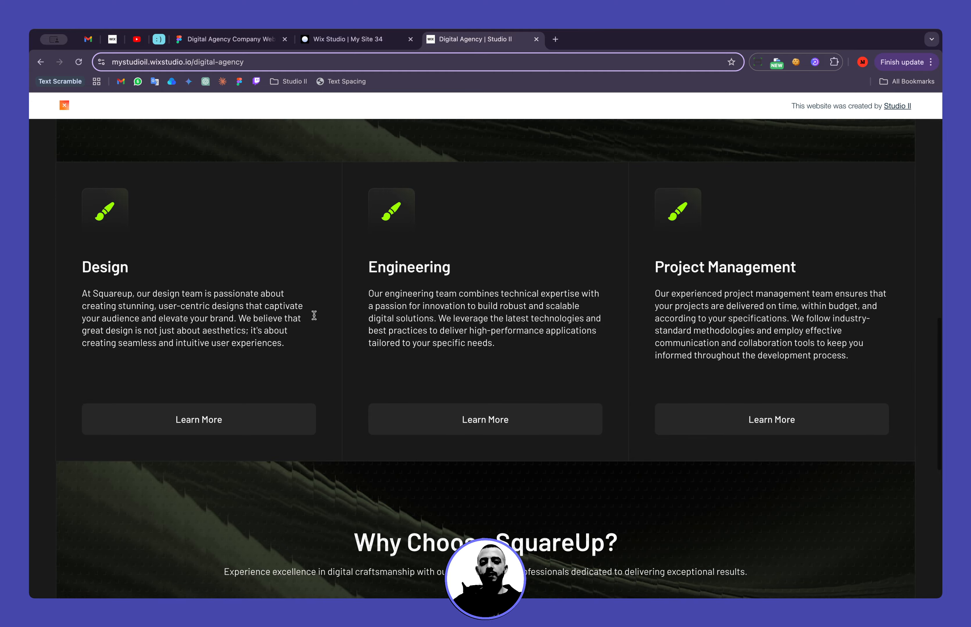
Review the service cards and the Why Choose SquareUp? section on the published page.
scroll(485, 428, "up", 10)
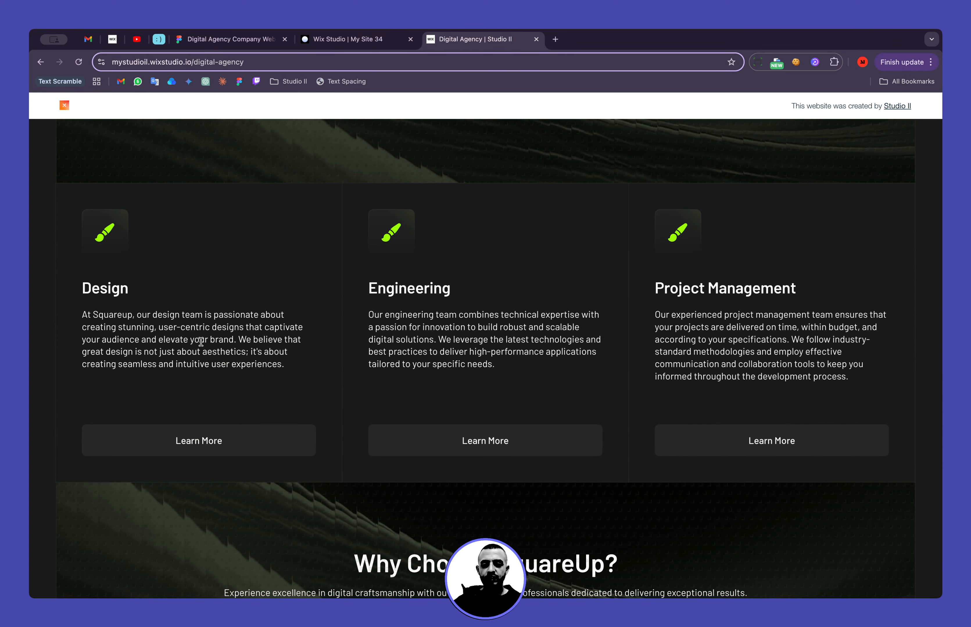
scroll(195, 341, "down", 5)
scroll(196, 346, "up", 4)
scroll(151, 327, "down", 8)
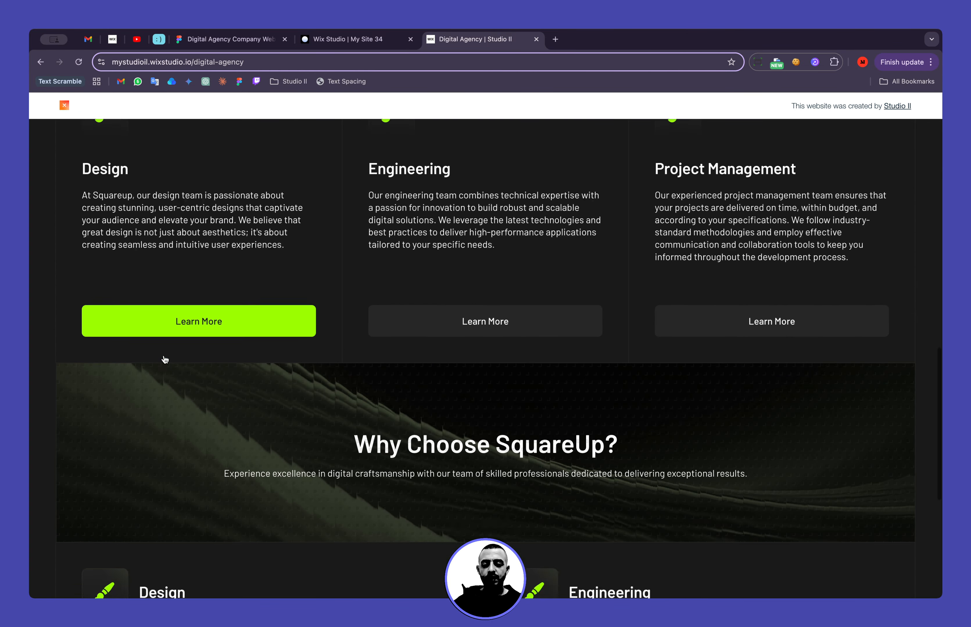
scroll(288, 339, "up", 10)
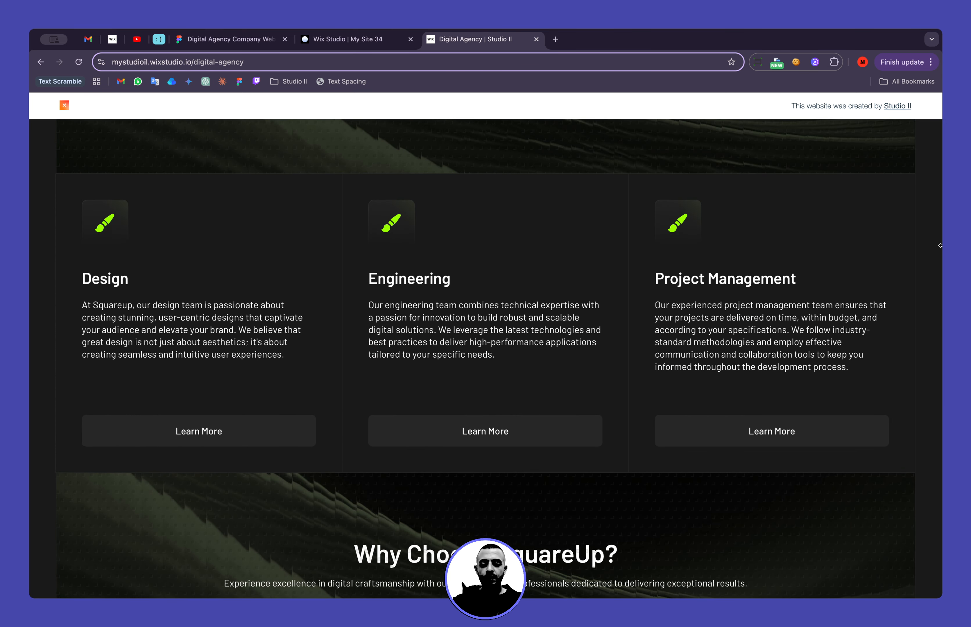
left_click_drag(940, 247, 938, 215)
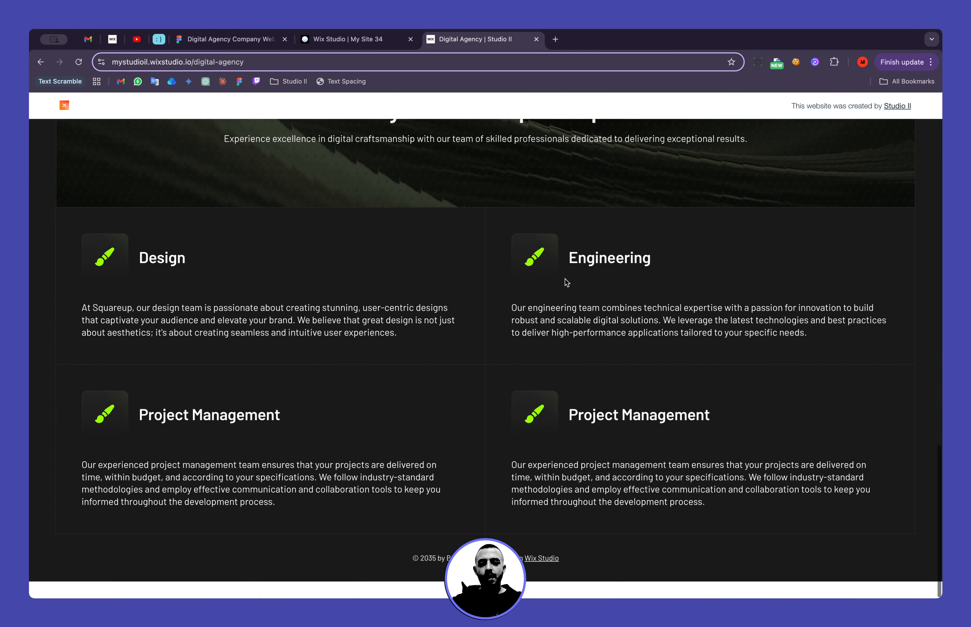
Switch to the Figma design and examine the "What our Clients say About us" banner and its testimonial cards.
left_click(224, 39)
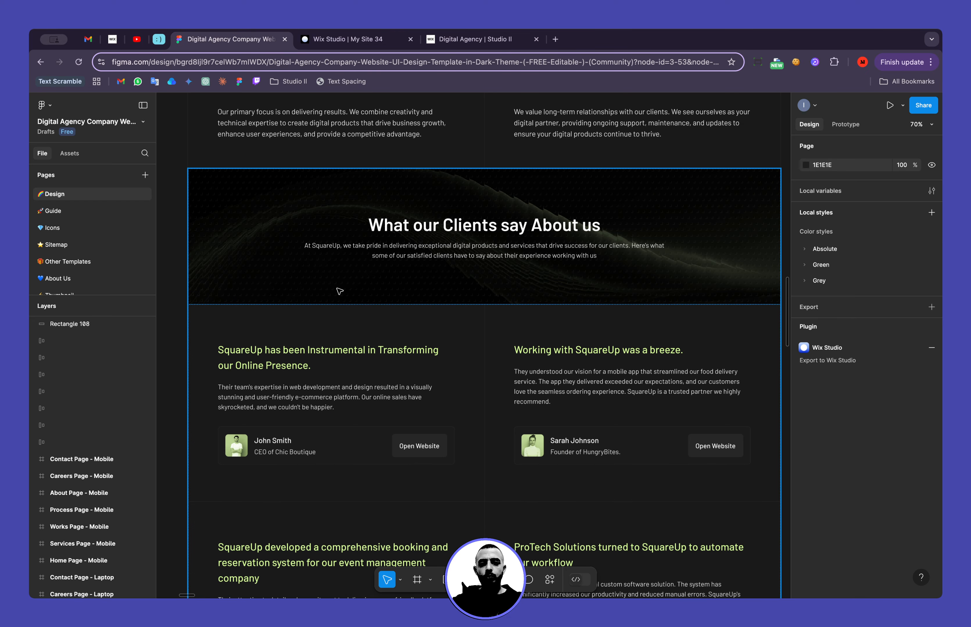
scroll(483, 301, "down", 3)
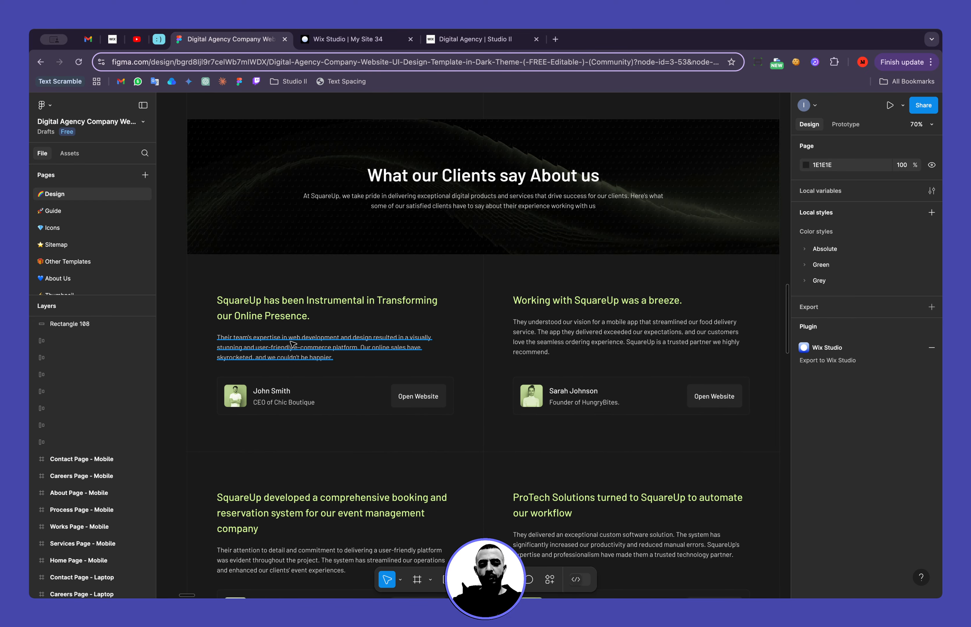
scroll(296, 347, "up", 5)
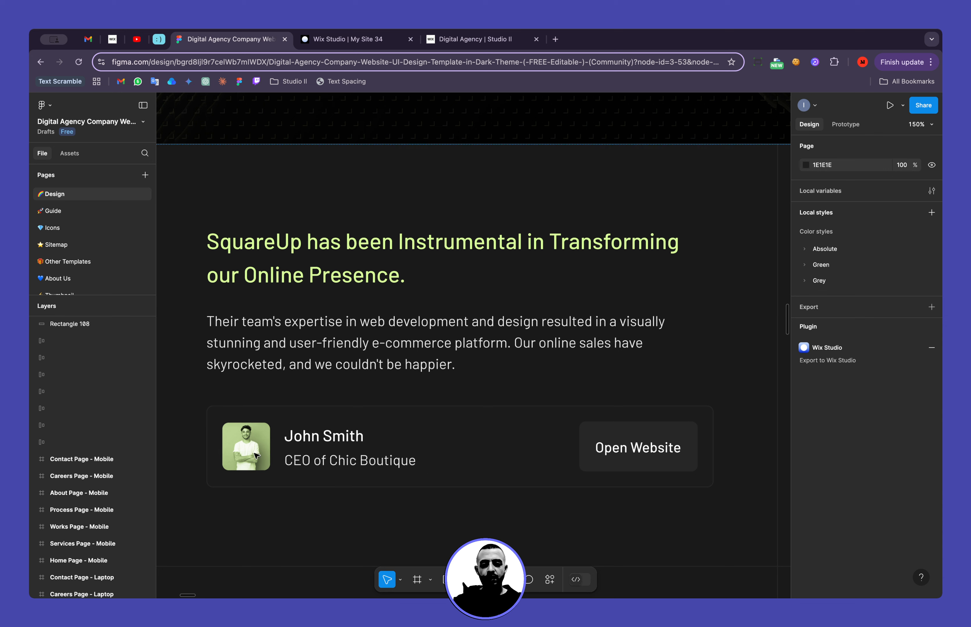
scroll(370, 446, "down", 5)
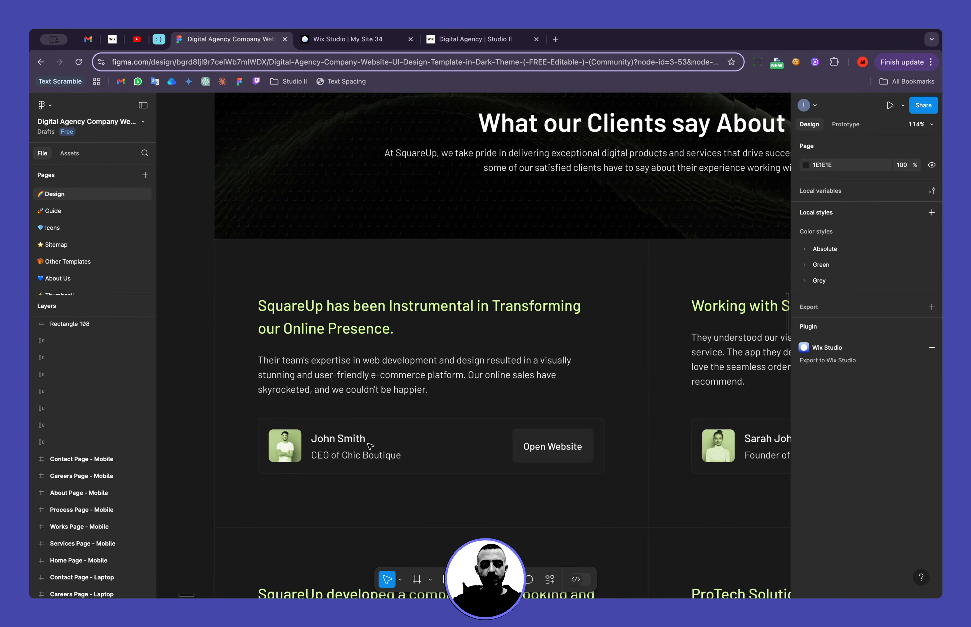
scroll(370, 445, "down", 5)
scroll(370, 446, "right", 3)
scroll(370, 446, "down", 5)
scroll(370, 446, "left", 1)
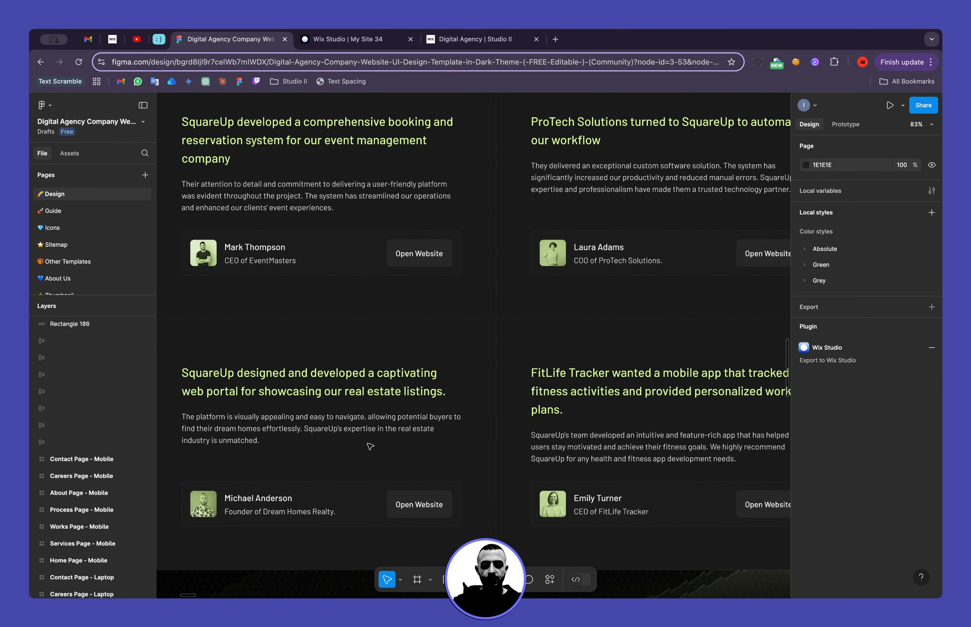
scroll(370, 446, "up", 6)
scroll(370, 446, "left", 1)
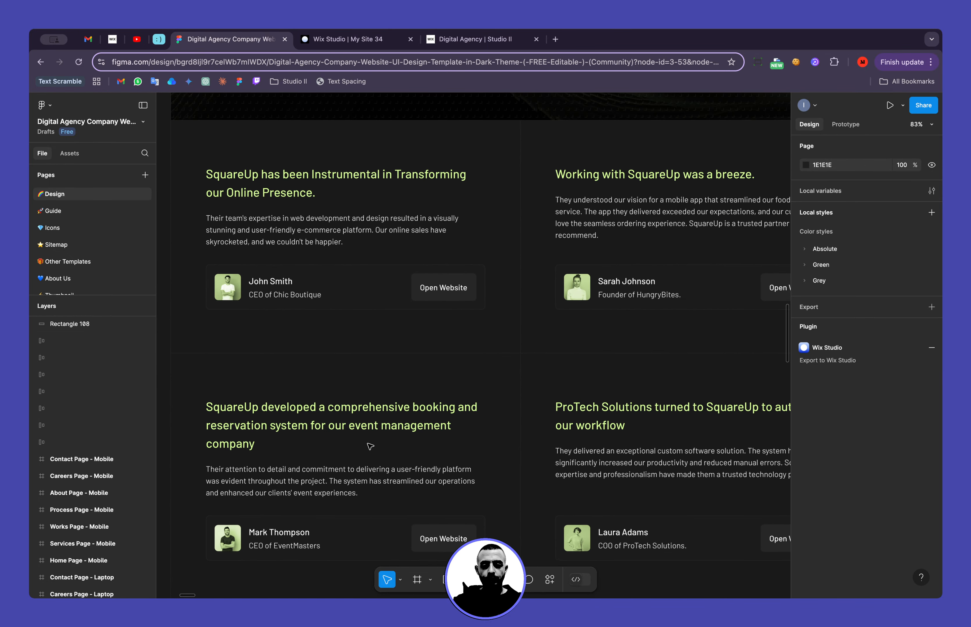
scroll(295, 279, "up", 5)
scroll(297, 288, "up", 5)
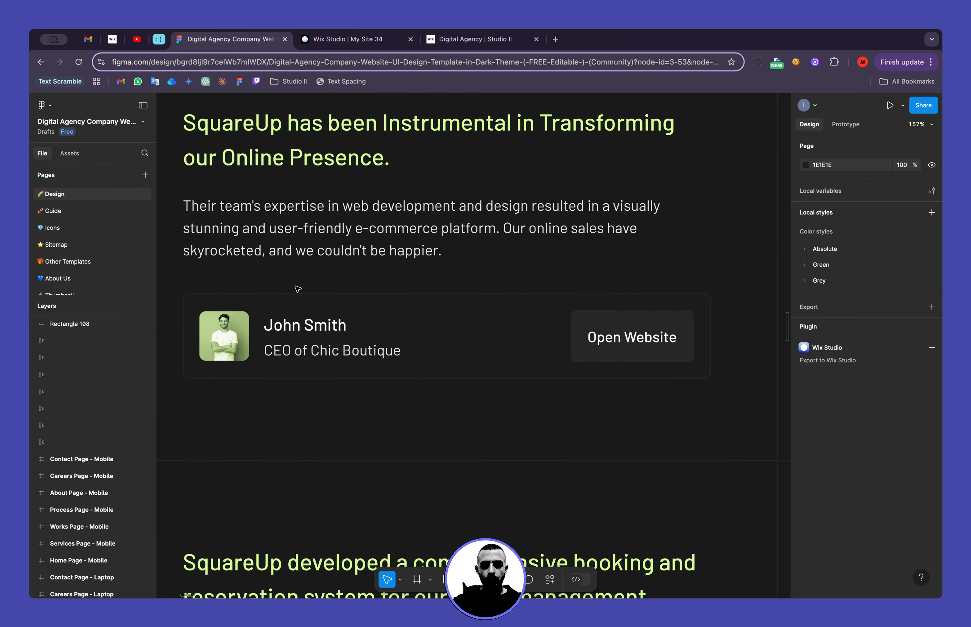
scroll(320, 350, "down", 6)
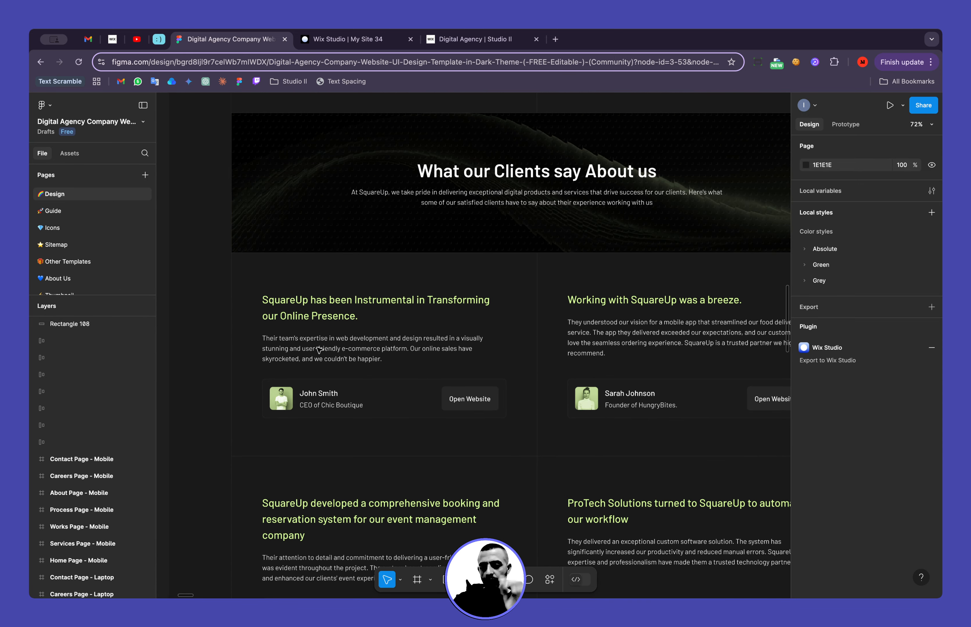
Switch to the Wix Studio editor, show the page layers and copy the Why Choose SquareUp? section.
left_click(388, 41)
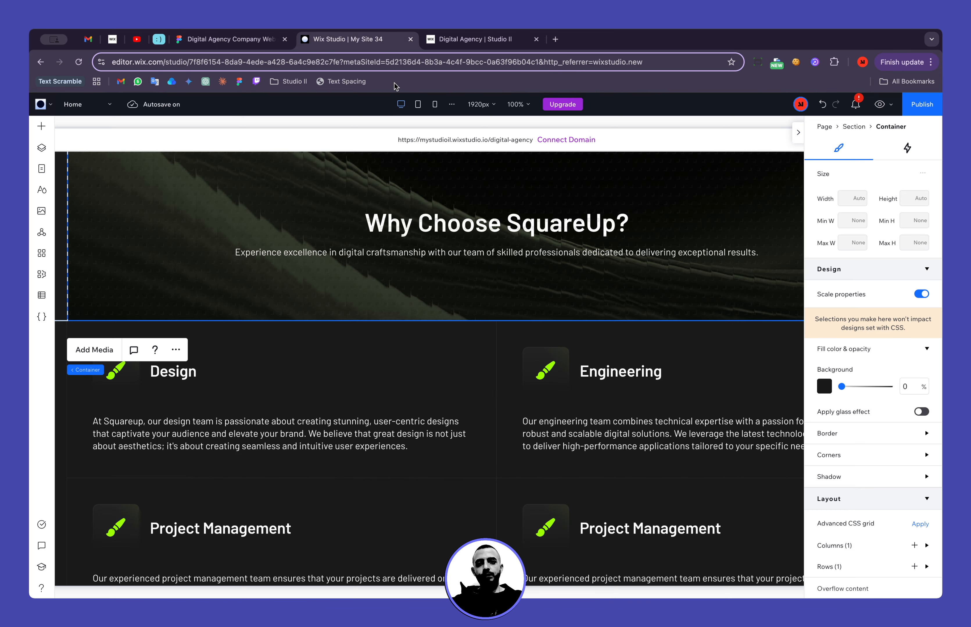
scroll(206, 228, "left", 3)
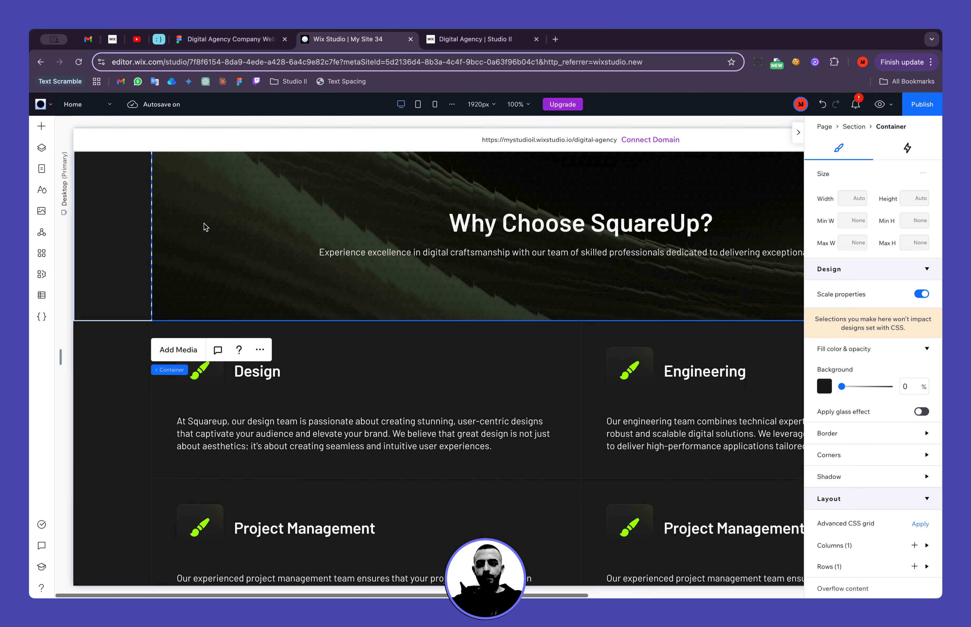
left_click(101, 224)
left_click(41, 147)
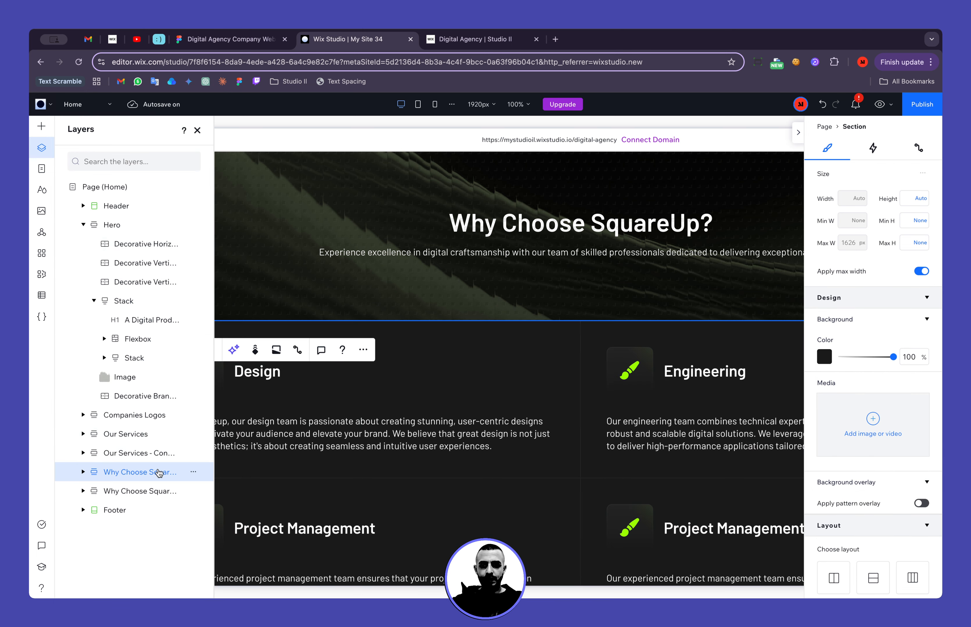
left_click(197, 473)
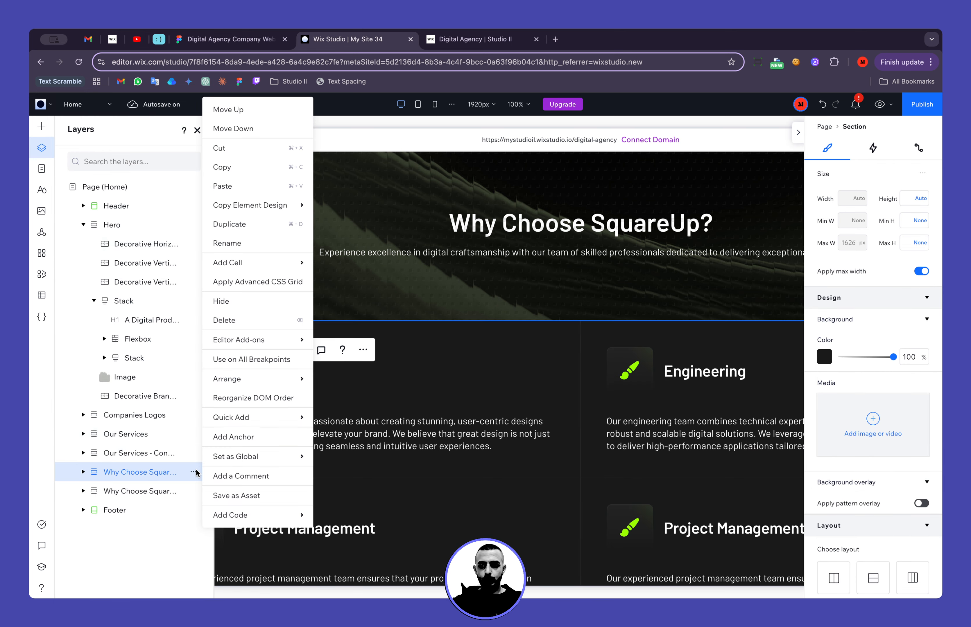
left_click(234, 172)
Try to paste a section after Why Choose SquareUp? - Content, and delete the pasted section.
left_click(142, 486)
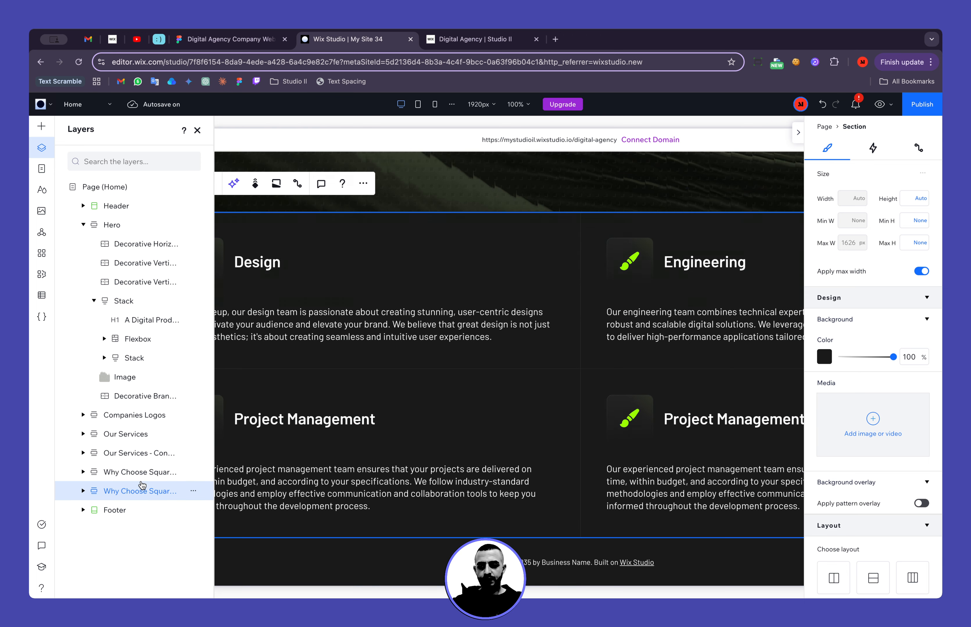
key("super+v")
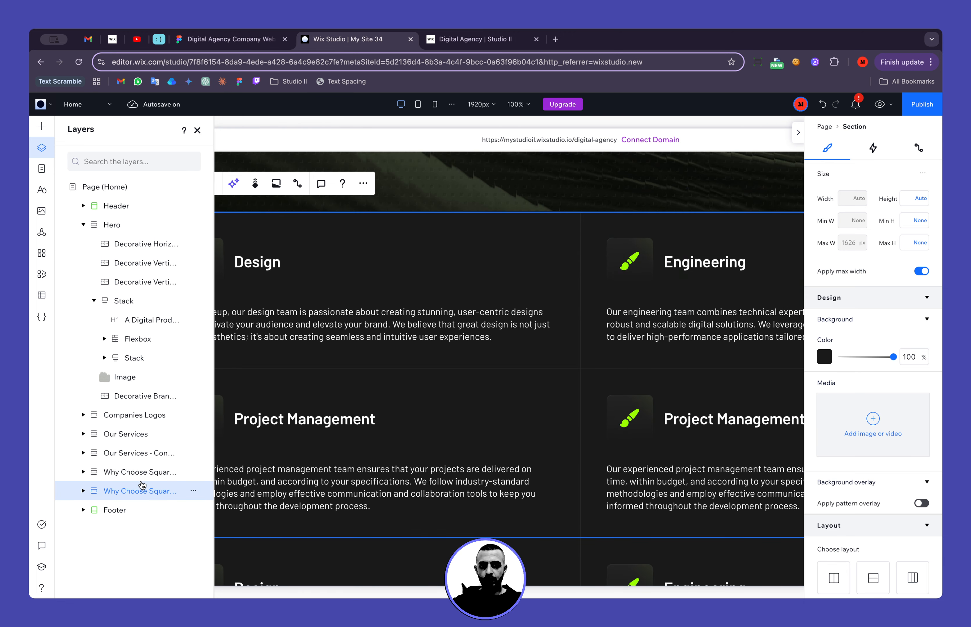
scroll(340, 477, "down", 8)
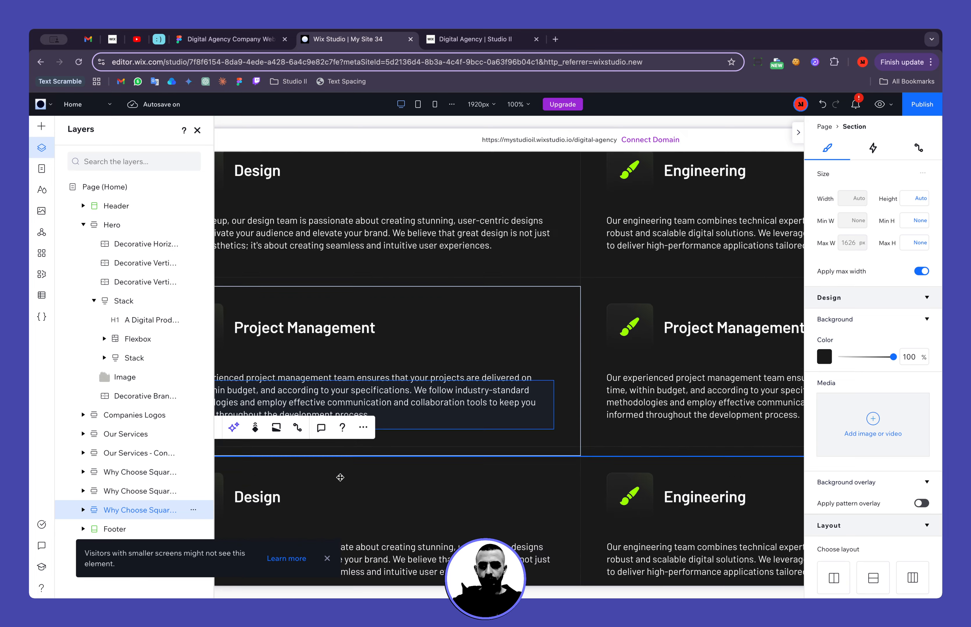
key("BackSpace")
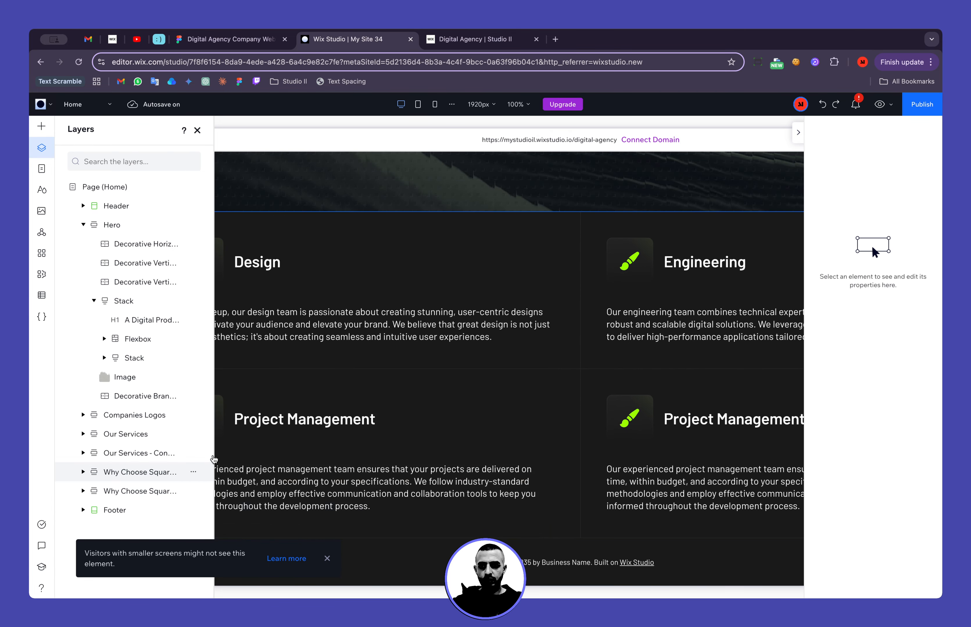
Widen the layer list, try pasting the Why Choose SquareUp? section with the Content section selected, and undo the paste.
left_click_drag(213, 455, 303, 442)
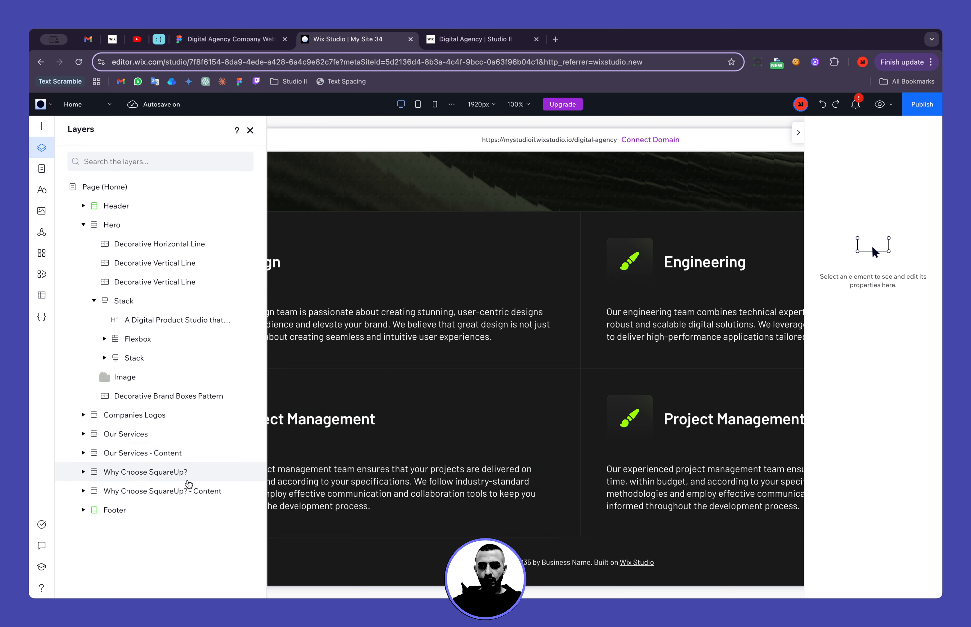
left_click(191, 477)
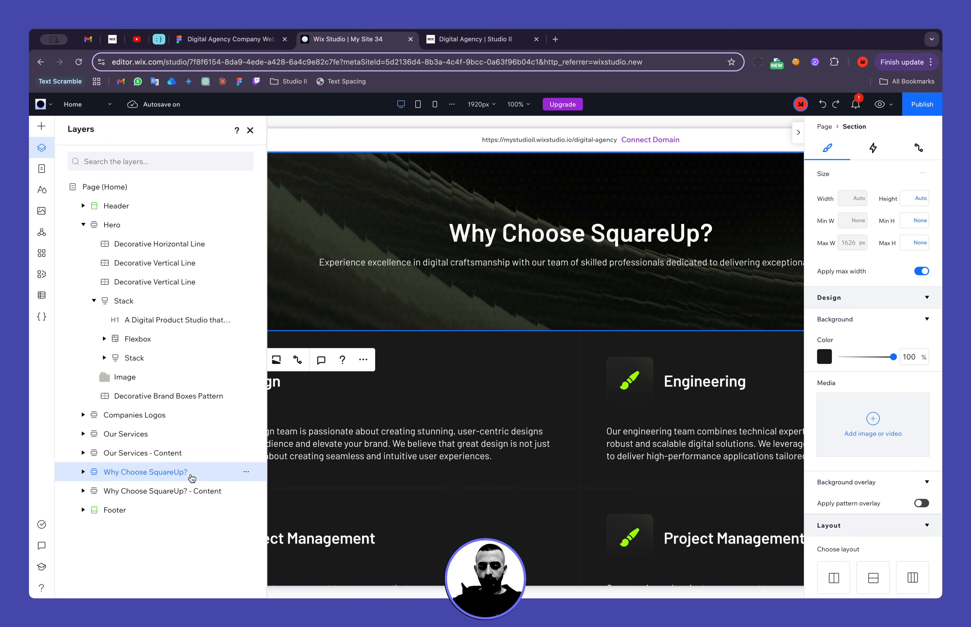
left_click(158, 496)
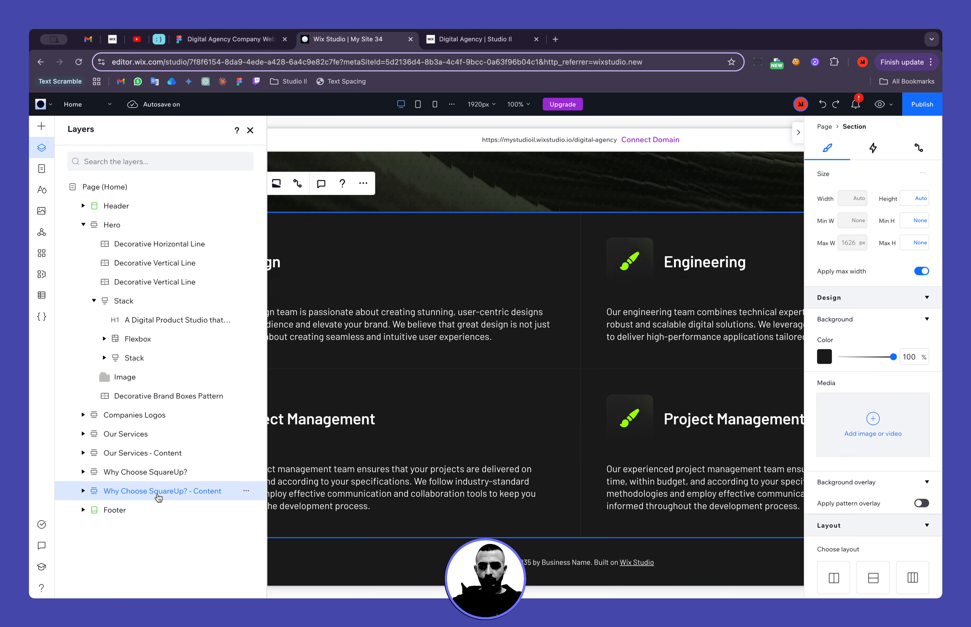
key("ctrl+v")
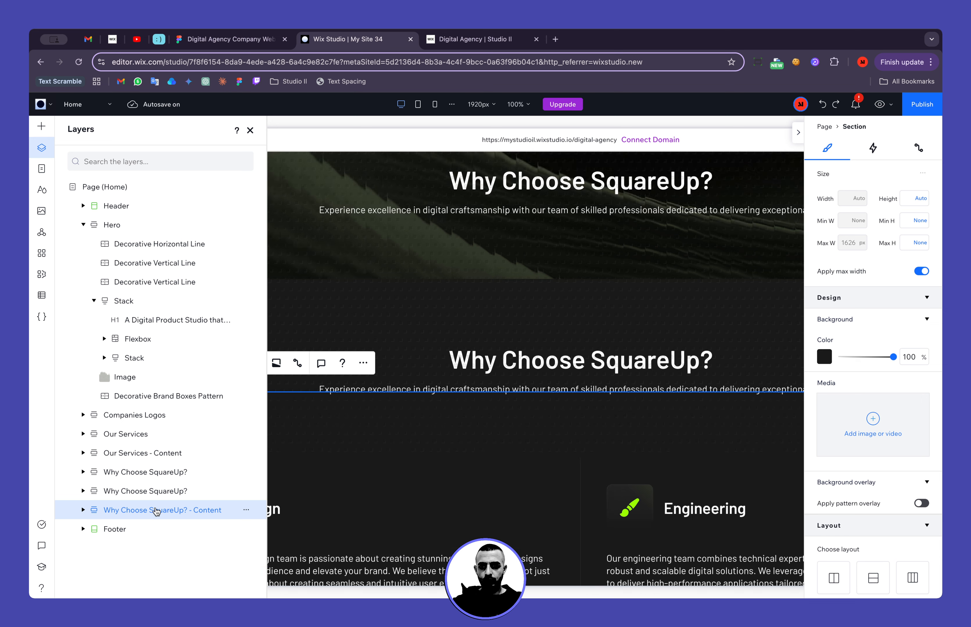
key("ctrl+z")
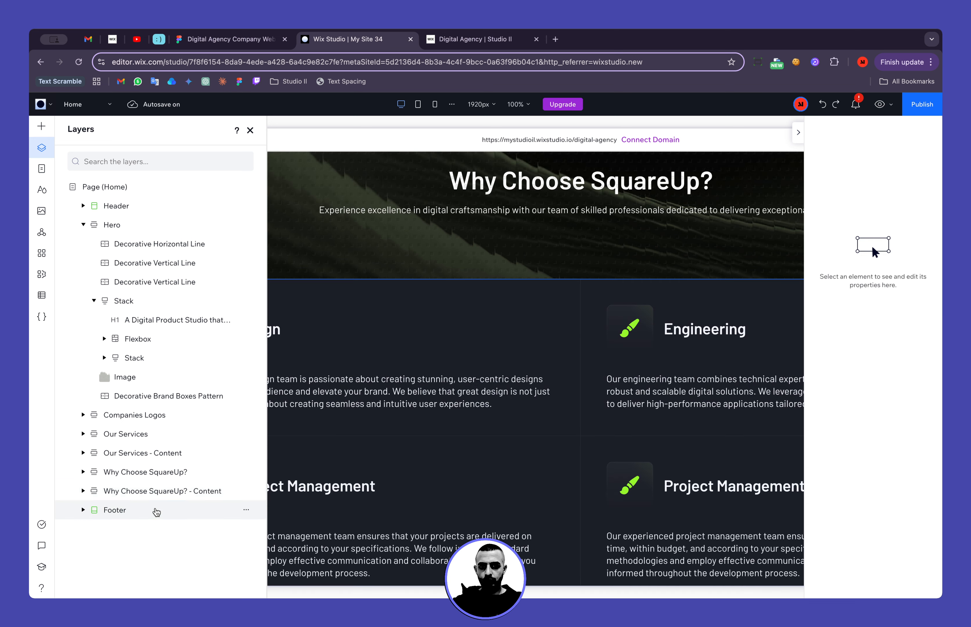
Paste a copy of the Why Choose SquareUp? section and move it between Why Choose SquareUp? - Content and the Footer.
left_click(167, 478)
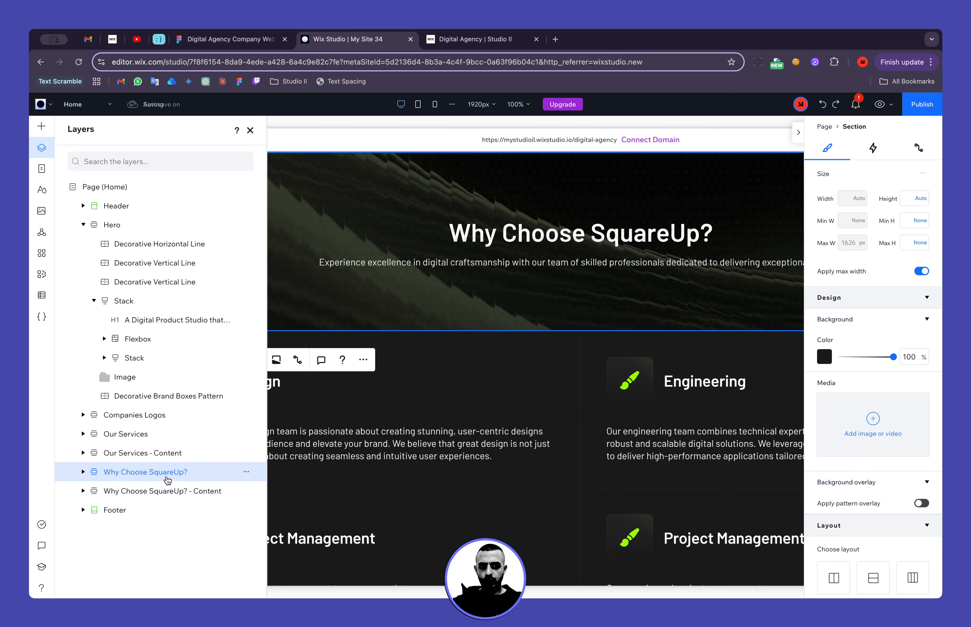
key("ctrl+v")
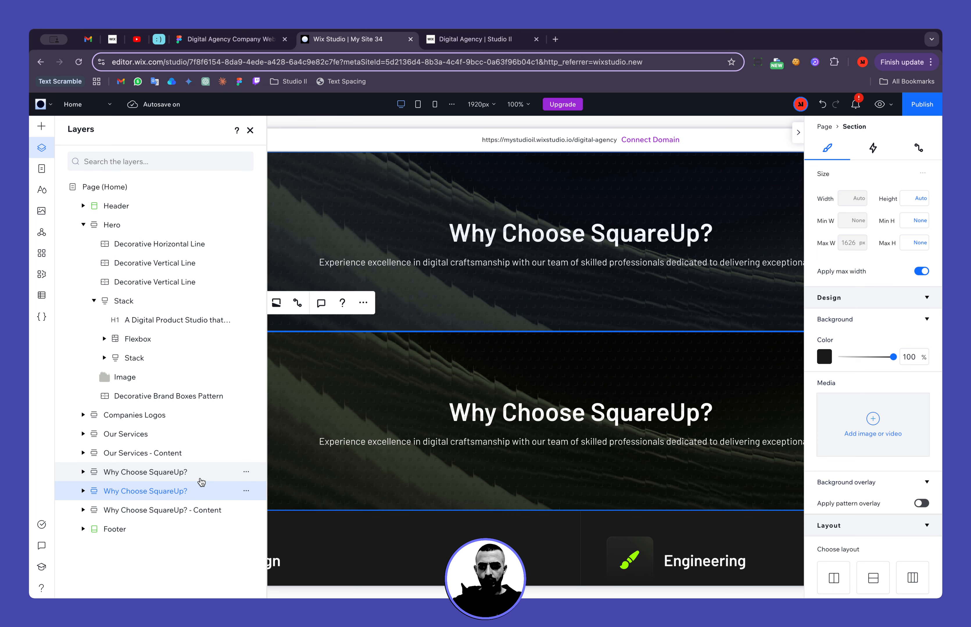
left_click_drag(168, 492, 170, 516)
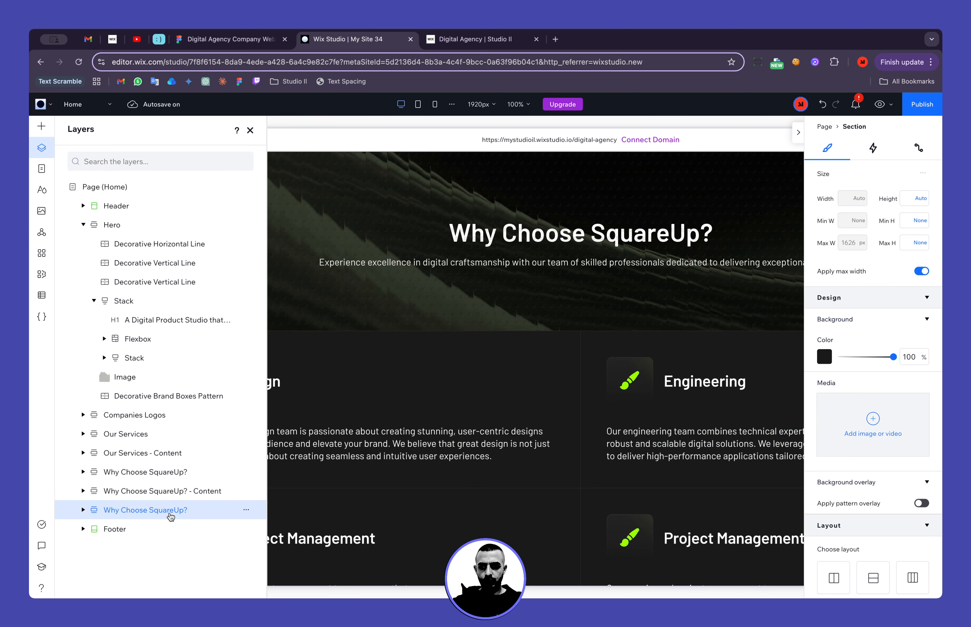
Check the "What our Clients say About us" heading in the Figma design and return to the Wix Studio editor.
left_click(228, 39)
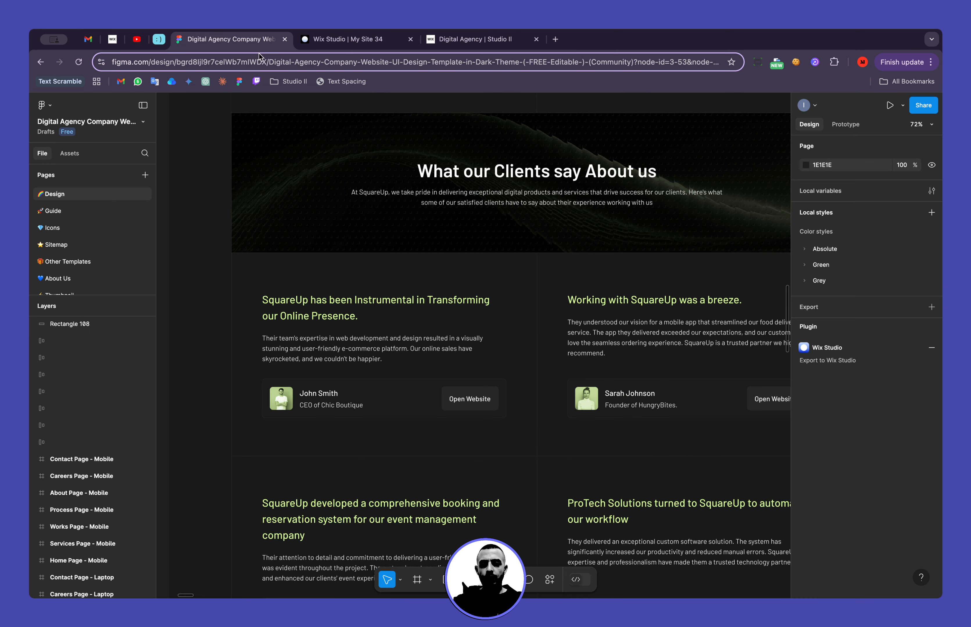
left_click(521, 176)
left_click(353, 39)
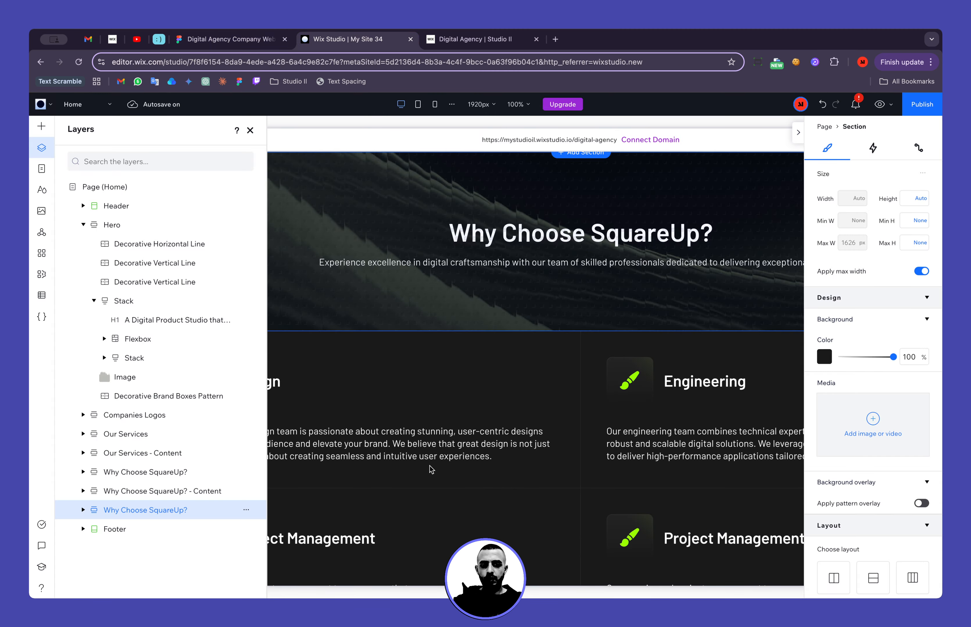
Try to select the heading in the copied Why Choose SquareUp? section above the Footer, and close the layer list.
scroll(448, 465, "down", 7)
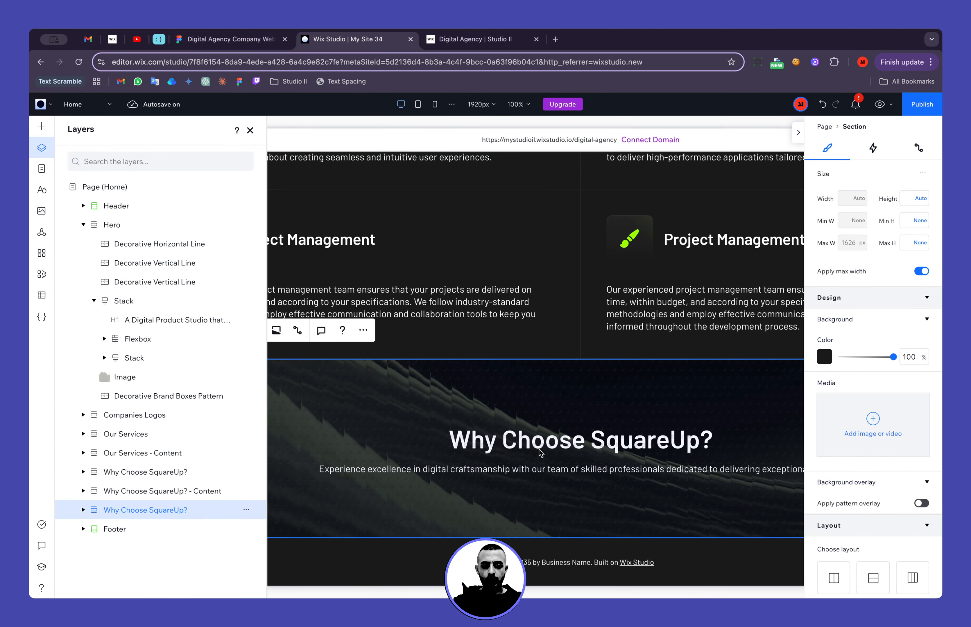
left_click(535, 449)
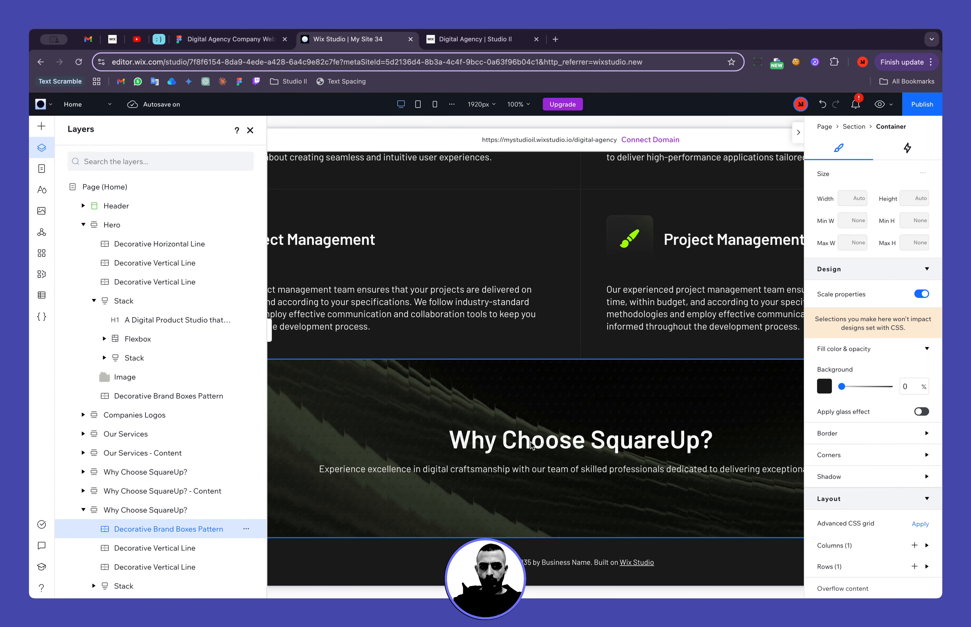
left_click(554, 318)
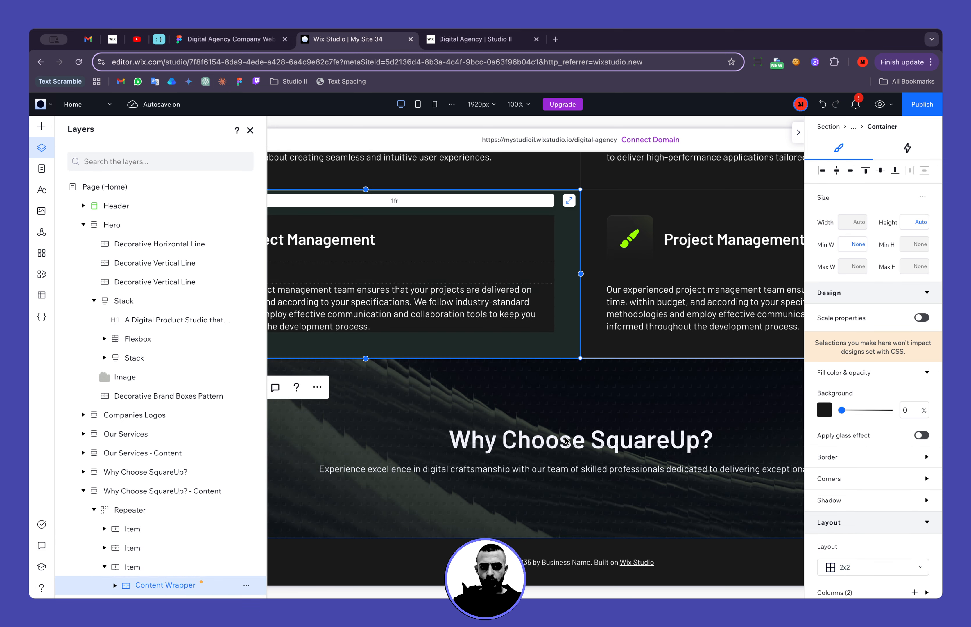
left_click(566, 441)
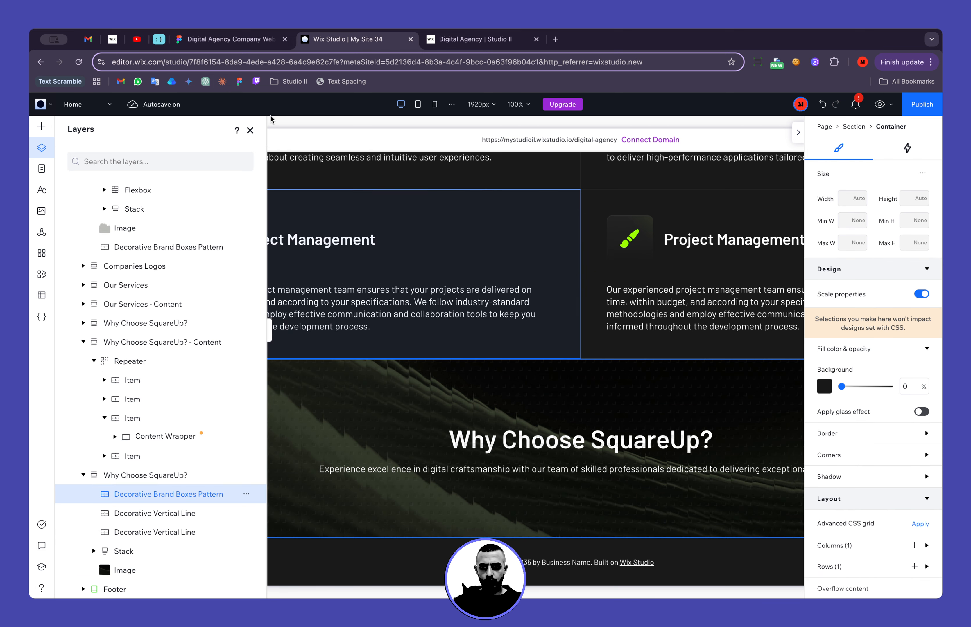
left_click(250, 130)
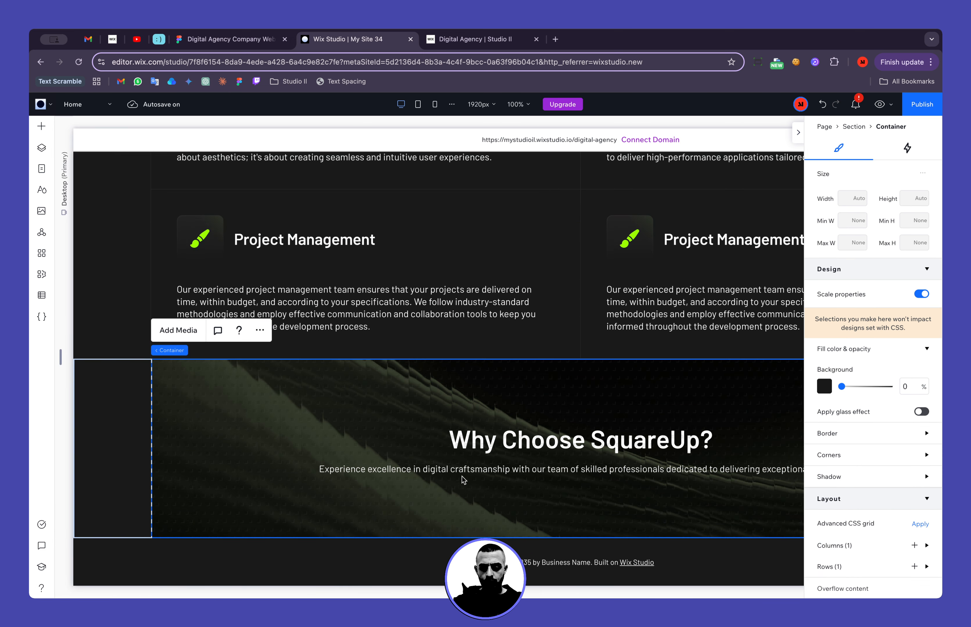
scroll(518, 475, "right", 5)
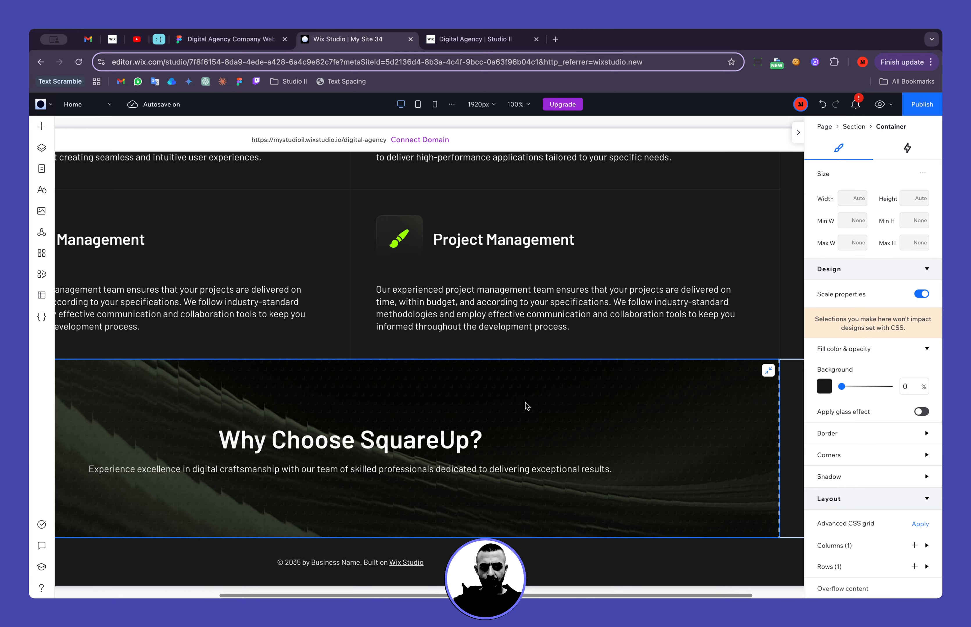
Compare which element gets selected at the headings of the original Why Choose SquareUp? section and the Our Services section.
scroll(524, 461, "up", 10)
scroll(416, 306, "up", 4)
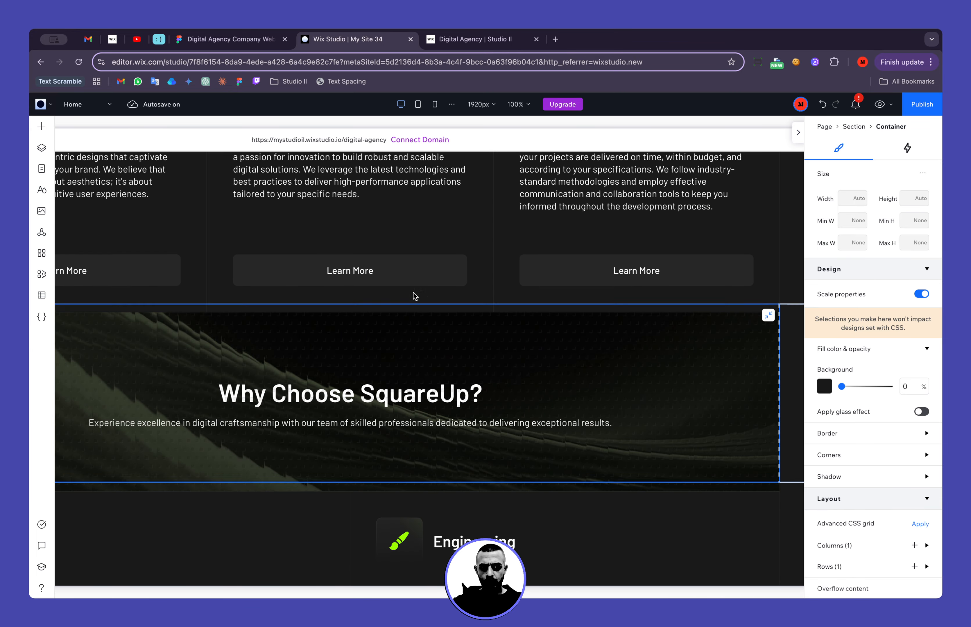
left_click(398, 197)
left_click(447, 426)
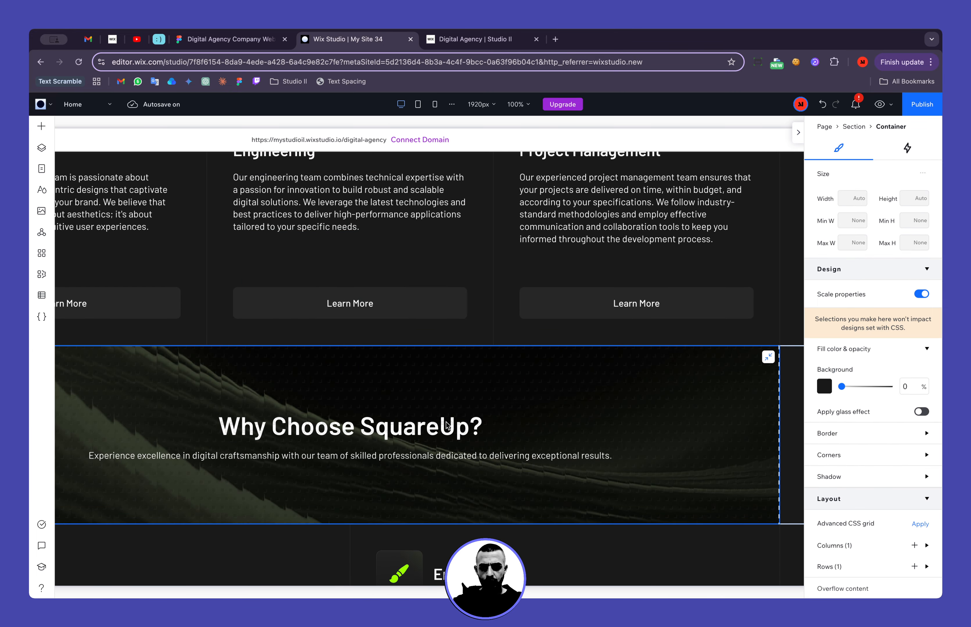
scroll(448, 427, "down", 3)
scroll(448, 427, "up", 10)
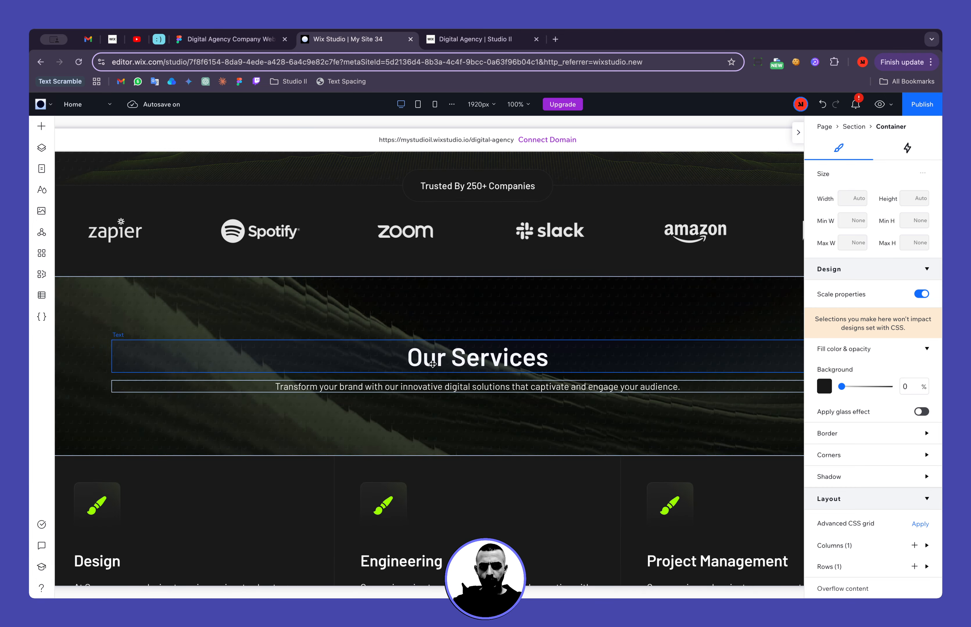
left_click(446, 356)
scroll(435, 478, "down", 8)
scroll(434, 478, "down", 3)
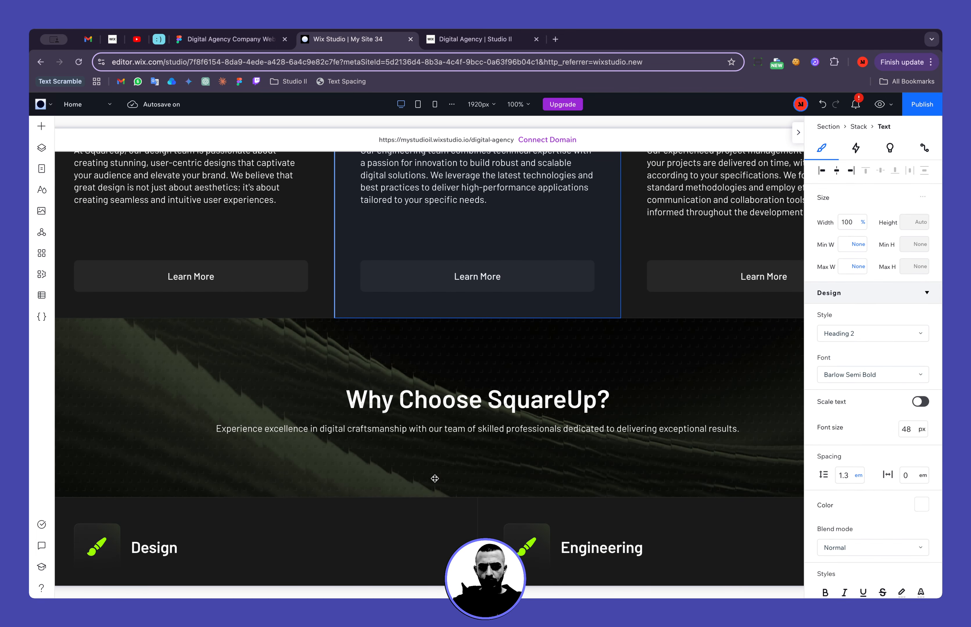
Move Decorative Brand Boxes Pattern below the Stack and above the Image in the original Why Choose SquareUp? section's layers.
left_click(338, 370)
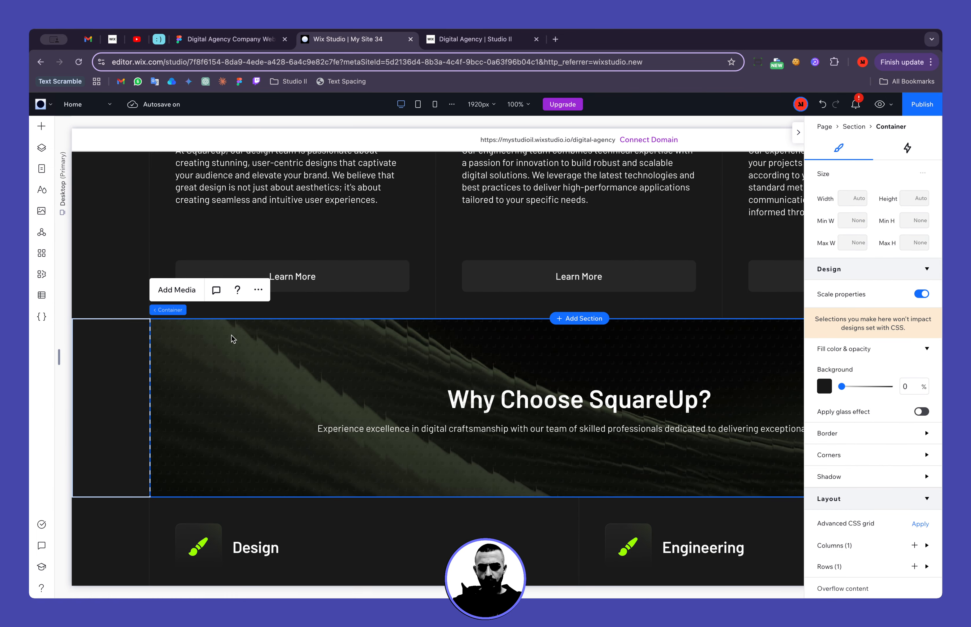
left_click(42, 147)
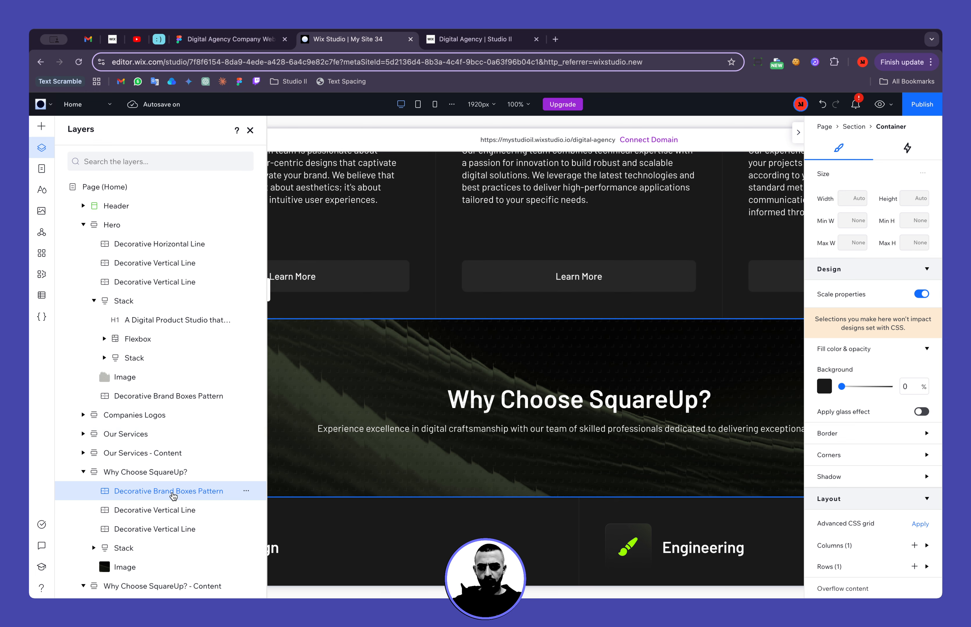
left_click_drag(163, 491, 164, 545)
Move Decorative Brand Boxes Pattern below the Stack in the copied Why Choose SquareUp? section and select that section's heading.
scroll(450, 470, "down", 10)
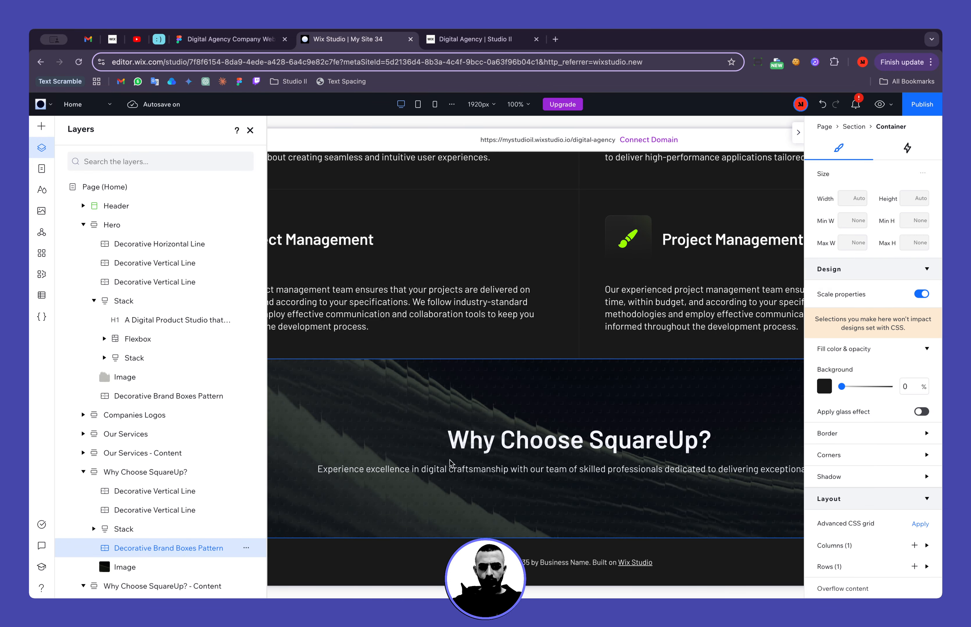
scroll(217, 464, "down", 5)
left_click_drag(165, 502, 163, 556)
left_click(428, 441)
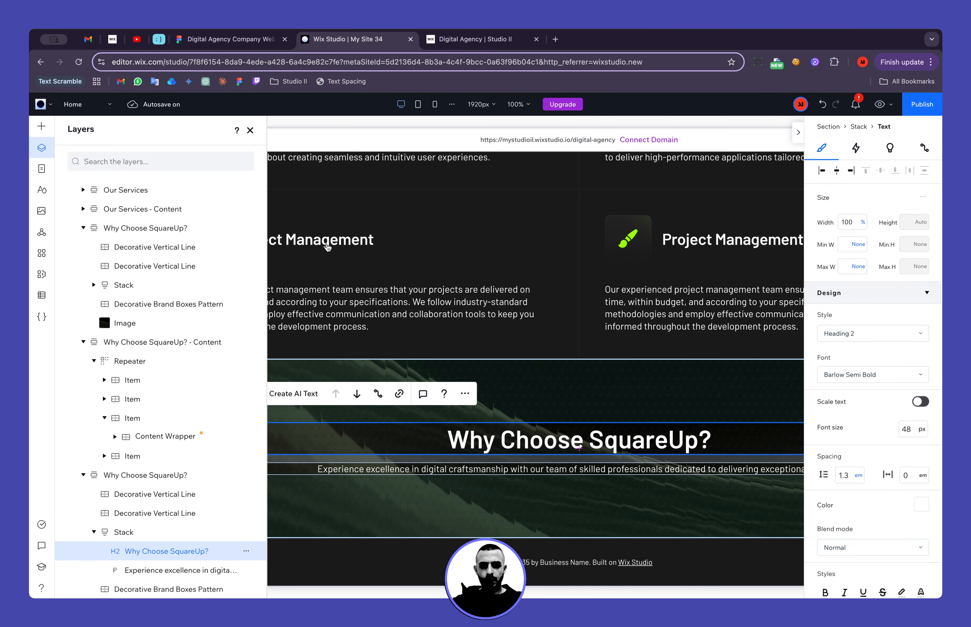
Close the layer list and add a blank section below the copied Why Choose SquareUp? section.
left_click(250, 131)
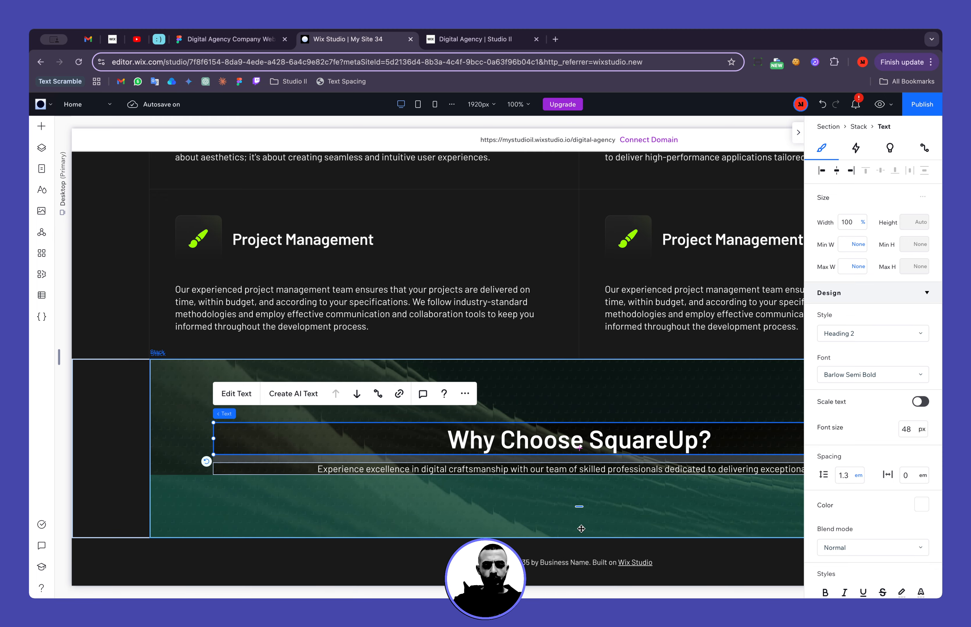
left_click(579, 530)
left_click(580, 538)
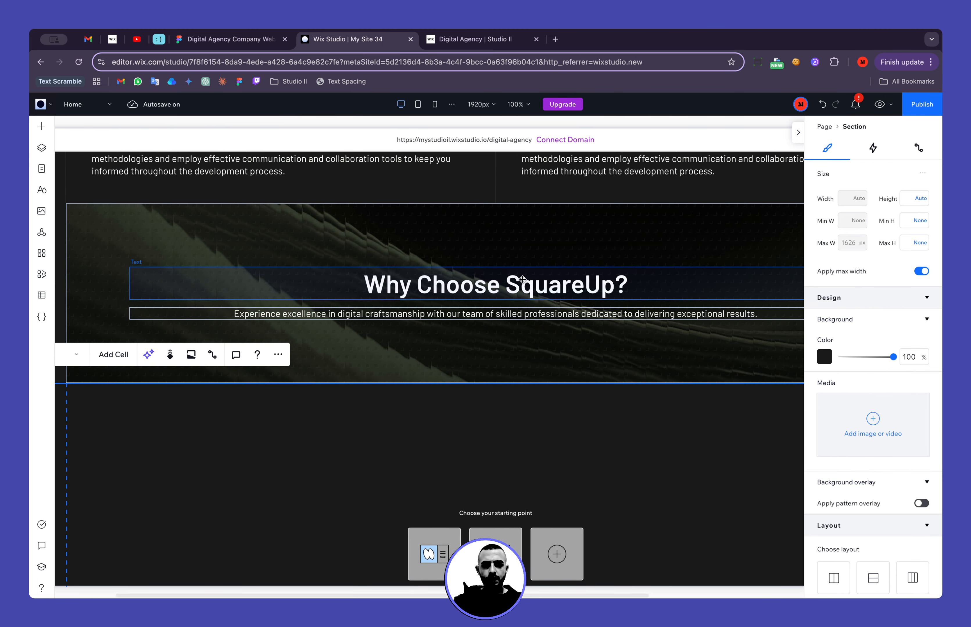
Change the copied section's heading to "What our Clients say About us".
left_click(545, 279)
double_click(544, 280)
type("What our Clients say About us")
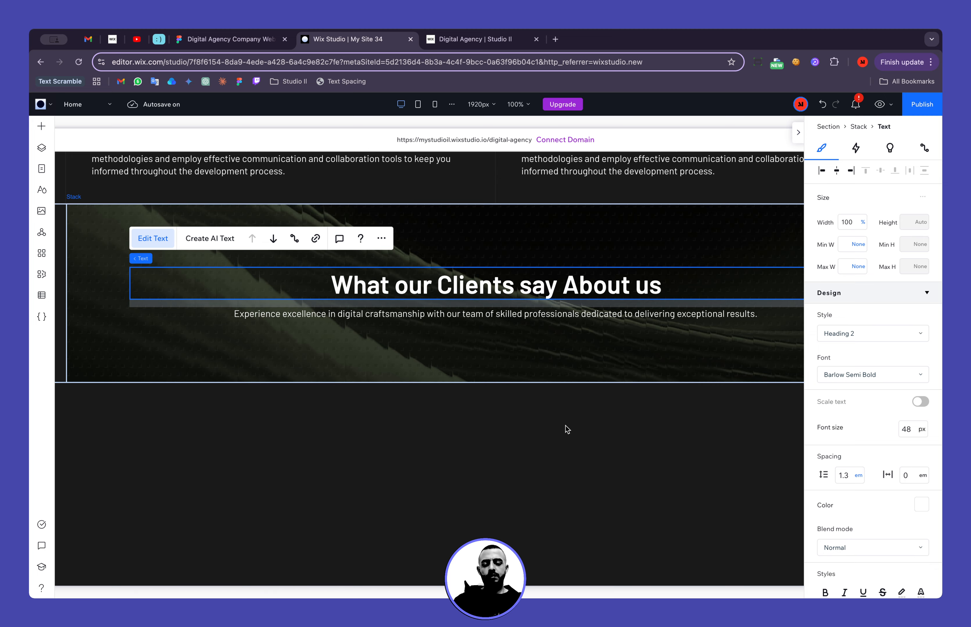
left_click(535, 450)
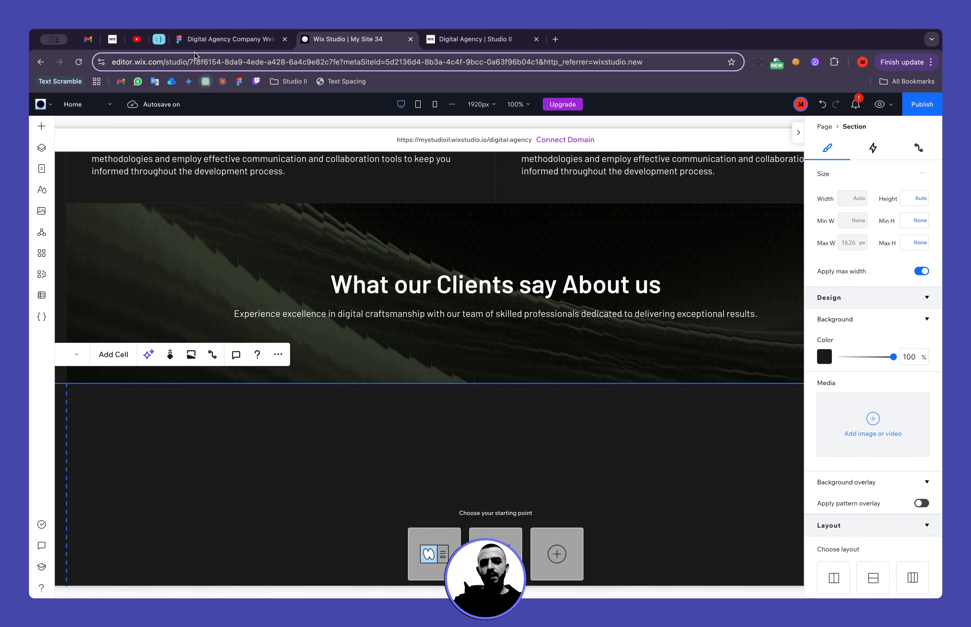
Replace the paragraph under the "What our Clients say About us" heading with the testimonials paragraph copied from the Figma design.
key("ctrl+shift+Tab")
left_click(484, 191)
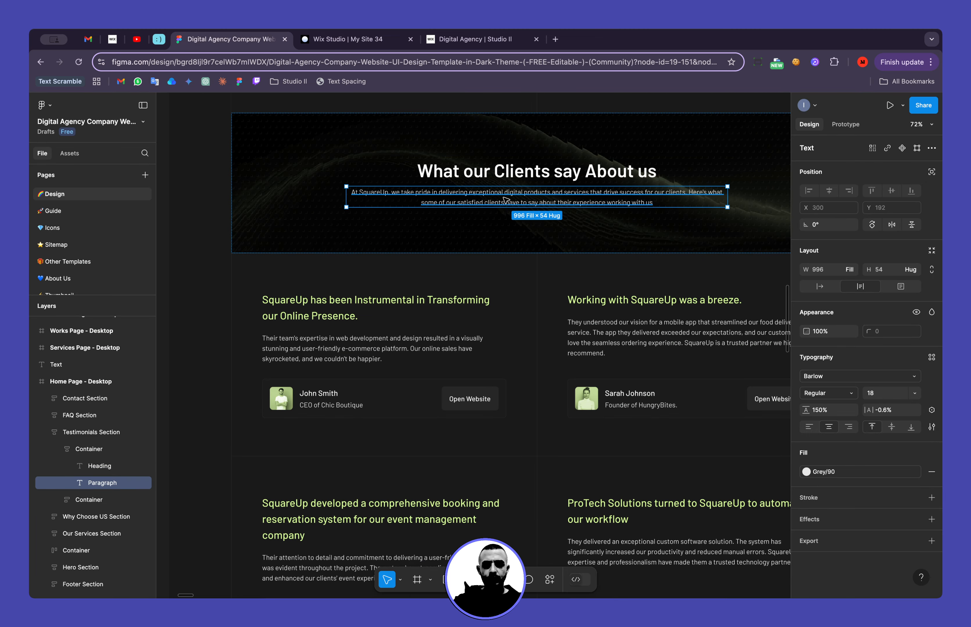
left_click(309, 33)
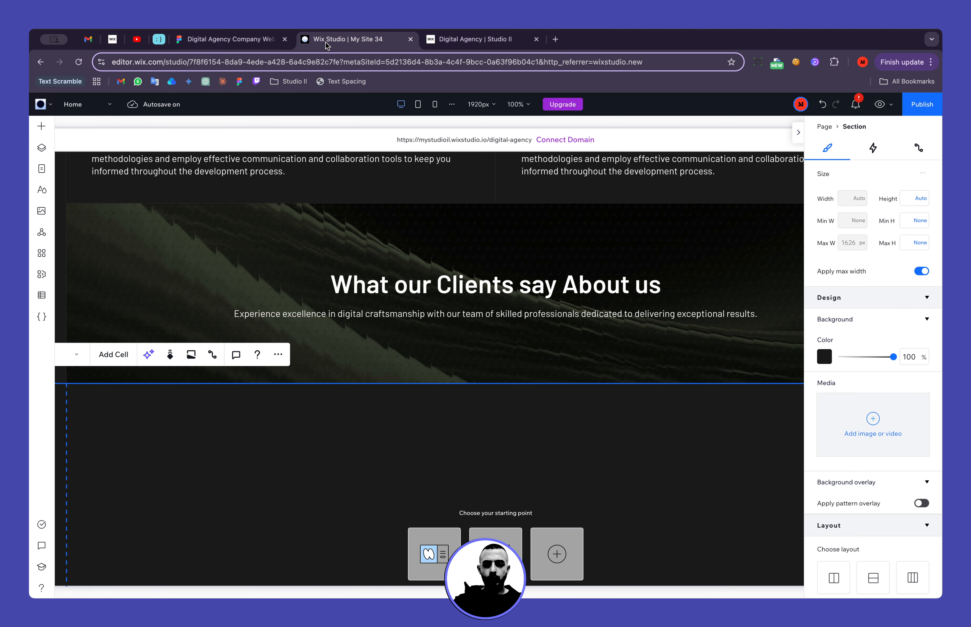
left_click(434, 315)
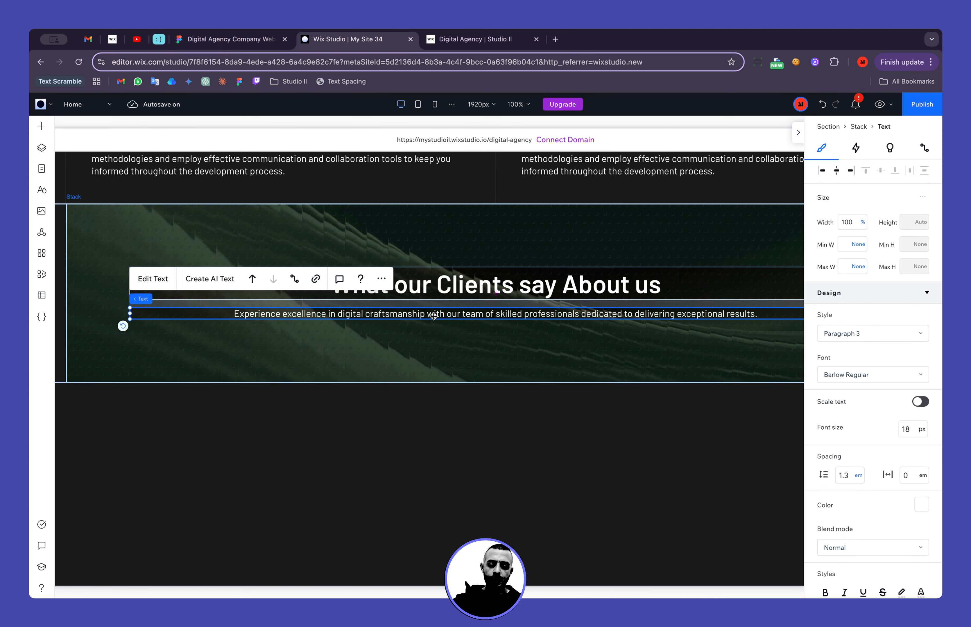
key("super+v")
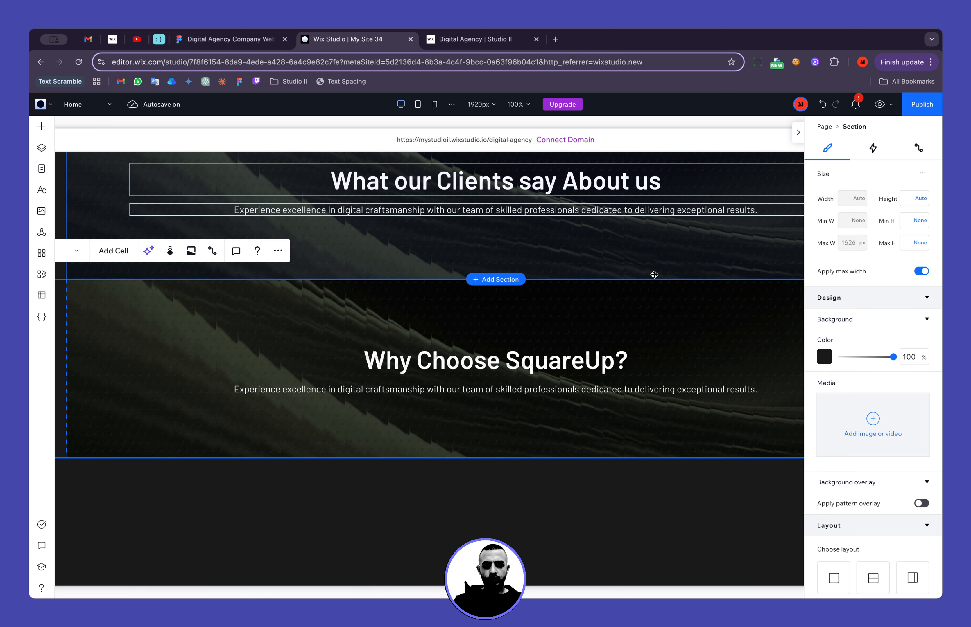
key("super+z")
double_click(540, 217)
key("super+v")
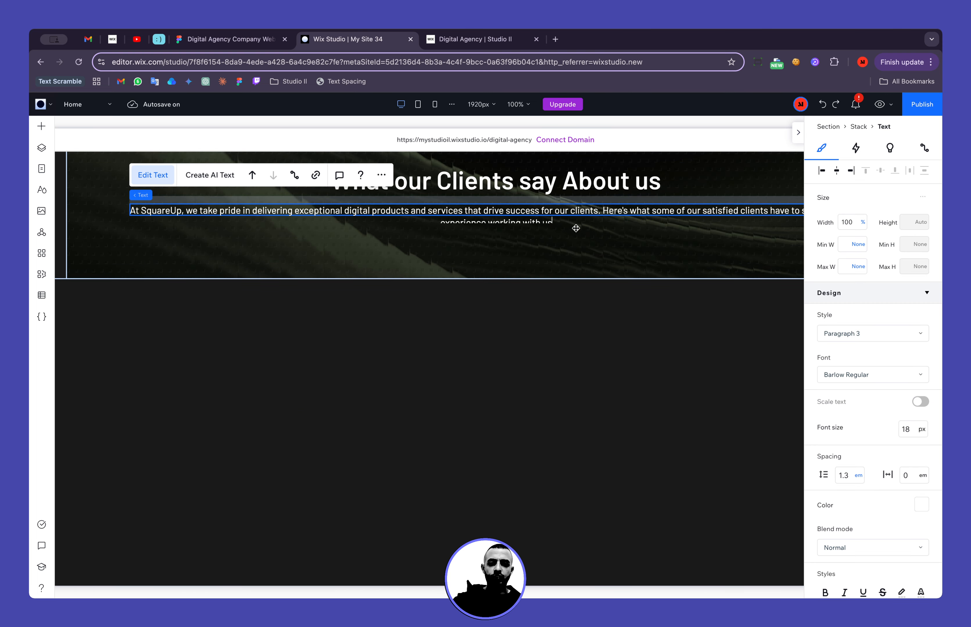
key("Escape")
left_click(537, 373)
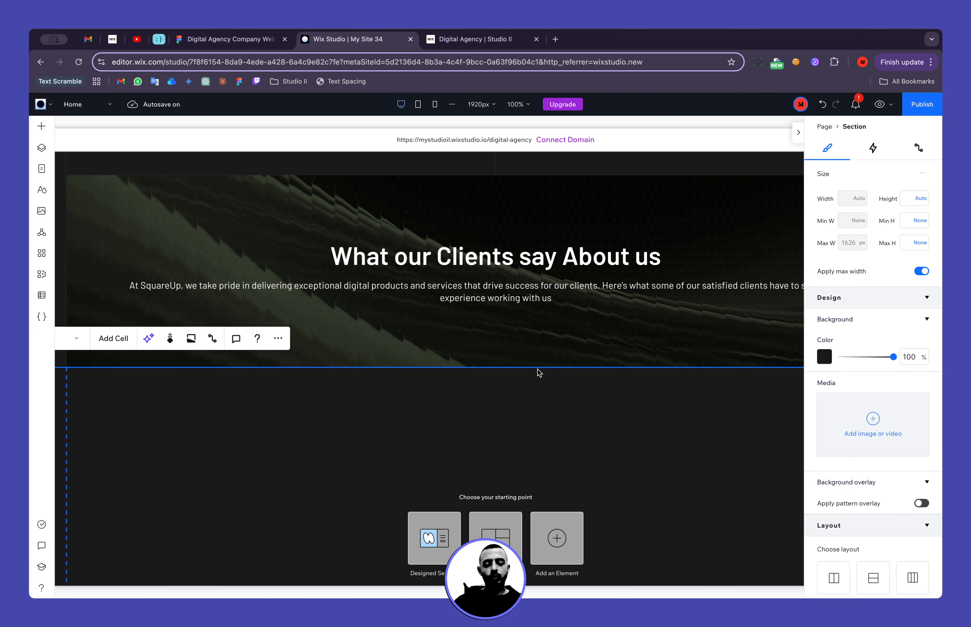
Look up the width of the testimonials paragraph in the Figma design and return to the Wix Studio editor.
left_click(181, 40)
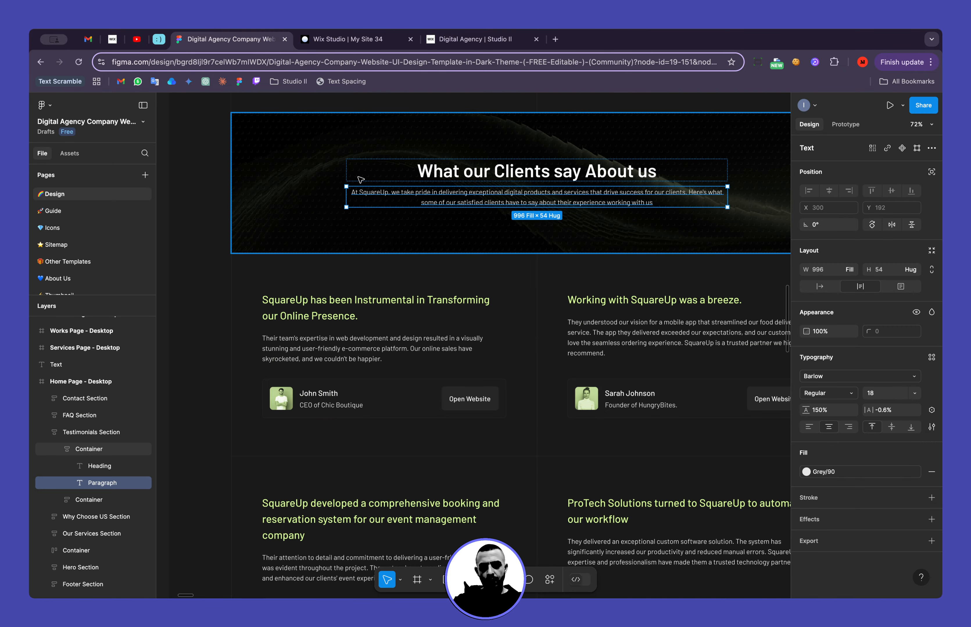
scroll(424, 234, "right", 3)
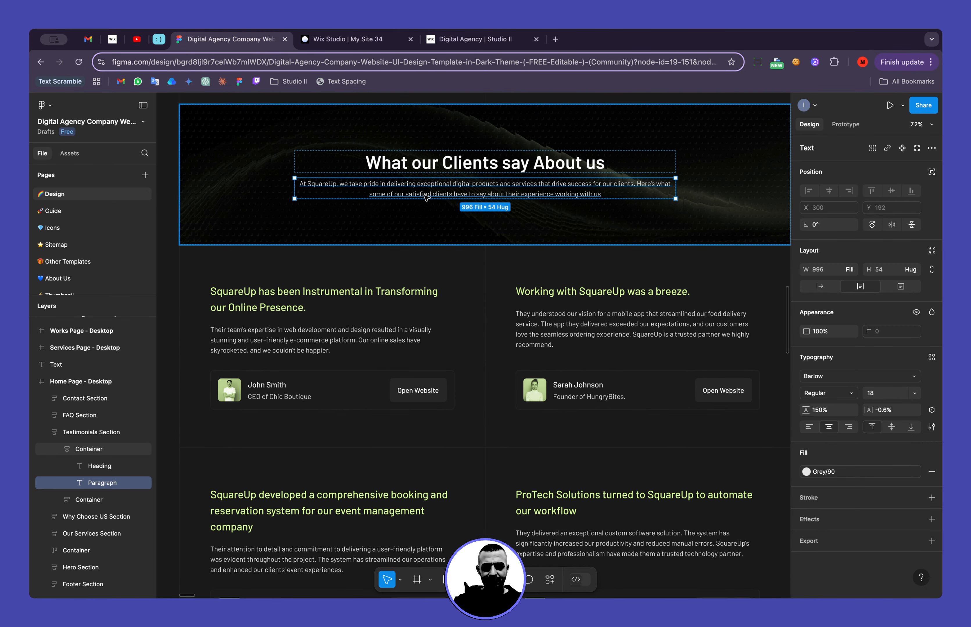
left_click(430, 171)
left_click(410, 187)
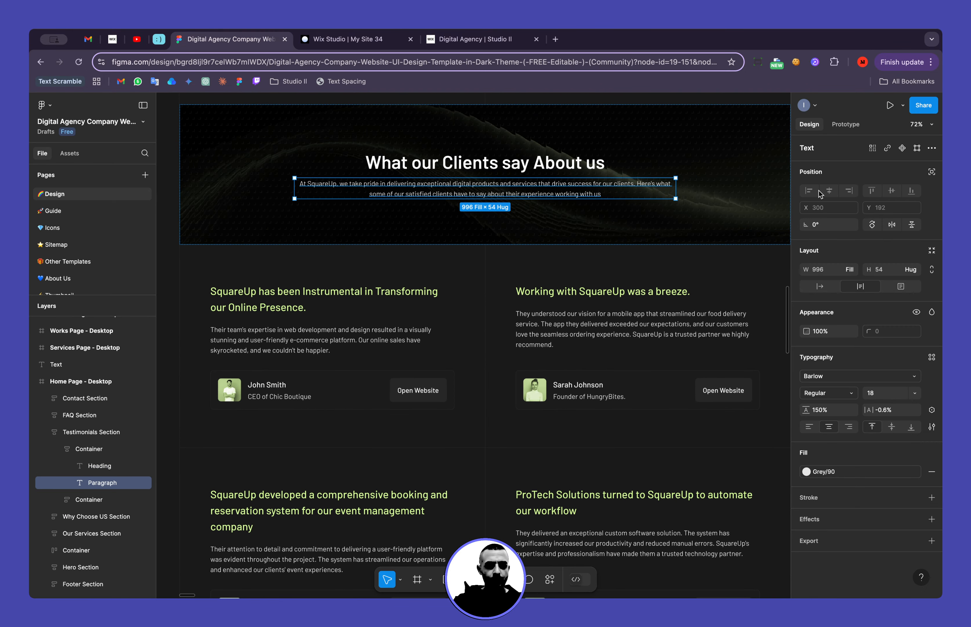
left_click(825, 272)
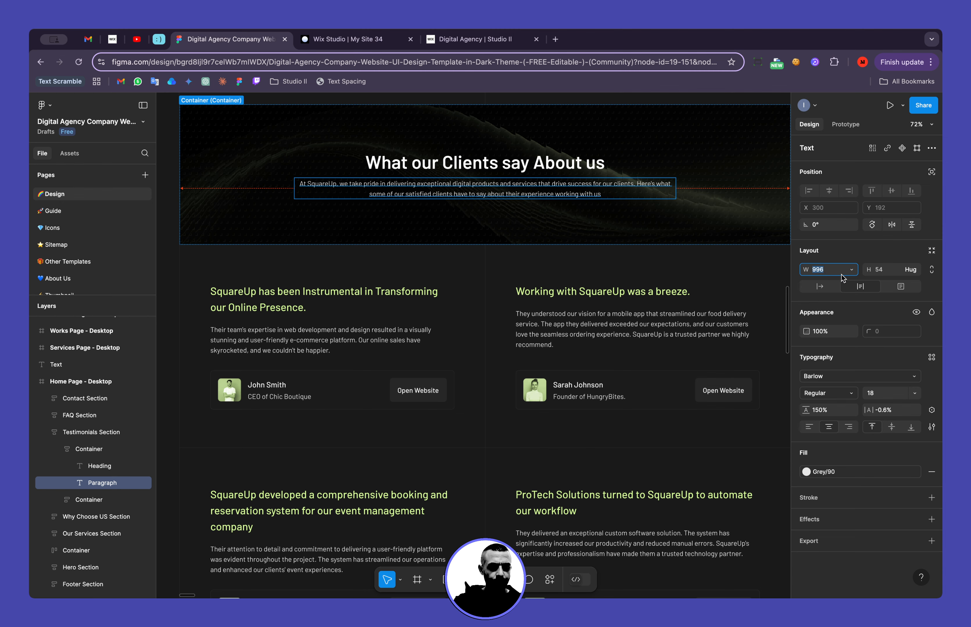
left_click(360, 47)
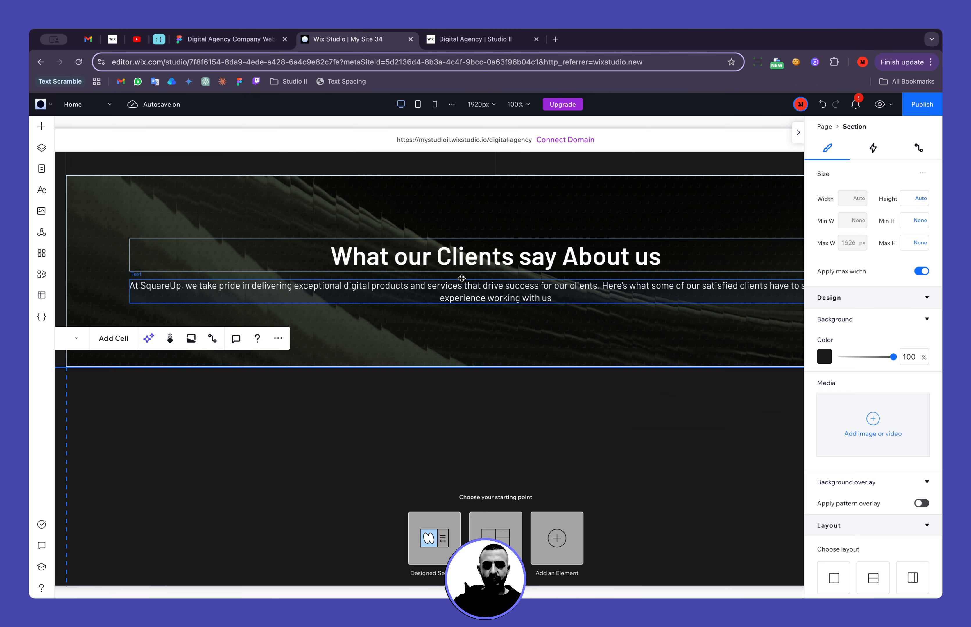
Try setting the max width of the stack holding the heading and paragraph to 996 px, and undo it.
left_click(467, 275)
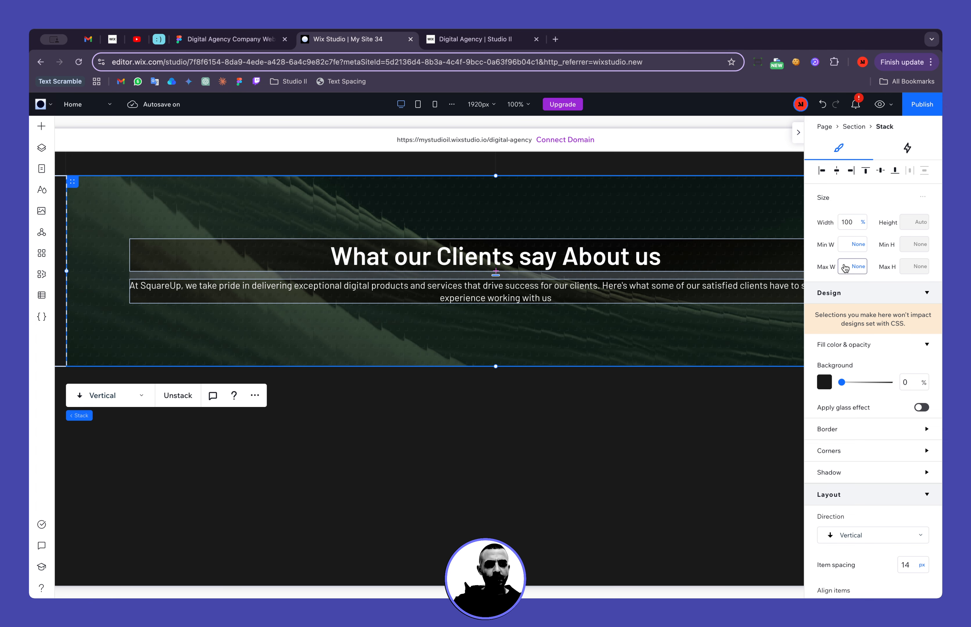
key("Return")
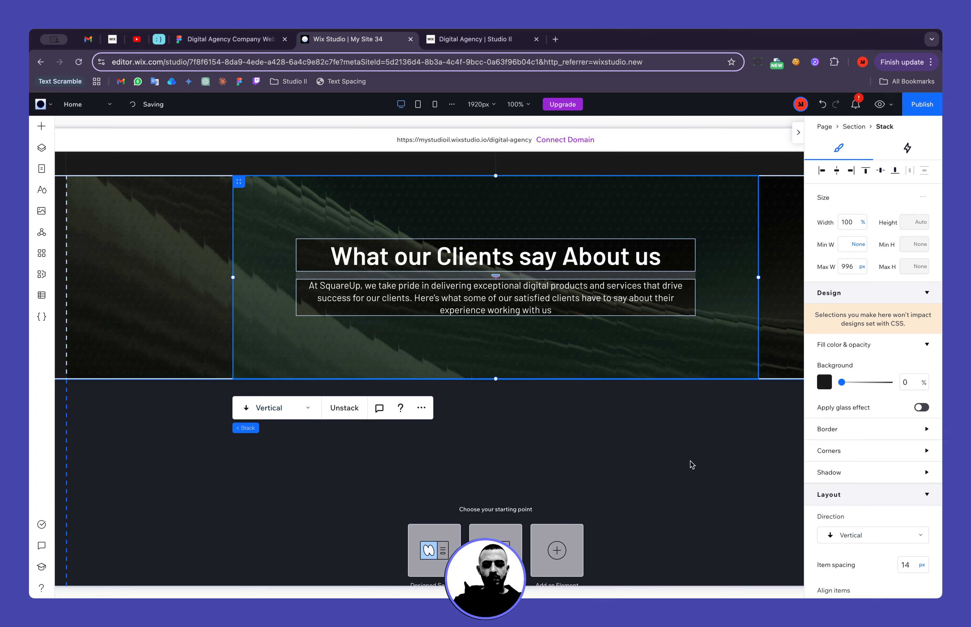
key("super+z")
key("super+z")
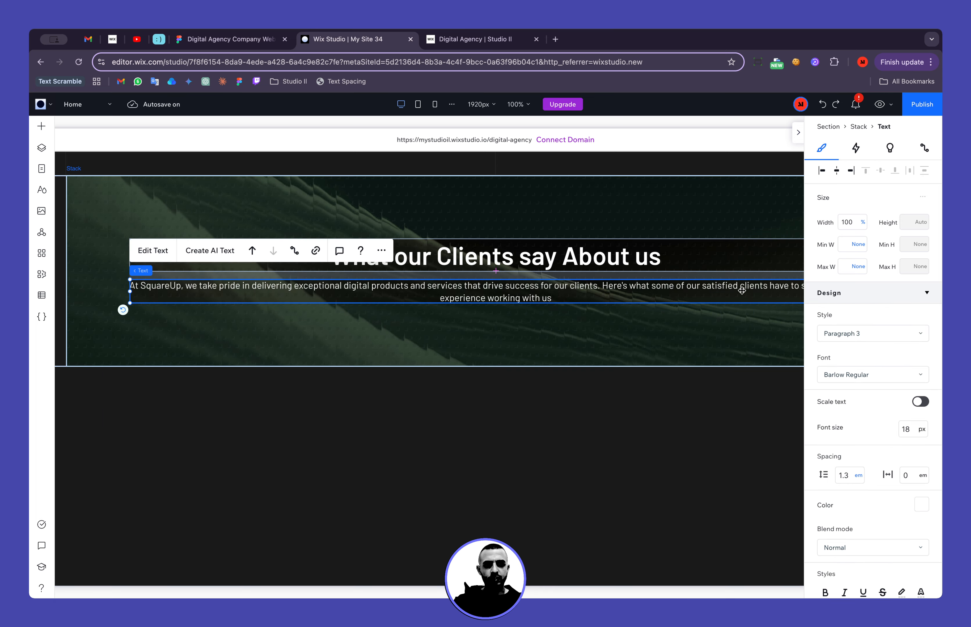
Set the max width of the testimonials paragraph to 996 px and switch to the Figma design.
left_click(843, 266)
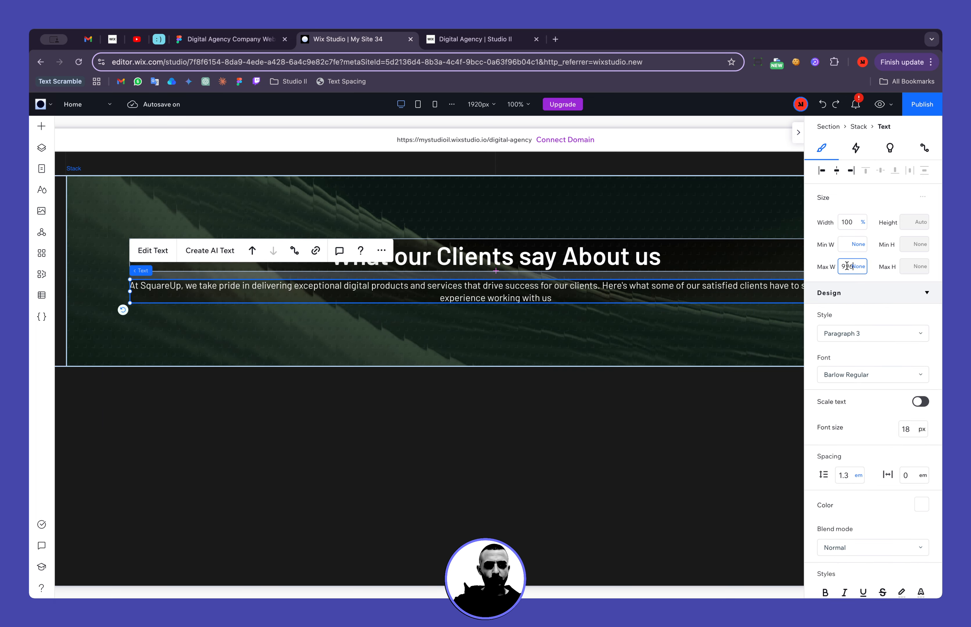
type("996")
key("Return")
left_click(660, 508)
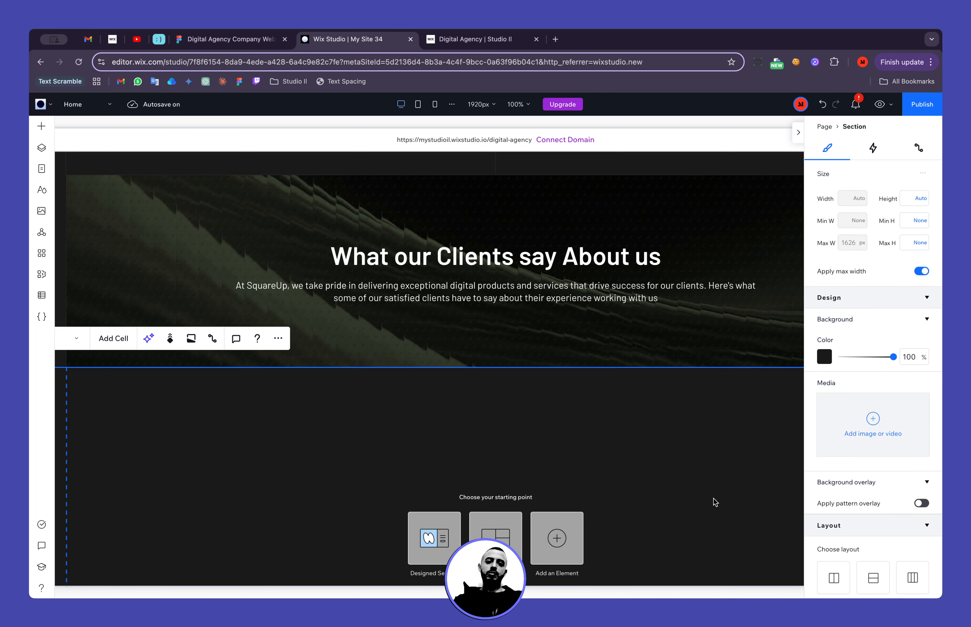
left_click(228, 39)
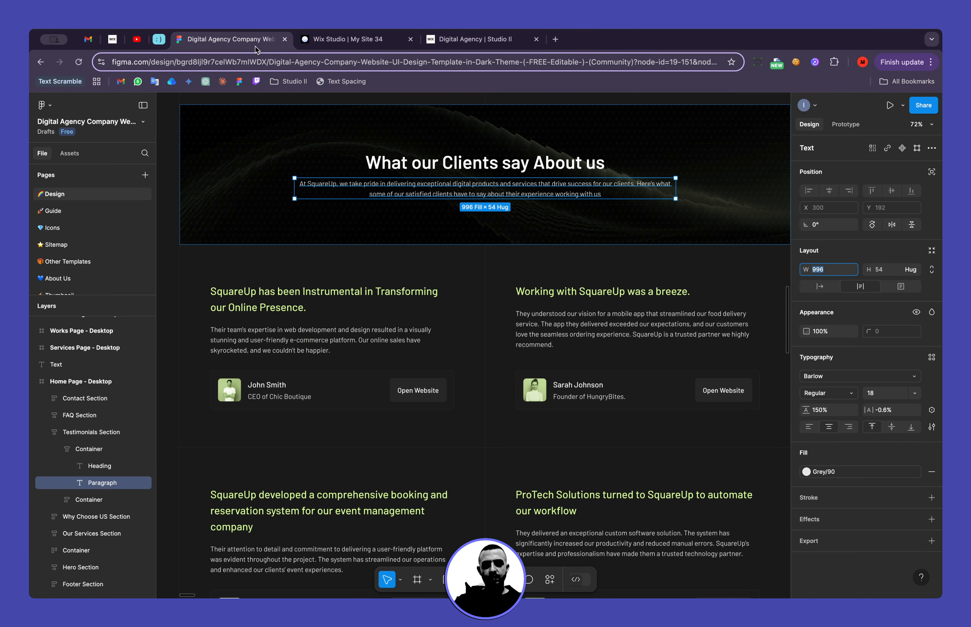
Compare the layout of the testimonials section with the Why Choose SquareUp? section above it in the Figma design.
scroll(445, 269, "down", 3)
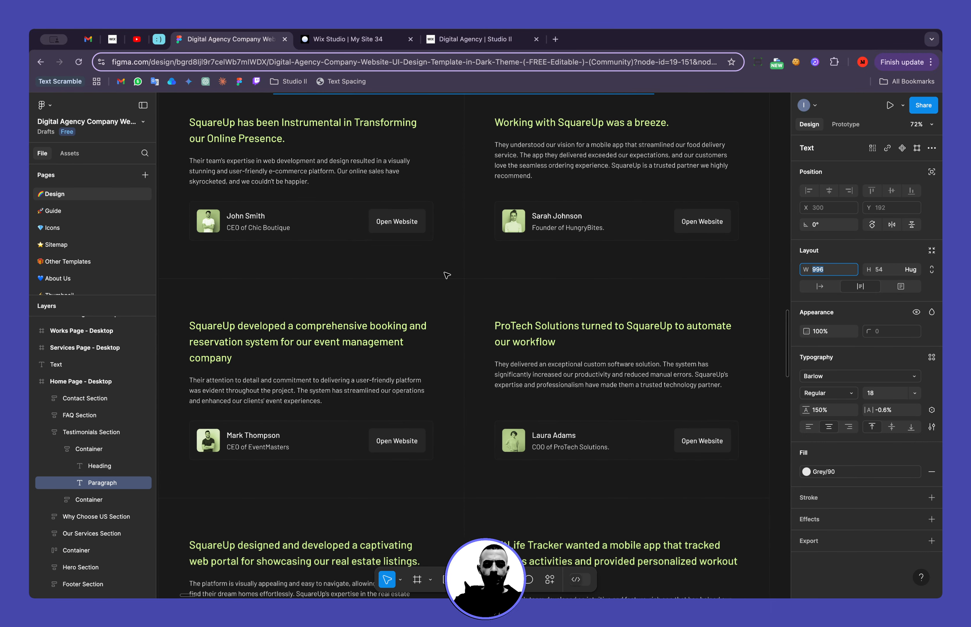
scroll(447, 276, "up", 4)
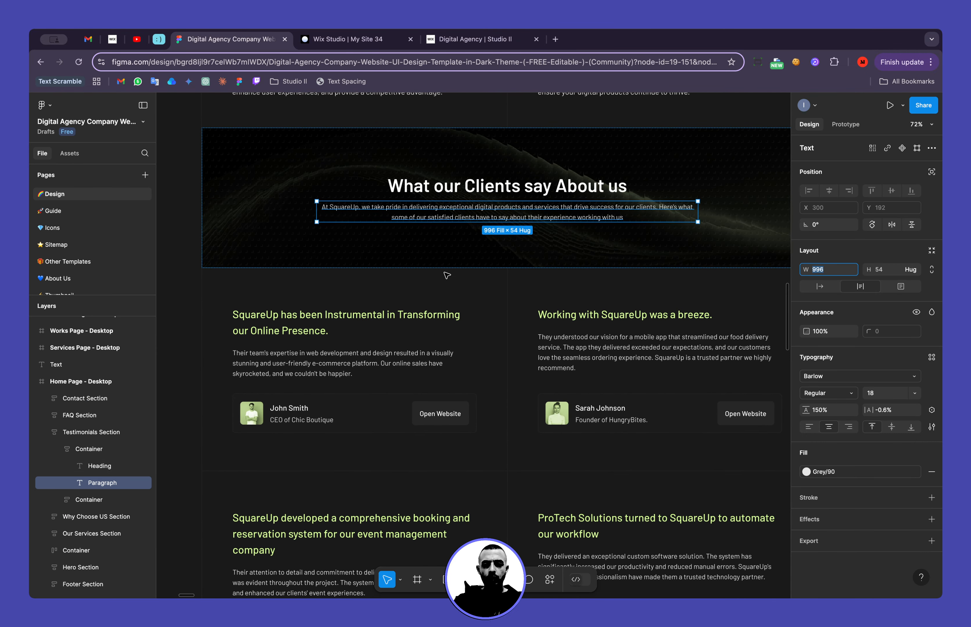
scroll(362, 111, "up", 7)
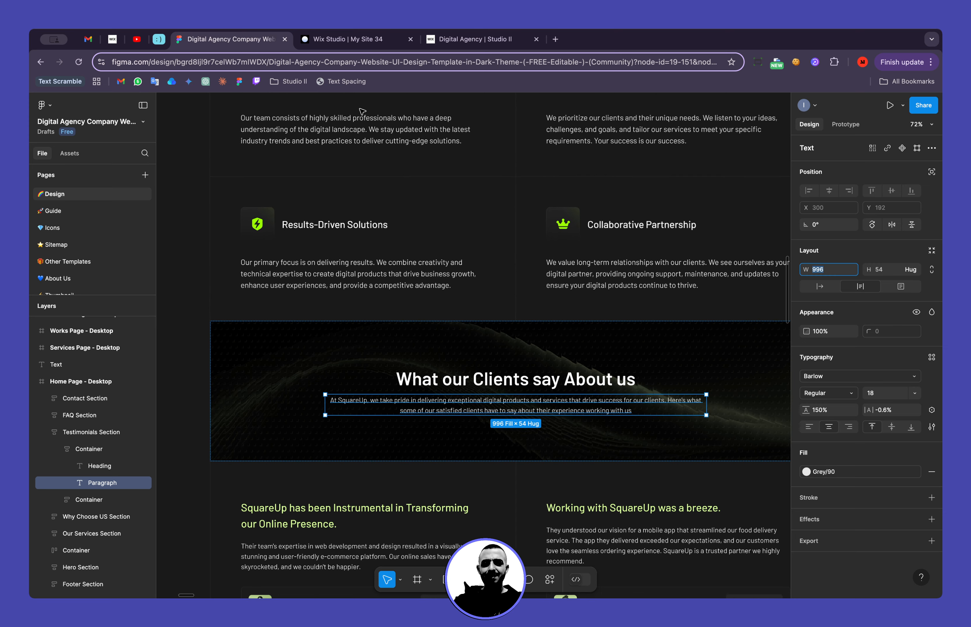
scroll(407, 139, "down", 2)
scroll(449, 163, "up", 4)
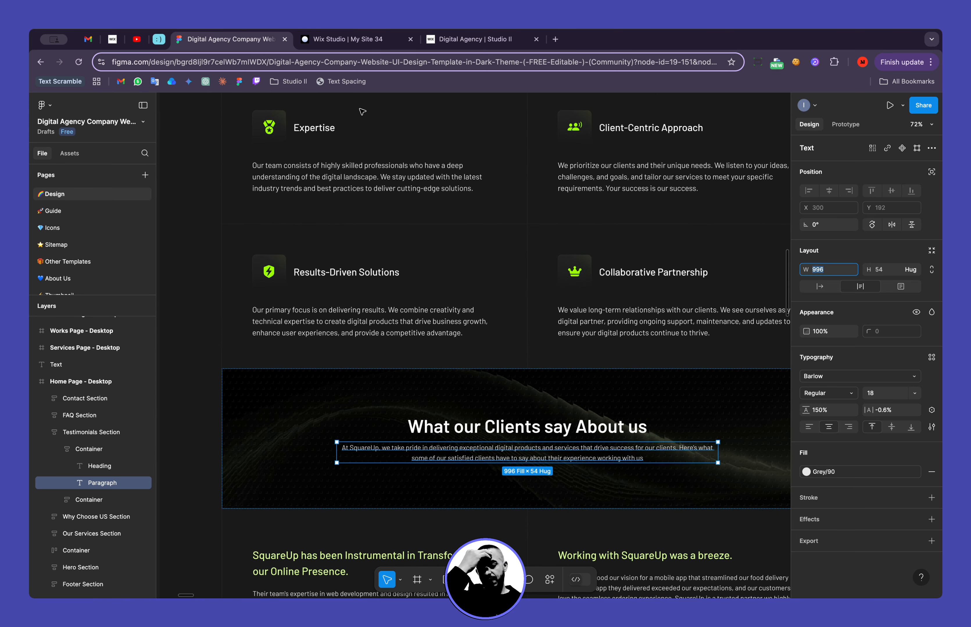
scroll(434, 253, "down", 8)
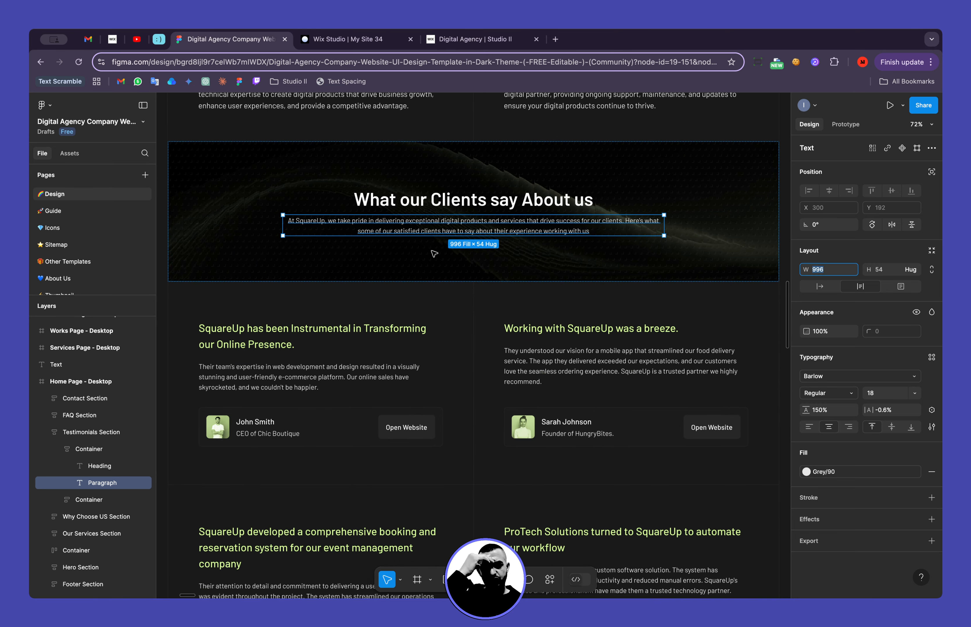
scroll(434, 254, "up", 5)
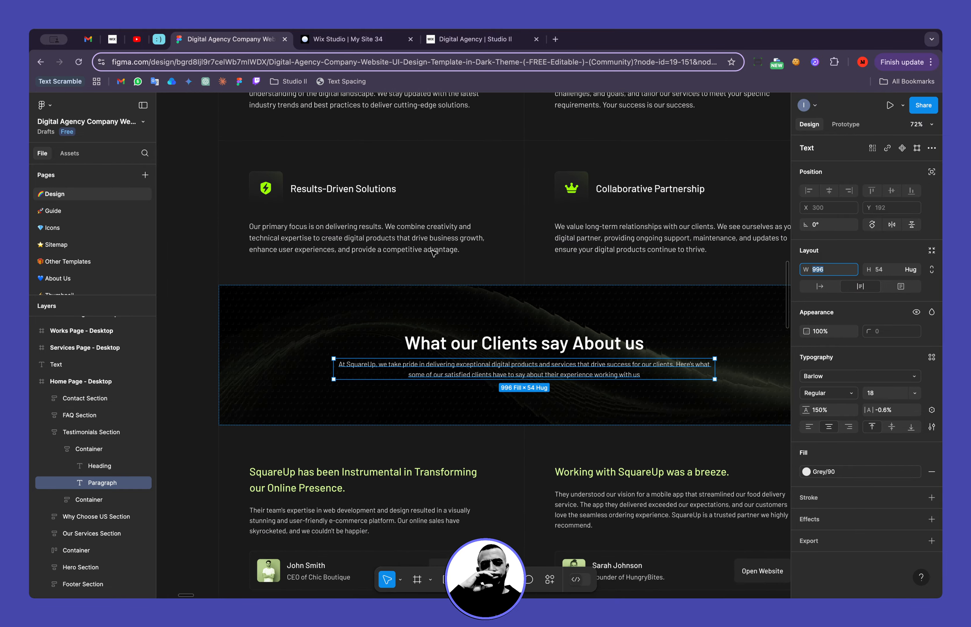
scroll(434, 254, "down", 3)
scroll(434, 254, "left", 2)
scroll(434, 254, "down", 1)
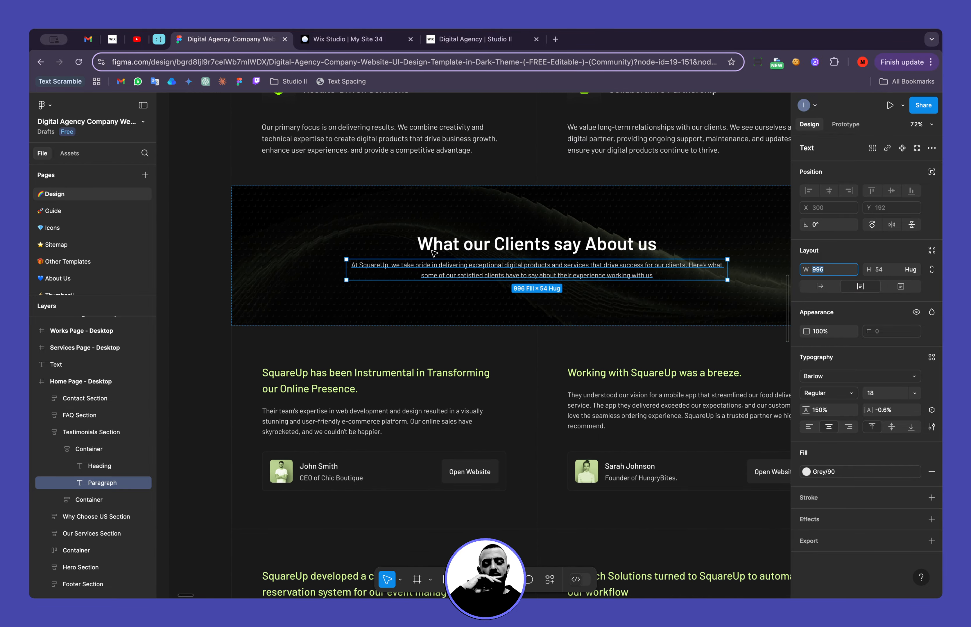
scroll(434, 254, "up", 10)
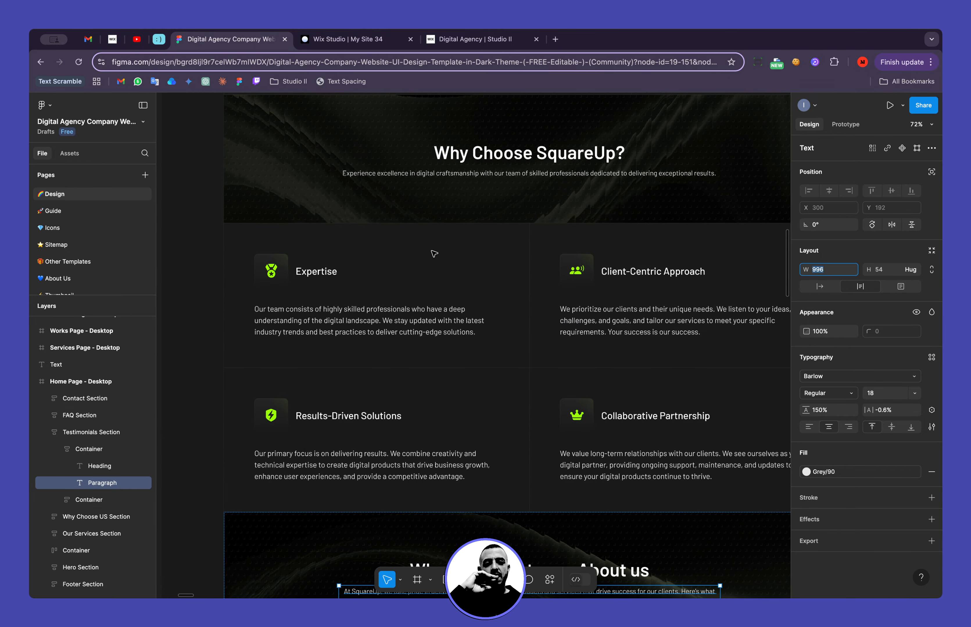
scroll(434, 254, "down", 10)
Compare the typography settings of the first testimonial's heading with those of the "Results-Driven Solutions" card heading.
left_click(426, 363)
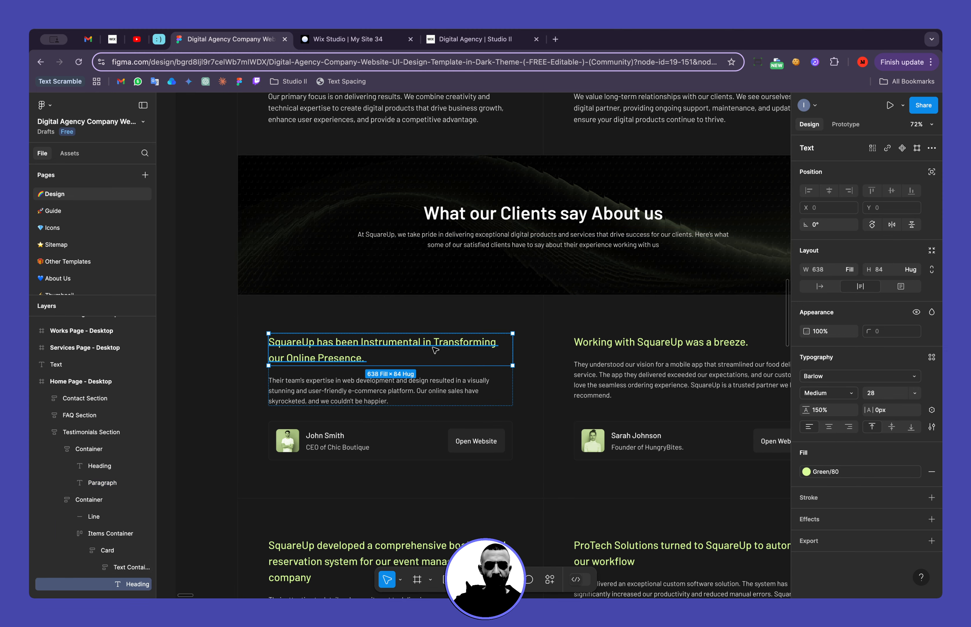
scroll(685, 310, "up", 5)
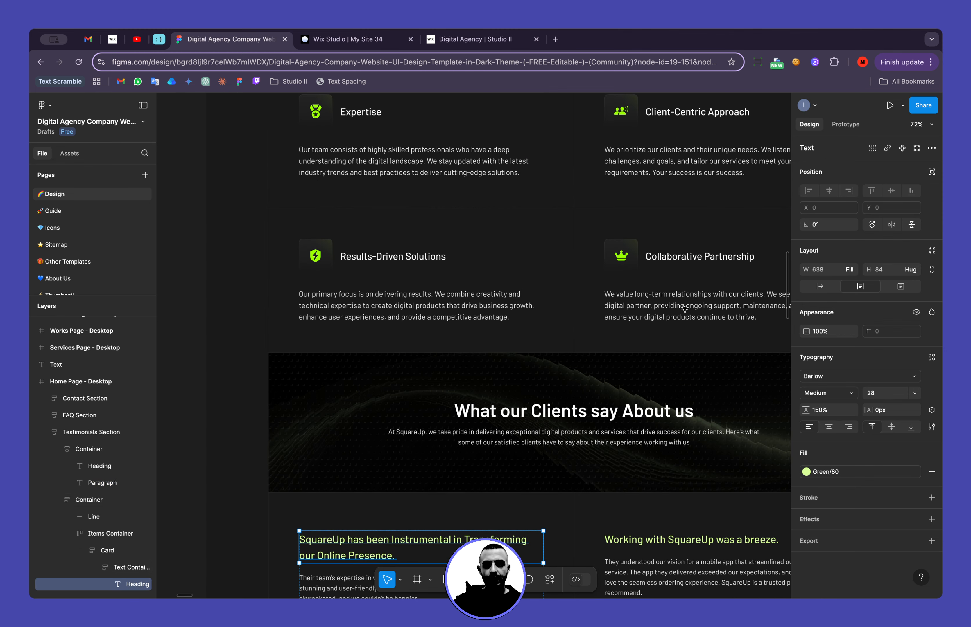
left_click(406, 258)
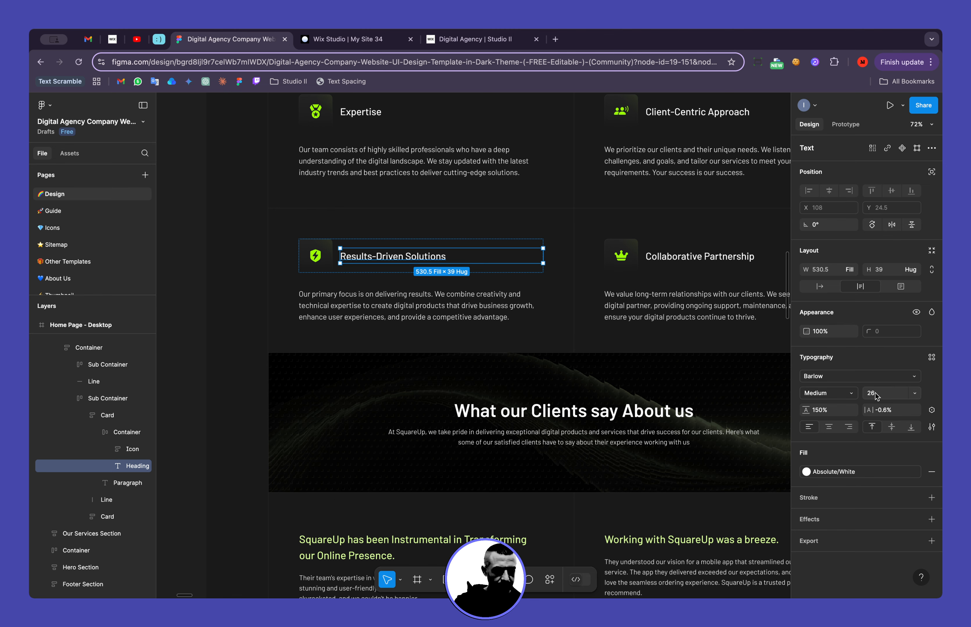
scroll(591, 432, "down", 6)
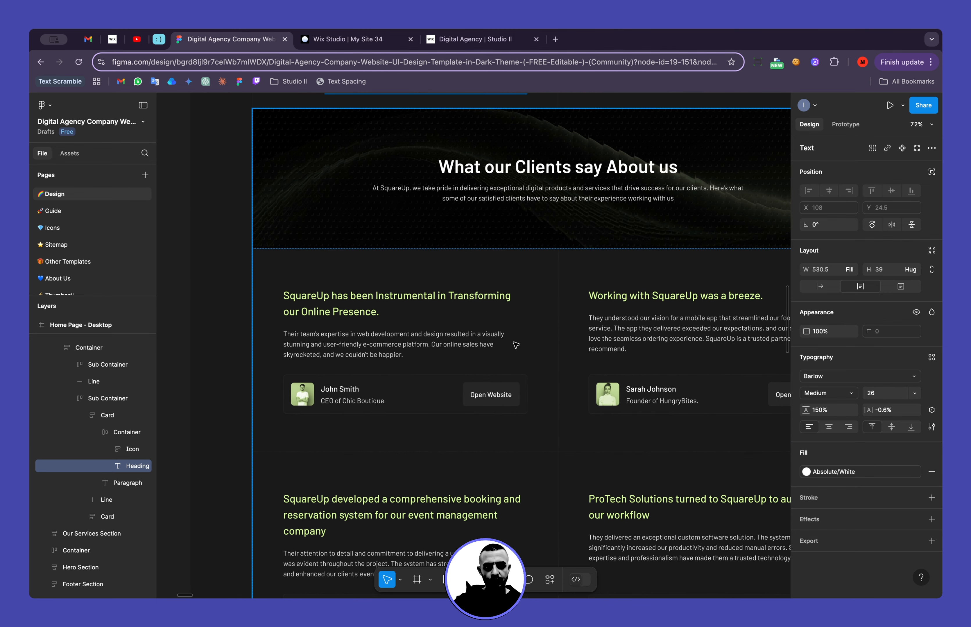
left_click(447, 304)
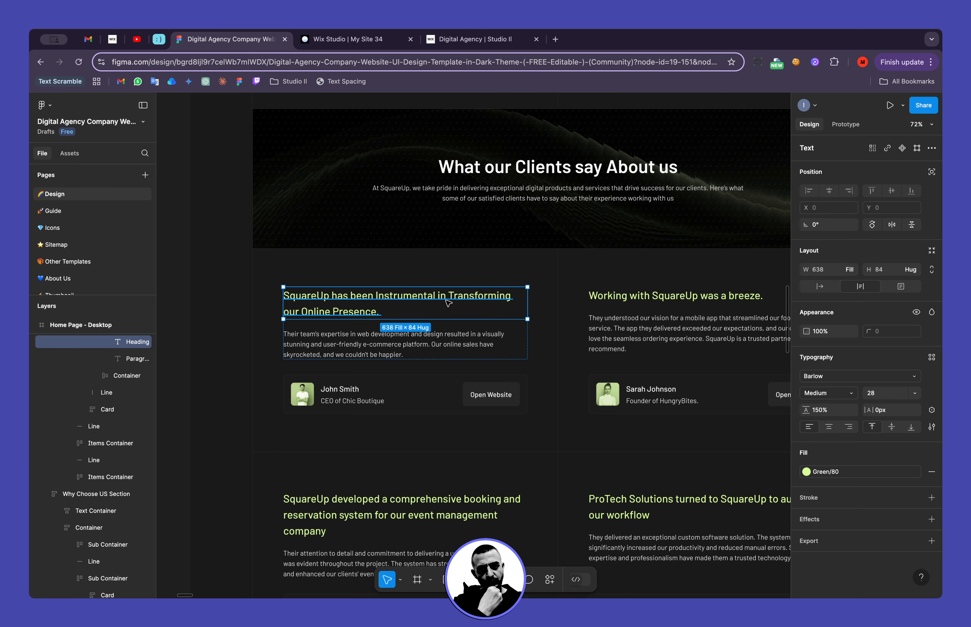
scroll(448, 304, "down", 5)
scroll(449, 304, "right", 3)
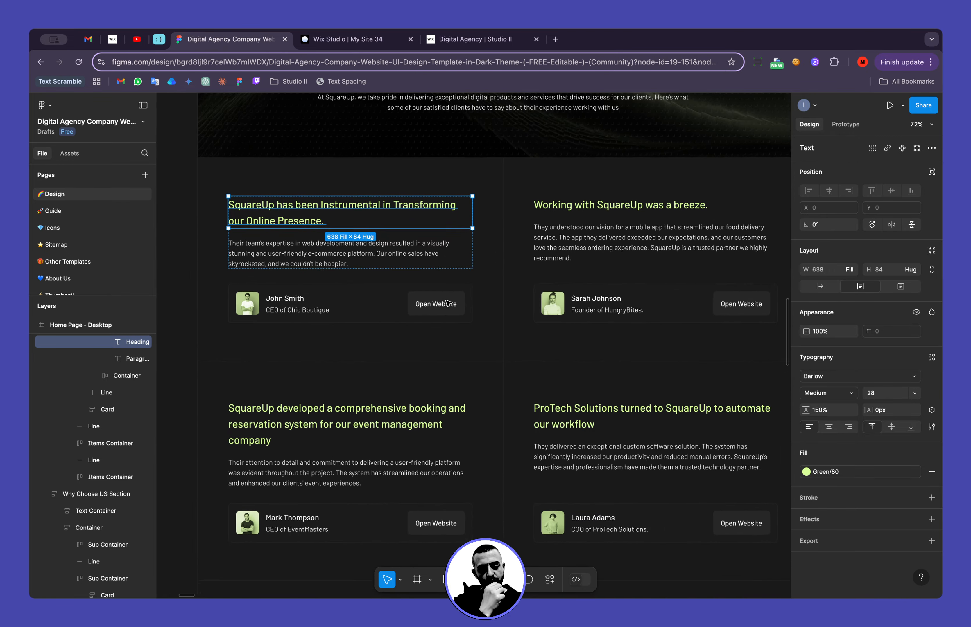
scroll(449, 303, "up", 12)
scroll(449, 303, "left", 1)
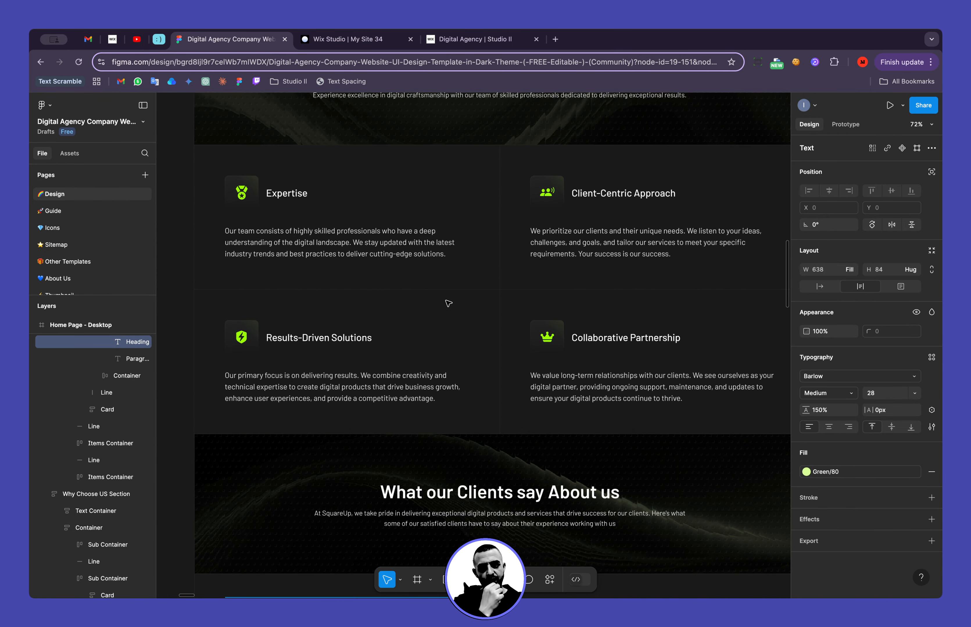
left_click(315, 342)
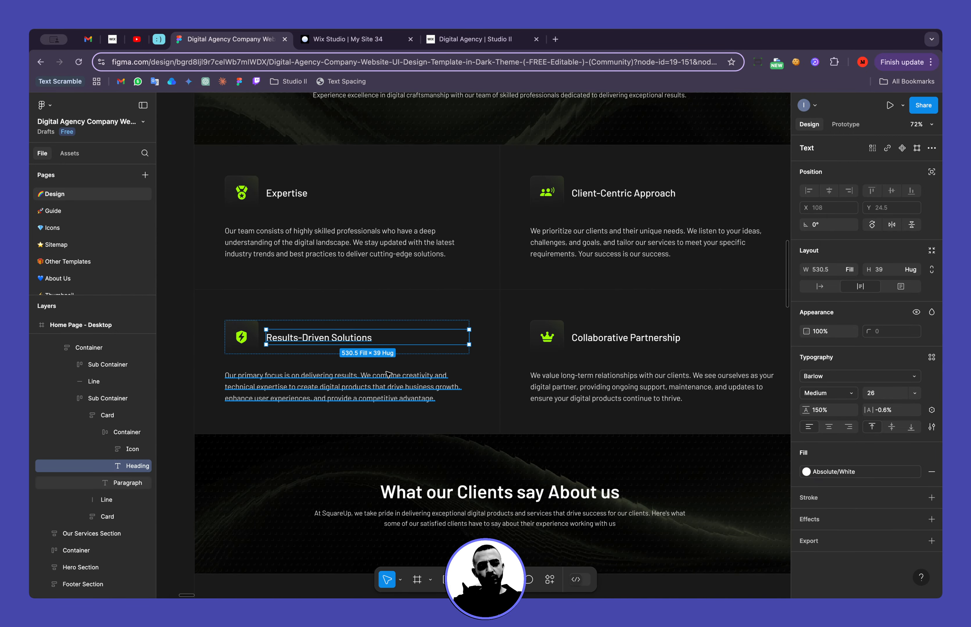
Look over the testimonial cards down to the Frequently Asked Questions section and return to the testimonials heading.
scroll(387, 374, "down", 8)
scroll(387, 374, "left", 2)
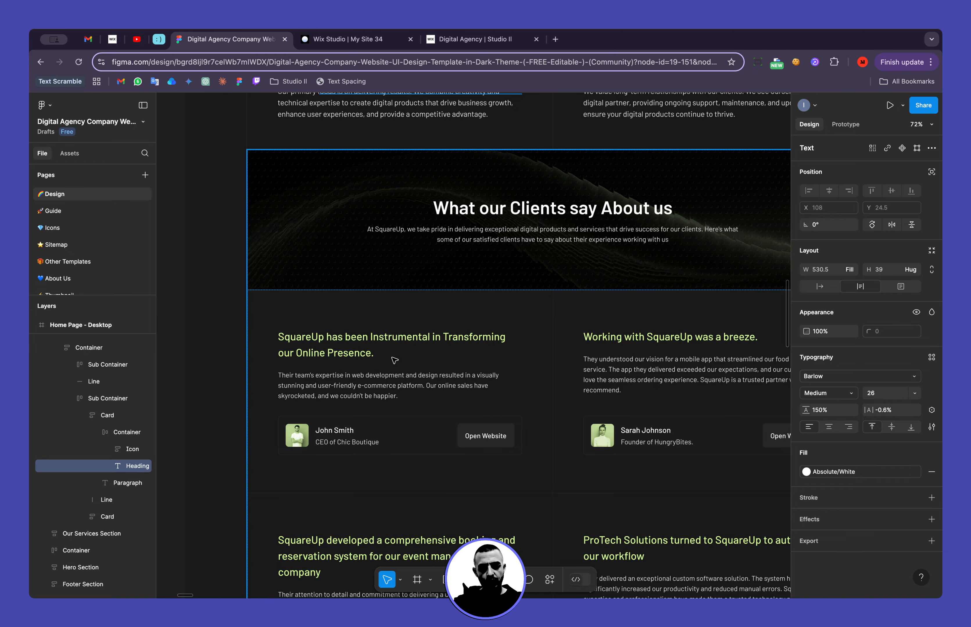
scroll(395, 360, "down", 12)
scroll(394, 360, "right", 2)
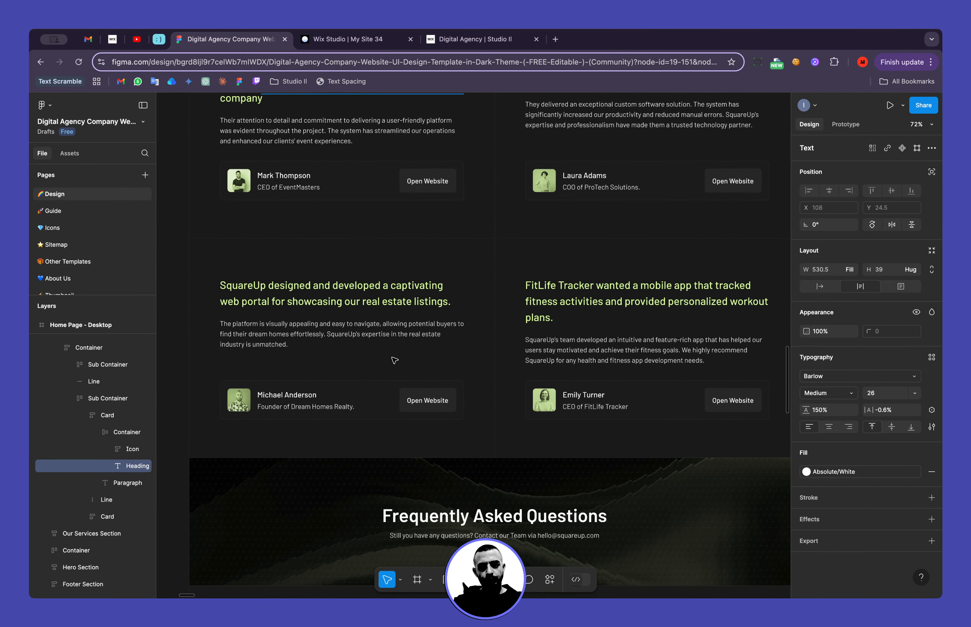
scroll(395, 360, "up", 14)
scroll(394, 360, "left", 2)
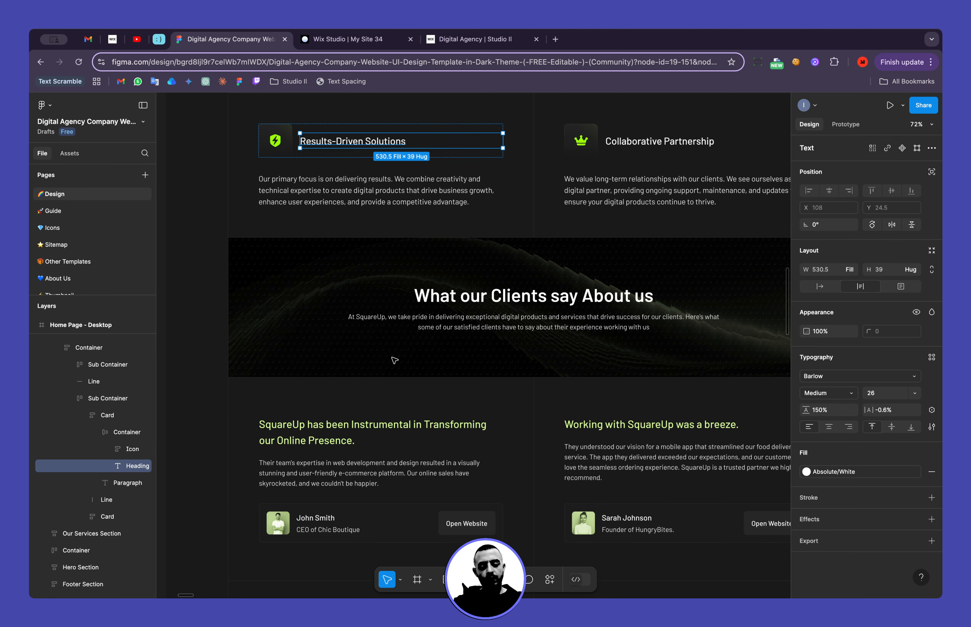
scroll(394, 360, "down", 2)
scroll(394, 360, "right", 1)
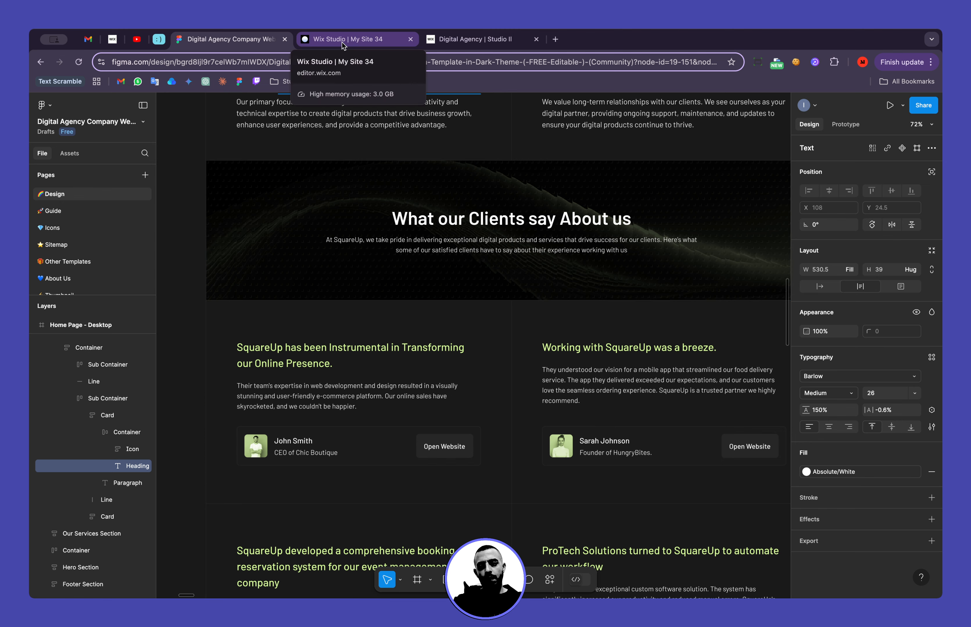
scroll(375, 185, "up", 3)
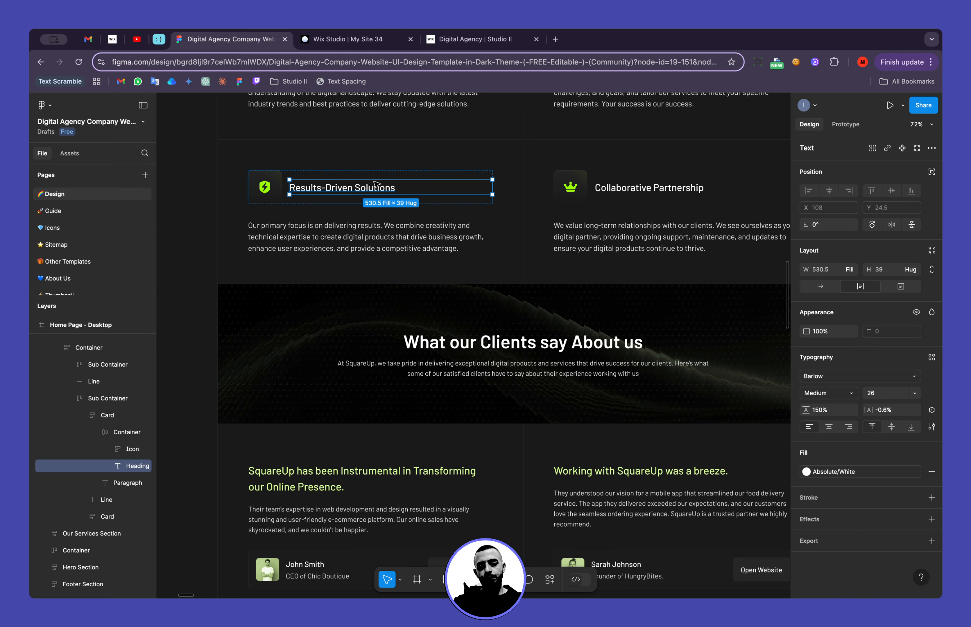
scroll(375, 185, "down", 4)
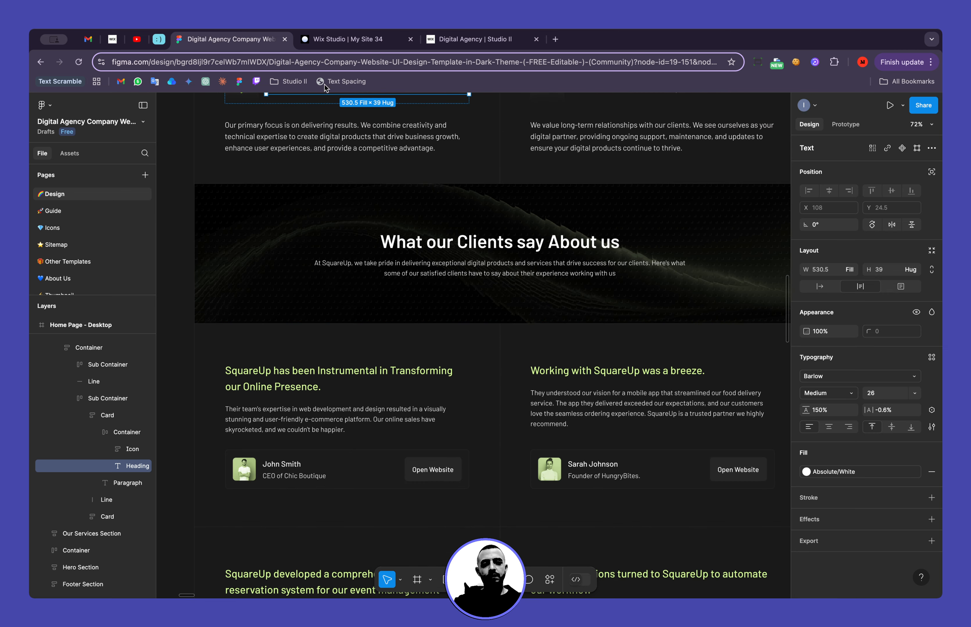
Look through the other page designs in the Figma file, from the Home Page past the Process Page to the Careers Page.
scroll(367, 357, "down", 5)
scroll(367, 357, "down", 3)
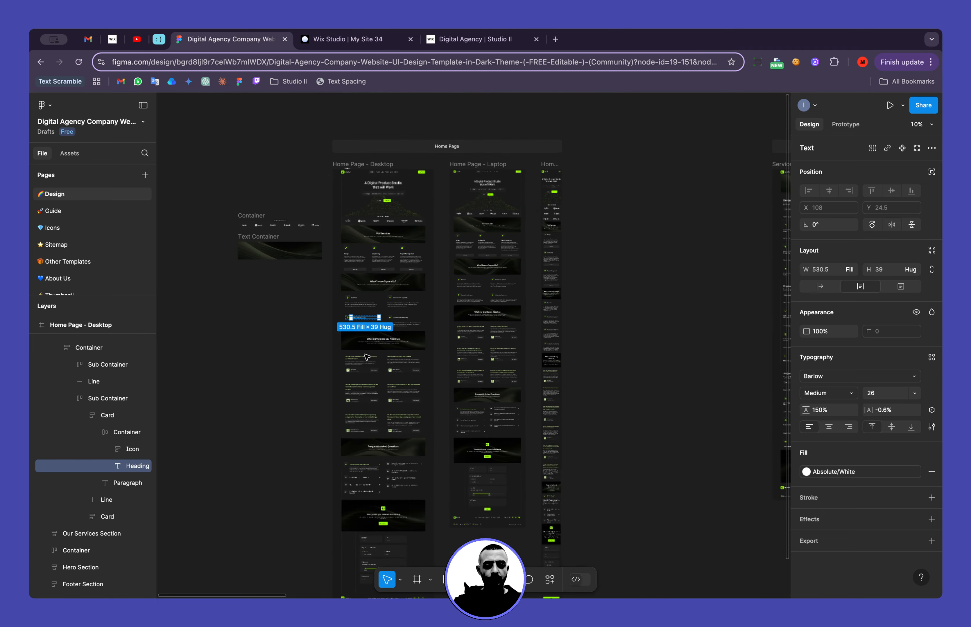
scroll(367, 357, "right", 5)
scroll(367, 357, "right", 10)
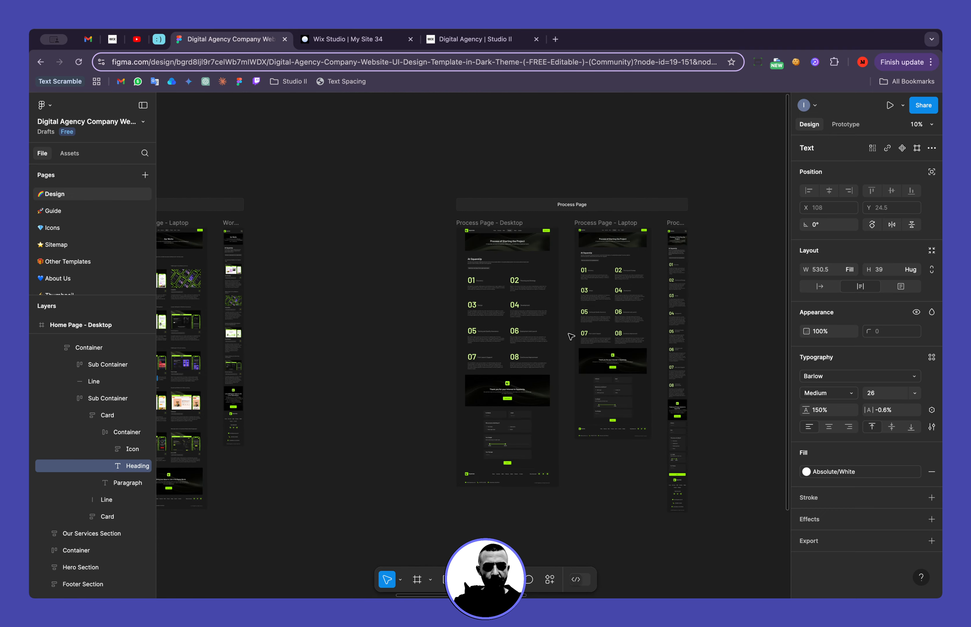
scroll(571, 336, "up", 5)
scroll(570, 337, "down", 10)
scroll(571, 337, "up", 2)
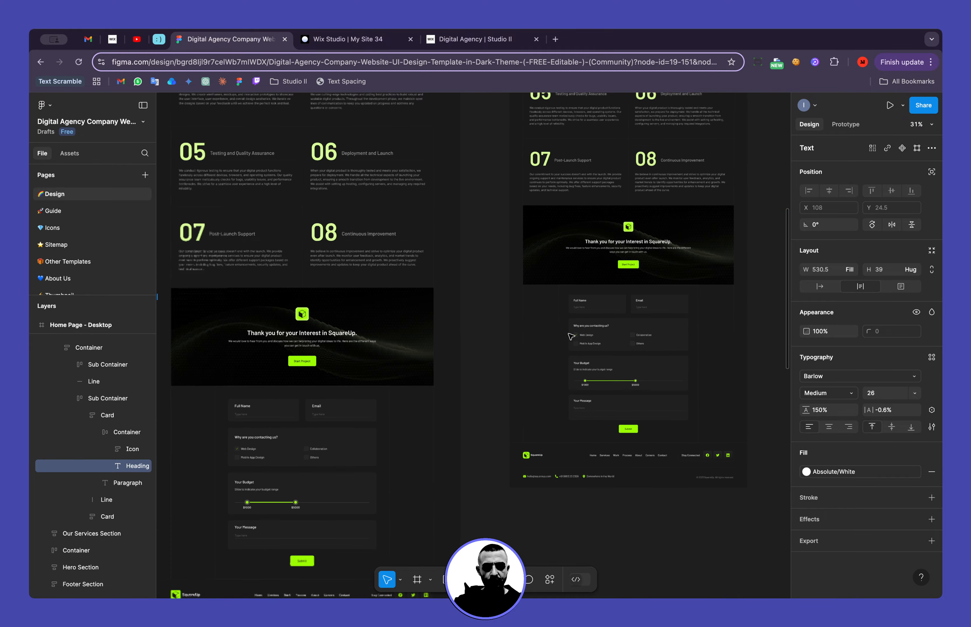
scroll(571, 336, "down", 8)
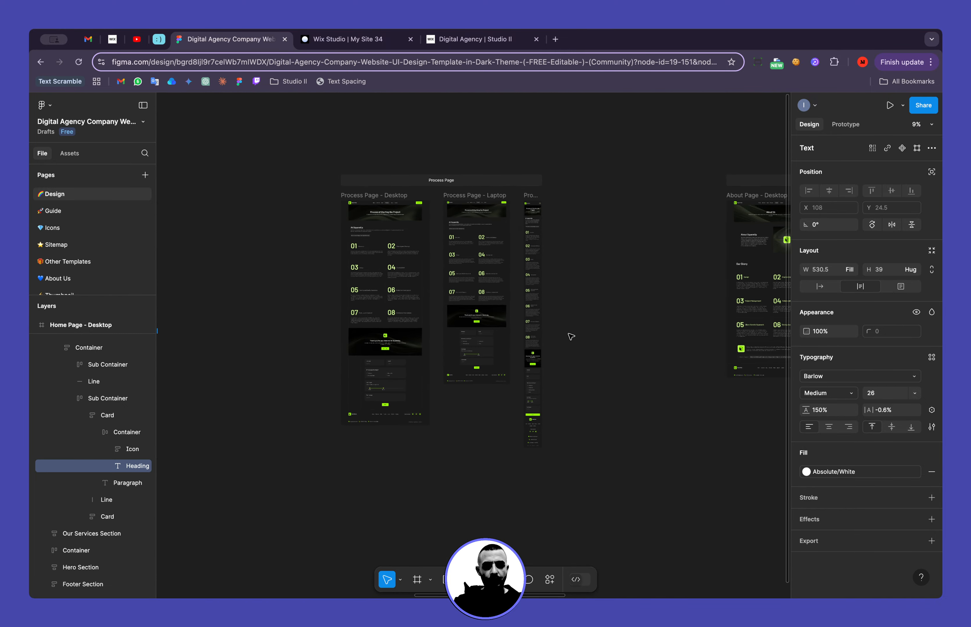
scroll(570, 337, "right", 10)
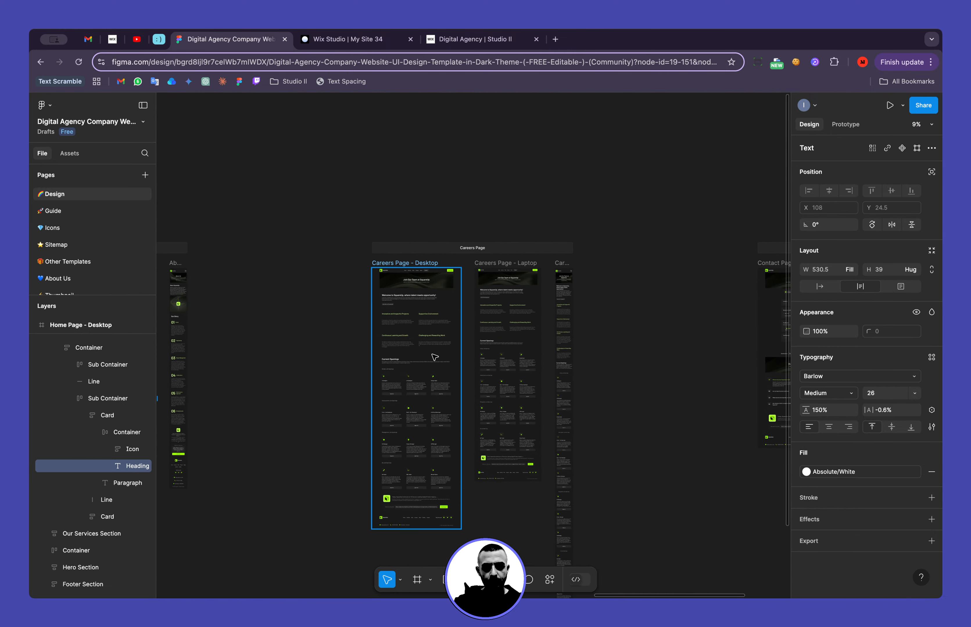
Inspect the typography settings of the green "Innovative and Impactful Projects" heading on the desktop Careers page.
scroll(434, 357, "up", 10)
scroll(434, 357, "down", 3)
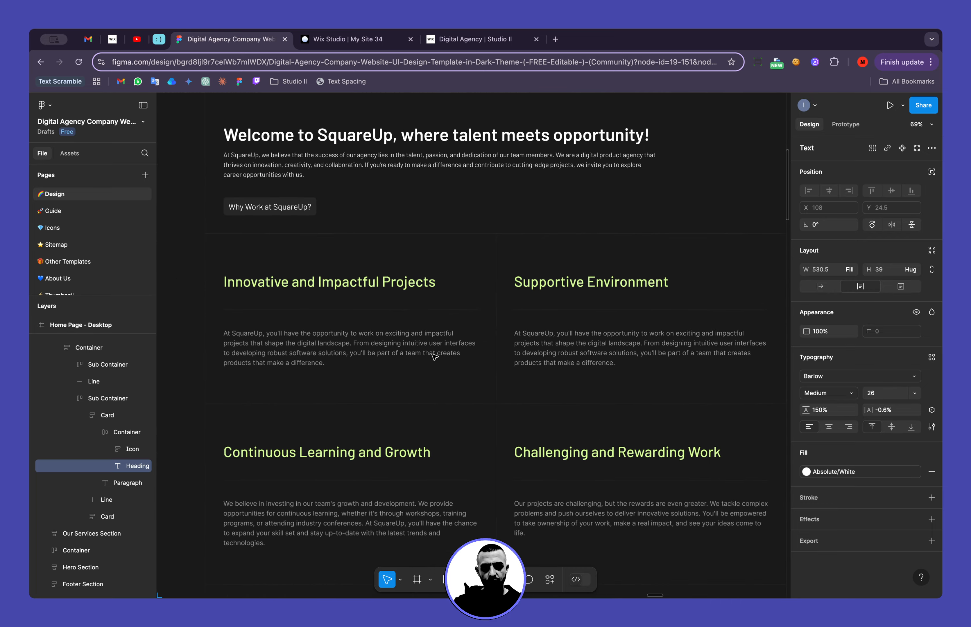
left_click(328, 291)
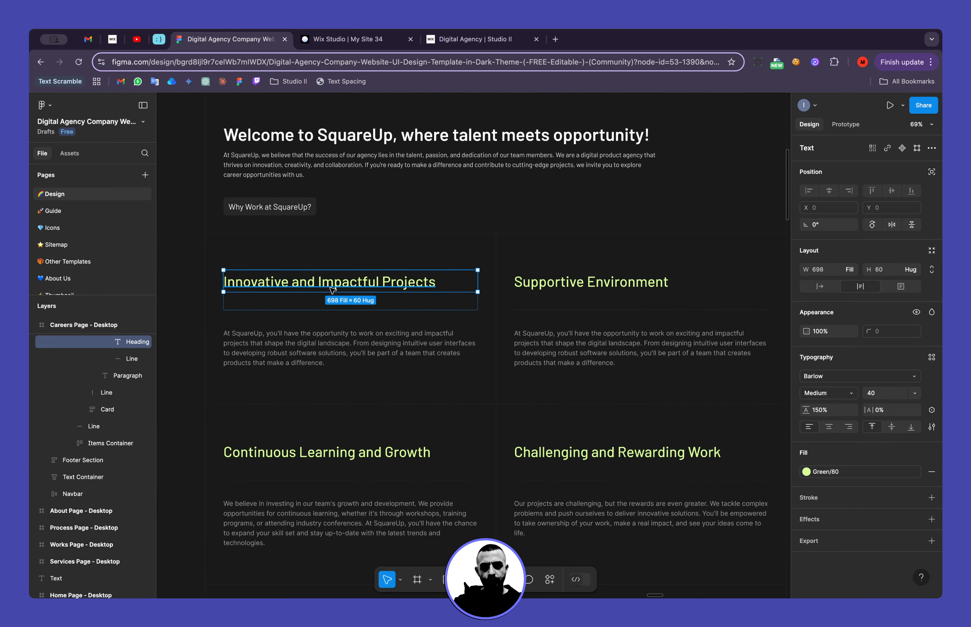
scroll(328, 290, "down", 5)
scroll(369, 333, "down", 1)
scroll(369, 332, "down", 5)
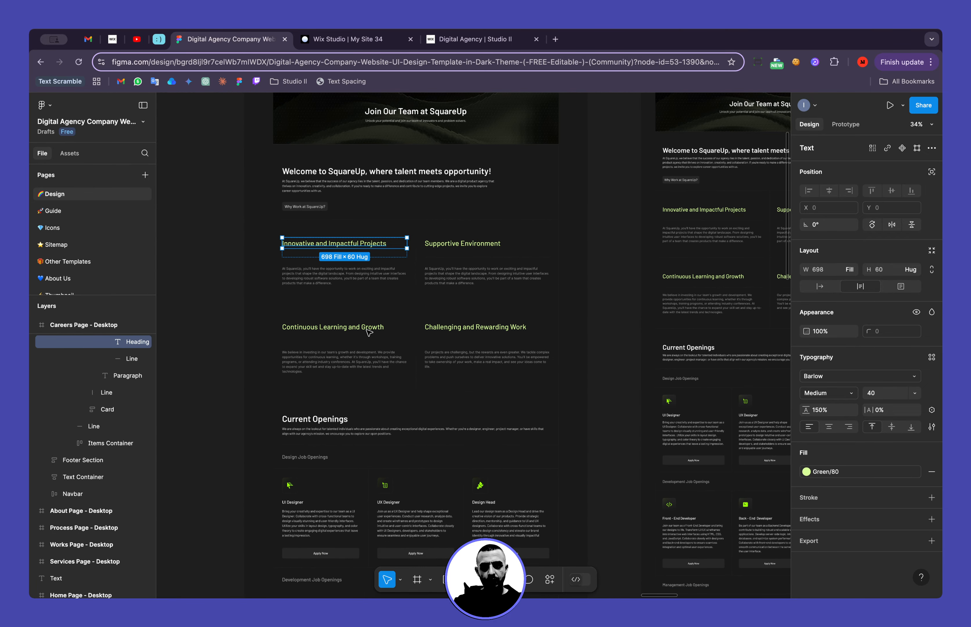
scroll(355, 227, "up", 5)
scroll(355, 227, "up", 5)
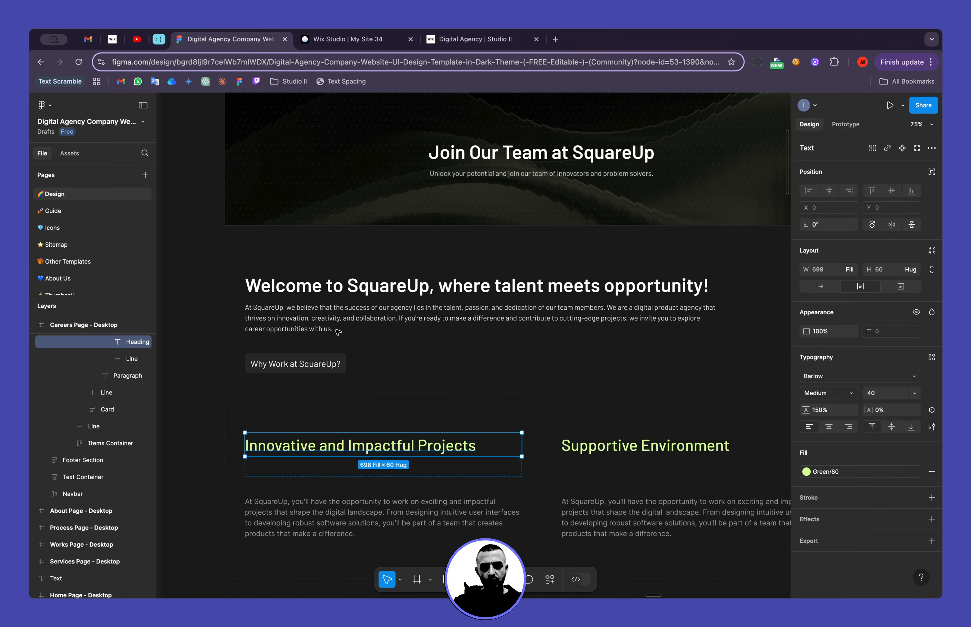
Inspect the typography settings of the "Welcome to SquareUp, where talent meets opportunity!" heading and look over the Careers page layouts.
left_click(340, 285)
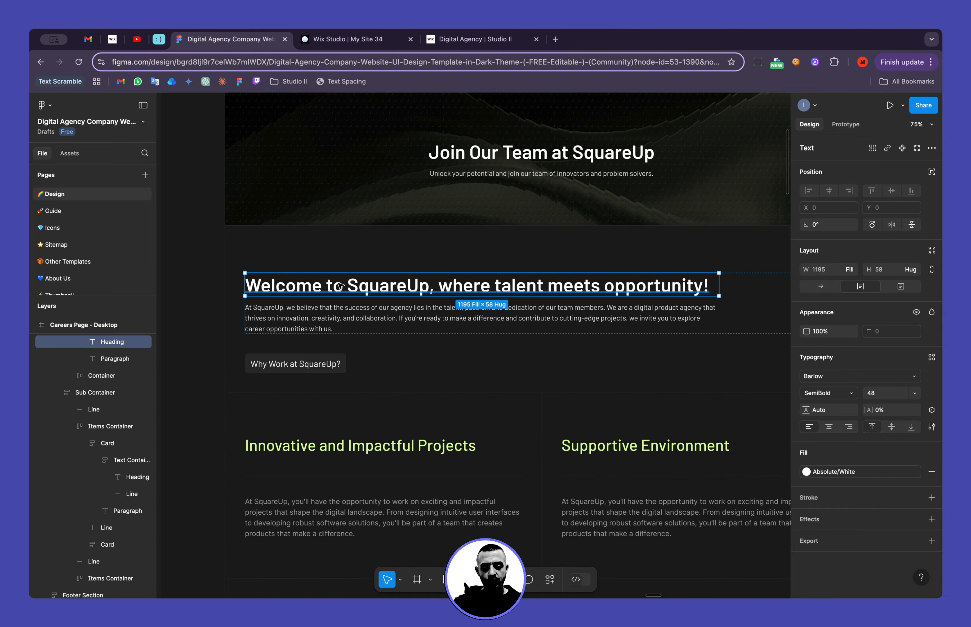
scroll(349, 287, "up", 3)
scroll(349, 287, "right", 1)
scroll(350, 288, "right", 2)
scroll(350, 288, "up", 1)
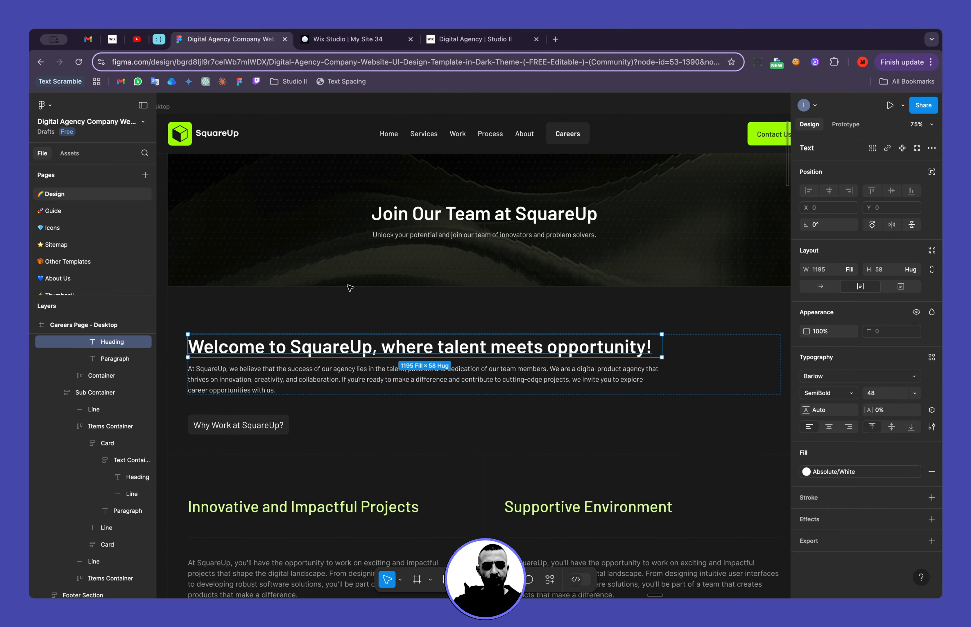
scroll(350, 288, "down", 10)
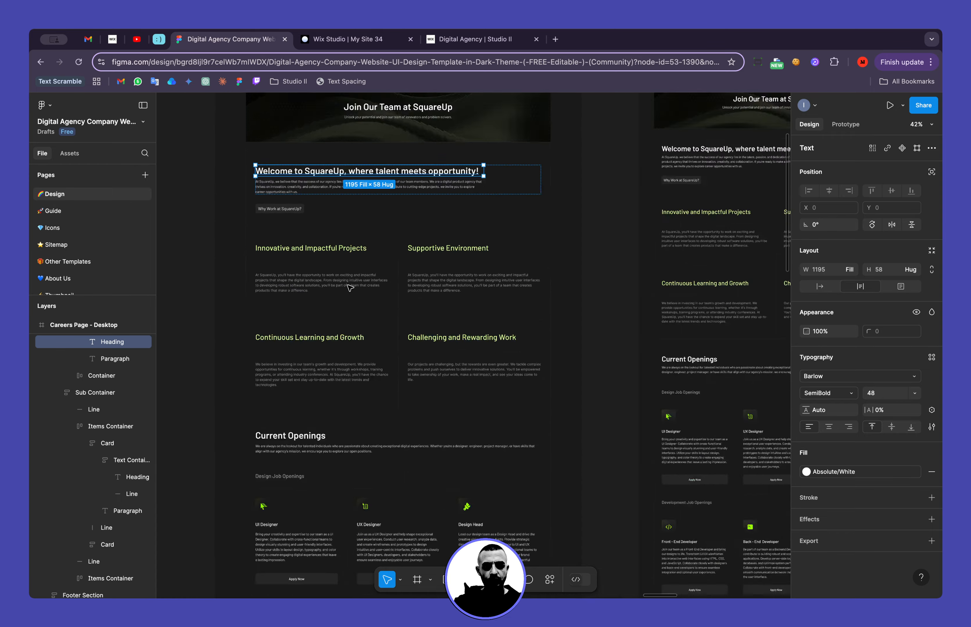
scroll(350, 288, "right", 3)
scroll(350, 288, "left", 4)
scroll(350, 289, "down", 1)
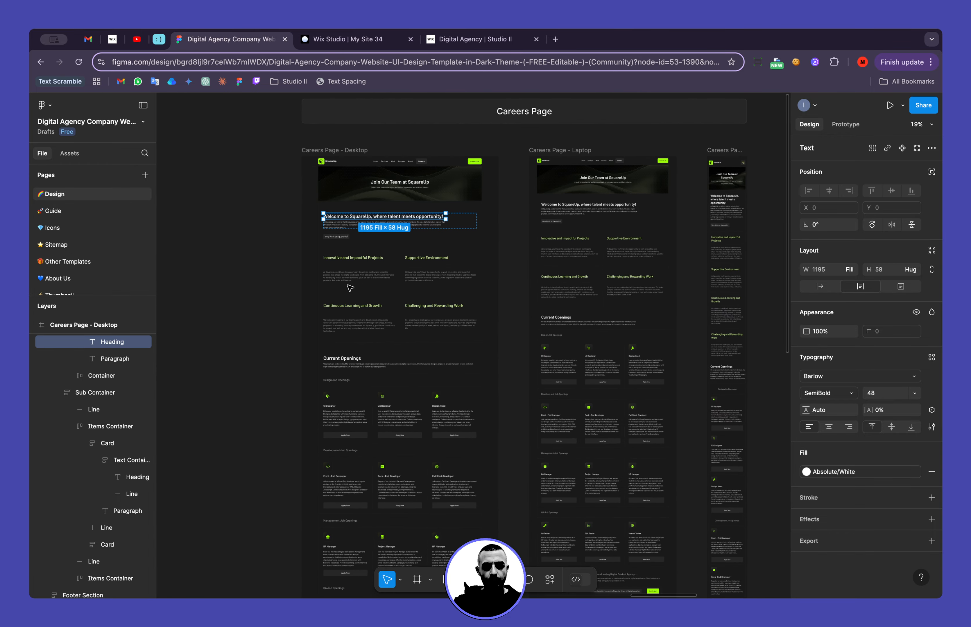
Inspect the typography settings of the green "Continuous Learning and Growth" heading on the desktop Careers page.
scroll(350, 288, "left", 1)
left_click(357, 305)
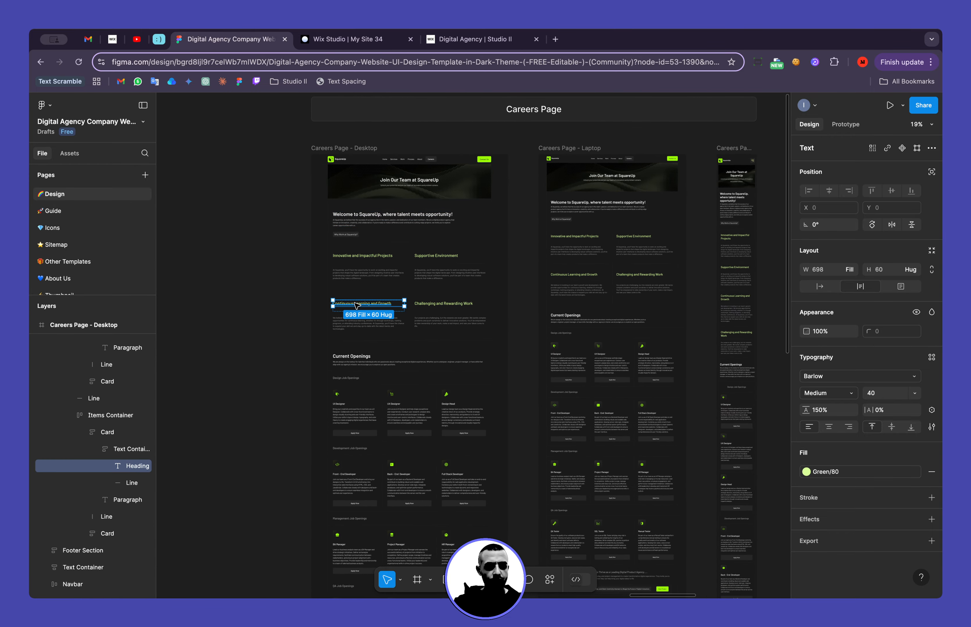
scroll(356, 305, "up", 8)
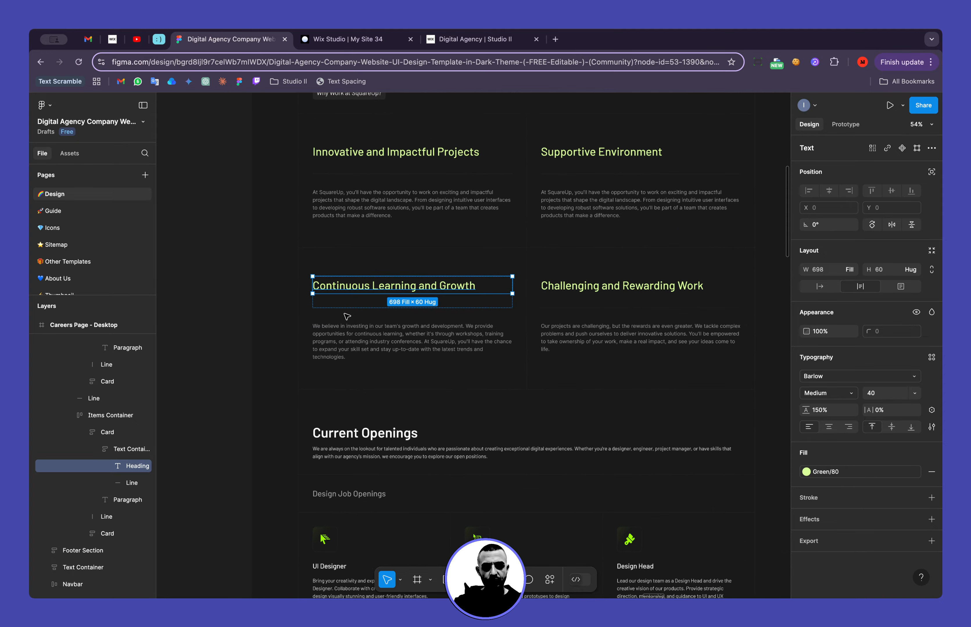
Return to the desktop Home Page's client testimonials and inspect the typography of the "SquareUp has been Instrumental in Transforming our Online Presence." heading.
scroll(352, 308, "down", 8)
scroll(359, 310, "right", 10)
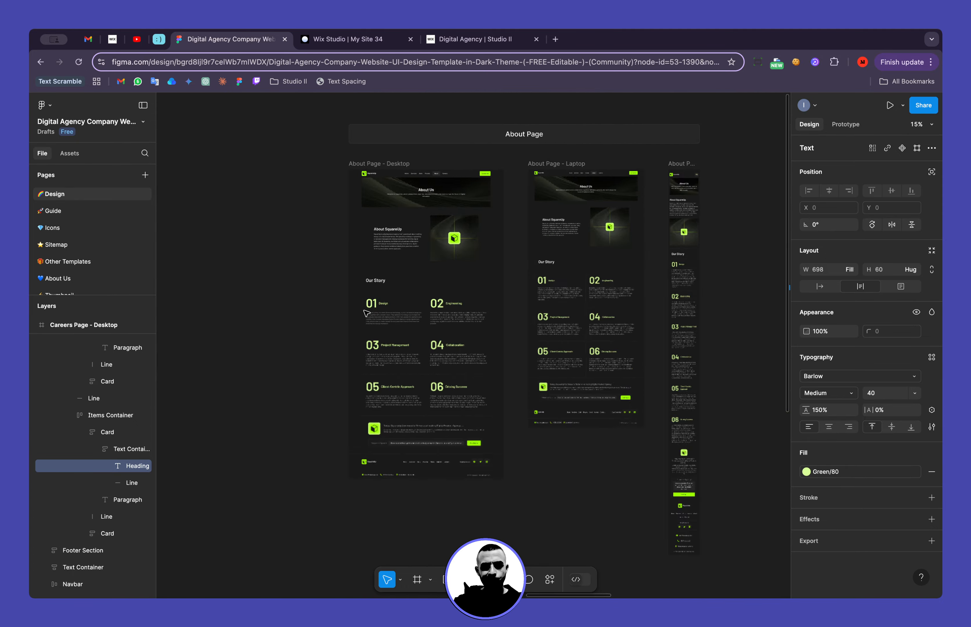
scroll(366, 313, "left", 15)
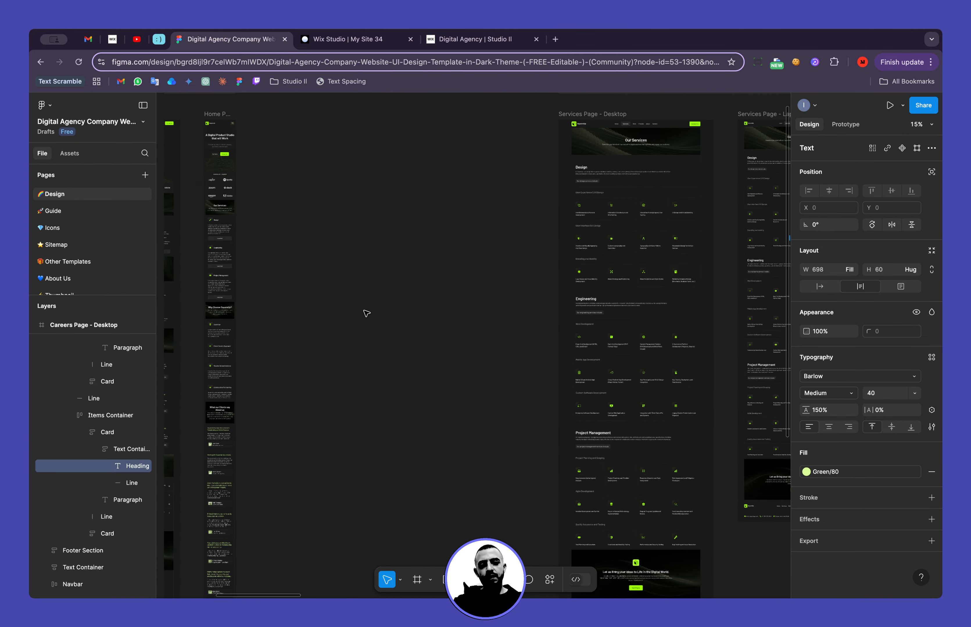
scroll(366, 313, "left", 10)
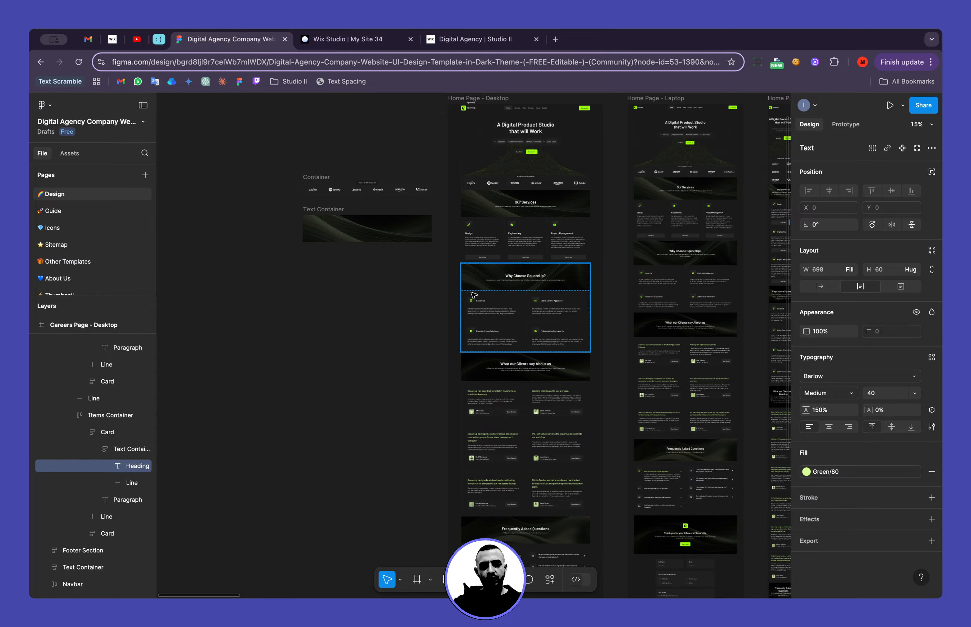
scroll(473, 295, "up", 8)
scroll(473, 295, "down", 10)
scroll(473, 296, "right", 5)
scroll(477, 278, "up", 1)
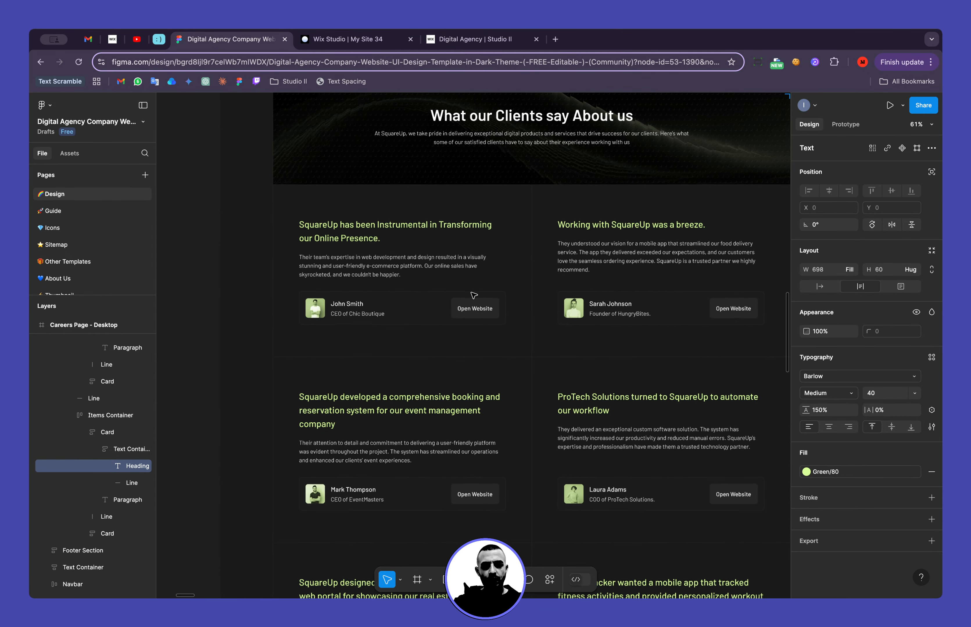
scroll(481, 253, "up", 5)
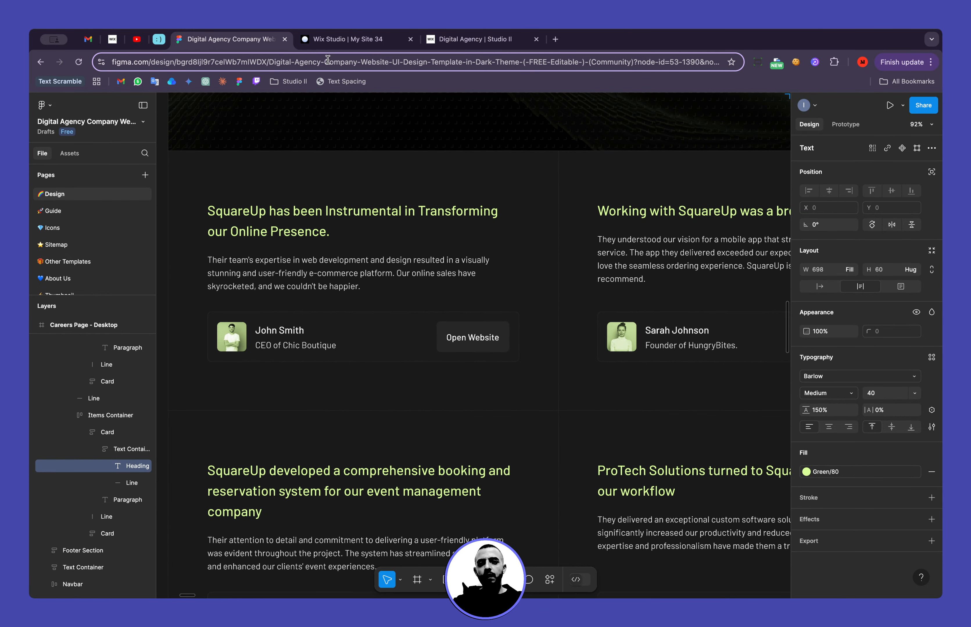
left_click(300, 228)
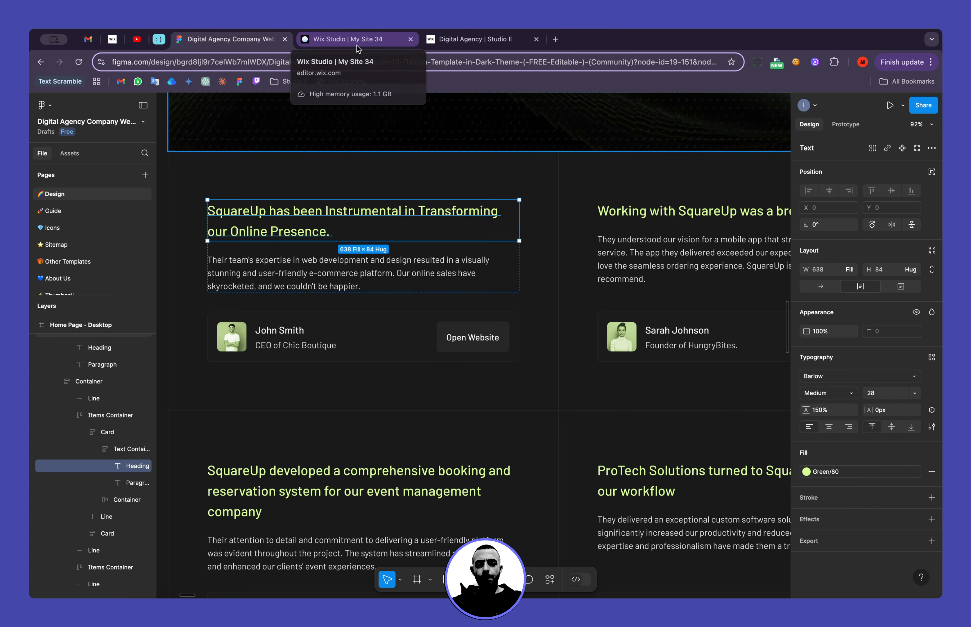
scroll(376, 202, "down", 5)
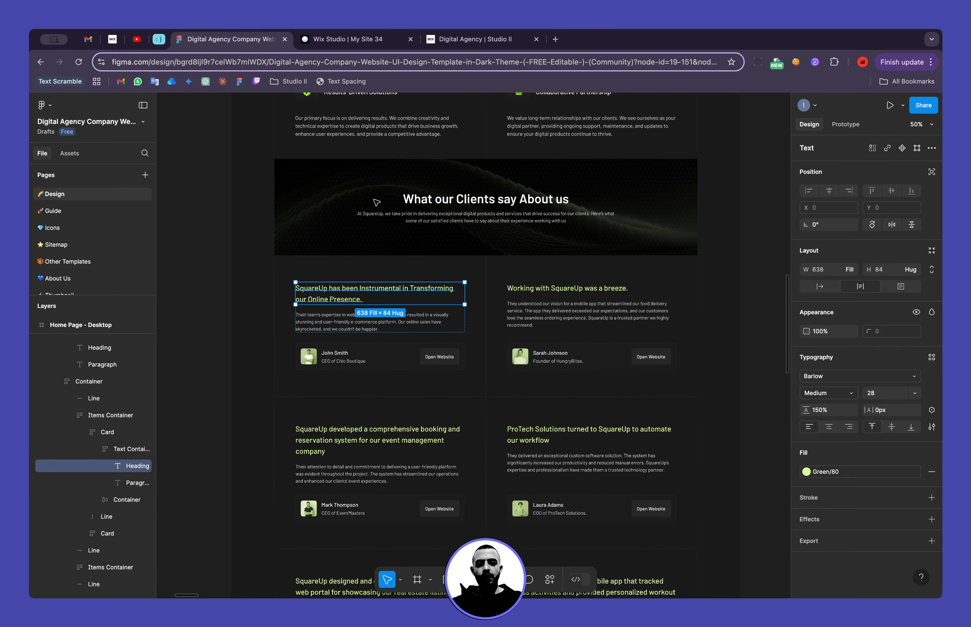
Switch to the Wix Studio site and examine the layout of the existing Project Management card above the testimonials heading.
left_click(340, 39)
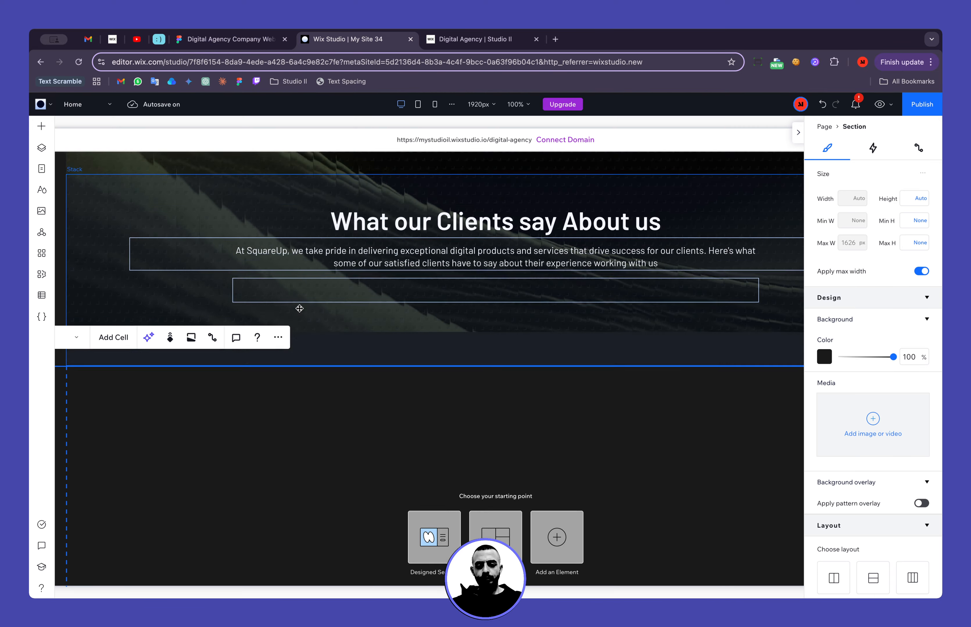
scroll(344, 351, "down", 2)
scroll(351, 357, "up", 7)
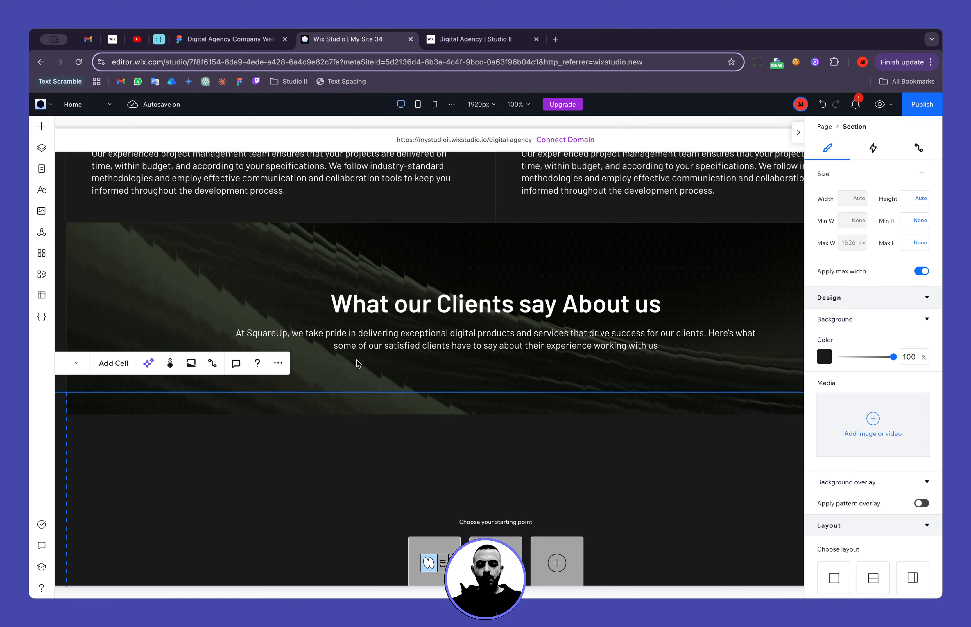
scroll(358, 363, "up", 3)
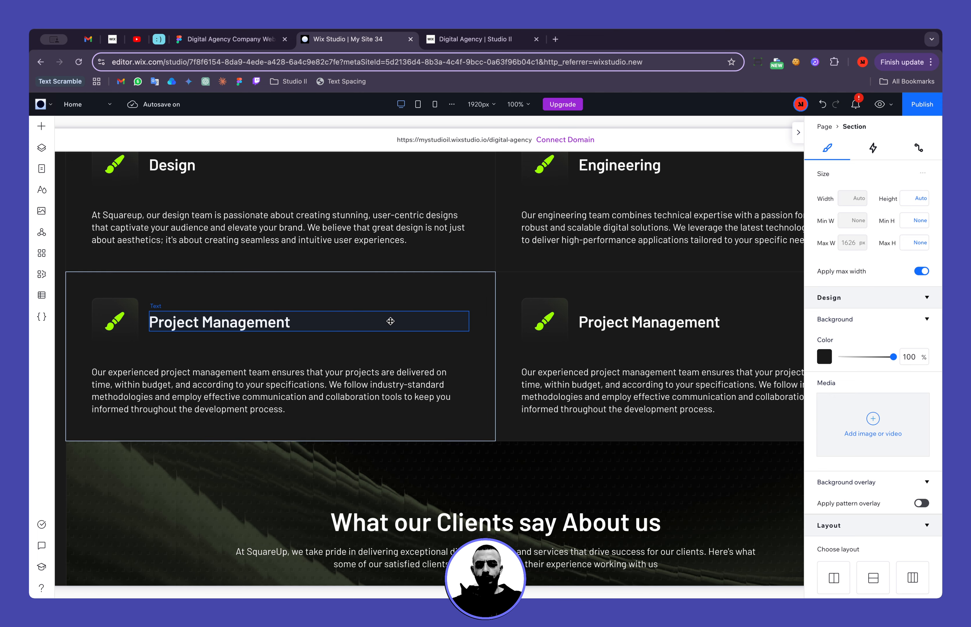
left_click(435, 295)
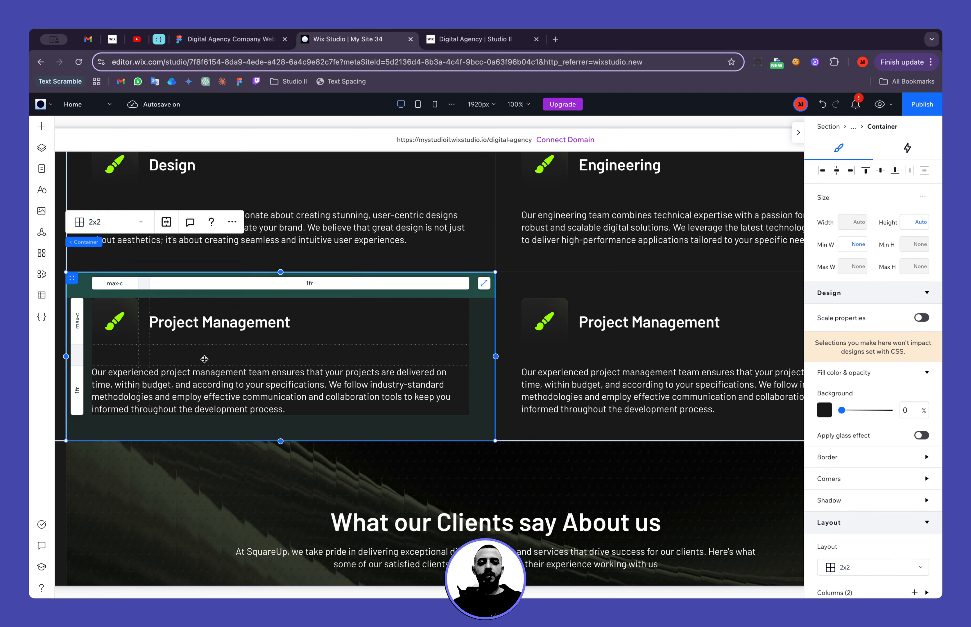
scroll(232, 424, "down", 5)
scroll(232, 424, "down", 7)
Place a container about 30% wide in the empty section under the testimonials heading, extend it upward and fill it with the lighter dark-grey theme color.
left_click(258, 396)
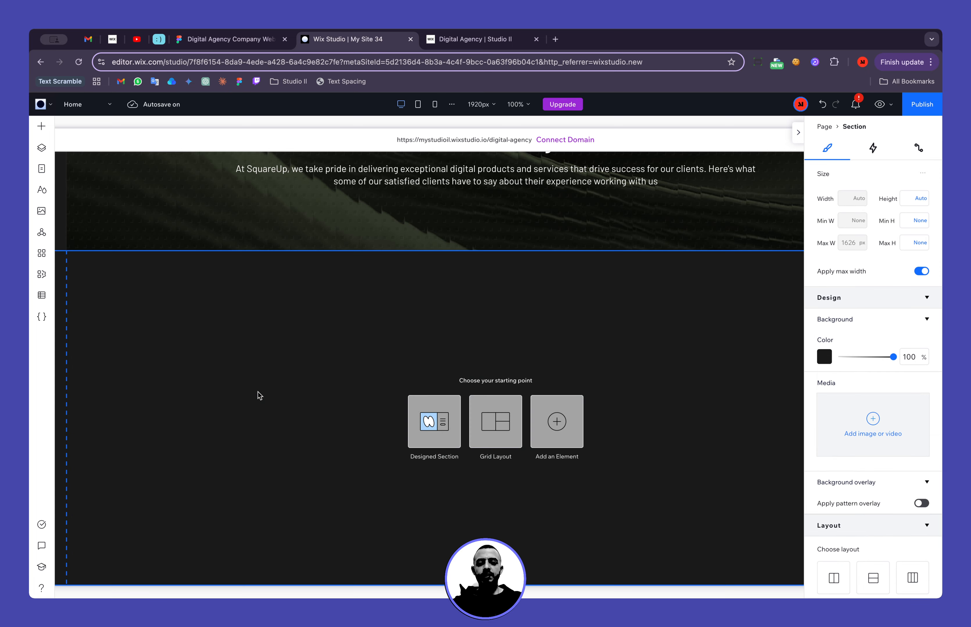
left_click(41, 126)
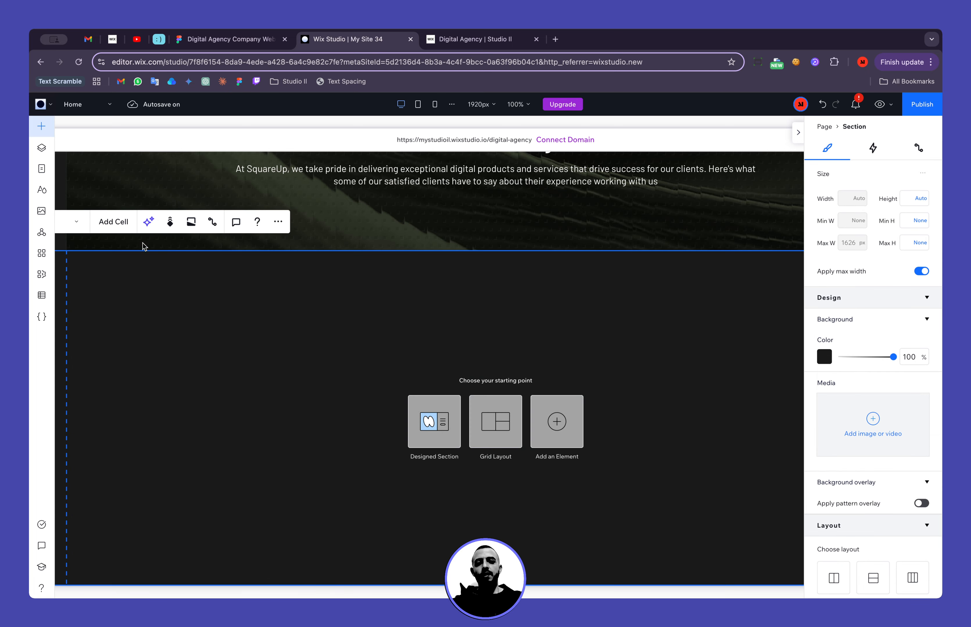
left_click_drag(232, 252, 453, 412)
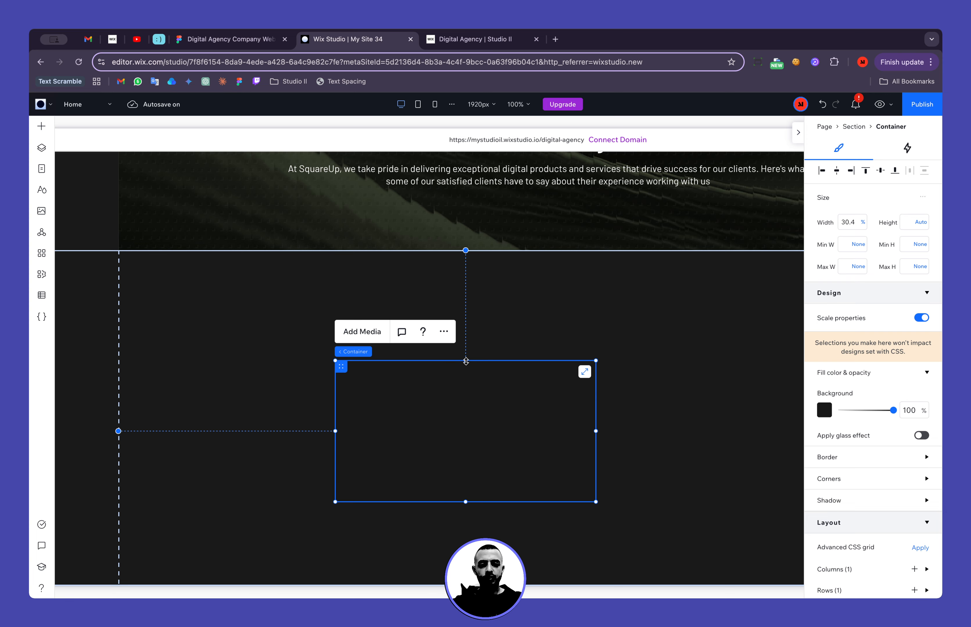
left_click_drag(465, 361, 465, 333)
left_click(824, 410)
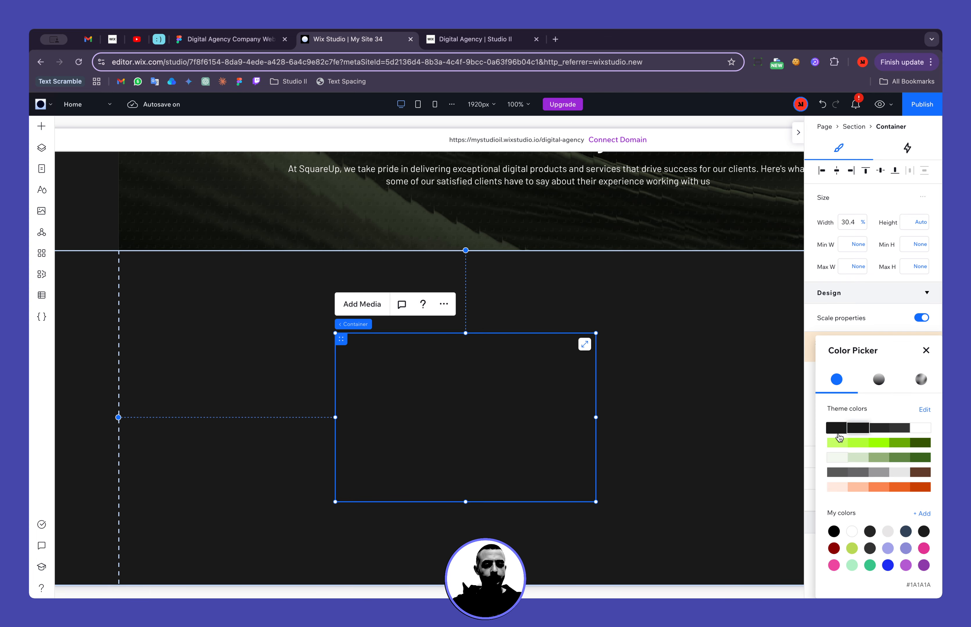
left_click(878, 428)
left_click(692, 449)
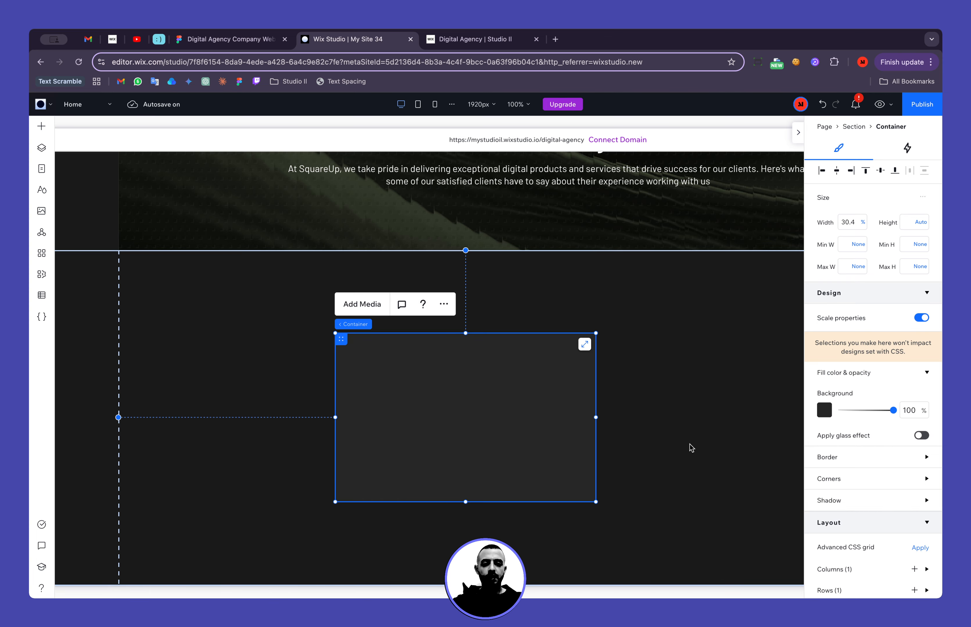
Add a title near the top of the grey container and a paragraph text below it.
left_click(692, 448)
scroll(594, 445, "down", 1)
scroll(594, 446, "right", 1)
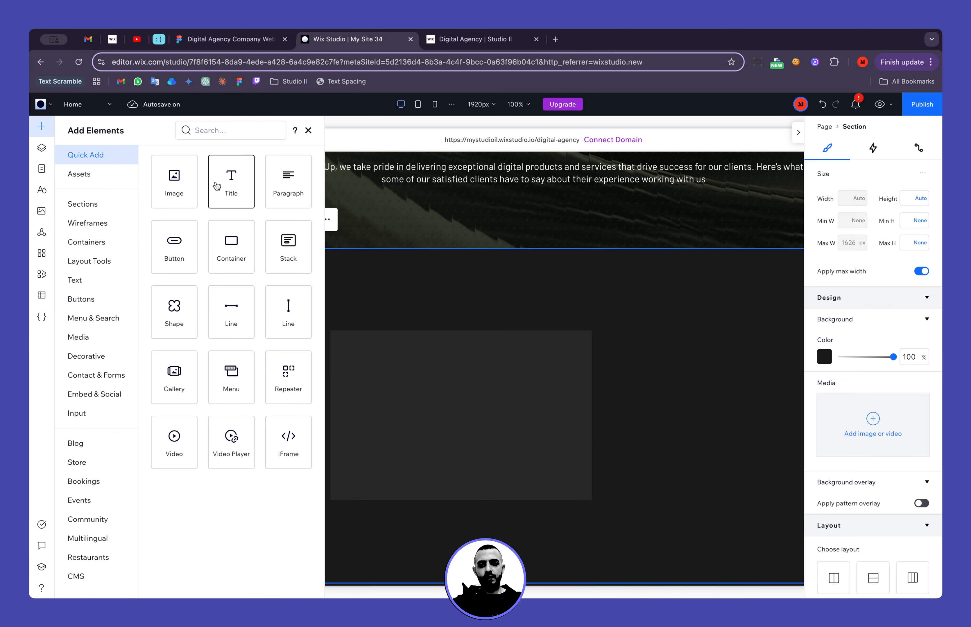
left_click_drag(223, 186, 444, 371)
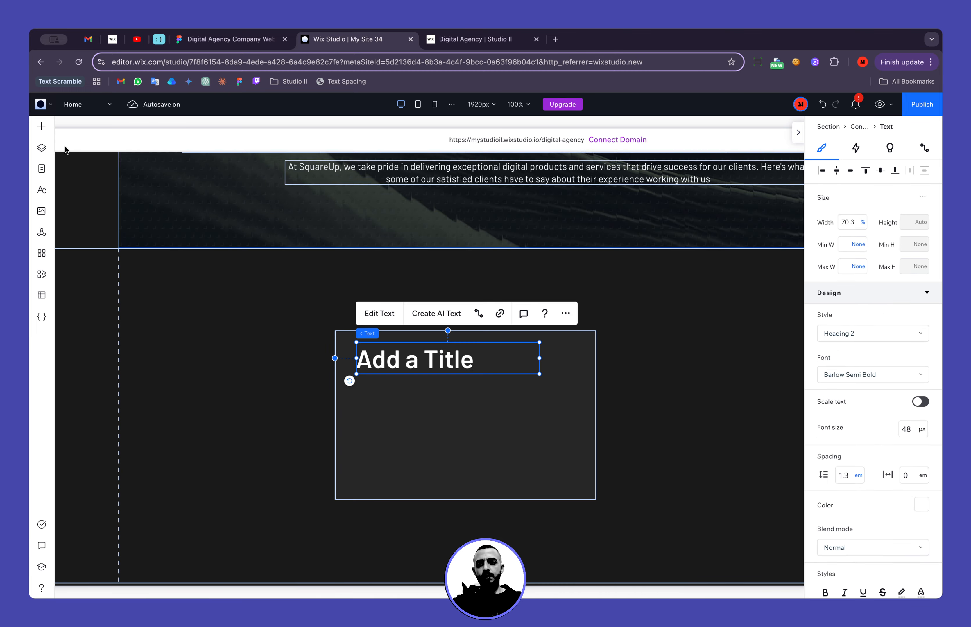
left_click(41, 126)
left_click_drag(275, 177, 452, 417)
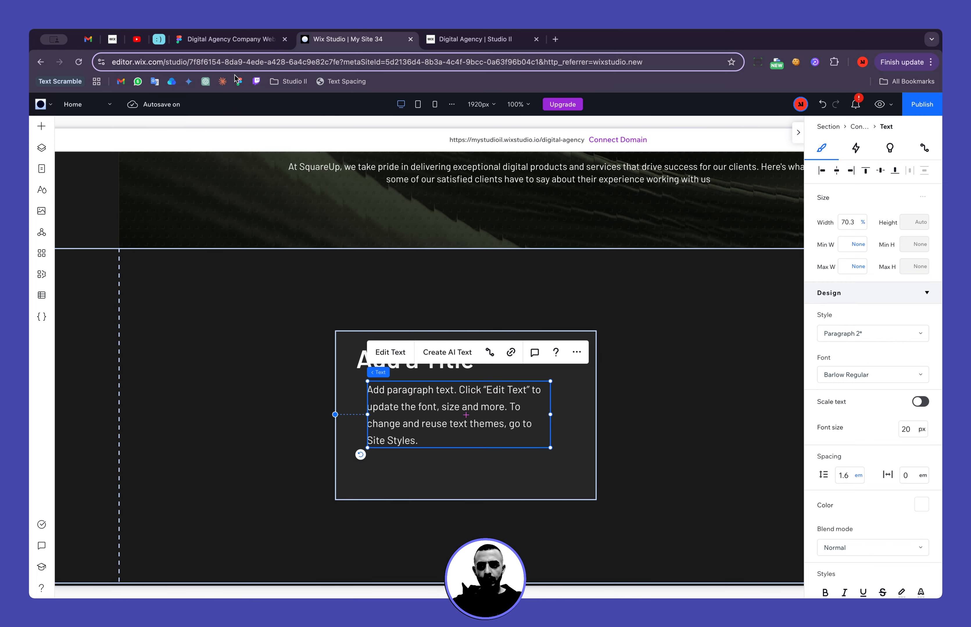
Check the testimonial heading size in the Figma design and set the card title's font size to 28 px in Wix Studio.
left_click(238, 39)
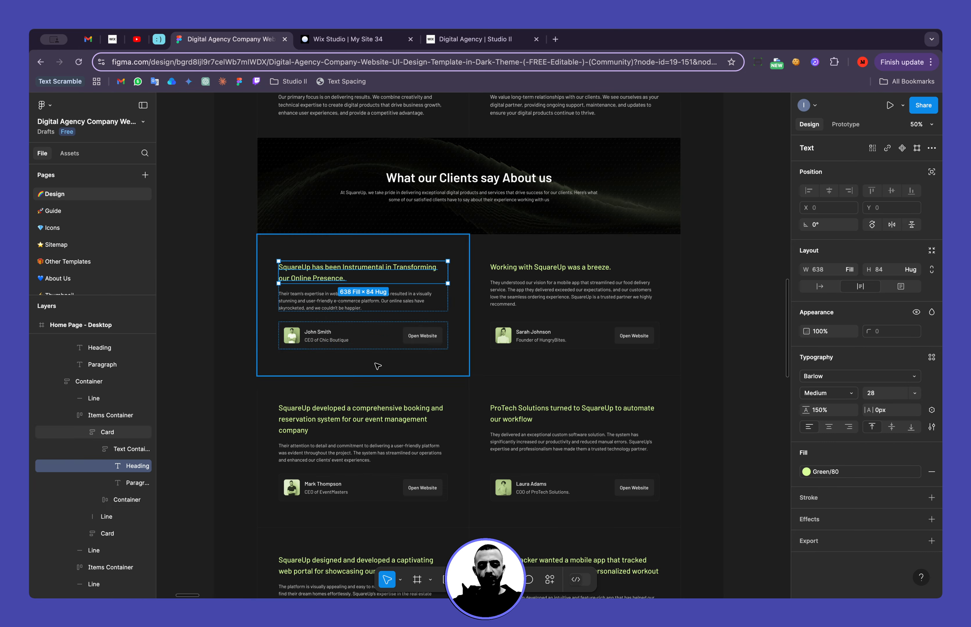
left_click(343, 40)
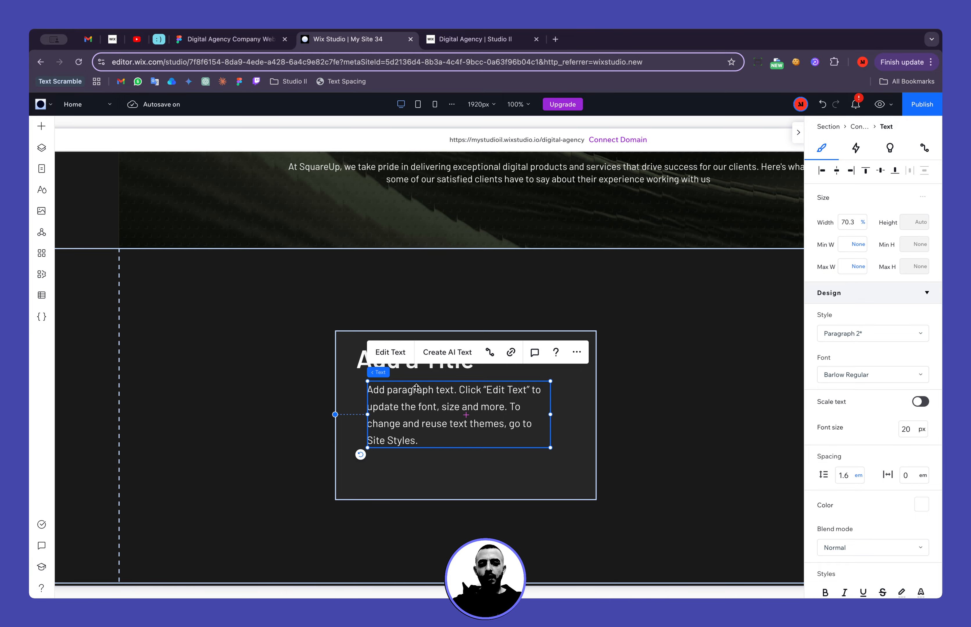
left_click(359, 364)
left_click(909, 433)
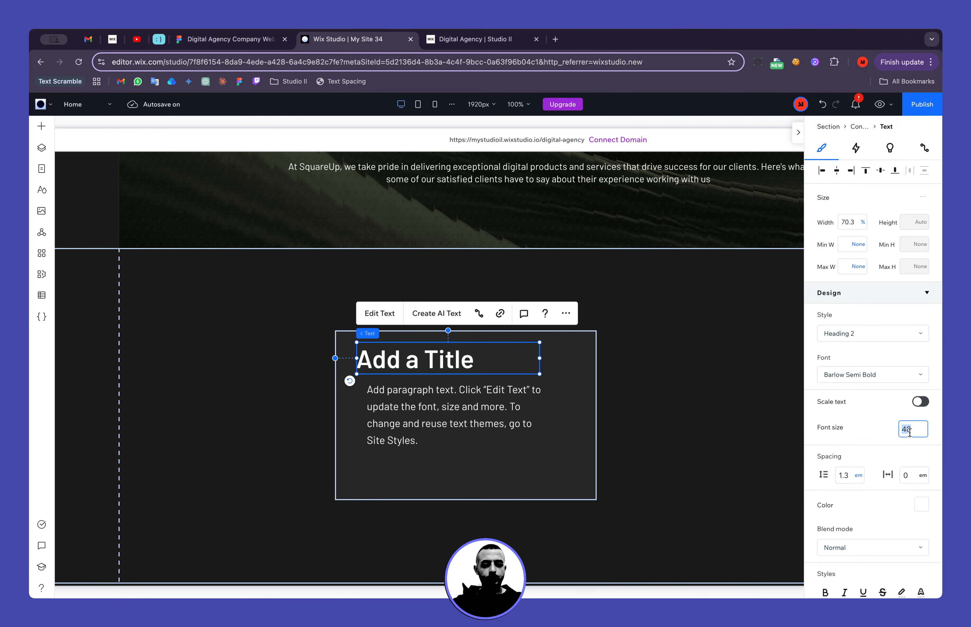
key("Return")
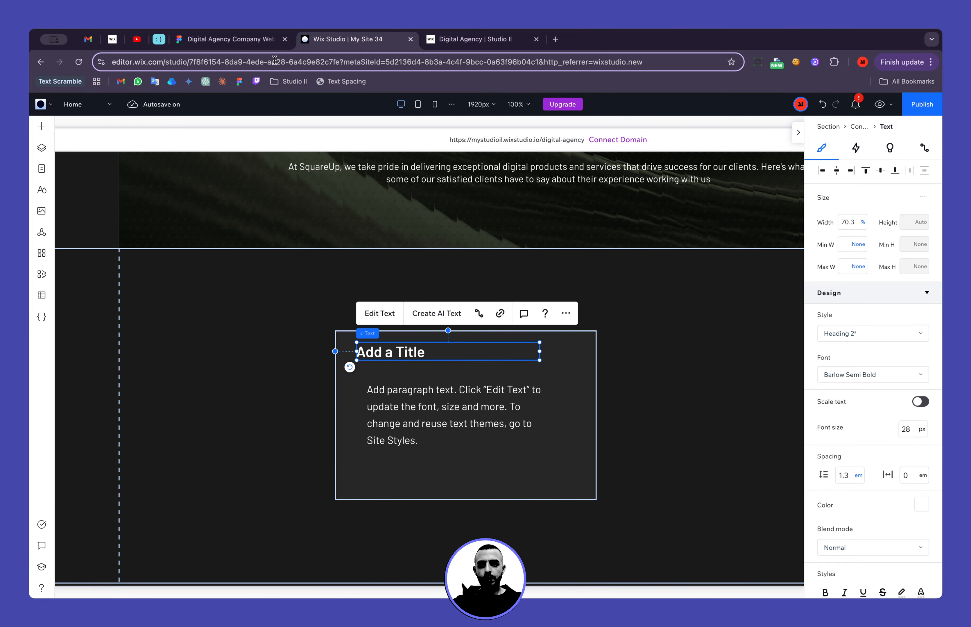
Switch to Figma and copy the hex value D8FF99 from the testimonial heading's Green/80 color style.
left_click(228, 39)
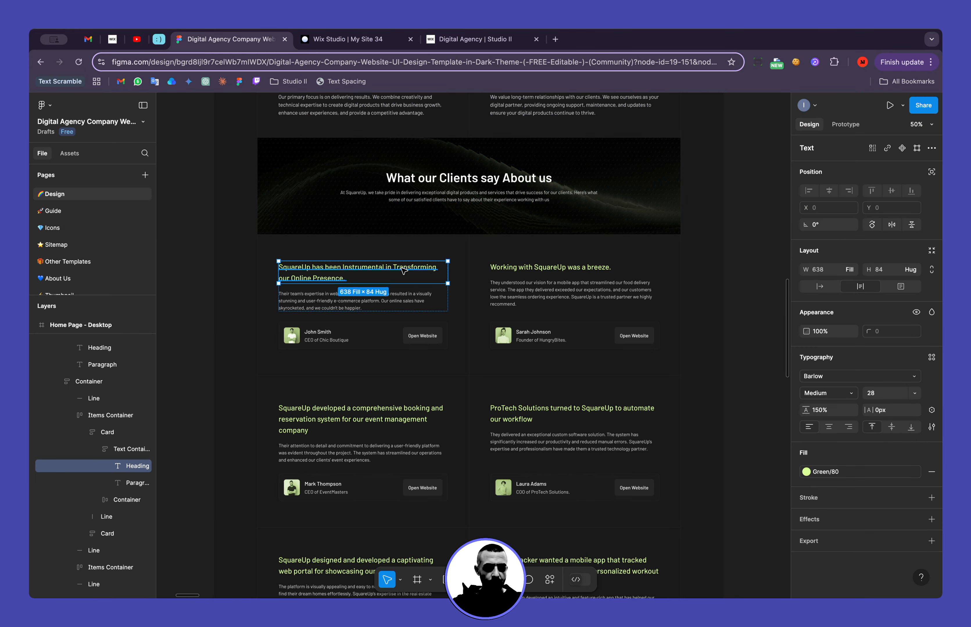
left_click(809, 474)
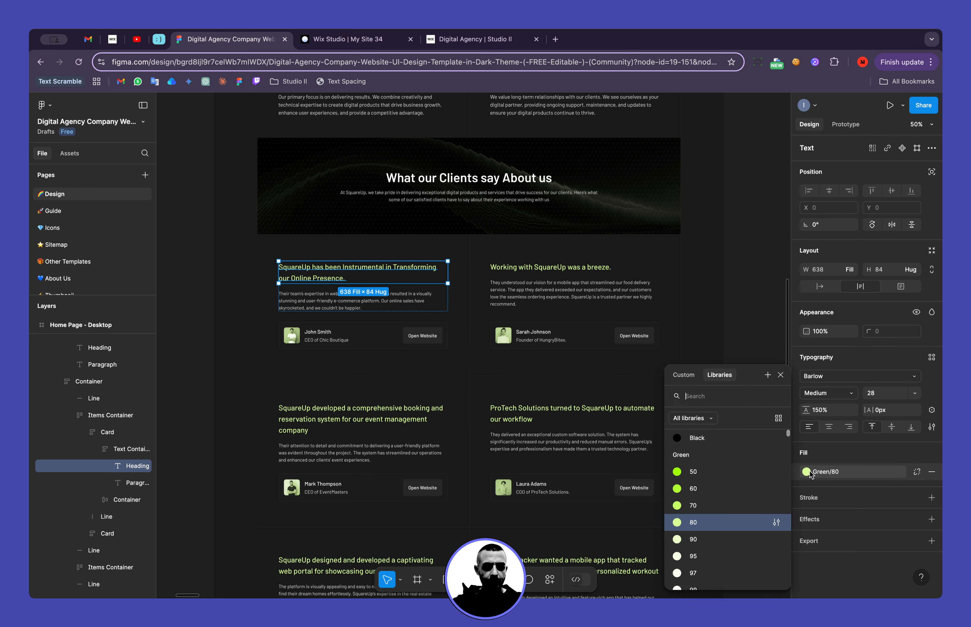
left_click(776, 523)
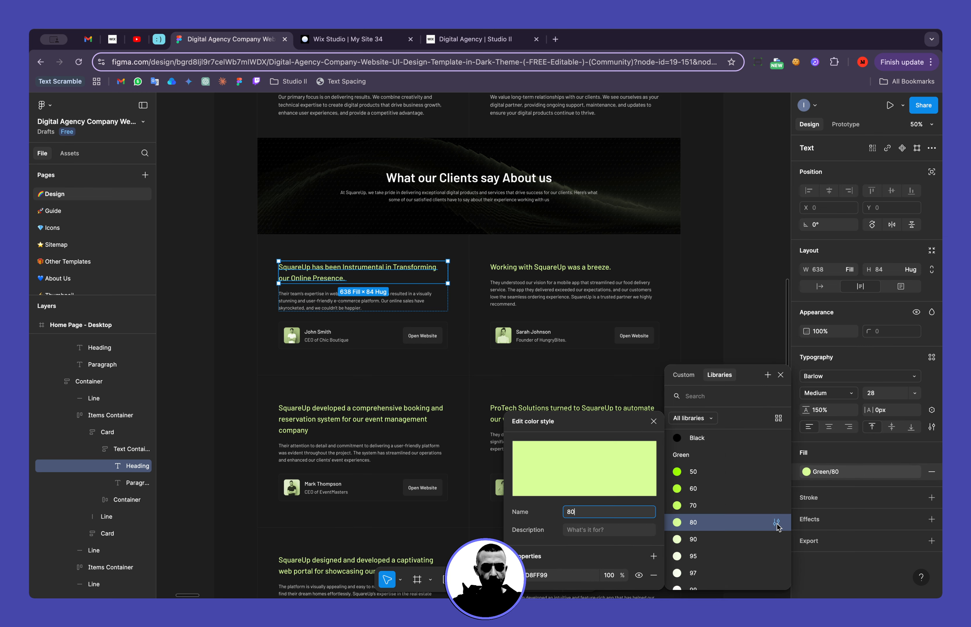
left_click(551, 576)
key("super+c")
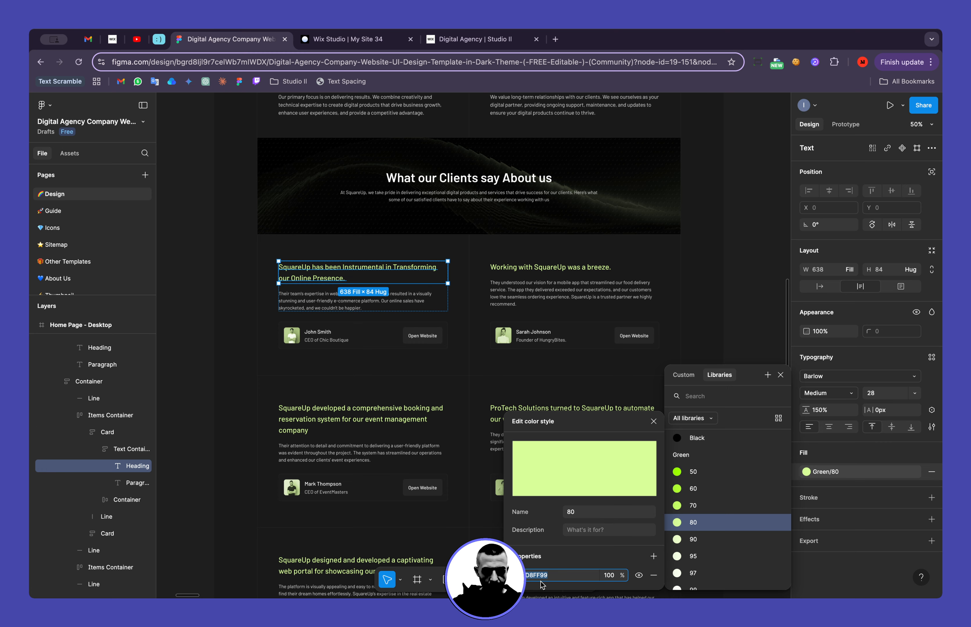
left_click(343, 38)
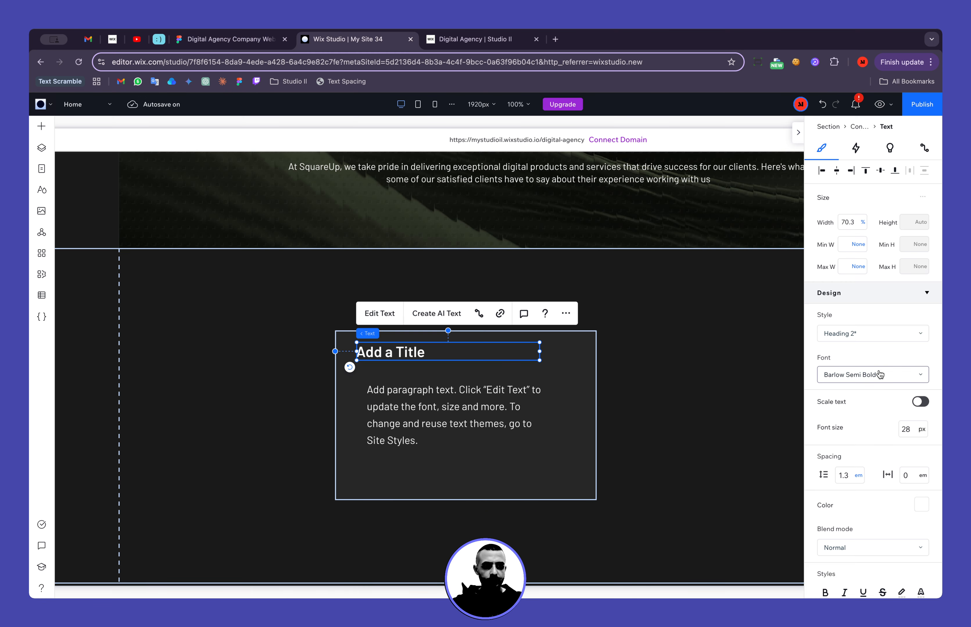
scroll(884, 428, "down", 5)
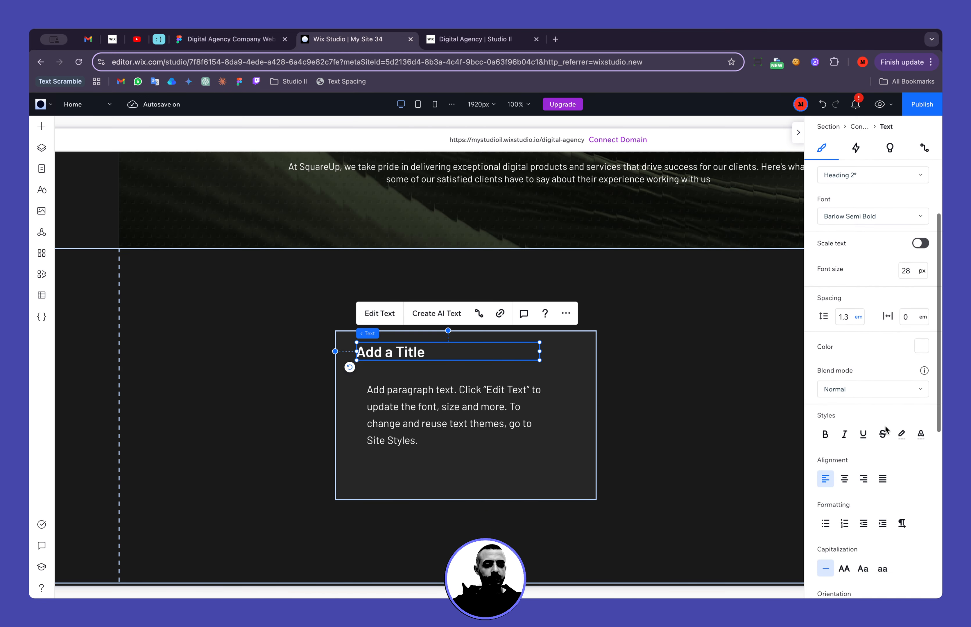
left_click(920, 435)
left_click(924, 378)
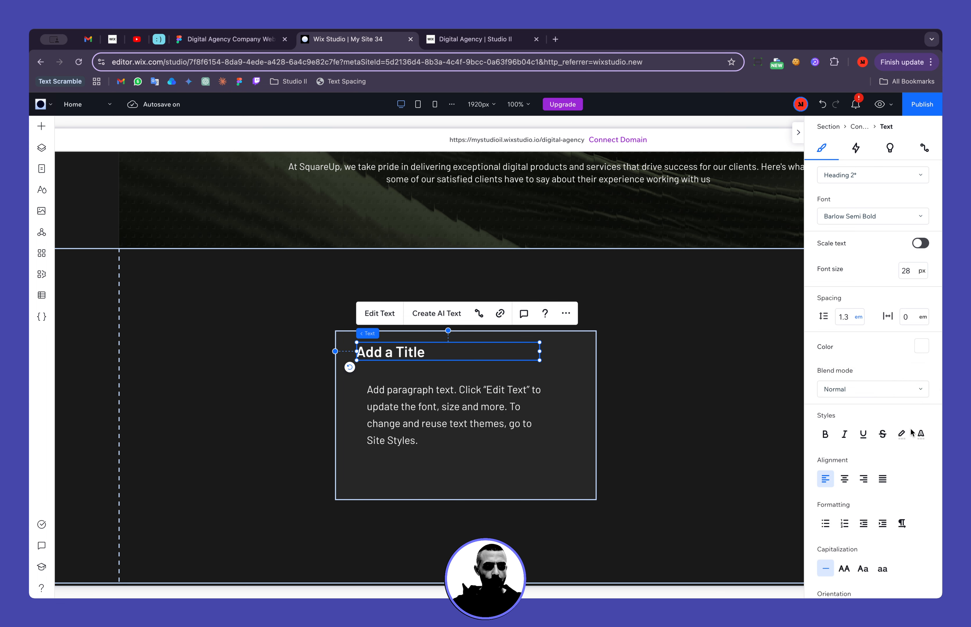
left_click(920, 350)
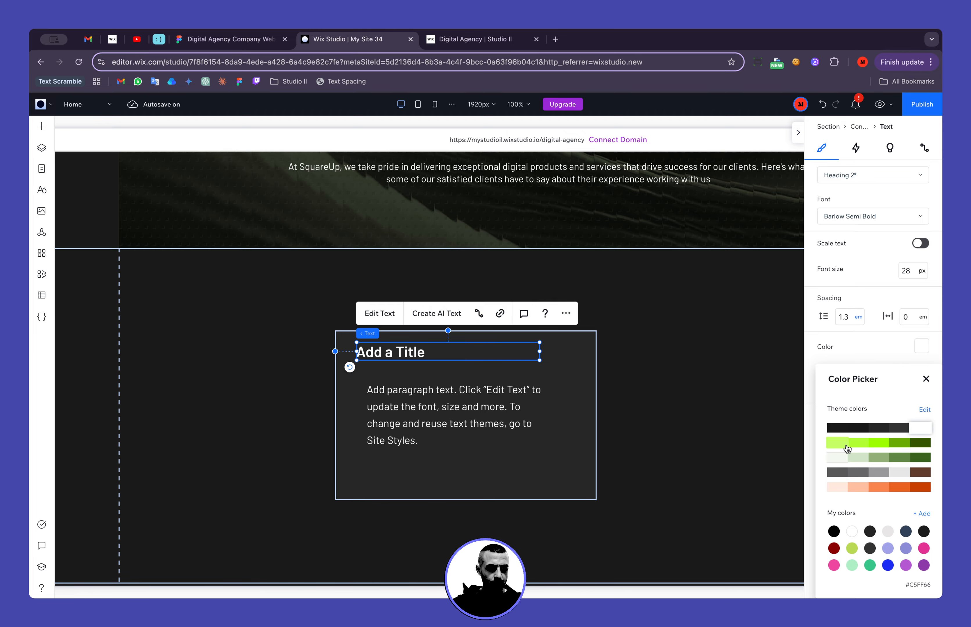
left_click(269, 40)
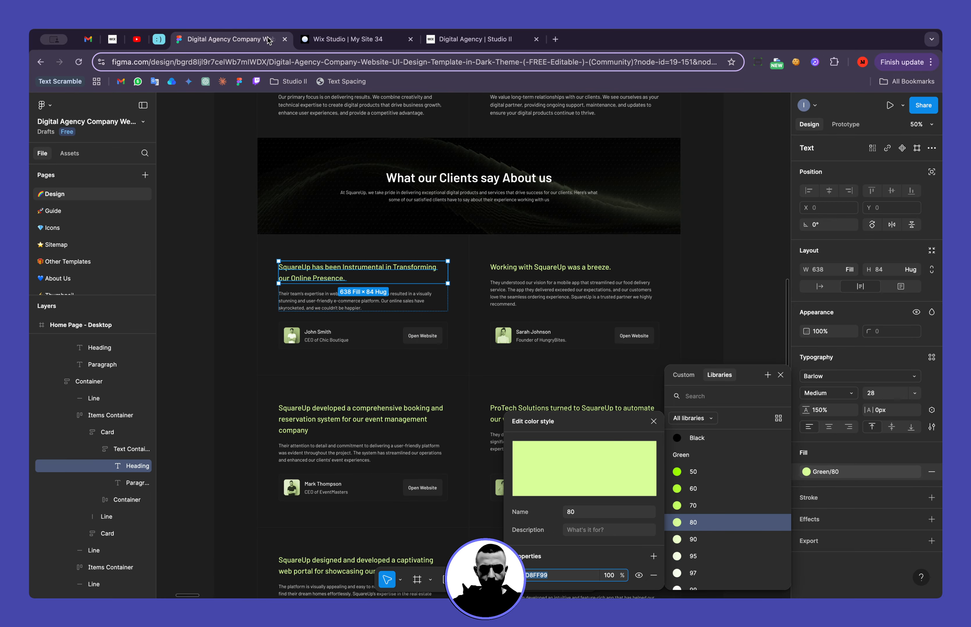
left_click(342, 40)
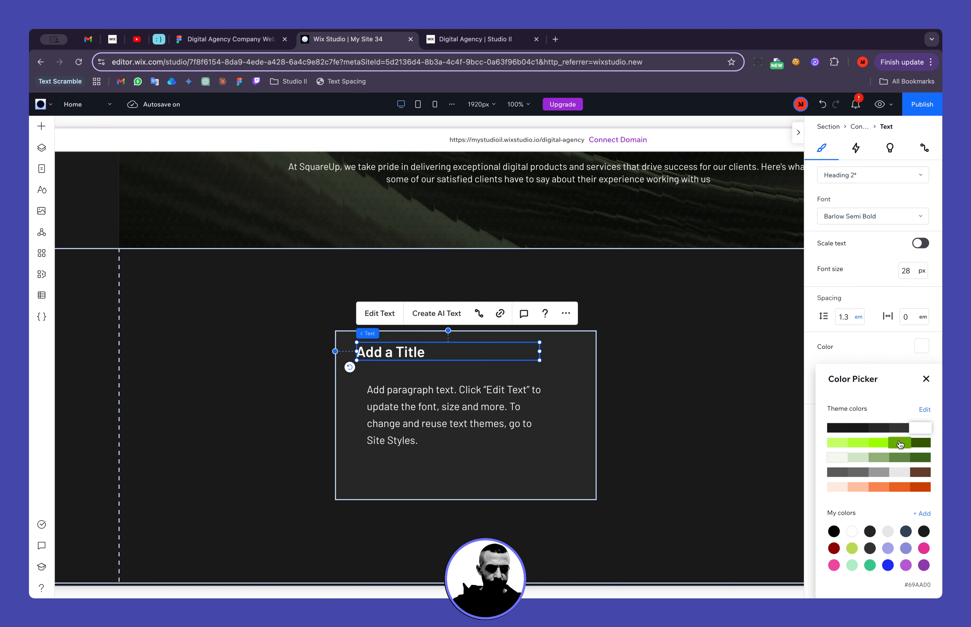
key("Escape")
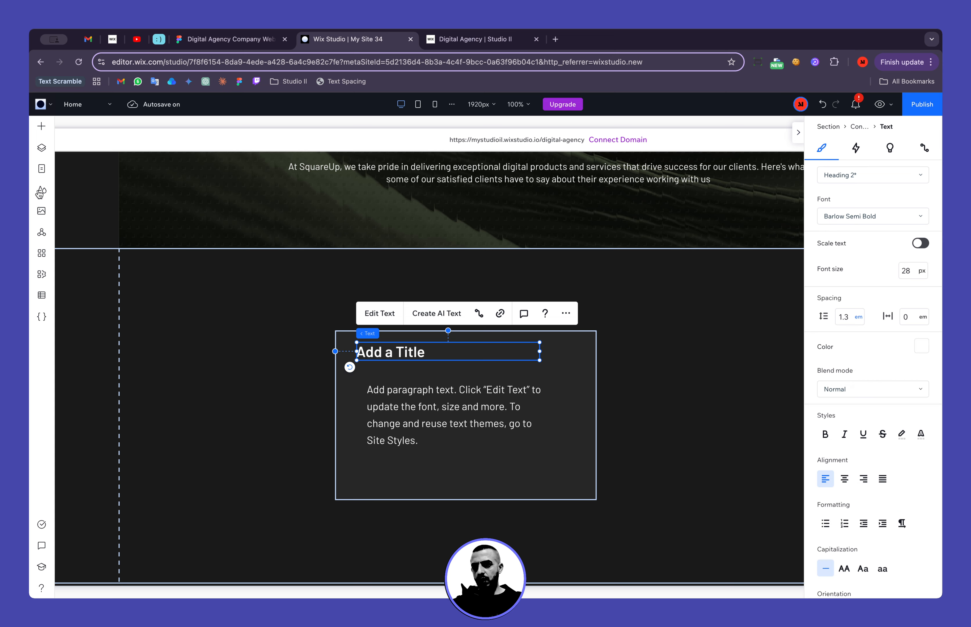
In the Wix Studio site styles, replace the fourth action color with #D8FF99.
left_click(41, 193)
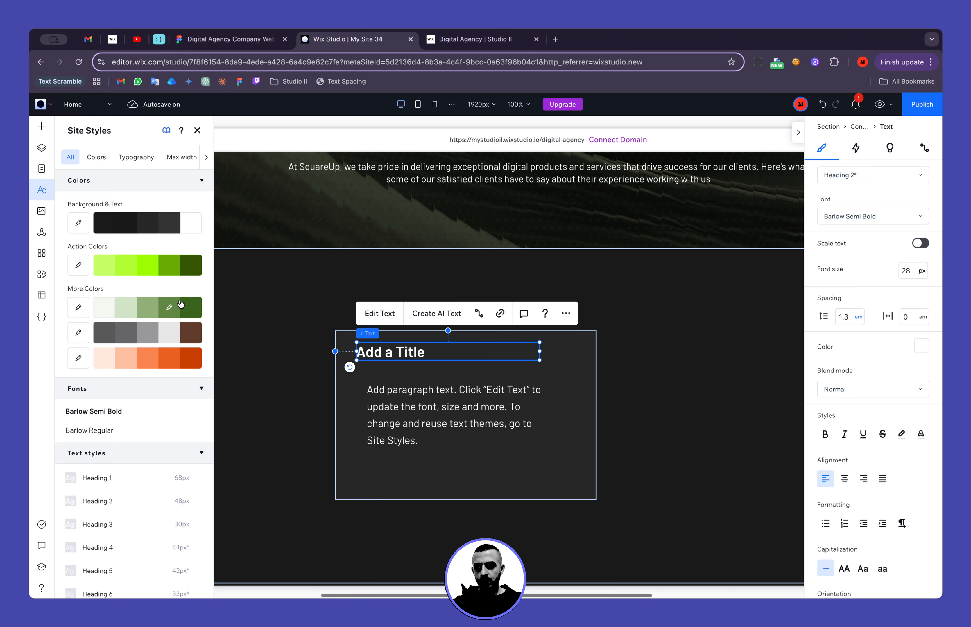
left_click(171, 267)
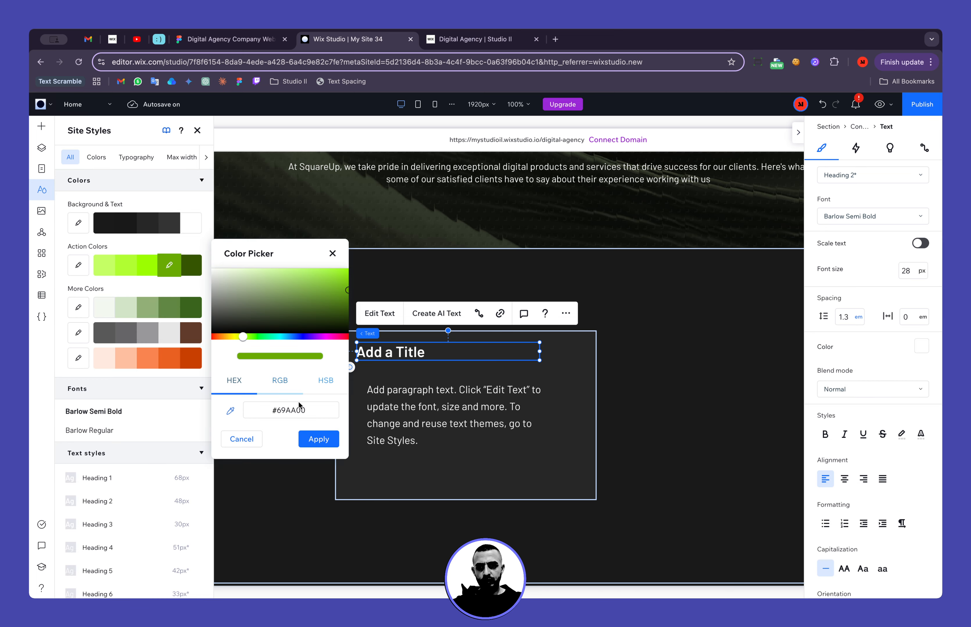
double_click(314, 408)
key("super+v")
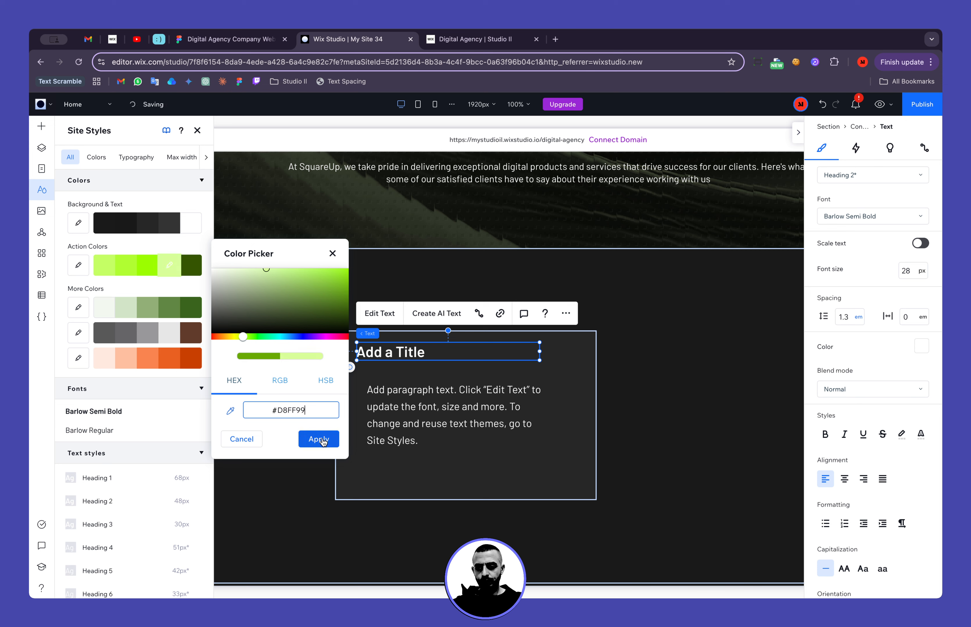
left_click(319, 439)
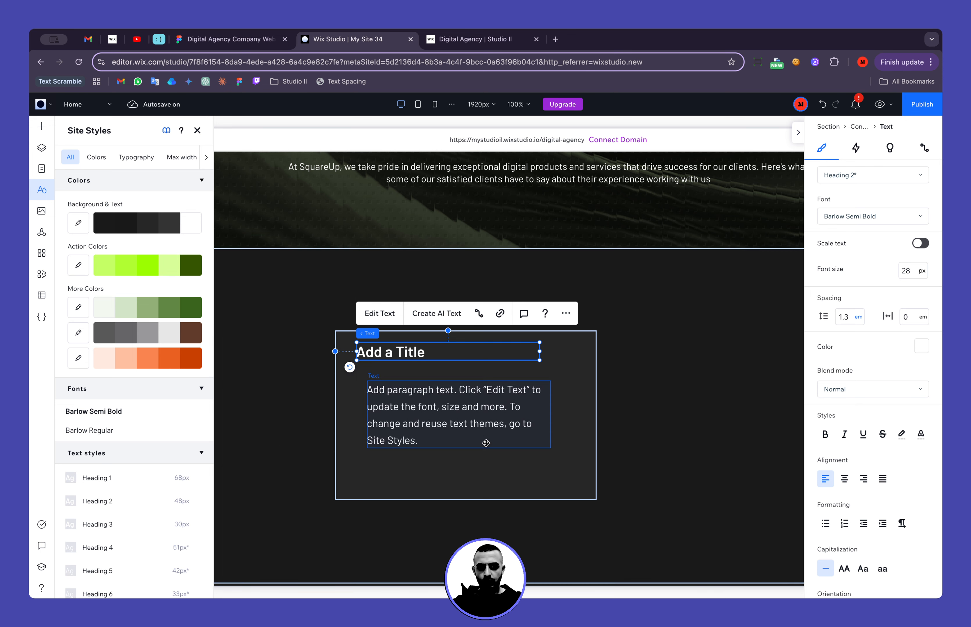
Apply the light green #D8FF99 theme color to the card title and set its font to Barlow Medium.
left_click(923, 346)
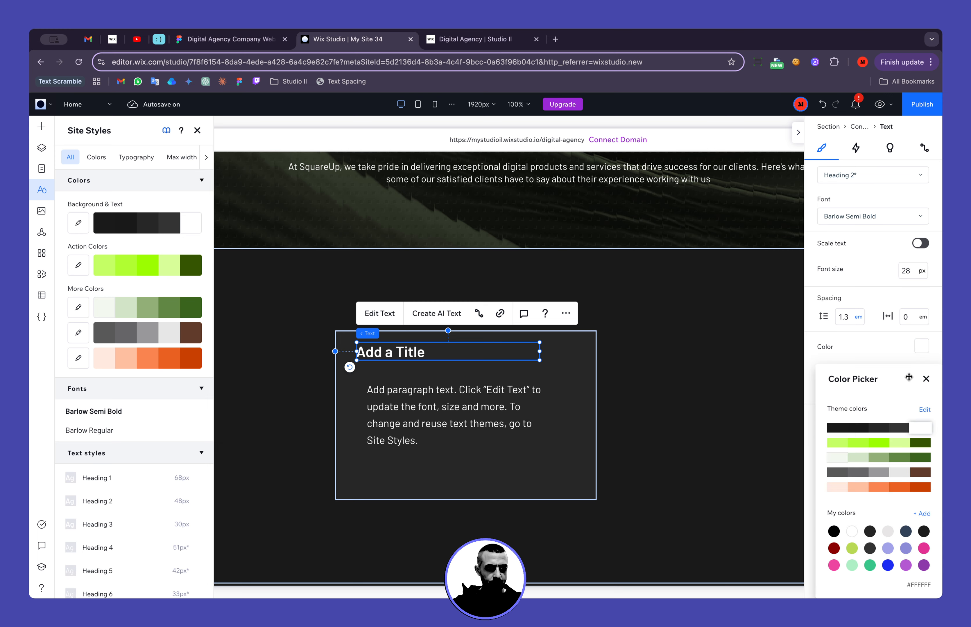
left_click(898, 442)
left_click(927, 379)
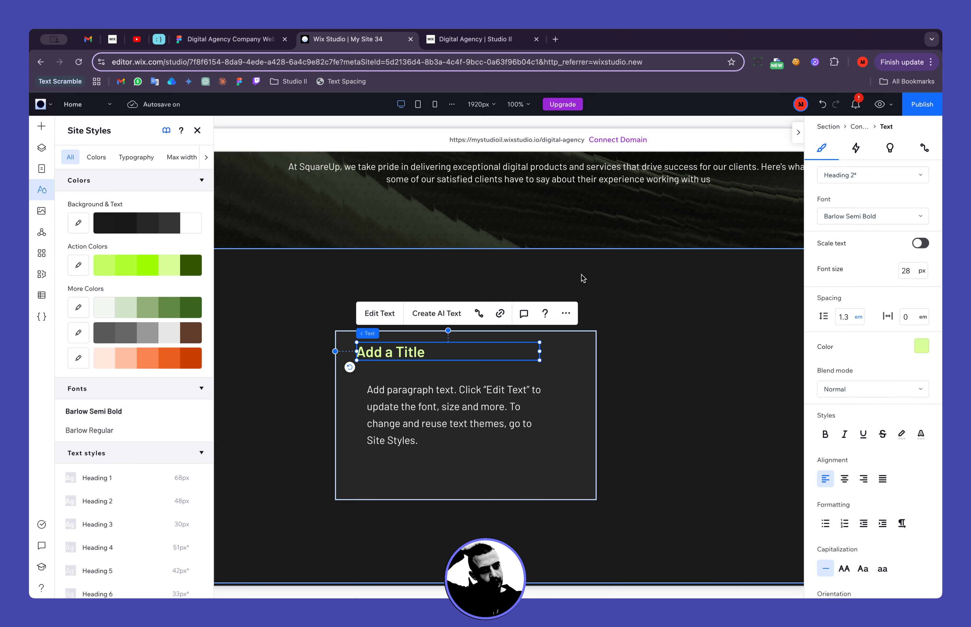
left_click(253, 41)
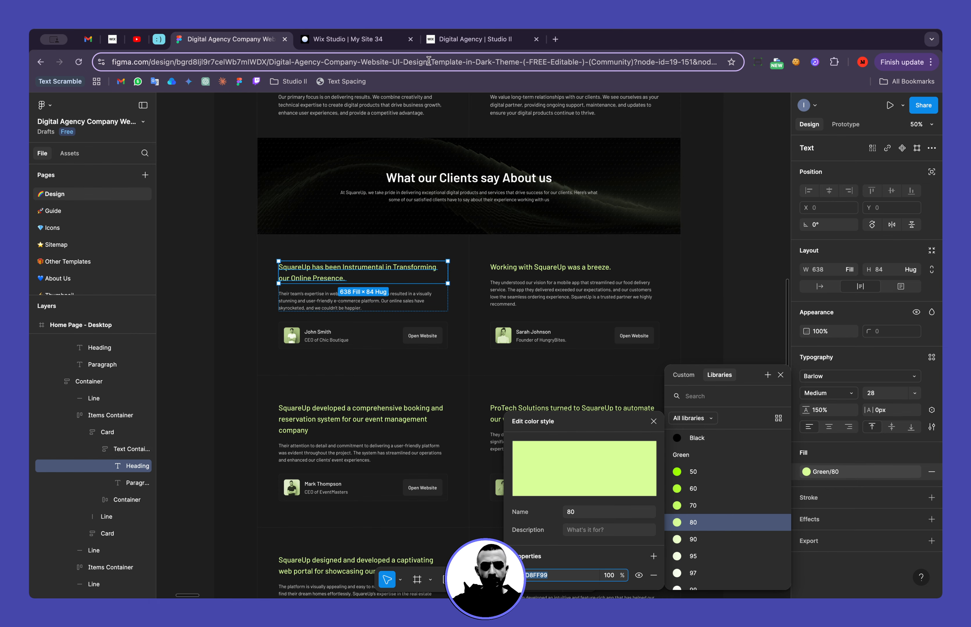
left_click(347, 39)
left_click(872, 216)
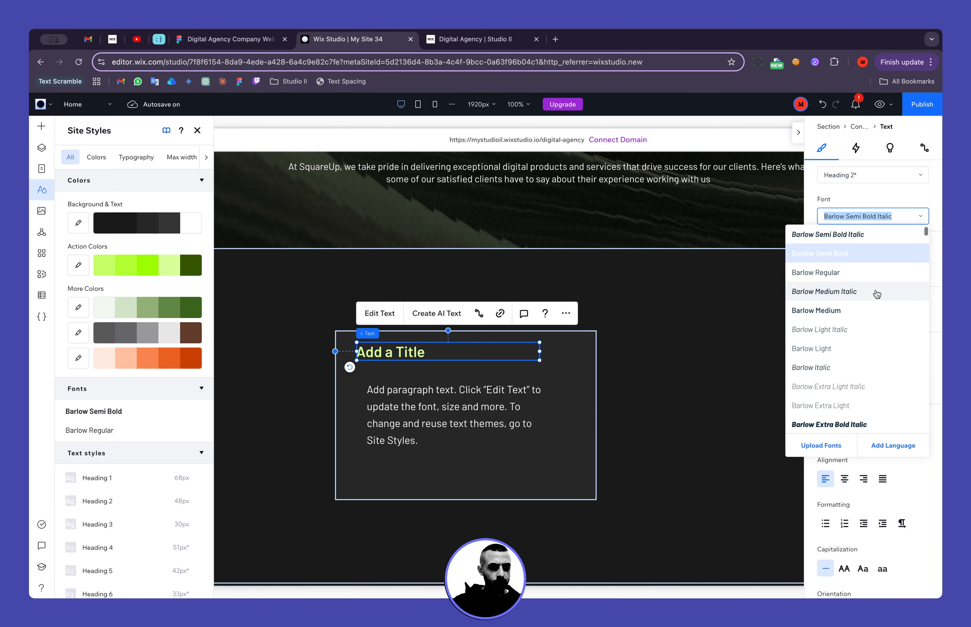
left_click(877, 361)
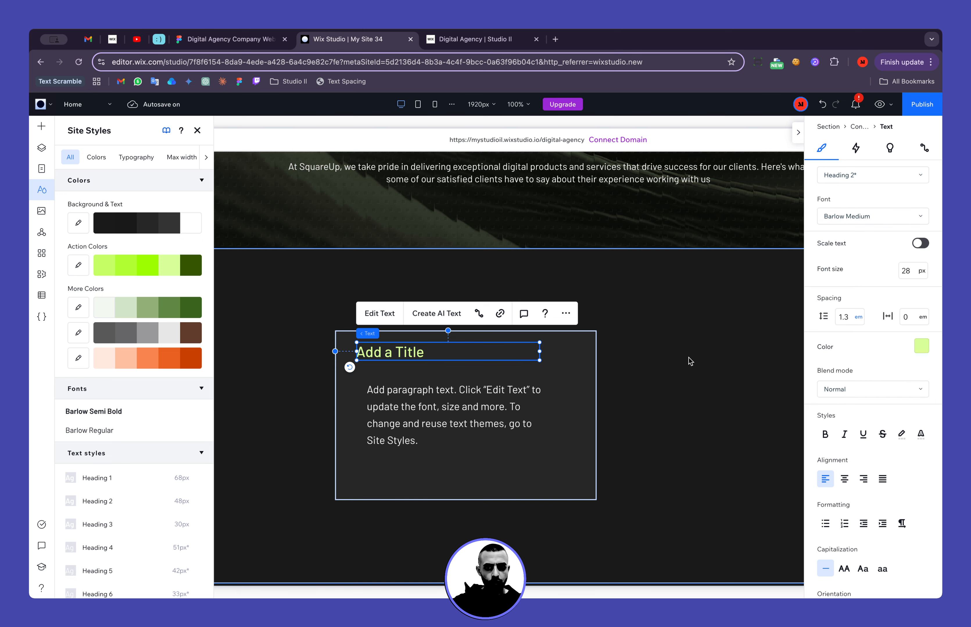
Replace the card's title text with {title} and its paragraph text with {description}.
double_click(435, 350)
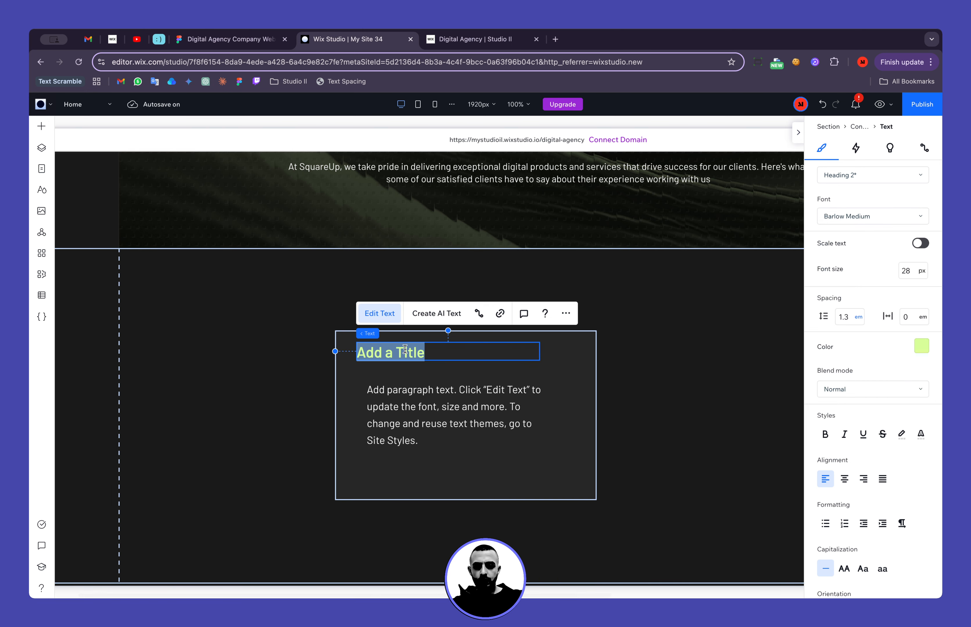
type("{}")
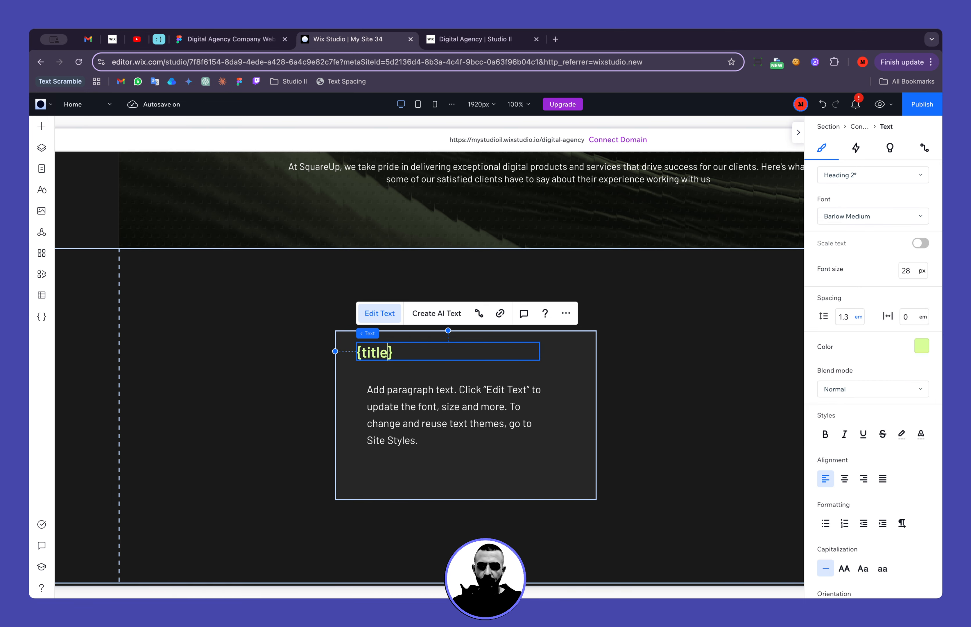
left_click(489, 395)
double_click(490, 395)
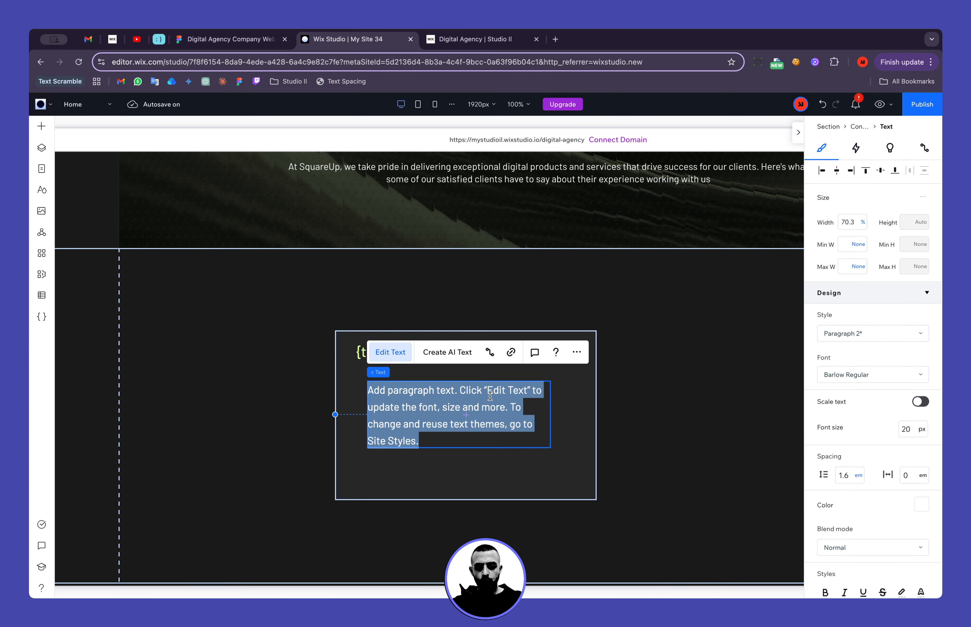
type("{}")
key("Left")
type("de")
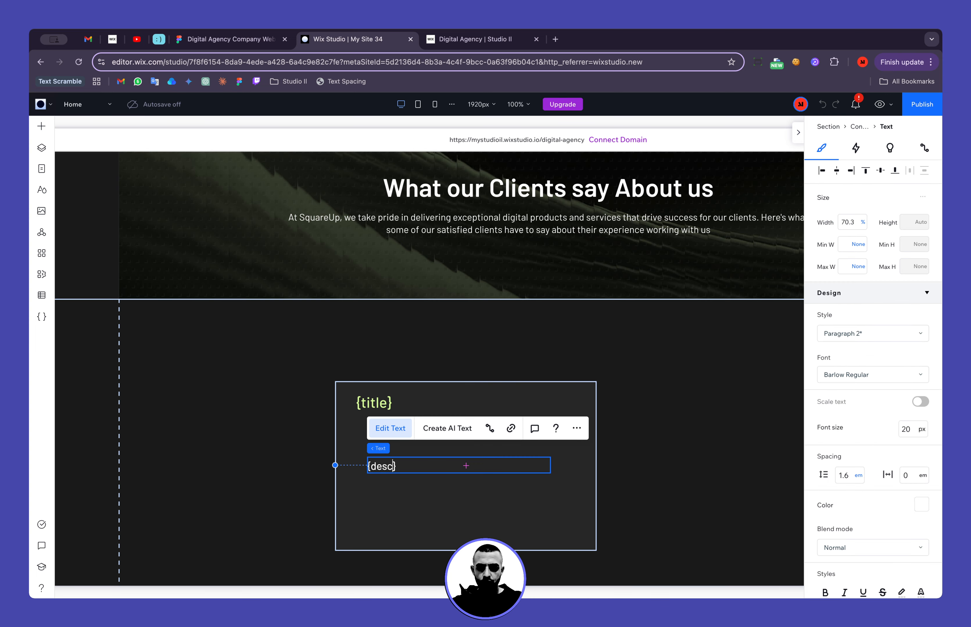
type("scription")
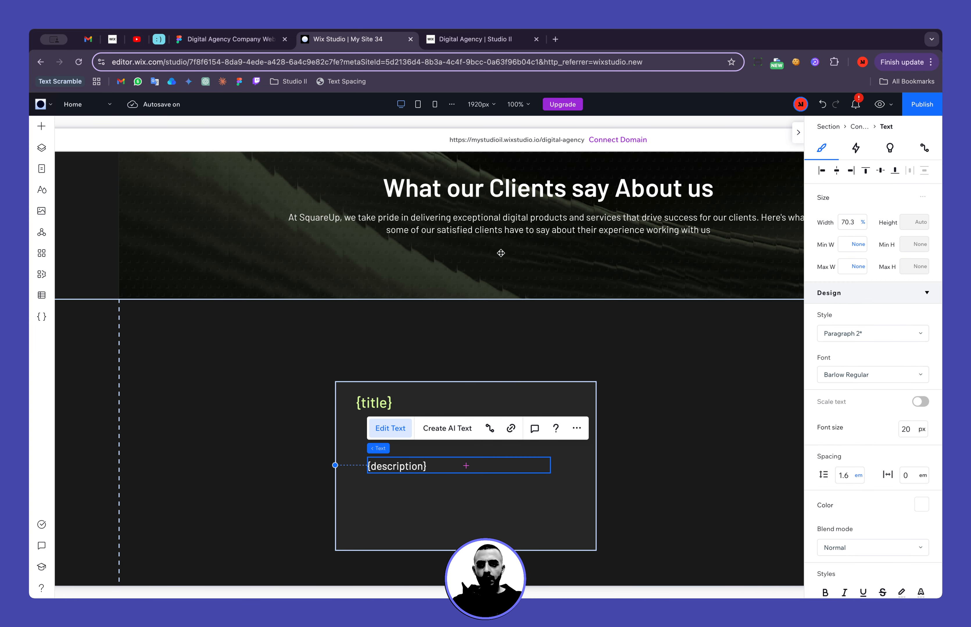
Switch to Figma and compare the testimonial paragraph's text size with the Expertise and Design card paragraphs.
left_click(228, 39)
left_click(313, 305)
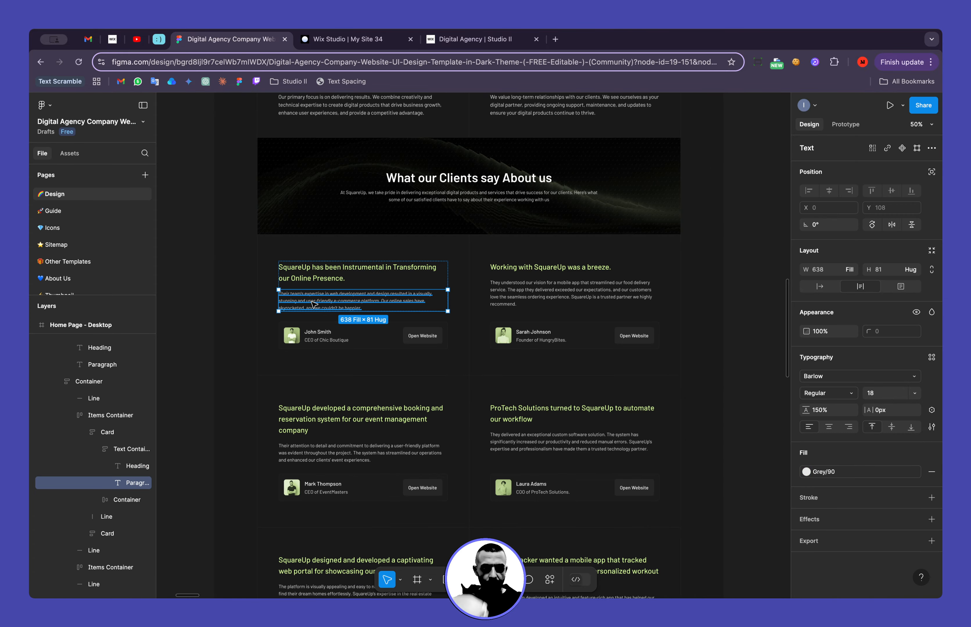
scroll(350, 299, "up", 10)
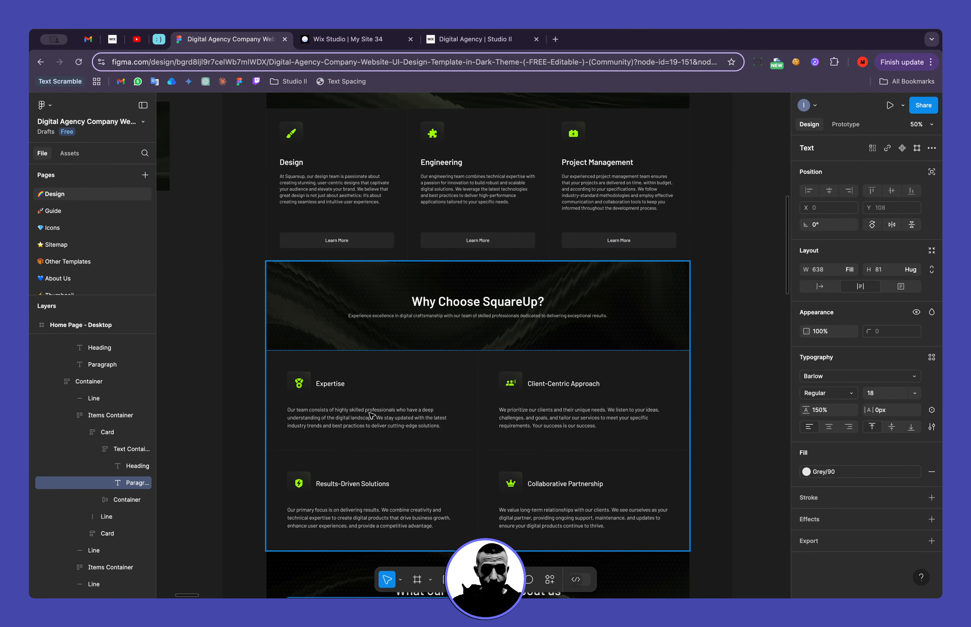
left_click(372, 416)
scroll(371, 420, "up", 8)
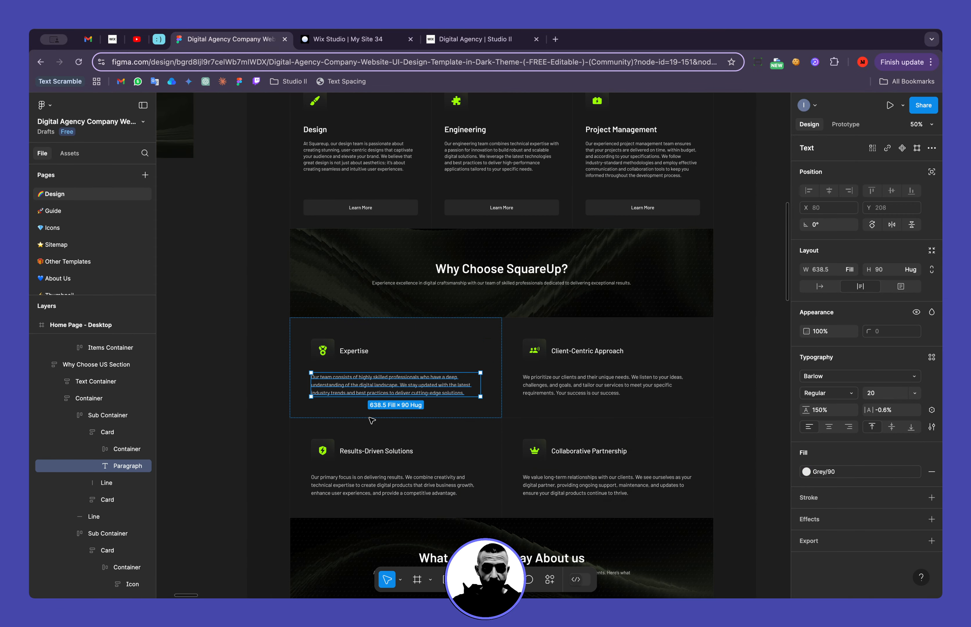
left_click(381, 163)
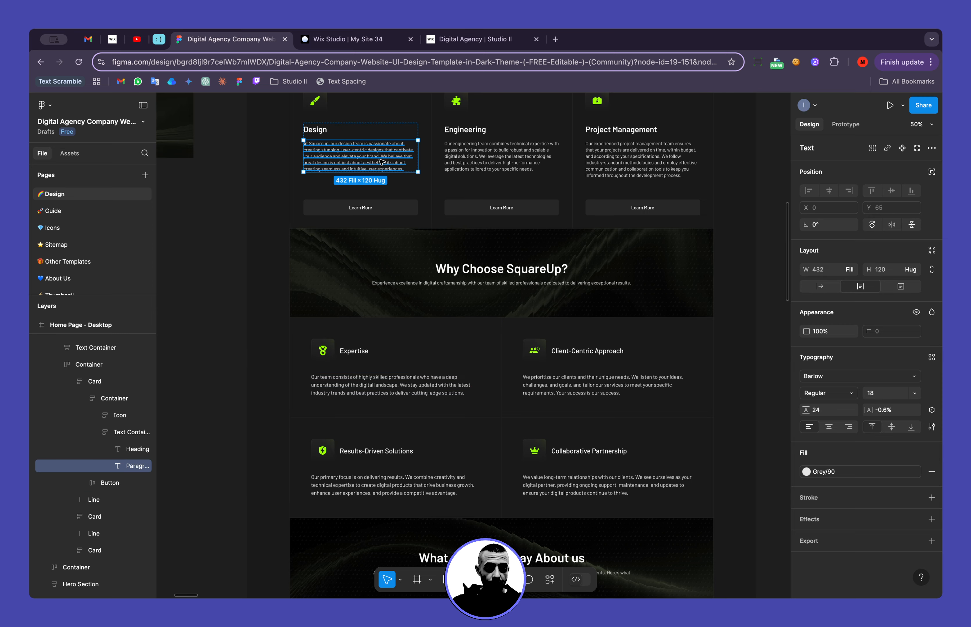
scroll(409, 235, "down", 8)
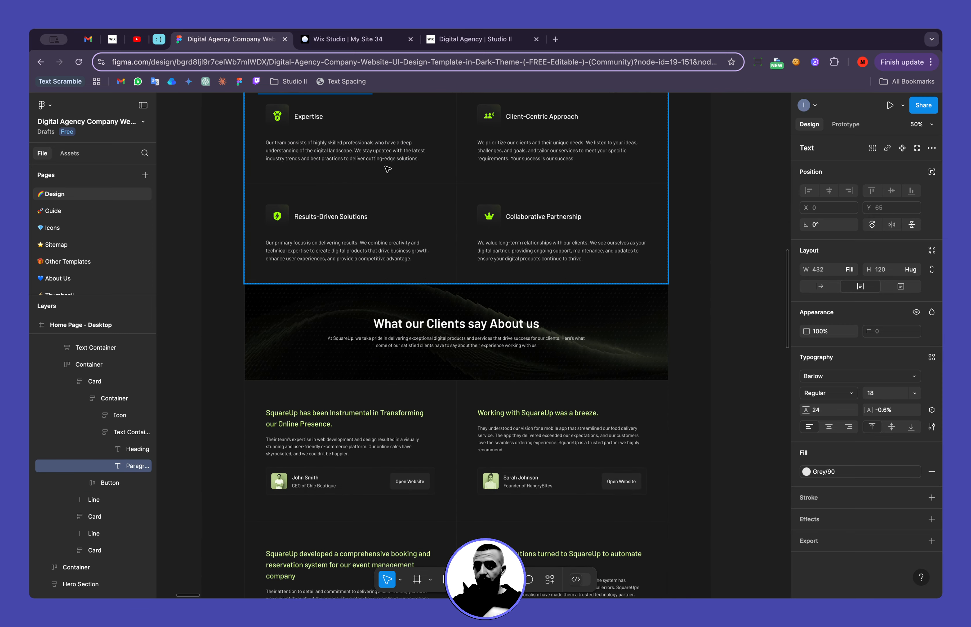
Back in Wix Studio, apply the Paragraph 3 style to {description} and move it up just below the title, aligned with its left edge.
left_click(347, 39)
scroll(355, 257, "down", 2)
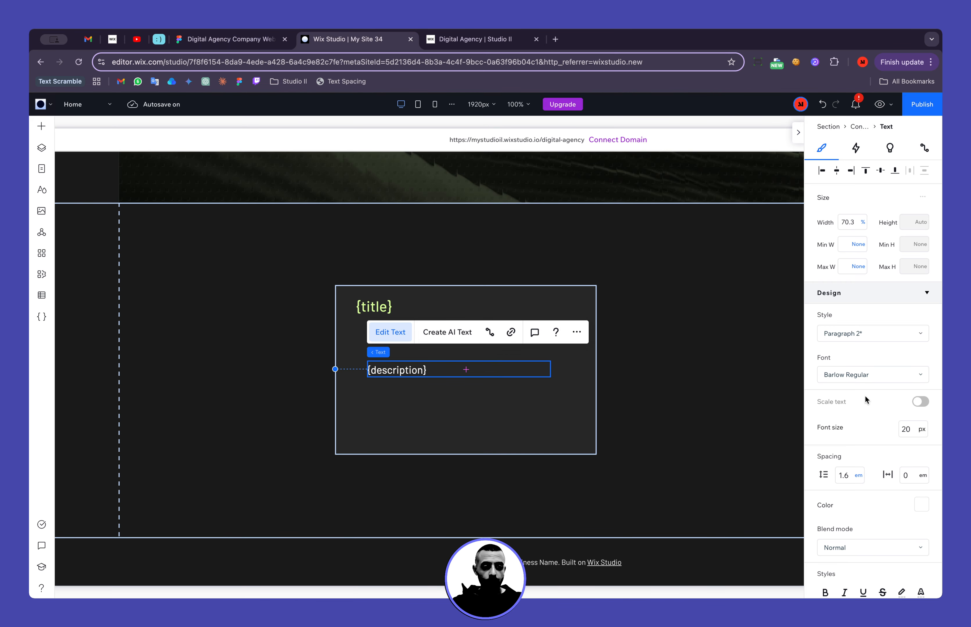
left_click(867, 340)
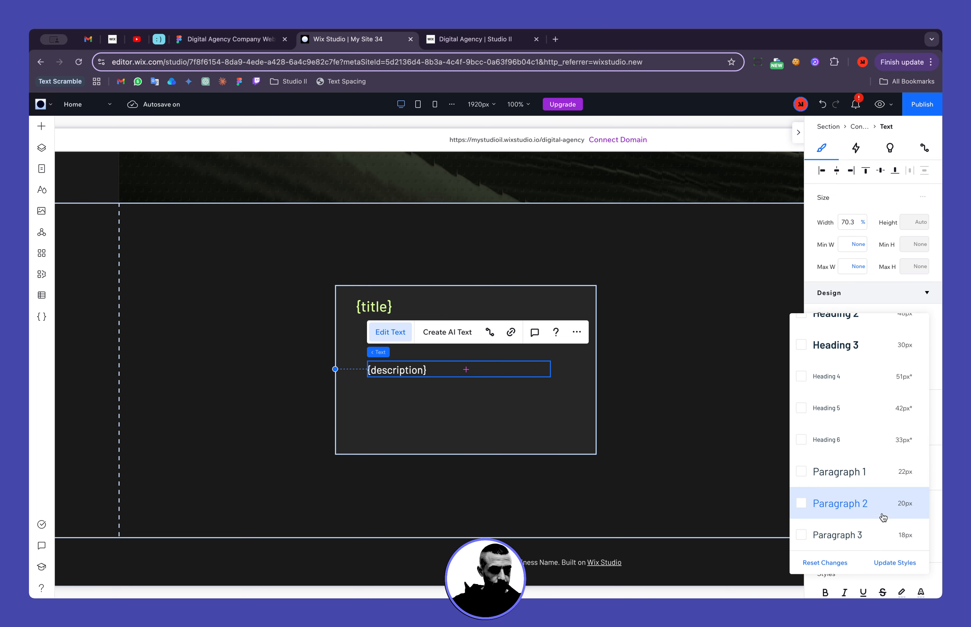
left_click(877, 535)
left_click(487, 392)
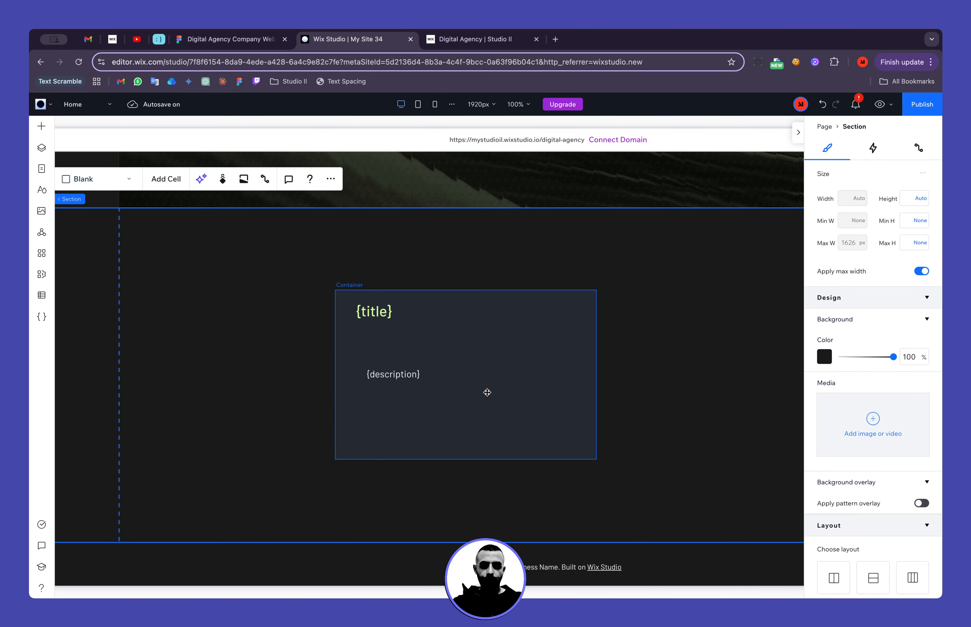
left_click(422, 374)
left_click_drag(415, 365, 404, 337)
Switch to Figma, examine the testimonial cards' layout and select the Results-Driven Solutions card to inspect its spacing.
left_click(249, 46)
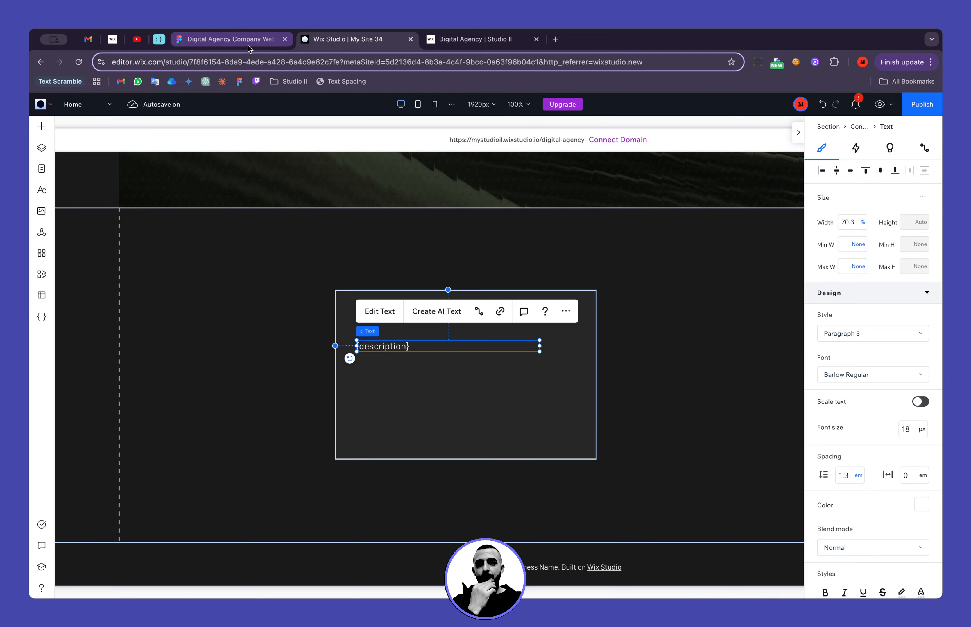
scroll(352, 339, "down", 3)
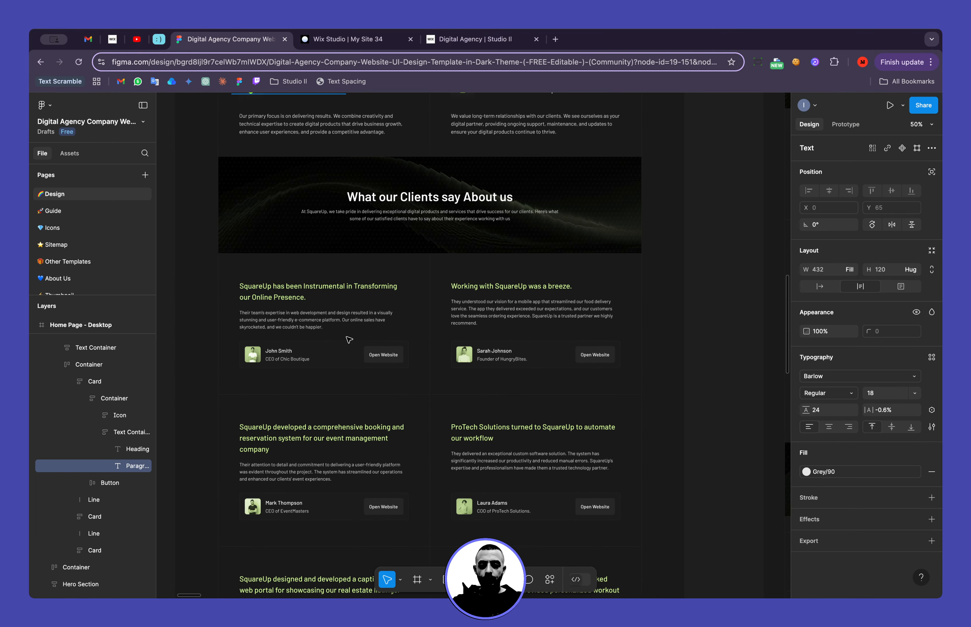
scroll(245, 309, "down", 3)
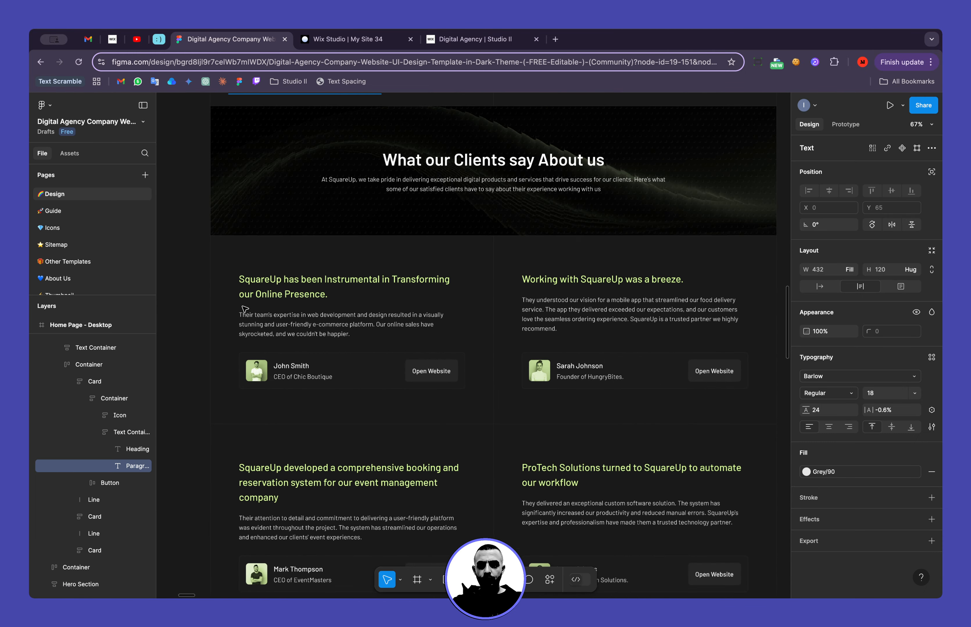
scroll(245, 309, "down", 3)
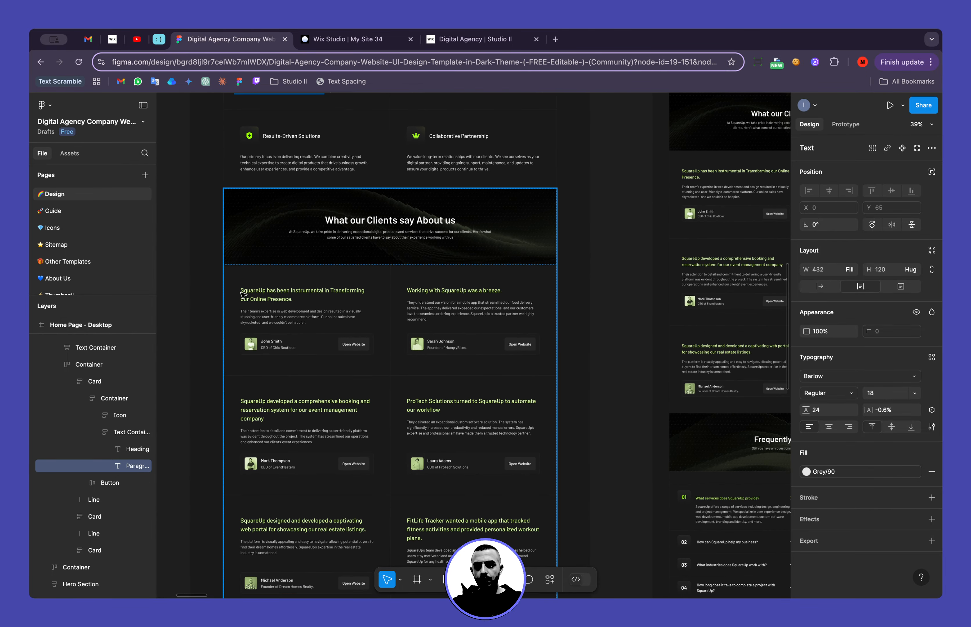
scroll(244, 148, "up", 5)
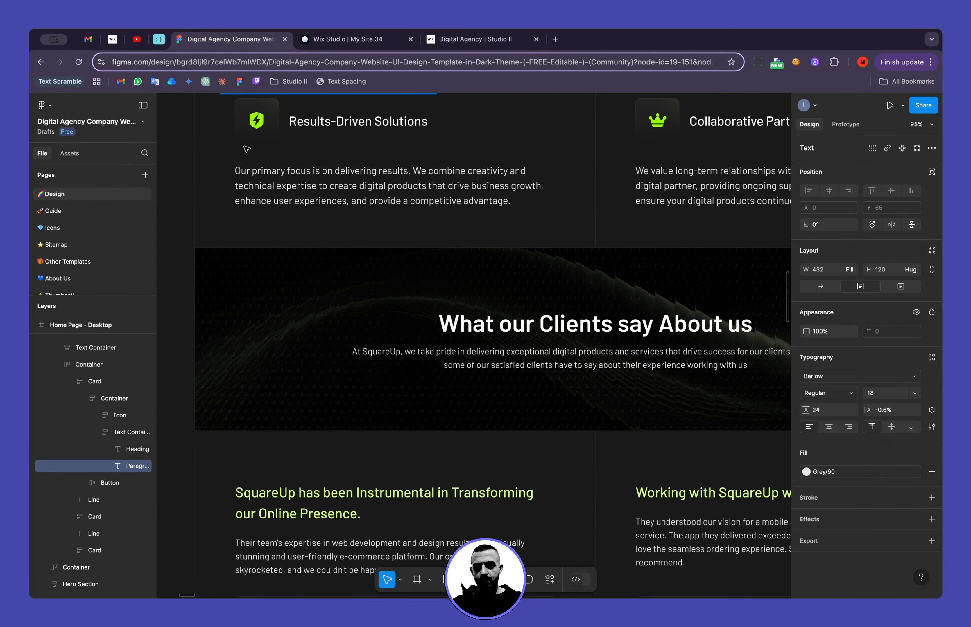
left_click(248, 190)
double_click(248, 189)
double_click(248, 189)
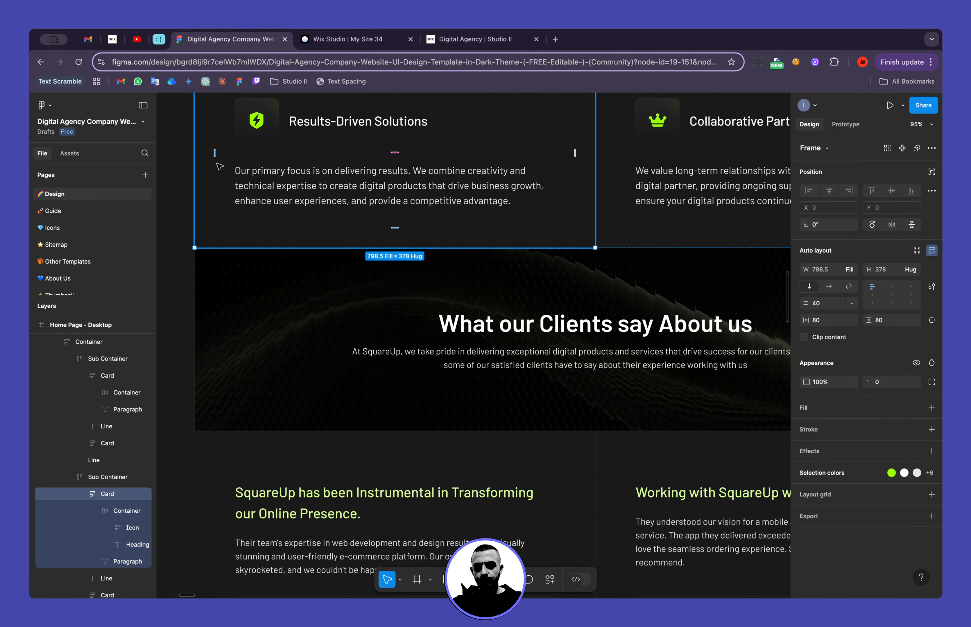
Select the first testimonial card below the "What our Clients say About us" heading to inspect its padding.
scroll(242, 252, "down", 7)
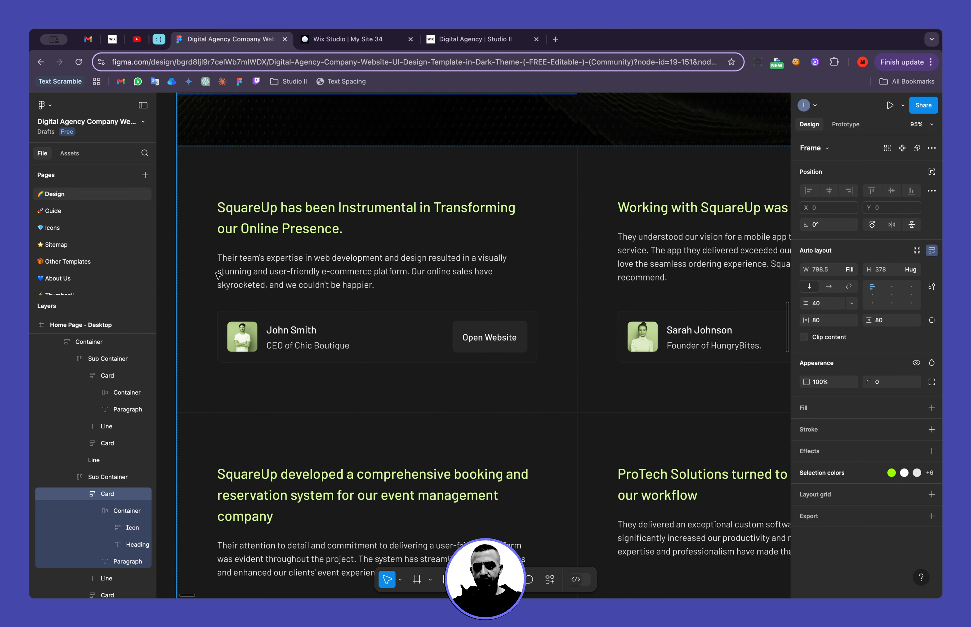
left_click(205, 271)
double_click(205, 271)
double_click(204, 273)
double_click(204, 273)
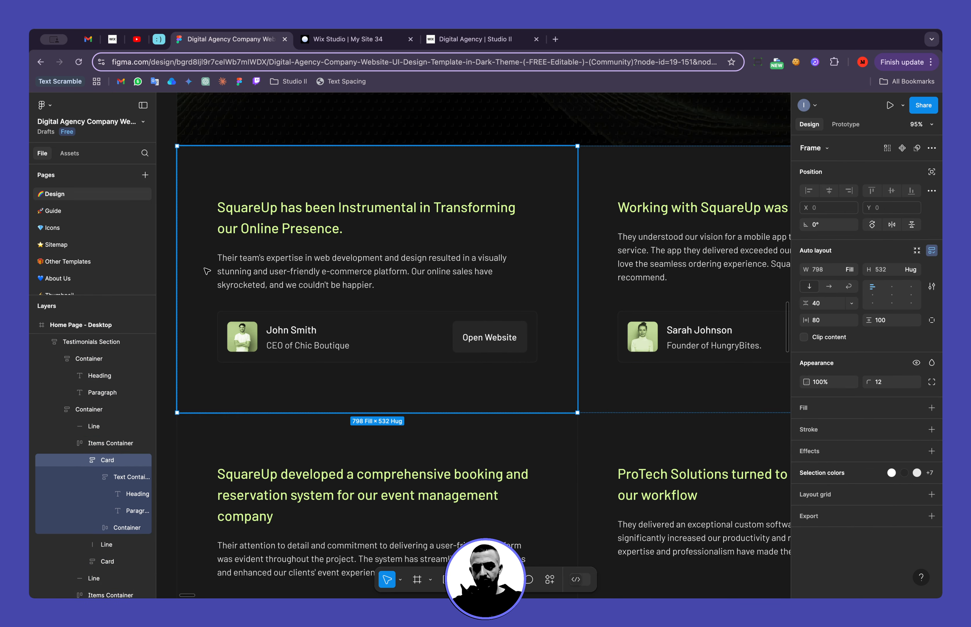
Switch to Wix Studio and set the card container's padding to 80 px on all sides.
left_click(326, 40)
left_click(411, 415)
scroll(868, 408, "down", 7)
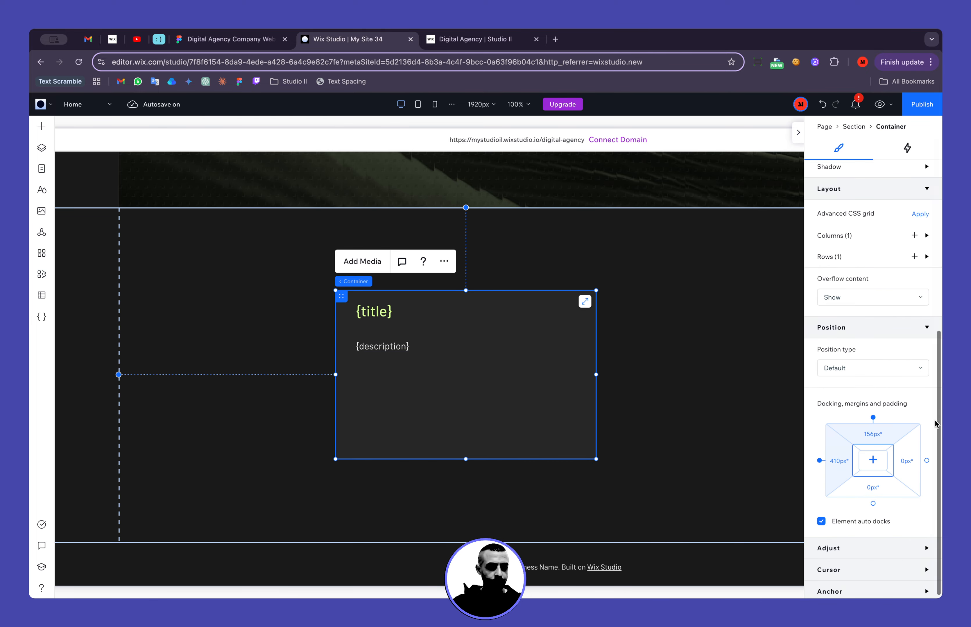
left_click(847, 459)
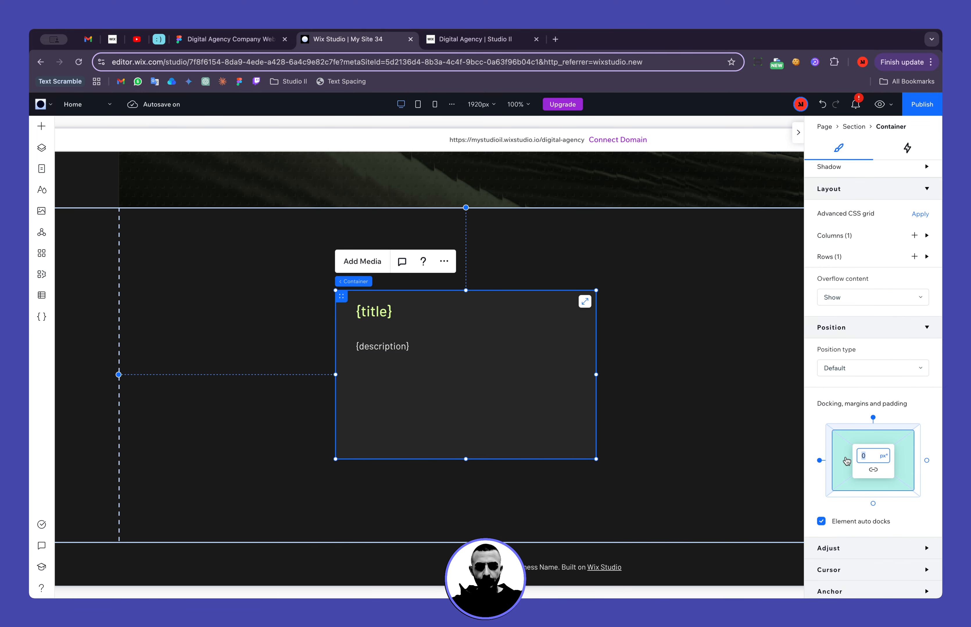
type("8")
key("Return")
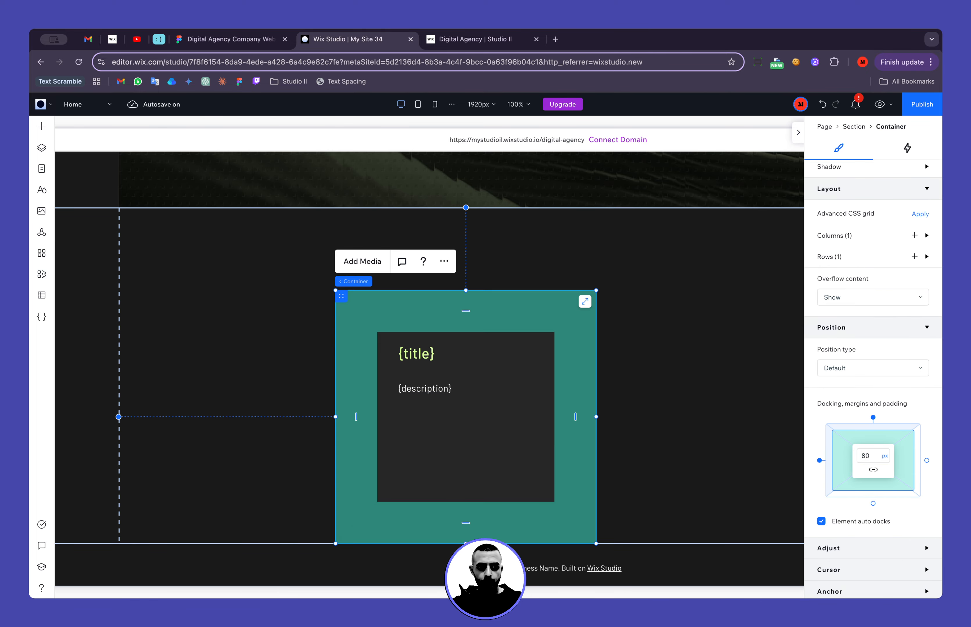
Align {title} and {description} with the left edge of the container's padded area and set {description}'s width to 100%.
left_click(447, 354)
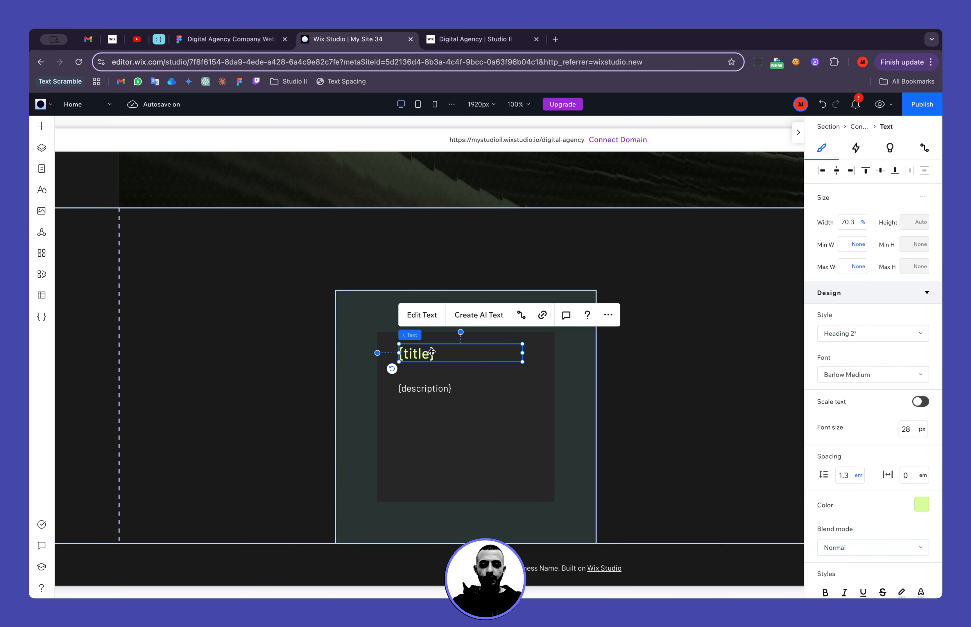
left_click(453, 387)
left_click(860, 226)
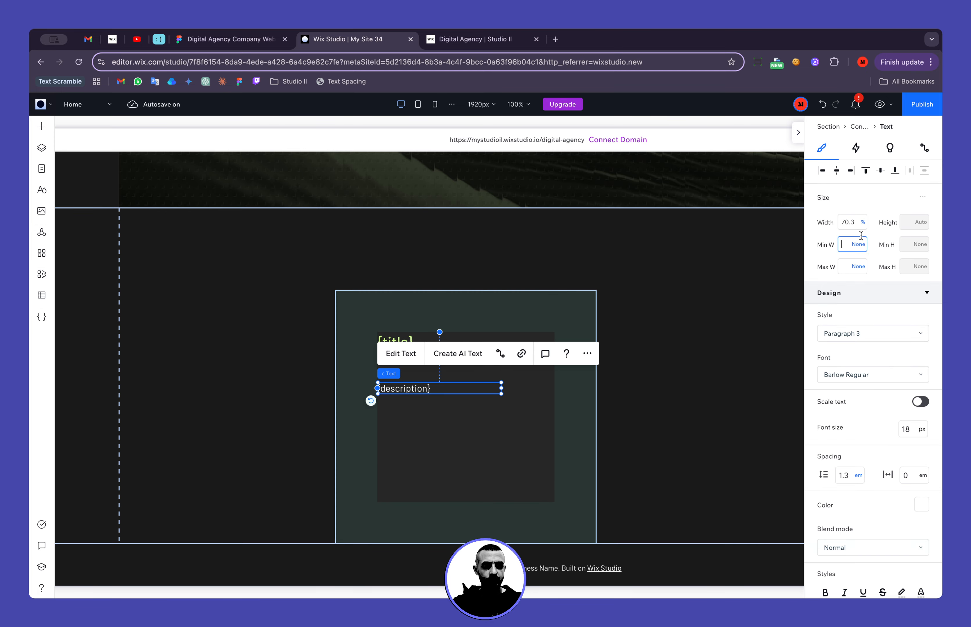
key("Return")
left_click(669, 292)
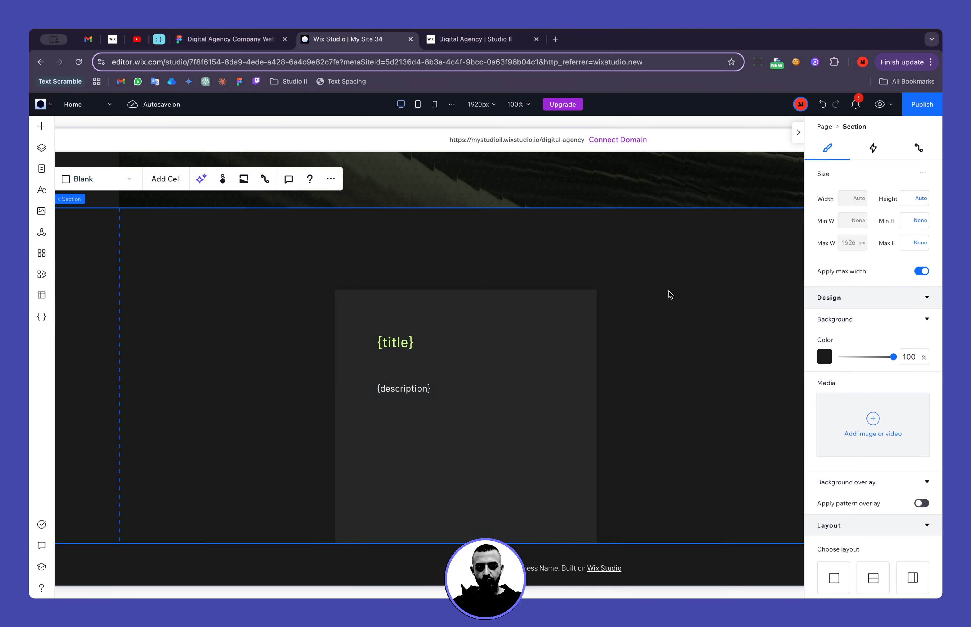
Set the width of the {title} text to 100%.
left_click(420, 341)
left_click(852, 224)
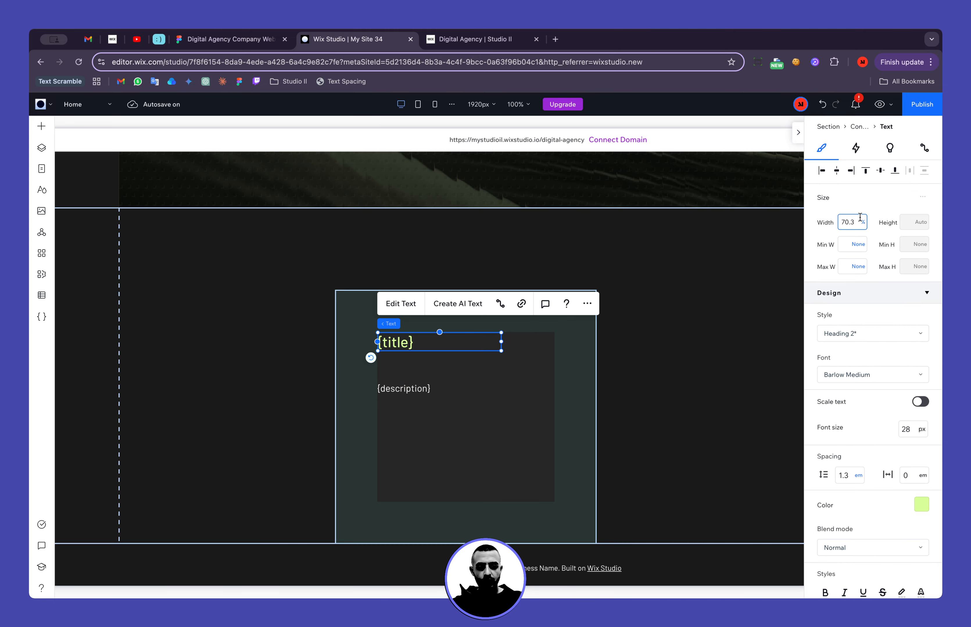
type("100")
key("Return")
left_click(659, 419)
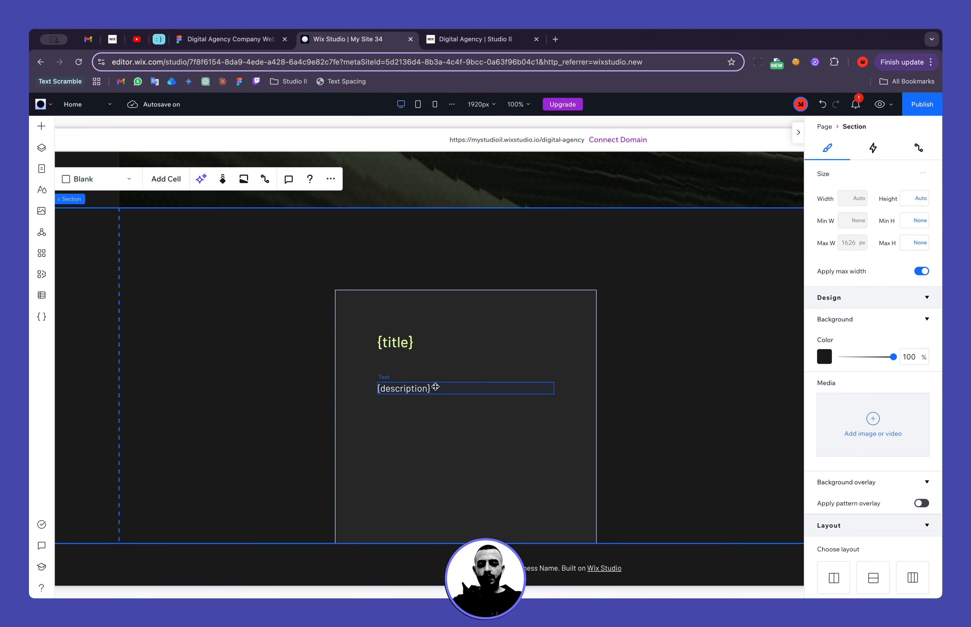
Move {description} up closer beneath {title}, keeping their left edges aligned.
left_click(427, 388)
left_click_drag(427, 388, 428, 368)
left_click(260, 372)
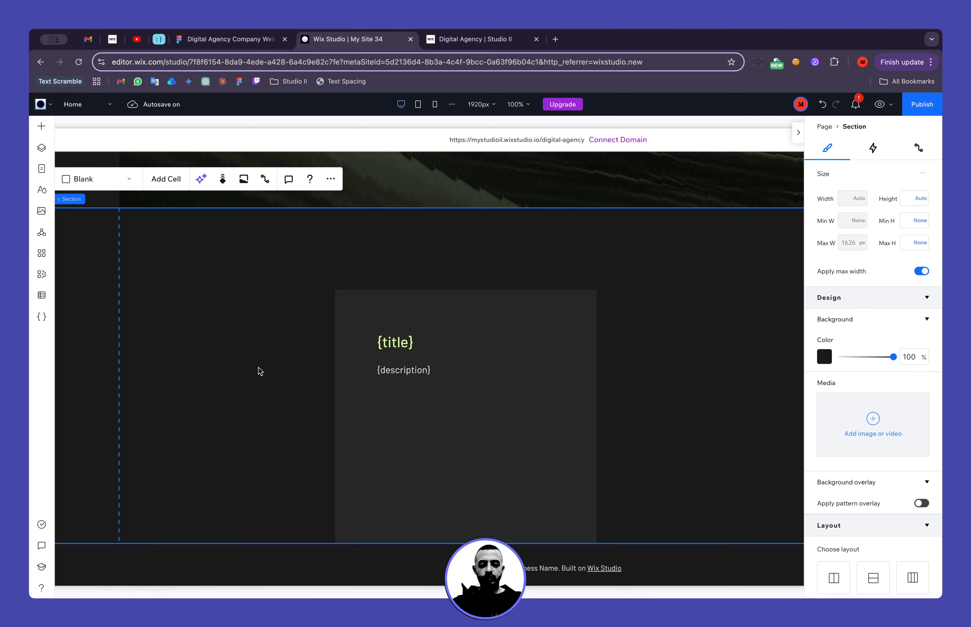
left_click(552, 375)
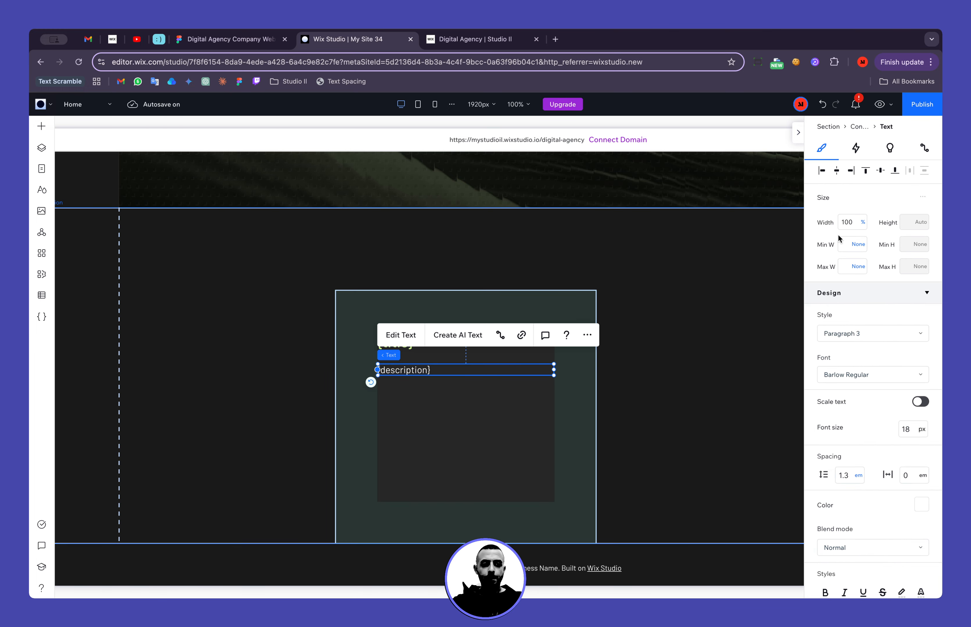
Center the card container horizontally and vertically within the section.
left_click(544, 449)
left_click(836, 170)
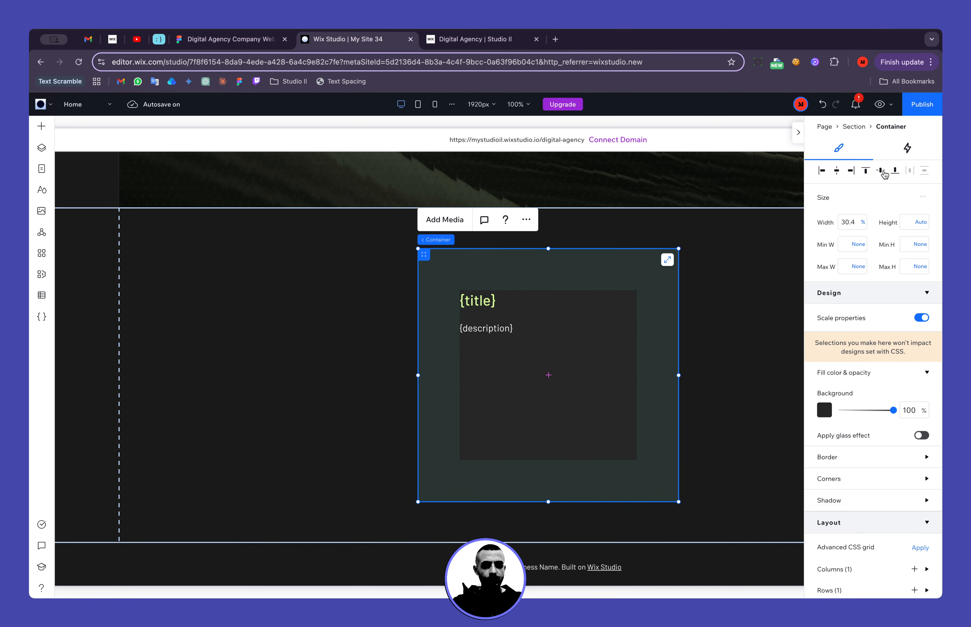
left_click(741, 325)
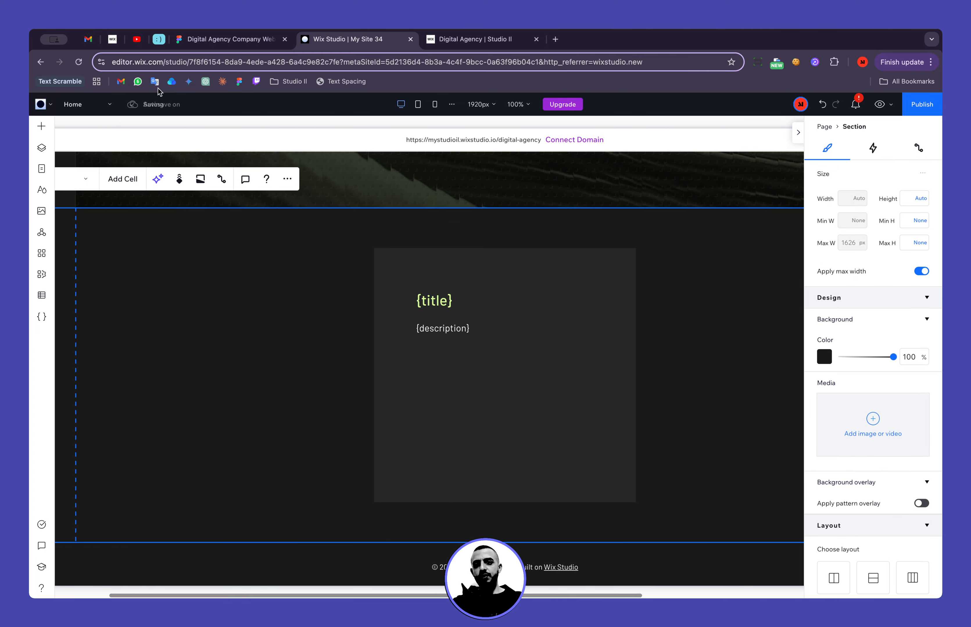
Switch to Figma and select the client info container in the ProTech Solutions testimonial card to inspect its layout.
left_click(220, 39)
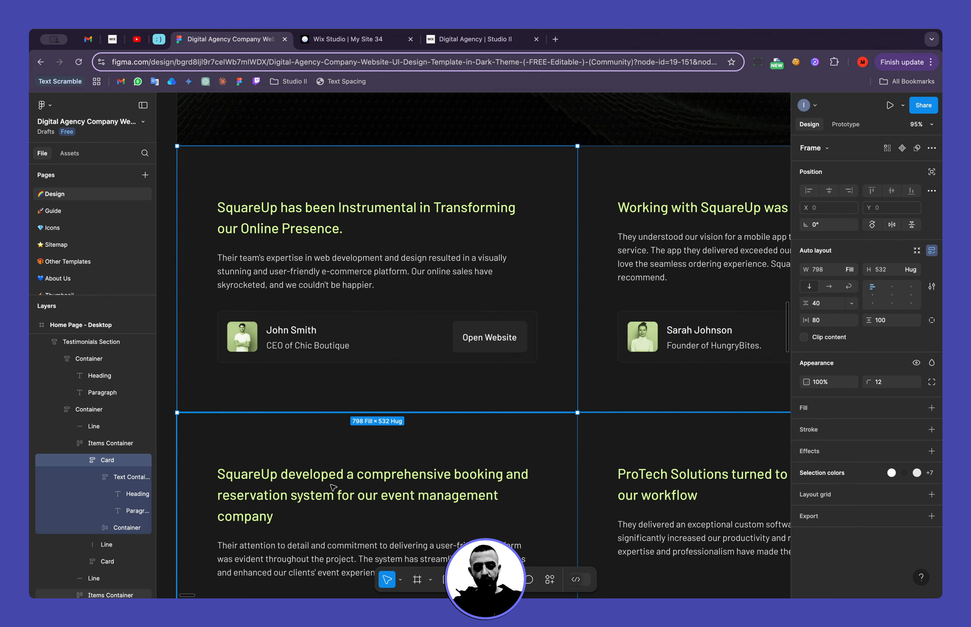
scroll(334, 487, "down", 5)
scroll(333, 487, "right", 8)
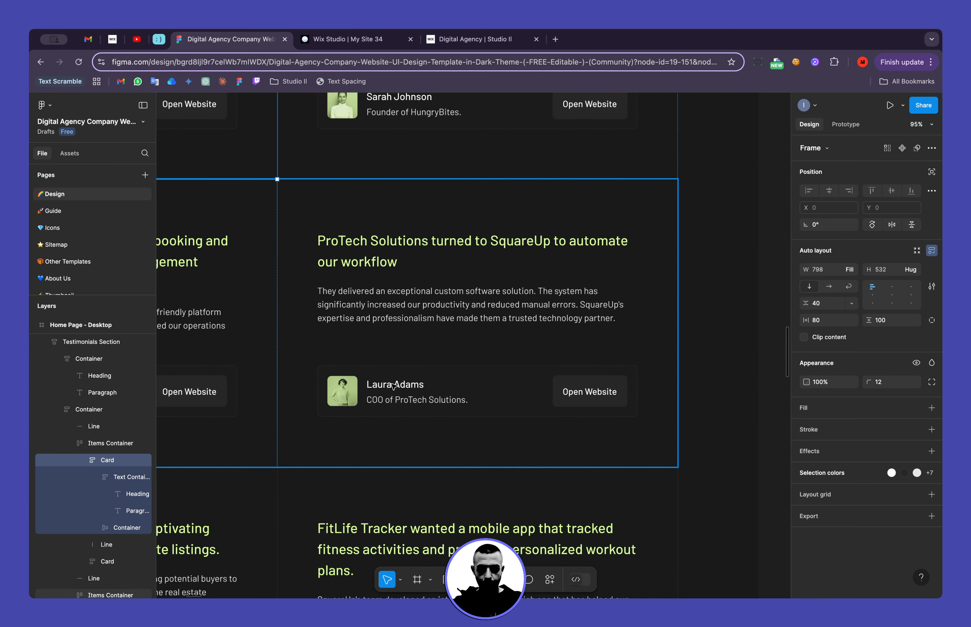
left_click(508, 396)
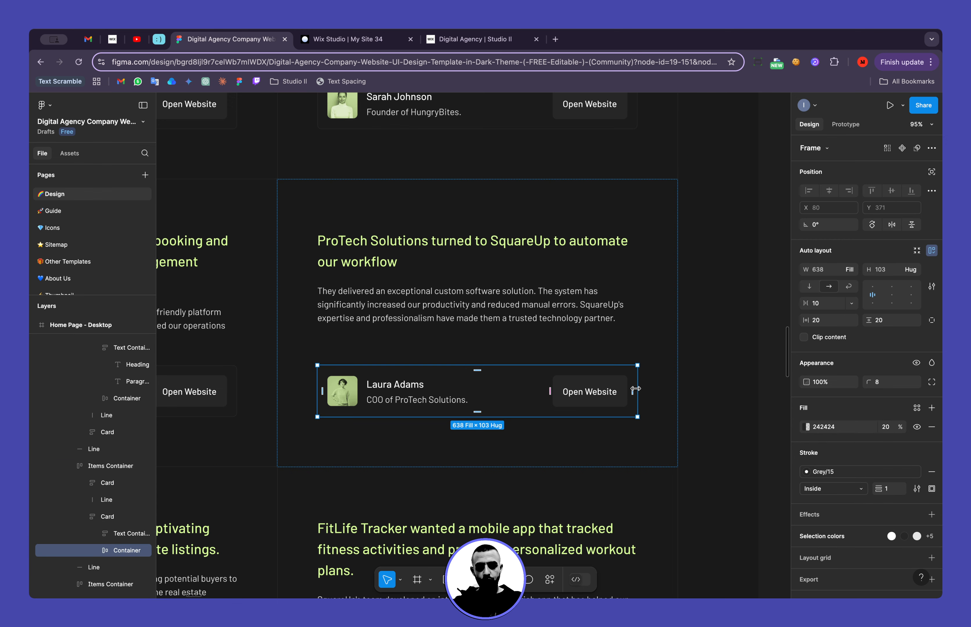
Try narrowing the ProTech Solutions card's client info container to about 347 wide, undo the resize and return to the first testimonial card.
left_click_drag(635, 389, 491, 386)
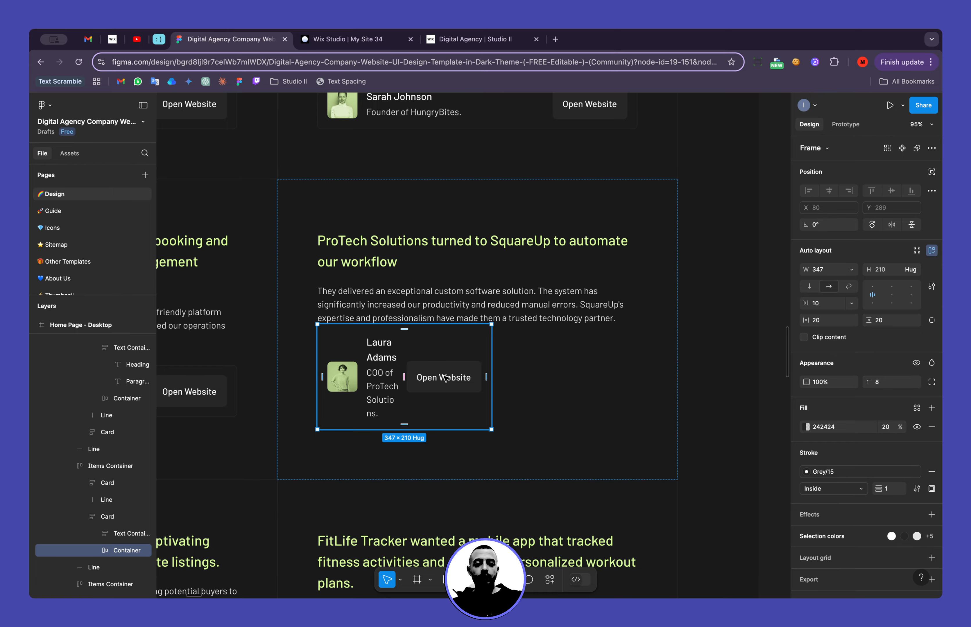
key("super+z")
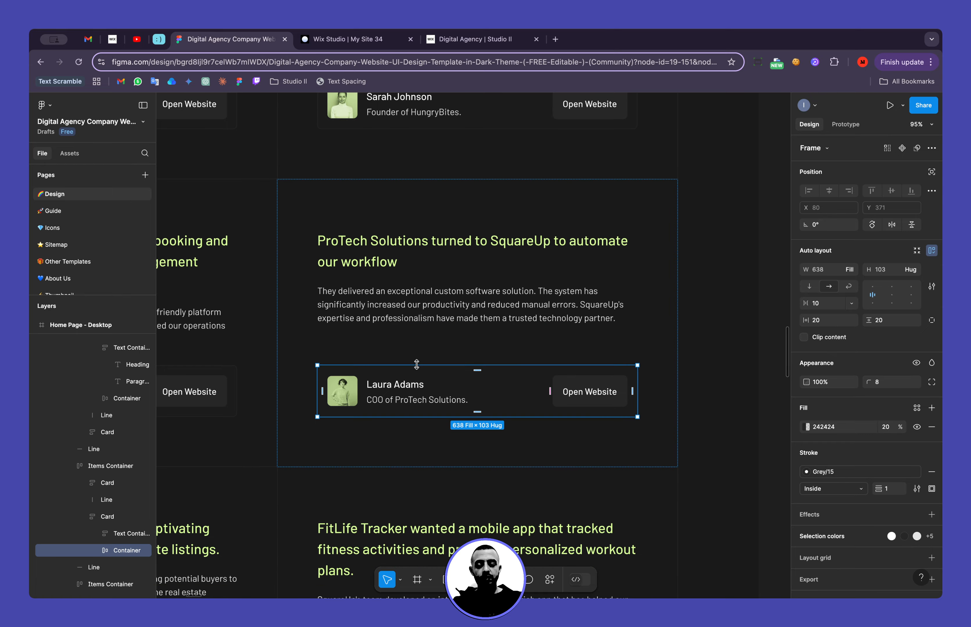
scroll(419, 367, "left", 7)
scroll(420, 367, "up", 2)
scroll(420, 367, "up", 5)
scroll(419, 367, "left", 1)
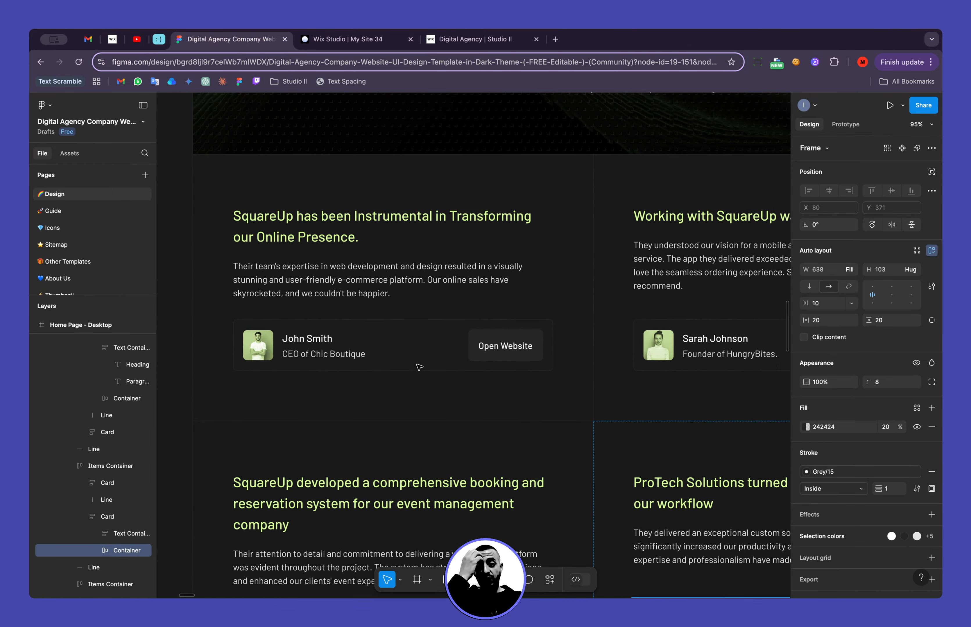
Switch to Wix Studio and add a Mosaic flexbox to the testimonial section.
left_click(321, 44)
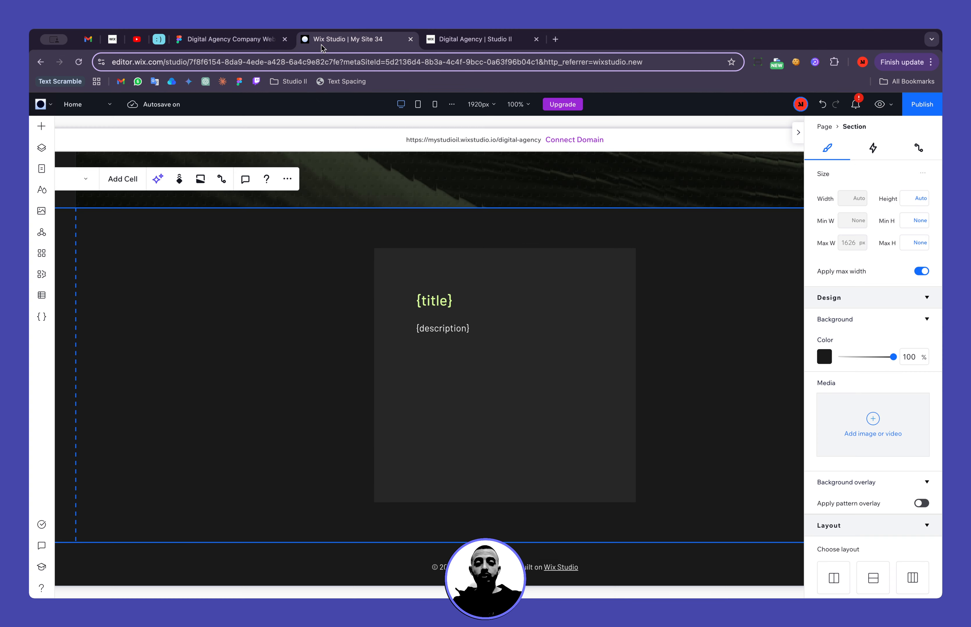
left_click(41, 126)
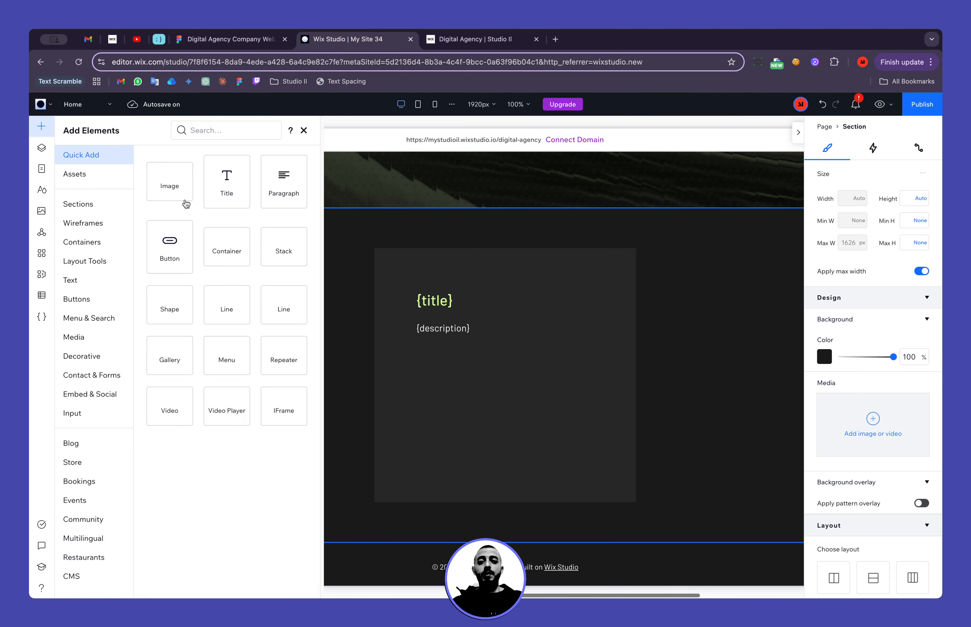
left_click(103, 266)
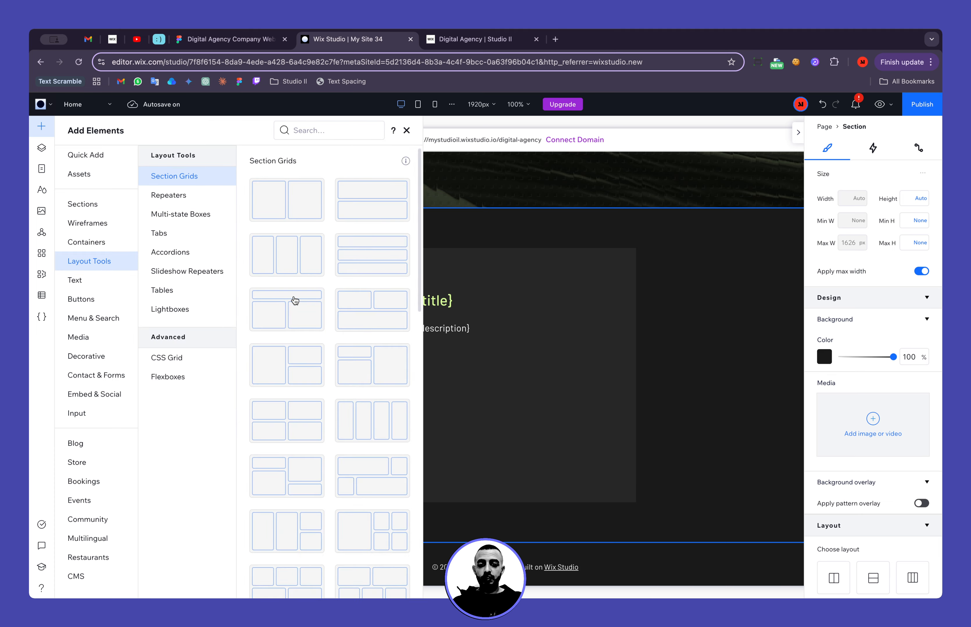
left_click(184, 379)
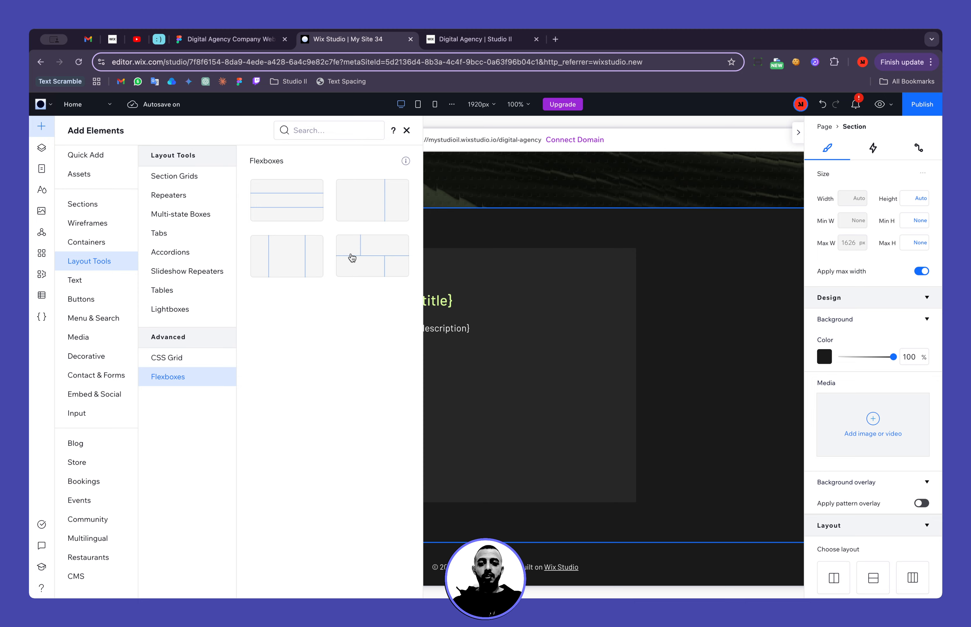
left_click_drag(347, 260, 334, 334)
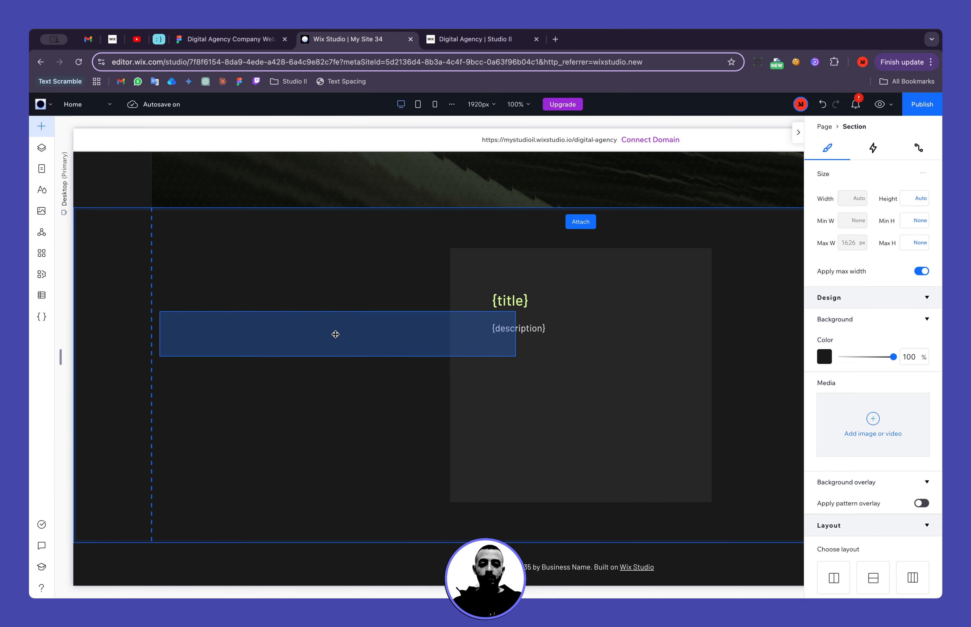
Align the card container to the section's right edge and move the Mosaic flexbox into the empty space beside it.
left_click(662, 271)
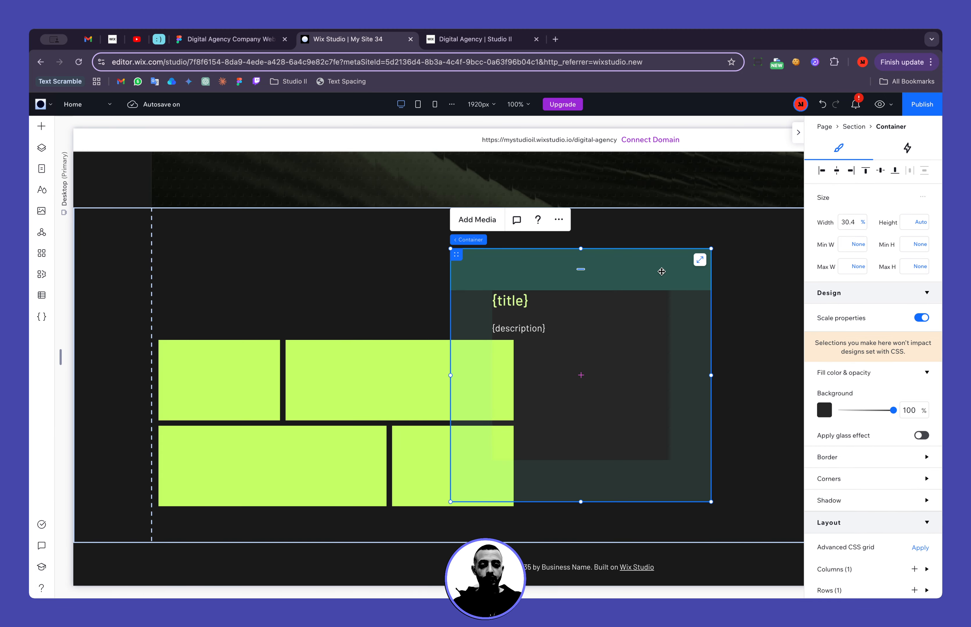
left_click(855, 173)
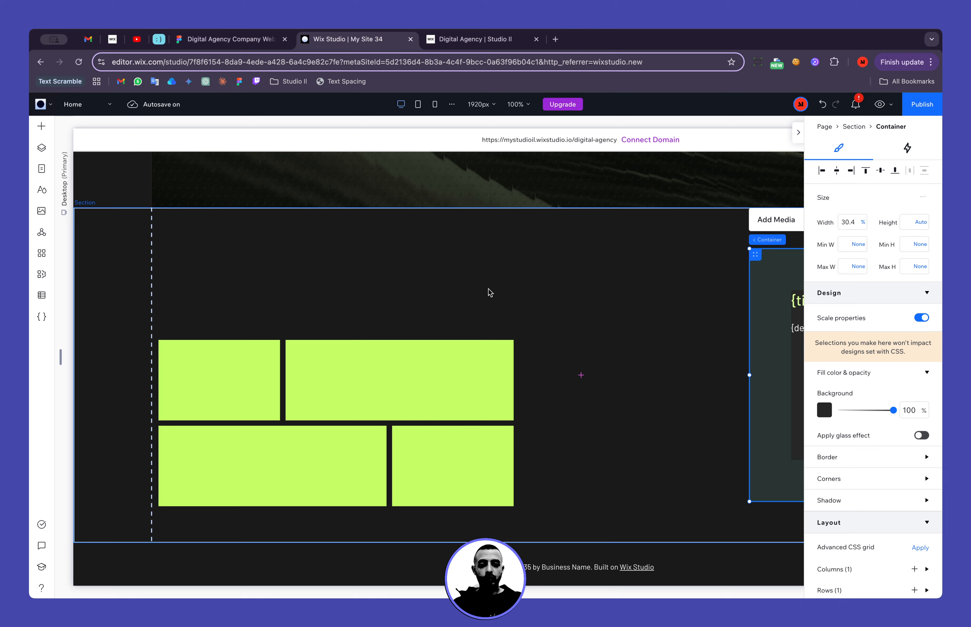
left_click(365, 423)
left_click_drag(365, 422, 180, 427)
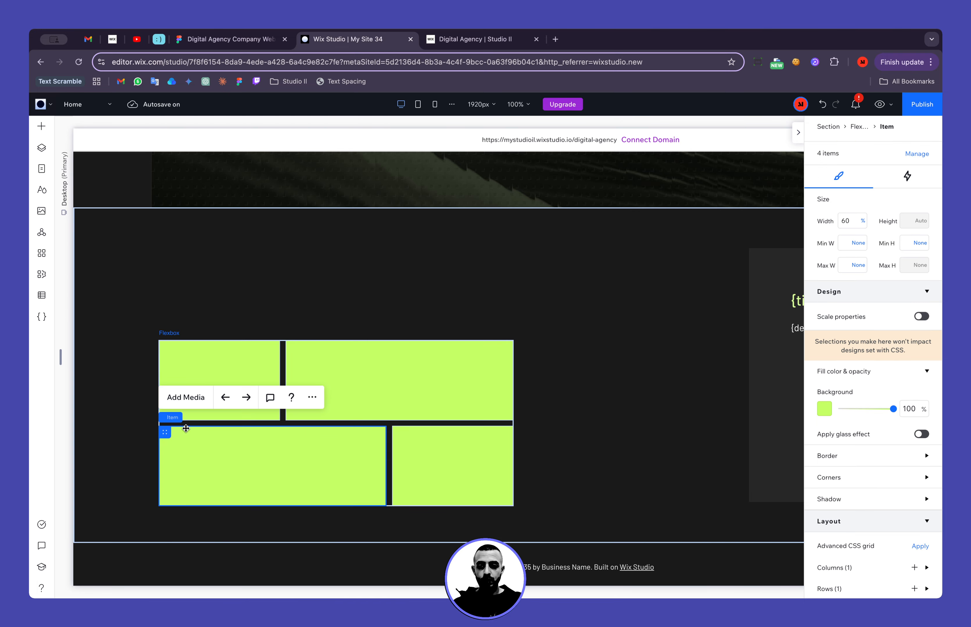
left_click(200, 422)
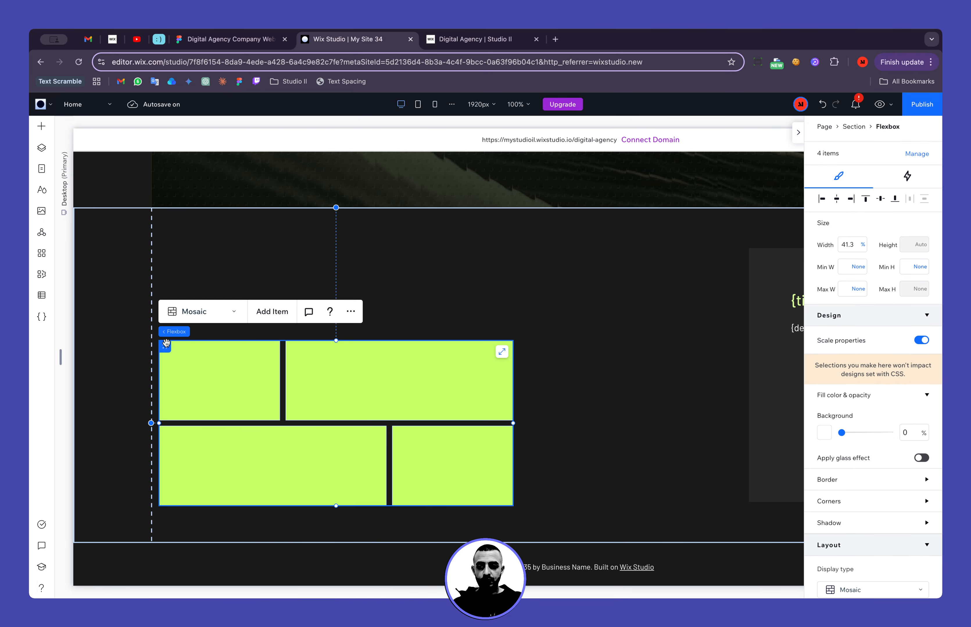
left_click_drag(166, 350, 291, 293)
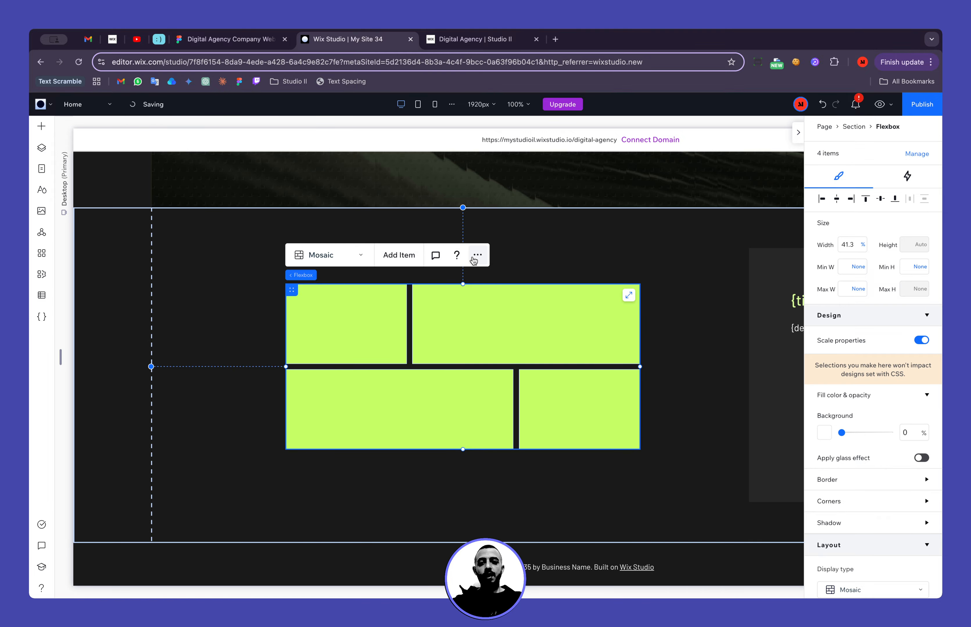
Switch to Figma, select the first testimonial card's client info container and compare the testimonials across the desktop, tablet and mobile layouts.
left_click(228, 39)
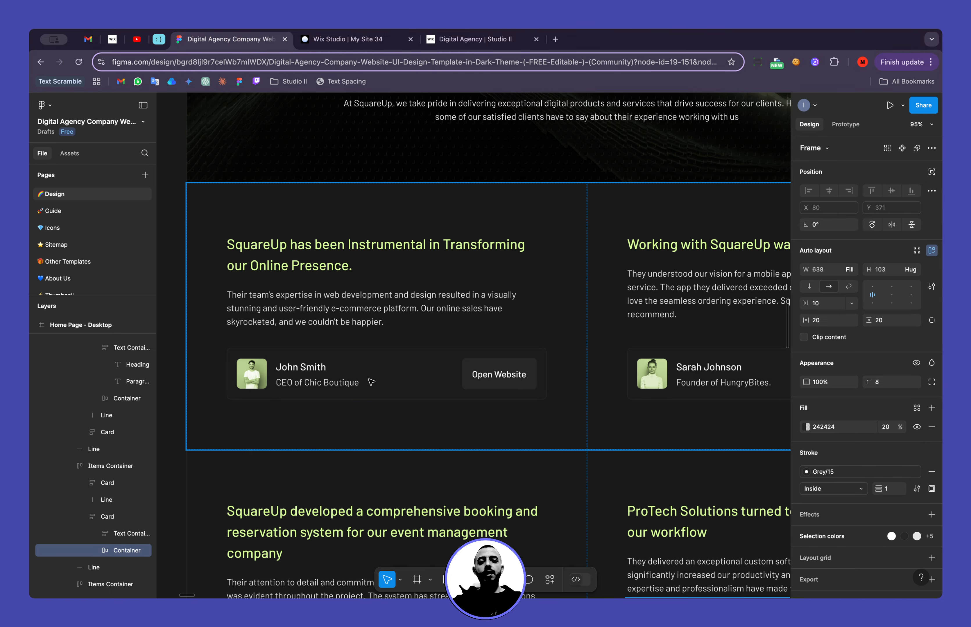
scroll(372, 383, "up", 5)
left_click(484, 352)
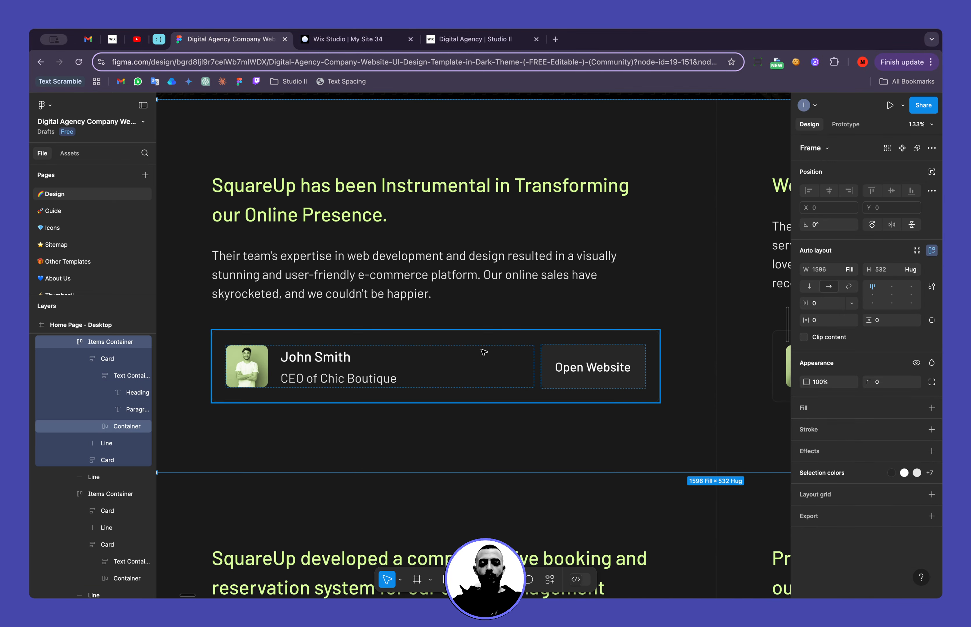
left_click(484, 352)
scroll(485, 352, "down", 6)
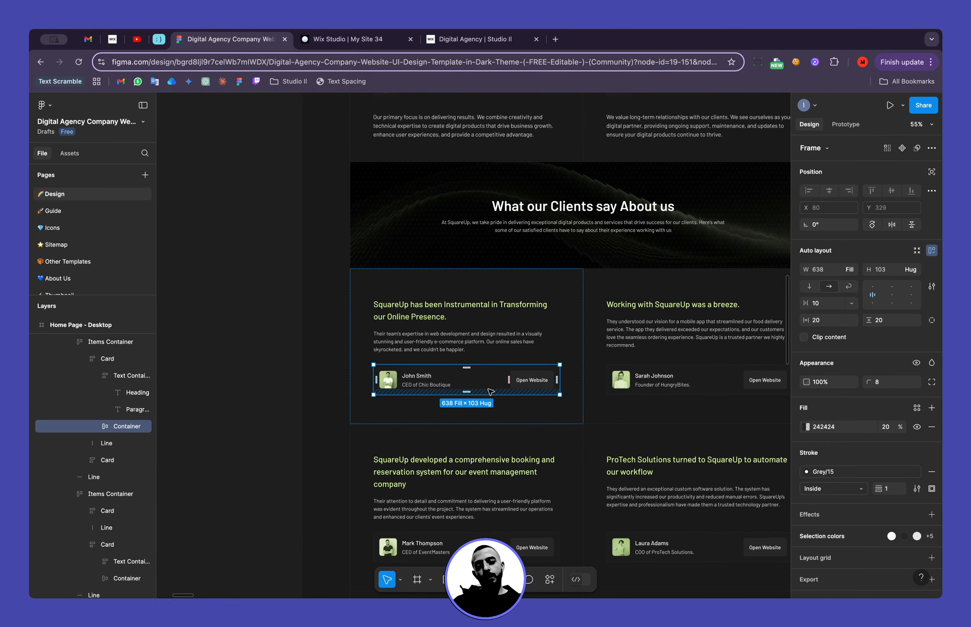
scroll(492, 389, "right", 10)
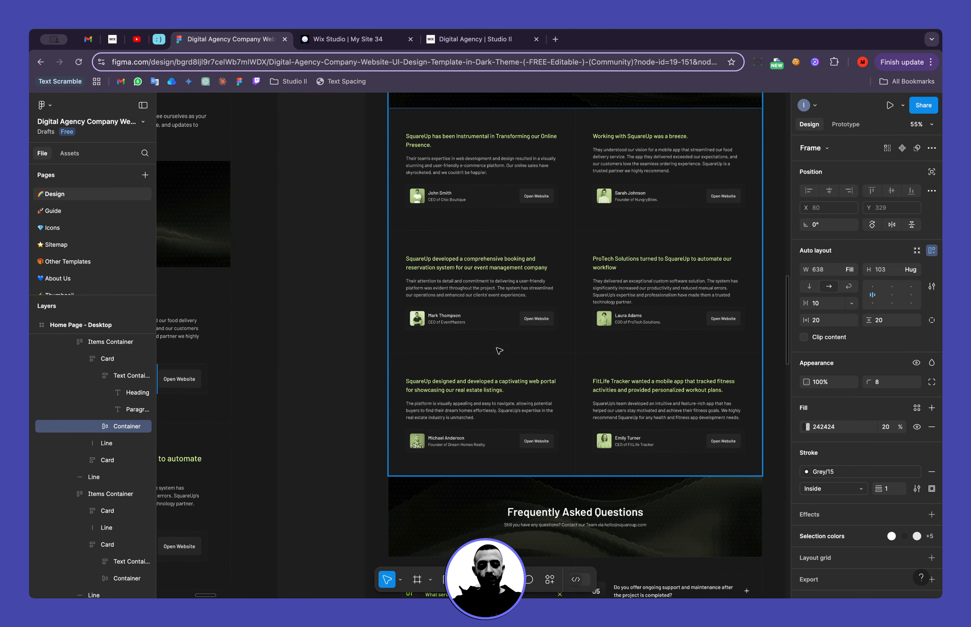
scroll(505, 324, "right", 10)
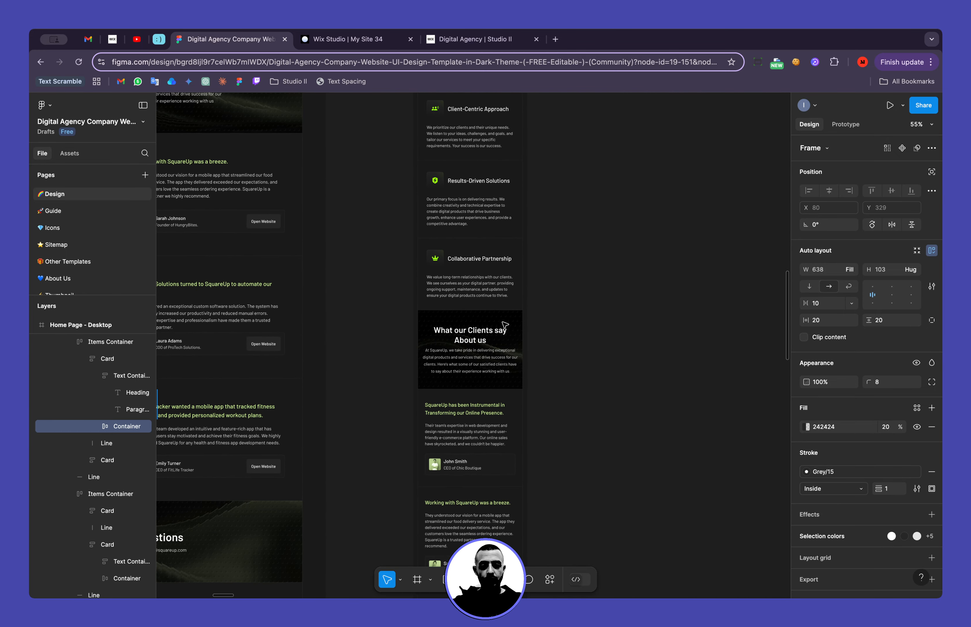
Examine the client info rows in the mobile layout's testimonial cards against the laptop layout, selecting the mobile testimonials section.
scroll(505, 325, "down", 3)
scroll(387, 330, "left", 5)
scroll(387, 329, "up", 1)
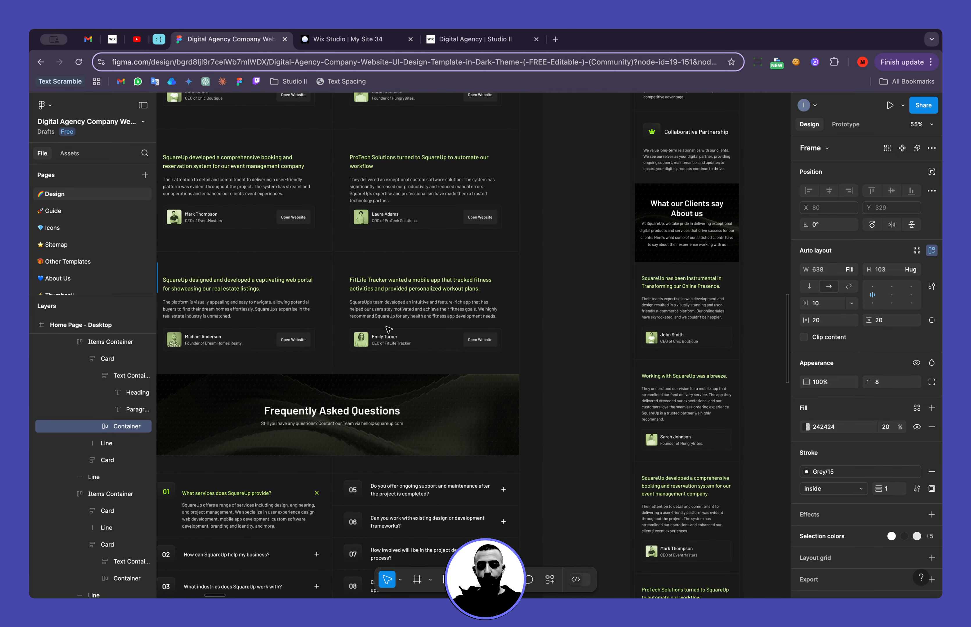
scroll(431, 344, "up", 5)
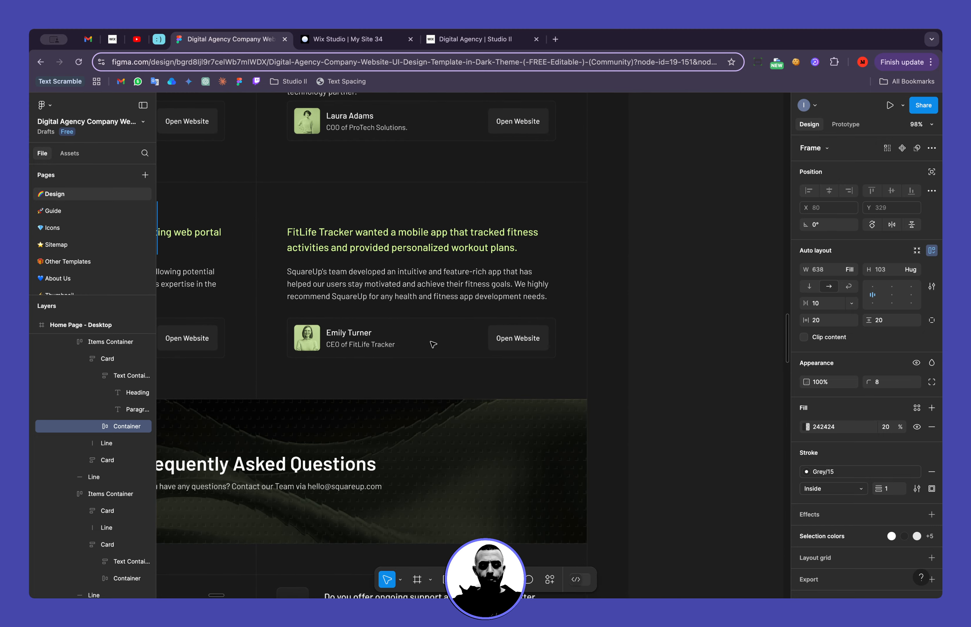
scroll(433, 345, "right", 10)
scroll(436, 349, "down", 1)
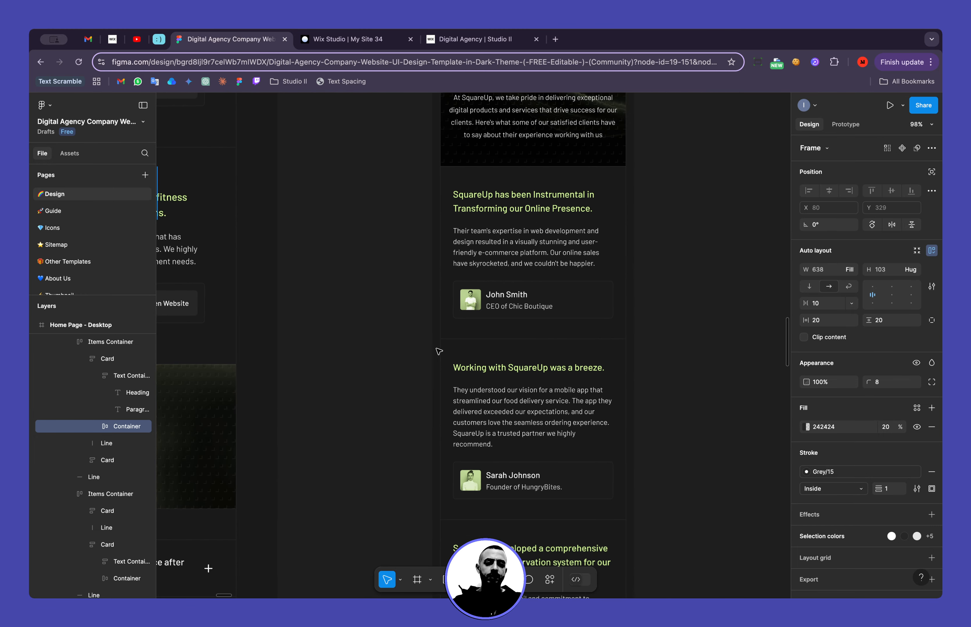
scroll(437, 350, "right", 2)
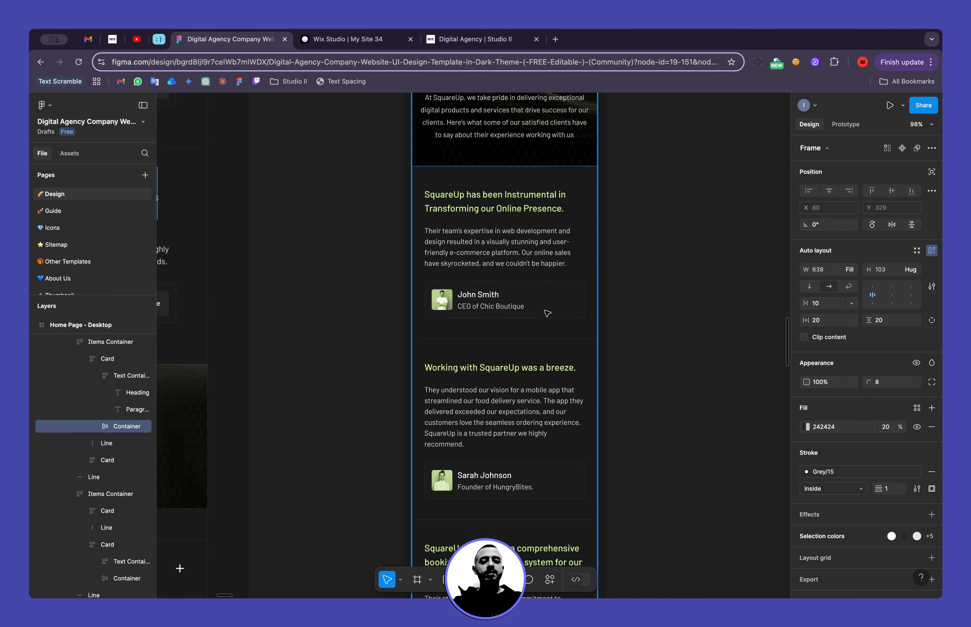
scroll(547, 314, "down", 5)
scroll(511, 305, "up", 3)
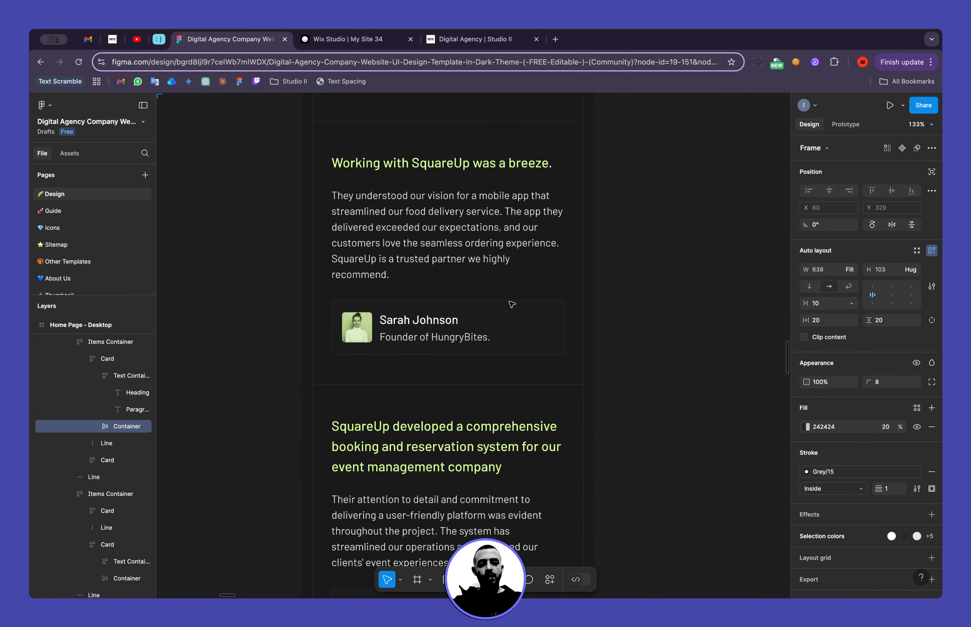
scroll(512, 304, "up", 2)
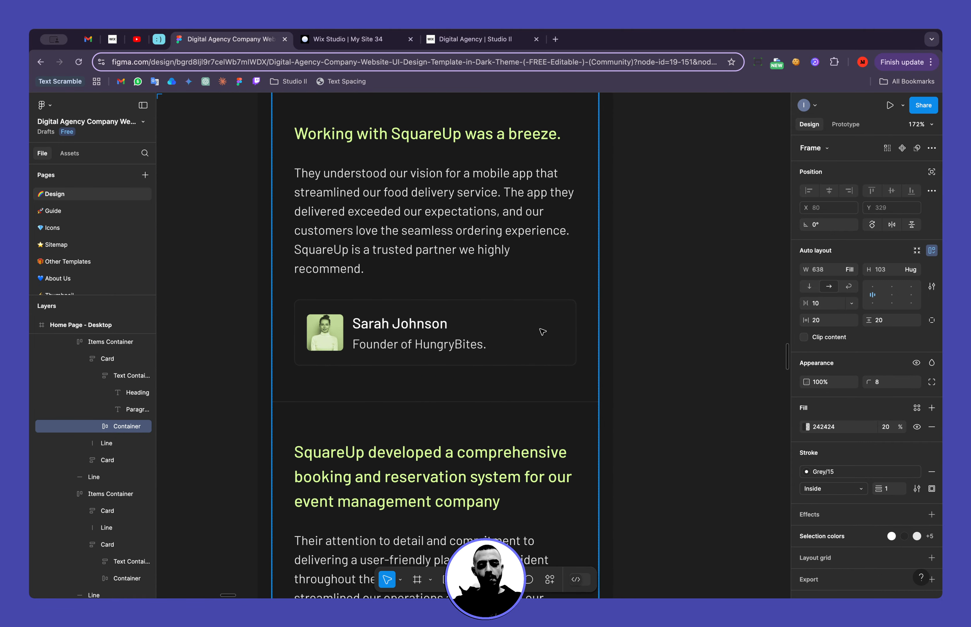
scroll(543, 332, "down", 5)
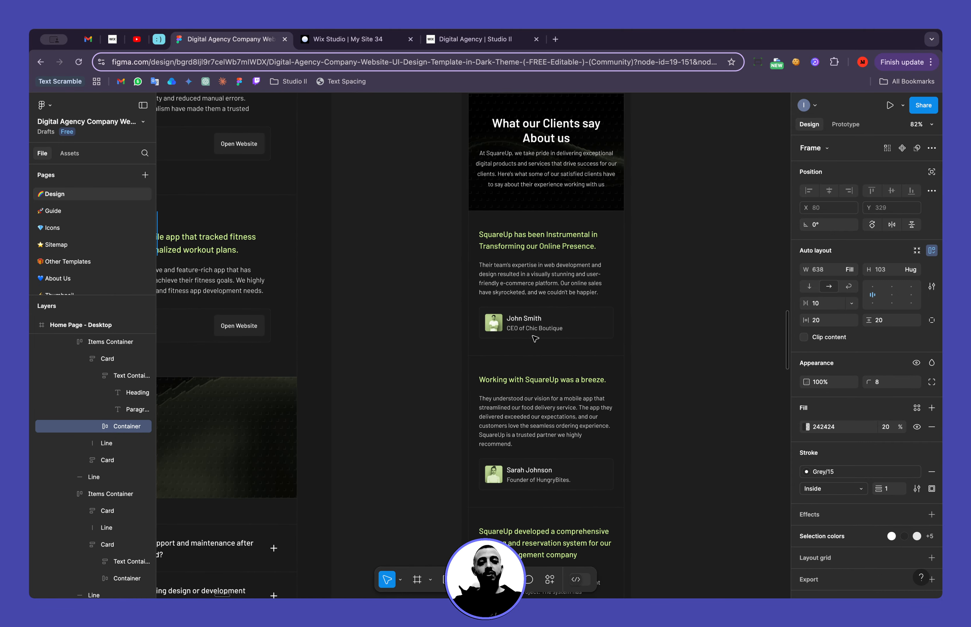
scroll(535, 339, "left", 1)
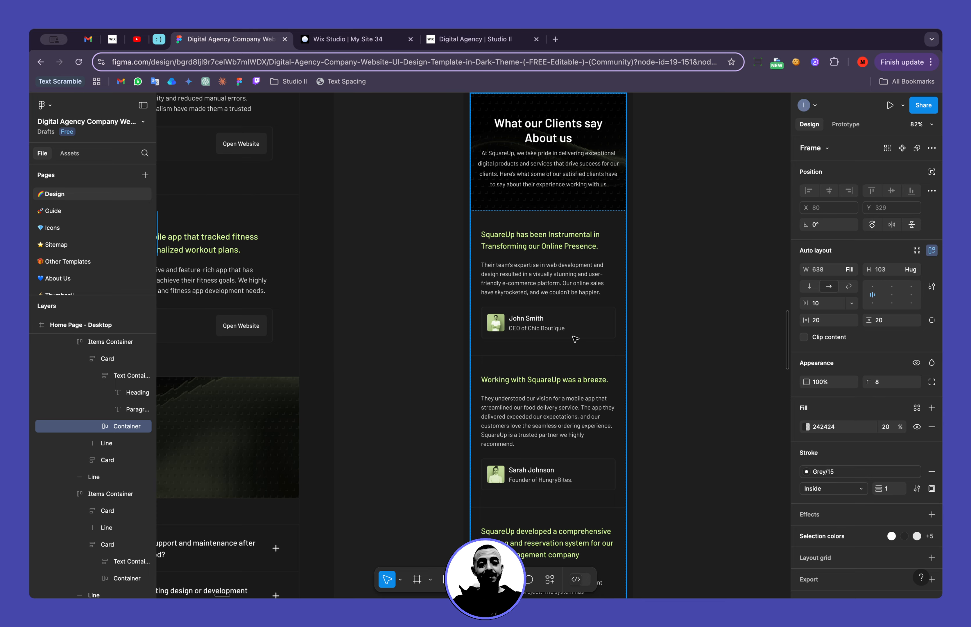
scroll(574, 337, "up", 5)
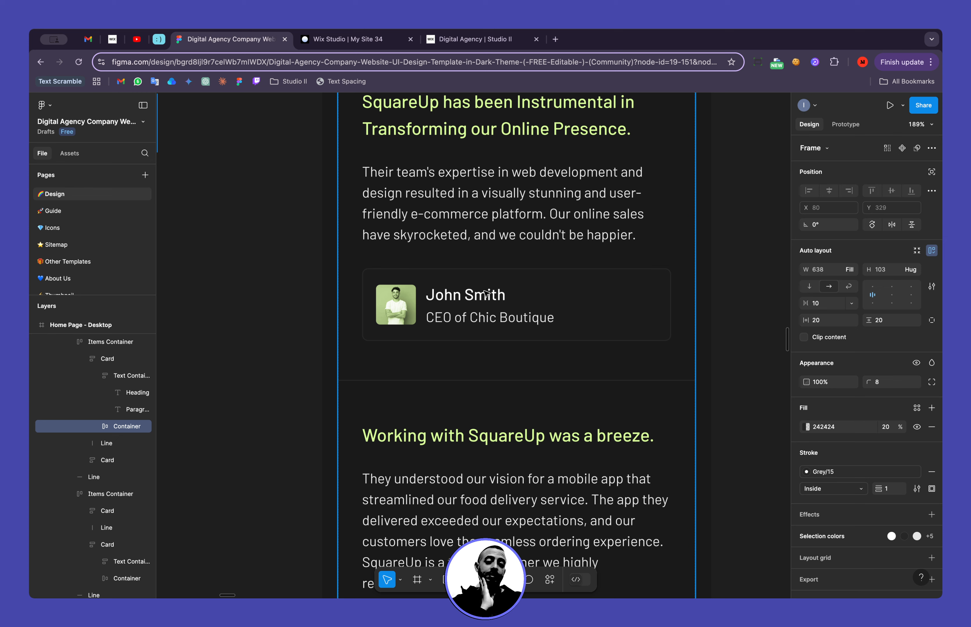
left_click(639, 313)
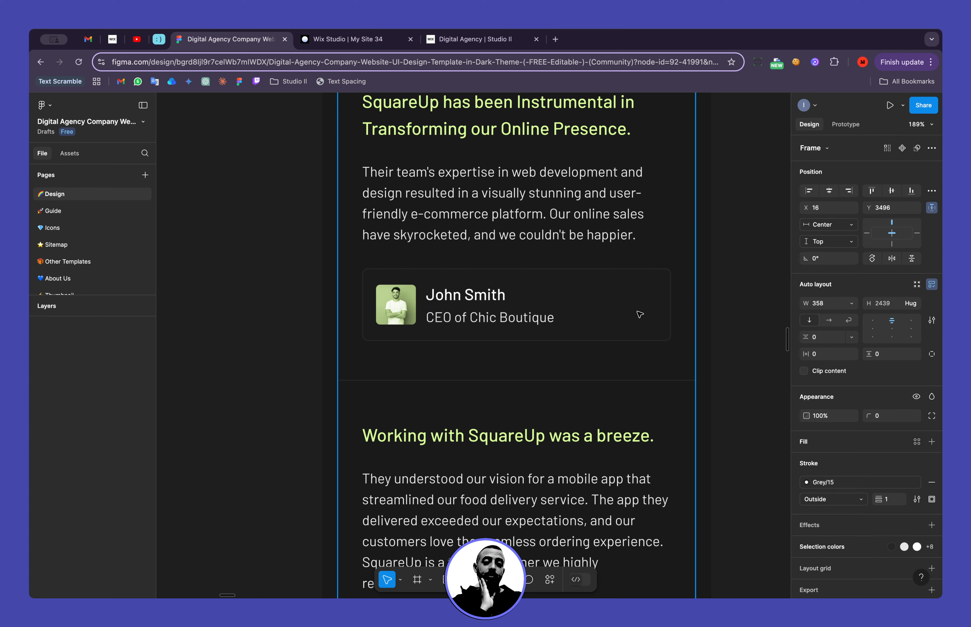
scroll(633, 309, "down", 5)
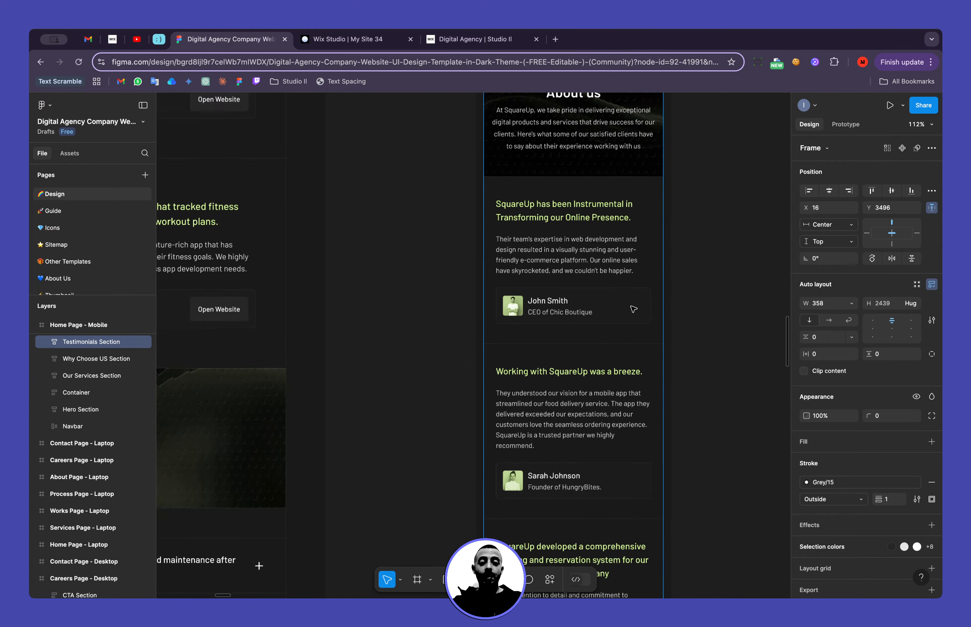
Compare the client info rows and Open Website buttons across the laptop and desktop layouts, and select the first desktop card's profile image.
scroll(633, 309, "left", 5)
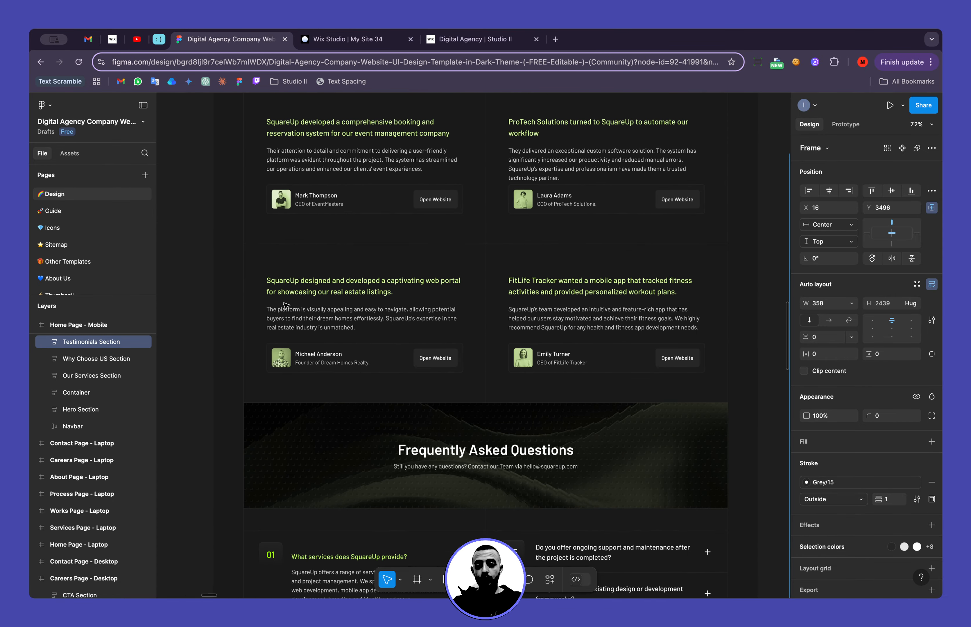
scroll(301, 308, "up", 5)
scroll(286, 306, "down", 3)
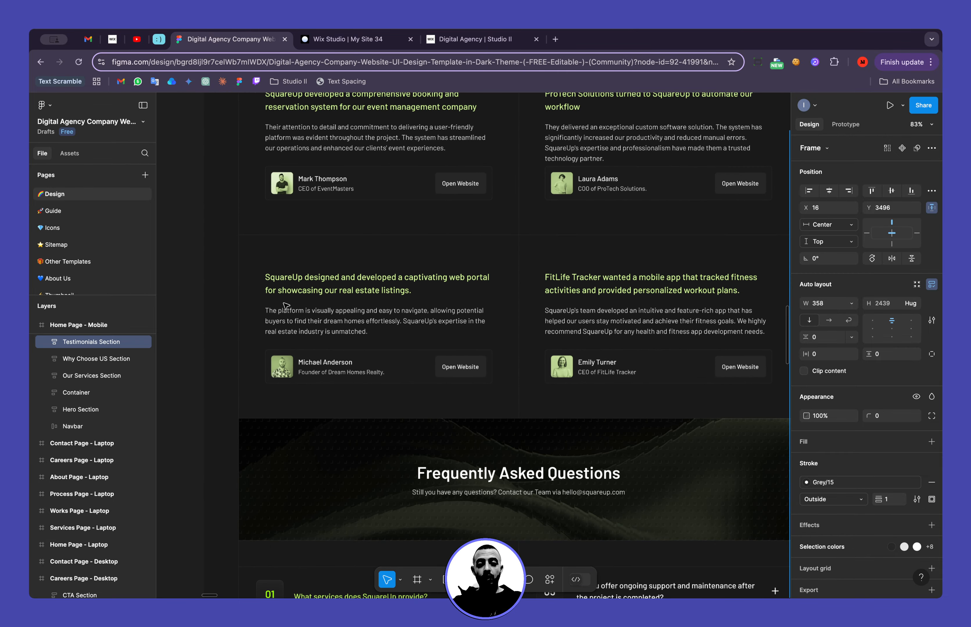
scroll(287, 306, "up", 5)
scroll(287, 306, "left", 2)
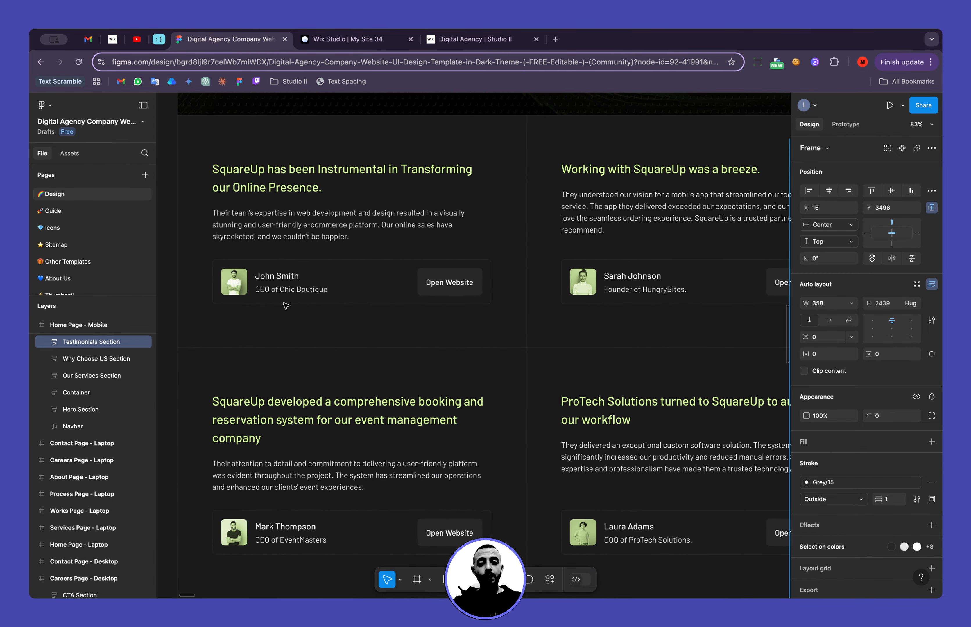
scroll(287, 306, "down", 3)
scroll(504, 321, "right", 5)
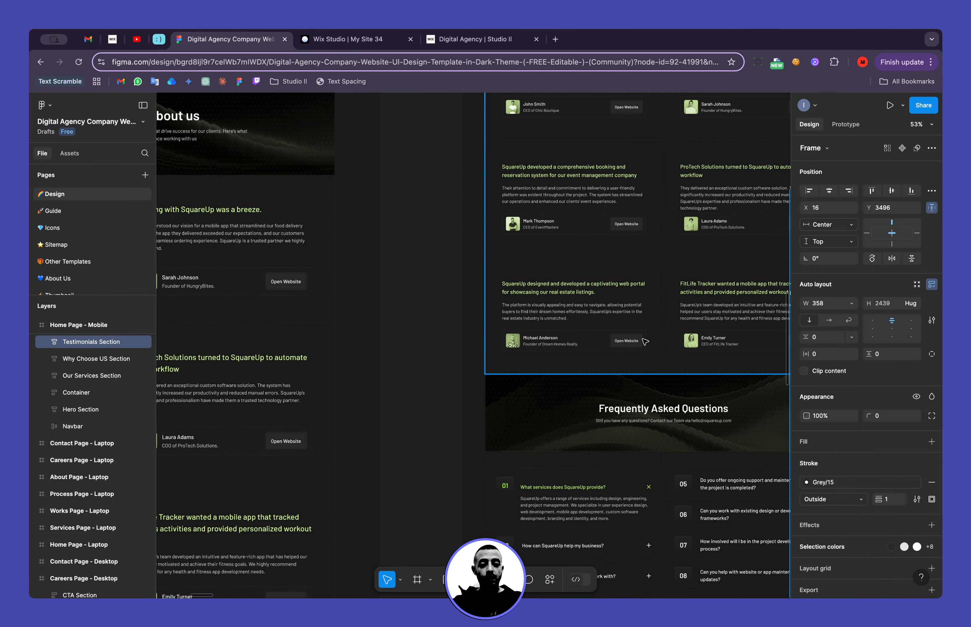
scroll(641, 340, "up", 10)
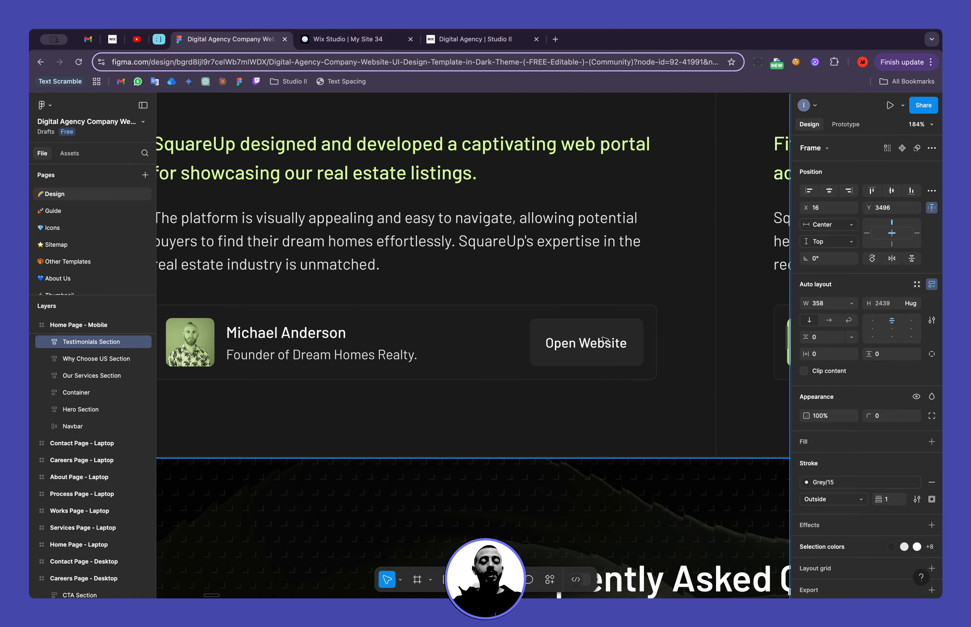
scroll(602, 340, "down", 10)
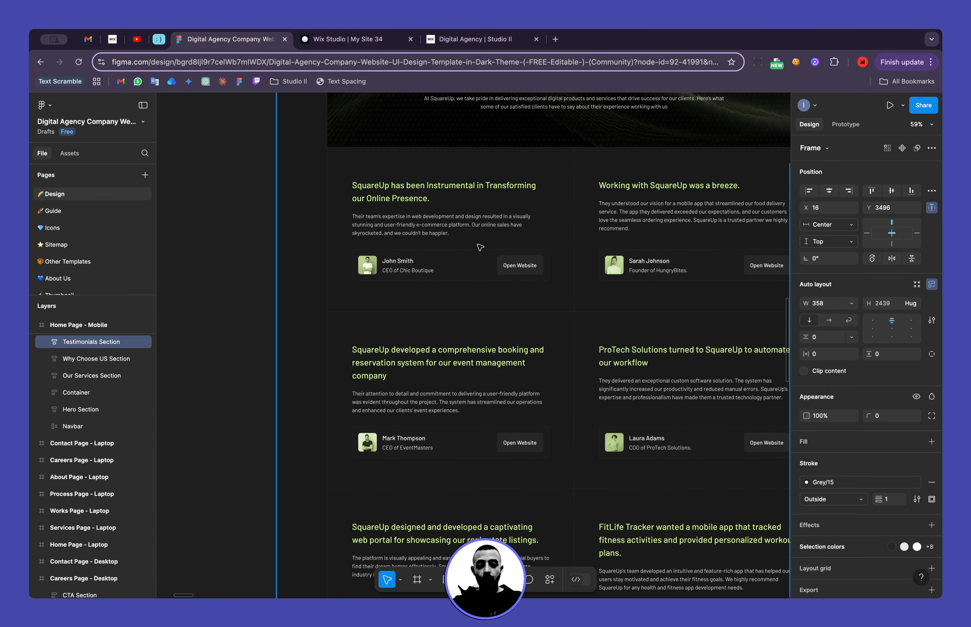
scroll(479, 246, "up", 7)
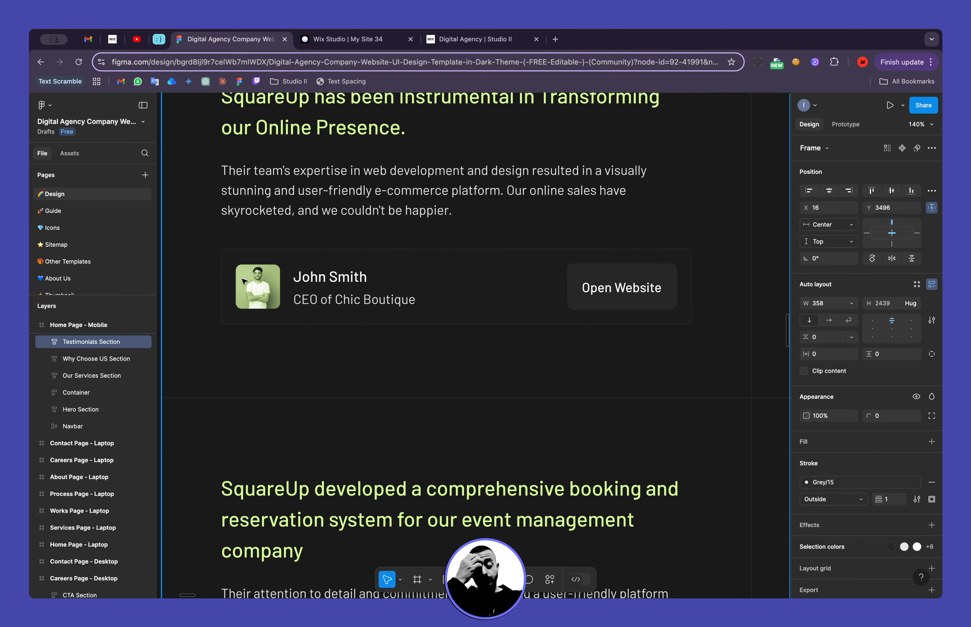
scroll(292, 314, "down", 6)
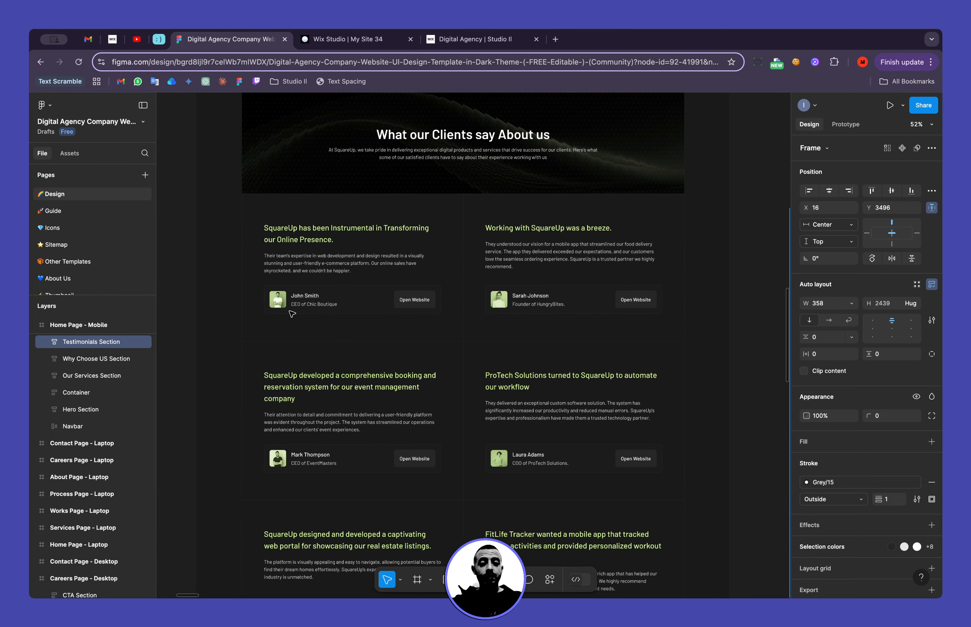
scroll(490, 320, "down", 2)
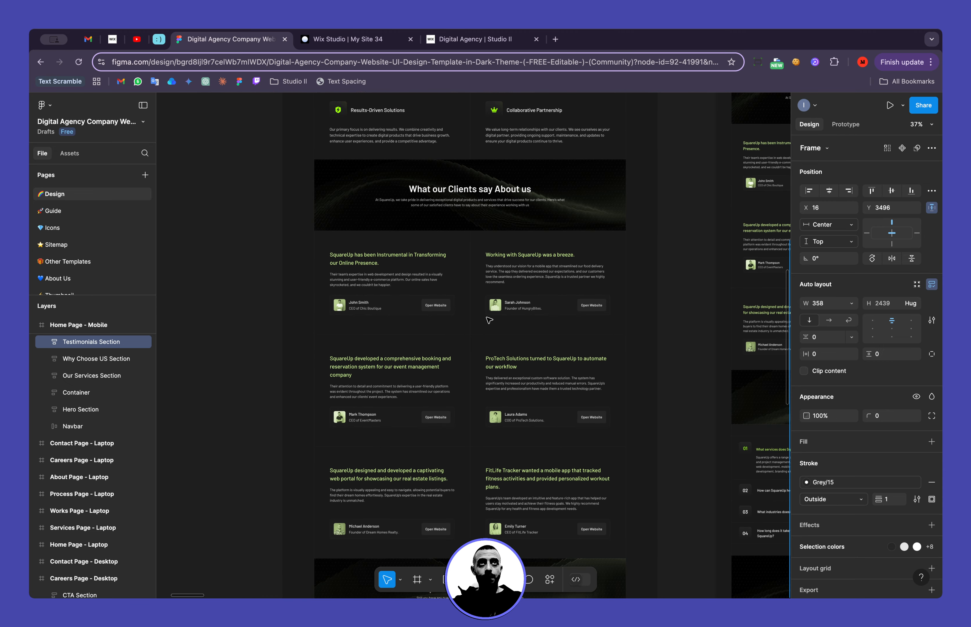
scroll(322, 320, "up", 5)
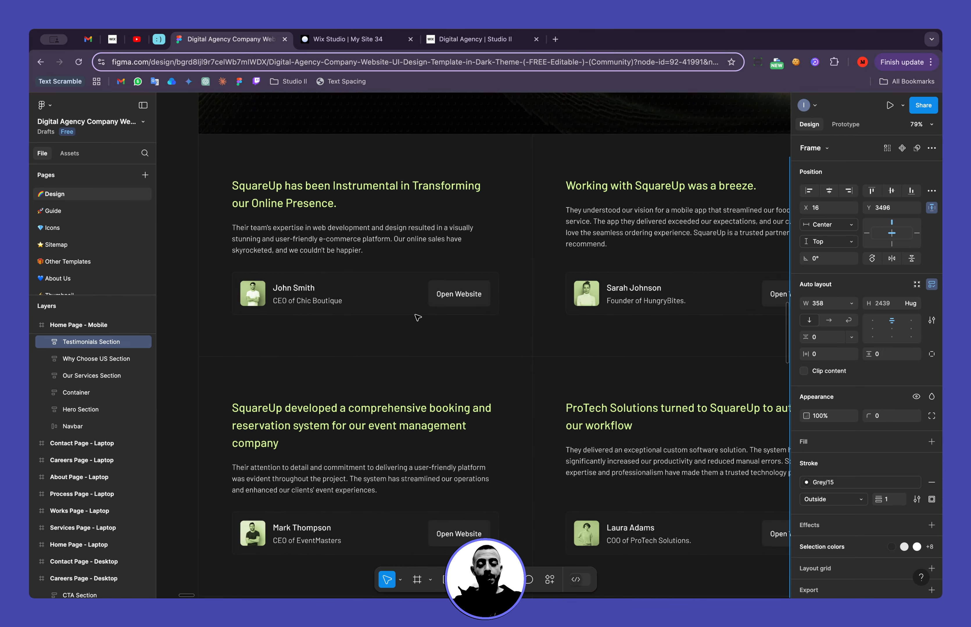
left_click(331, 296, "super")
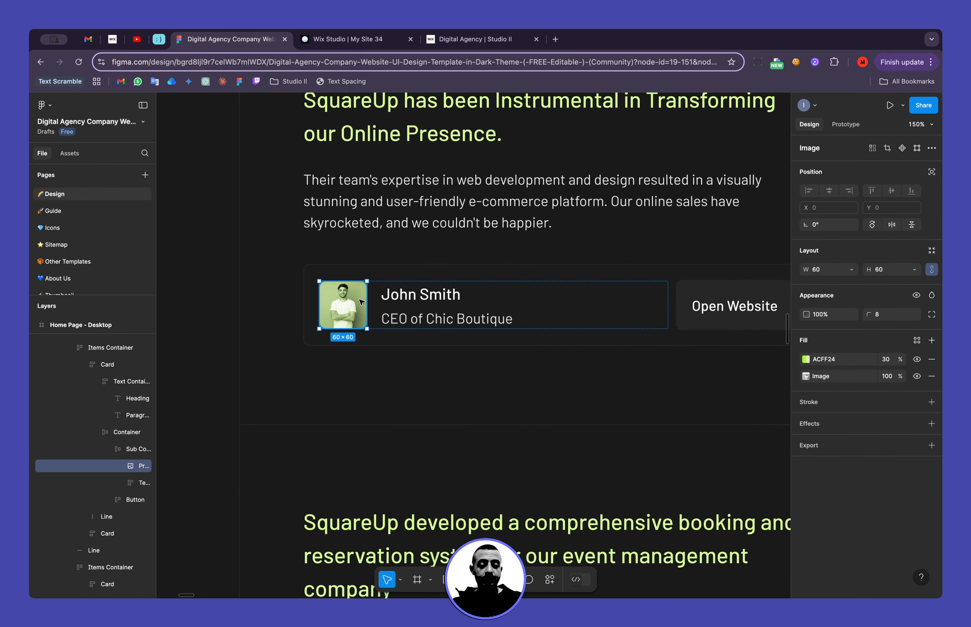
Switch to Wix Studio and add an image inside the first item of the Mosaic flexbox.
left_click(361, 42)
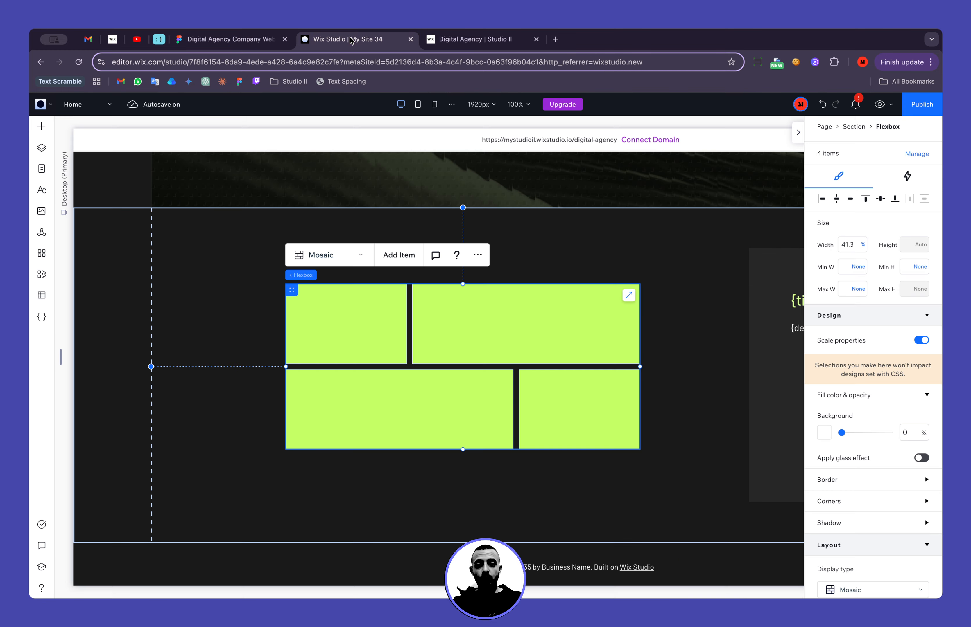
left_click(345, 325)
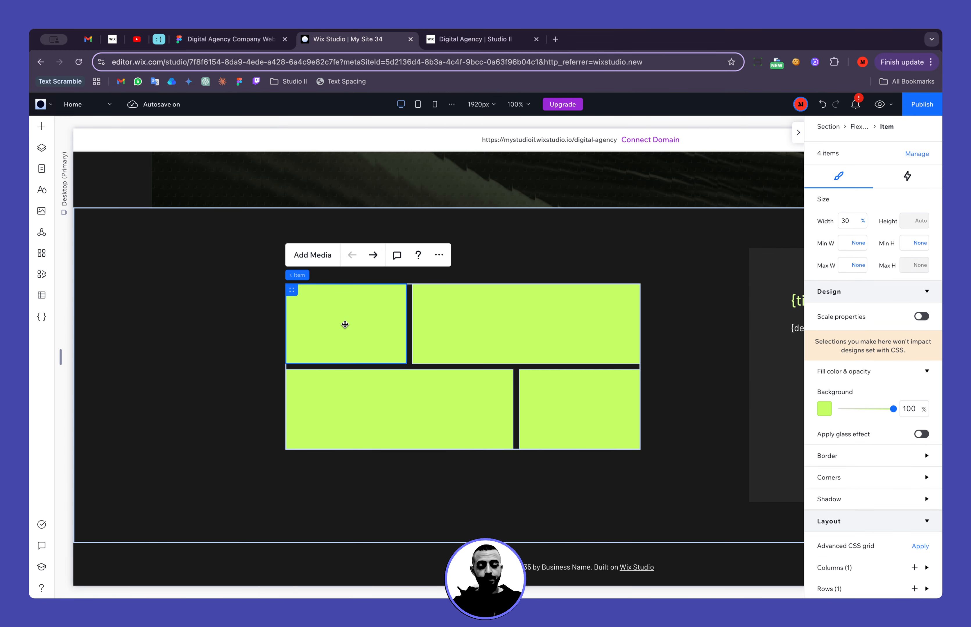
left_click(41, 126)
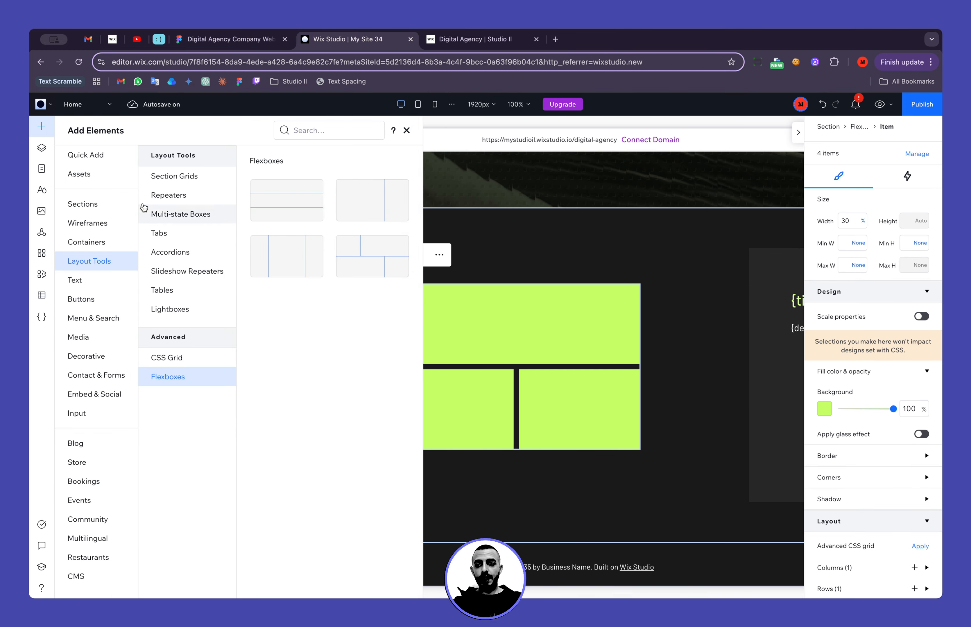
left_click(98, 156)
left_click_drag(176, 192, 389, 332)
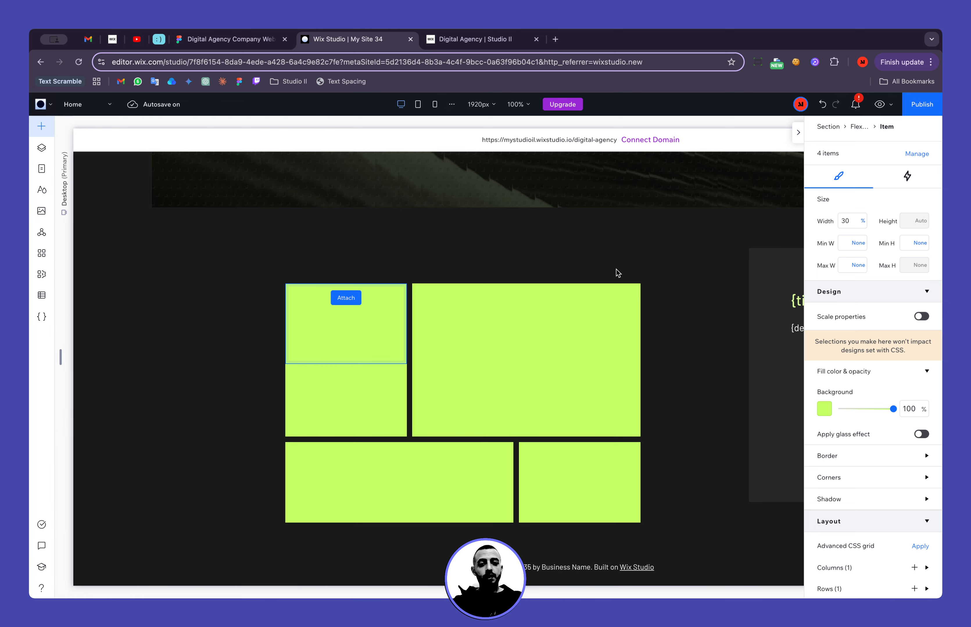
Set the image's width and height to 60 px and dock it to the center of its flexbox item.
left_click(856, 224)
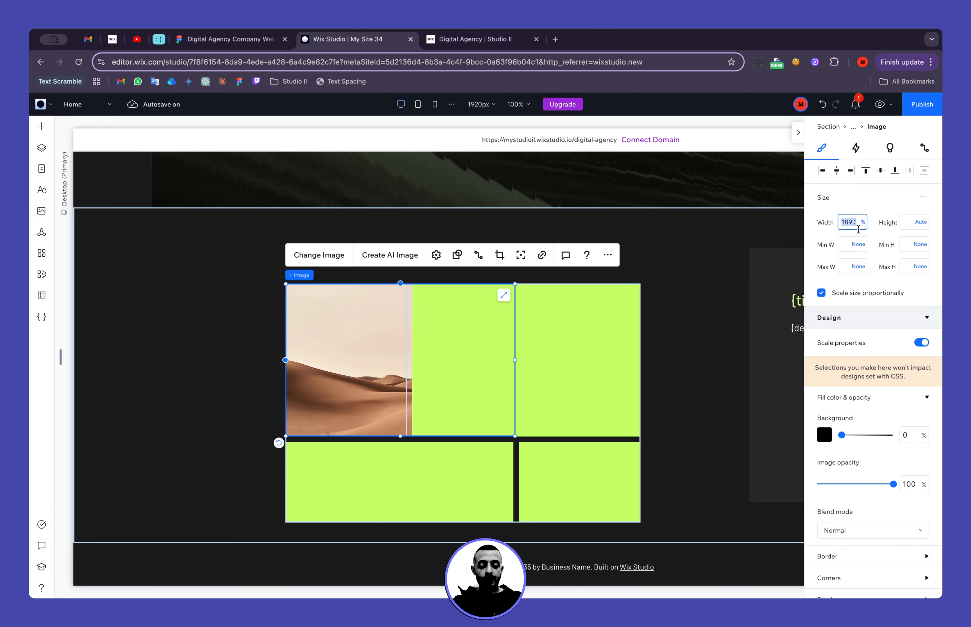
type("60px")
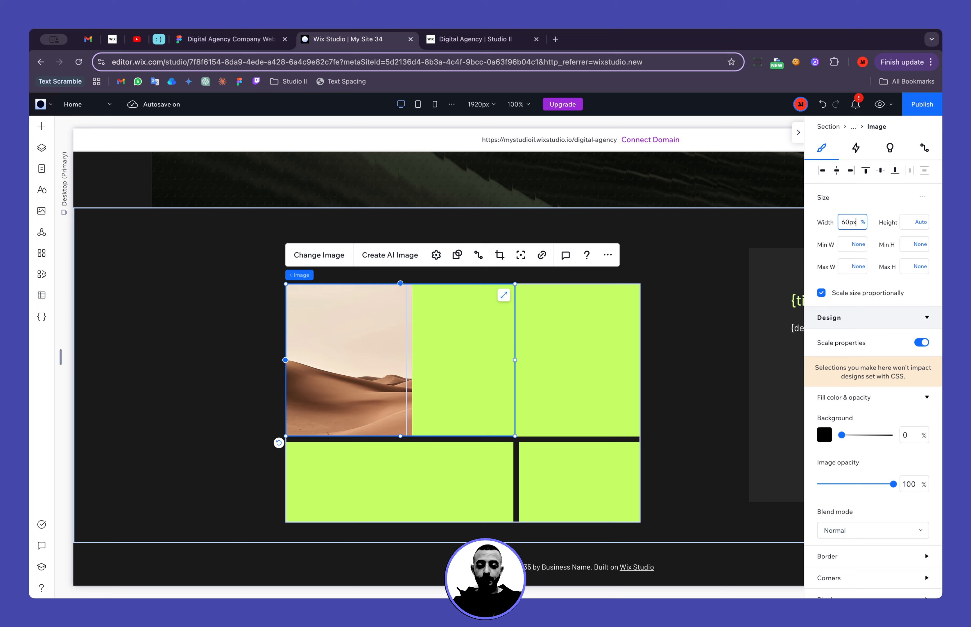
key("Tab")
type("60p")
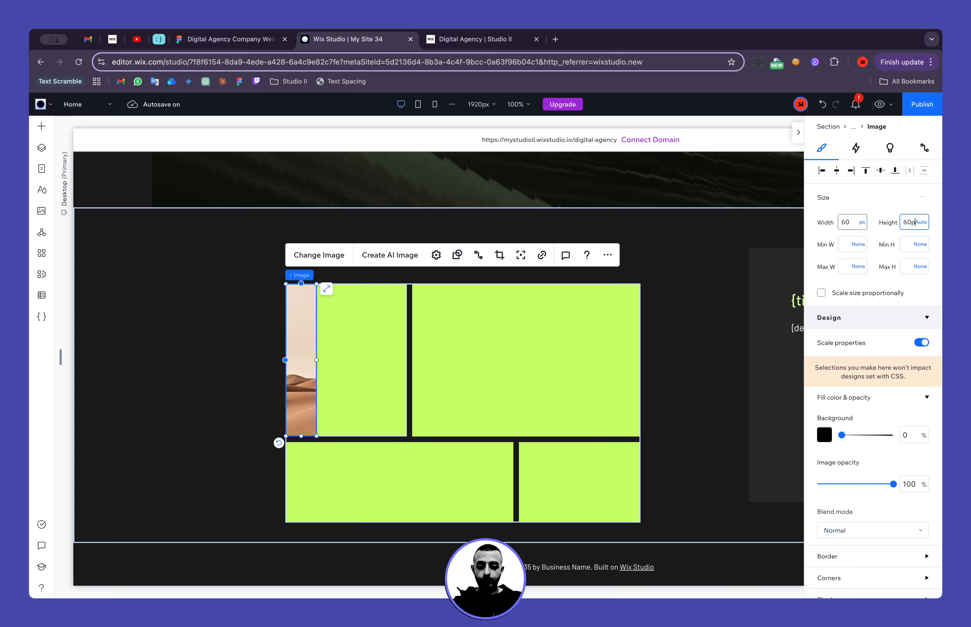
type("x")
key("Tab")
scroll(855, 431, "down", 7)
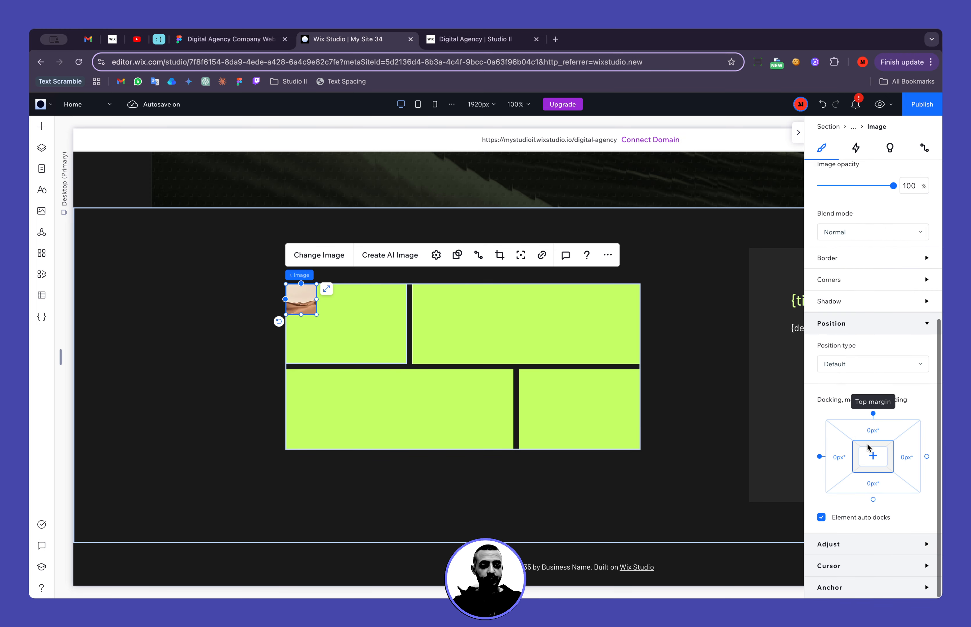
left_click(869, 450)
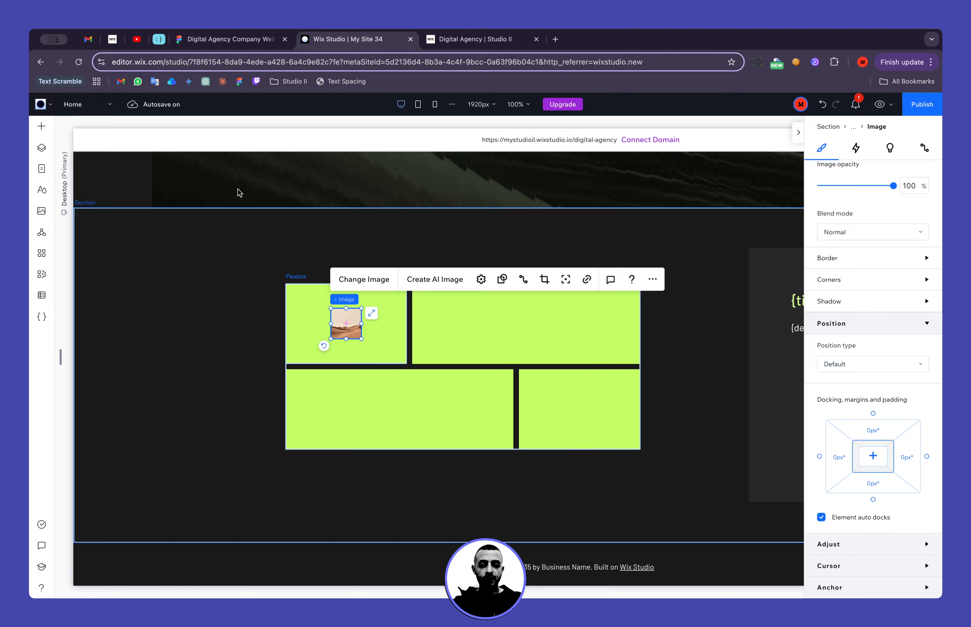
Switch to Figma, check the profile image's corner radius, and return to the image's design settings in Wix Studio.
left_click(228, 39)
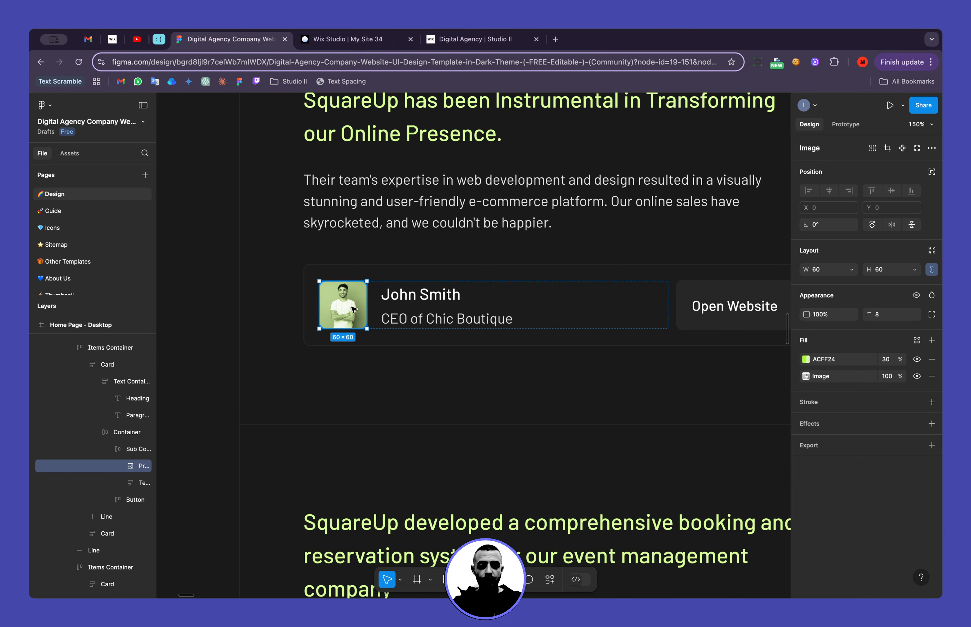
scroll(353, 309, "up", 10)
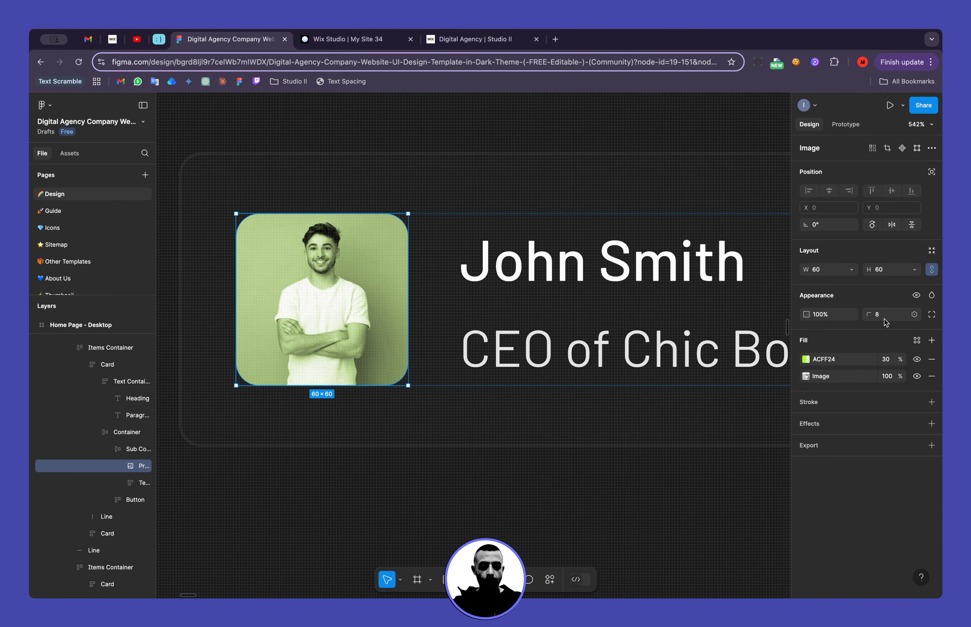
left_click(311, 40)
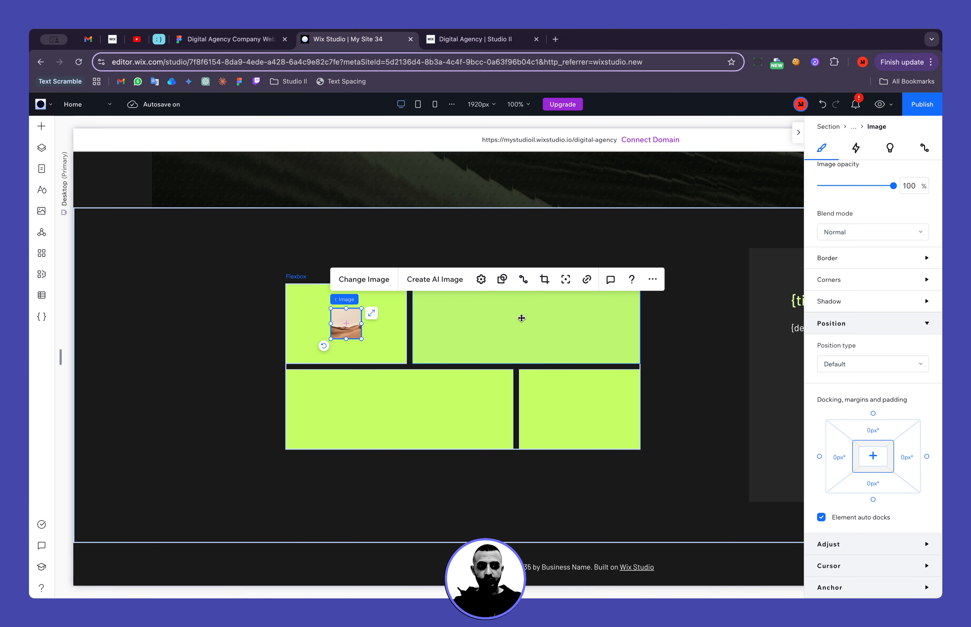
scroll(852, 294, "up", 5)
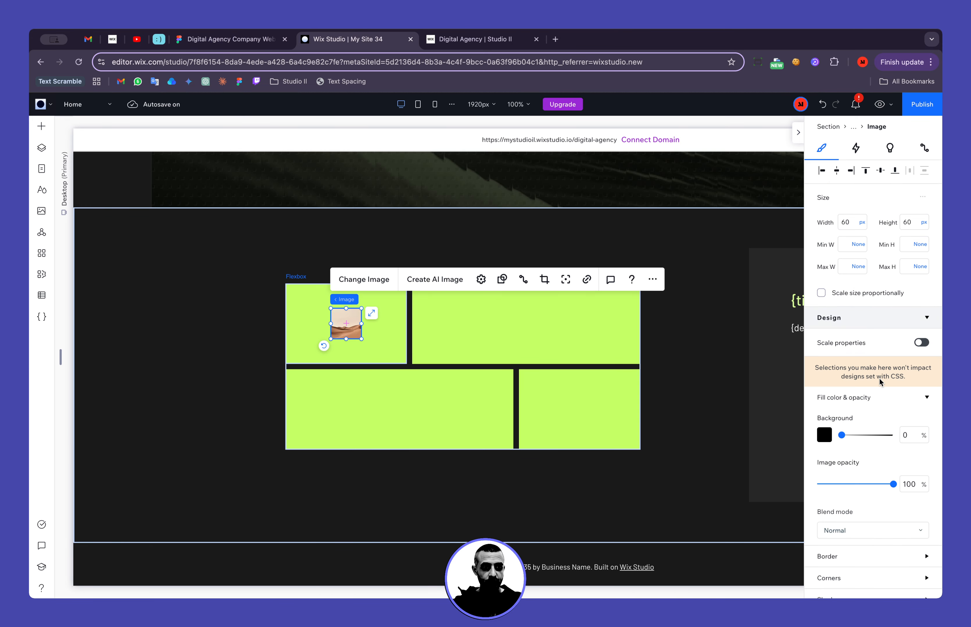
Set the image's corner radius to 8 px on all four corners.
scroll(879, 378, "down", 4)
left_click(851, 445)
scroll(840, 447, "down", 1)
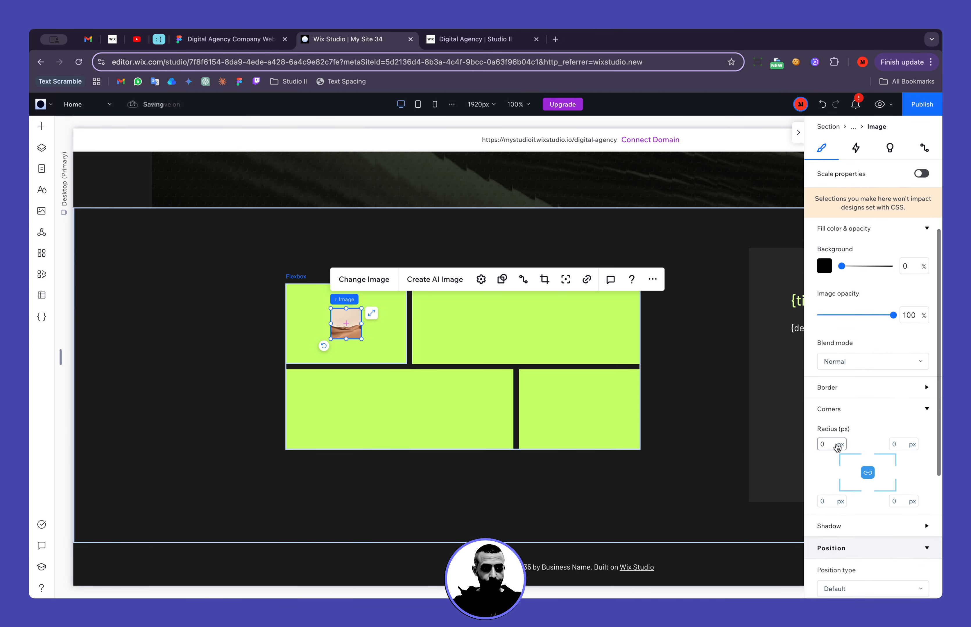
left_click(836, 445)
type("8")
key("Return")
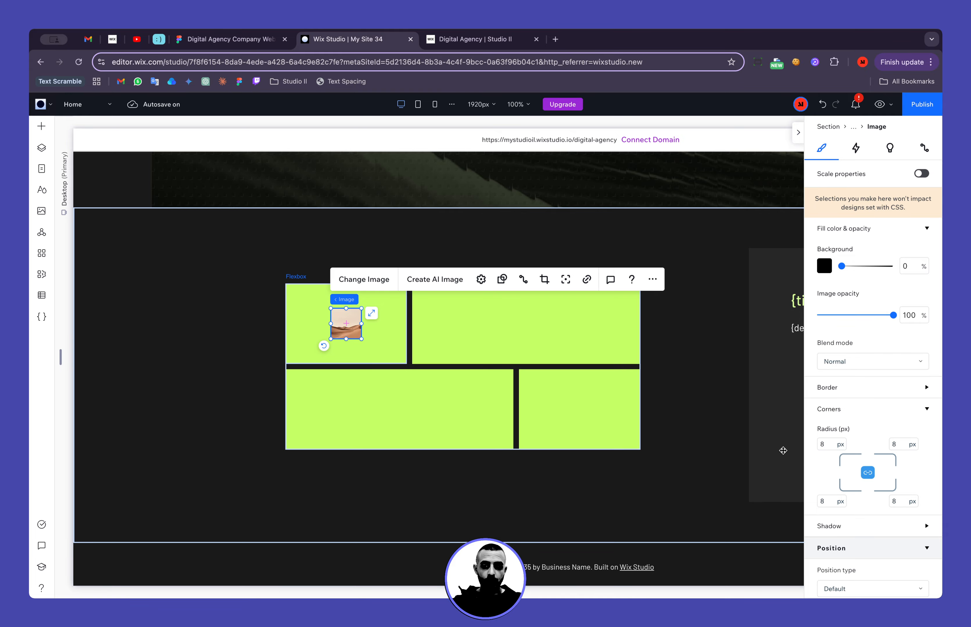
left_click(701, 427)
Examine the profile image's color overlay and image fill in Figma, and select the matching image in Wix Studio.
left_click(227, 39)
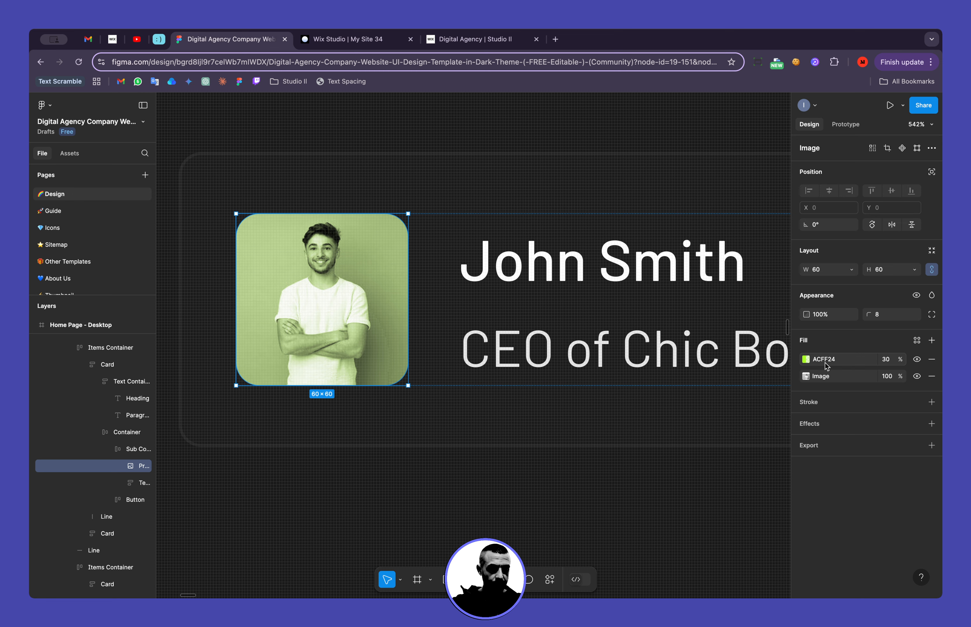
left_click(889, 362)
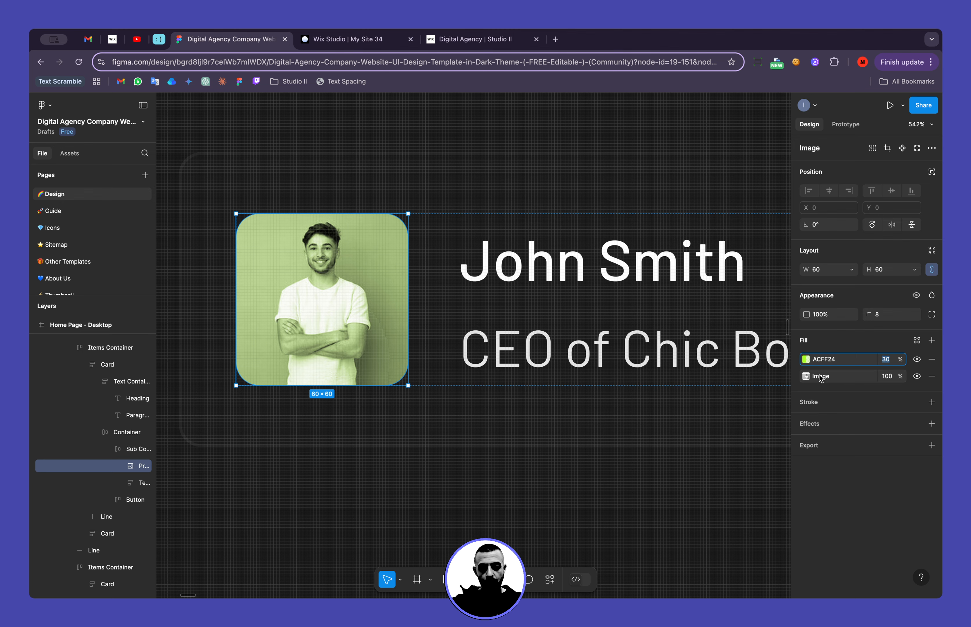
left_click(806, 377)
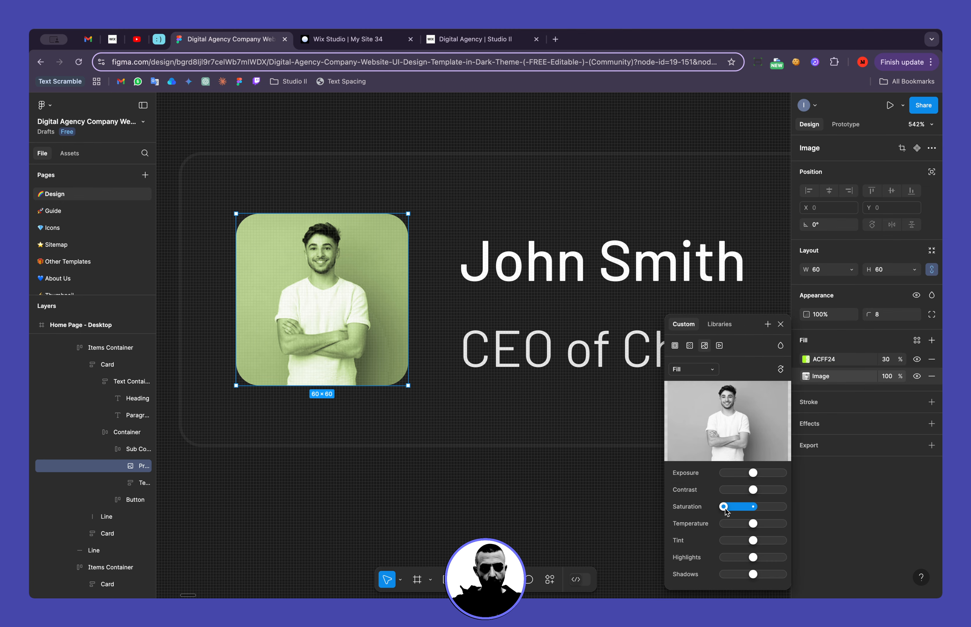
mouse_move(729, 425)
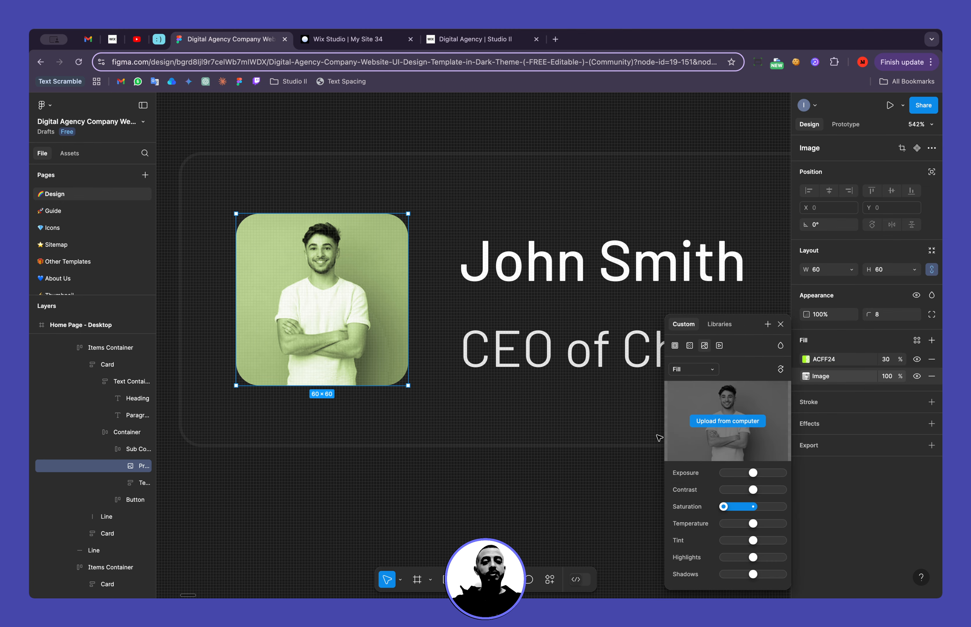
left_click(329, 44)
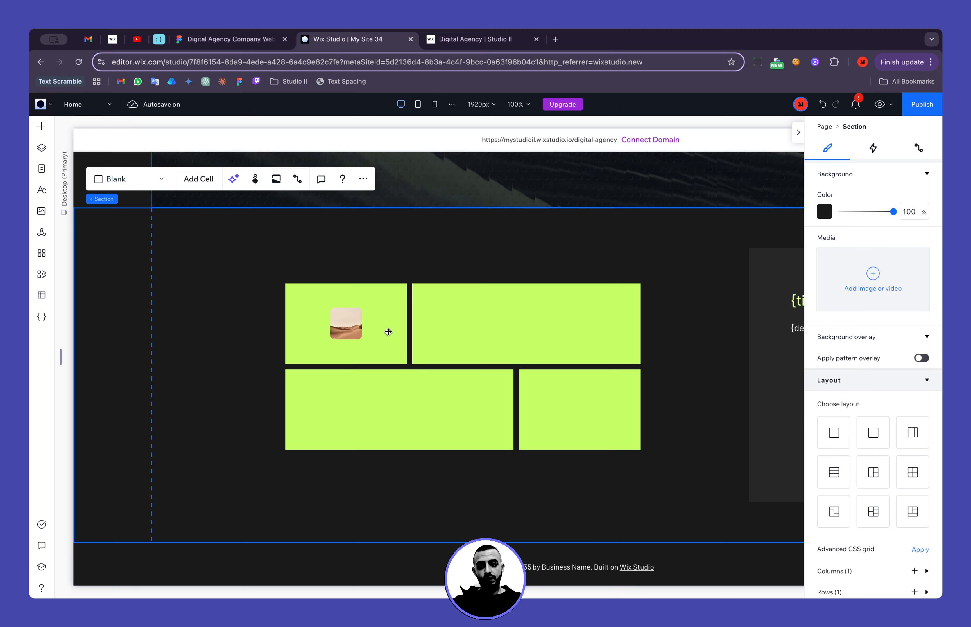
left_click(354, 327)
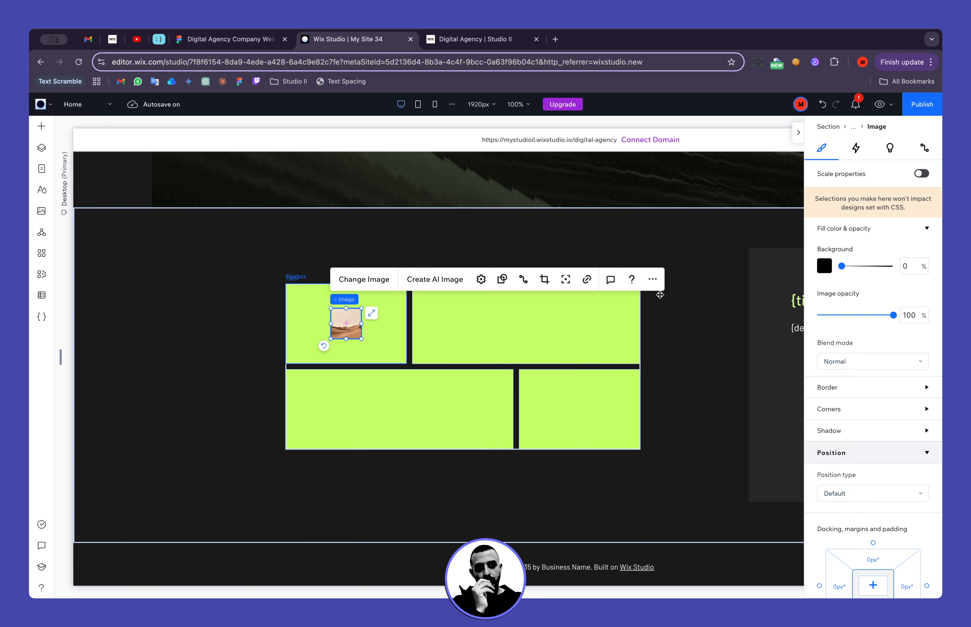
left_click(242, 39)
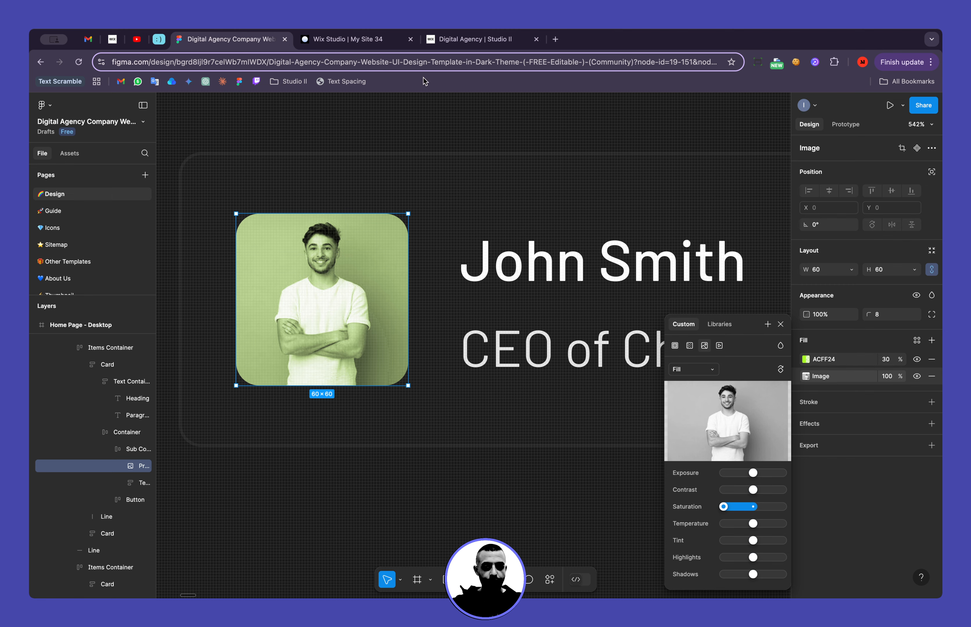
left_click(367, 39)
Try a bright green theme color as the image's background with the image opacity lowered to 70%.
left_click(824, 265)
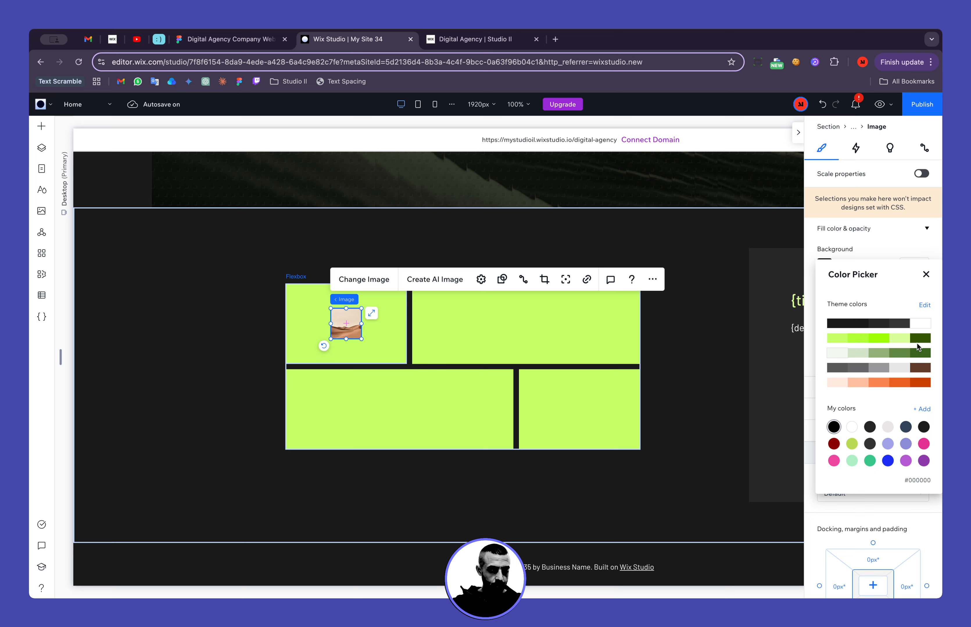
left_click(883, 338)
left_click(925, 275)
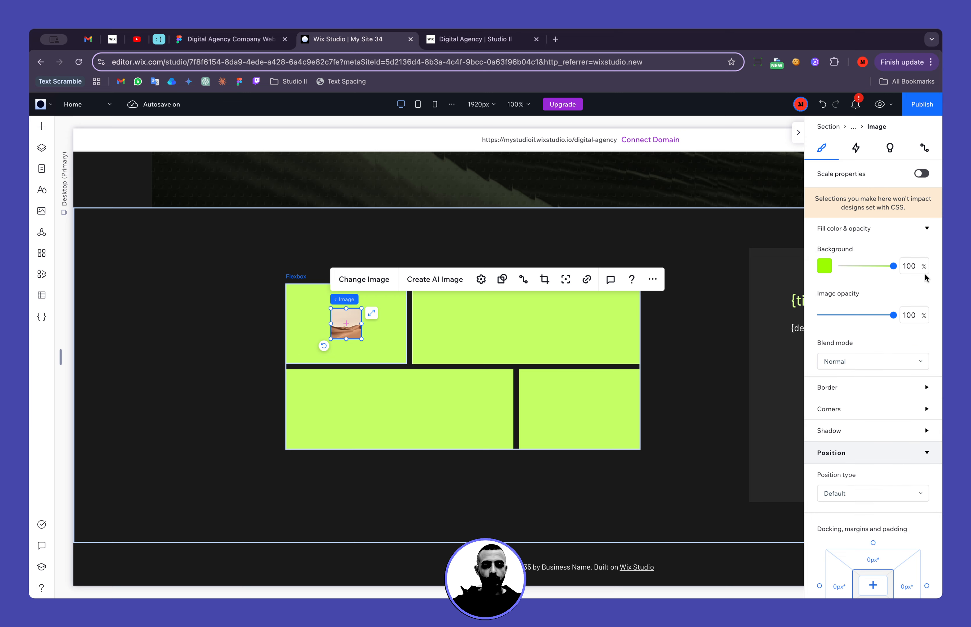
left_click_drag(893, 315, 870, 321)
left_click(719, 422)
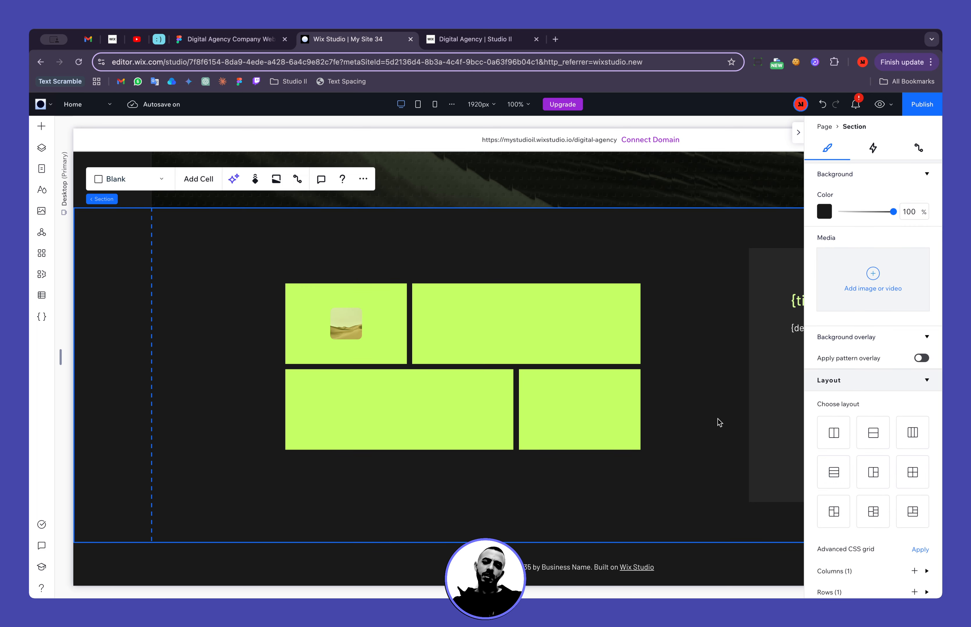
Restore the image opacity to 100% and set its background opacity to 0%.
left_click(348, 327)
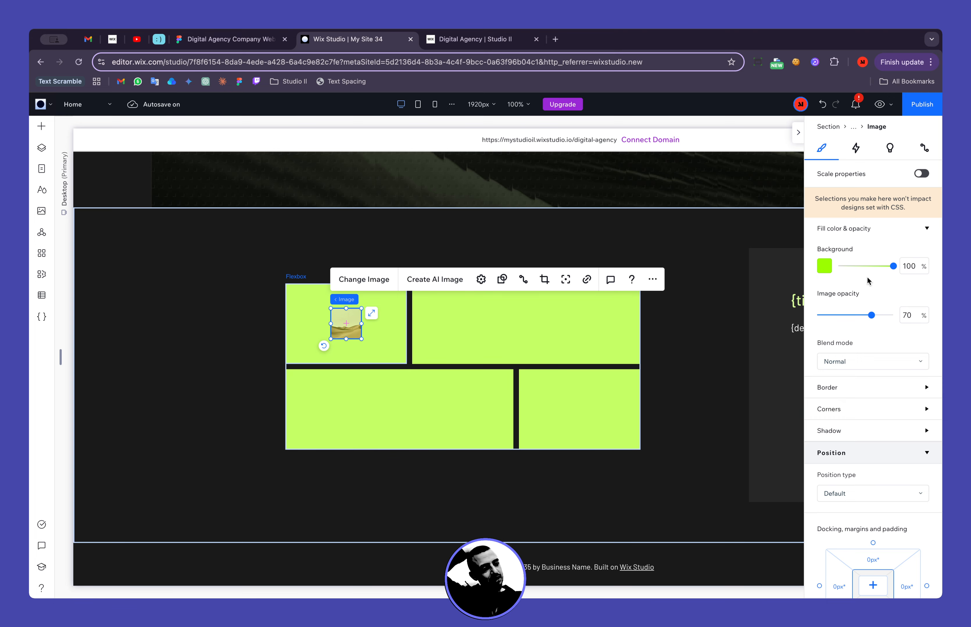
left_click_drag(871, 316, 930, 317)
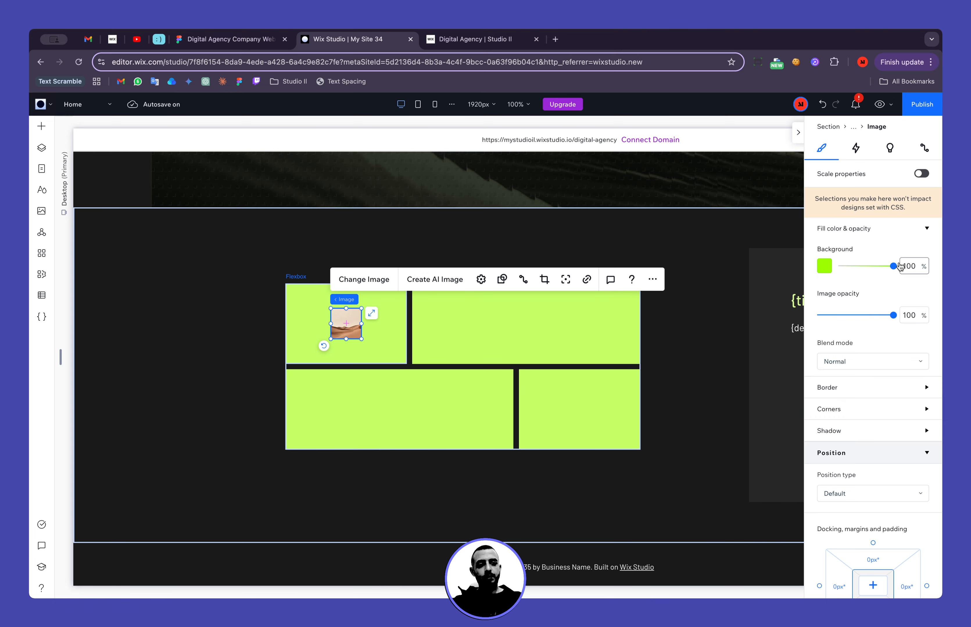
left_click(649, 346)
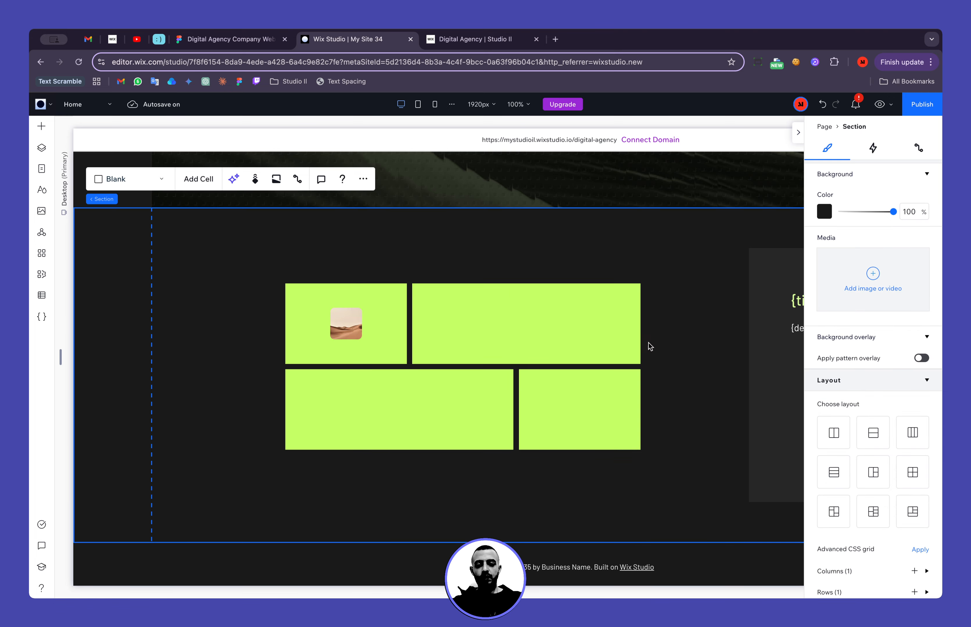
left_click(343, 333)
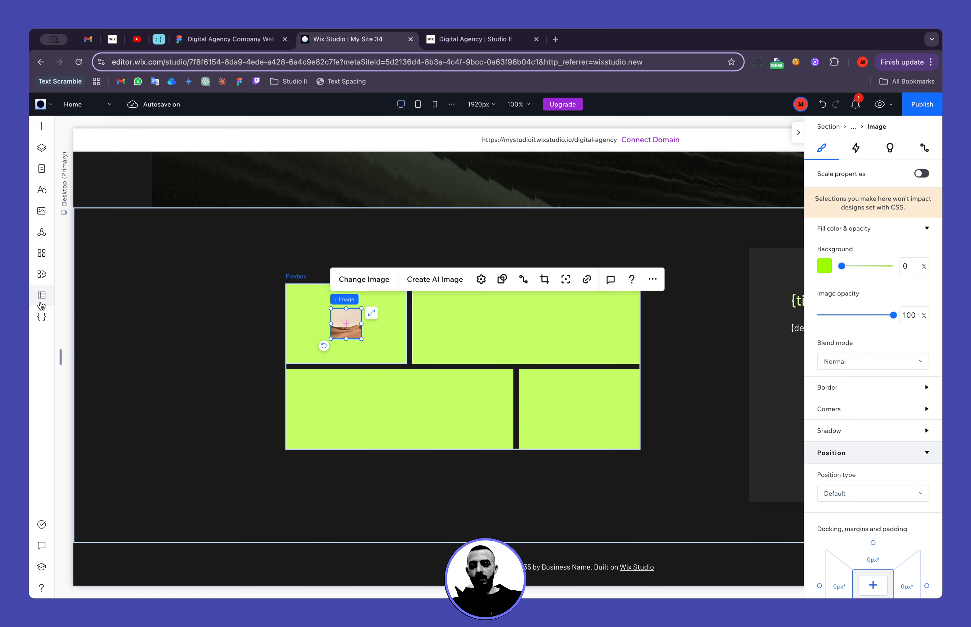
Open the page code editor and show the CSS classes of the selected image.
left_click(42, 318)
left_click(201, 419)
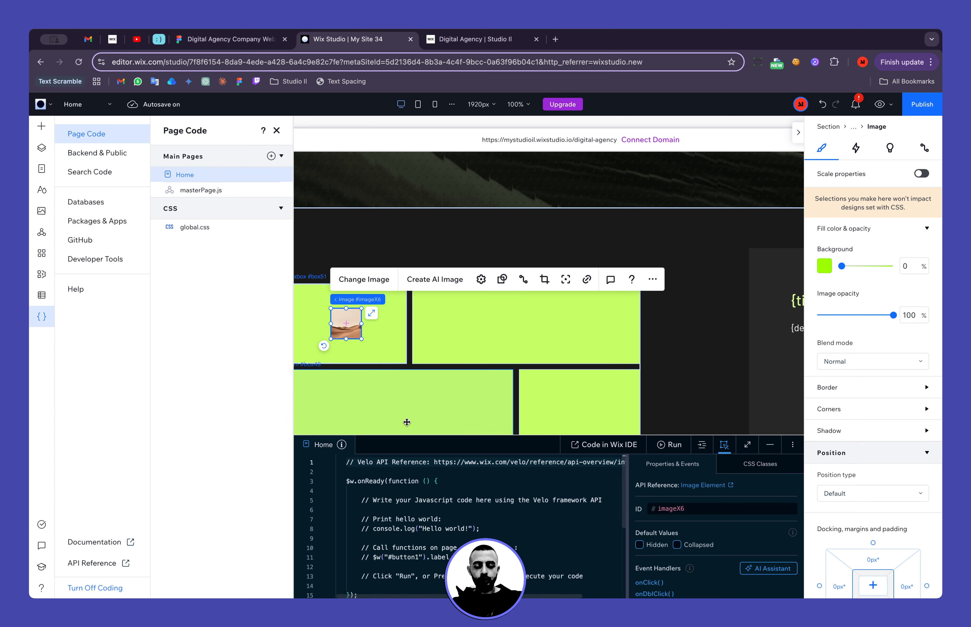
left_click(747, 470)
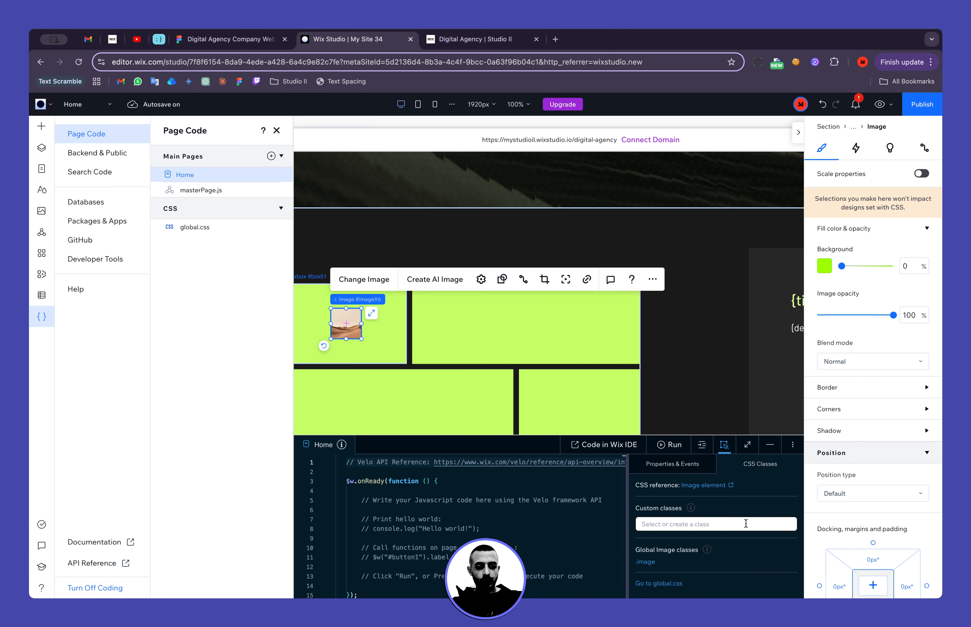
Search Google for "testemonials" in a new browser tab.
left_click(259, 46)
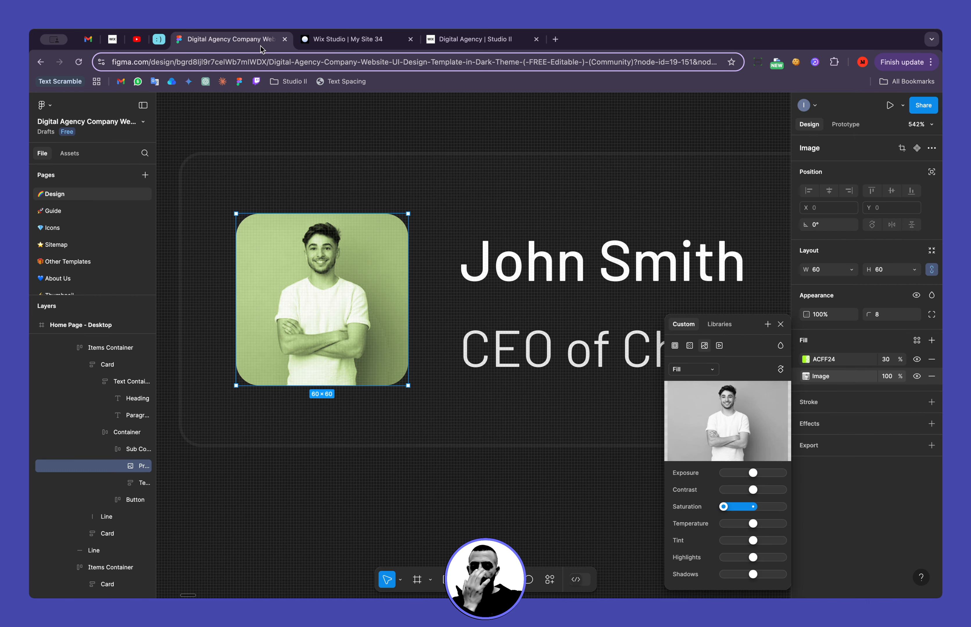
left_click(555, 39)
left_click(558, 62)
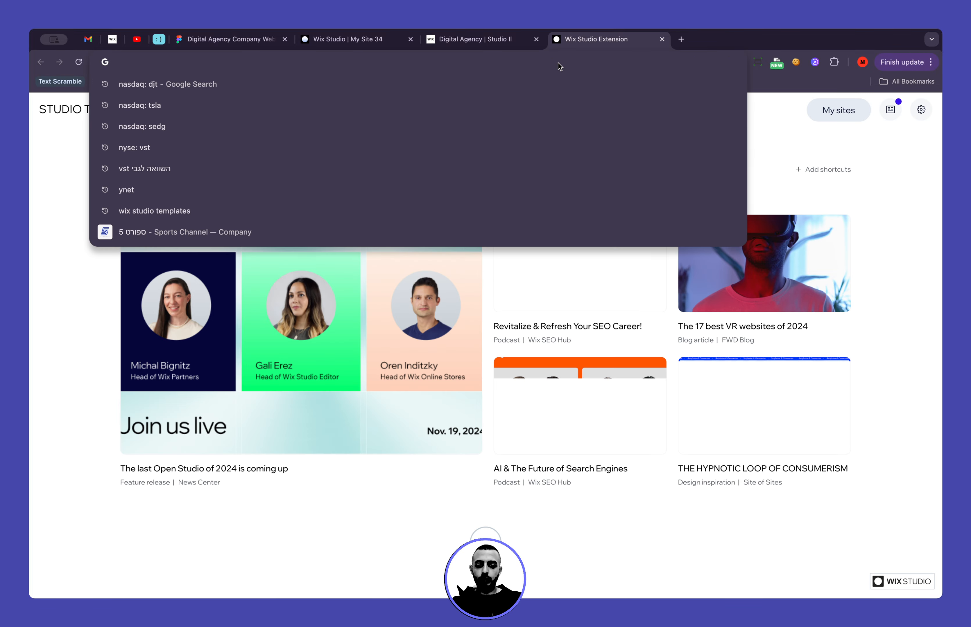
type("testem")
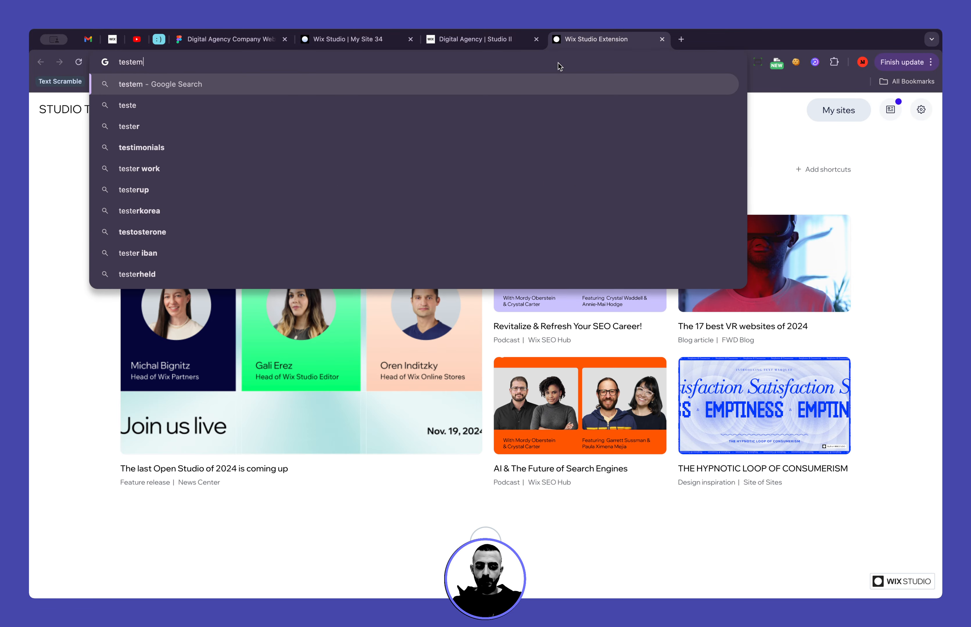
type("onials")
key("Return")
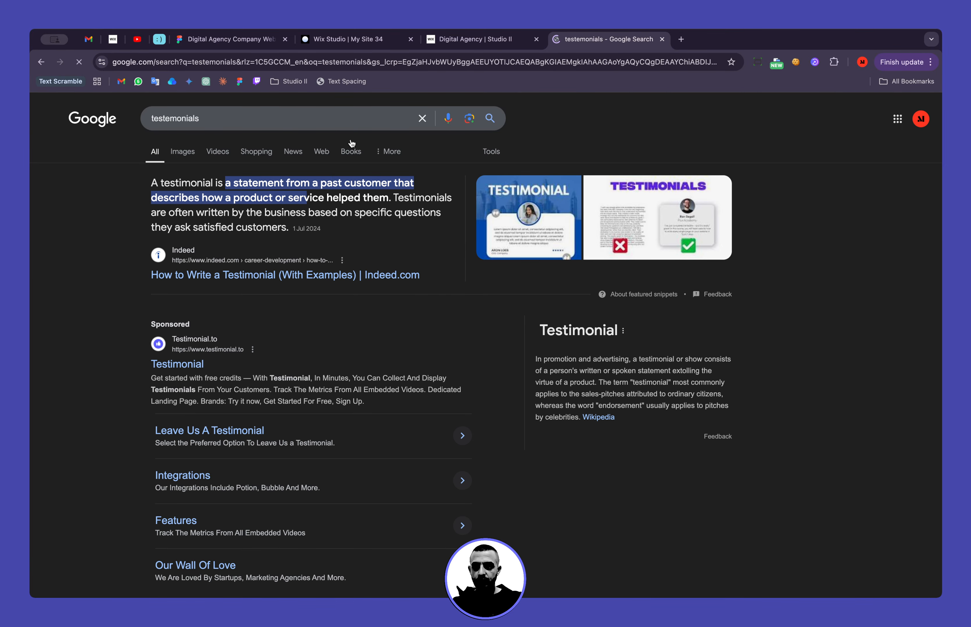
Copy the word "testemonials" from the search query and close the search tab.
left_click(227, 119)
double_click(227, 119)
key("super+c")
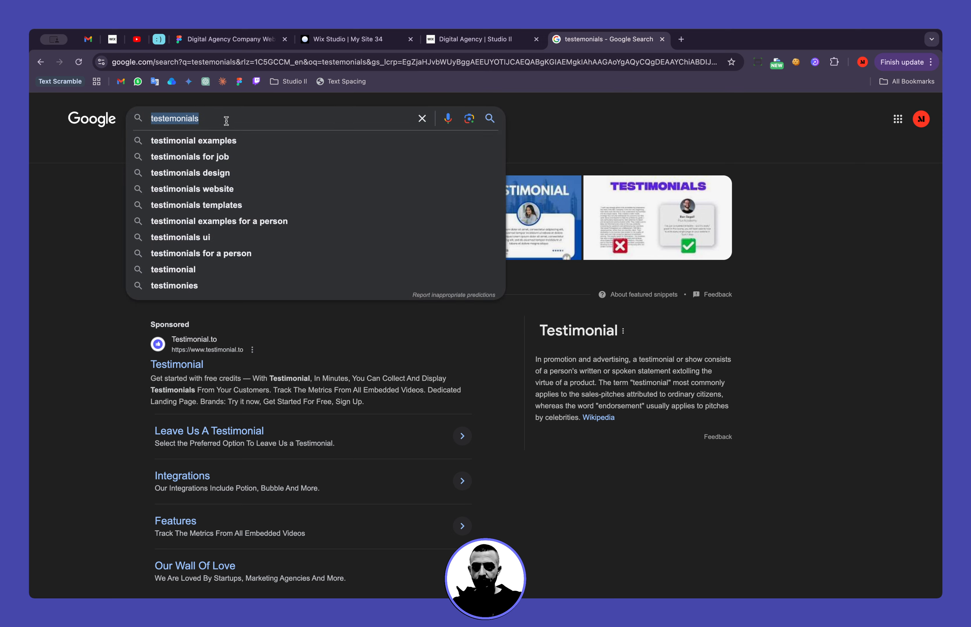
left_click(57, 225)
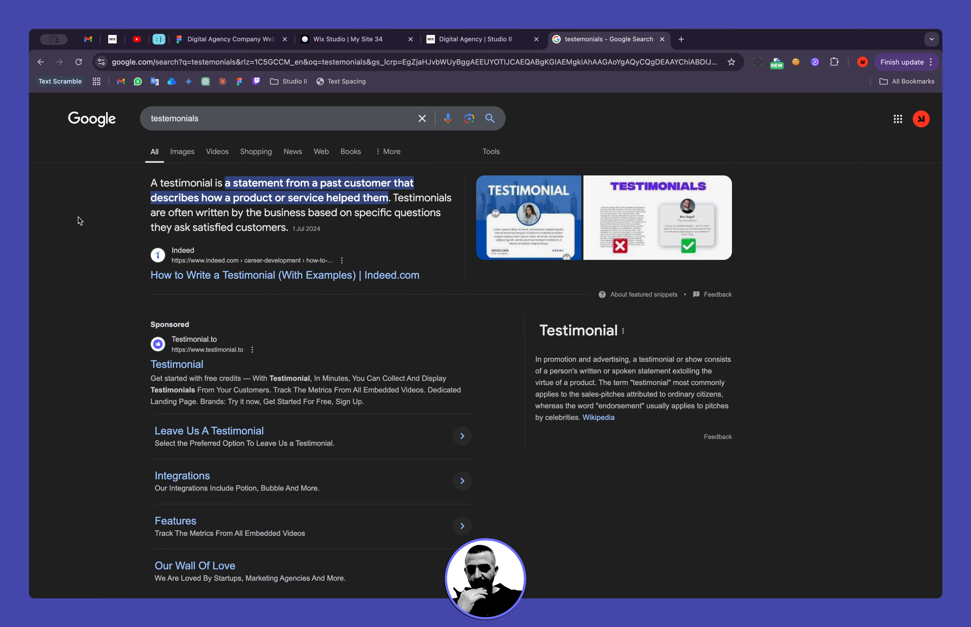
left_click(662, 39)
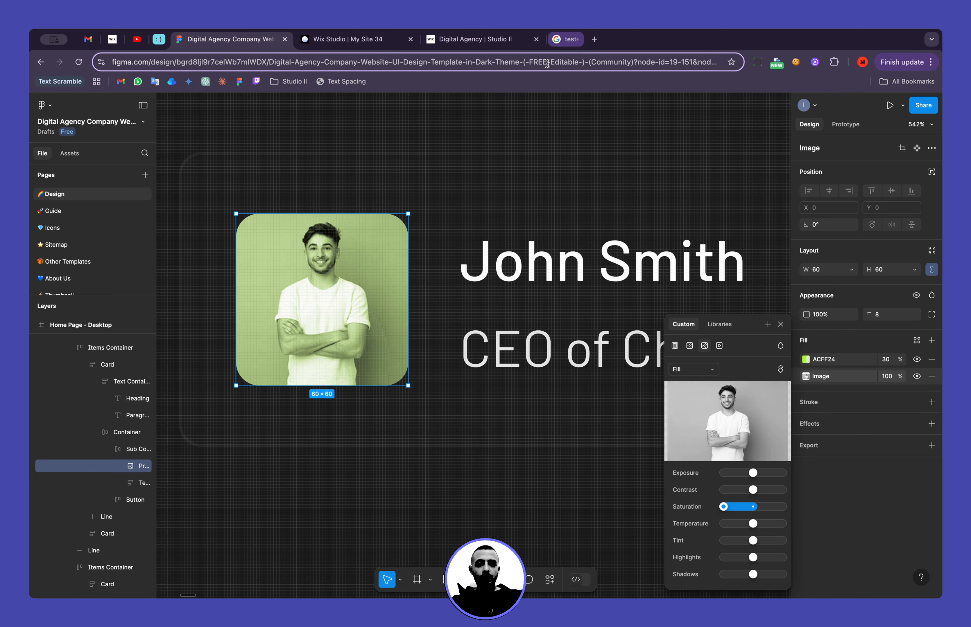
Return to Wix Studio and close the Page Code file list while keeping the image's CSS classes open.
left_click(319, 42)
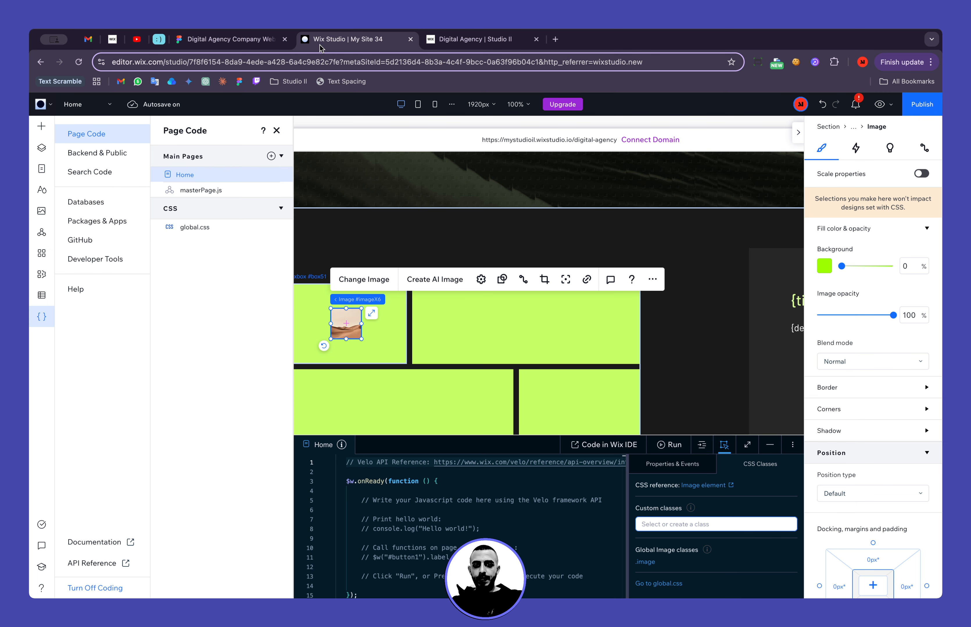
left_click(681, 525)
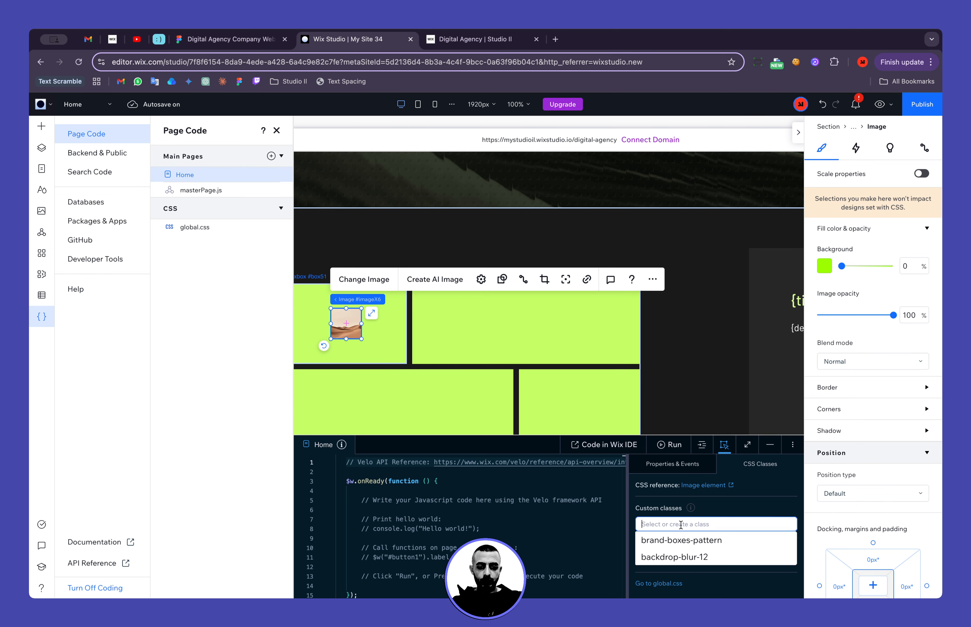
left_click(276, 130)
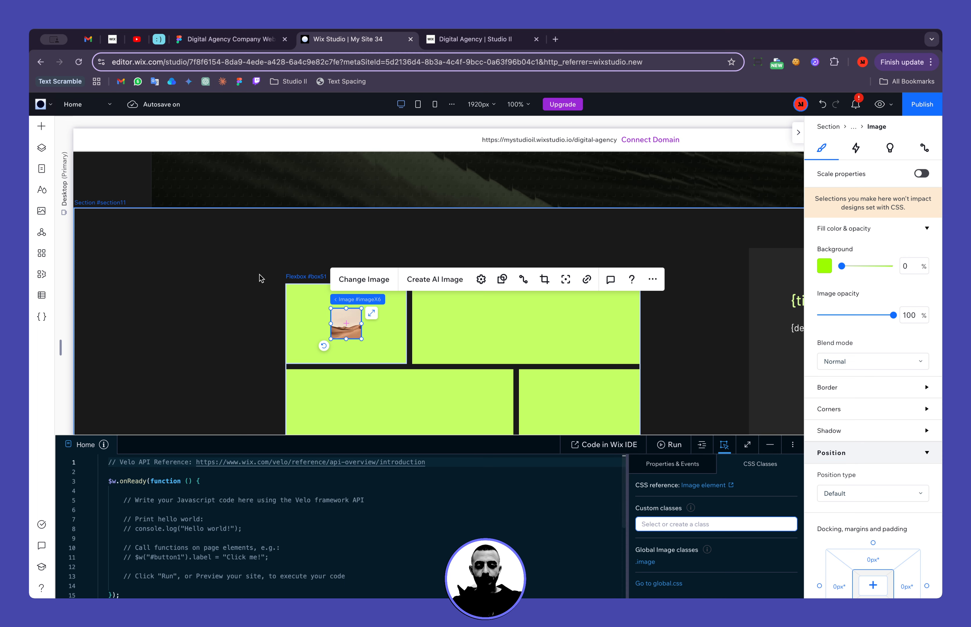
scroll(260, 275, "up", 2)
scroll(259, 274, "down", 3)
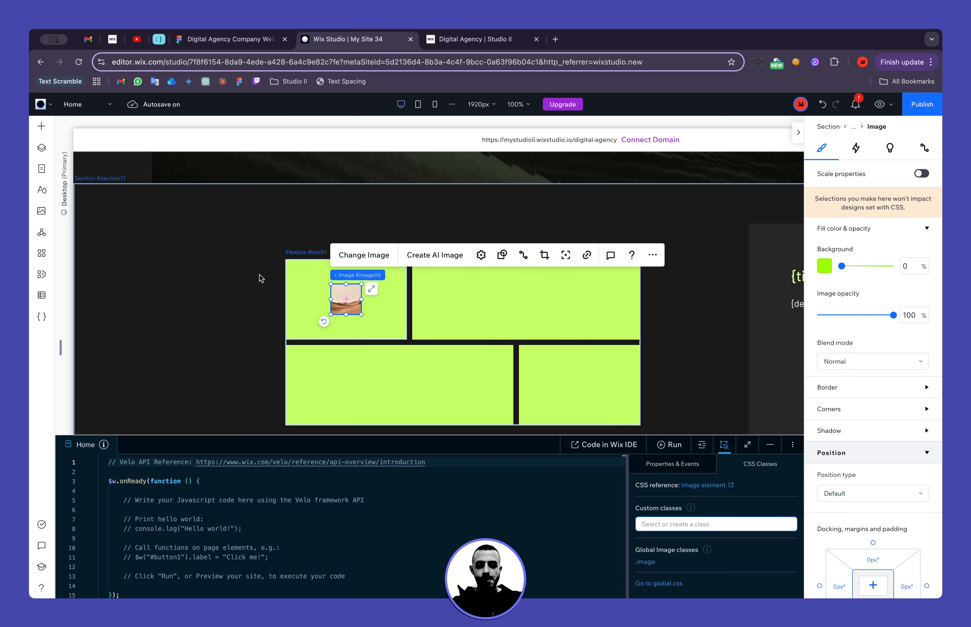
Try "testemonials" as a custom CSS class on the image and remove it again.
left_click(665, 526)
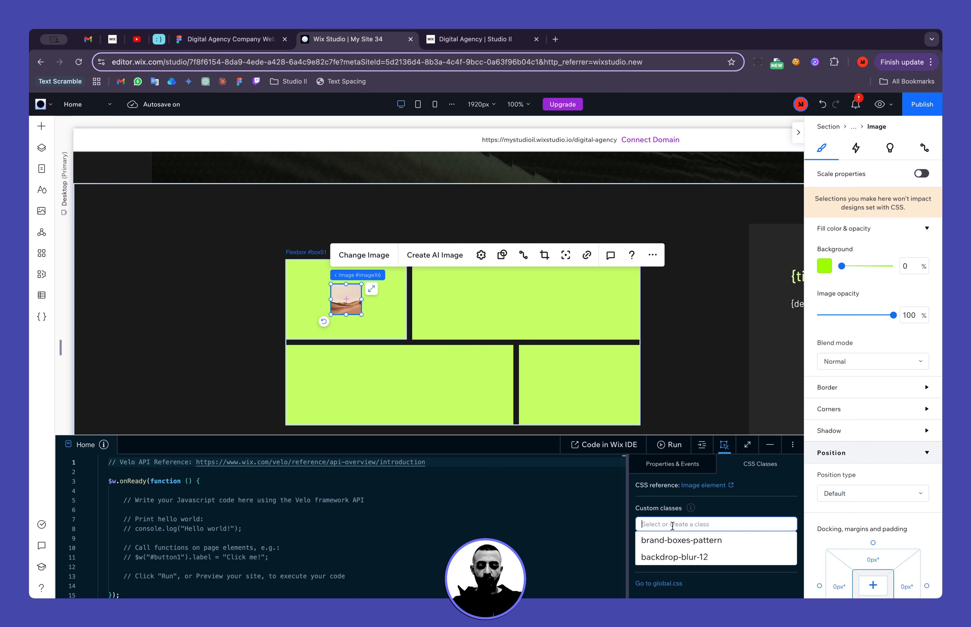
key("super+v")
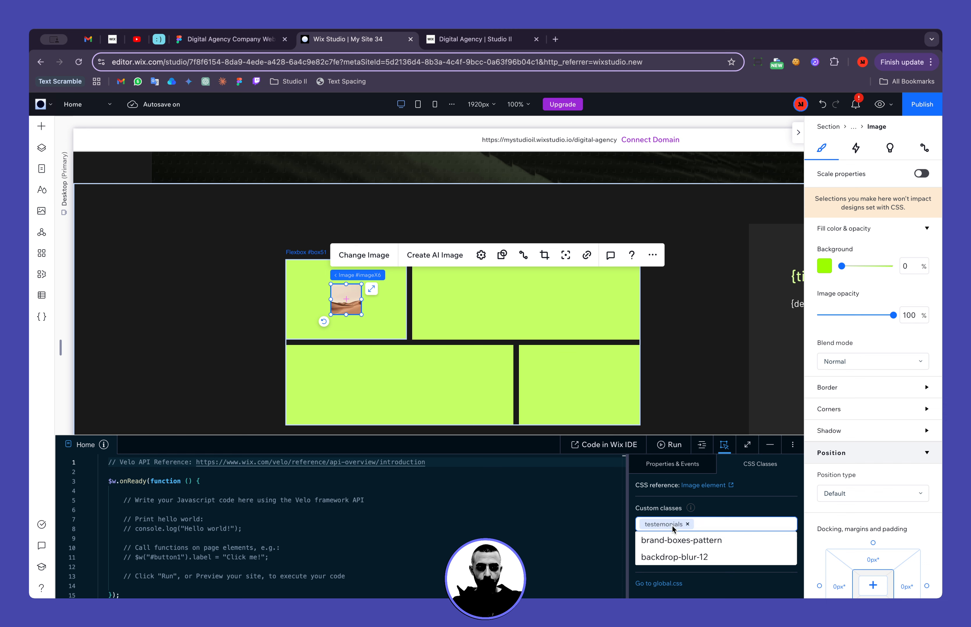
left_click(687, 524)
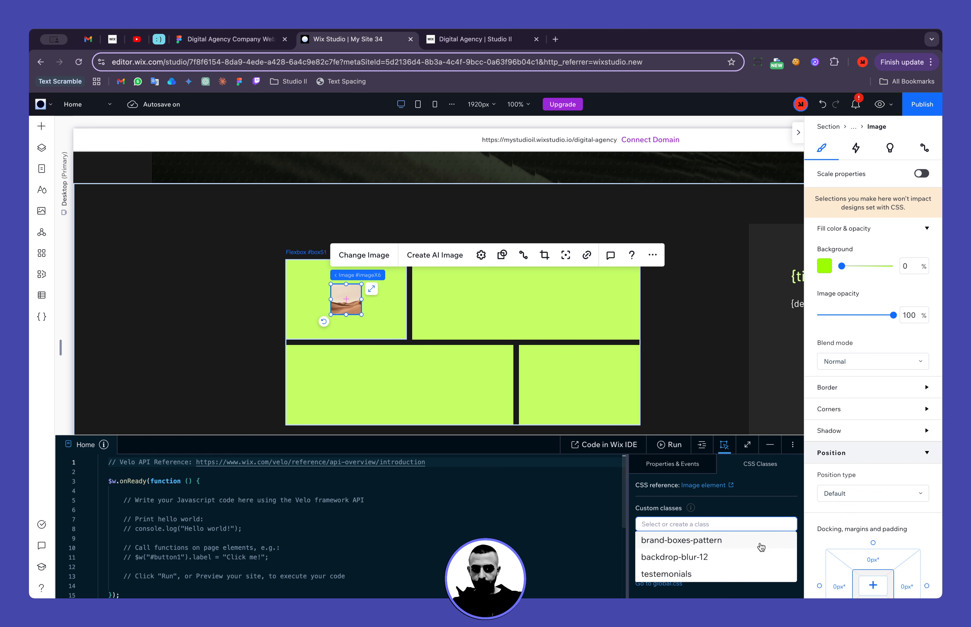
left_click(732, 508)
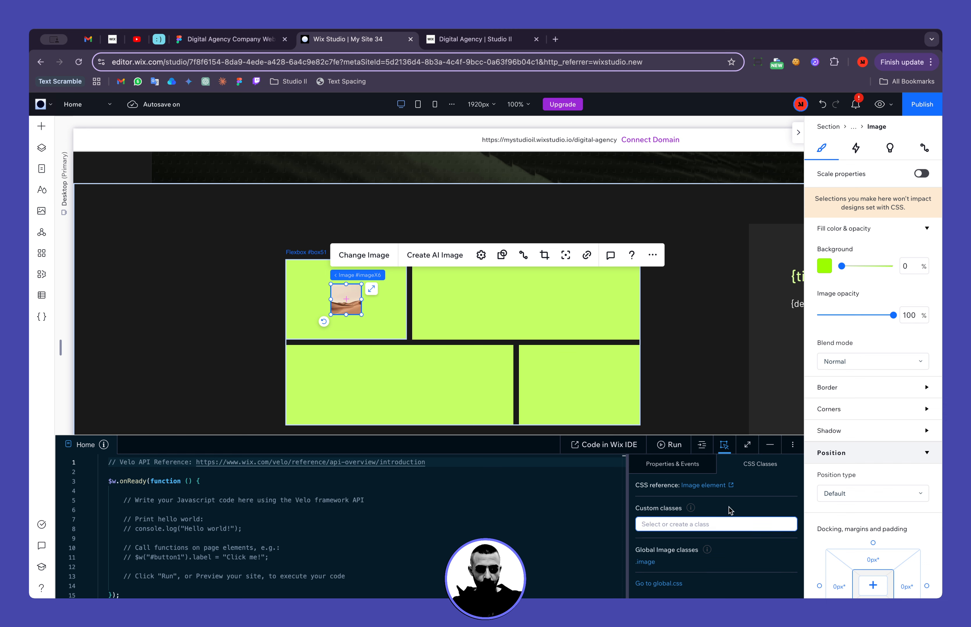
Open global.css and add an empty .testemonials-profile-image rule below the .brand-boxes-pattern rule.
left_click(654, 584)
key("Return")
key("Return")
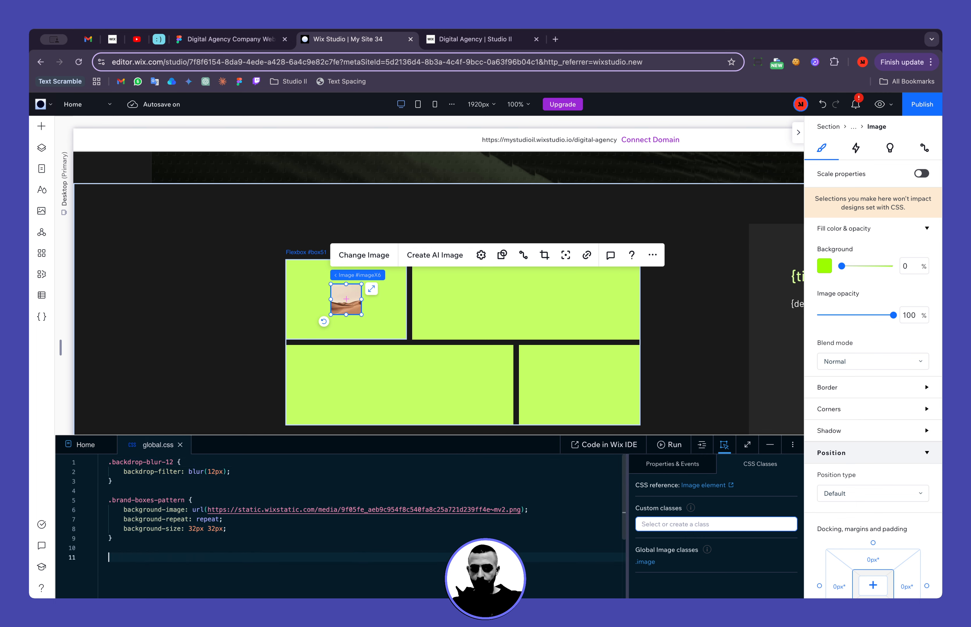
type(".testemonials-profile-image {")
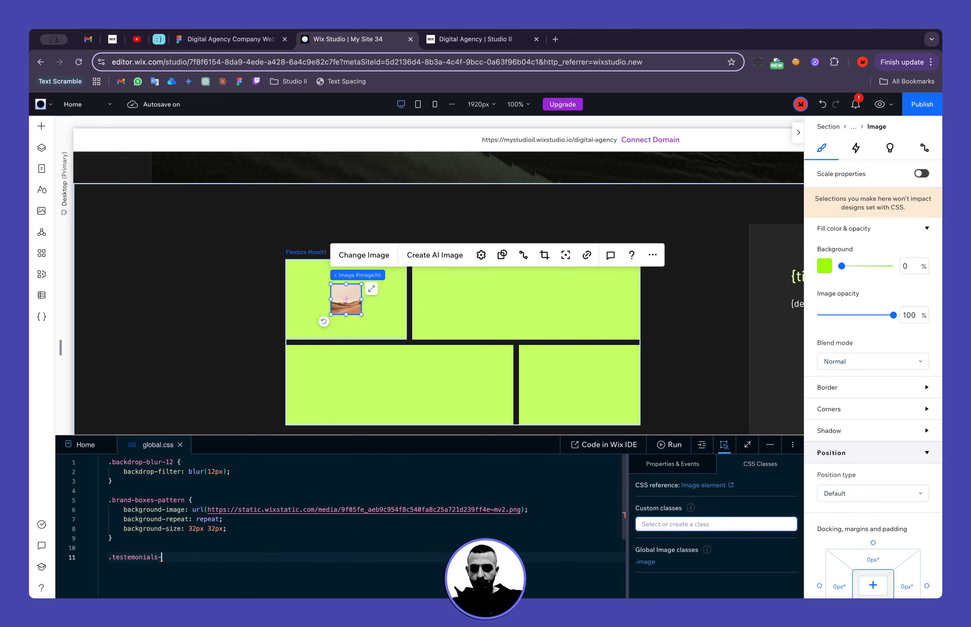
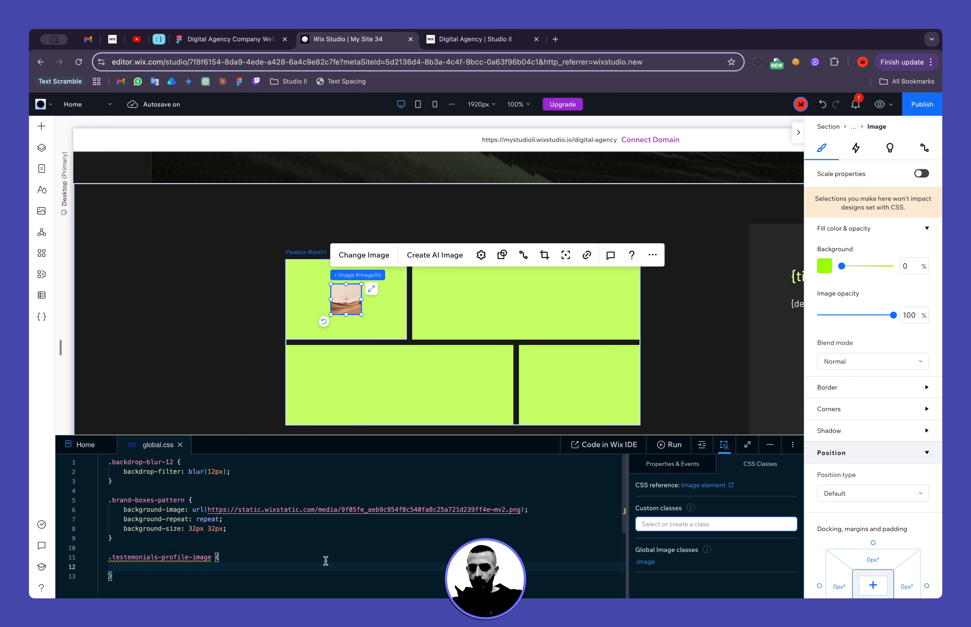
key("Return")
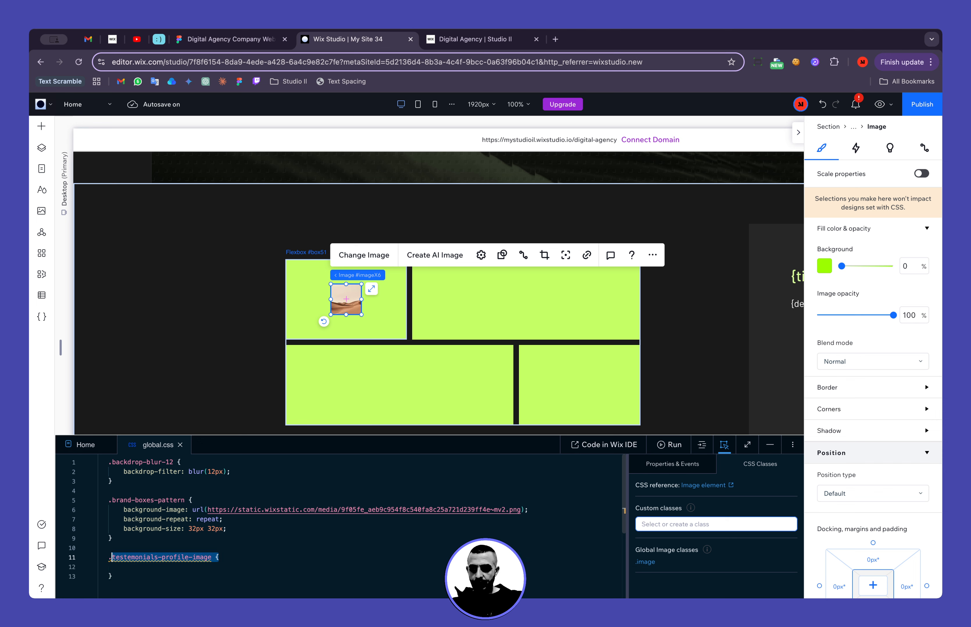
Copy the testemonials-profile-image selector from global.css and assign it to the image as a custom class.
left_click(689, 524)
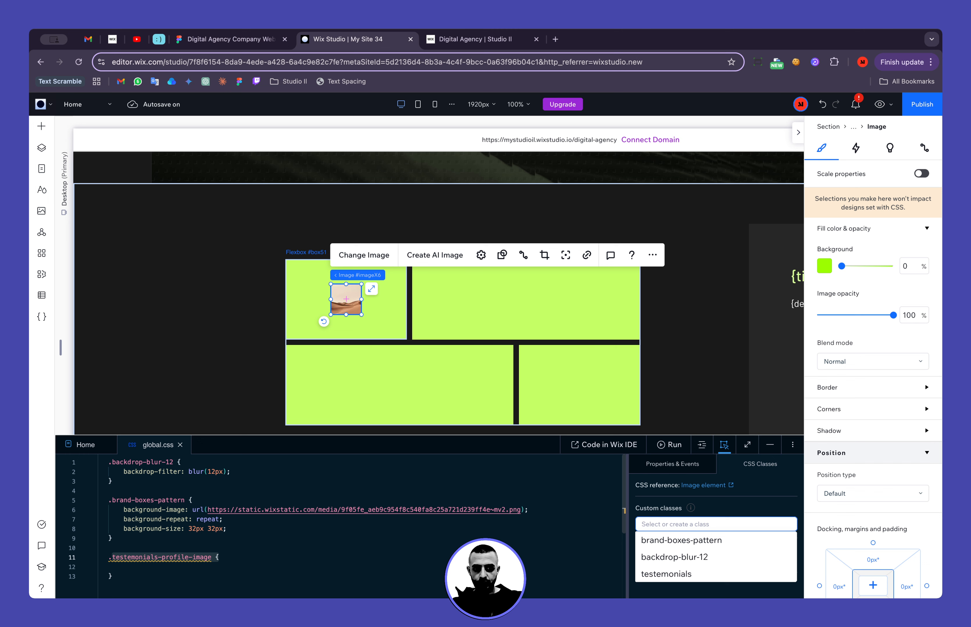
double_click(206, 556)
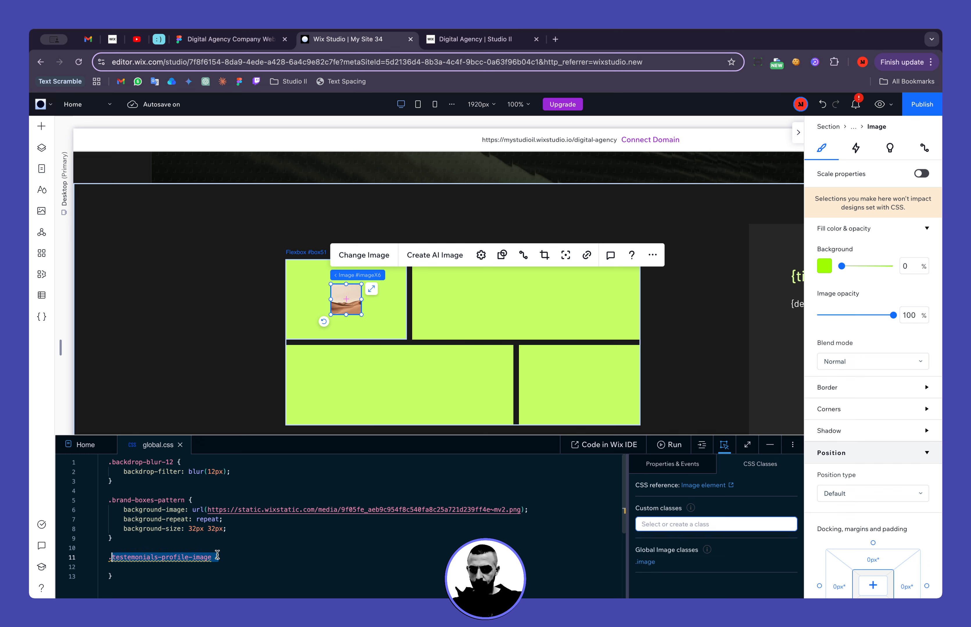
left_click(111, 557)
left_click_drag(108, 557, 211, 557)
key("ctrl+c")
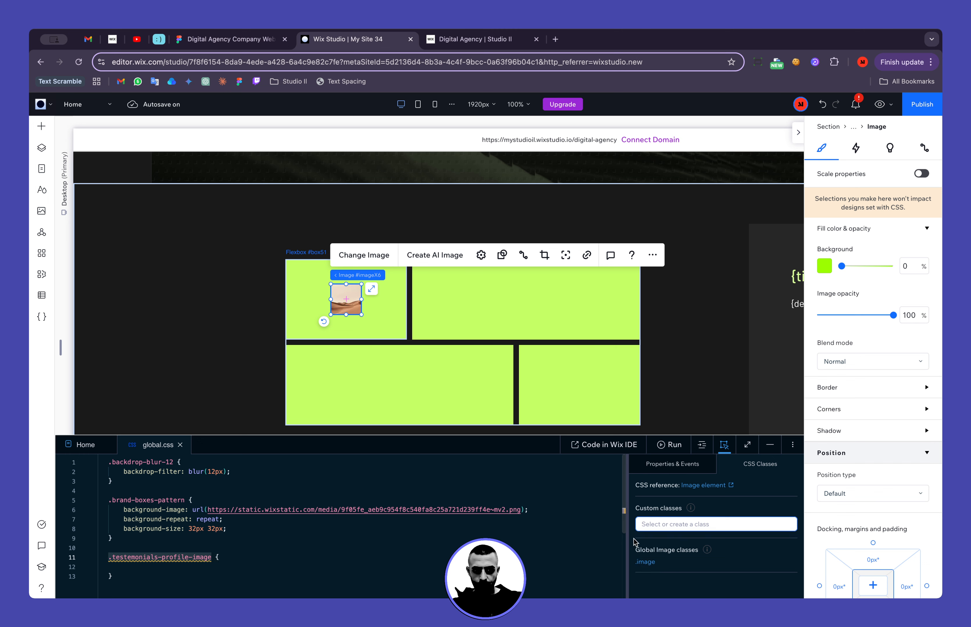
left_click(662, 523)
key("ctrl+v")
key("Return")
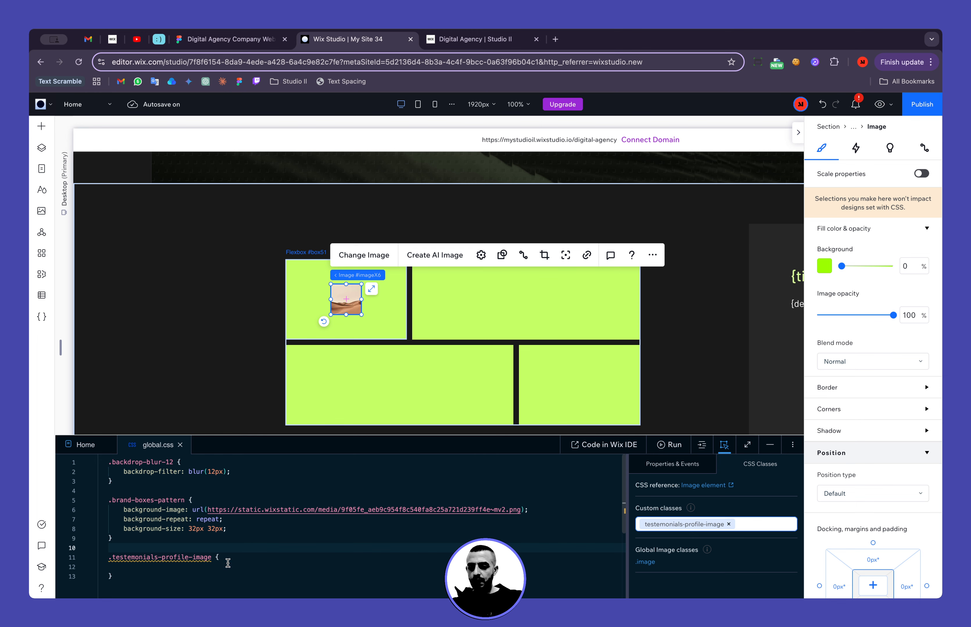
Add filter: saturate(0); to the .testemonials-profile-image rule and insert an empty line above that declaration.
left_click(245, 565)
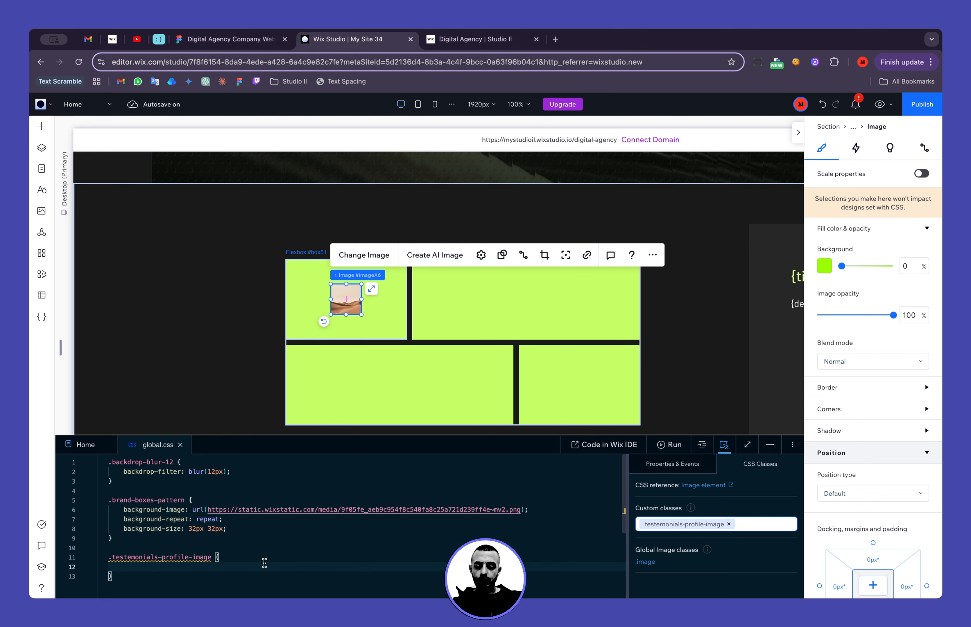
type("filt")
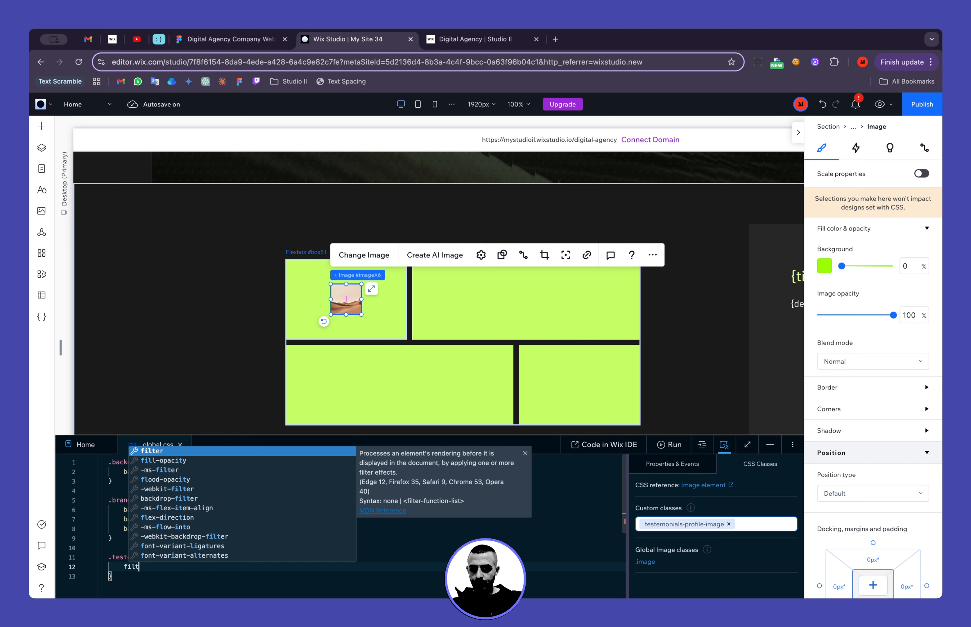
key("Return")
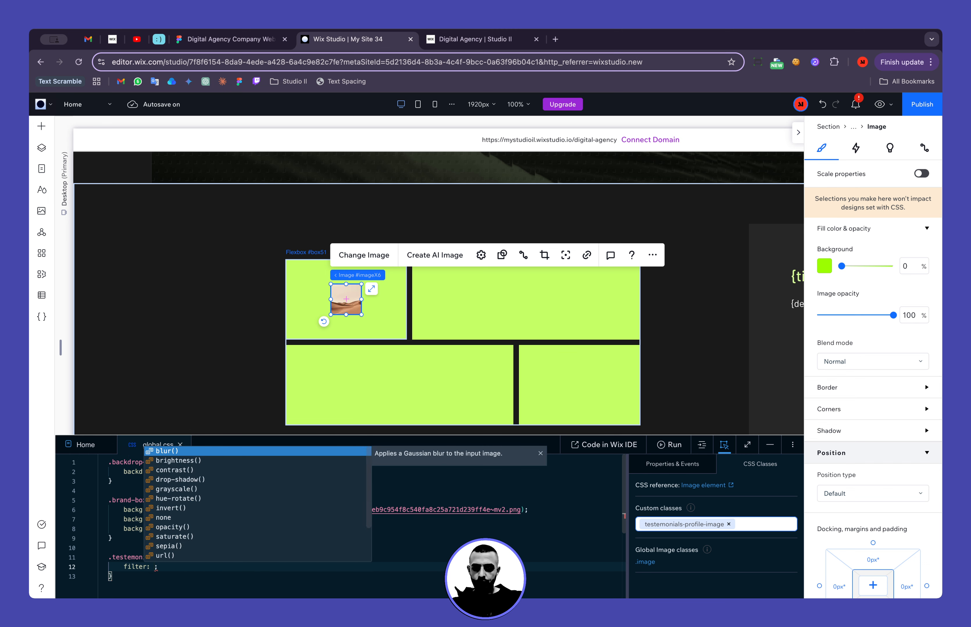
type("st")
key("Return")
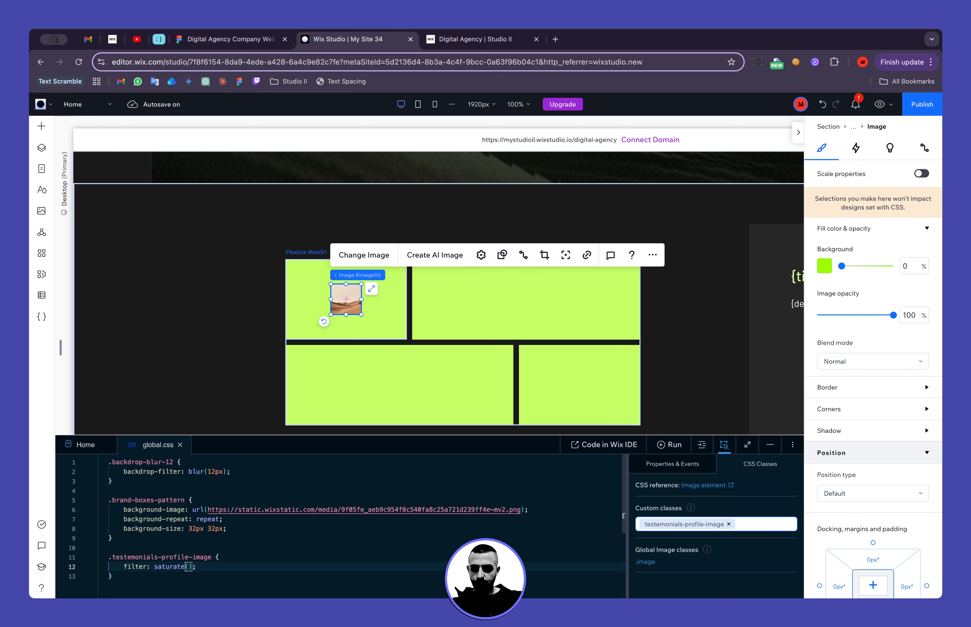
type("0")
left_click(295, 571)
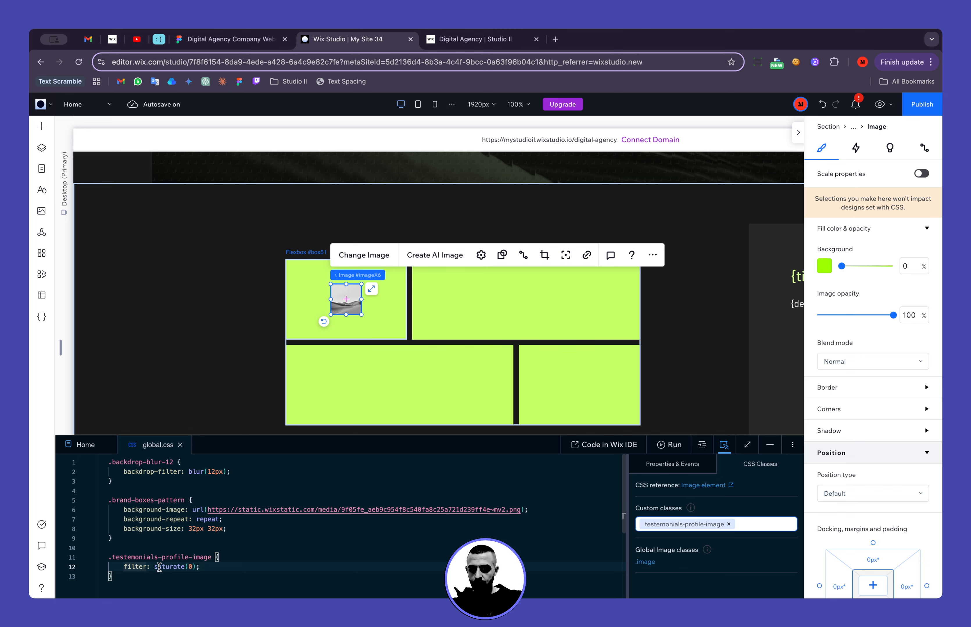
left_click(248, 557)
key("Return")
type("--")
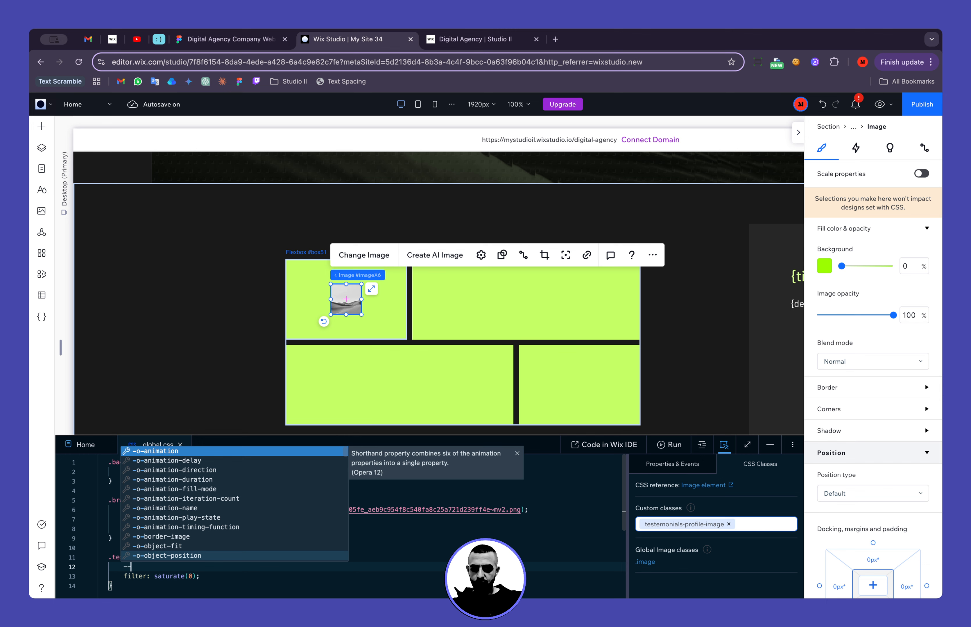
type("msf")
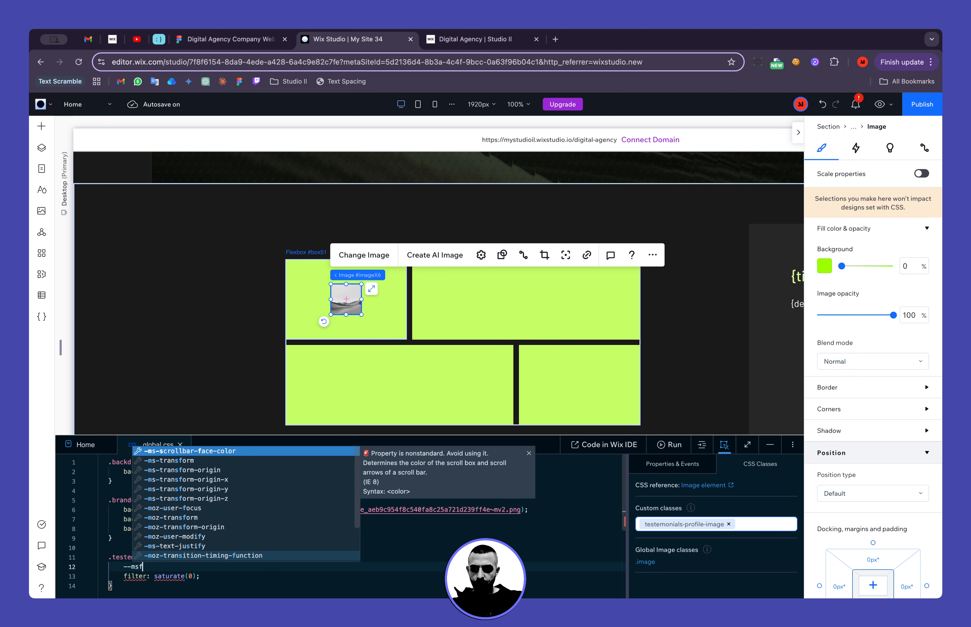
type("il")
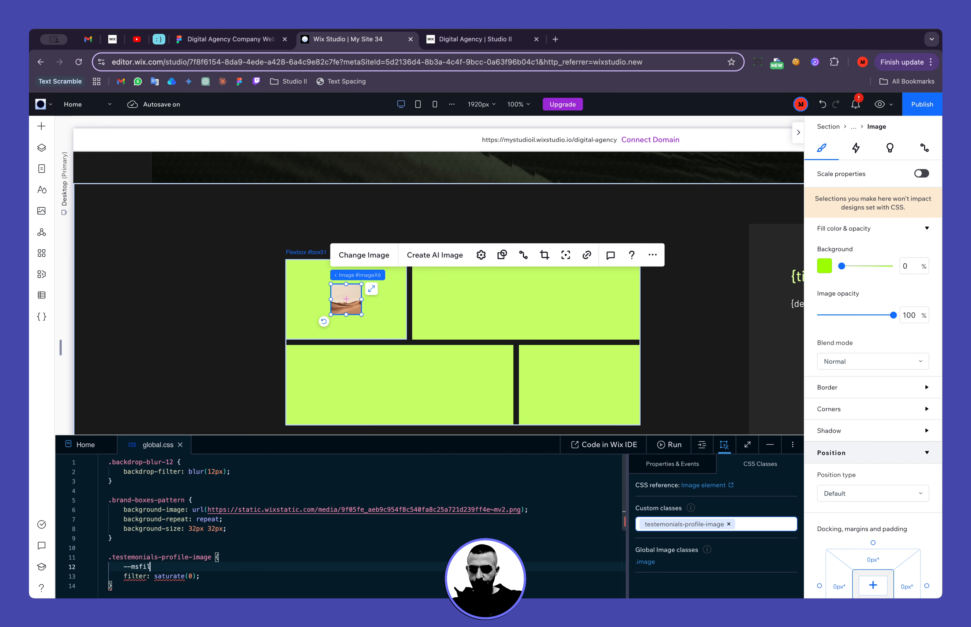
key("shift+Home")
Add -webkit-filter: saturate(0); above the filter declaration in the .testemonials-profile-image rule.
type("filter")
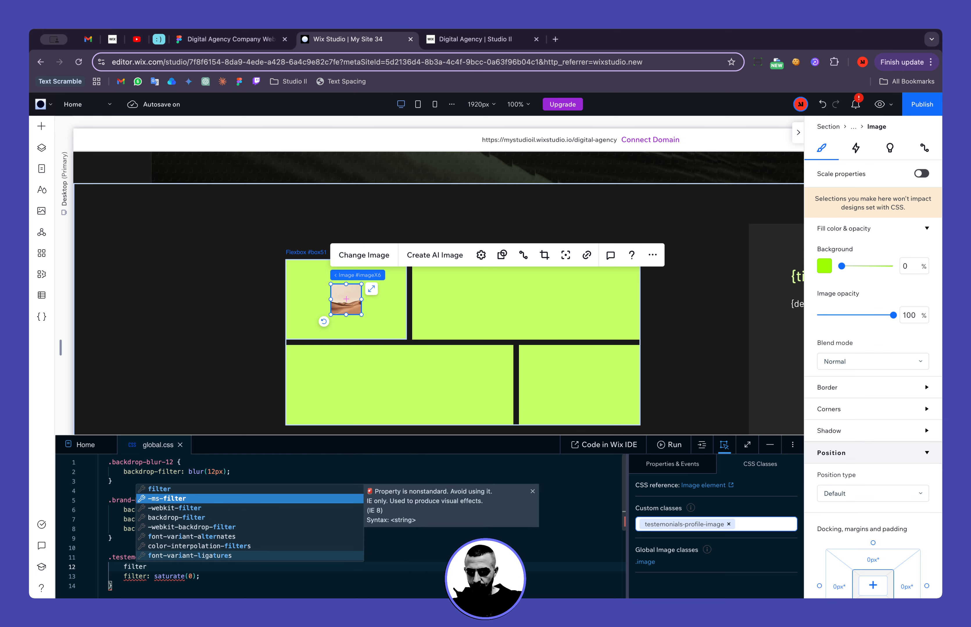
key("Down")
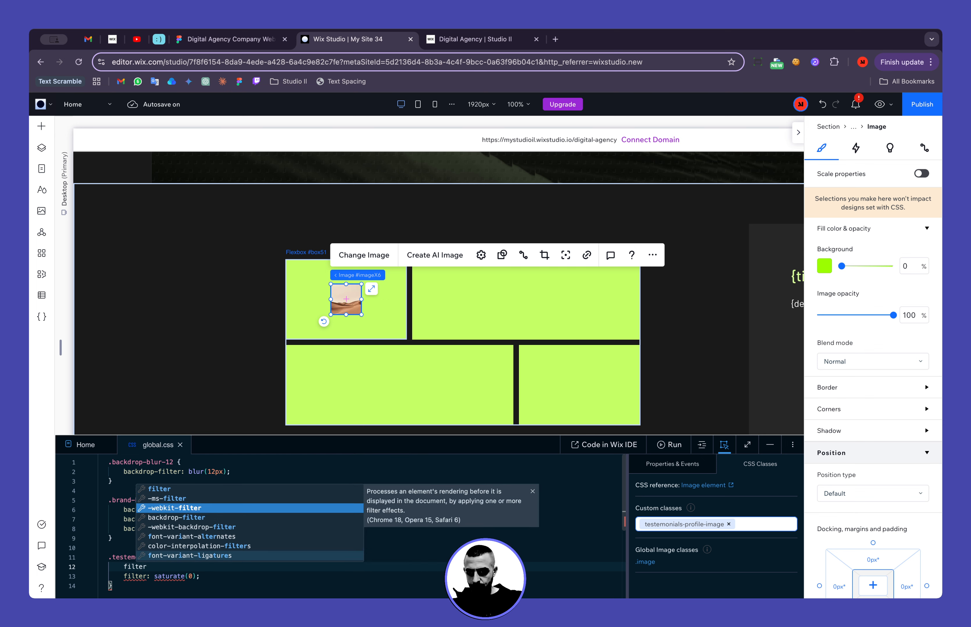
key("Return")
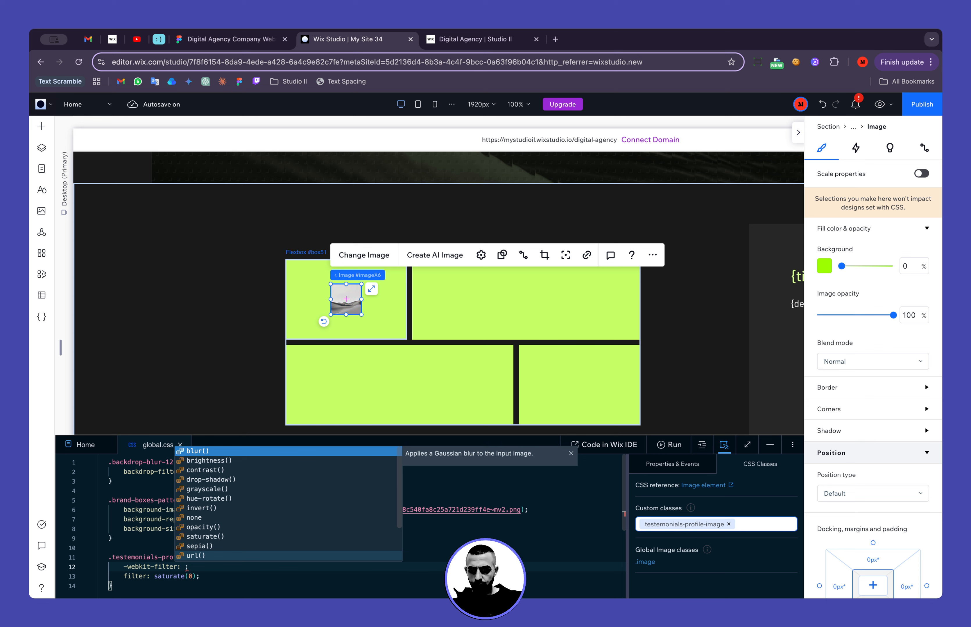
key("Down")
type("s")
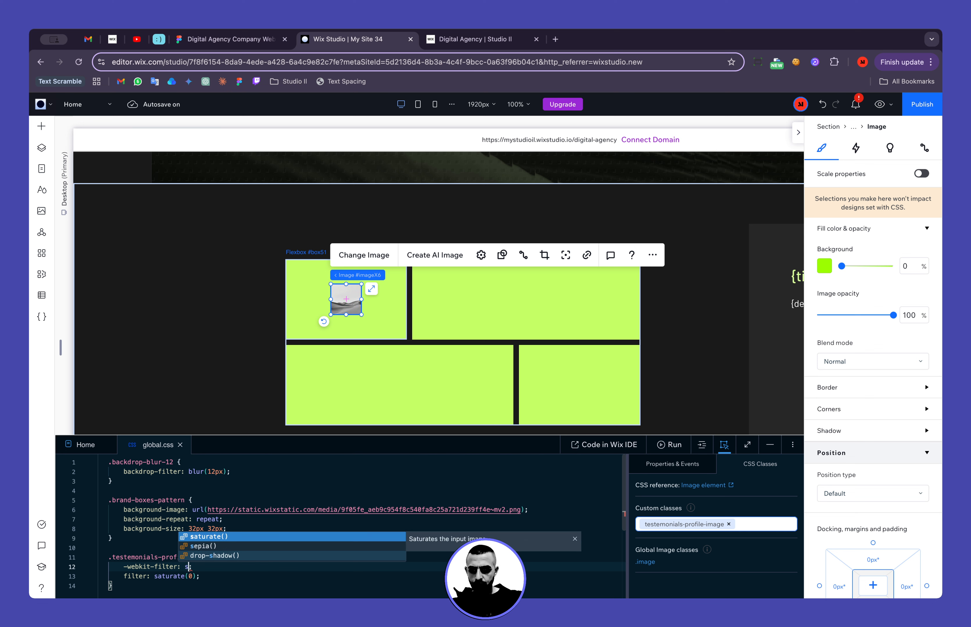
key("Return")
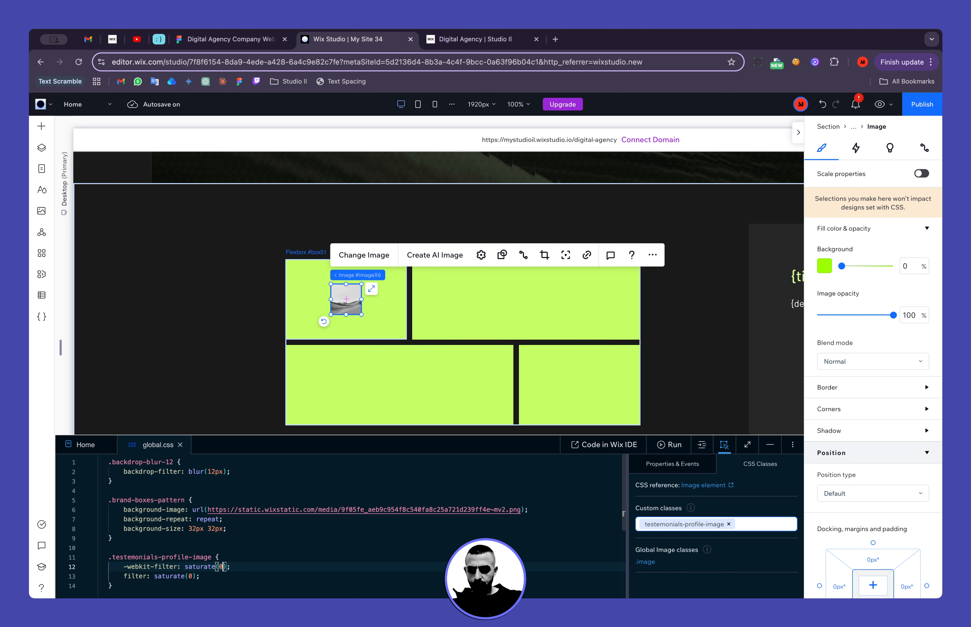
left_click(286, 557)
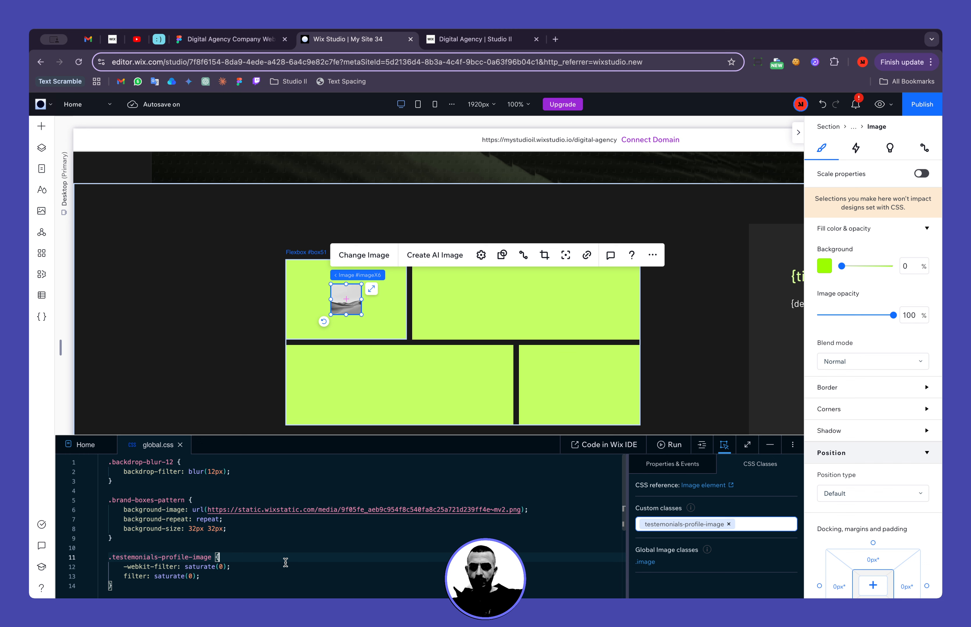
left_click(253, 576)
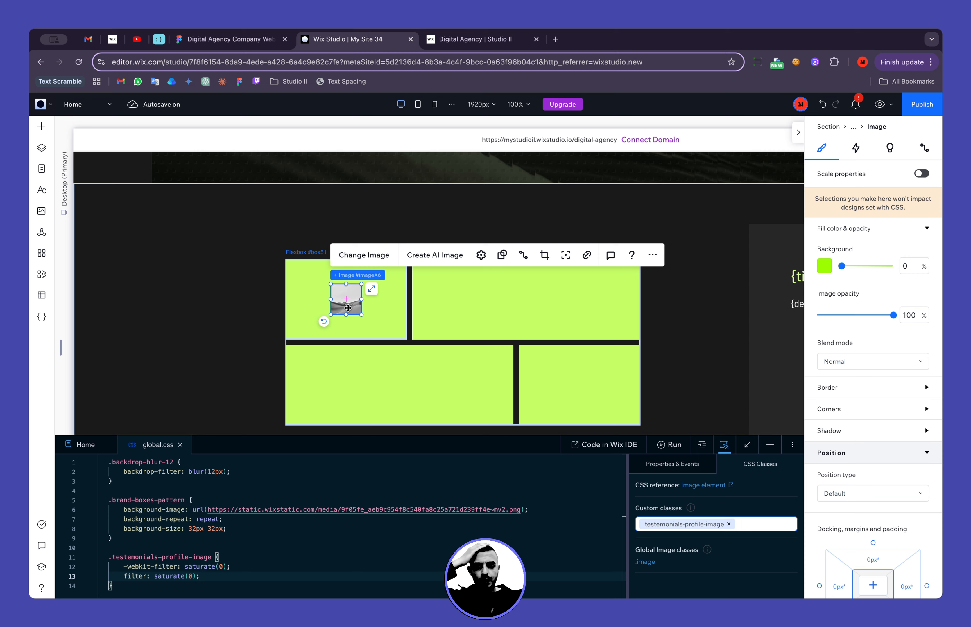
Add a container to the flexbox item holding the image and stretch it to fill the item.
left_click(41, 127)
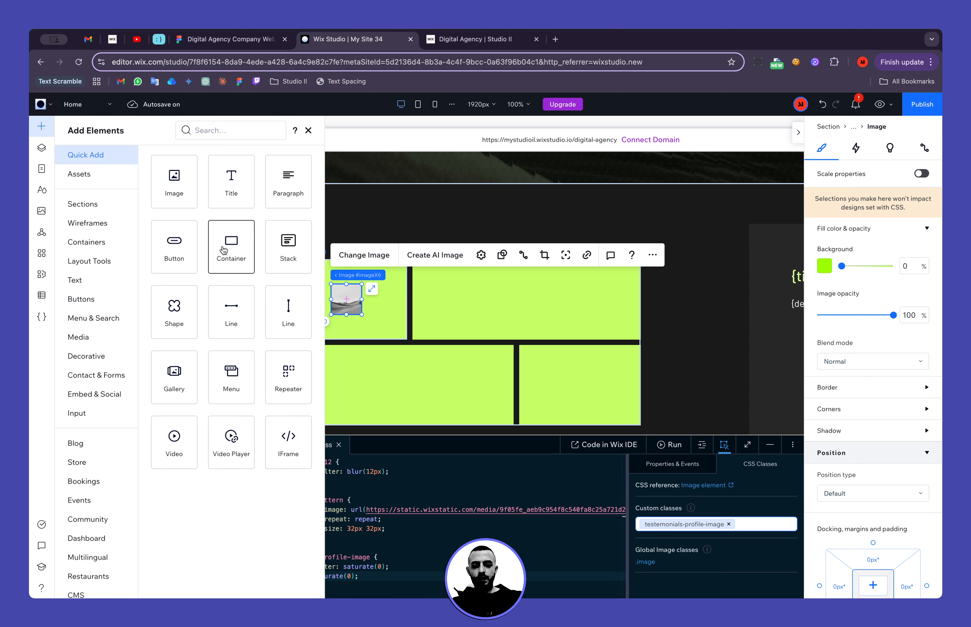
left_click_drag(224, 250, 353, 293)
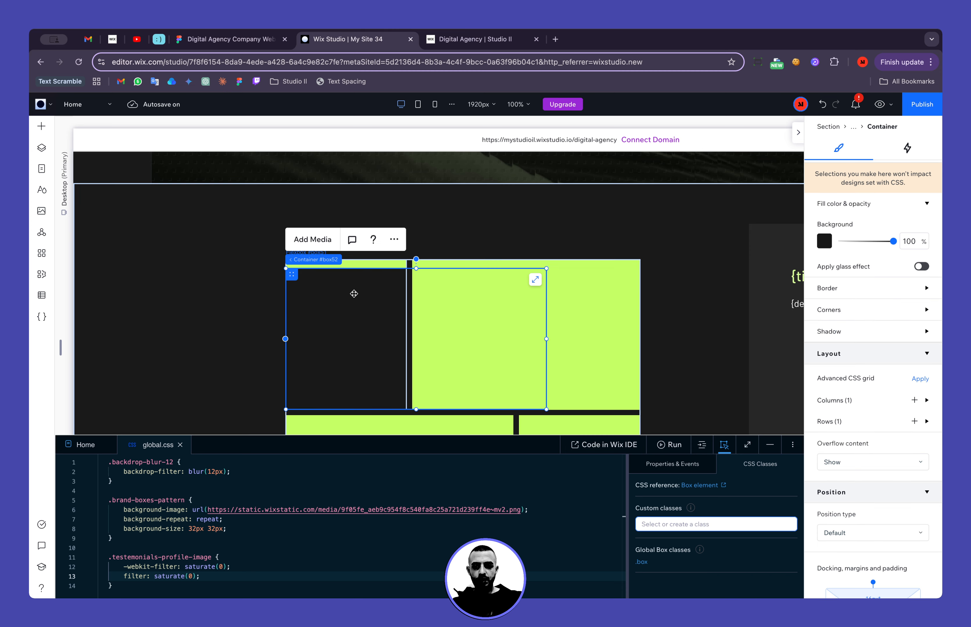
left_click(535, 282)
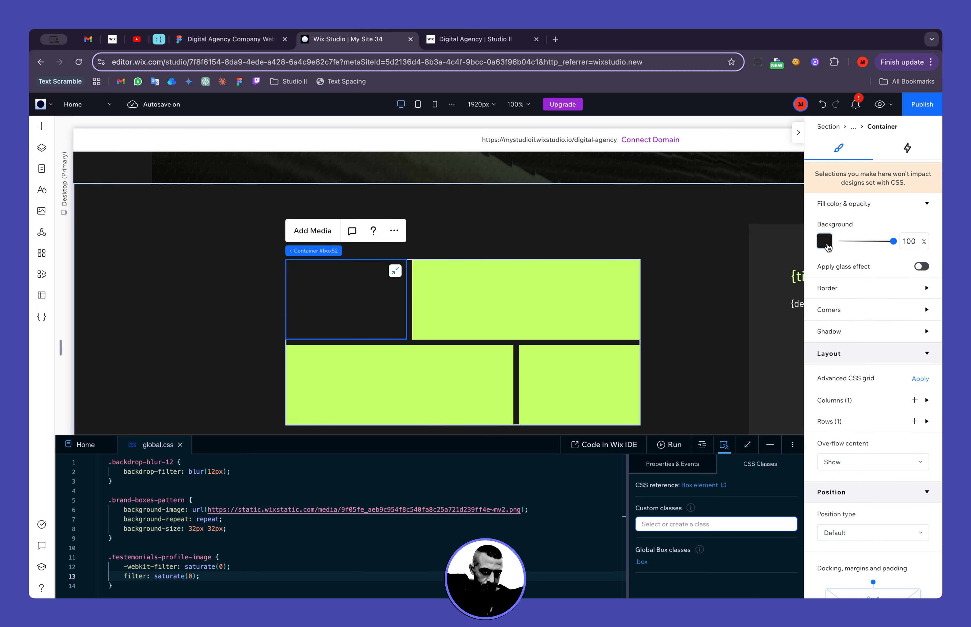
Set the new container's background to the bright green theme color #9EFF00 at 30% opacity.
left_click(824, 241)
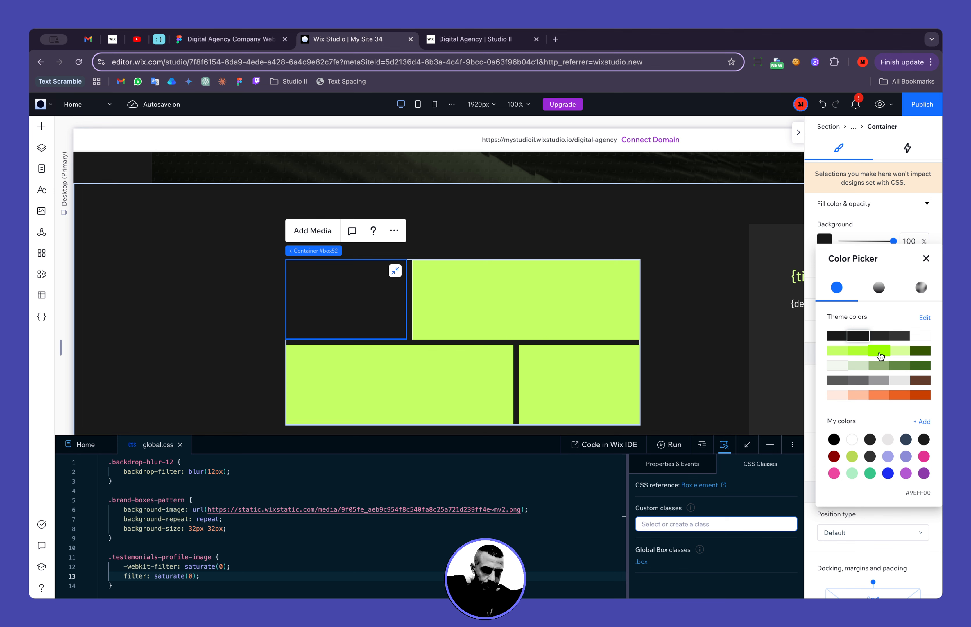
left_click(880, 356)
left_click(926, 258)
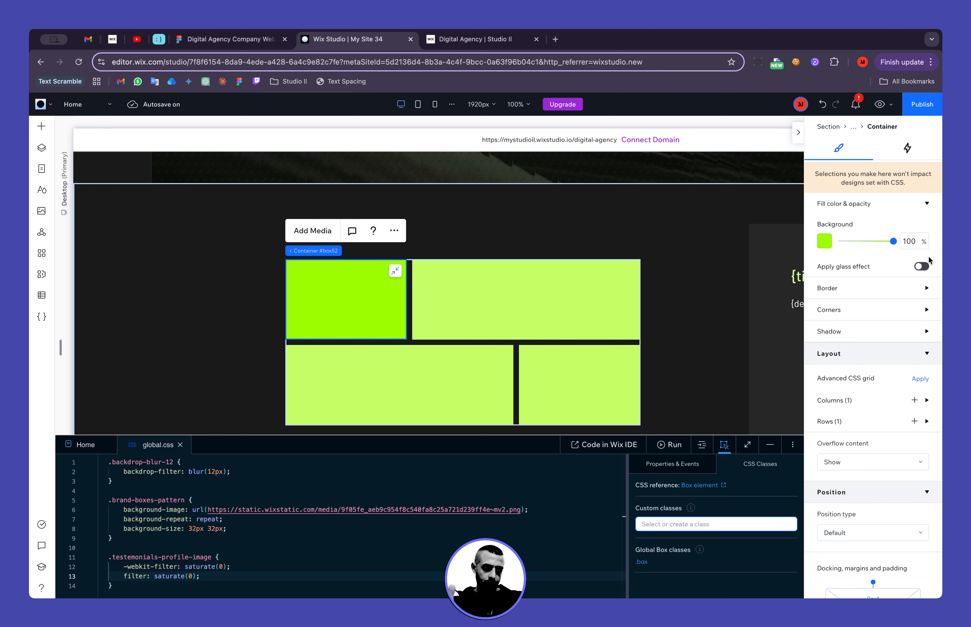
left_click_drag(893, 242, 863, 250)
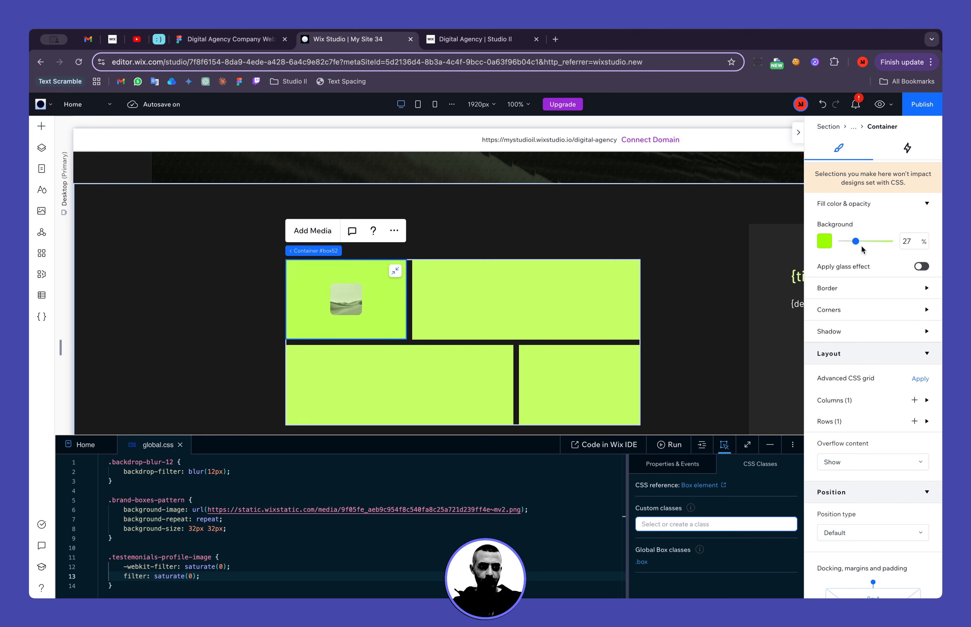
left_click(920, 246)
type("30")
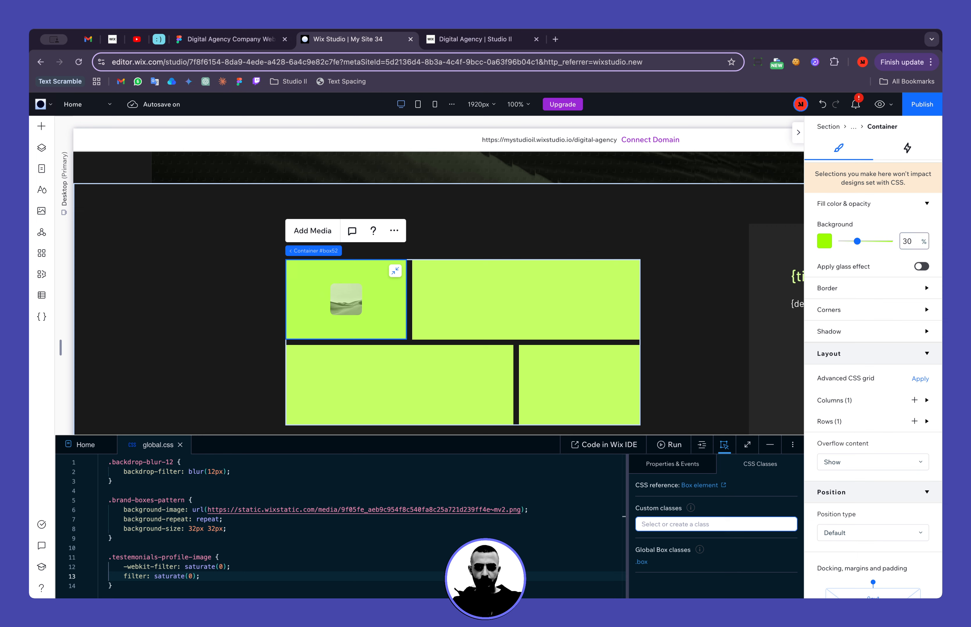
key("Return")
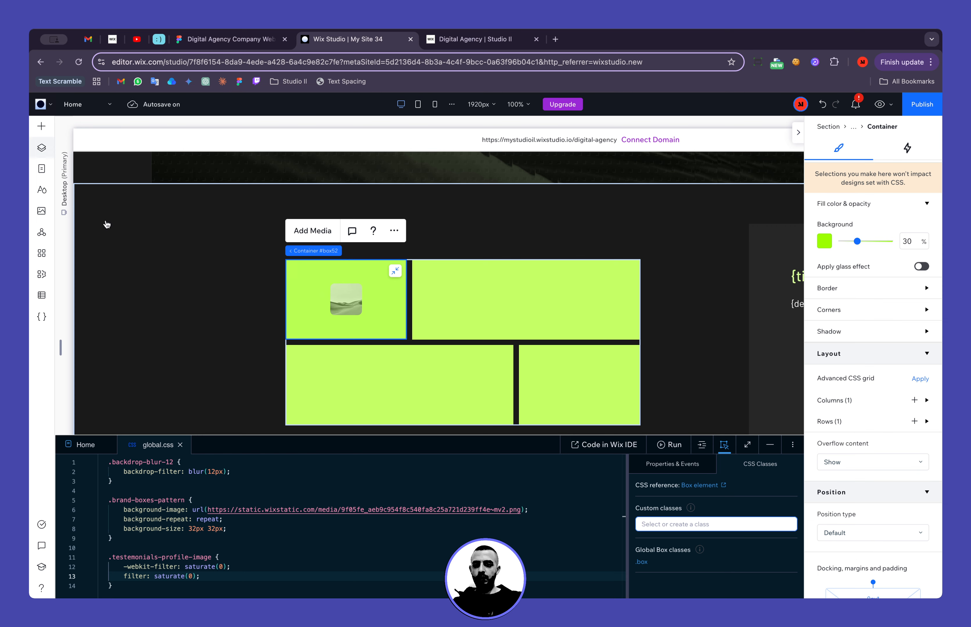
Turn off the display of IDs in the layer list and rename the green overlay container as Overlay Color.
left_click(41, 148)
left_click(245, 157)
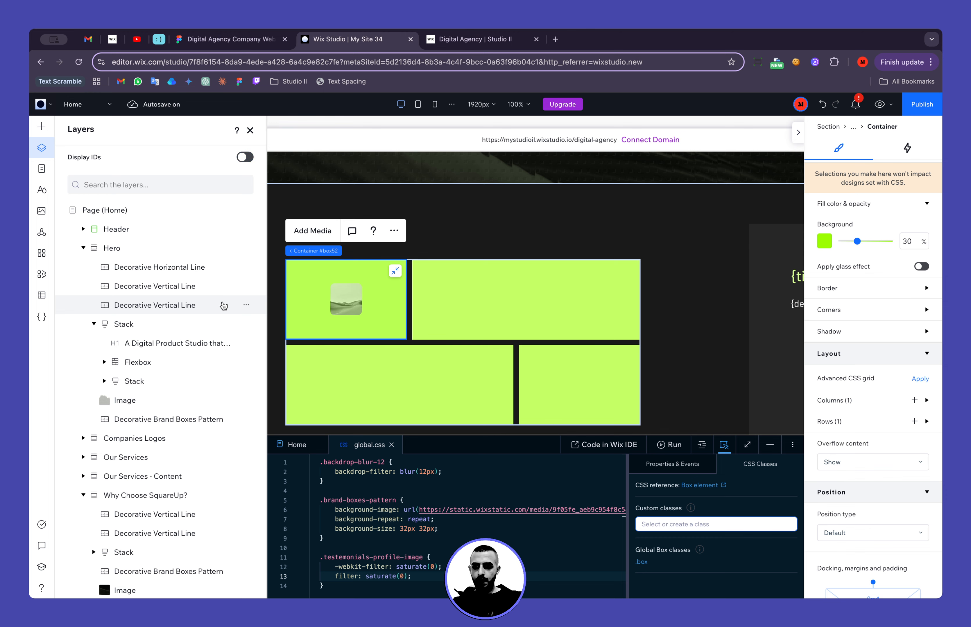
scroll(224, 307, "down", 10)
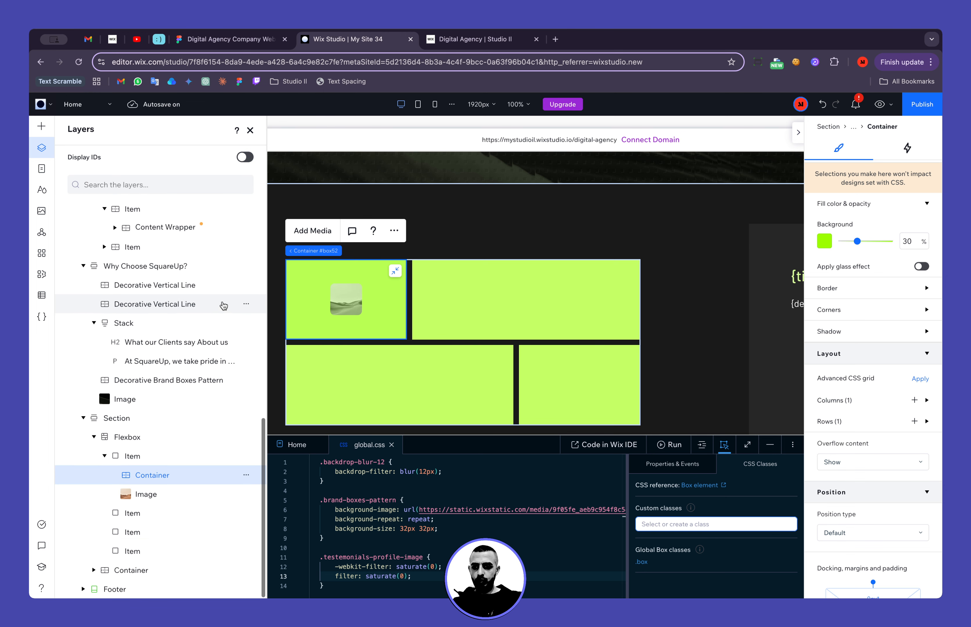
double_click(151, 476)
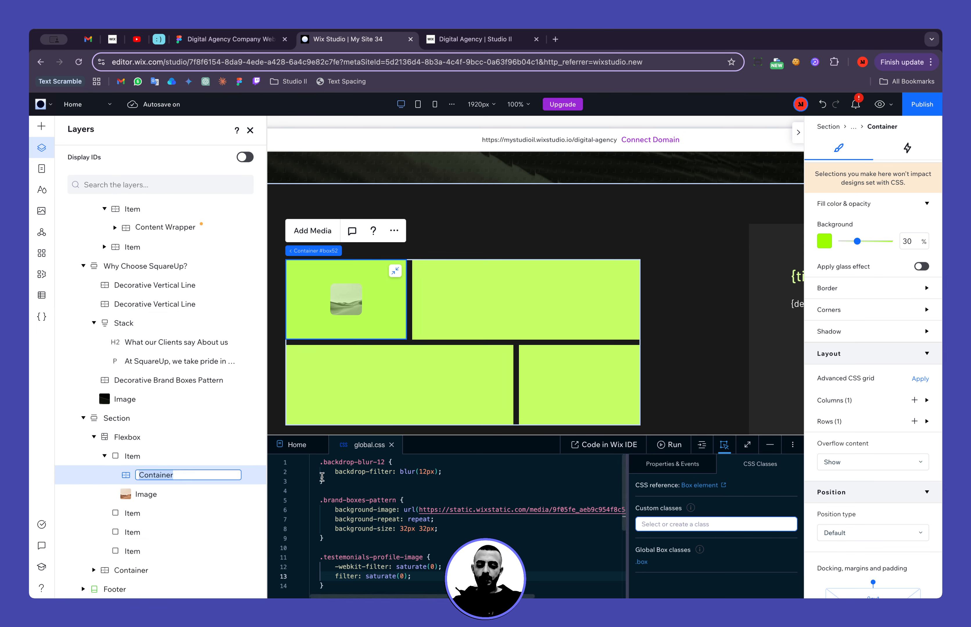
type("Overlay Co")
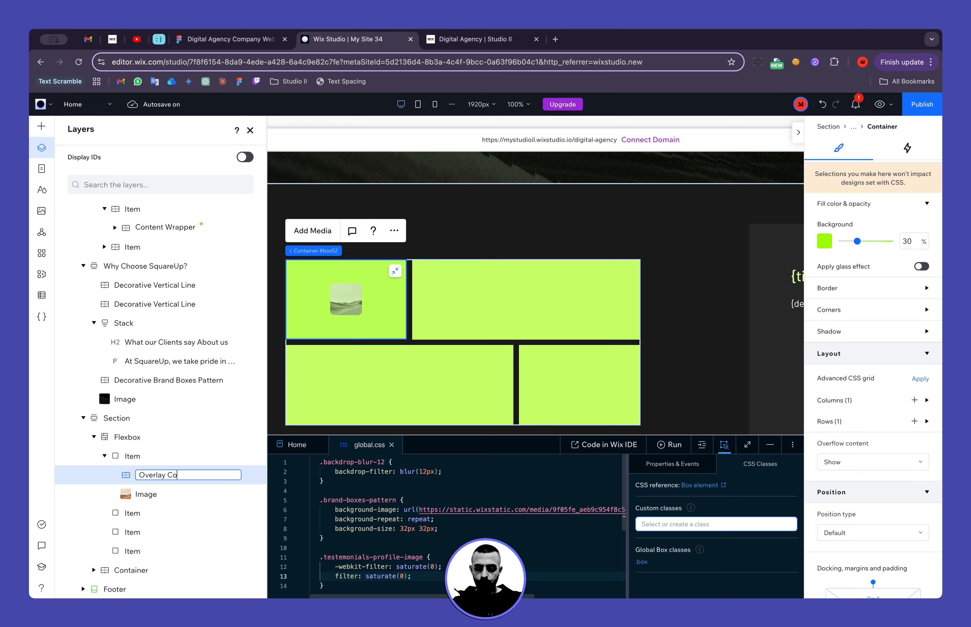
type("lor")
key("Return")
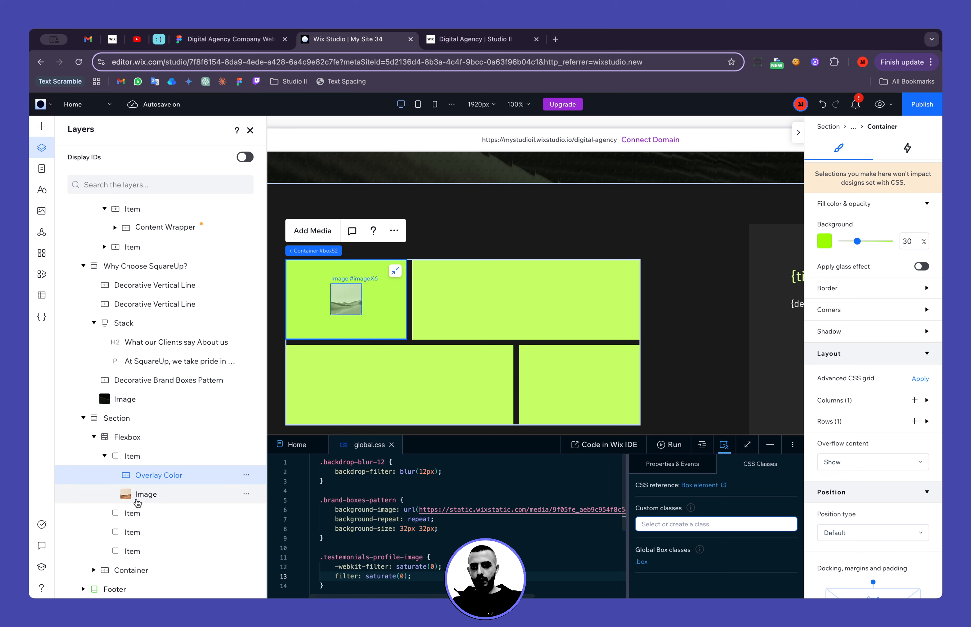
Rename the flexbox item holding the overlay and picture as Image, and collapse its contents in the layer list.
left_click(129, 459)
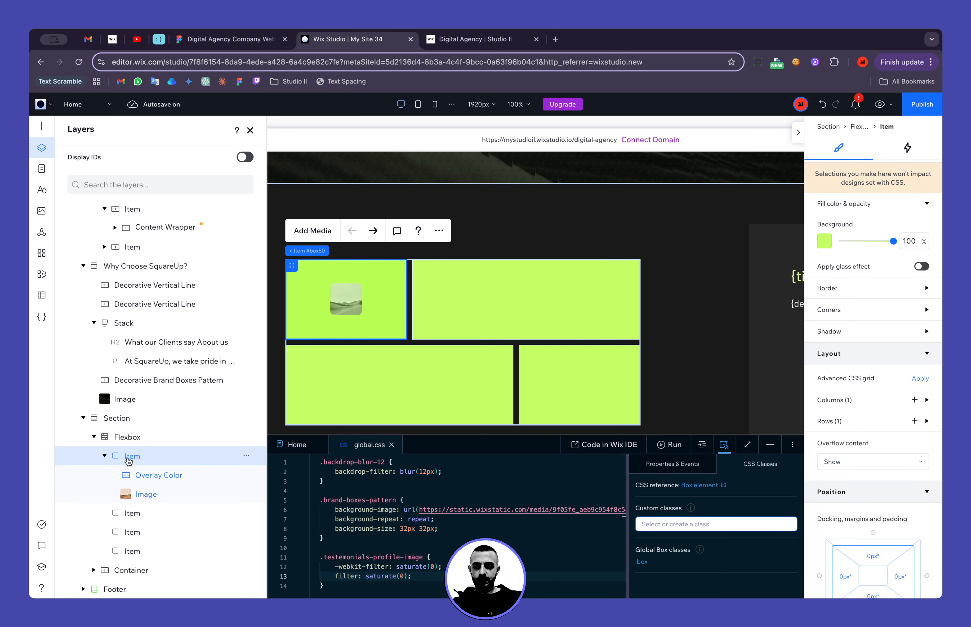
double_click(129, 459)
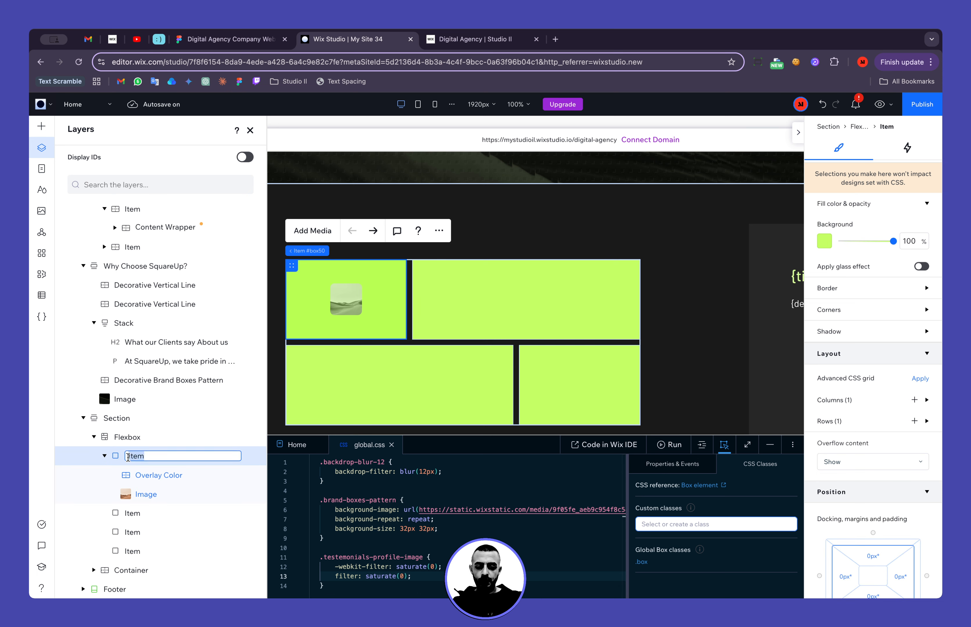
key("BackSpace")
type("Imag")
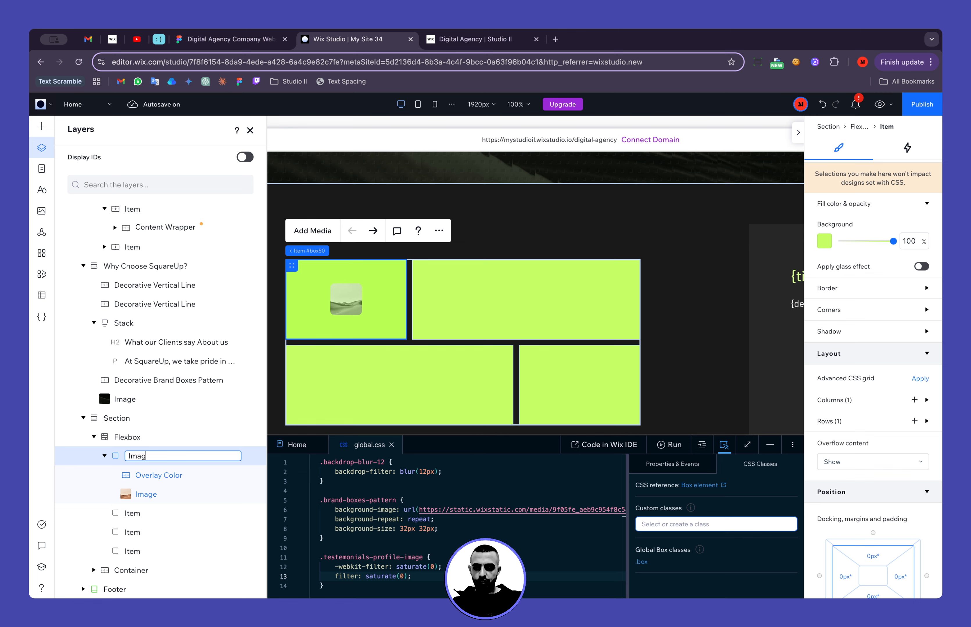
type("e")
key("Return")
left_click(104, 455)
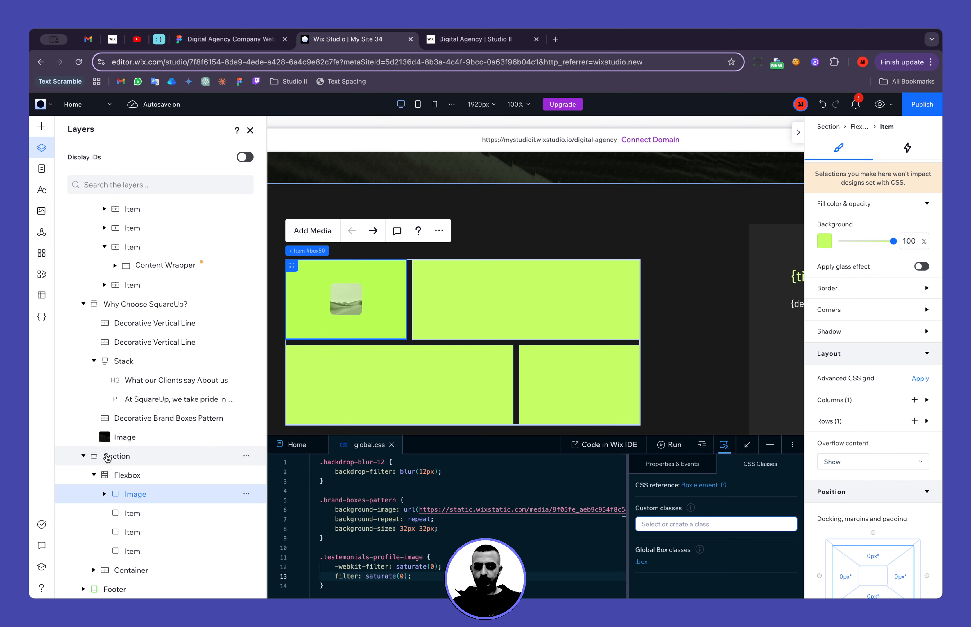
Select the flexbox's first item, Image, and show its size settings.
left_click(138, 513)
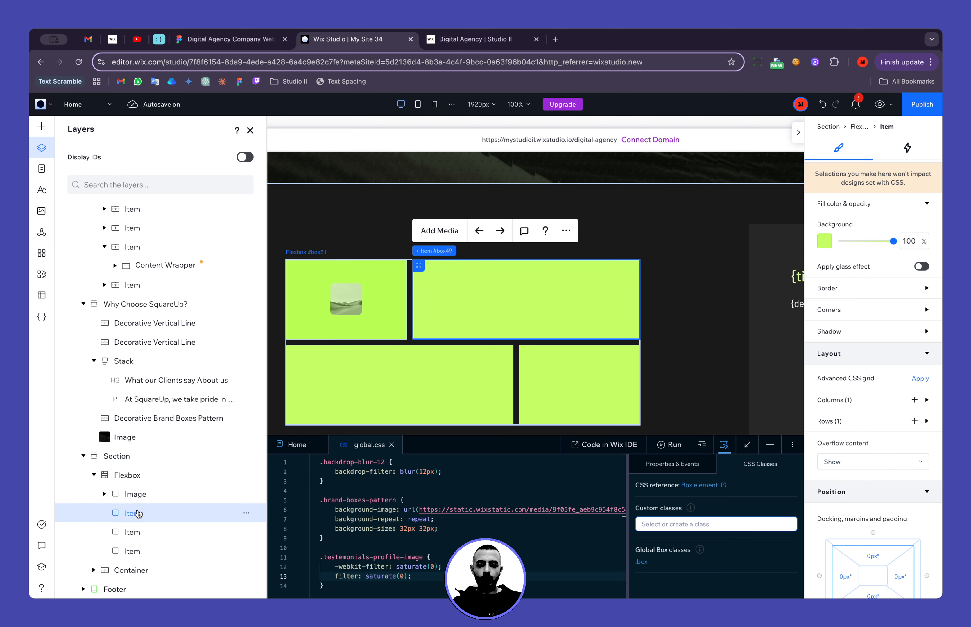
left_click(145, 495)
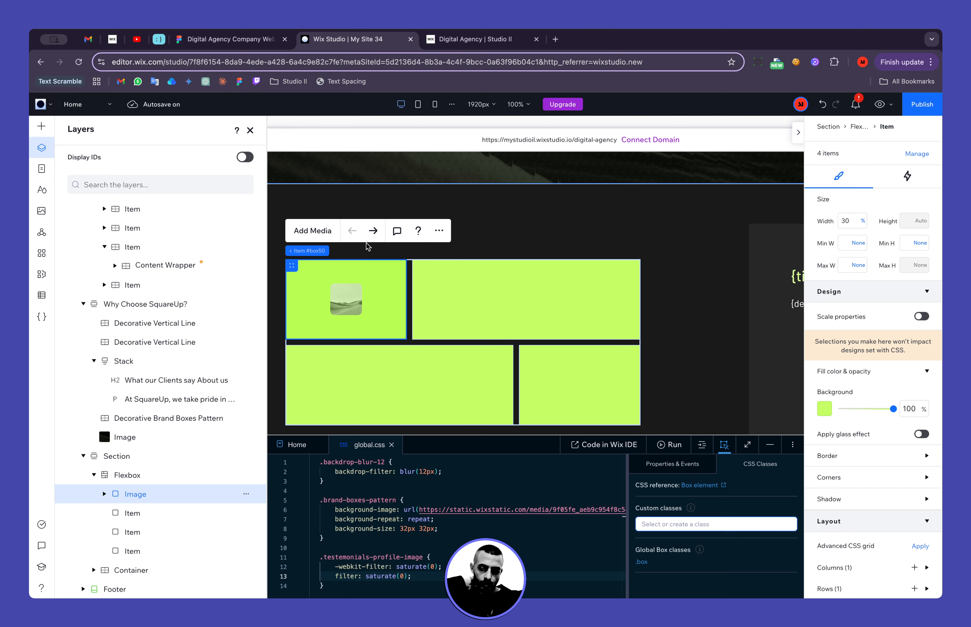
Set the width of the flexbox item containing the profile image to Max content and close the layers list.
left_click(328, 251)
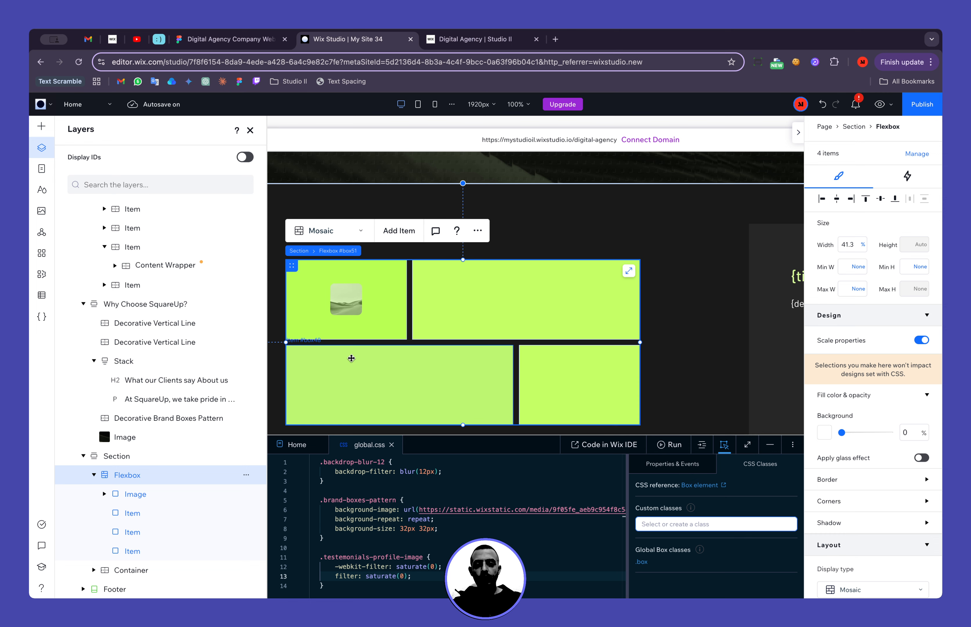
left_click(322, 326)
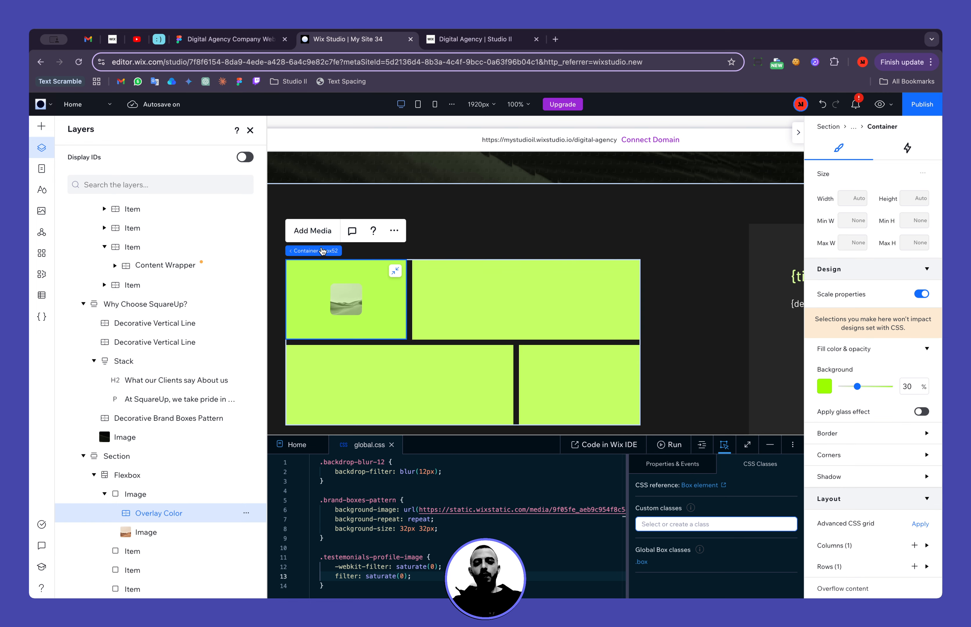
left_click(350, 251)
left_click(862, 221)
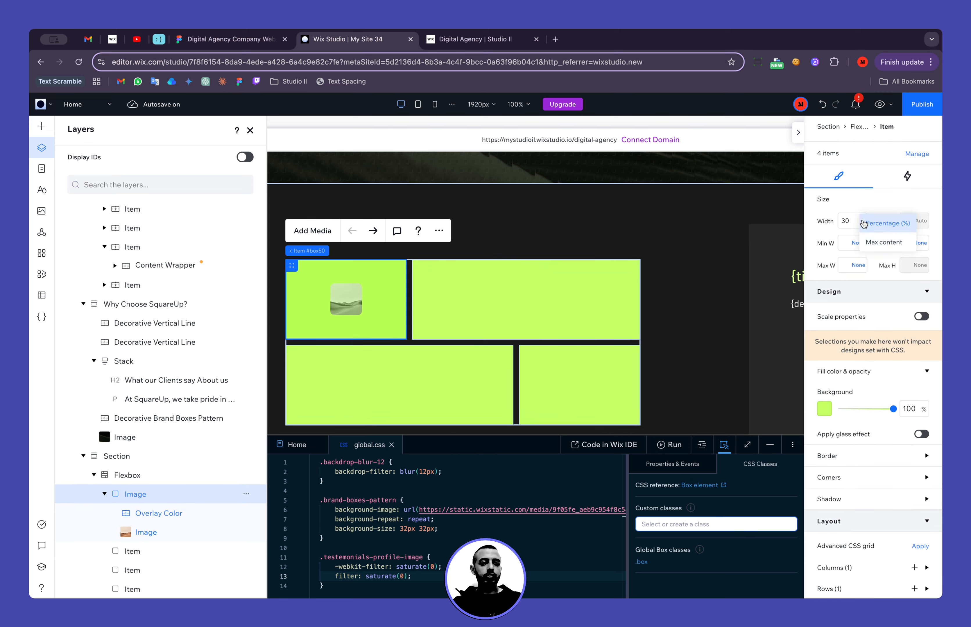
left_click(884, 242)
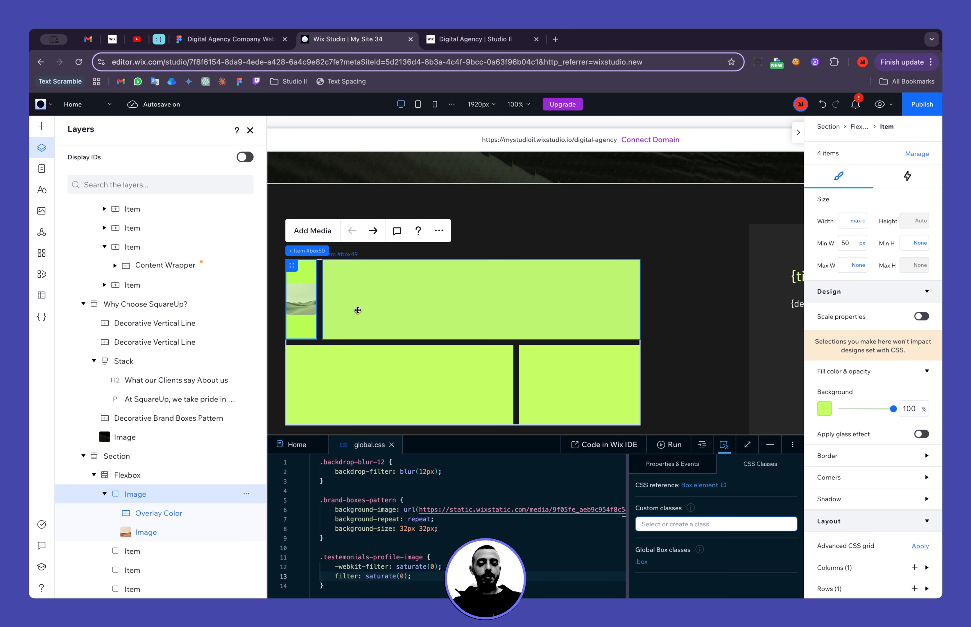
left_click(250, 130)
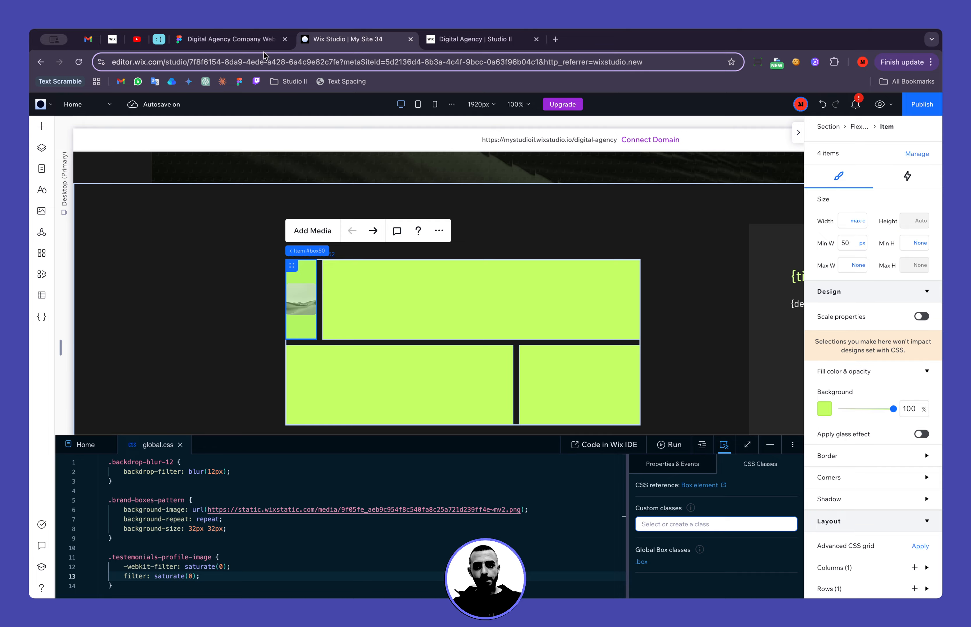
Switch to the Figma design and examine the spacing between the profile image and author text in the first testimonial card.
left_click(244, 40)
scroll(246, 248, "down", 3)
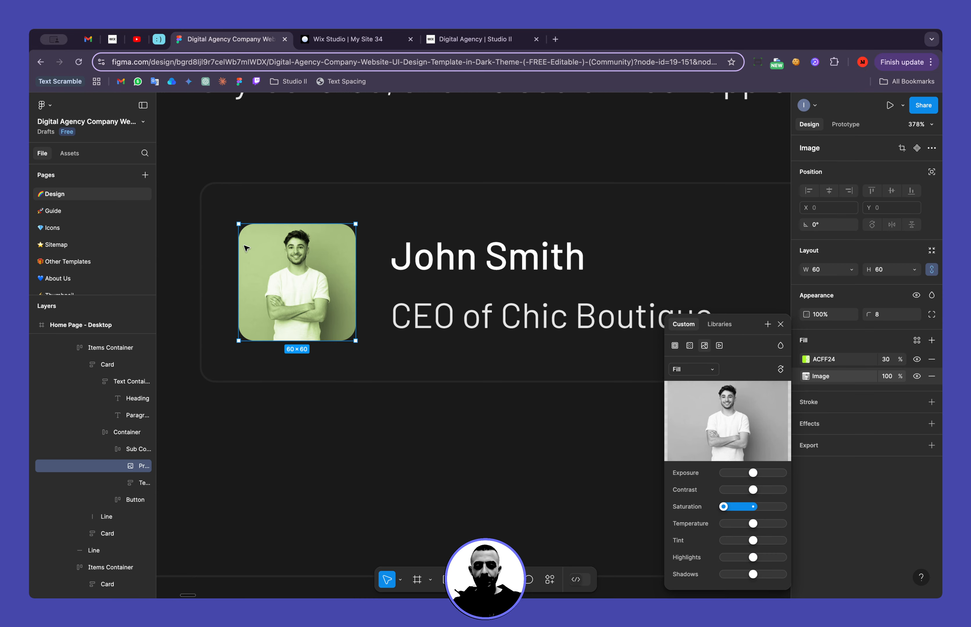
scroll(246, 248, "left", 2)
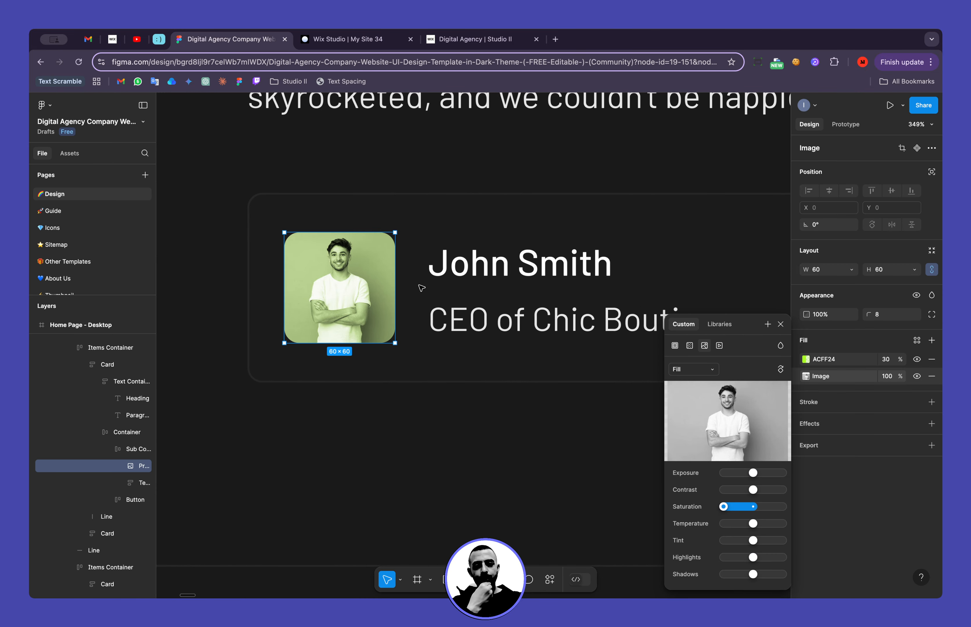
scroll(389, 259, "down", 5)
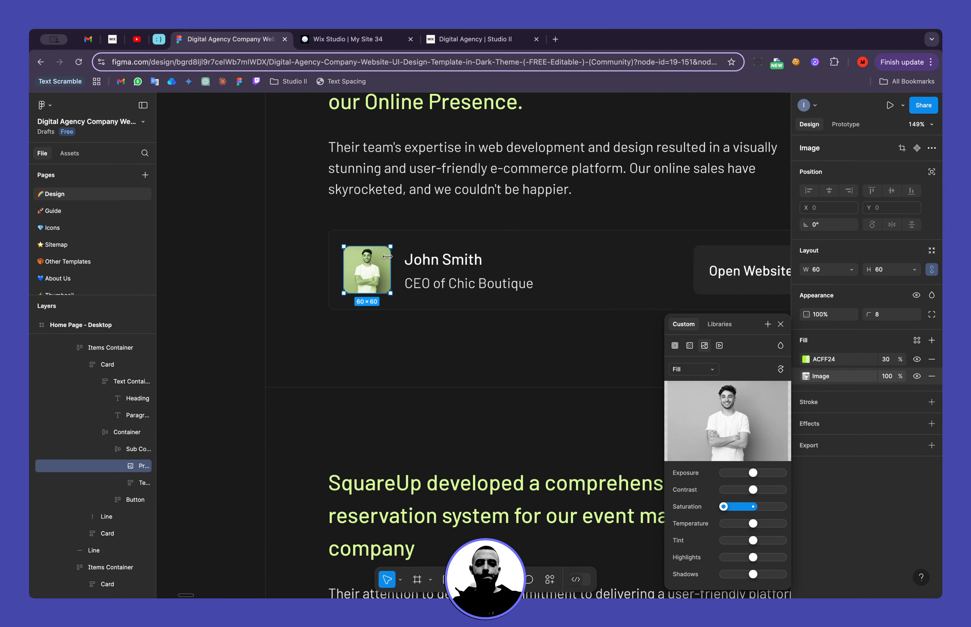
scroll(389, 259, "right", 3)
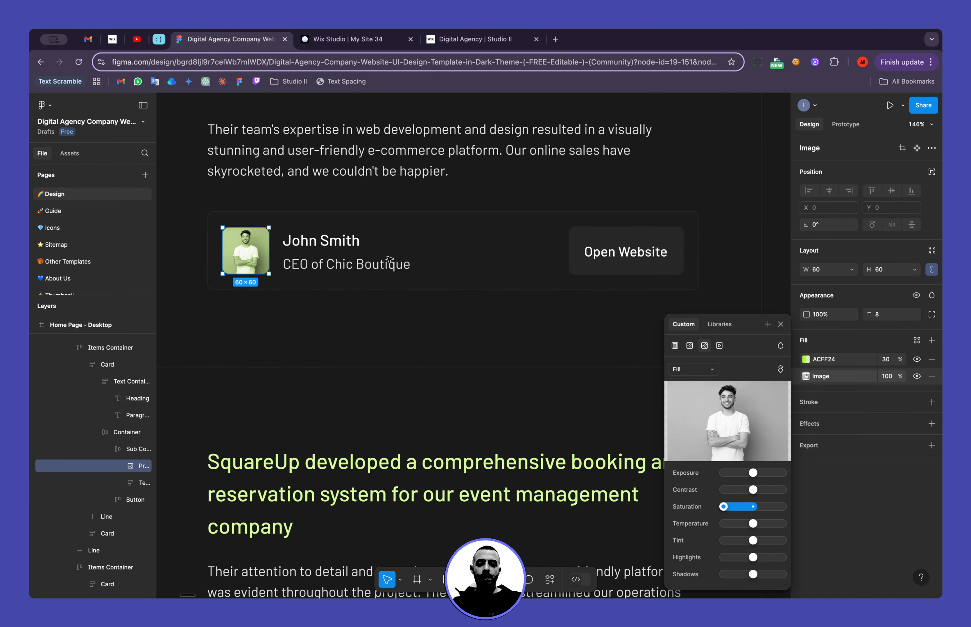
scroll(389, 259, "left", 2)
scroll(316, 254, "up", 5)
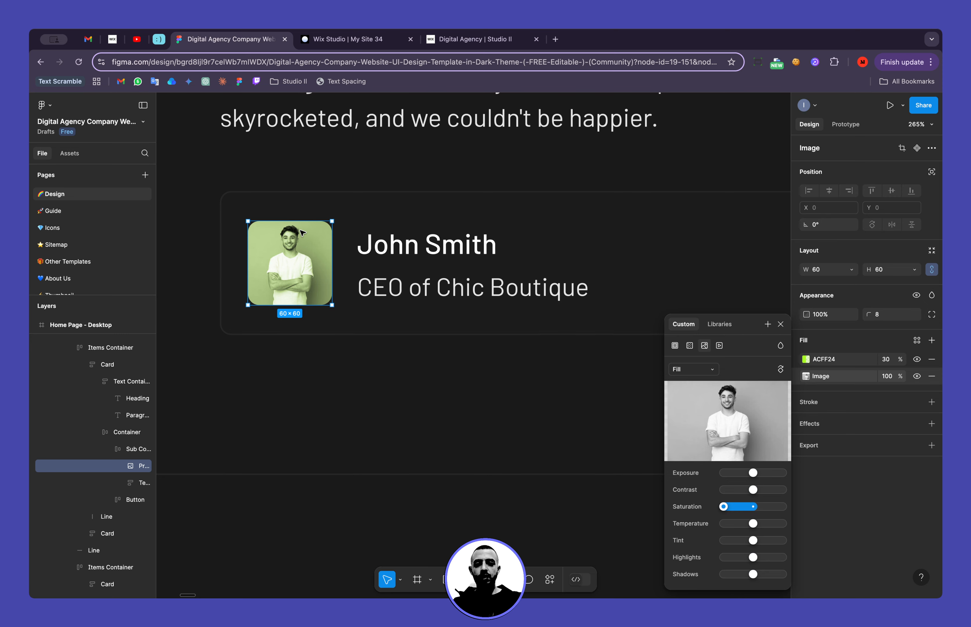
left_click(305, 200)
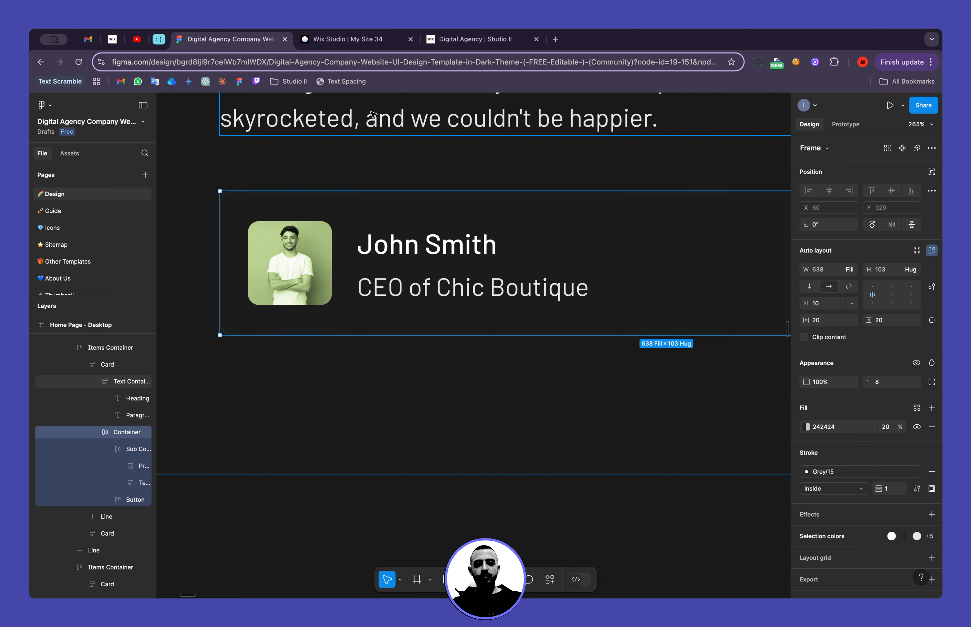
left_click(324, 266)
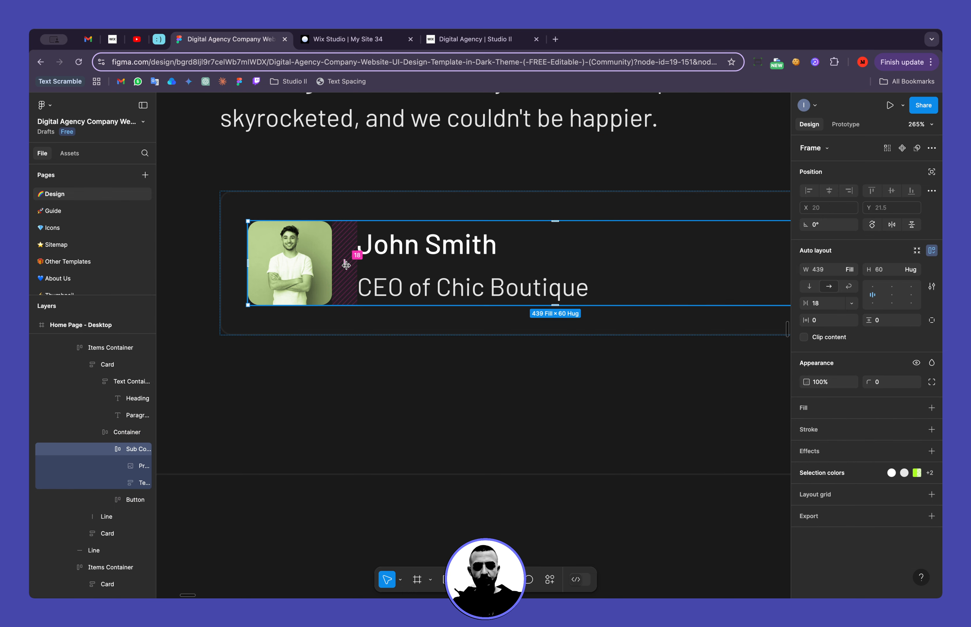
Switch back to Wix Studio and set the flexbox's horizontal and vertical gaps to 18 px.
left_click(326, 38)
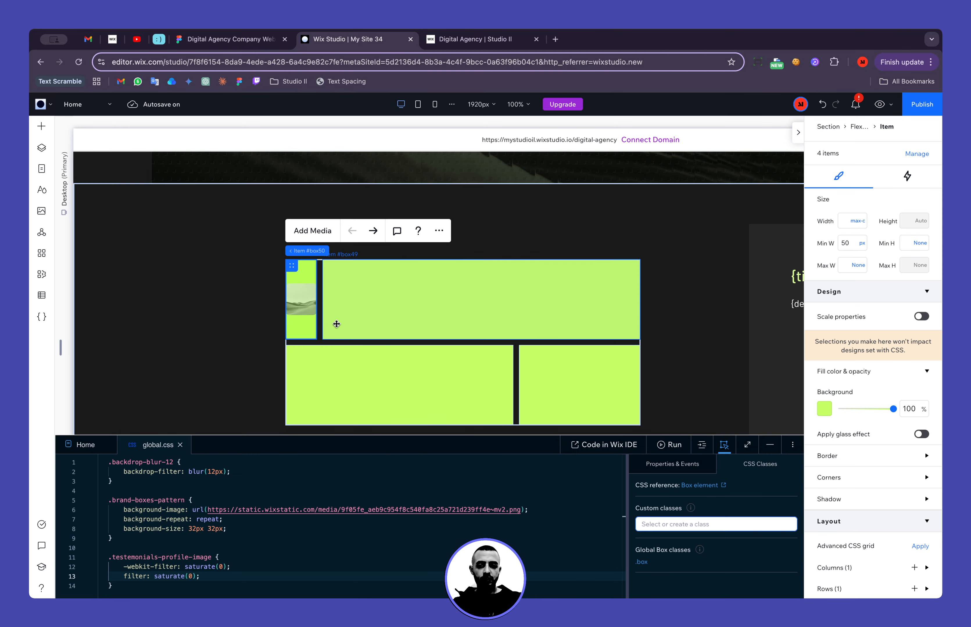
left_click(307, 250)
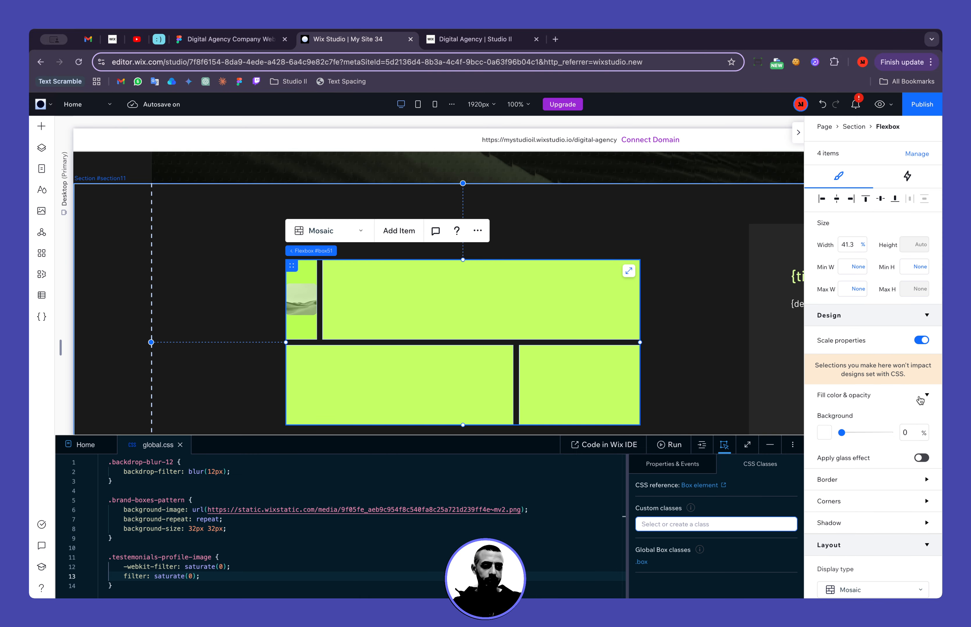
scroll(920, 400, "down", 5)
scroll(906, 397, "up", 5)
scroll(885, 395, "down", 5)
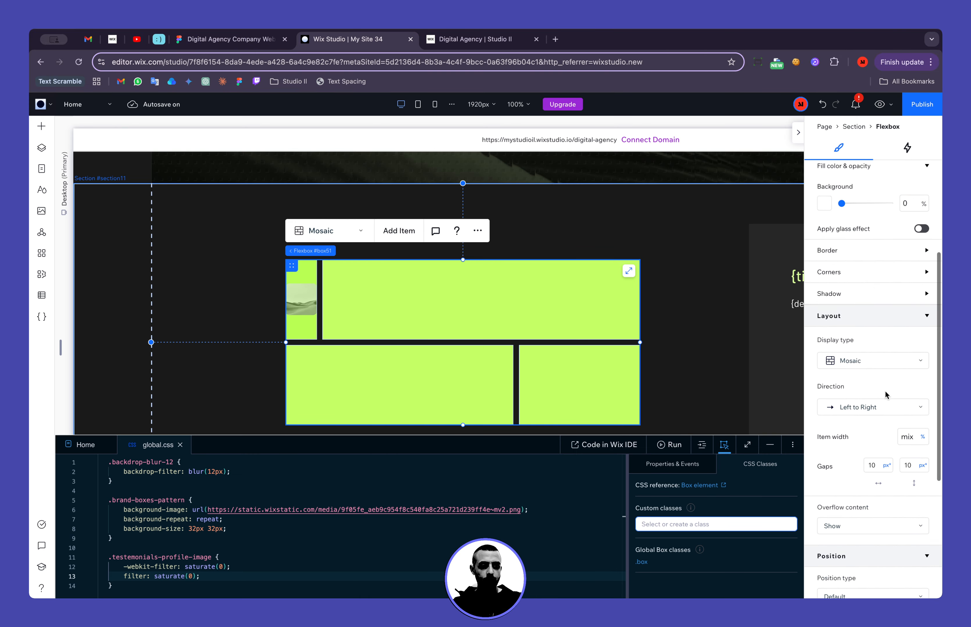
left_click(877, 466)
type("18")
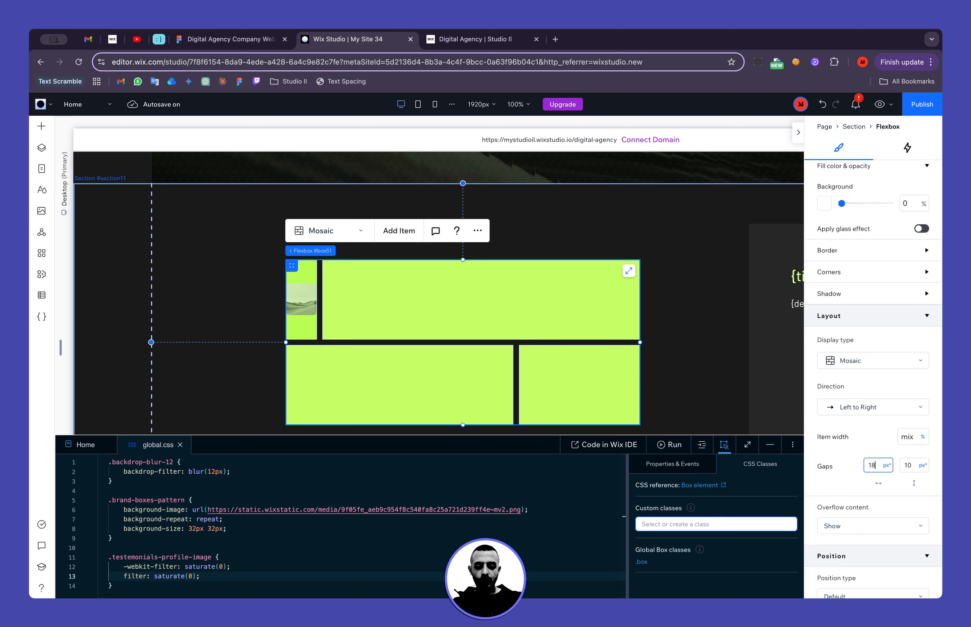
left_click(920, 469)
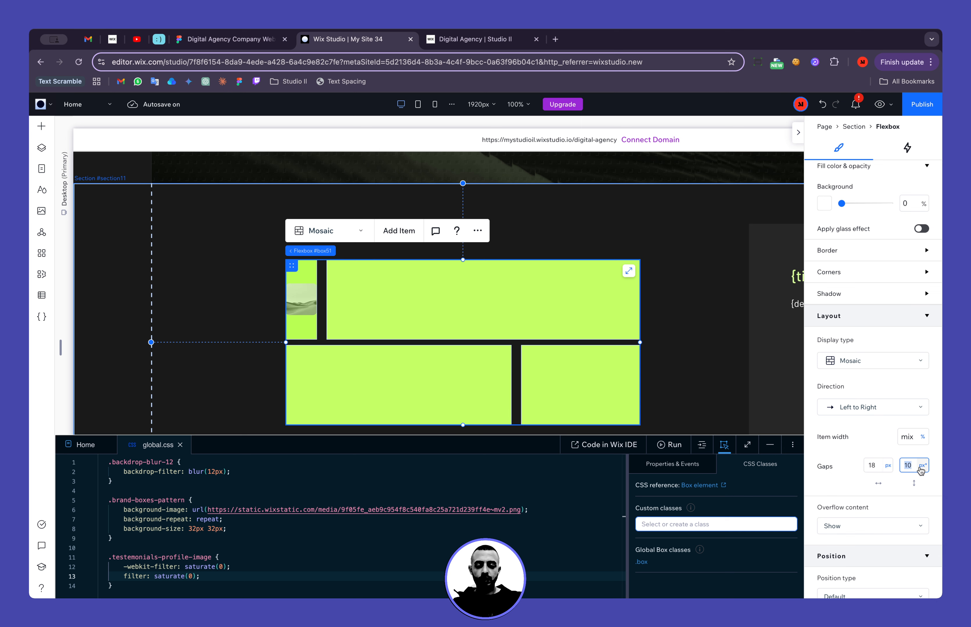
type("1")
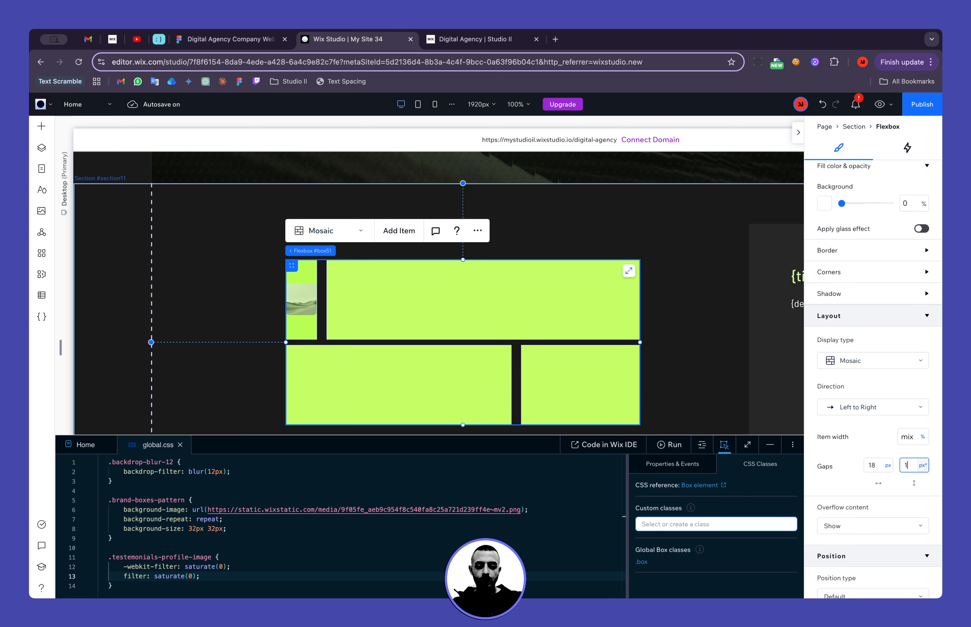
key("Return")
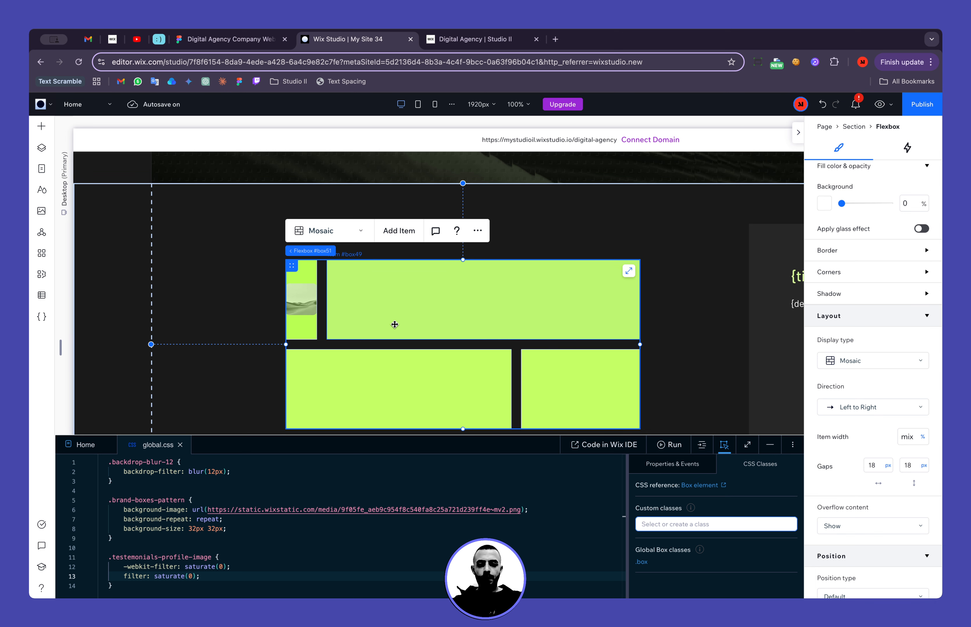
Switch to the Figma design and inspect the typography of the author's name and job title in the first testimonial card.
left_click(228, 40)
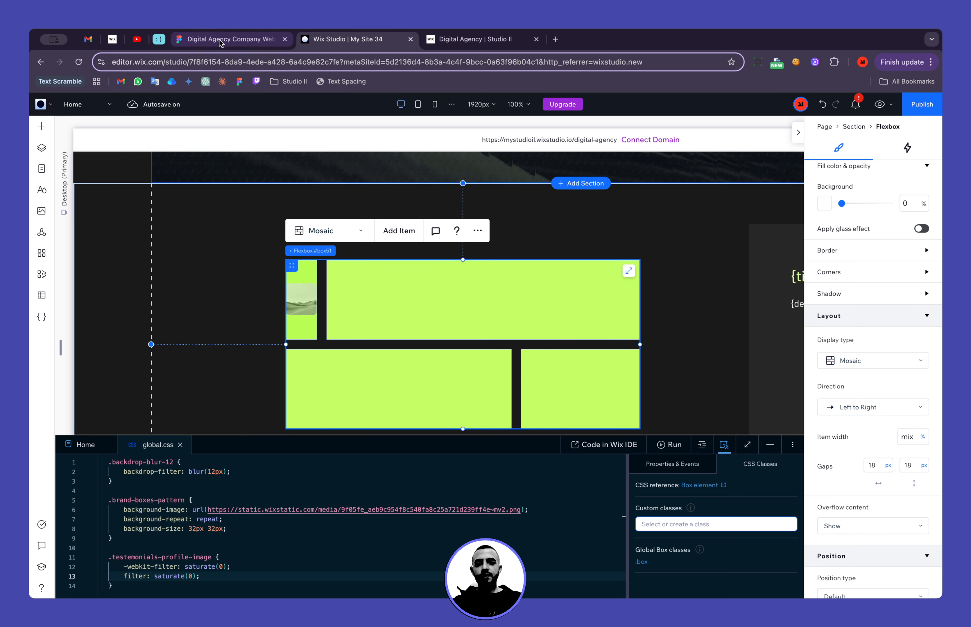
double_click(420, 253)
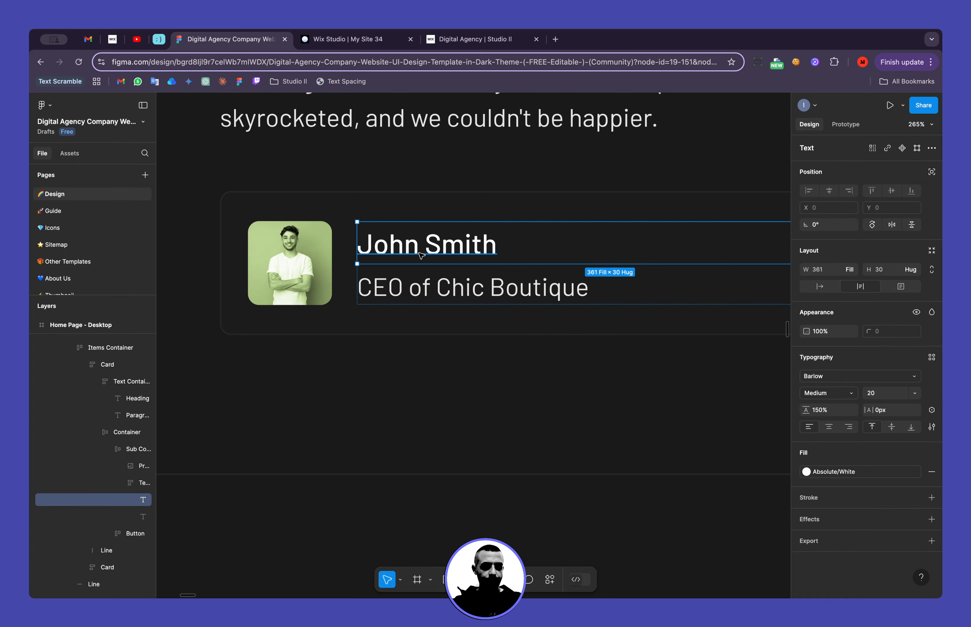
left_click(441, 284)
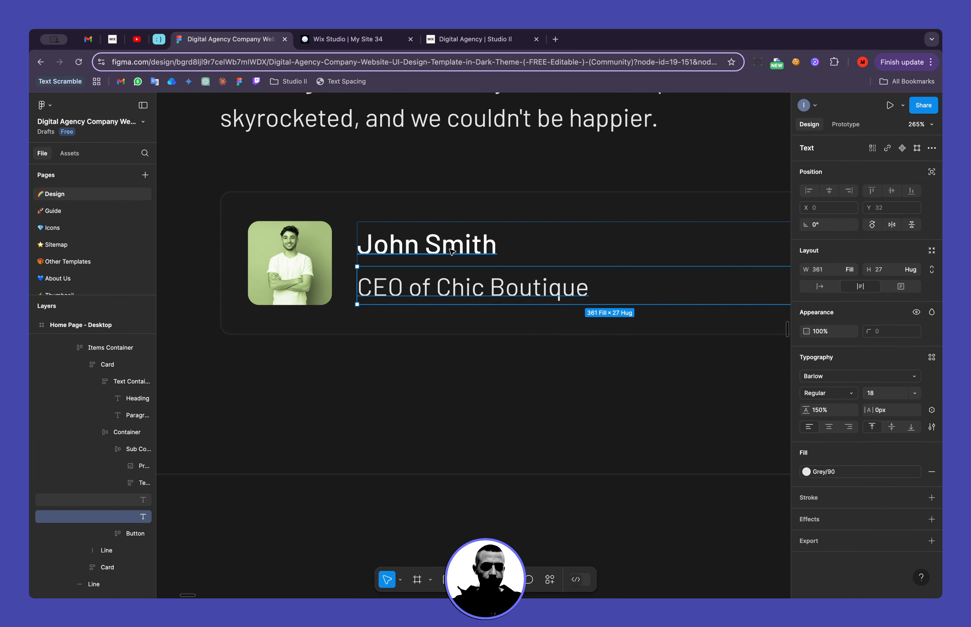
left_click(455, 257)
scroll(455, 260, "down", 5)
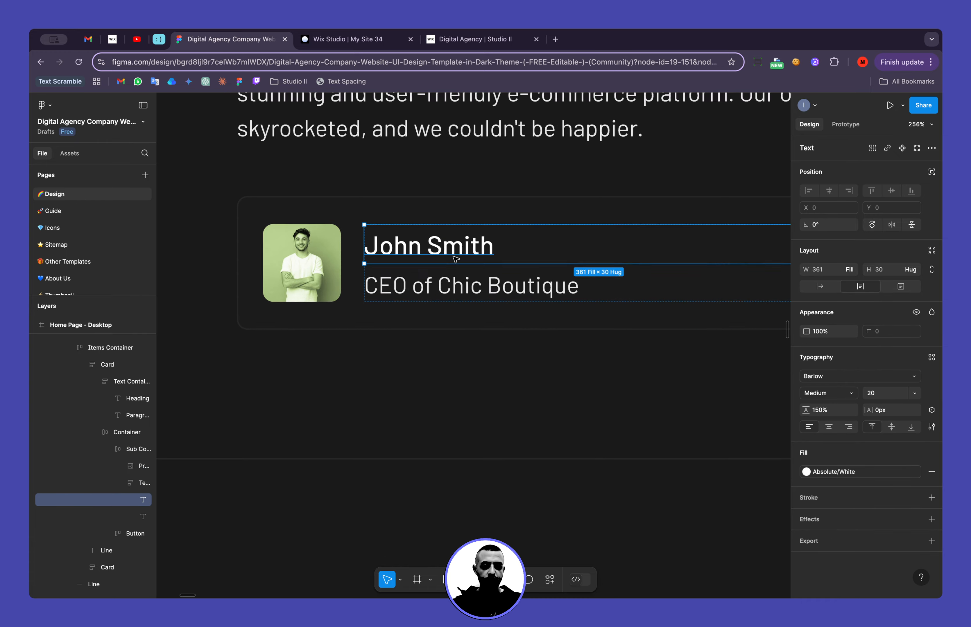
Inspect the typography of the "Results-Driven Solutions" heading, look over the neighbouring sections, and switch back to Wix Studio.
scroll(456, 259, "up", 5)
scroll(456, 259, "up", 5)
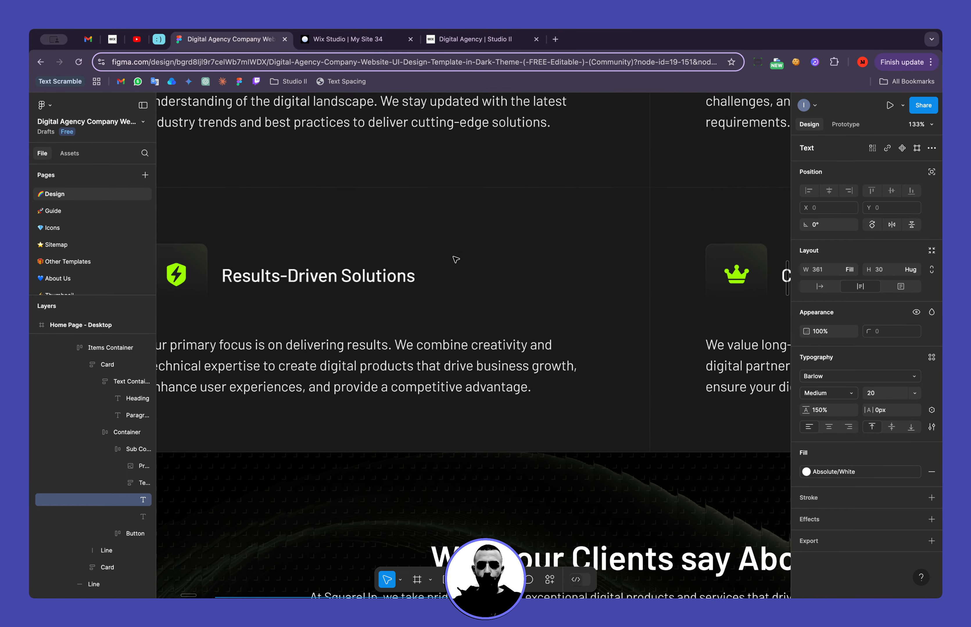
left_click(378, 277)
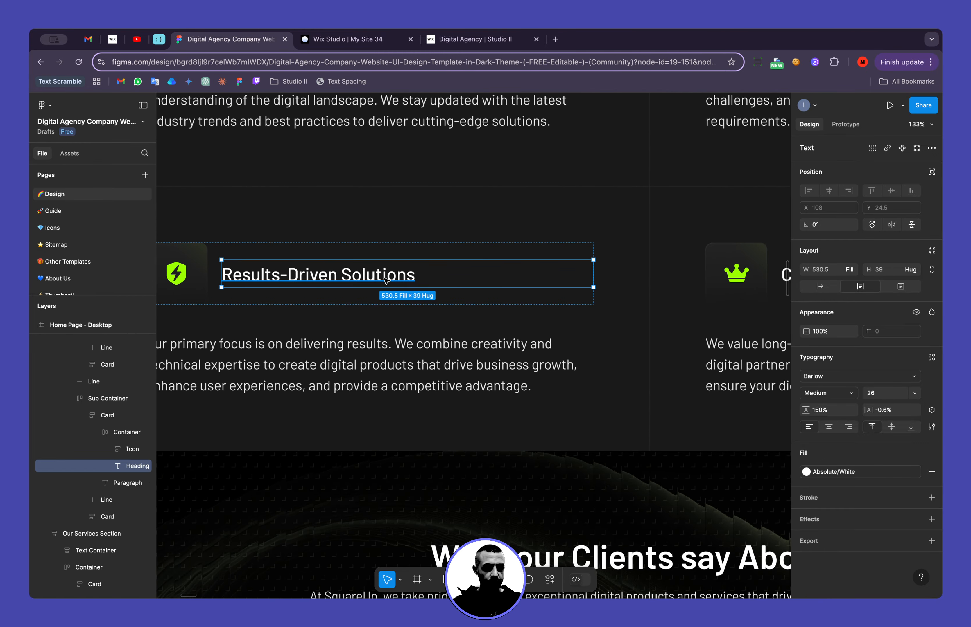
scroll(386, 280, "down", 5)
scroll(386, 280, "up", 5)
scroll(386, 281, "up", 5)
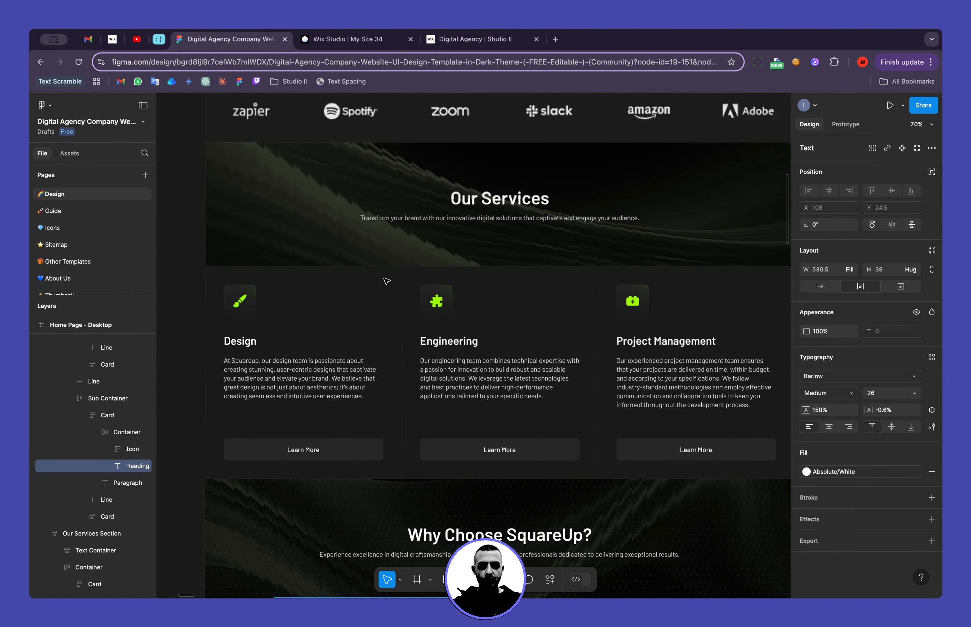
scroll(387, 282, "down", 10)
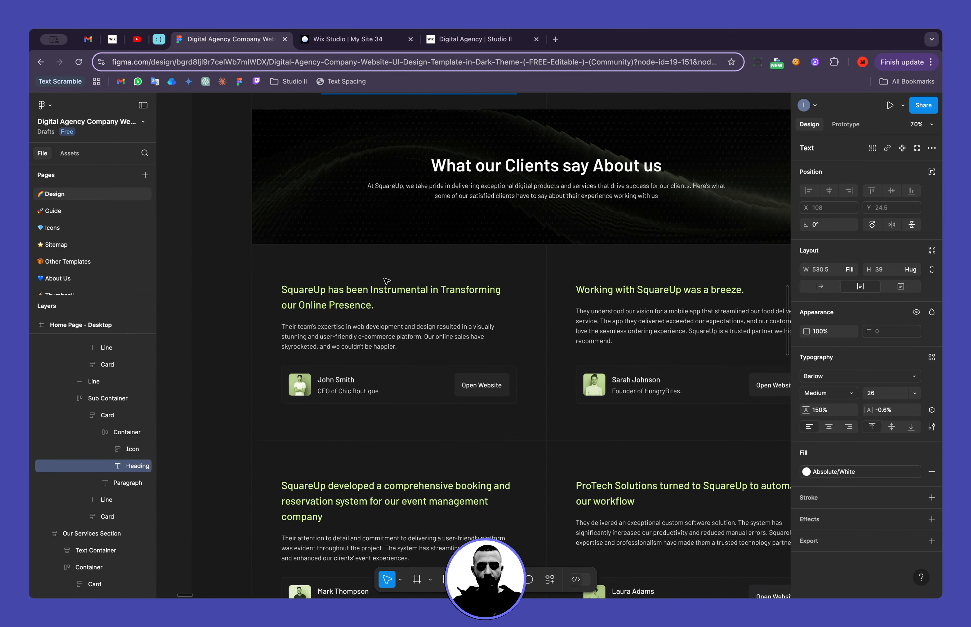
scroll(346, 288, "up", 3)
scroll(346, 281, "up", 2)
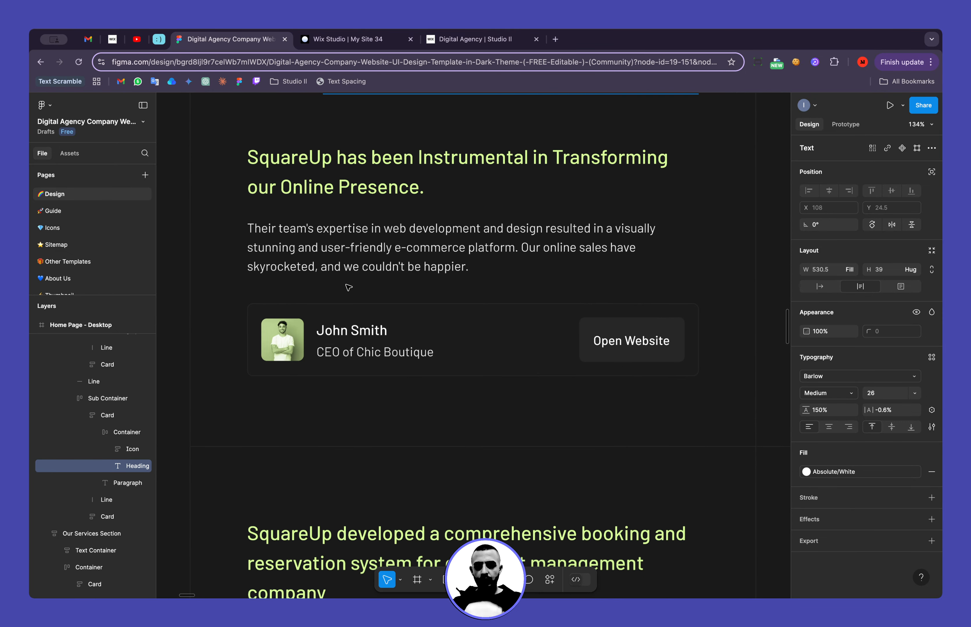
left_click(343, 39)
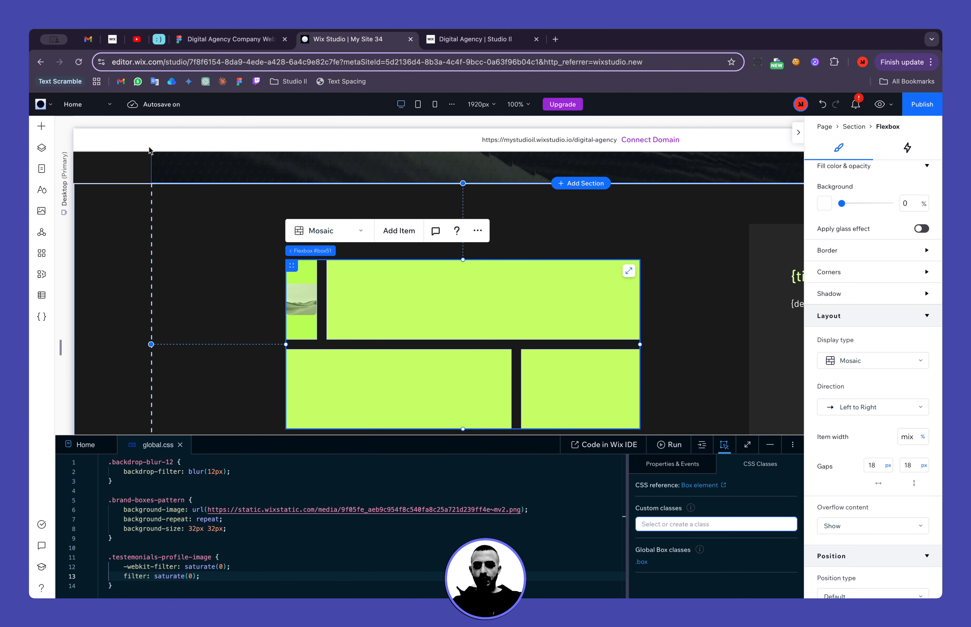
left_click(41, 126)
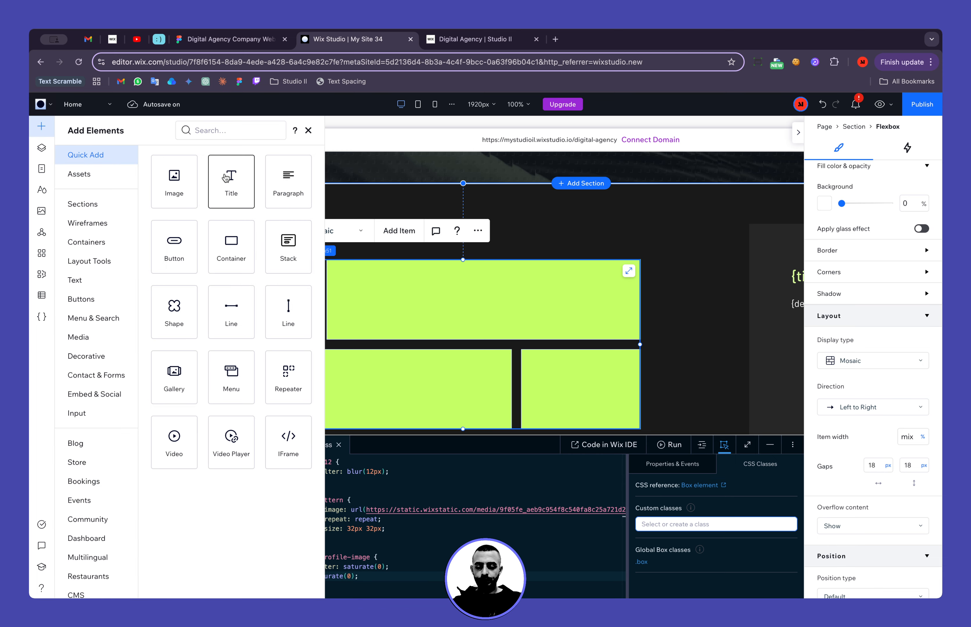
left_click_drag(227, 183, 410, 284)
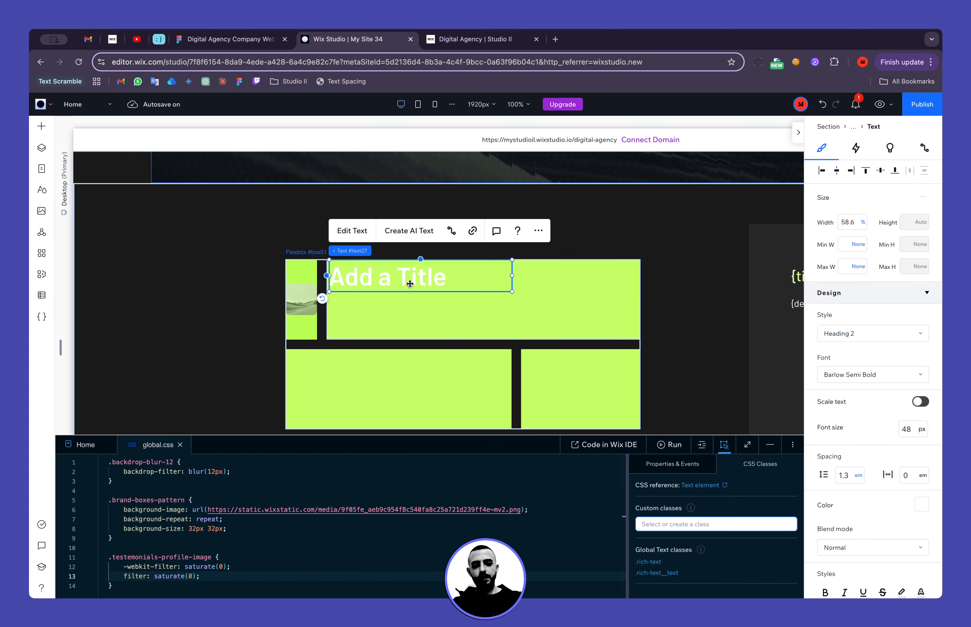
key("Delete")
Add a paragraph to the wide upper flexbox item and replace its placeholder text with {}.
left_click(41, 126)
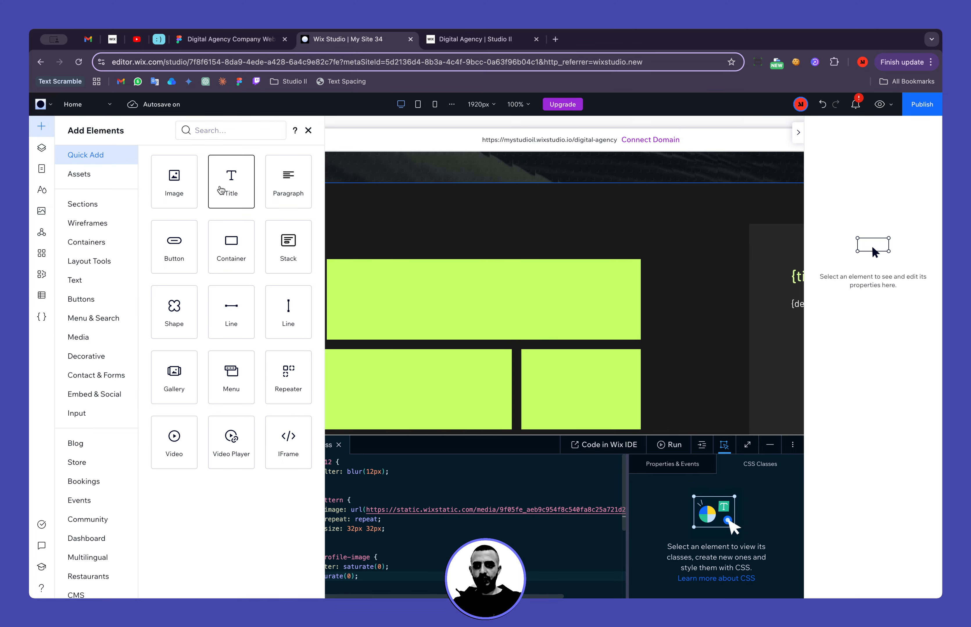
left_click_drag(281, 187, 429, 289)
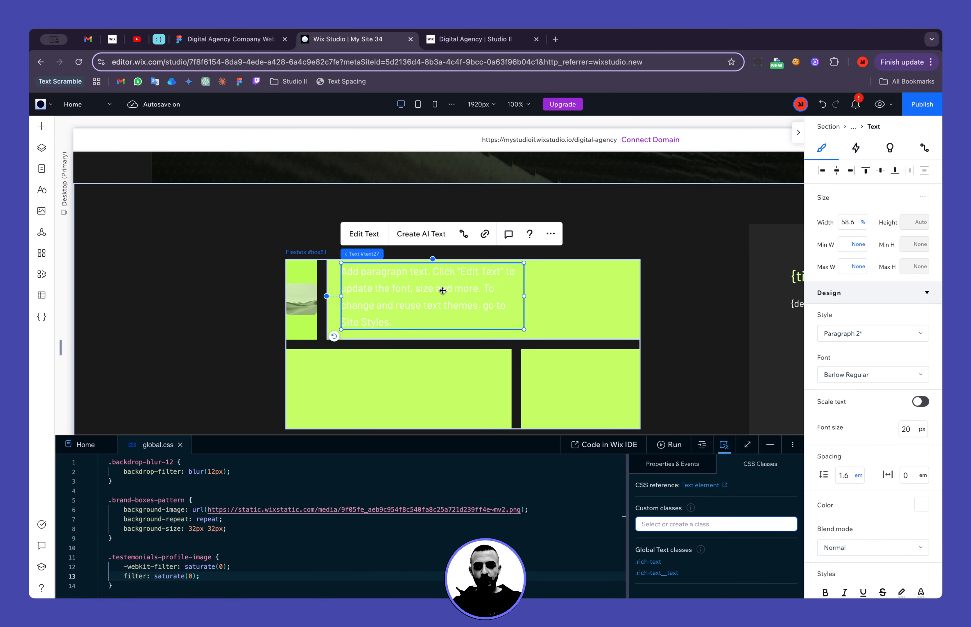
double_click(414, 287)
key("BackSpace")
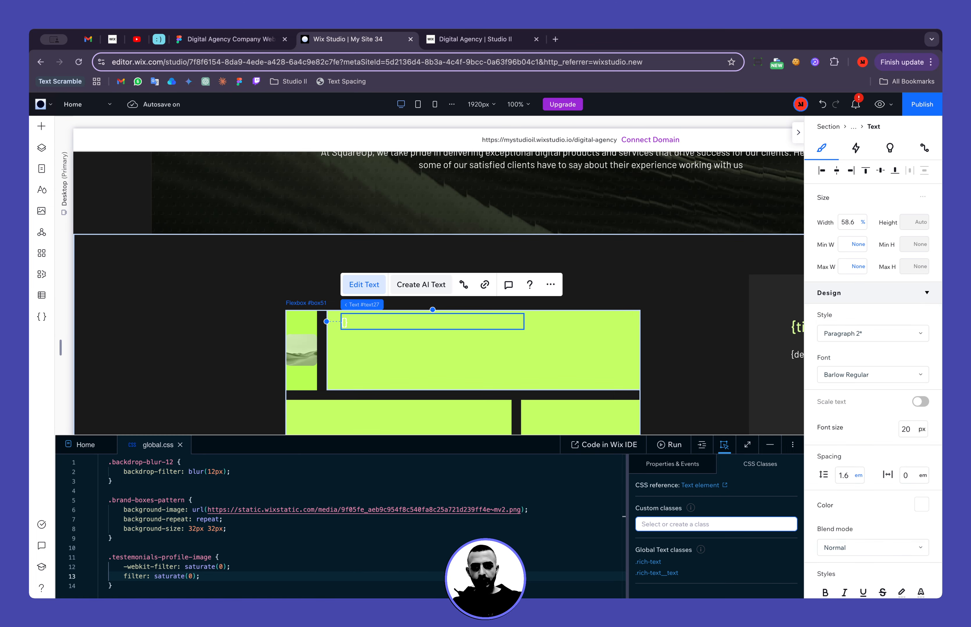
Set the background opacity of the wide upper flexbox item to 0%.
left_click(573, 364)
left_click(906, 410)
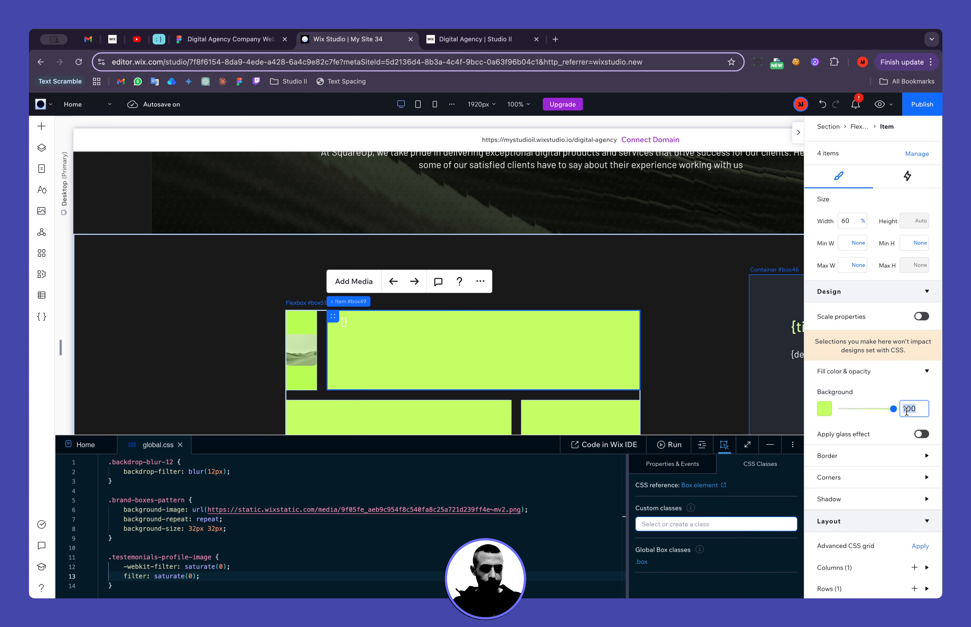
type("0")
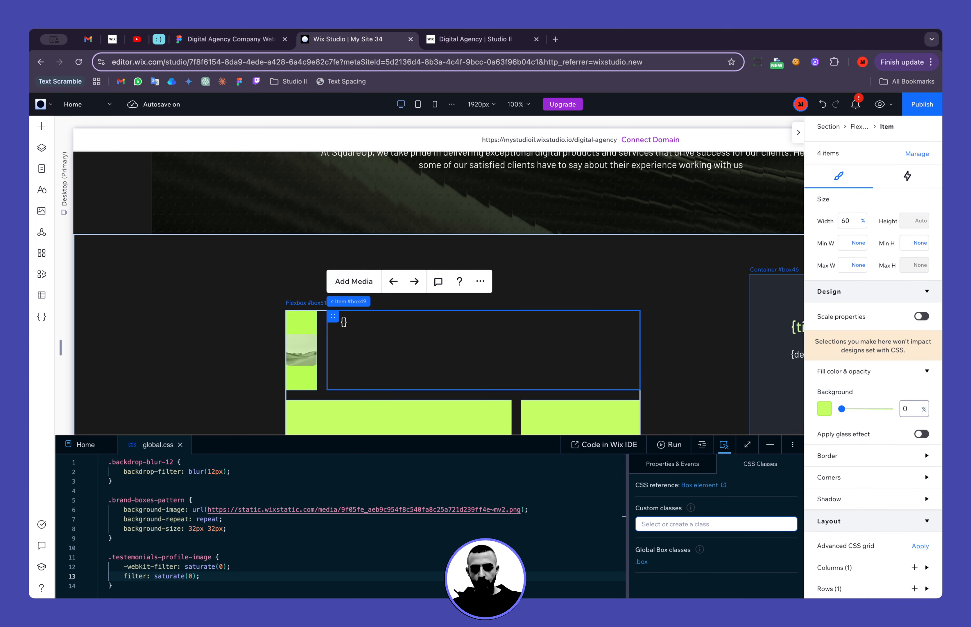
Change the paragraph text in the wide upper flexbox item to {title}.
left_click(344, 322)
left_click(493, 324)
double_click(493, 320)
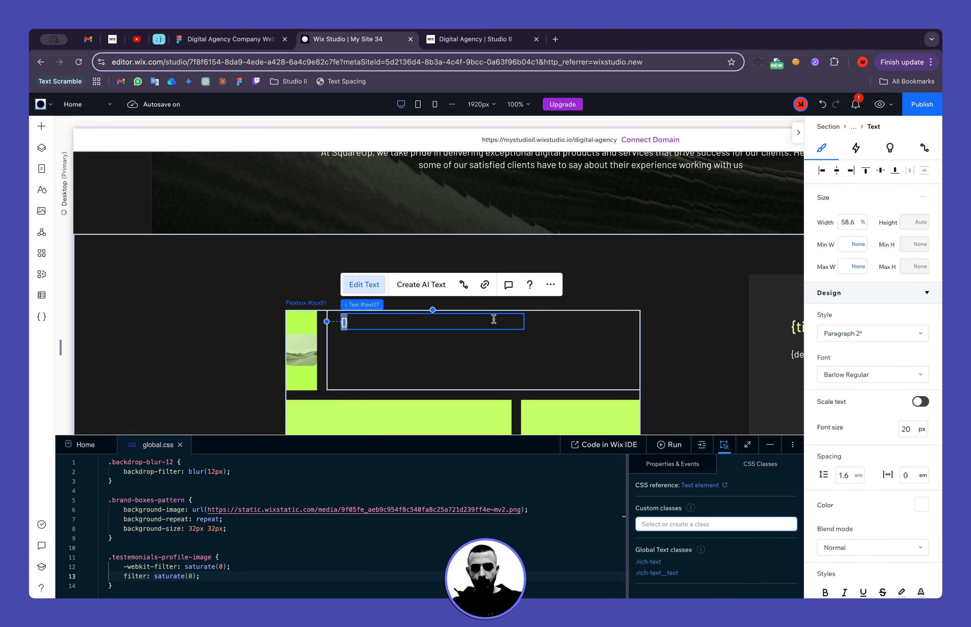
type("title")
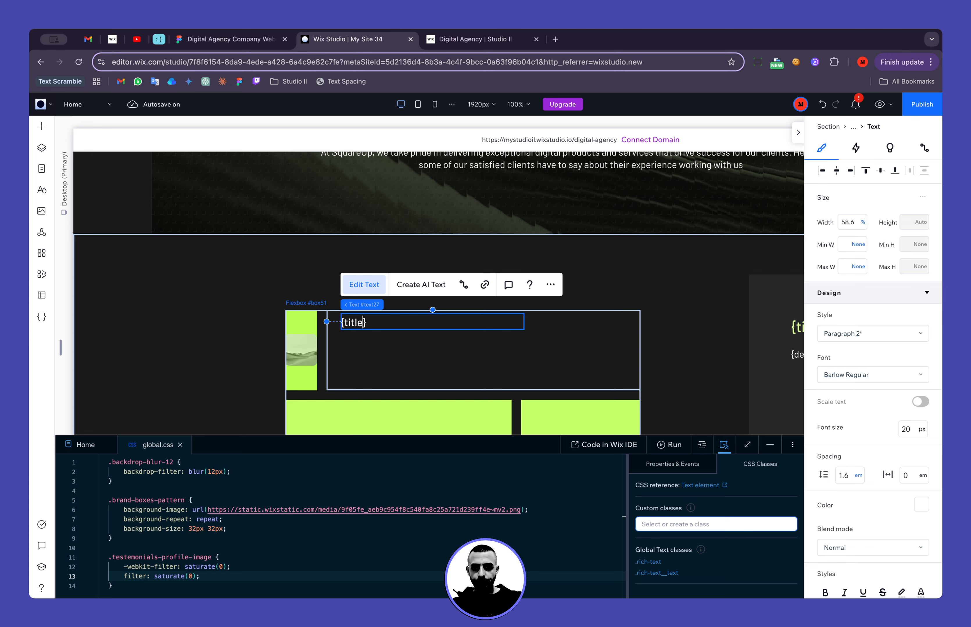
Reset the {title} text's style overrides so that it uses the saved Paragraph 2 style.
left_click(876, 333)
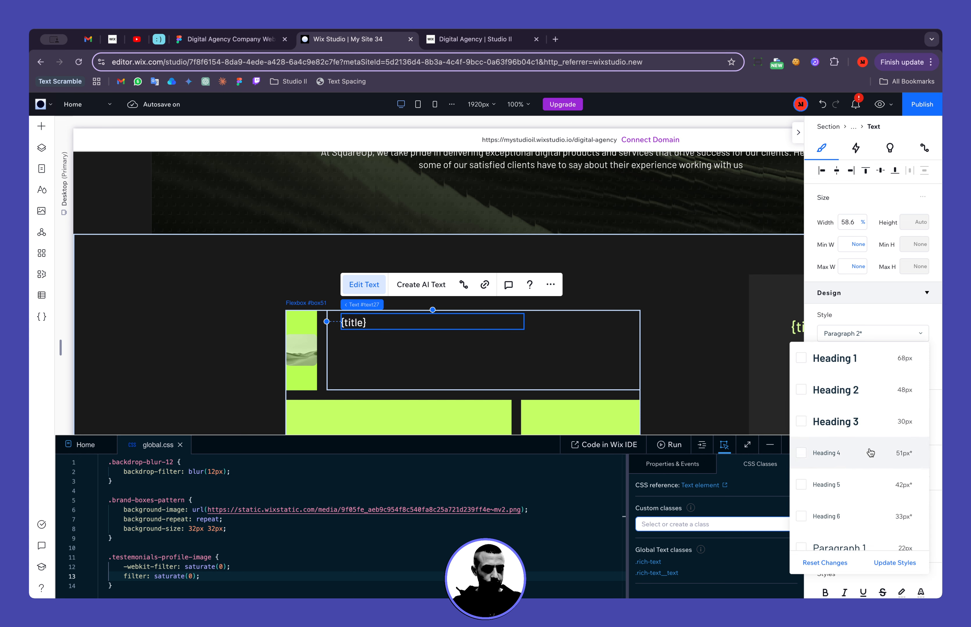
scroll(870, 452, "down", 2)
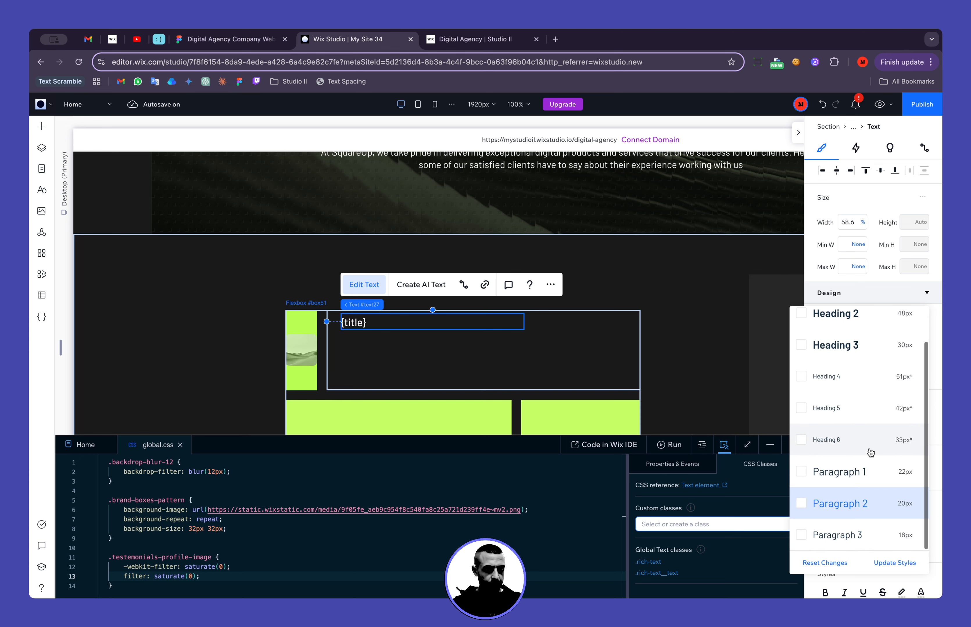
left_click(882, 505)
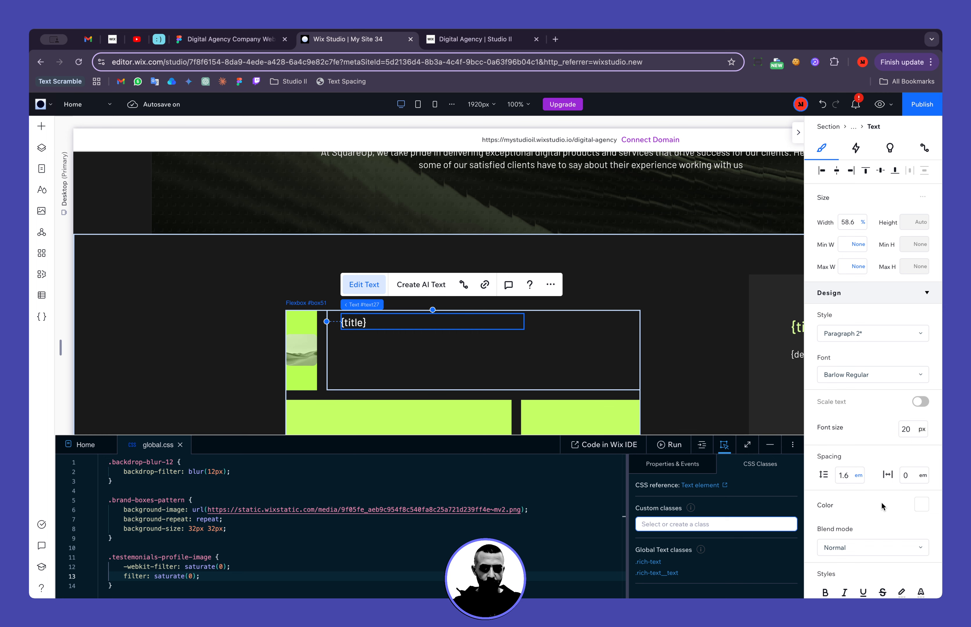
left_click(856, 378)
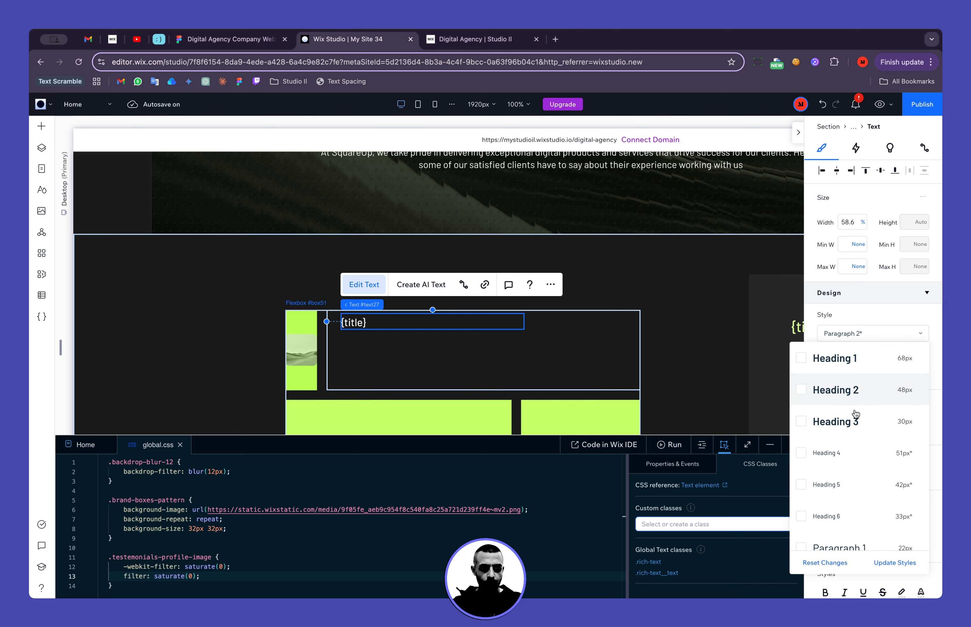
left_click(833, 566)
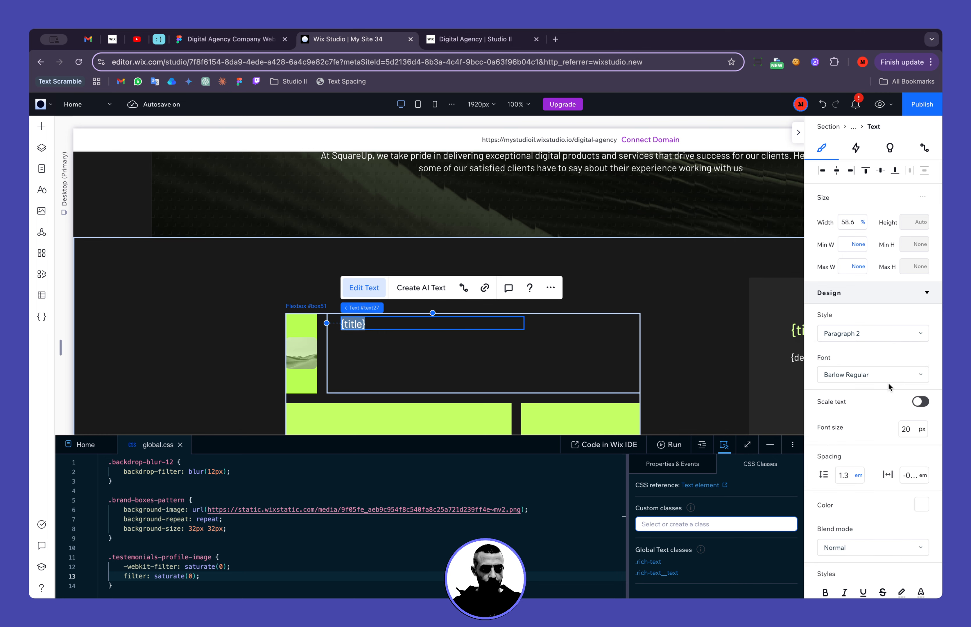
Check the typography in the Figma design, switch back to Wix Studio, and set the {title} text's font to Barlow Medium.
left_click(228, 38)
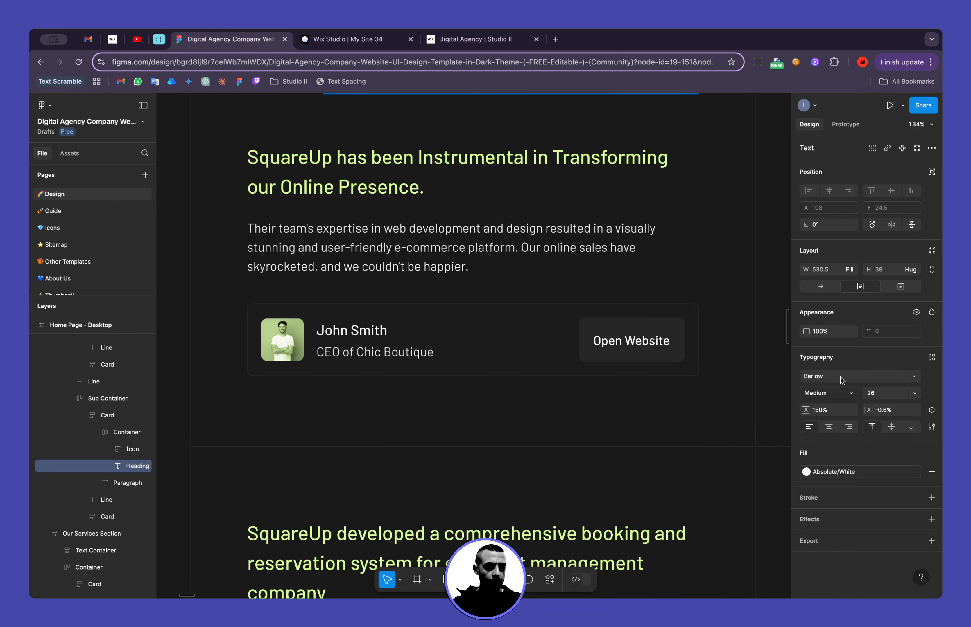
left_click(363, 39)
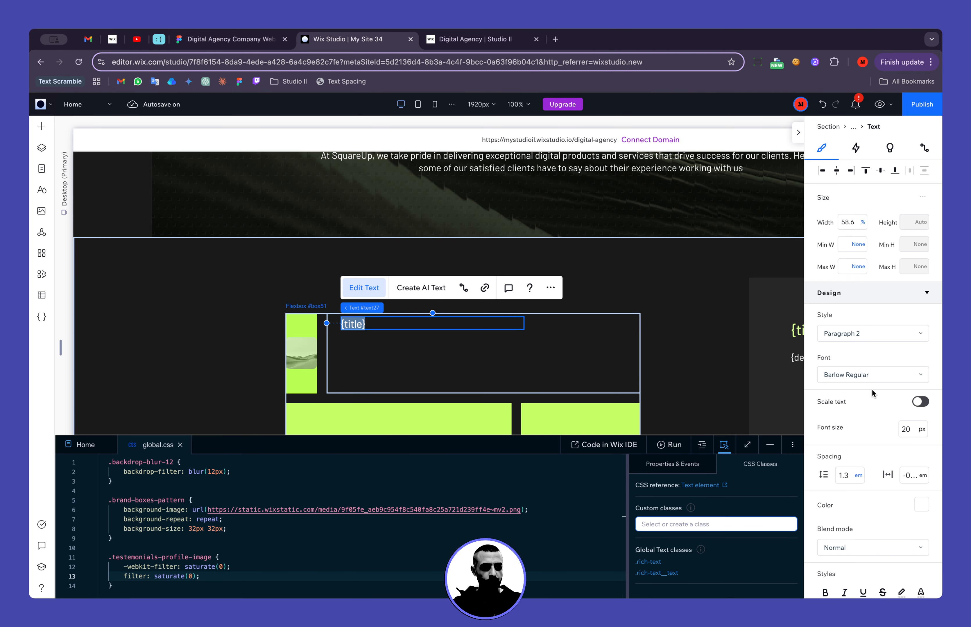
scroll(876, 431, "down", 1)
left_click(872, 323)
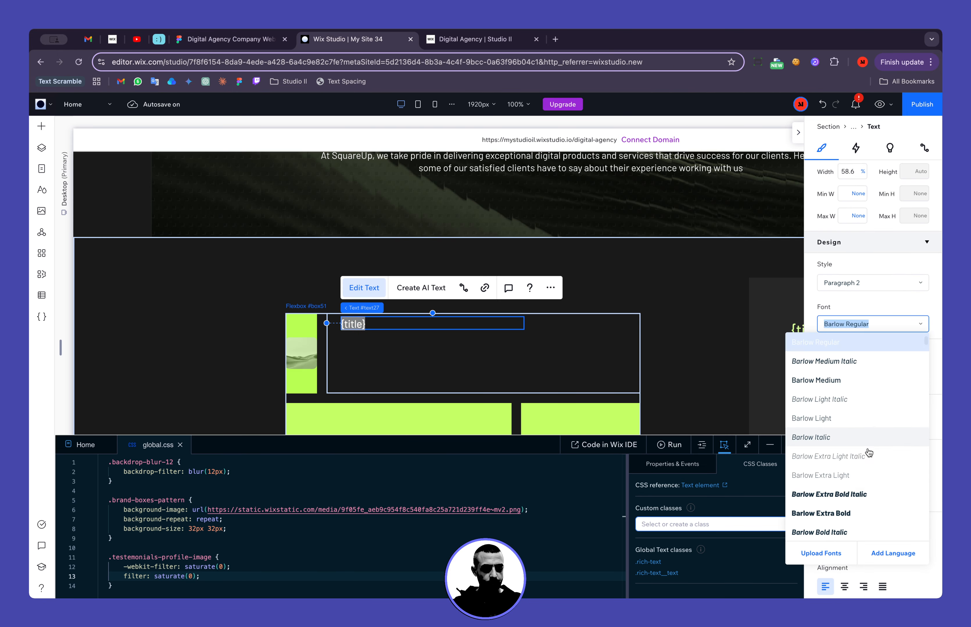
left_click(861, 378)
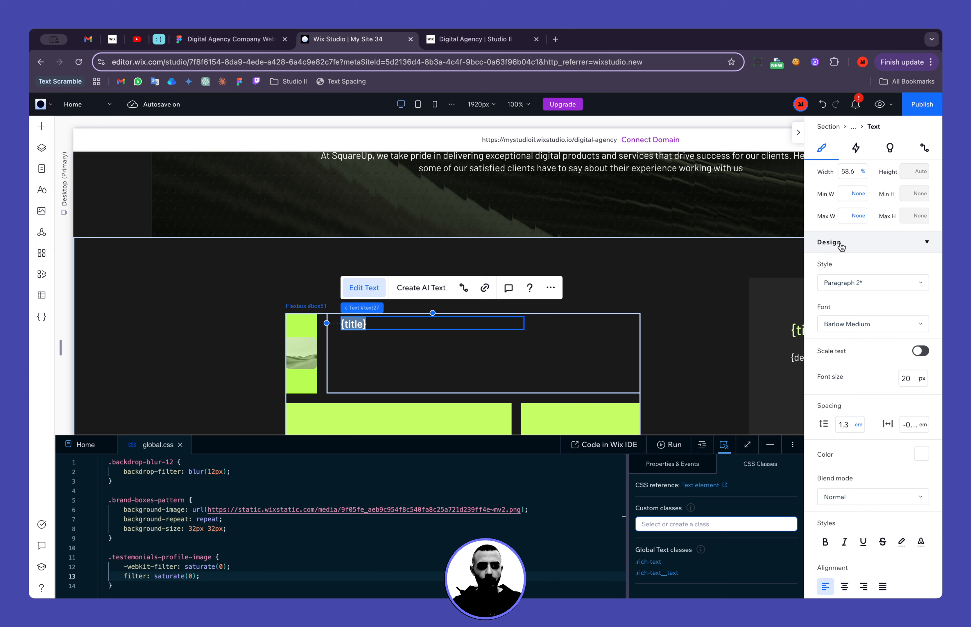
Set the {title} text's width to 100% and align it to the left edge of its flexbox item.
left_click(846, 175)
type("100")
key("Return")
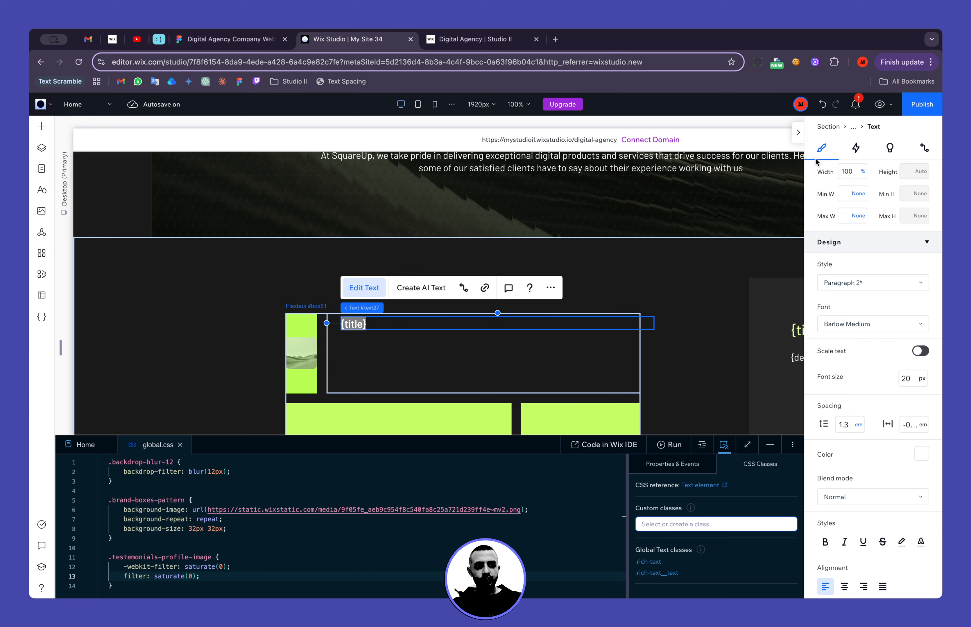
scroll(824, 186, "up", 2)
left_click(821, 174)
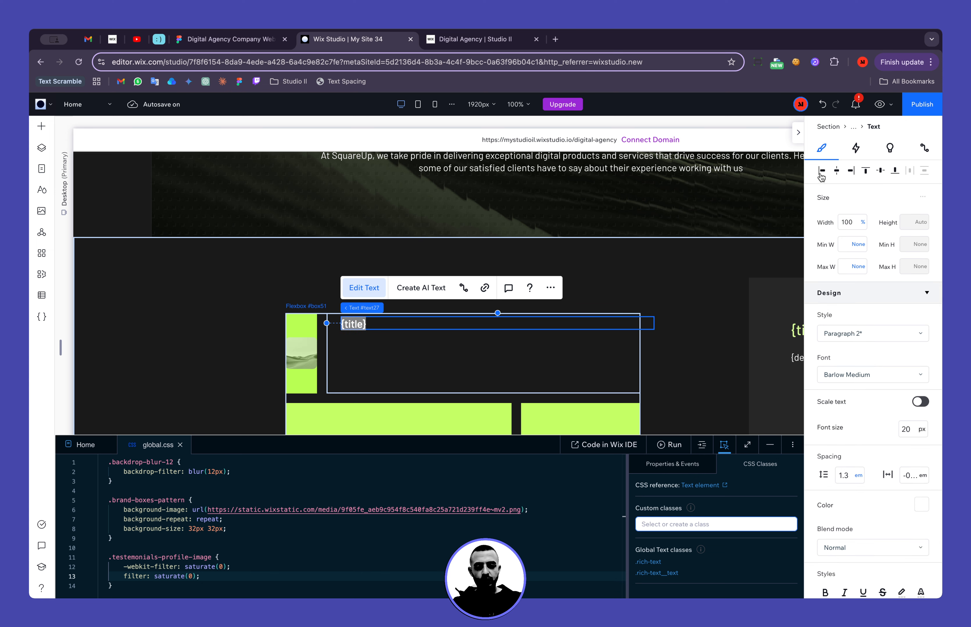
left_click(660, 301)
left_click(452, 322)
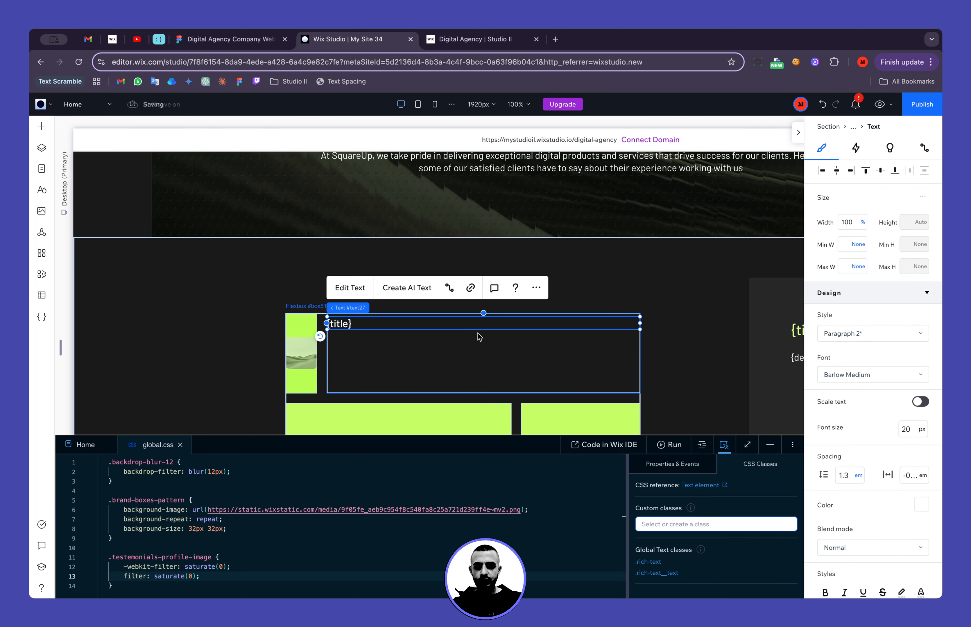
Duplicate the {title} text, place the copy directly beneath it, and change the copy's text to {description}.
key("super+d")
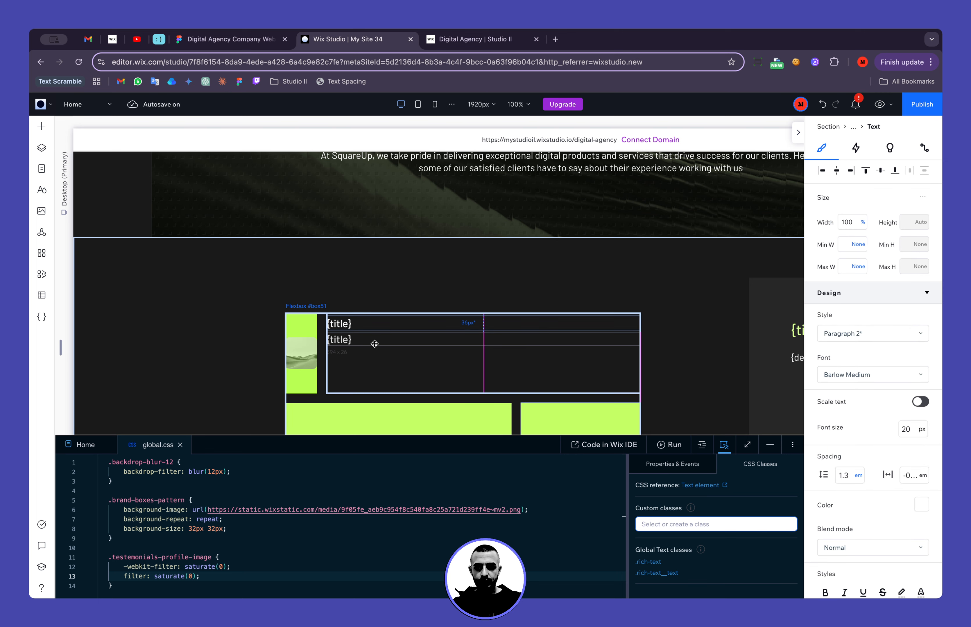
left_click(375, 343)
left_click(343, 305)
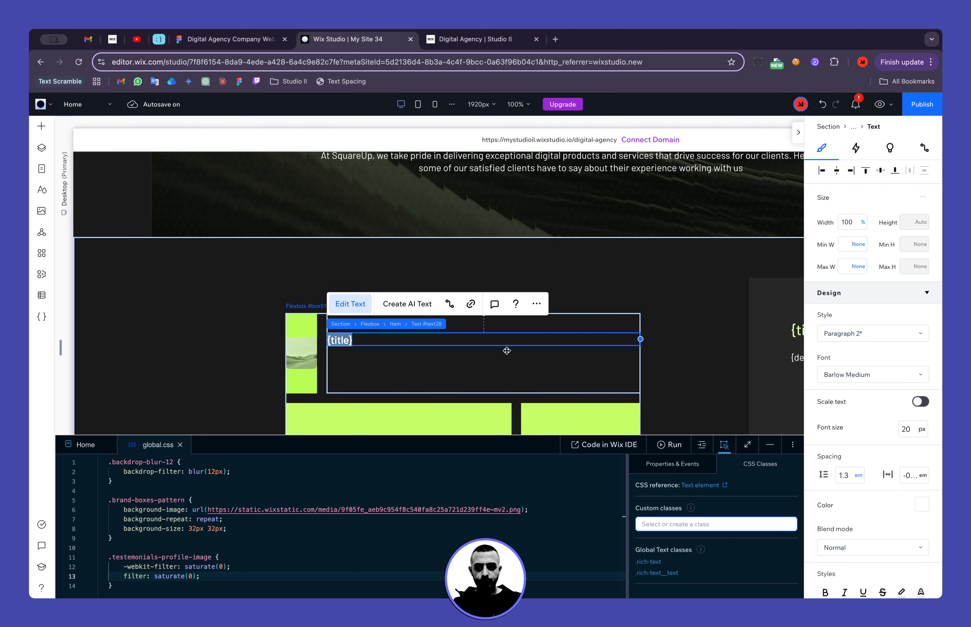
type("descr")
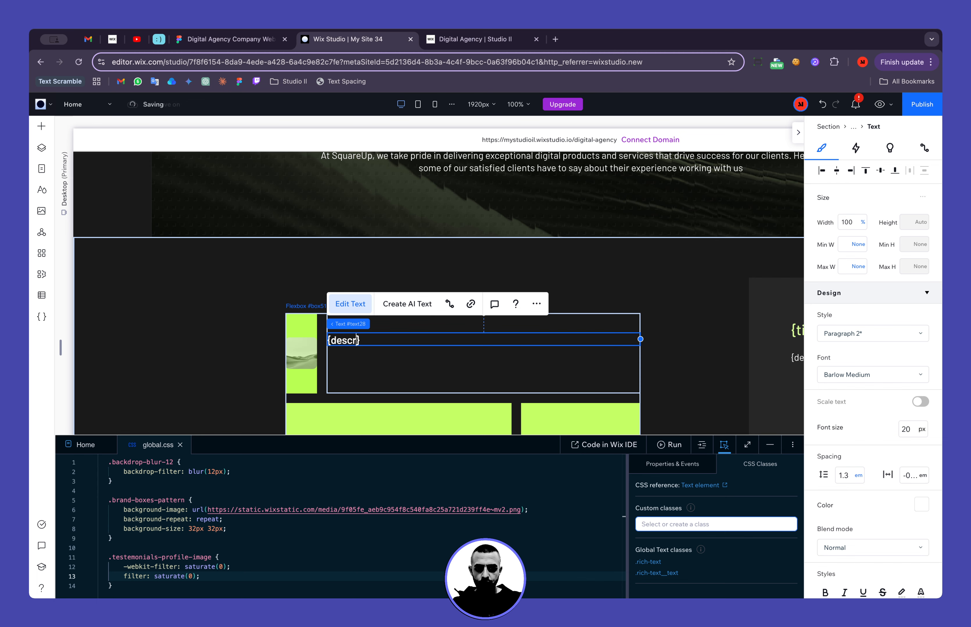
type("iption")
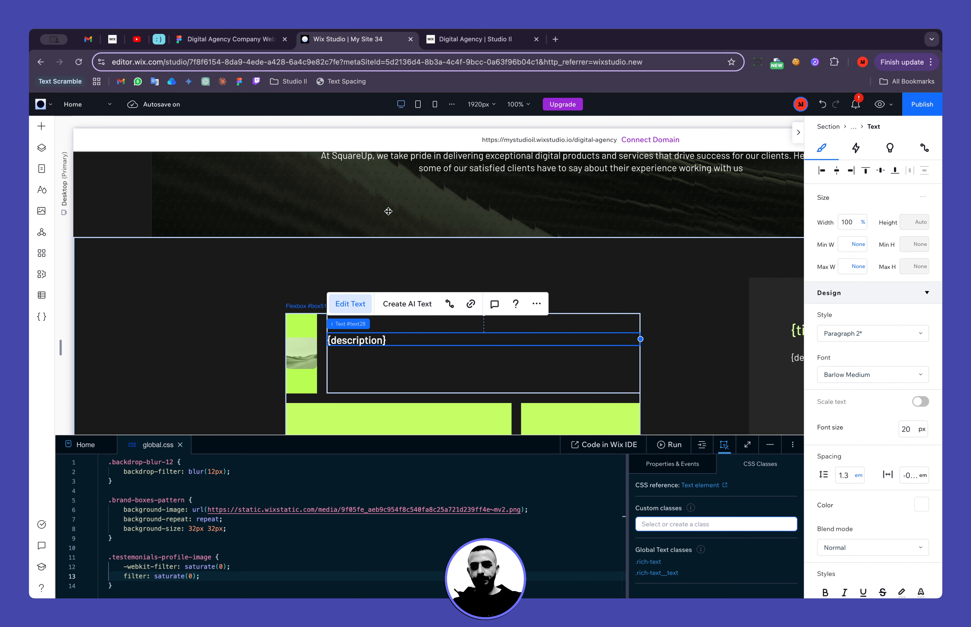
Check the job title's typography in the Figma testimonial card, switch back to Wix Studio, and apply the Paragraph 3 style to the {description} text.
left_click(240, 40)
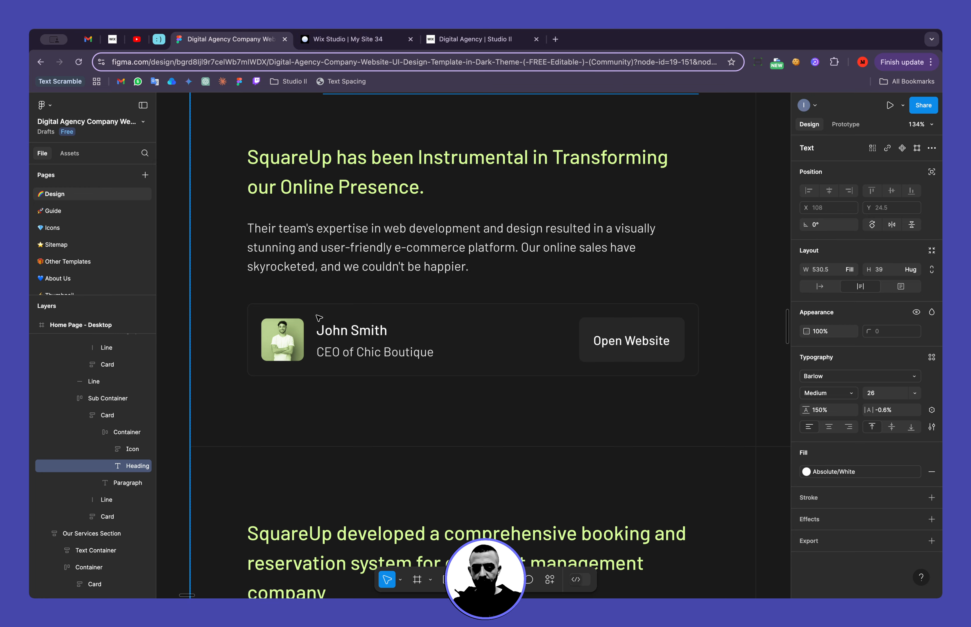
left_click(346, 39)
left_click(398, 377)
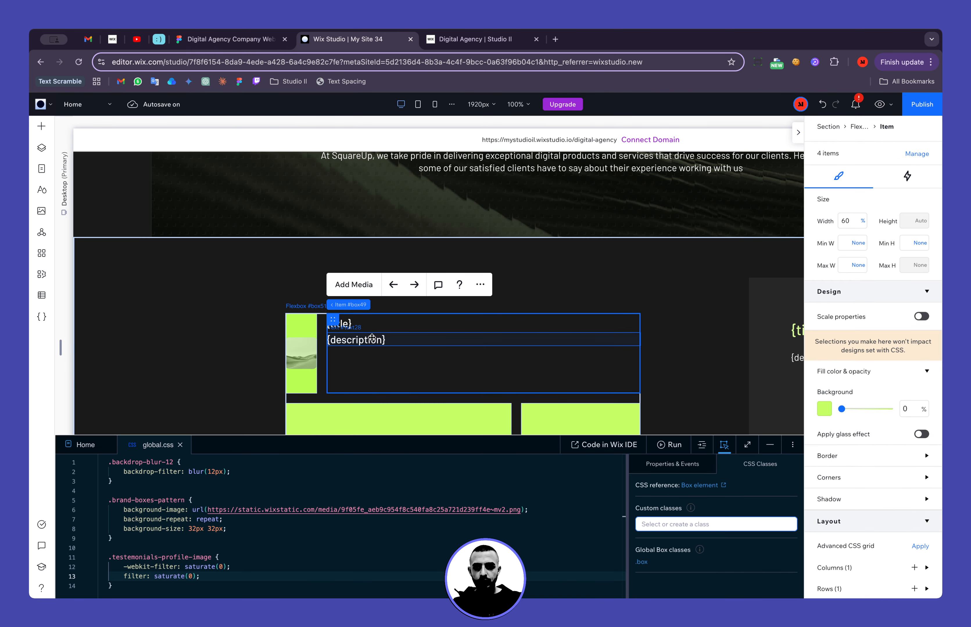
left_click(357, 340)
left_click(256, 41)
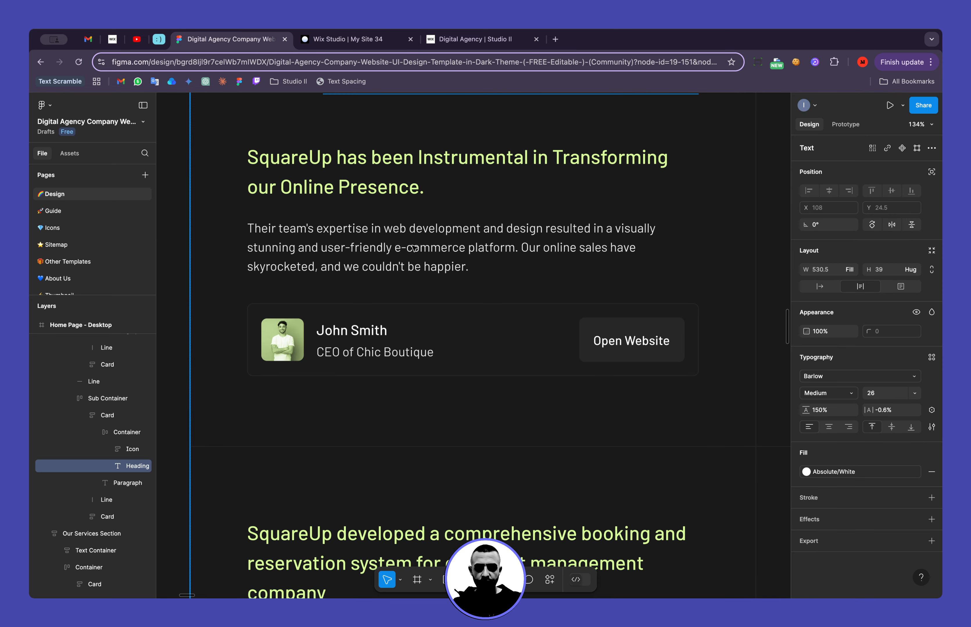
left_click(397, 352)
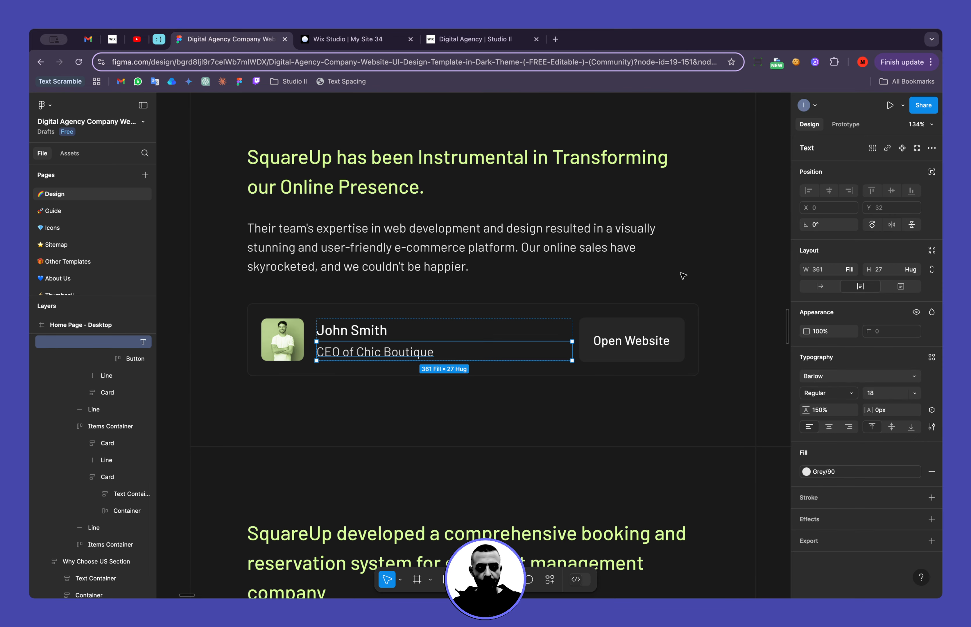
left_click(349, 39)
left_click(904, 334)
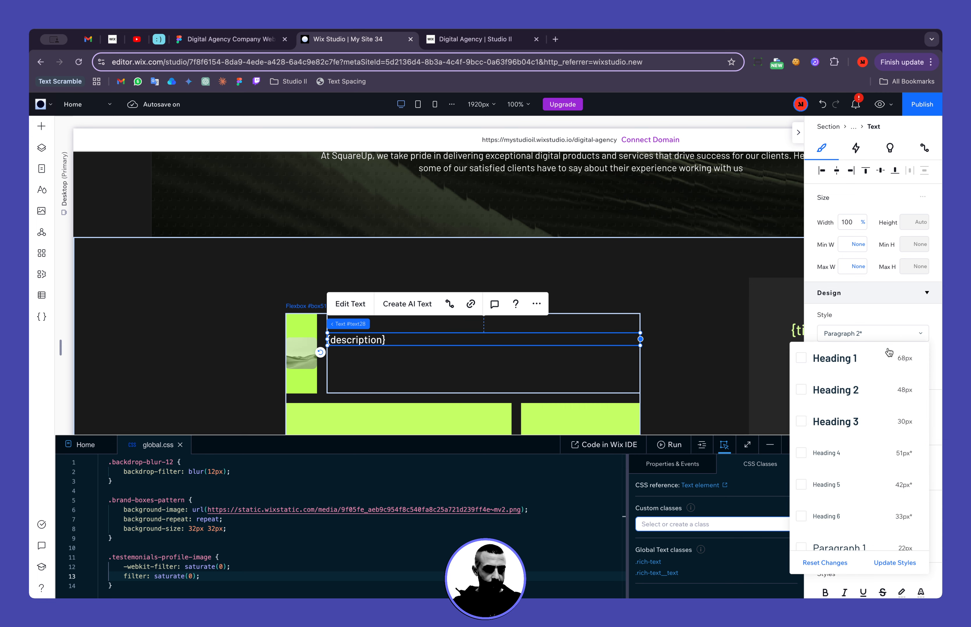
scroll(802, 421, "down", 3)
left_click(844, 533)
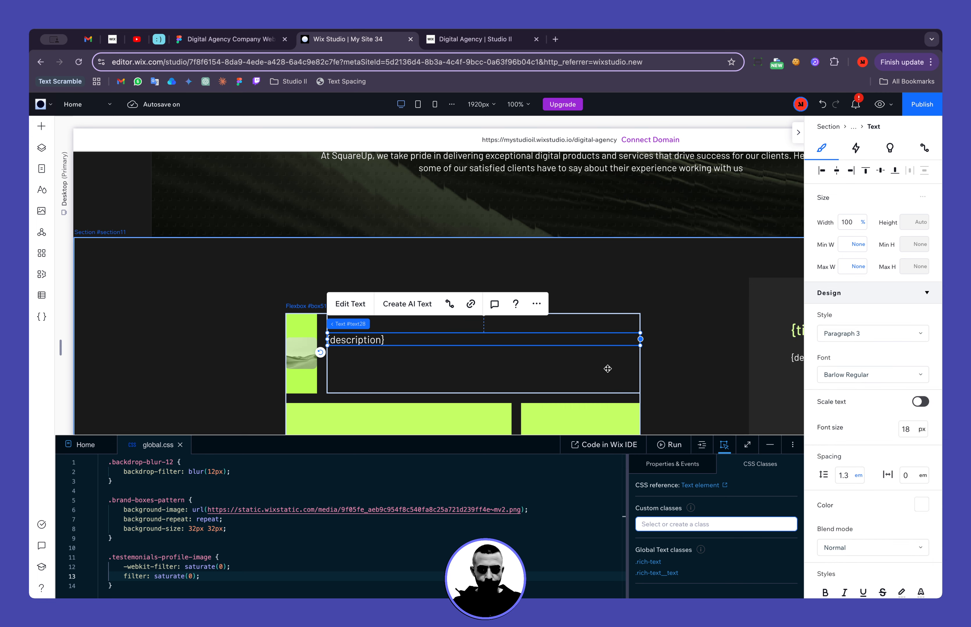
Stack the {title} and {description} texts together and center the stack vertically in its flexbox item.
left_click(458, 323, "shift")
key("ctrl+shift+a")
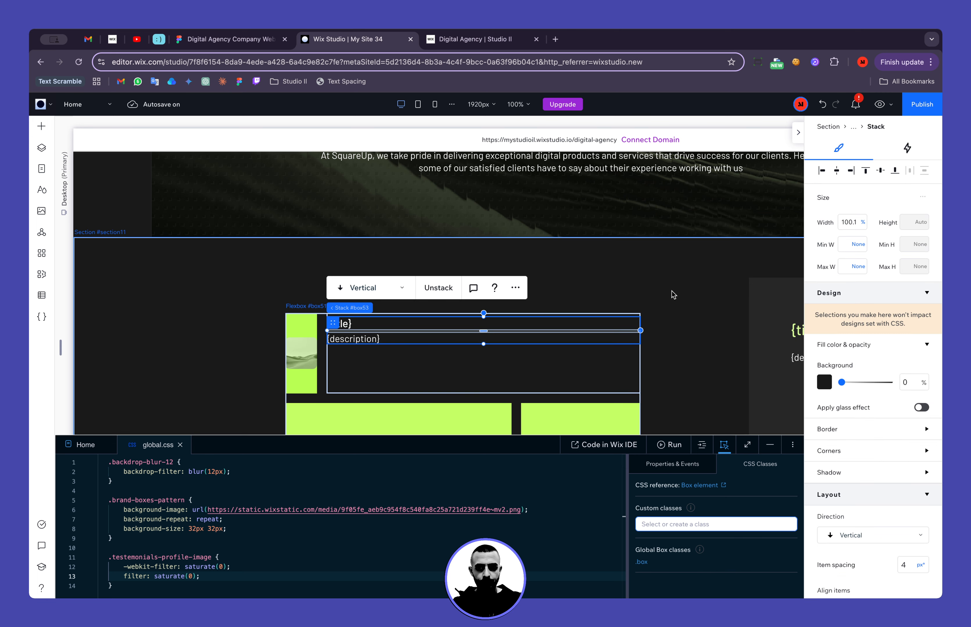
left_click(881, 171)
Switch to the Figma design, measure the spacing between the author's name and job title in the first testimonial card, and switch back to Wix Studio.
left_click(261, 40)
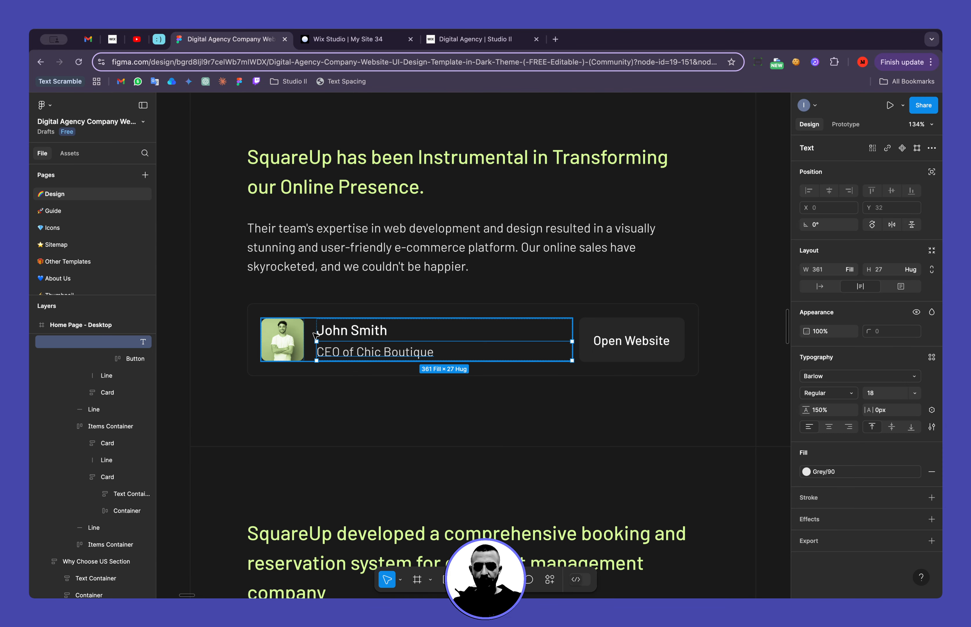
scroll(315, 346, "up", 5)
scroll(315, 346, "left", 2)
scroll(315, 346, "down", 1)
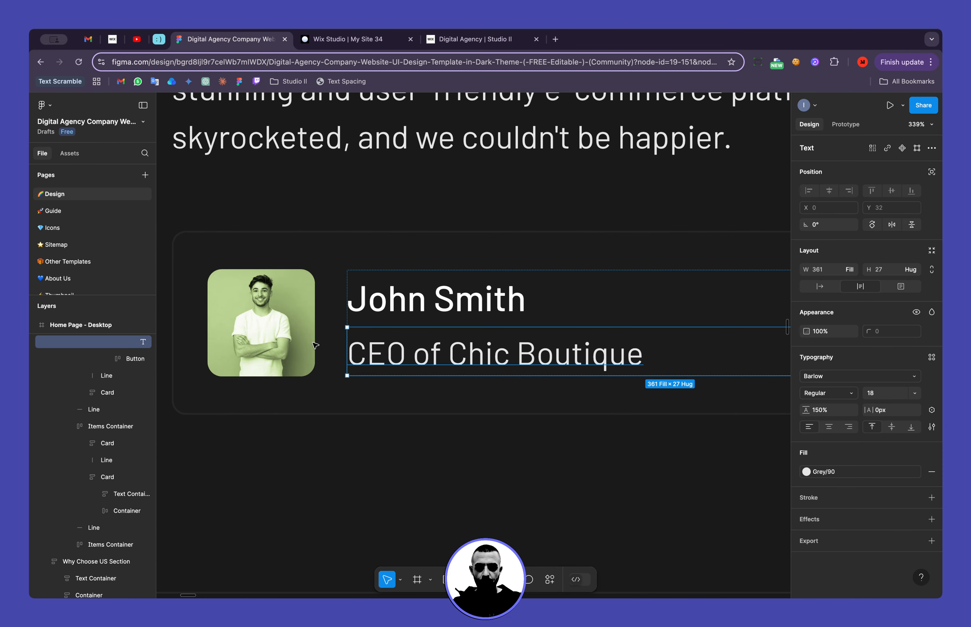
left_click(423, 320)
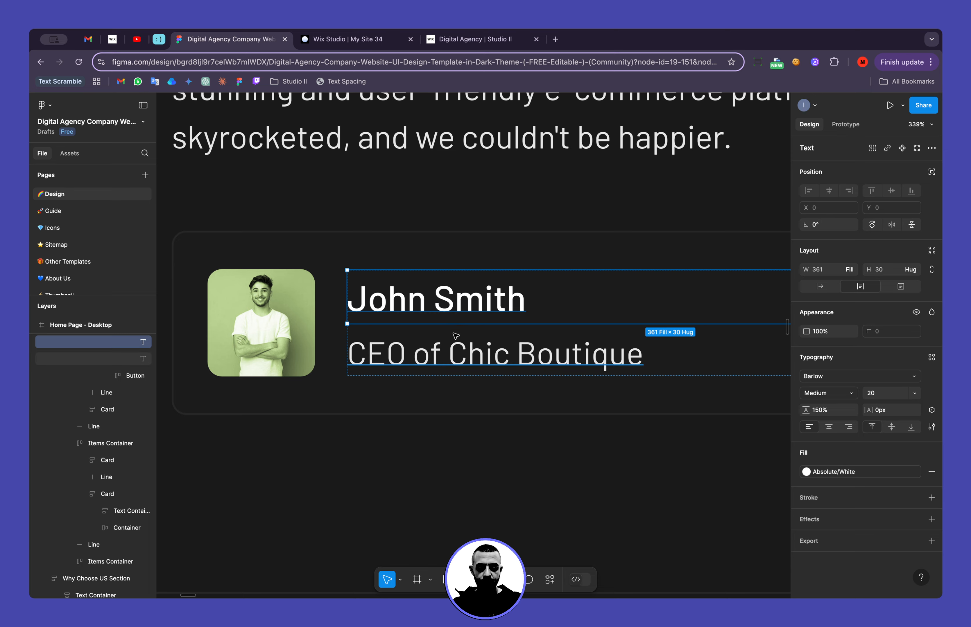
left_click(115, 328)
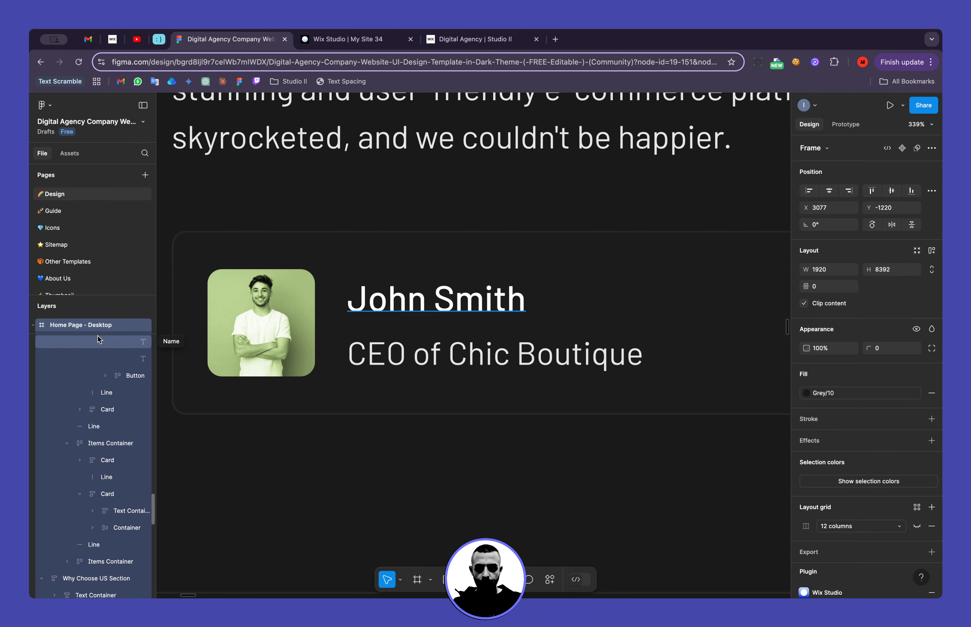
double_click(459, 325)
left_click(480, 301)
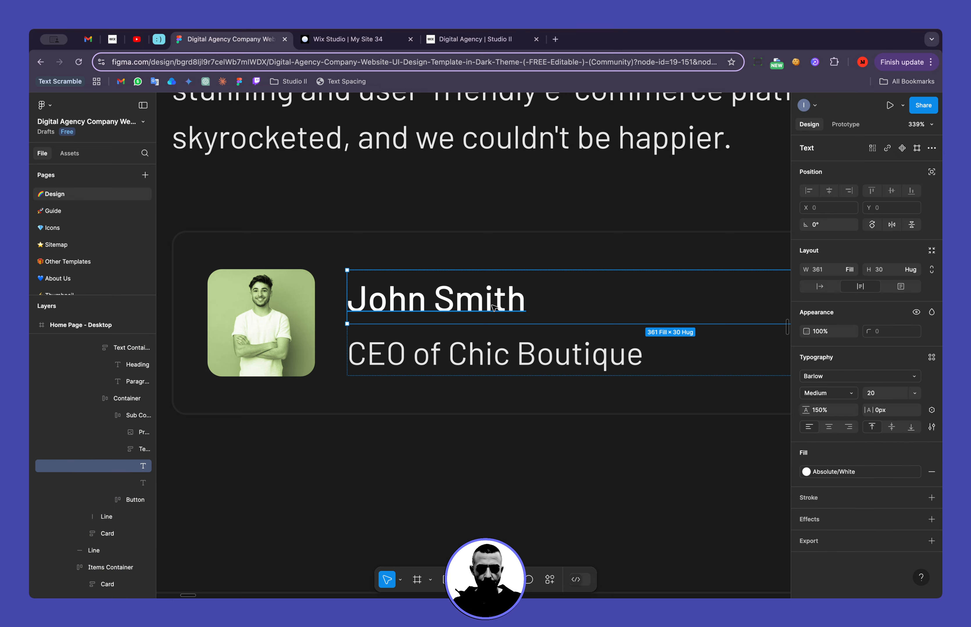
key("alt")
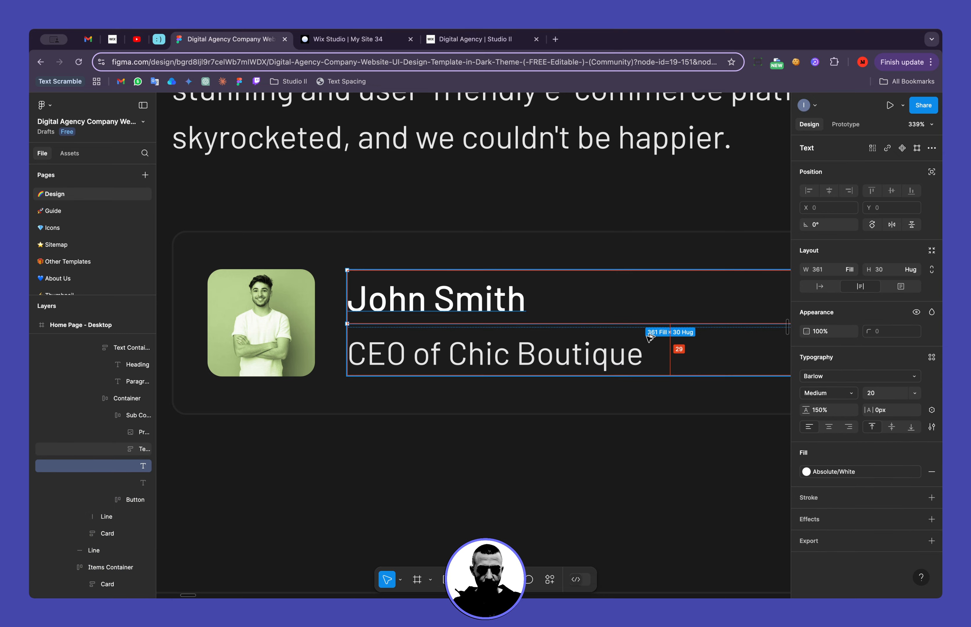
scroll(645, 343, "up", 1)
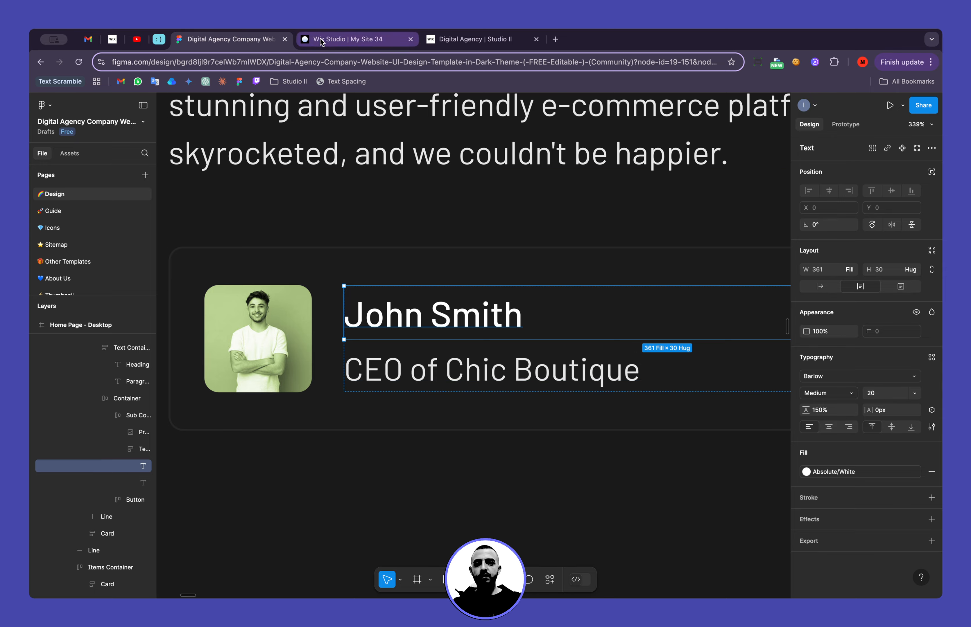
left_click(346, 39)
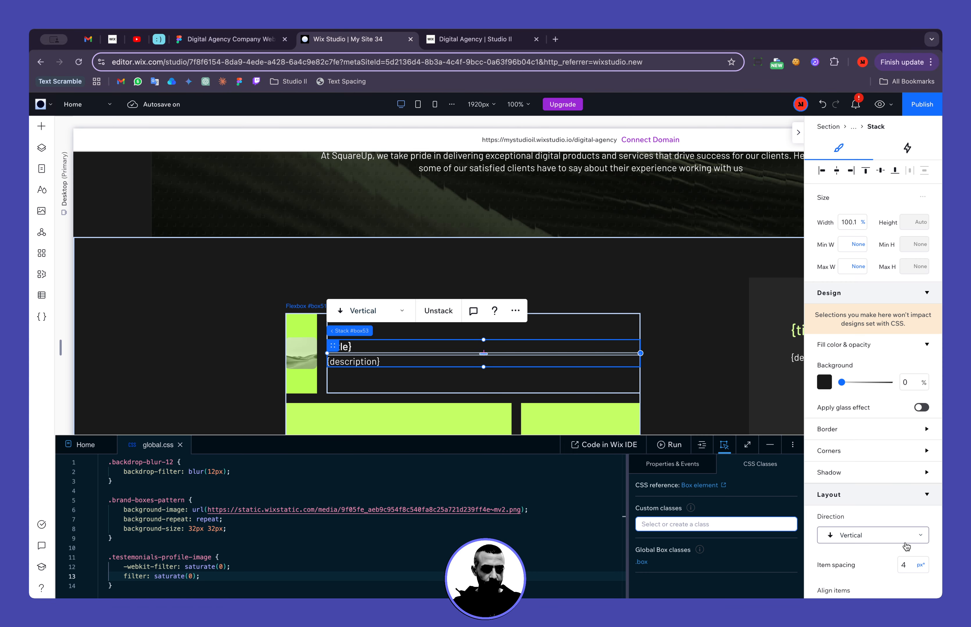
Set the item spacing of the {title} and {description} stack to 2 px, using pixels as the unit.
left_click(921, 537)
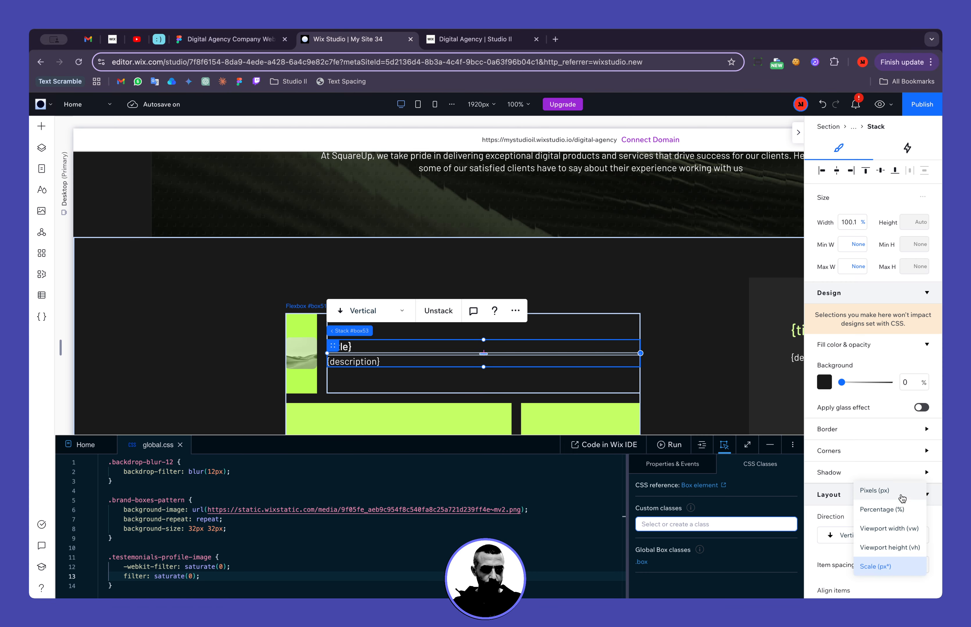
left_click(902, 498)
type("2")
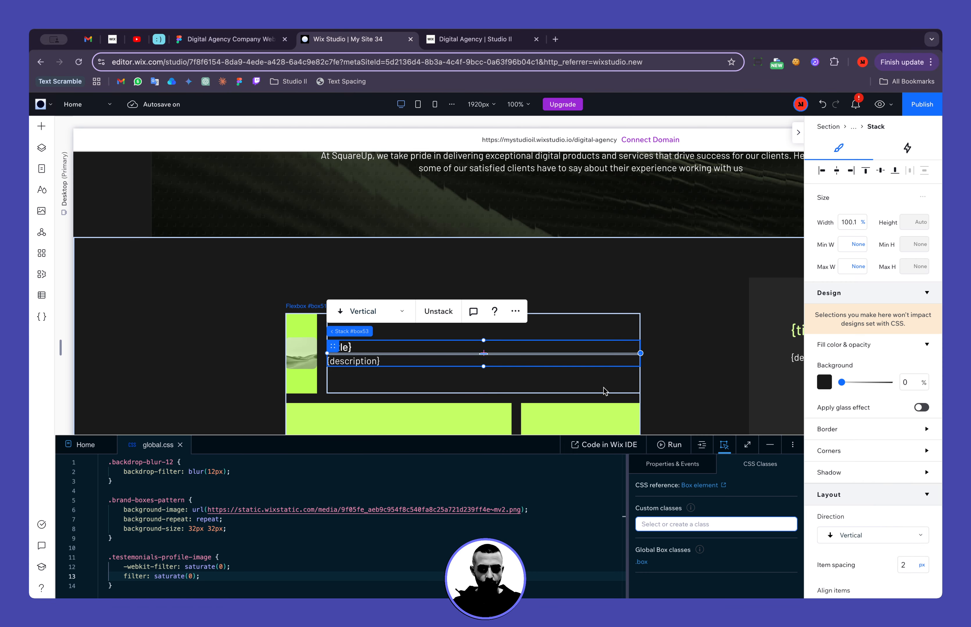
left_click(711, 348)
scroll(711, 348, "down", 1)
scroll(711, 348, "down", 1)
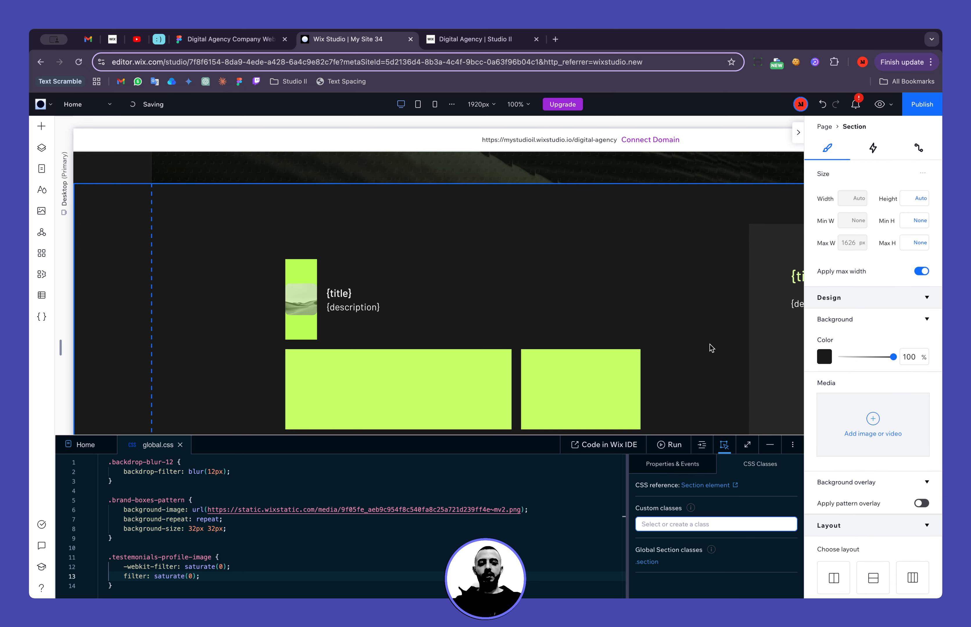
left_click(455, 322)
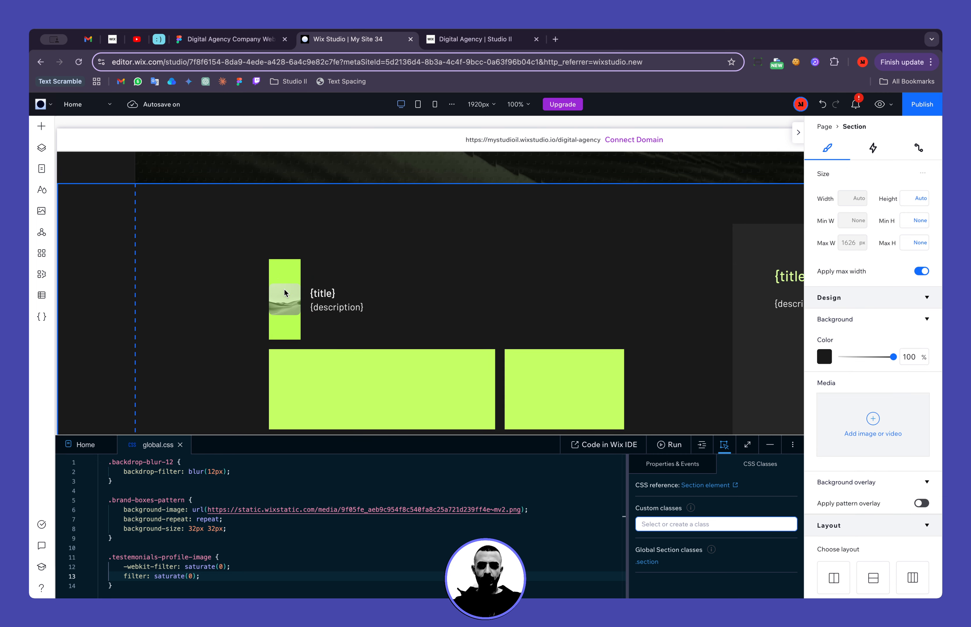
Set the row height of the flexbox item holding the {title} and {description} stack to 1 fr.
left_click(353, 271)
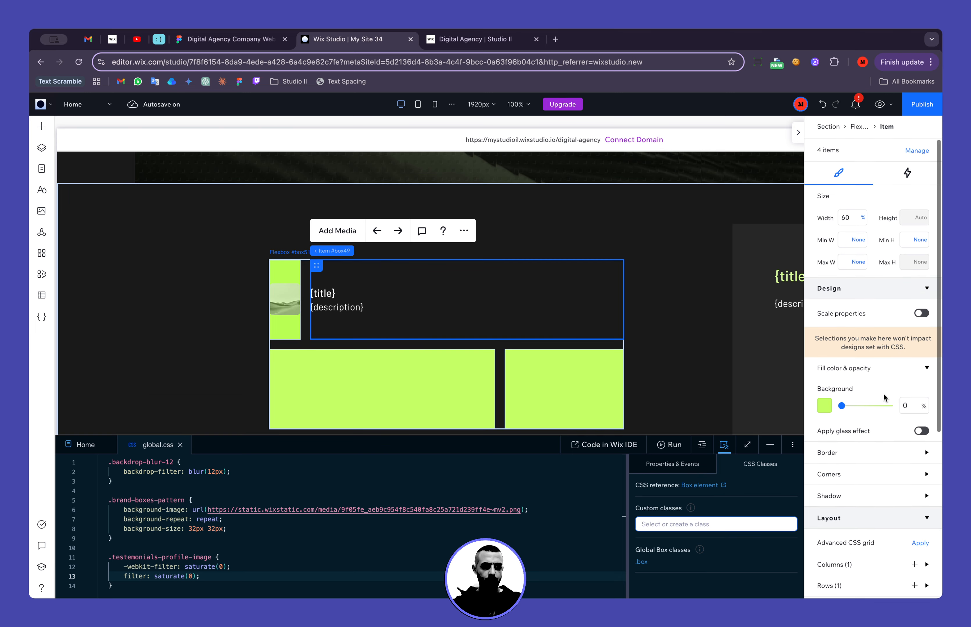
scroll(883, 396, "down", 5)
left_click(828, 387)
left_click(850, 412)
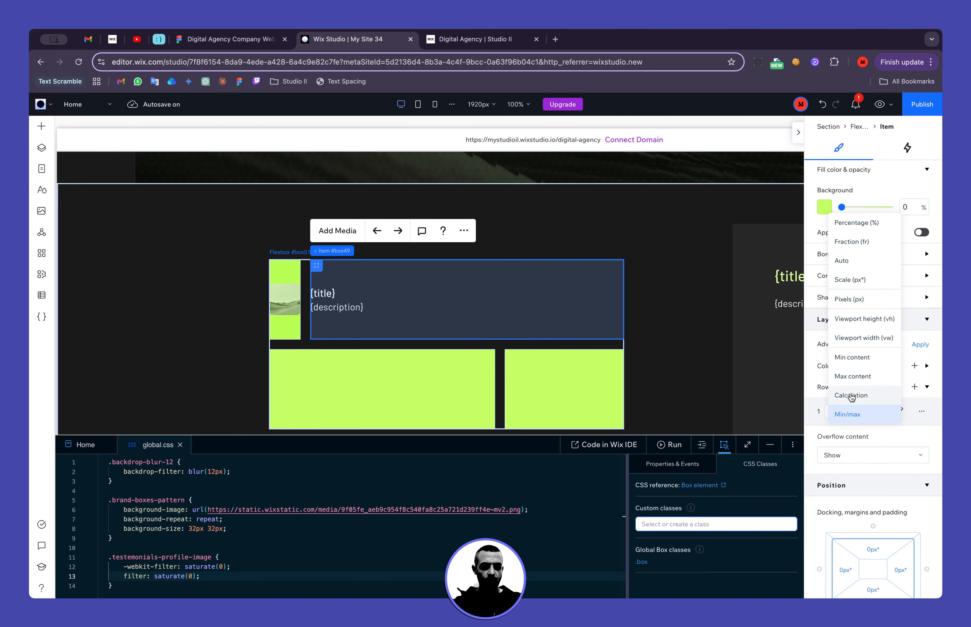
left_click(847, 414)
Set both the row and the column of the green overlay container on the profile image to 1 fr.
left_click(288, 333)
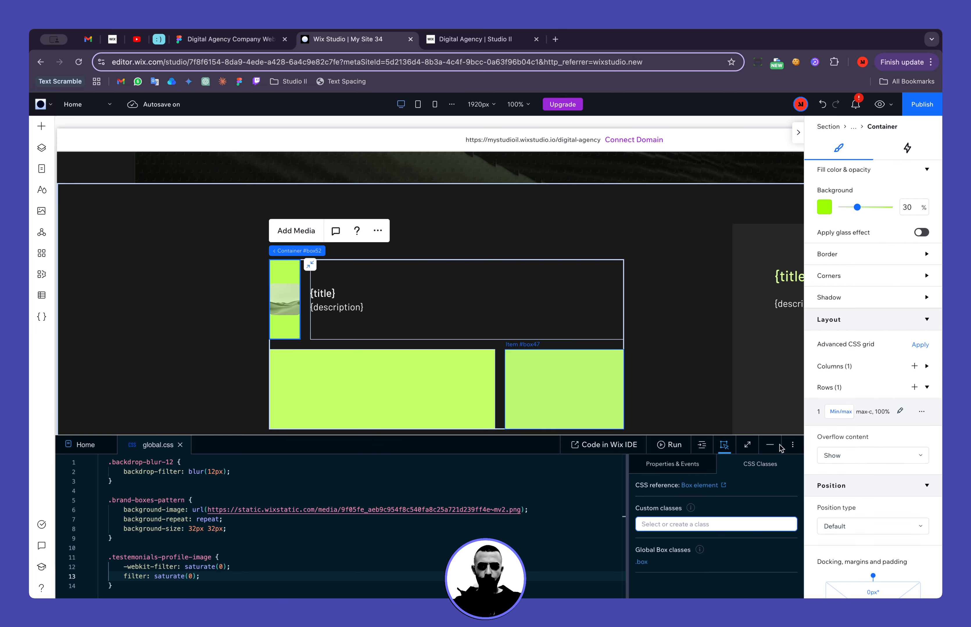
left_click(840, 411)
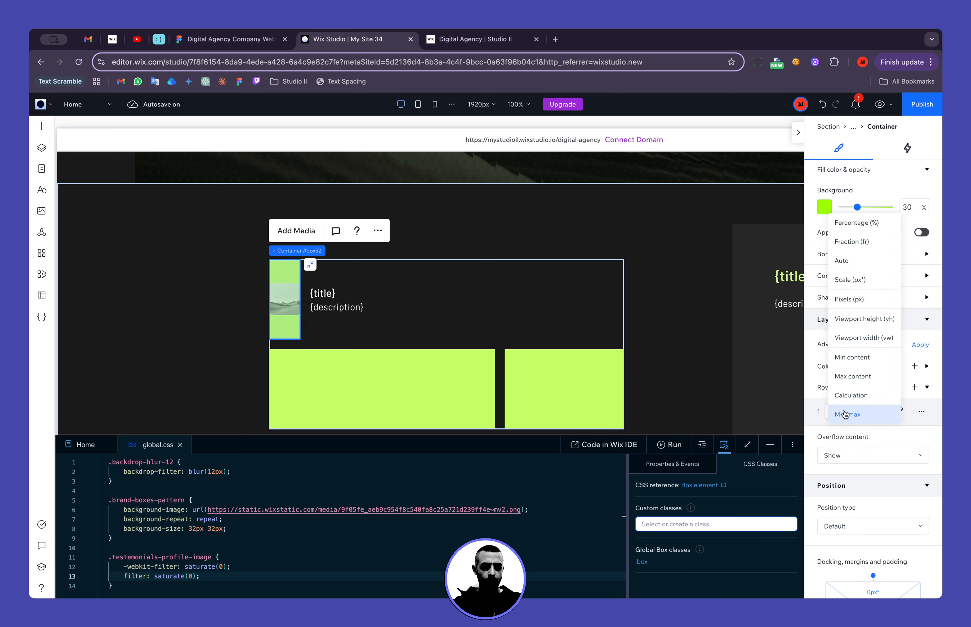
left_click(862, 242)
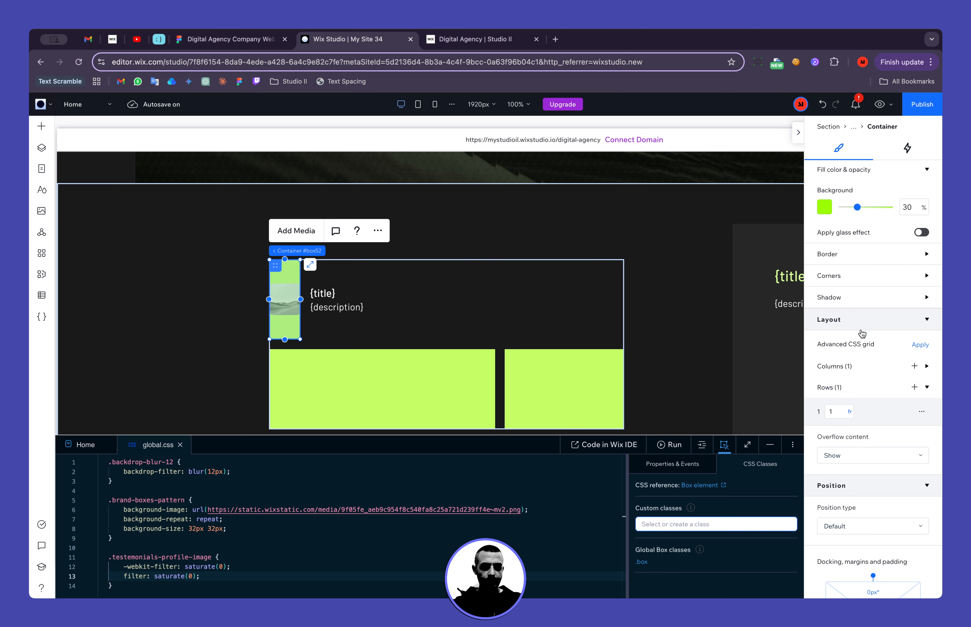
left_click(845, 373)
left_click(840, 391)
left_click(849, 234)
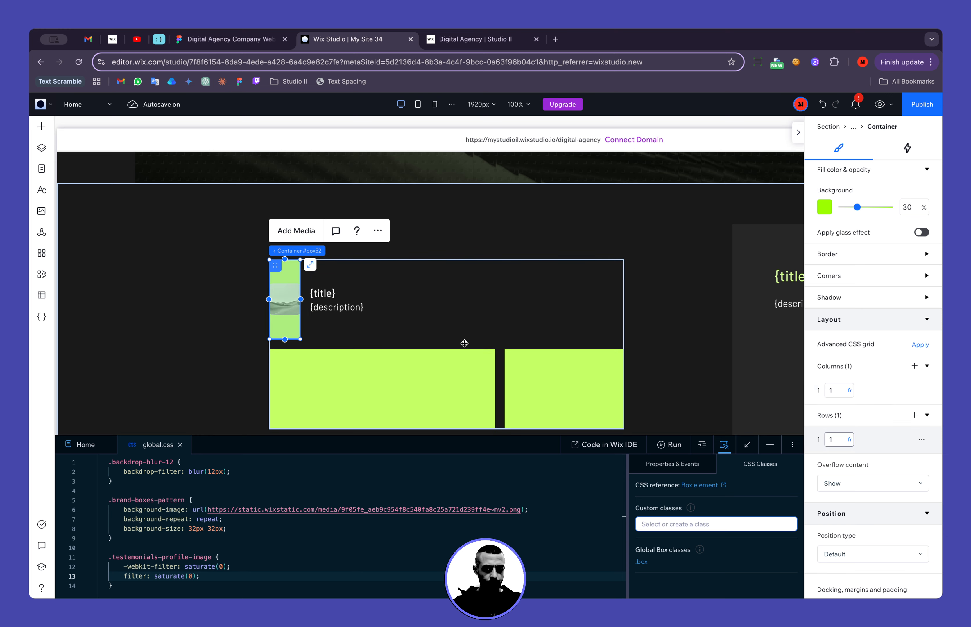
Set the column width of the flexbox item holding the text stack to 1 fr.
left_click(417, 332)
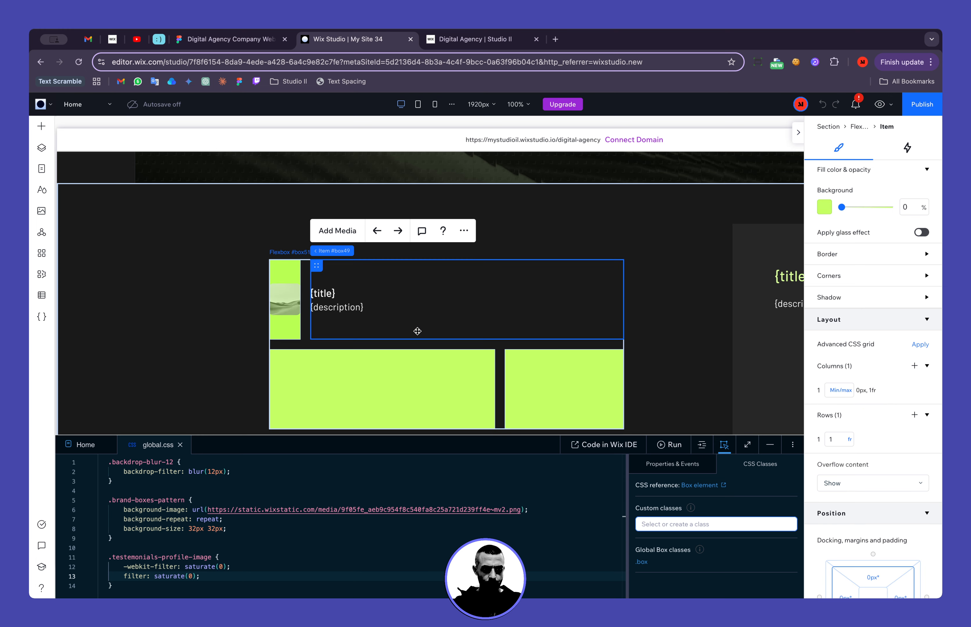
left_click(840, 391)
left_click(859, 219)
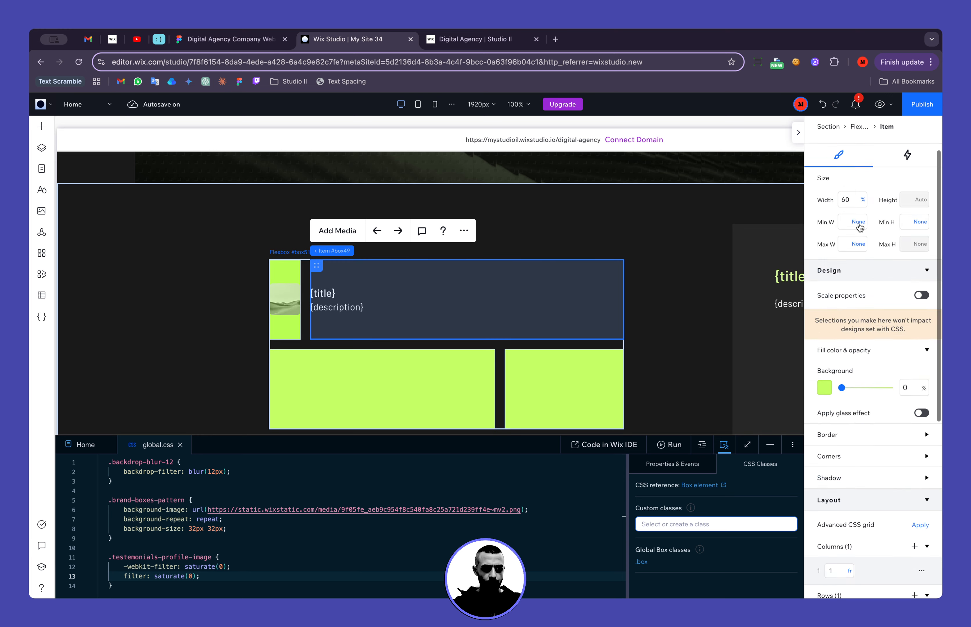
Compare the size and grid settings of the profile image's overlay container with those of the text item.
left_click(283, 330)
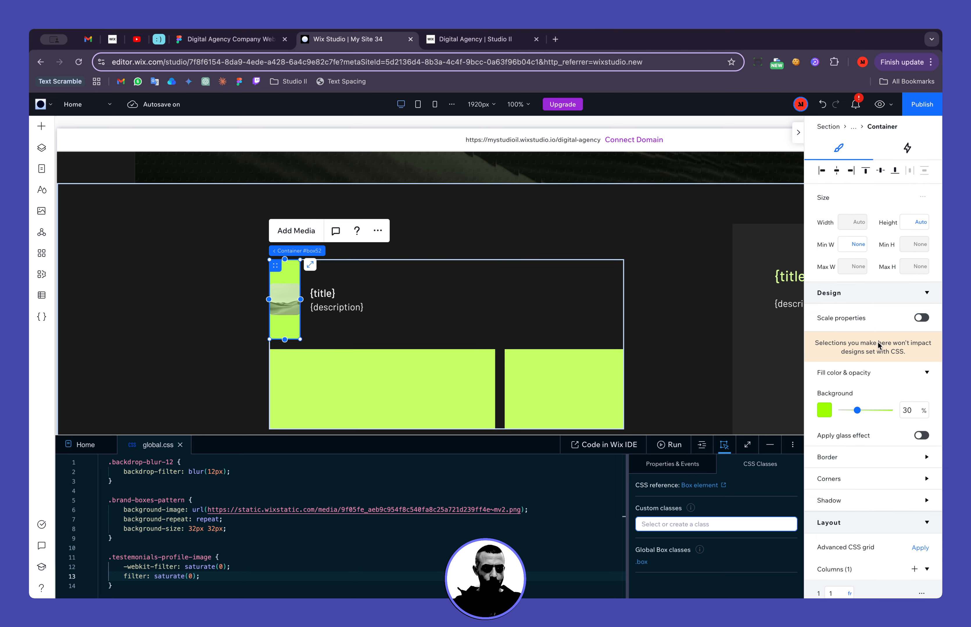
scroll(877, 342, "down", 4)
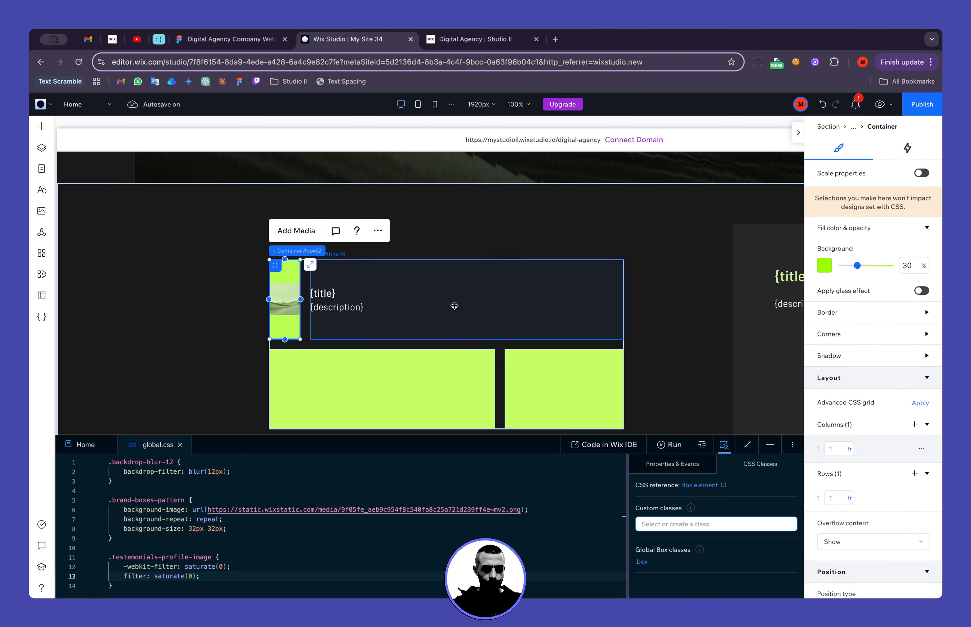
left_click(484, 334)
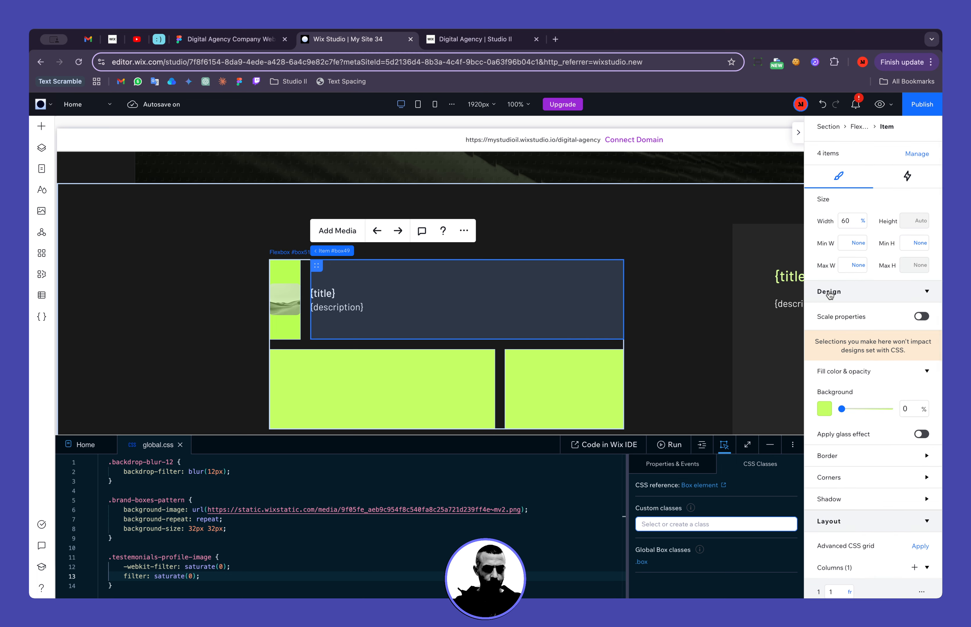
scroll(829, 294, "down", 5)
left_click(289, 293)
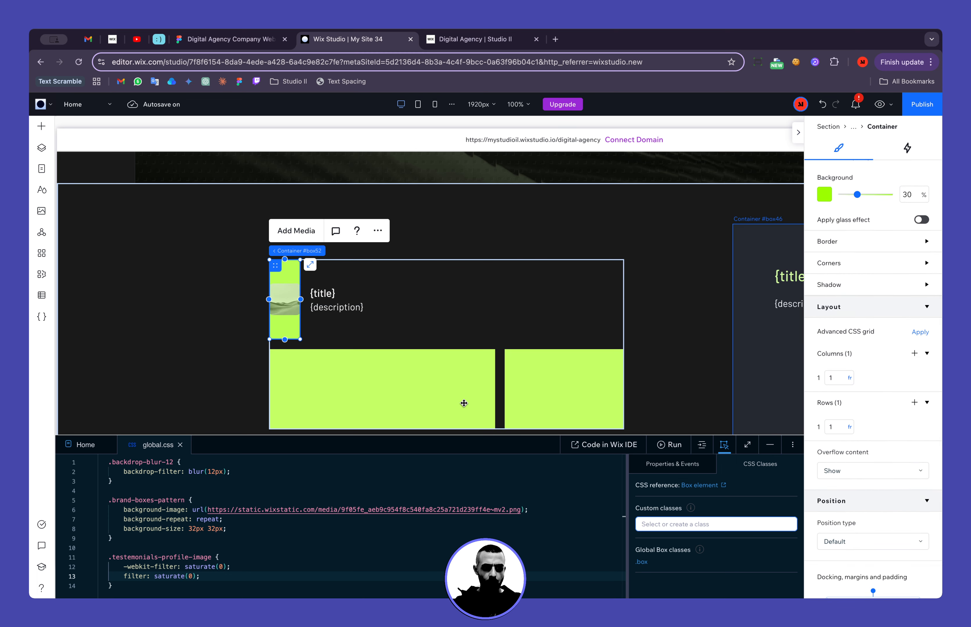
Select the flexbox's Image item through its layer and set its row and column to 1 fr.
left_click(42, 148)
scroll(183, 426, "down", 5)
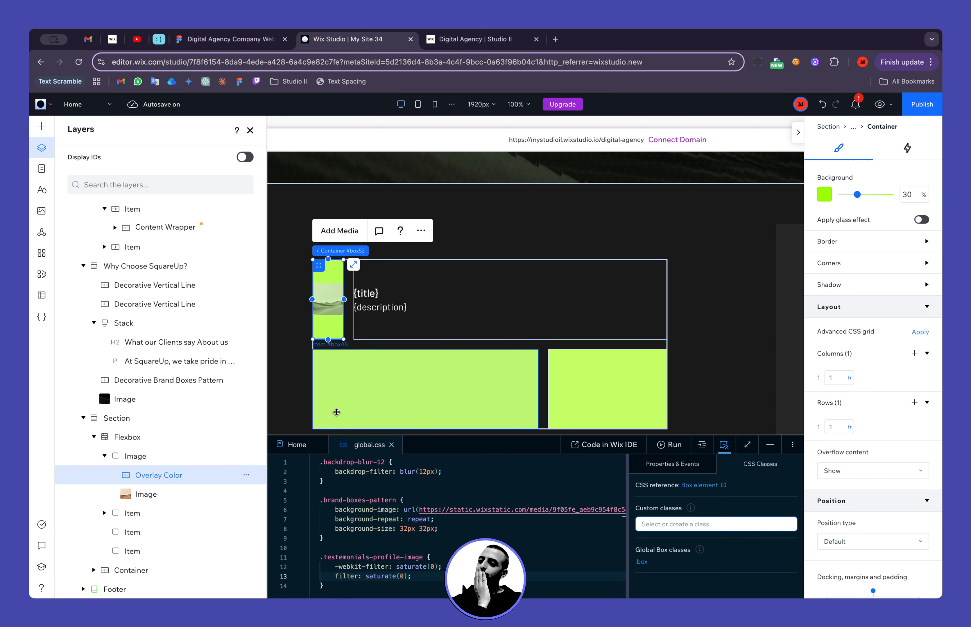
left_click(165, 458)
left_click(868, 429)
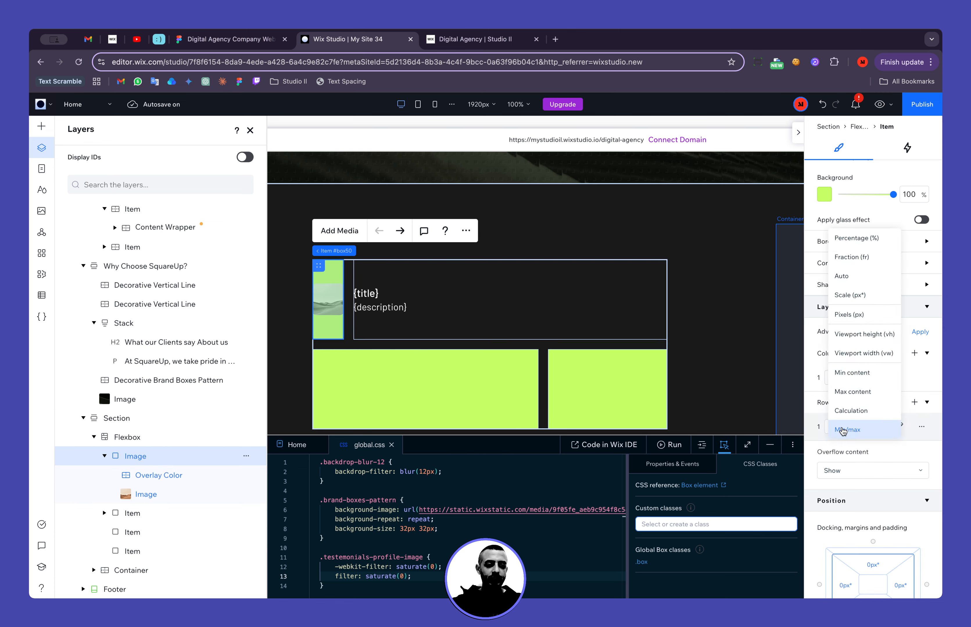
left_click(888, 257)
left_click(848, 377)
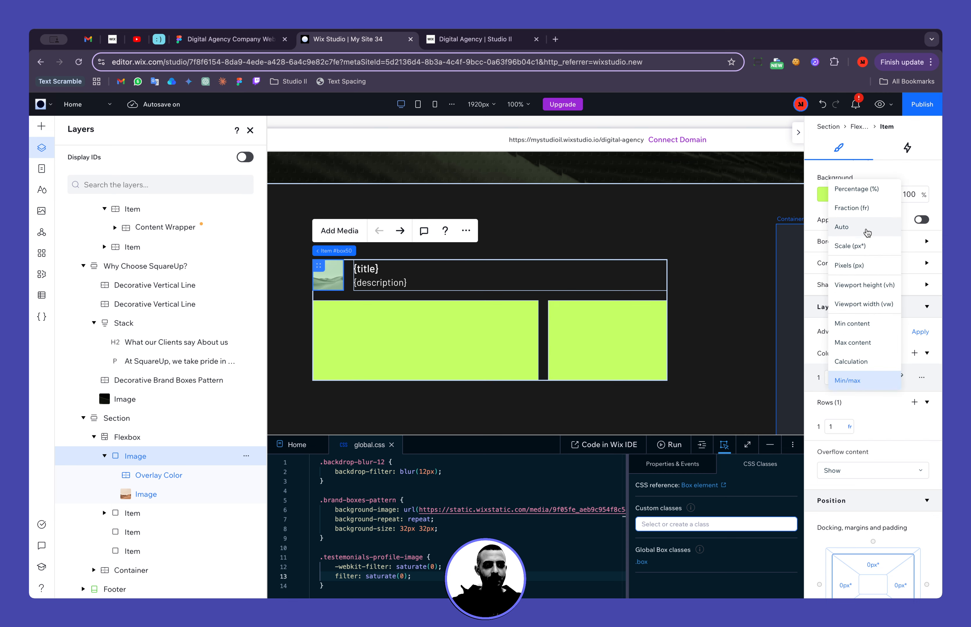
left_click(852, 208)
left_click(251, 132)
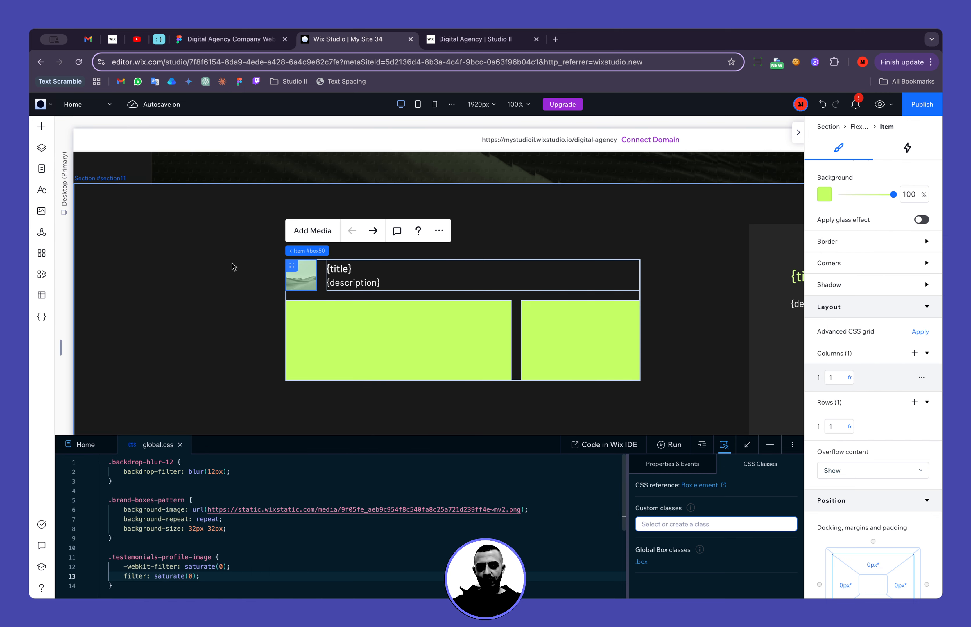
left_click(231, 264)
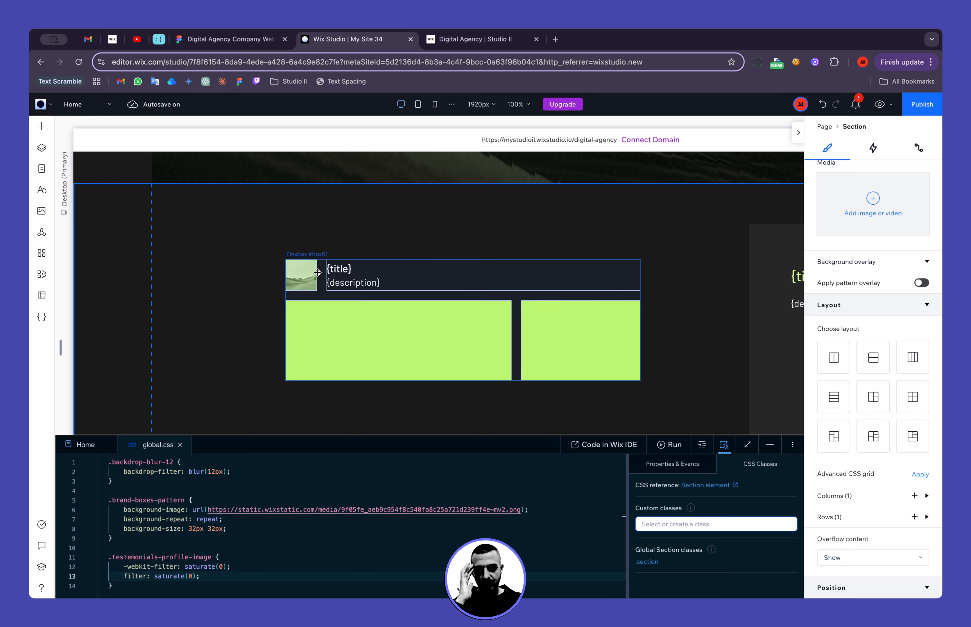
Select the {title} and {description} stack, try a 90% width, and set its width to 100%.
left_click(347, 269)
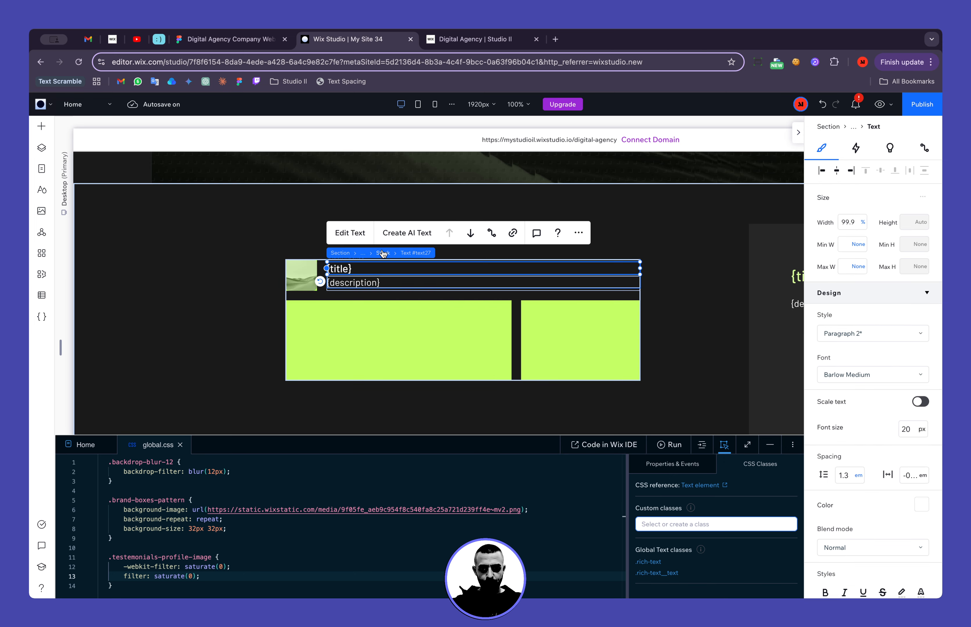
left_click(332, 253)
scroll(835, 414, "down", 5)
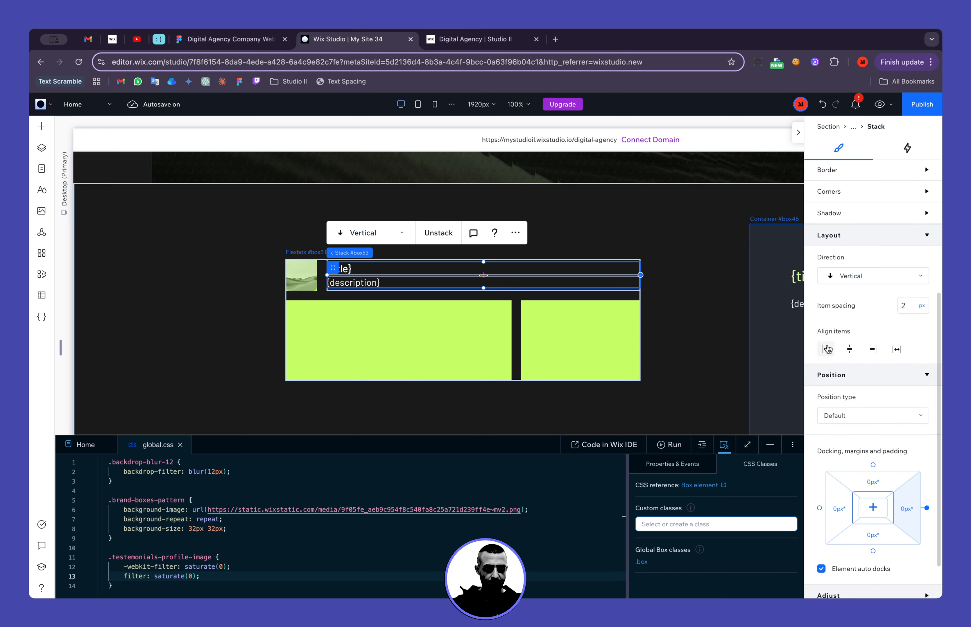
scroll(840, 286, "up", 5)
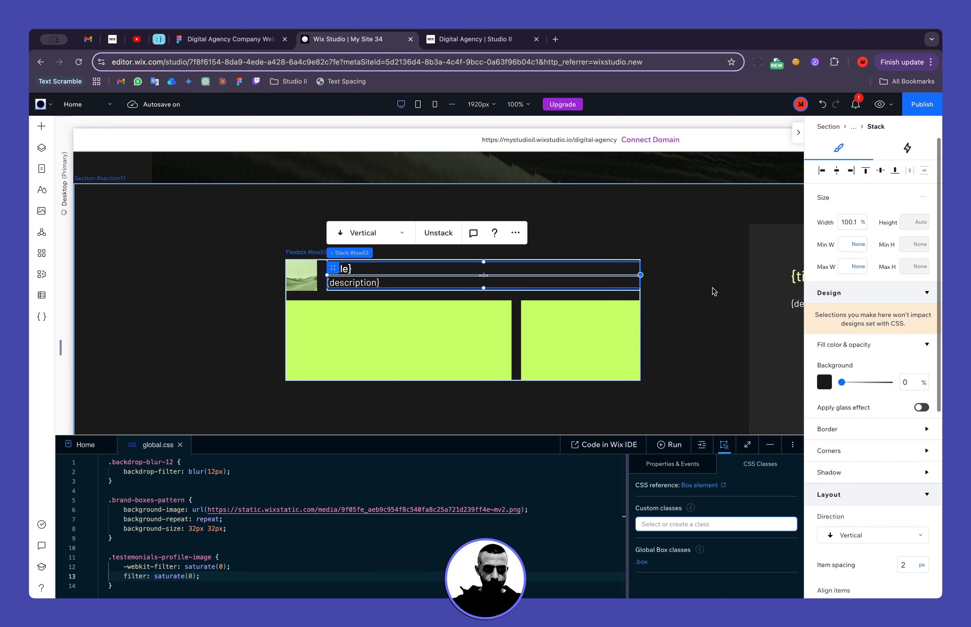
left_click(843, 227)
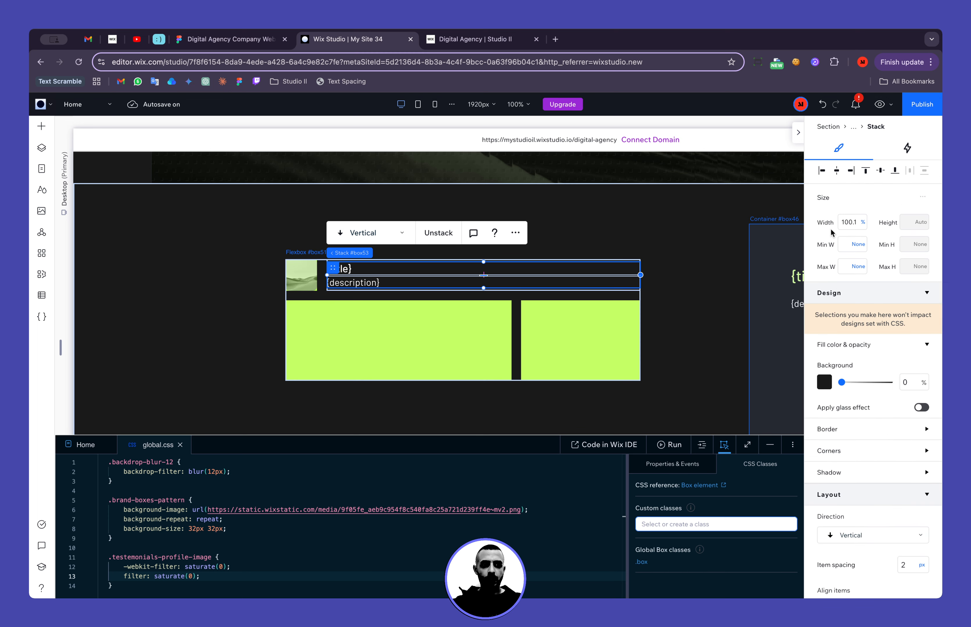
left_click(846, 227)
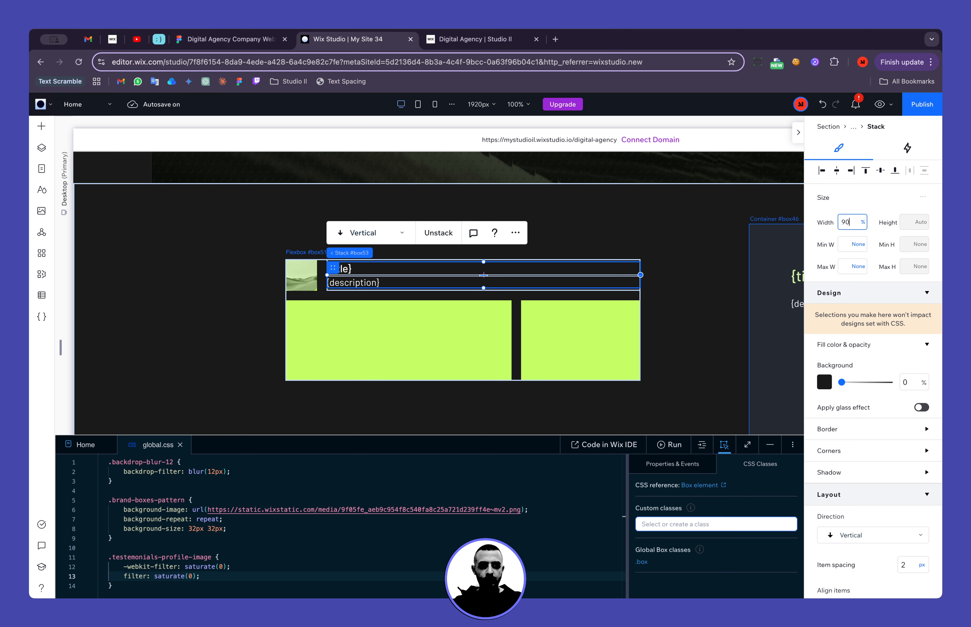
key("Return")
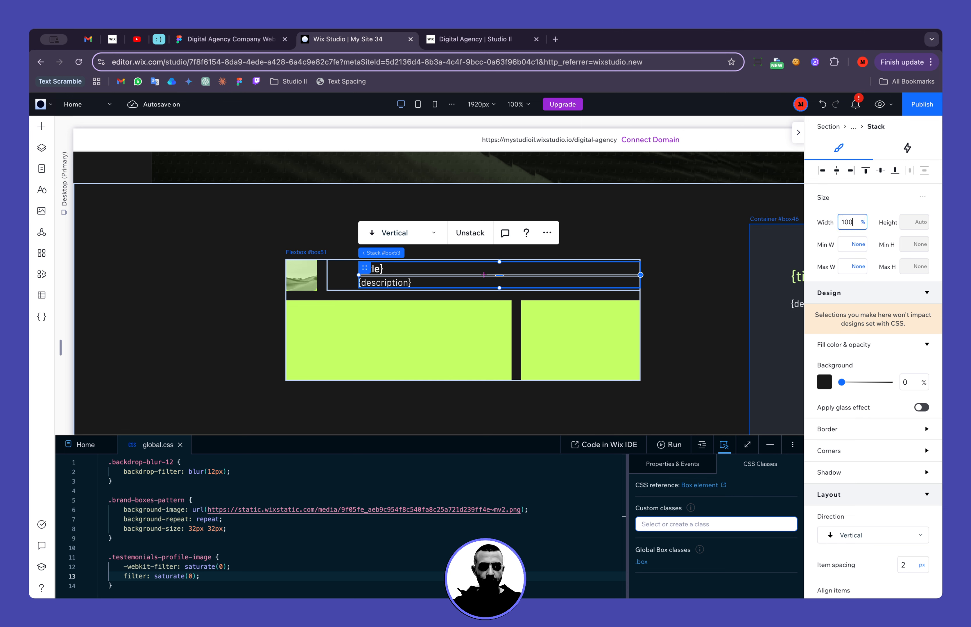
key("Return")
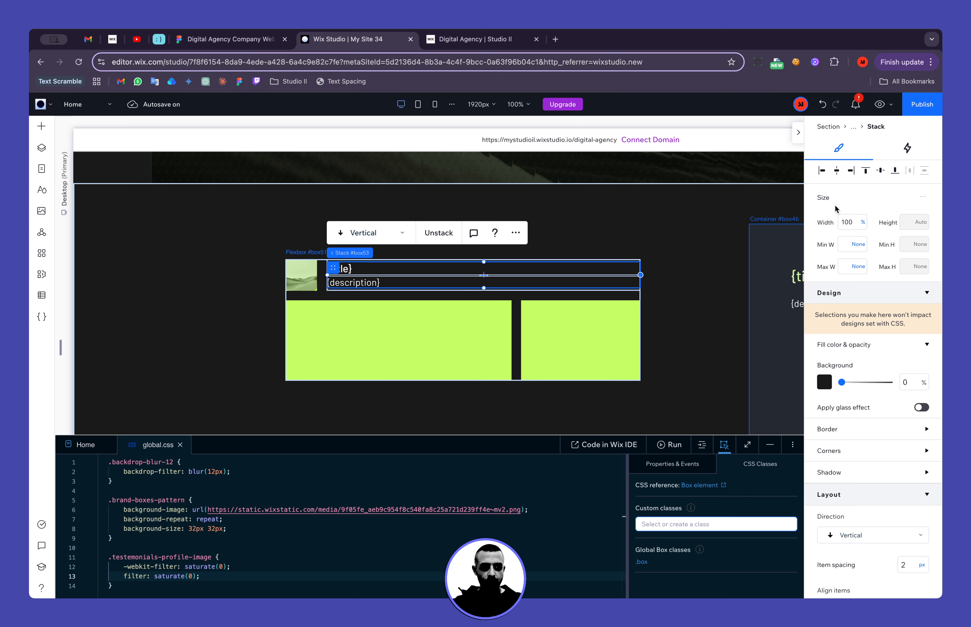
Inspect the profile image's edges and the alignment of the adjacent texts up close.
left_click(678, 247)
left_click(305, 272)
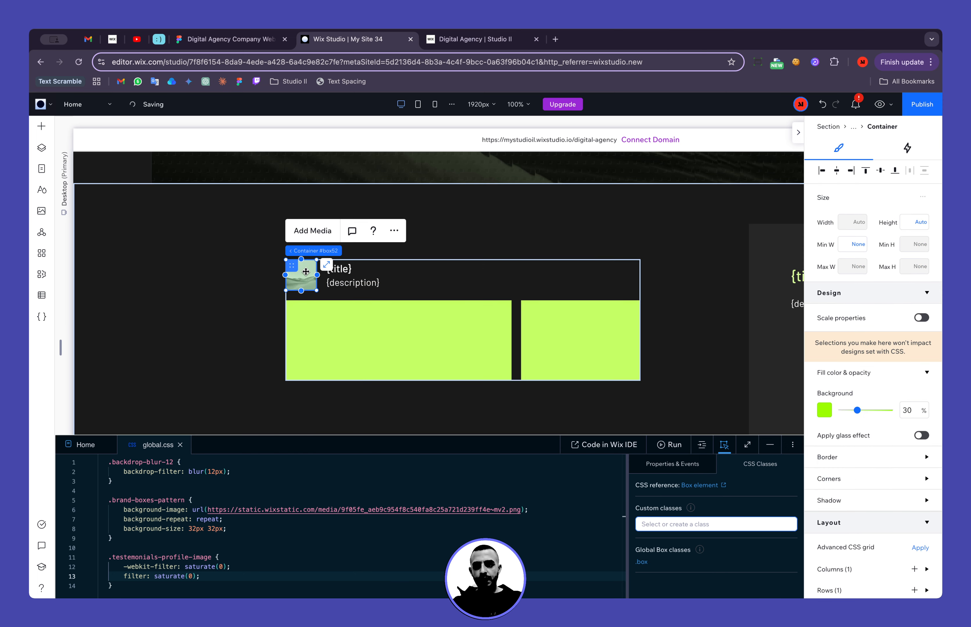
left_click(247, 271)
scroll(247, 269, "up", 5)
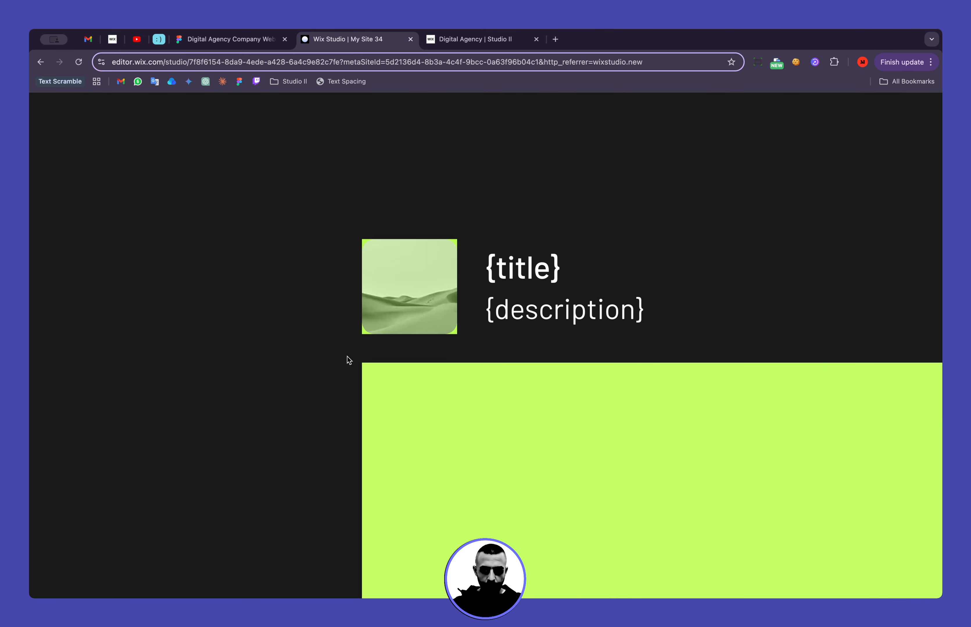
scroll(346, 357, "down", 5)
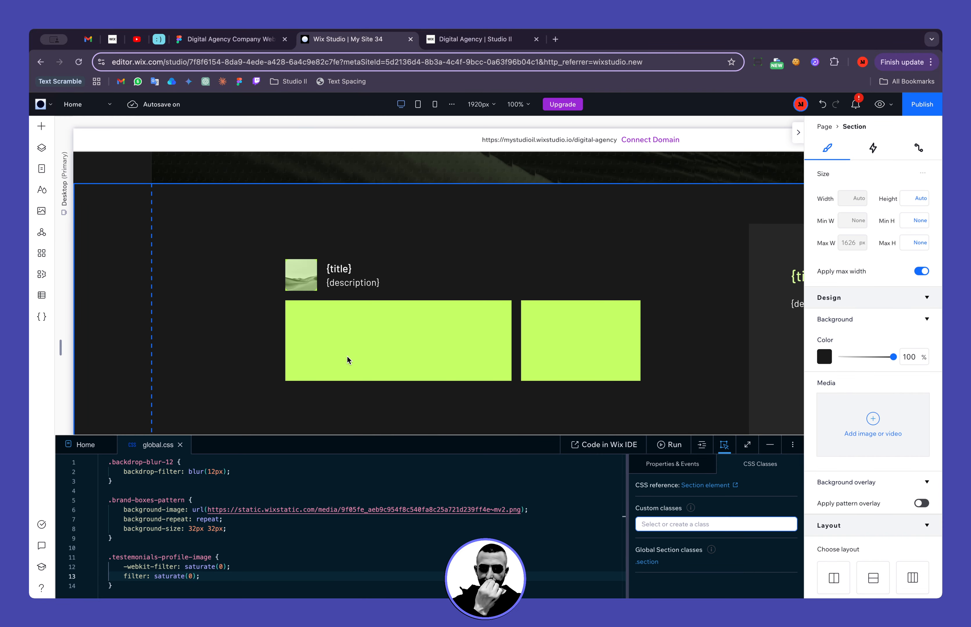
Round the corners of the profile image's overlay container to an 8 px radius.
left_click(301, 279)
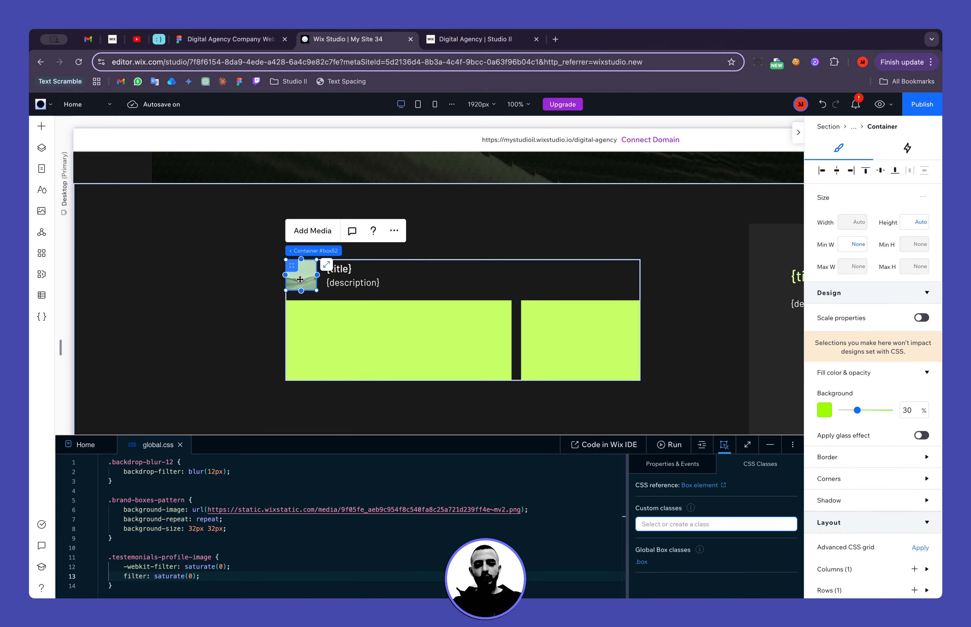
left_click(845, 479)
key("Return")
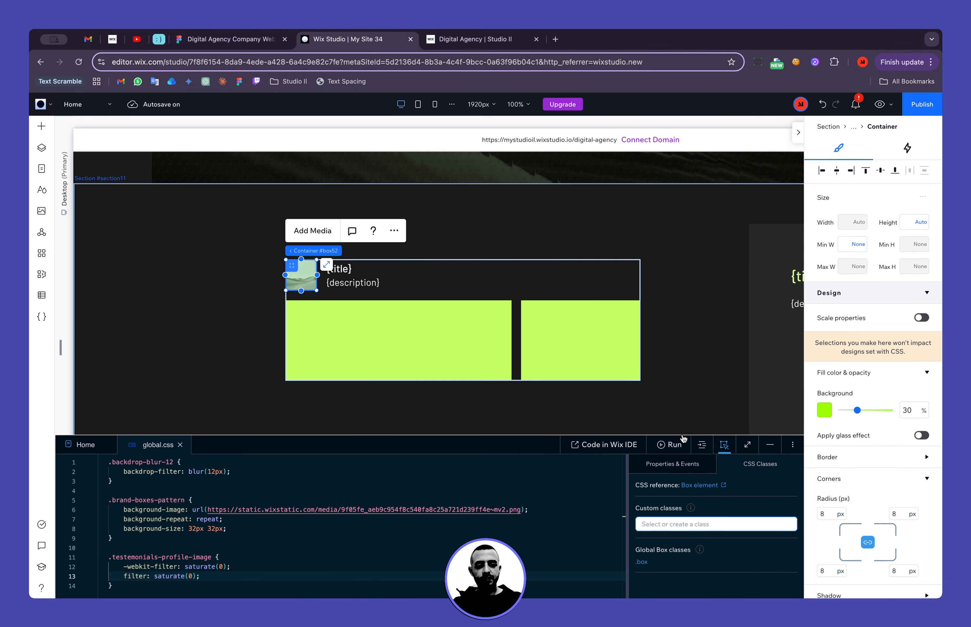
Select the flexbox item that holds the profile image and set its background opacity to 0%.
mouse_move(318, 252)
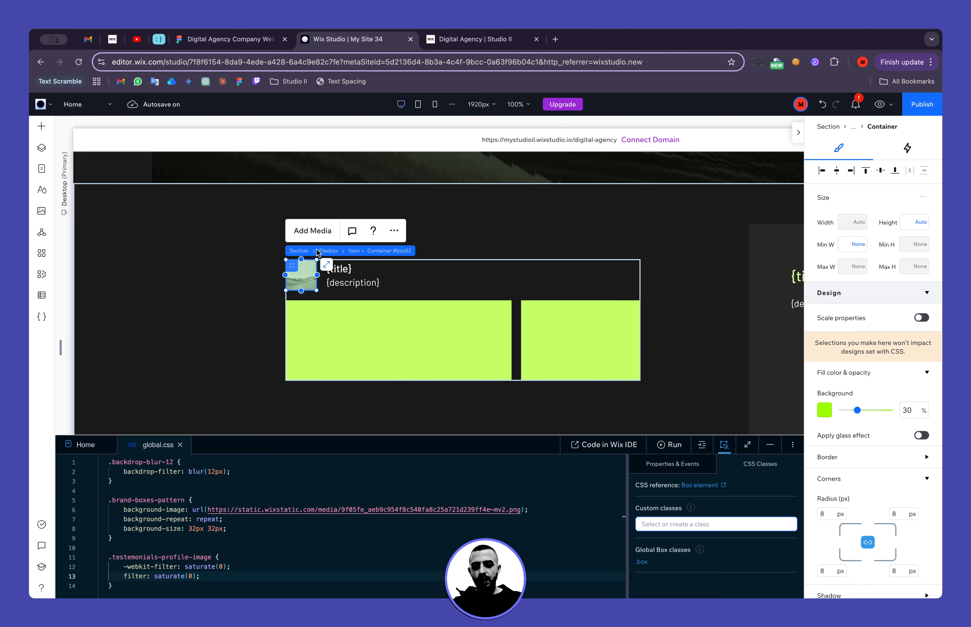
left_click(353, 252)
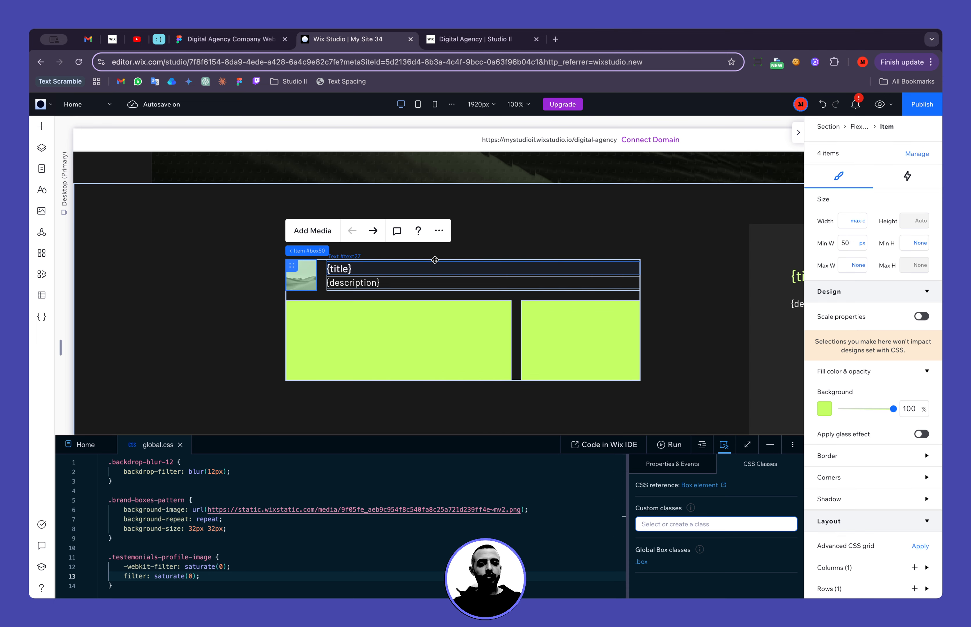
left_click(909, 407)
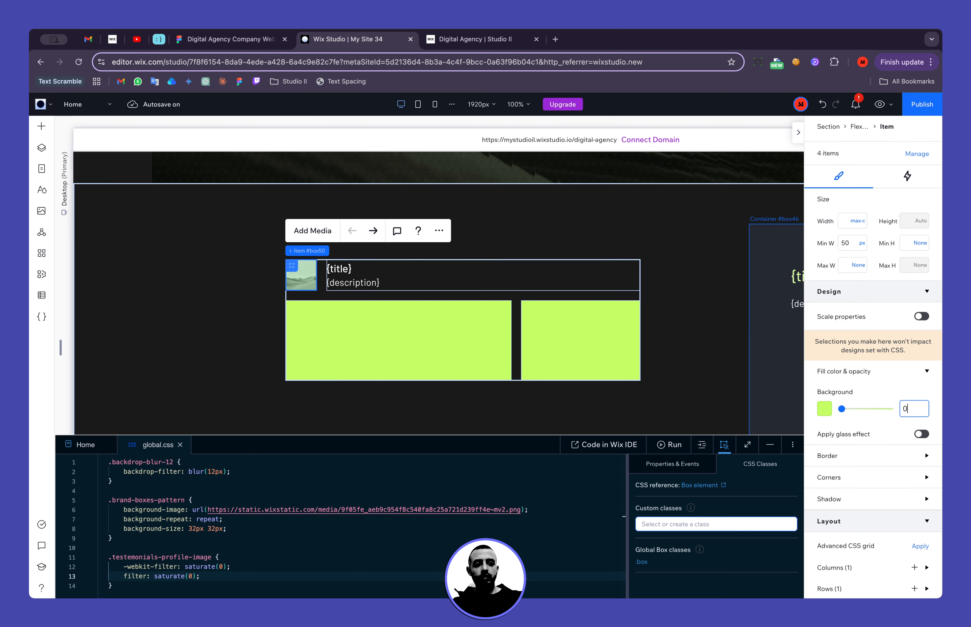
left_click(705, 298)
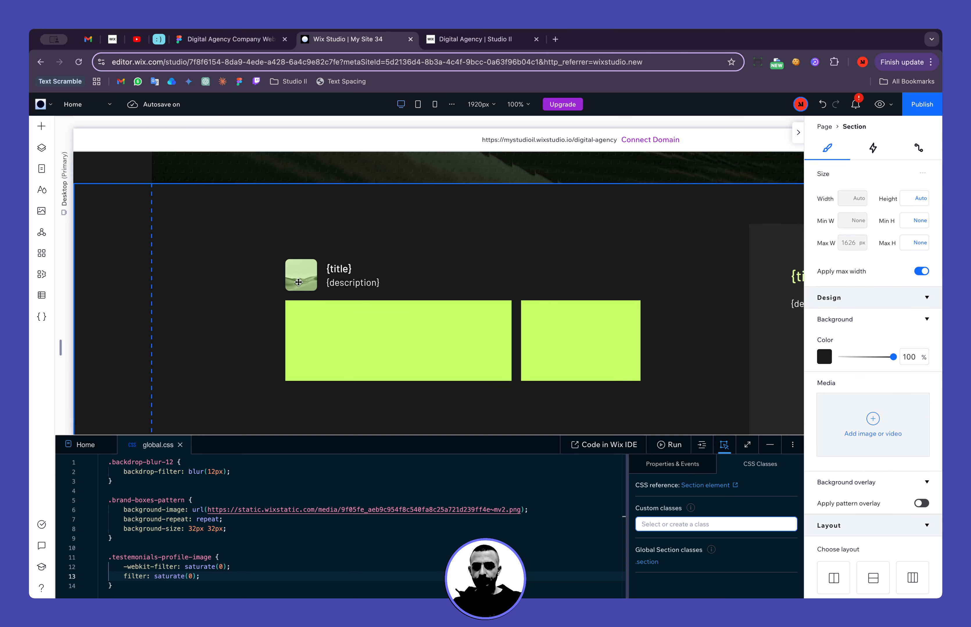
Remove the minimum width from the profile image's flexbox item by setting it to None.
left_click(294, 278)
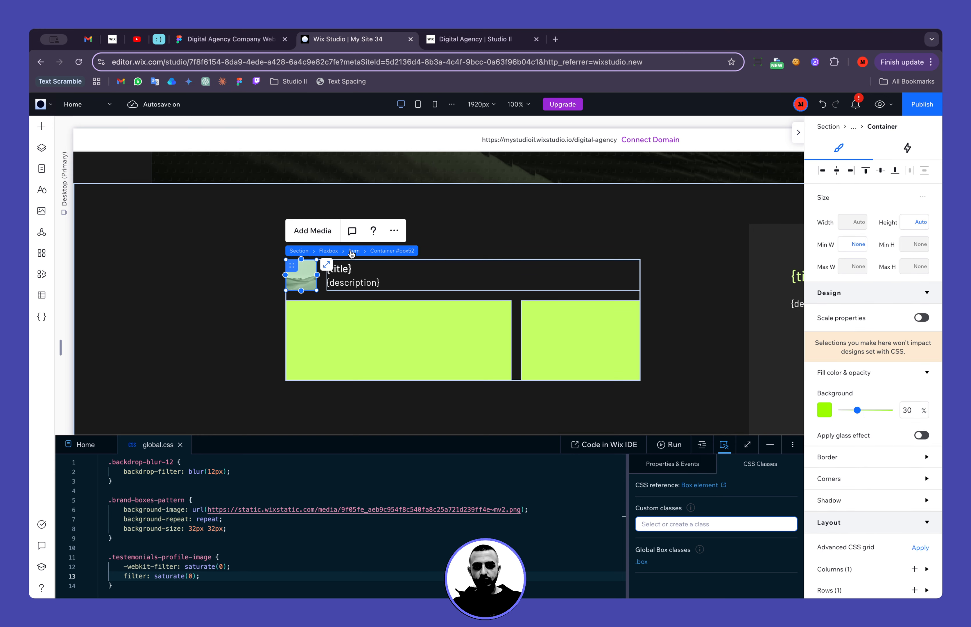
left_click(864, 244)
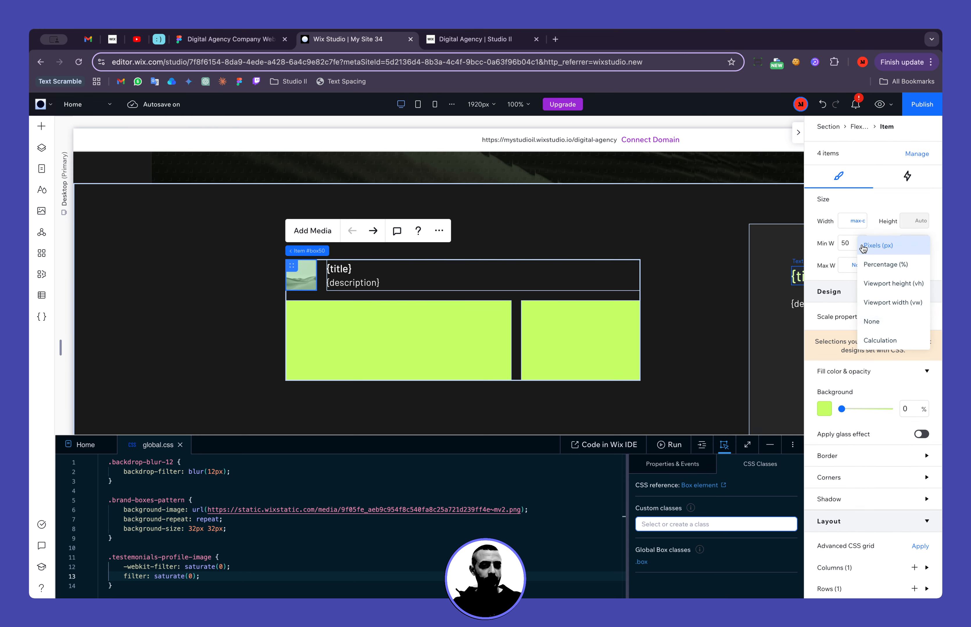
left_click(673, 213)
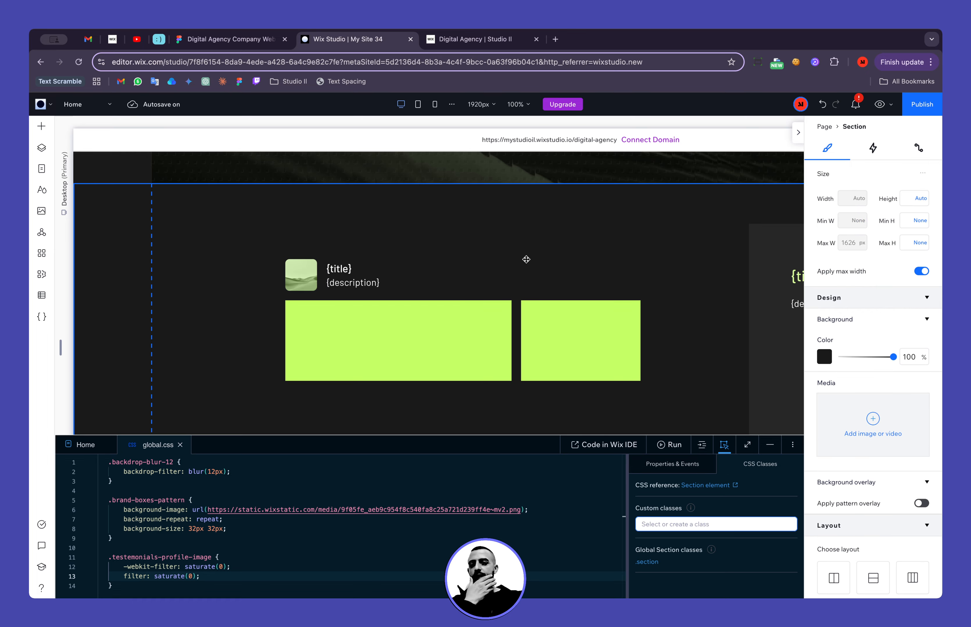
Switch to the Figma design and inspect the Open Website button in the testimonial author card.
left_click(251, 38)
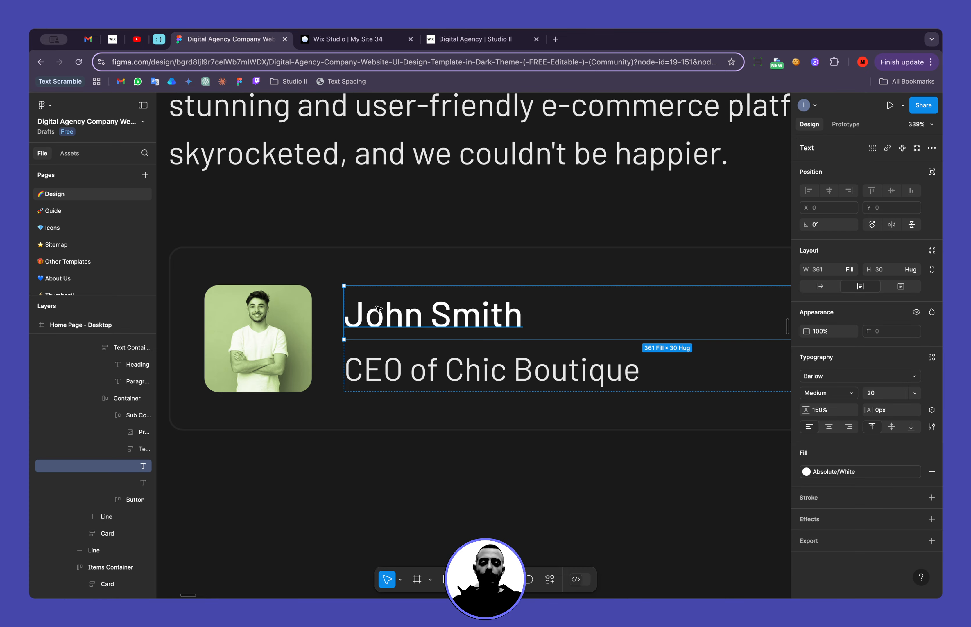
scroll(310, 301, "down", 5)
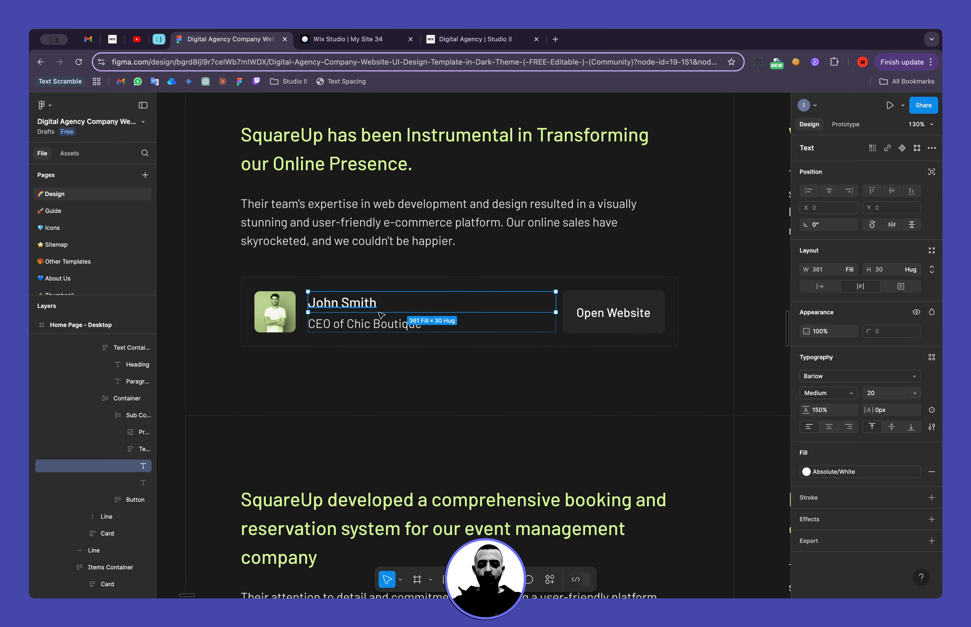
scroll(385, 320, "right", 4)
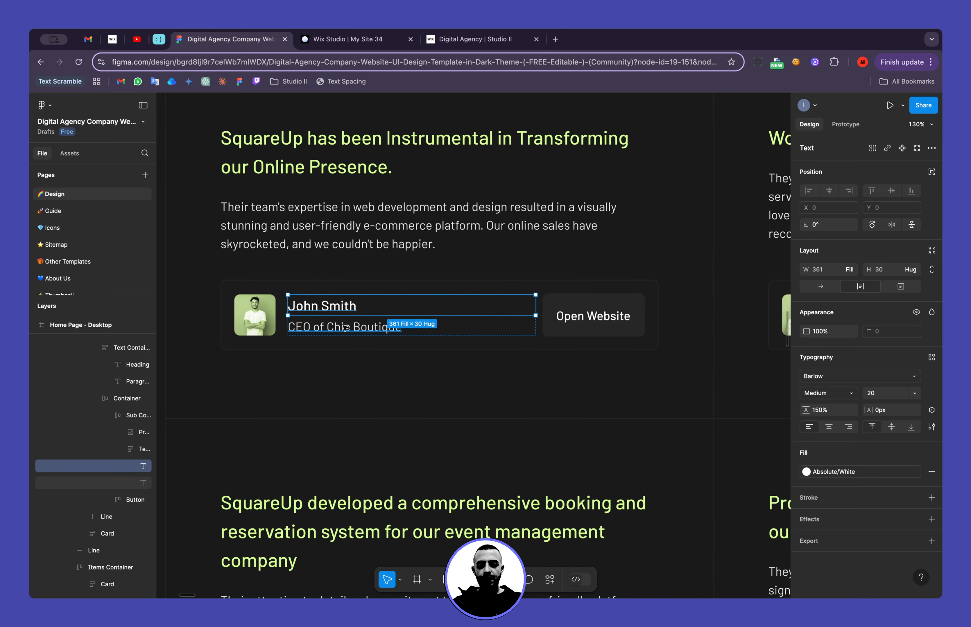
left_click(553, 306)
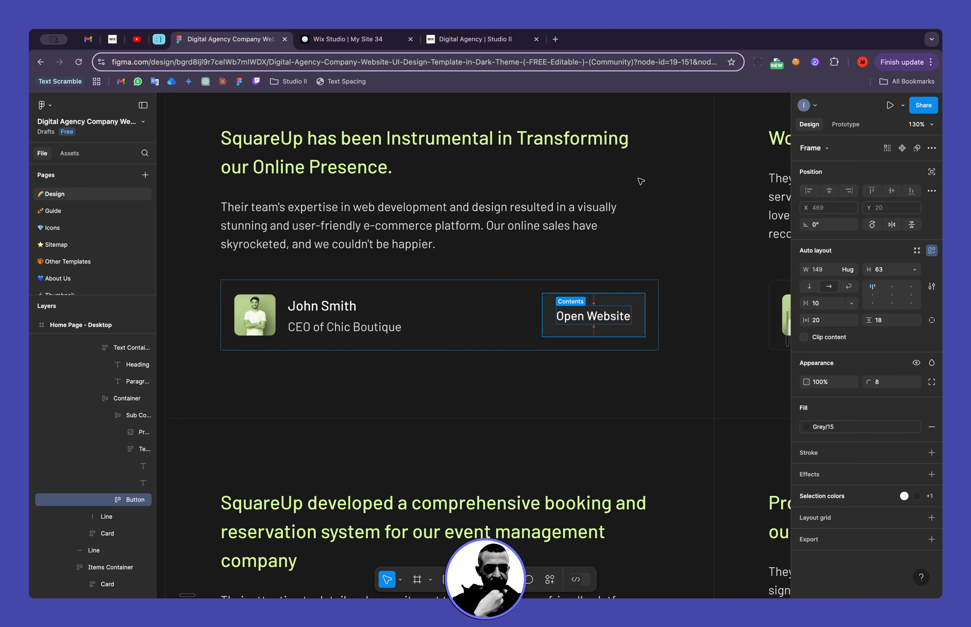
Return to Wix Studio, delete the 30% wide green item from the flexbox, and select the remaining green item.
key("ctrl+Tab")
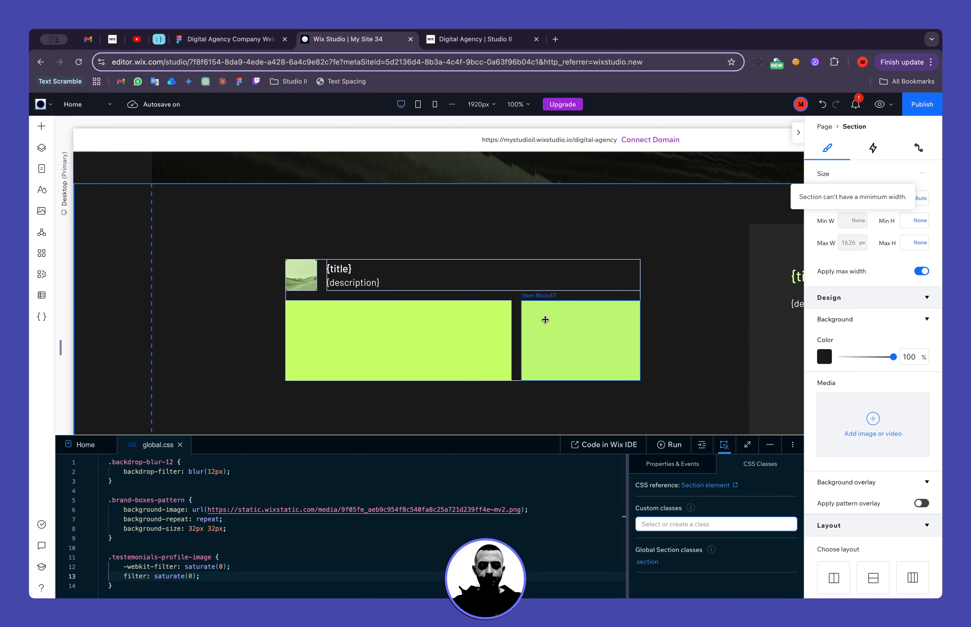
left_click(542, 340)
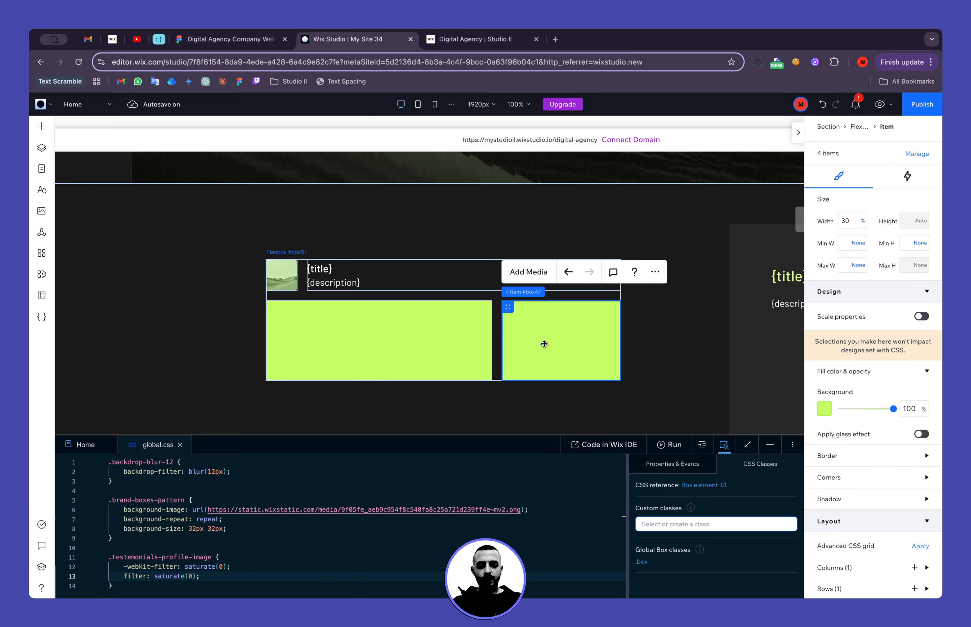
key("Delete")
left_click(436, 332)
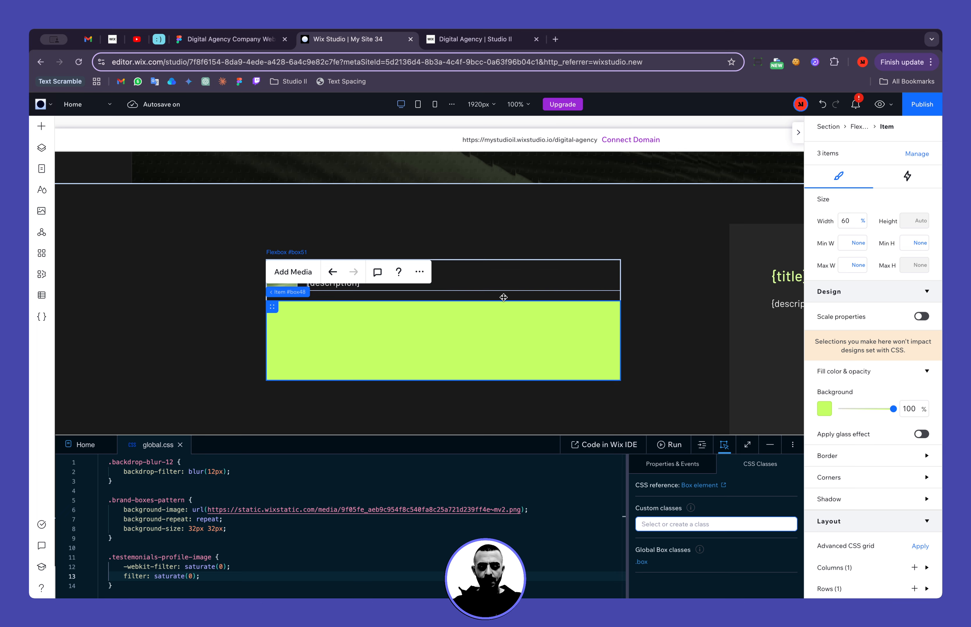
Find the flexbox in the page's layers and rename its Image item as "Item: Image".
left_click(46, 156)
scroll(179, 455, "down", 5)
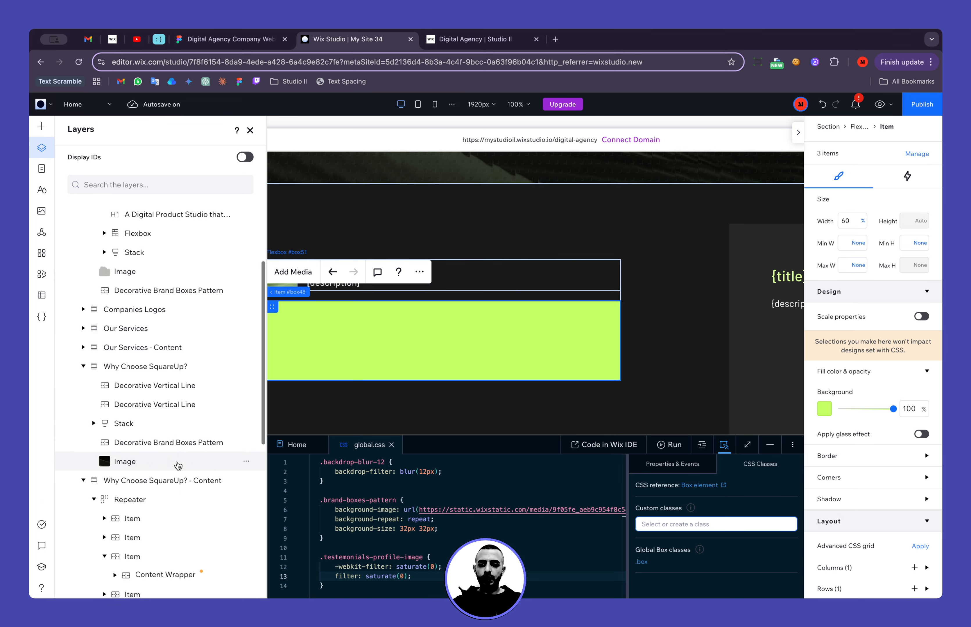
scroll(179, 464, "down", 3)
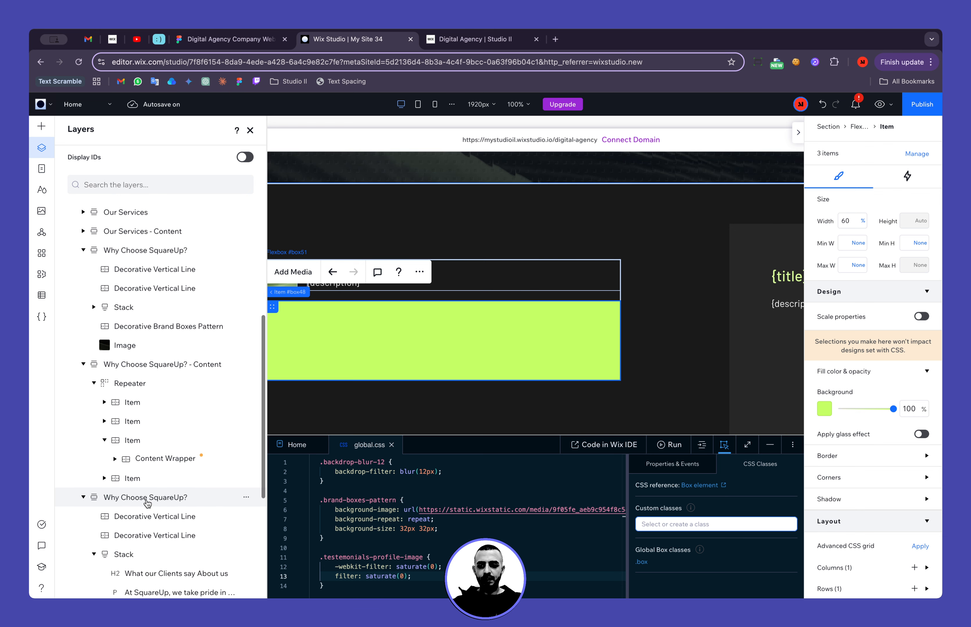
left_click(500, 264)
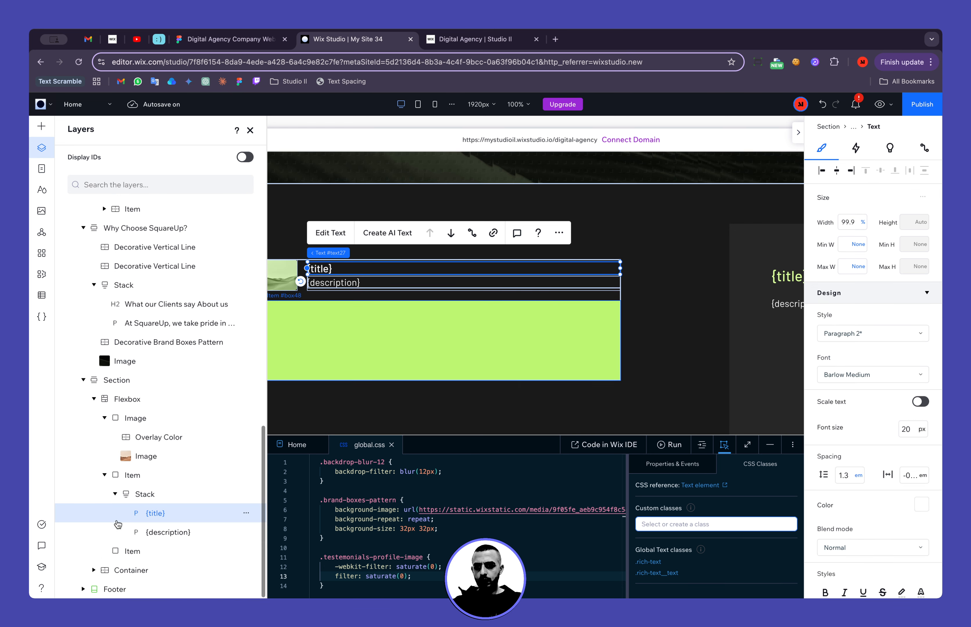
left_click(115, 494)
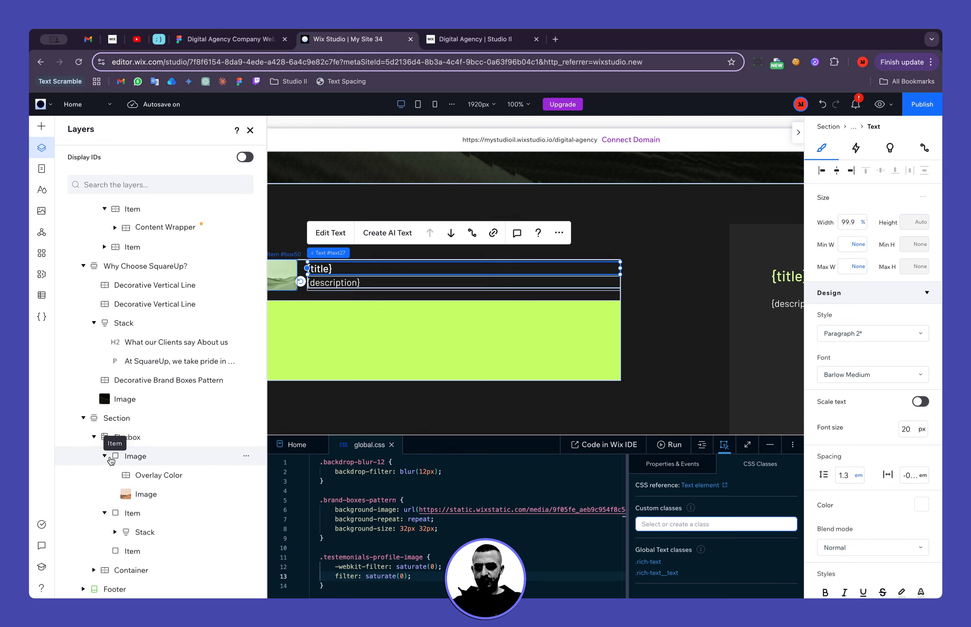
left_click(147, 461)
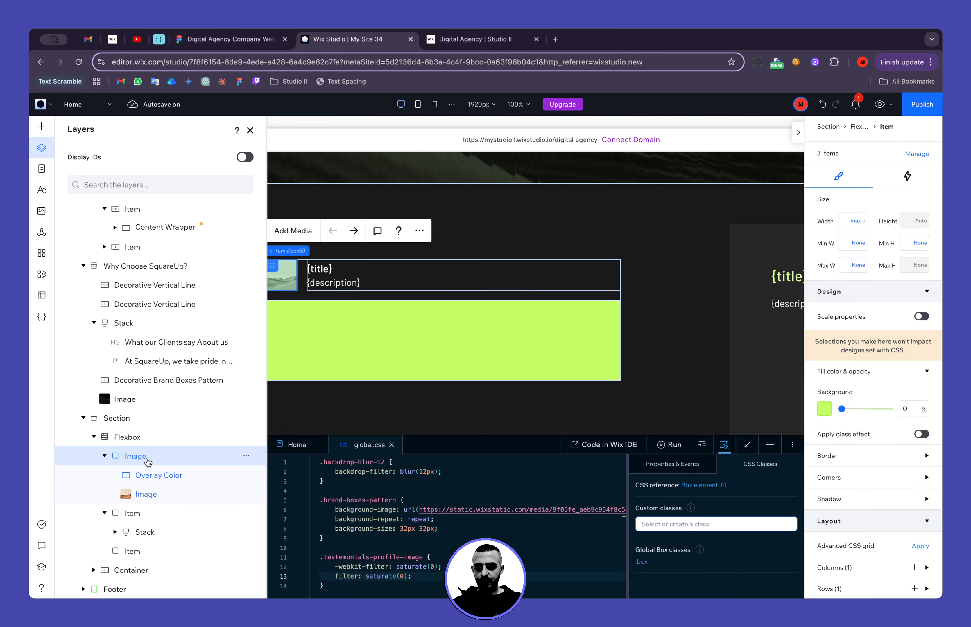
left_click(107, 457)
double_click(136, 494)
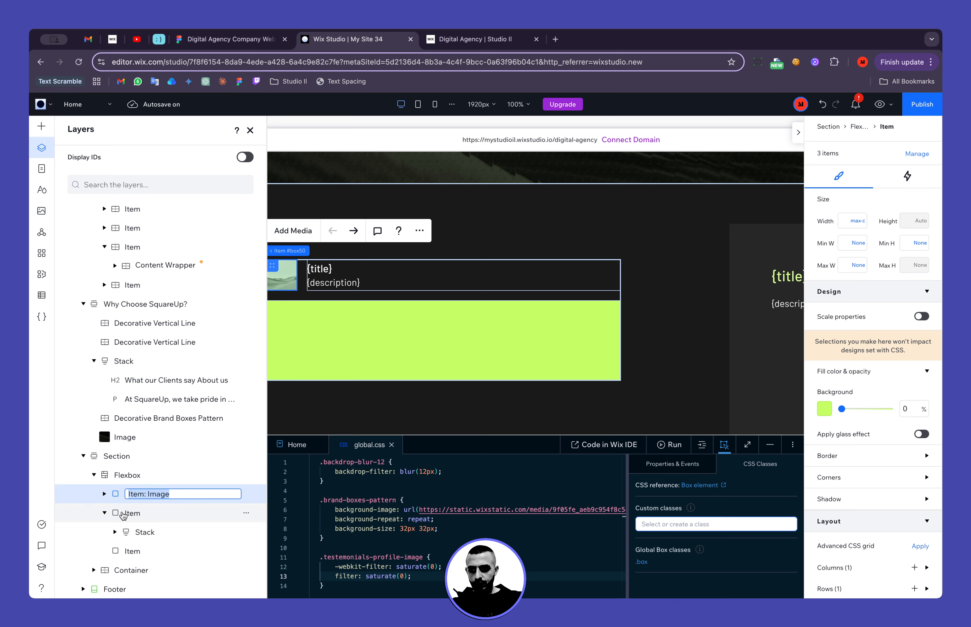
key("Return")
Rename the flexbox item containing the text stack as "Item: Title & Description" and collapse its layer.
double_click(134, 514)
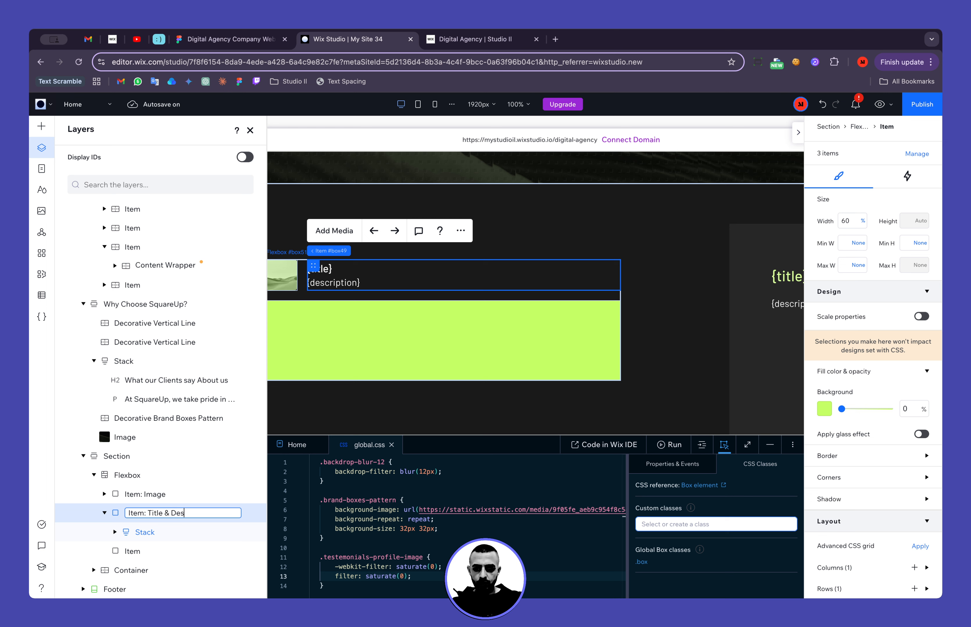
type("ptip")
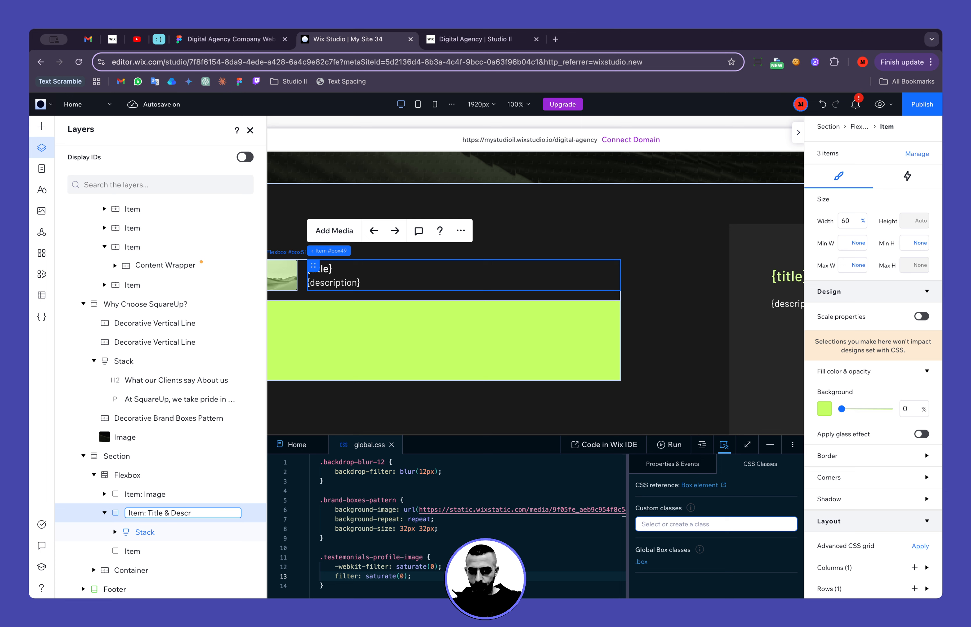
key("Return")
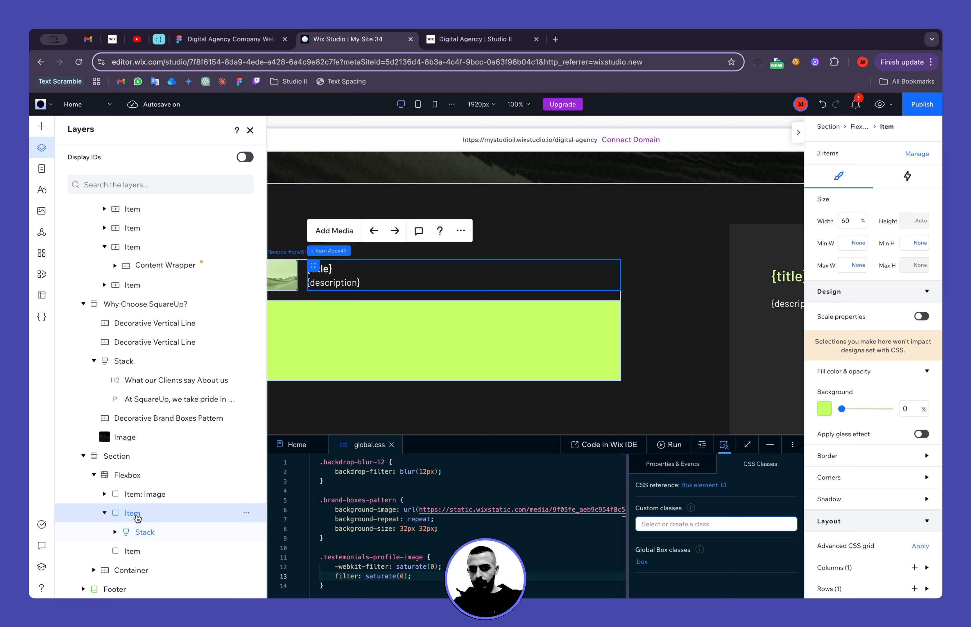
left_click(138, 533)
left_click(104, 513)
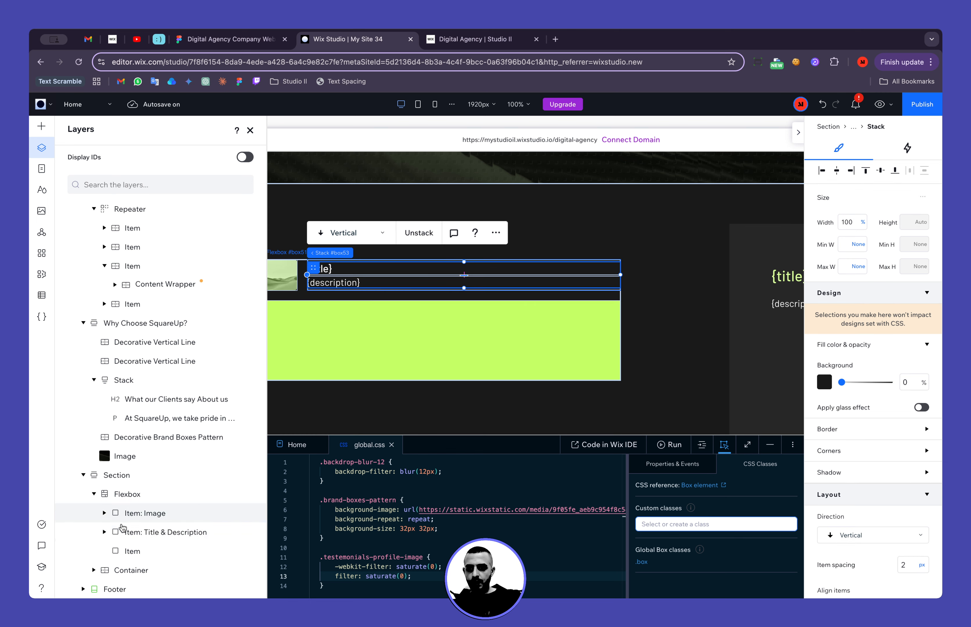
Rename the flexbox's last, empty item as "Item: Button".
double_click(150, 551)
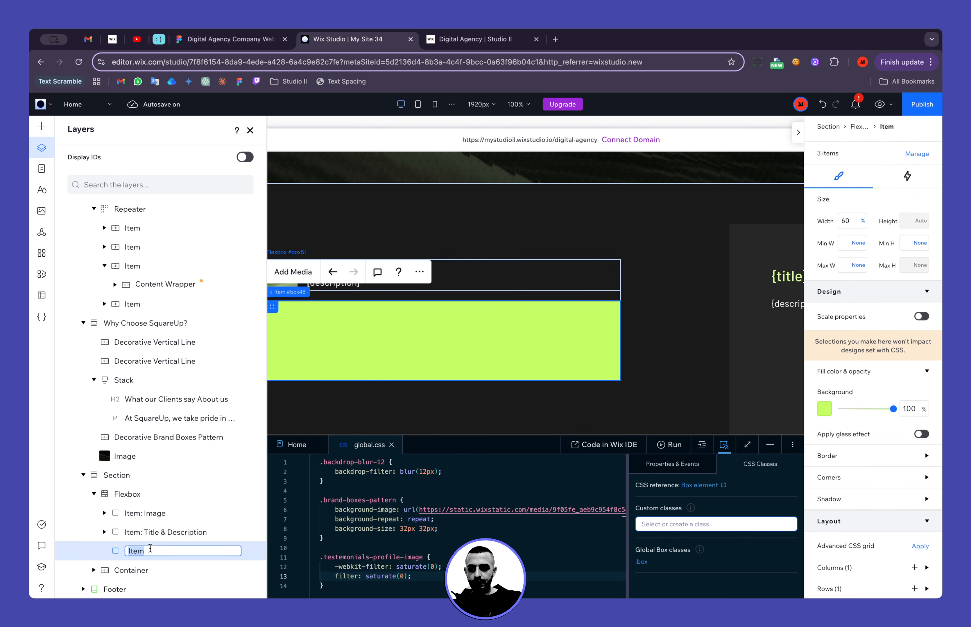
key("Right")
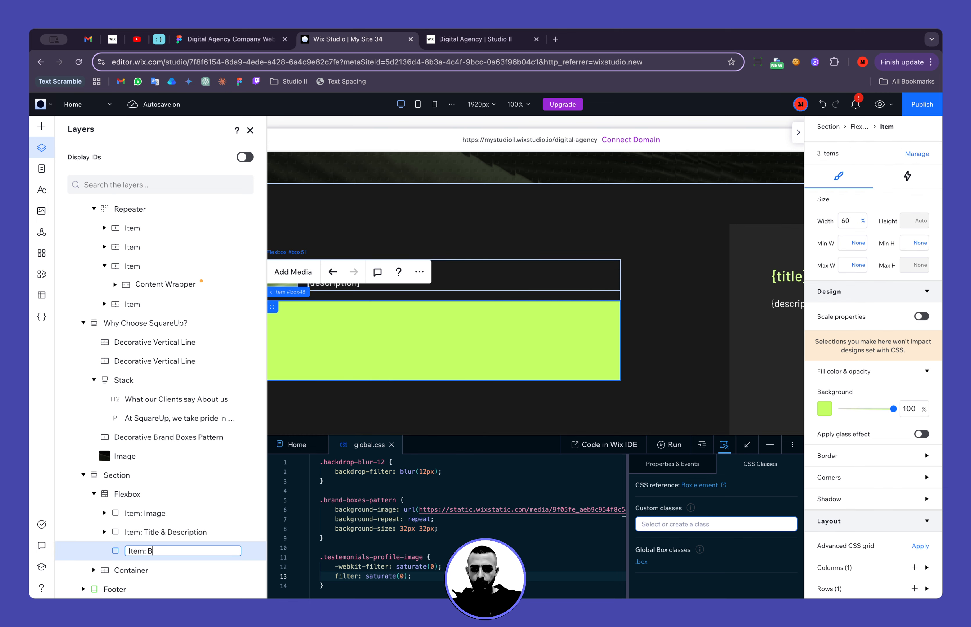
type(": Button")
key("Return")
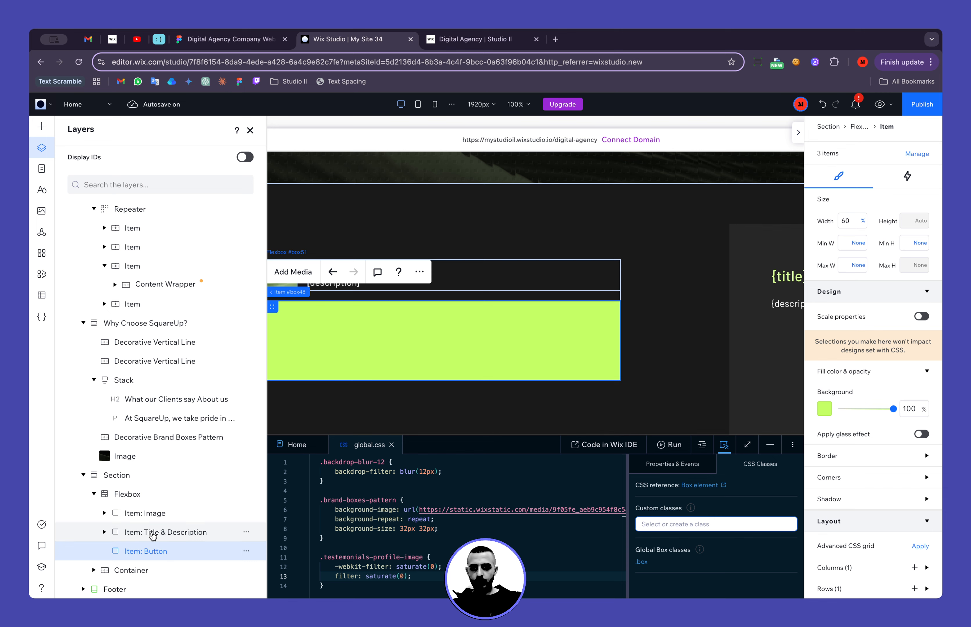
Compare the width settings of the Image item and the Title & Description item.
left_click(161, 514)
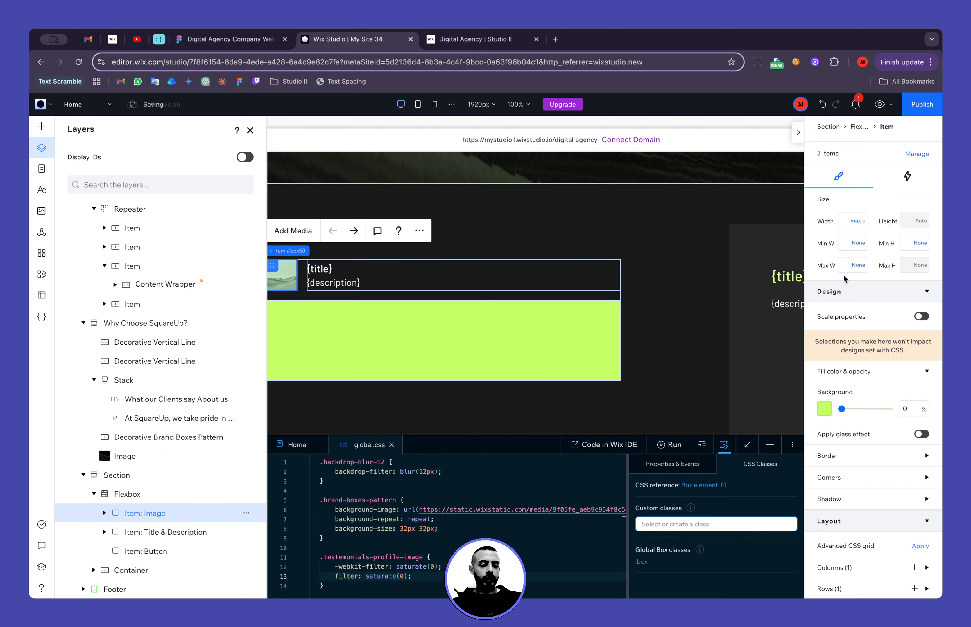
scroll(694, 236, "left", 5)
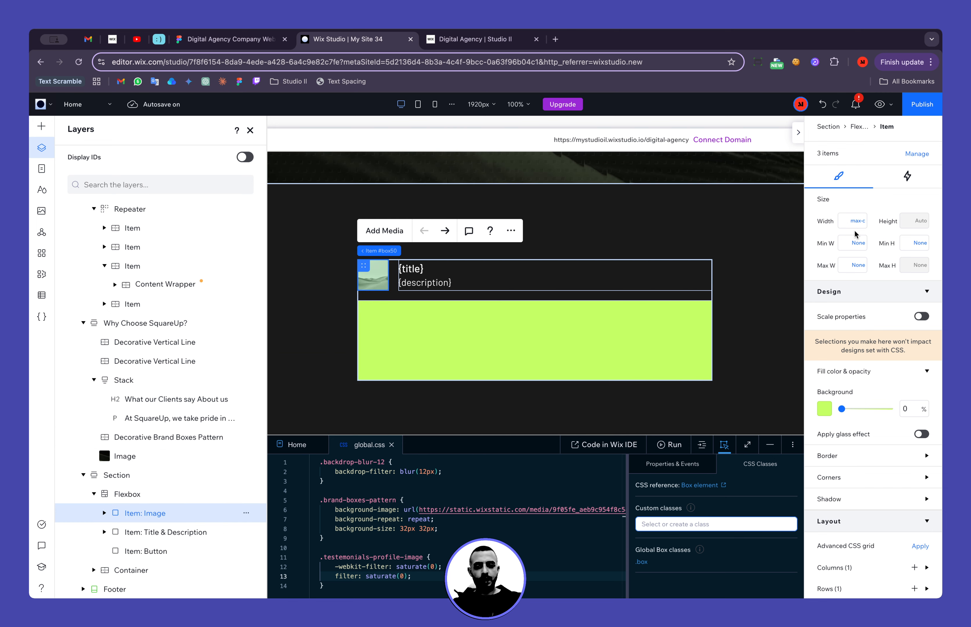
left_click(159, 534)
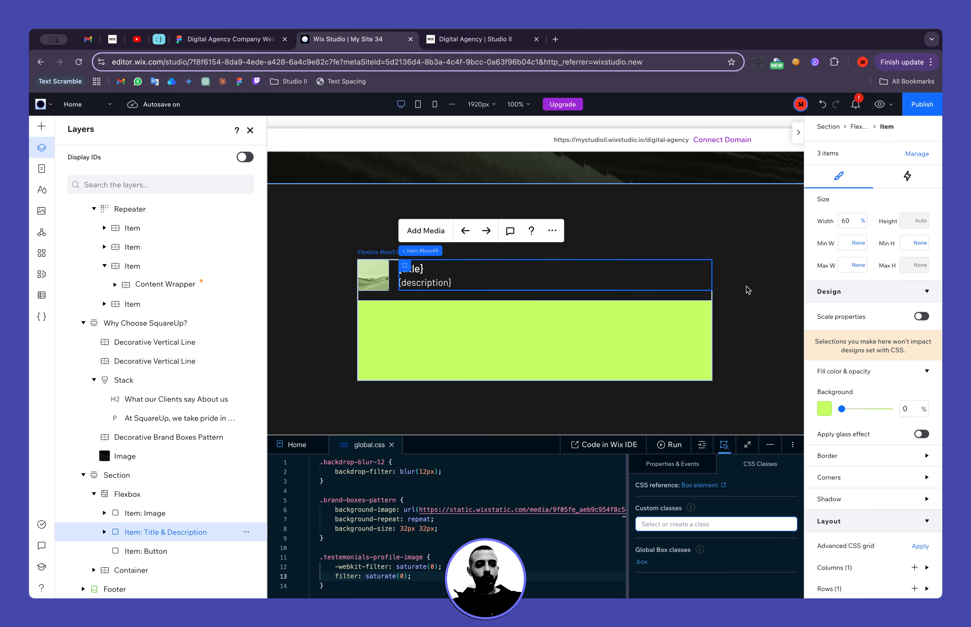
left_click(850, 223)
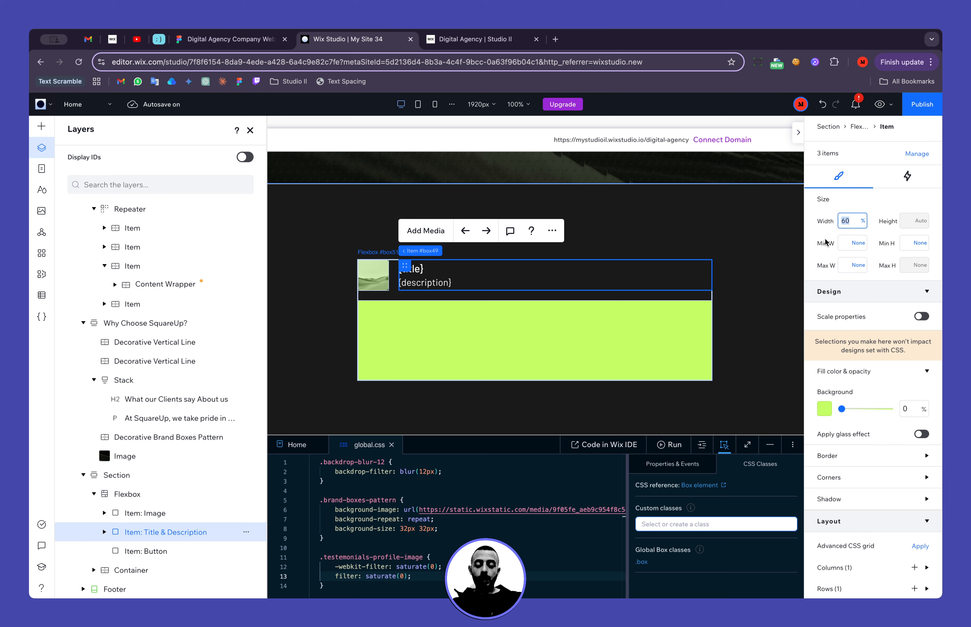
Select the flexbox's Button item and set its width to 20%.
left_click(580, 379)
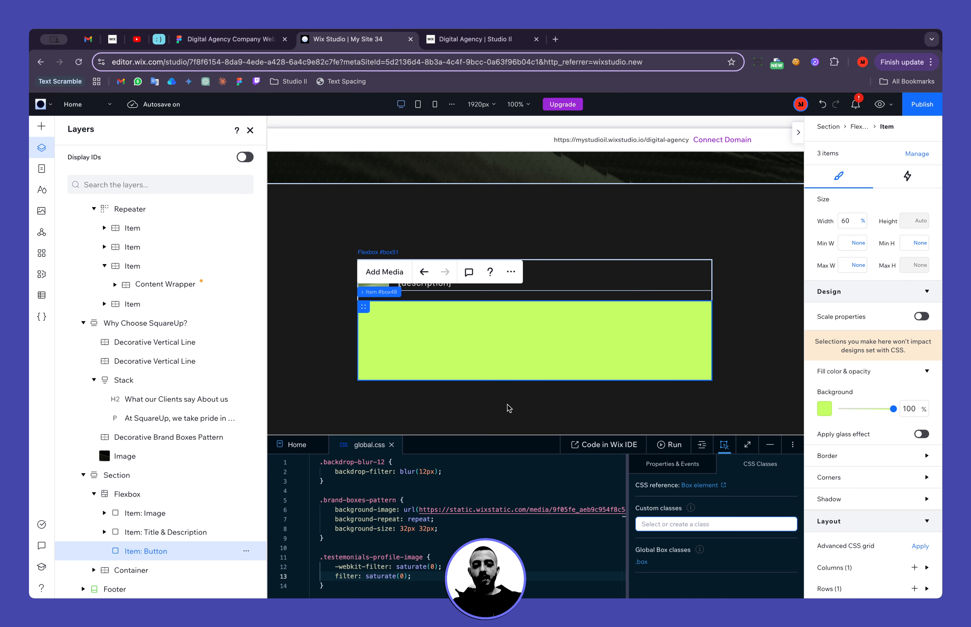
left_click(856, 223)
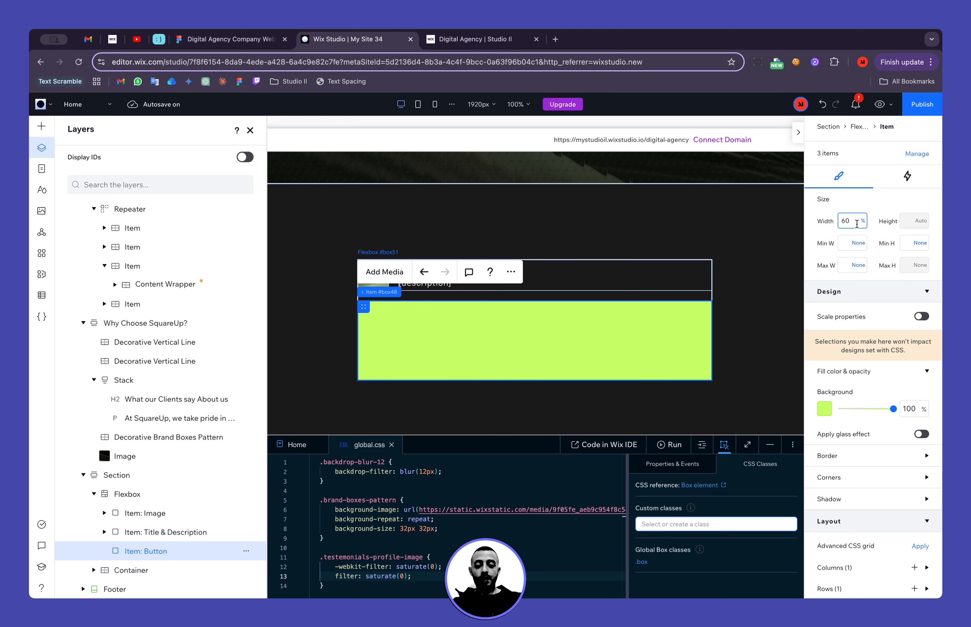
type("20")
key("Return")
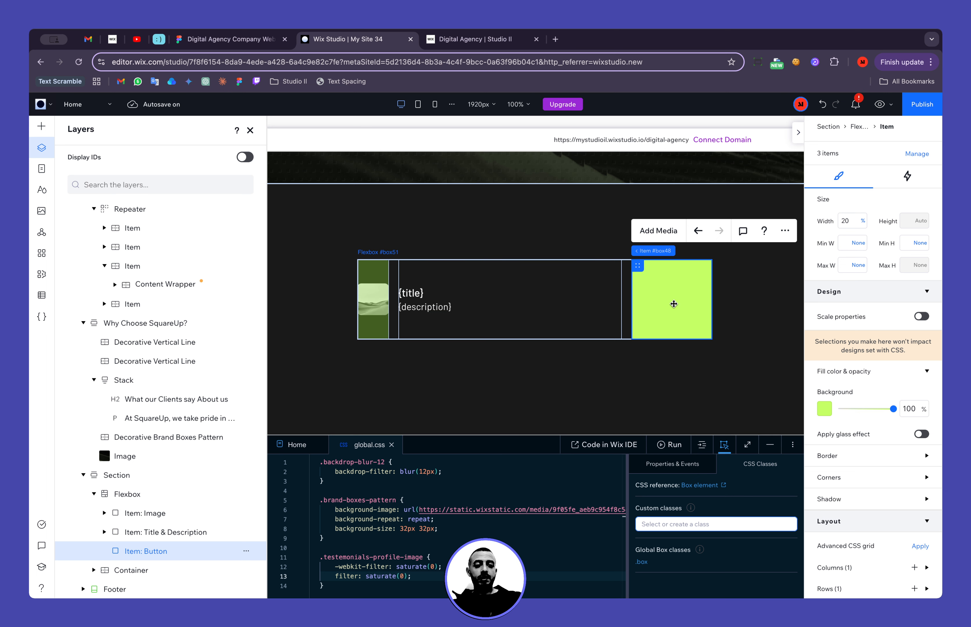
Give the Button item a minimum width of 300 px.
left_click(863, 221)
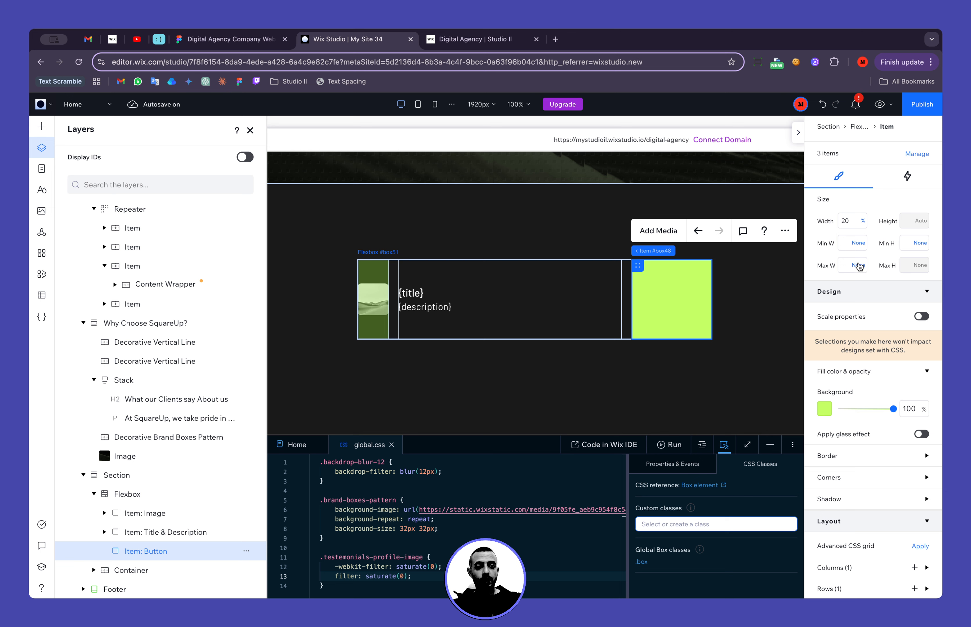
left_click(859, 244)
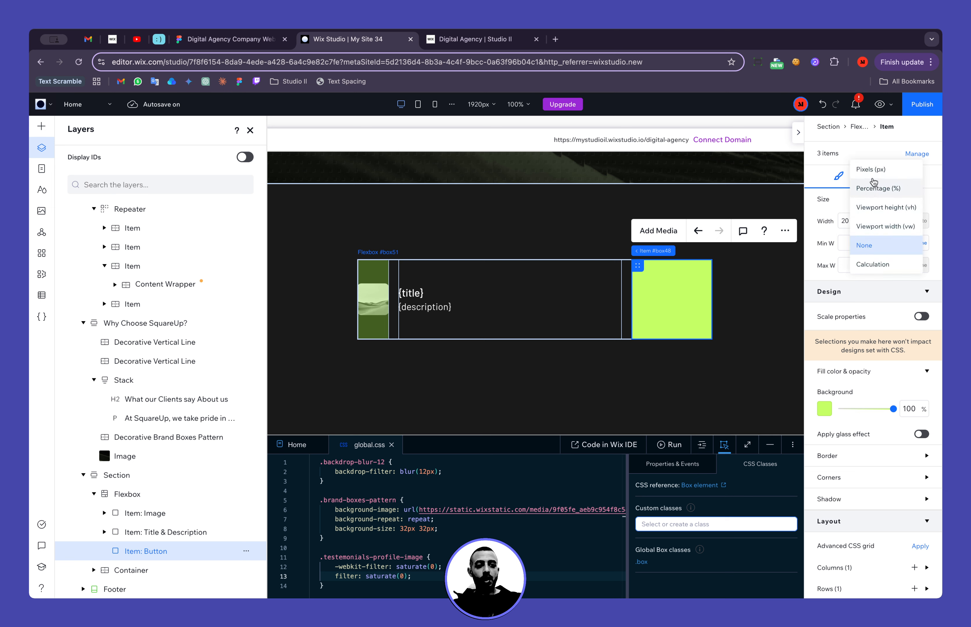
left_click(871, 169)
left_click(851, 247)
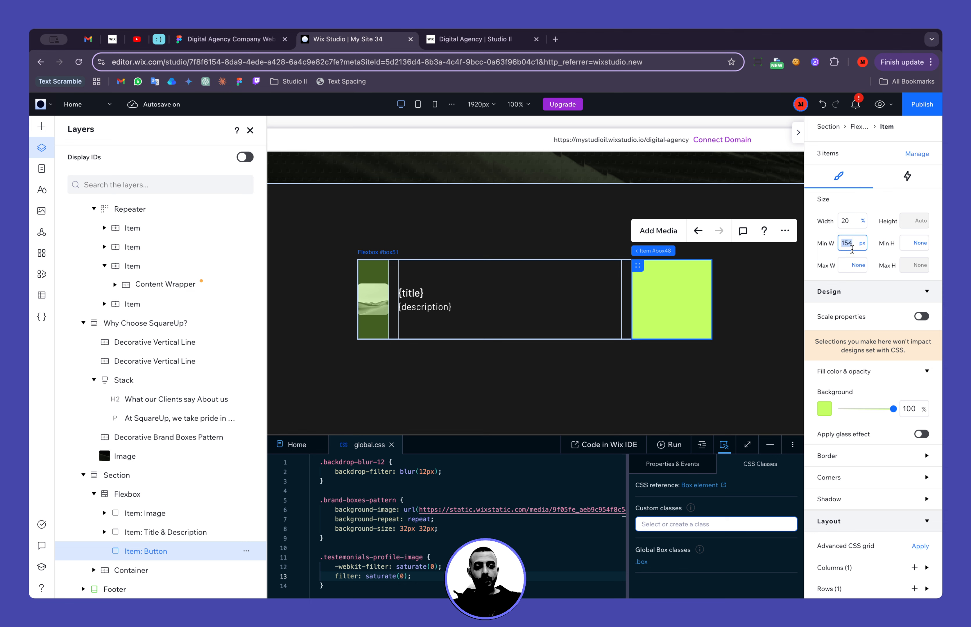
type("300")
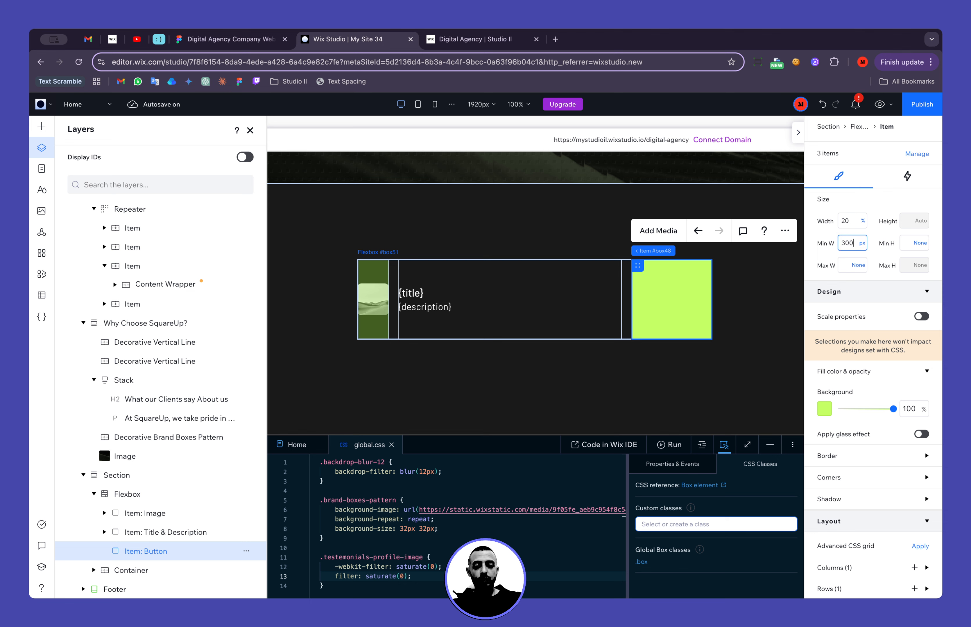
key("Return")
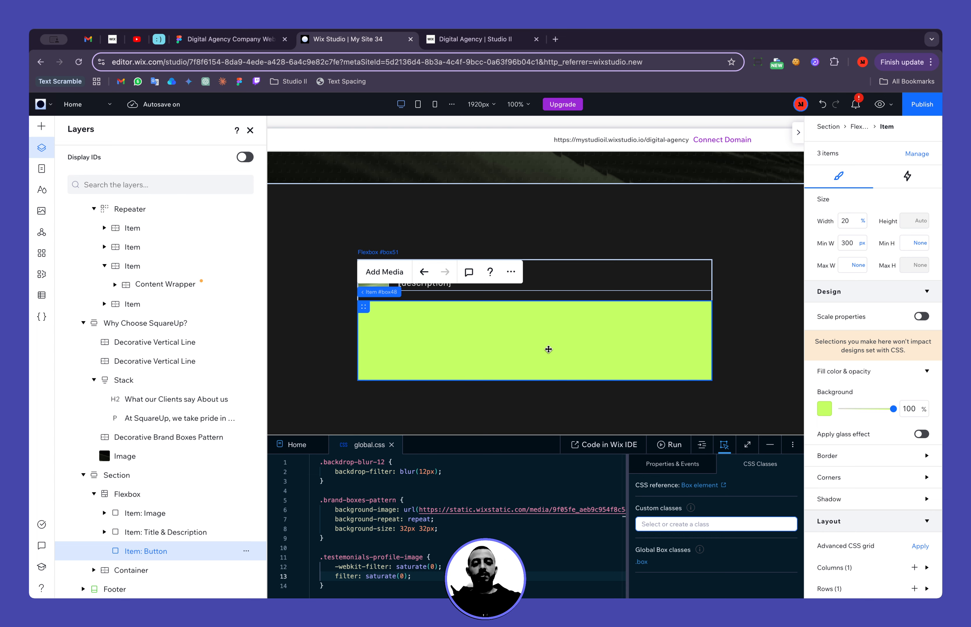
Find the Engineering service card and copy its Learn More button.
scroll(409, 240, "up", 6)
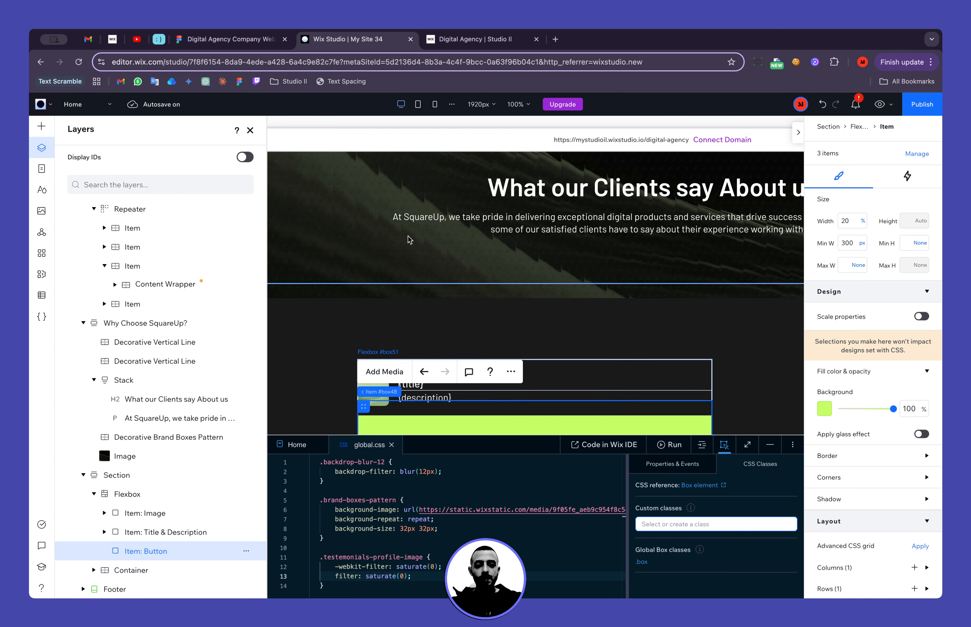
scroll(409, 240, "up", 10)
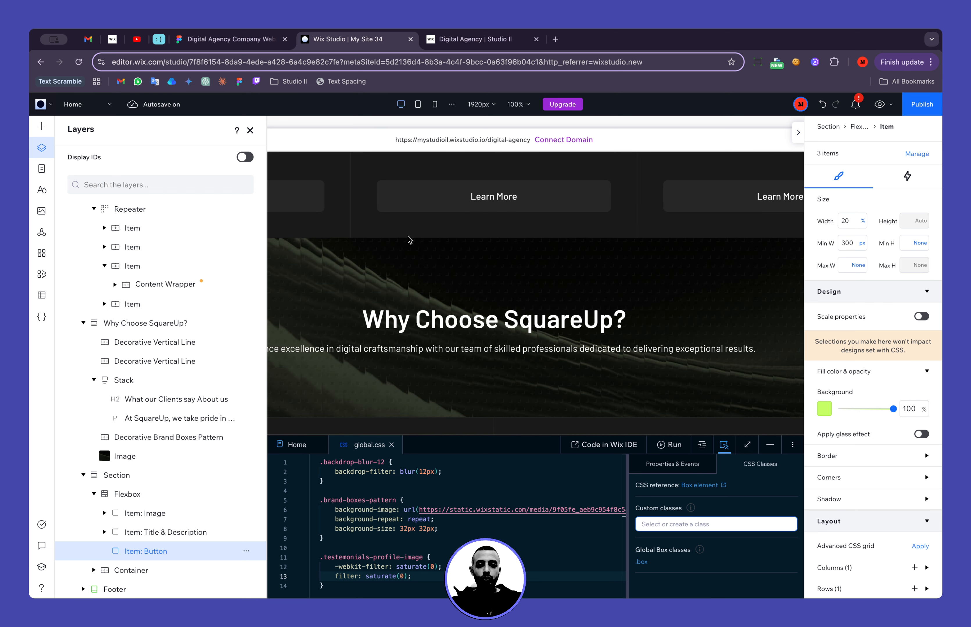
left_click(413, 302)
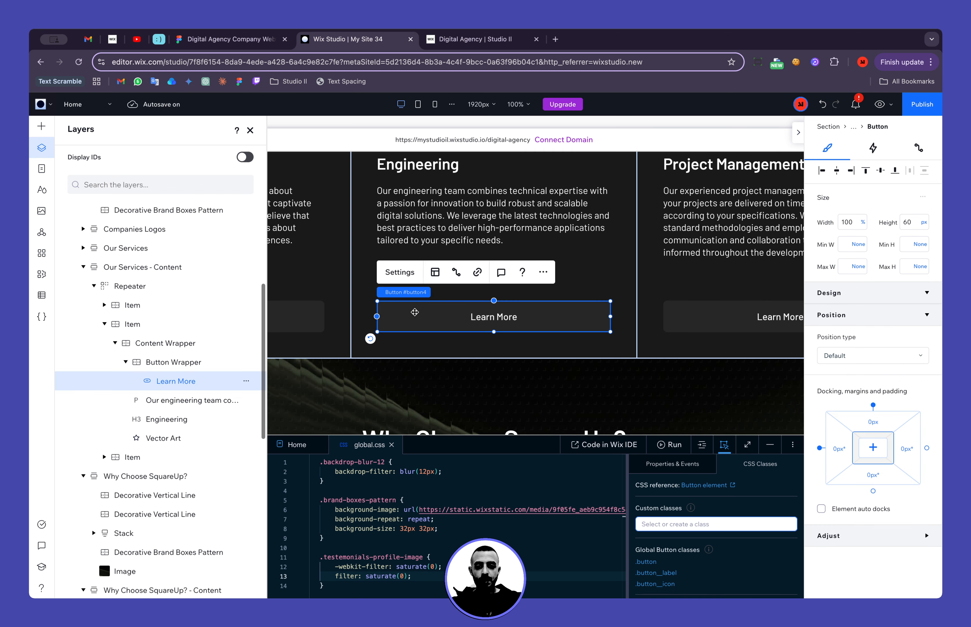
right_click(444, 316)
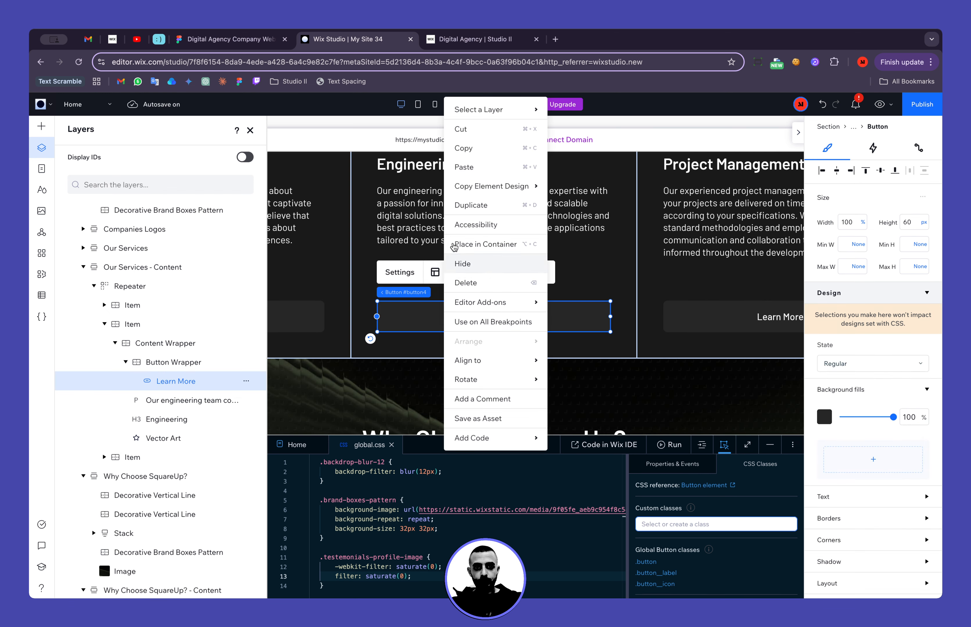
left_click(478, 151)
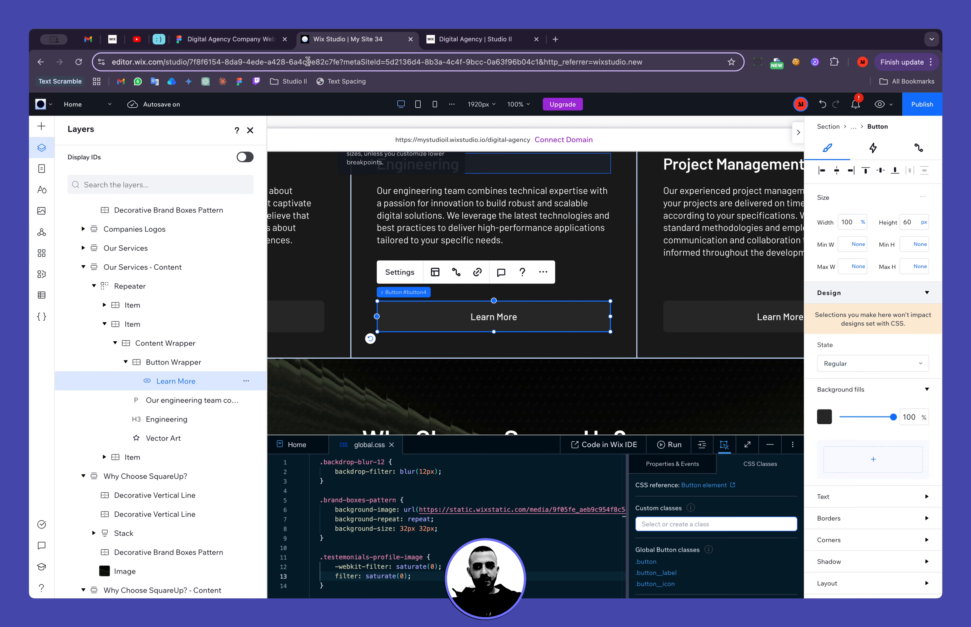
View the testimonial card in the Figma design, and back in Wix Studio set the Button item's background opacity to 39%.
left_click(226, 38)
left_click(637, 267)
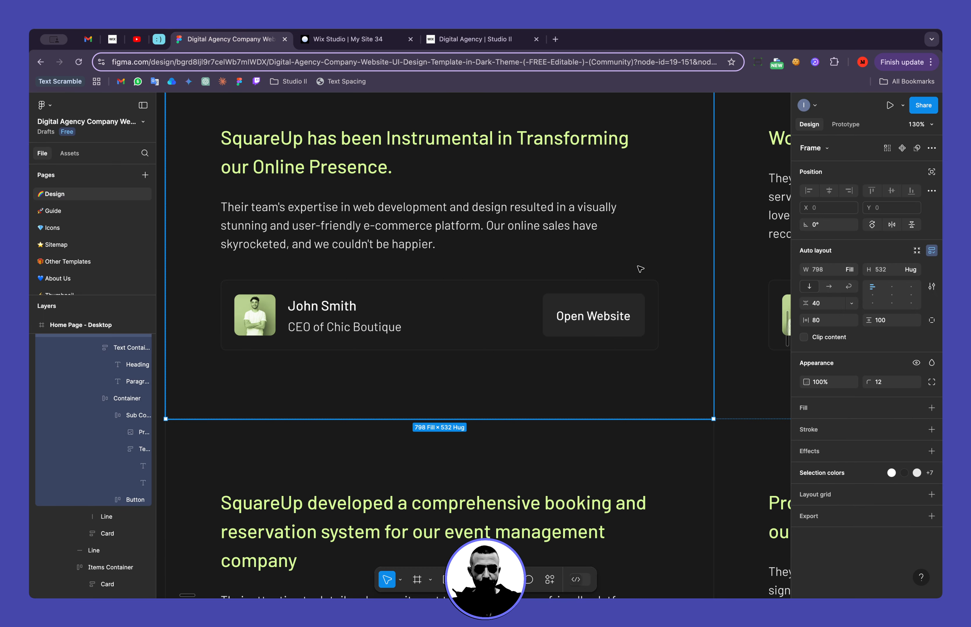
left_click(347, 38)
key("ctrl+v")
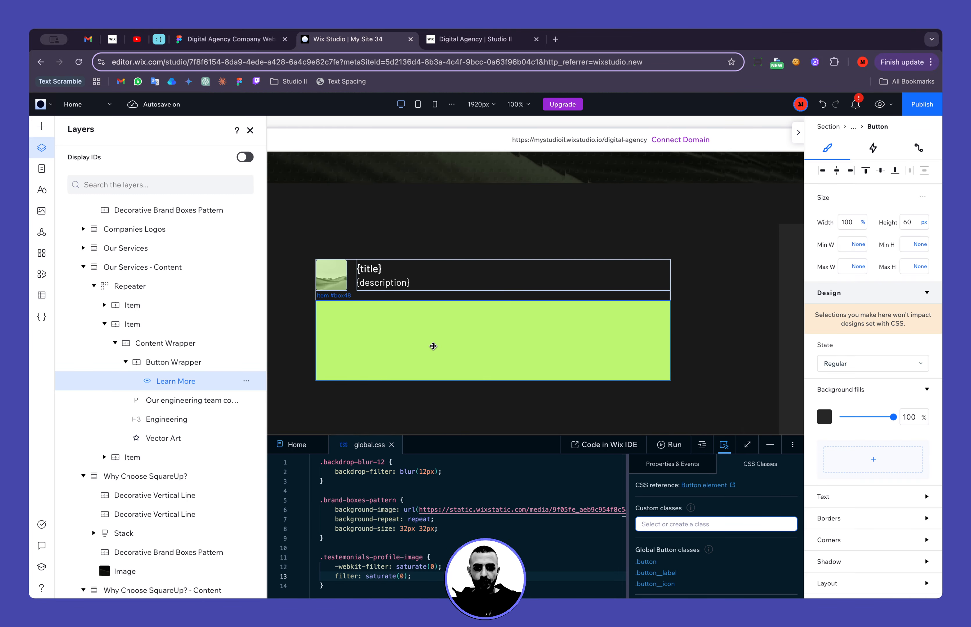
left_click(433, 346)
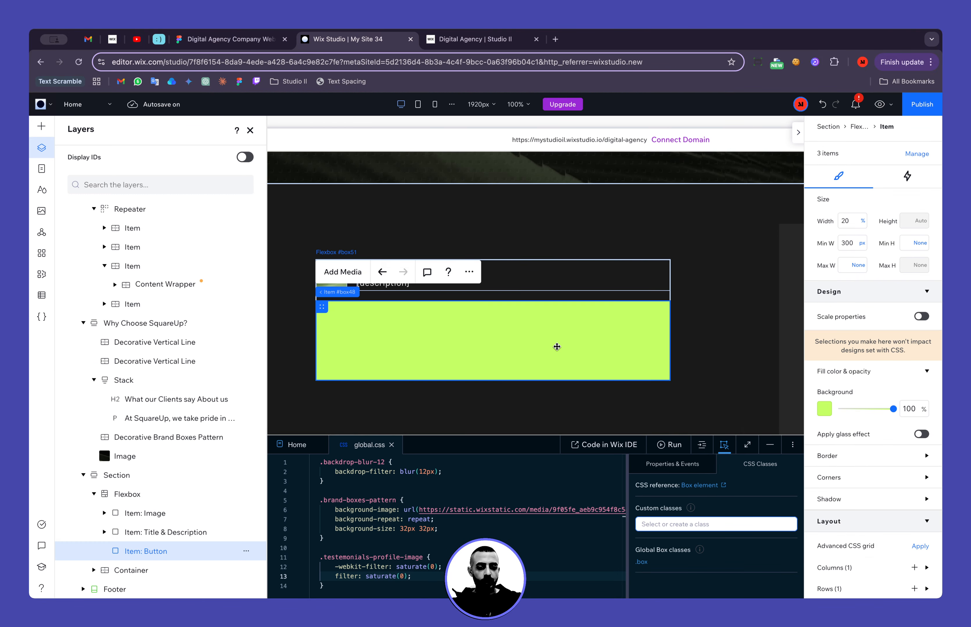
left_click_drag(892, 409, 860, 413)
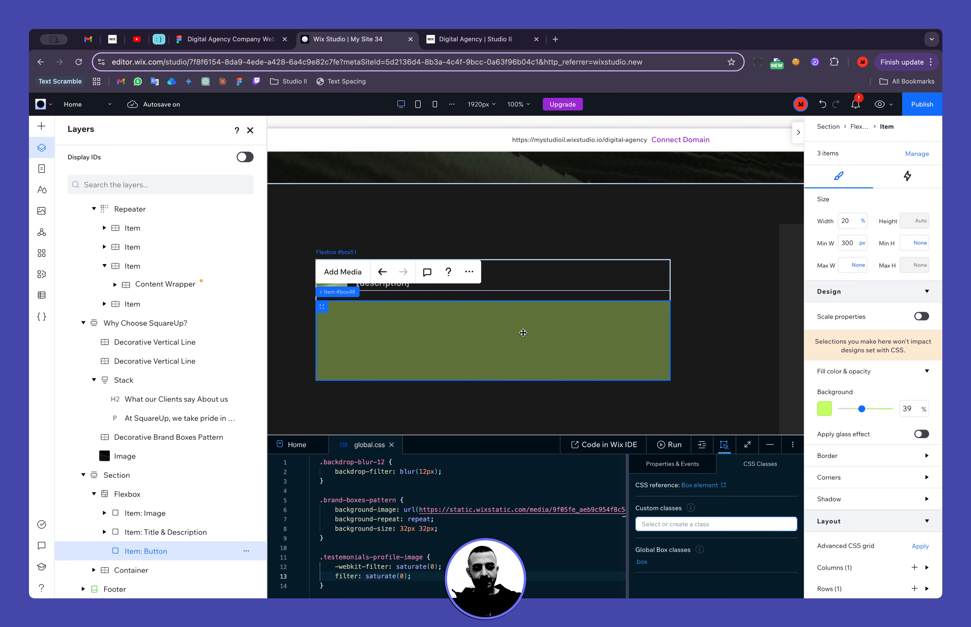
Try to paste the copied button into the Button item and undo the paste.
right_click(506, 333)
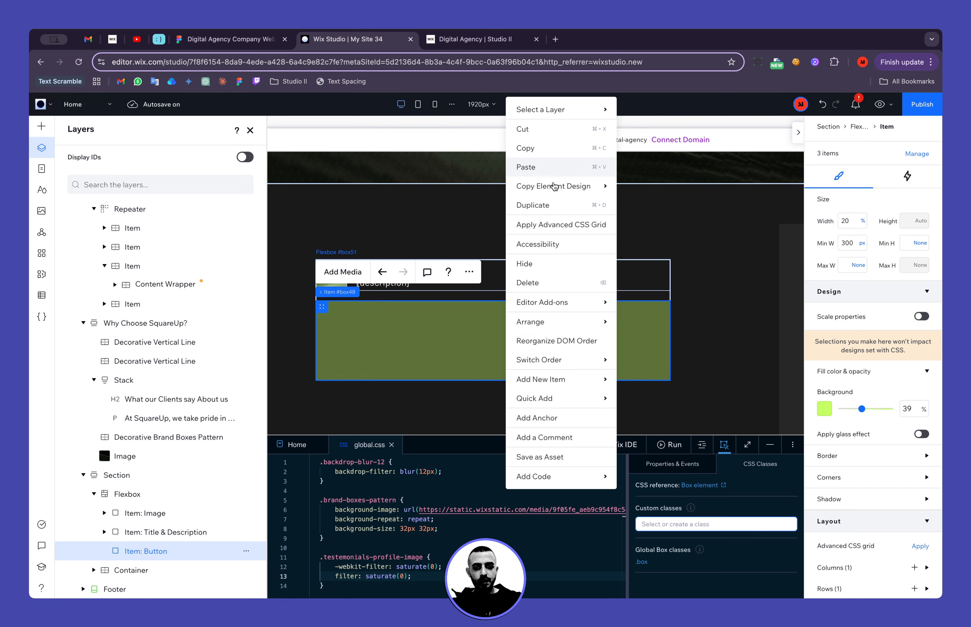
left_click(669, 287)
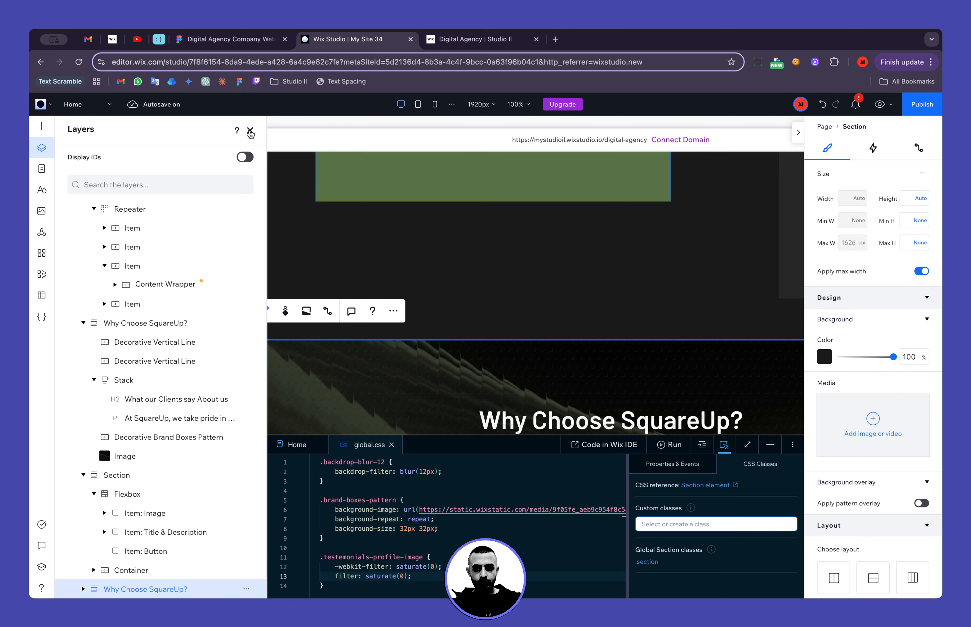
scroll(191, 403, "down", 1)
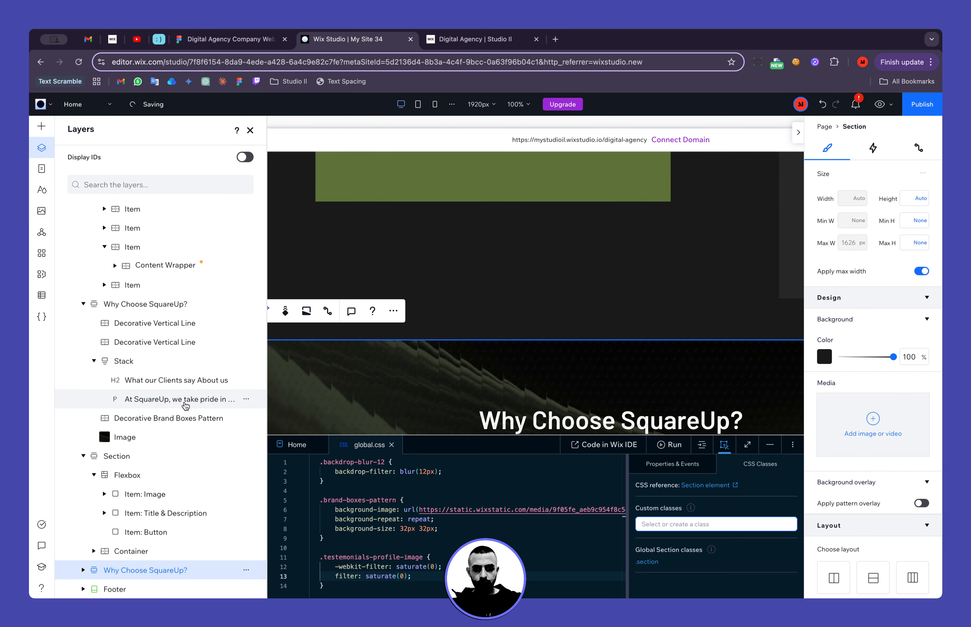
left_click(822, 104)
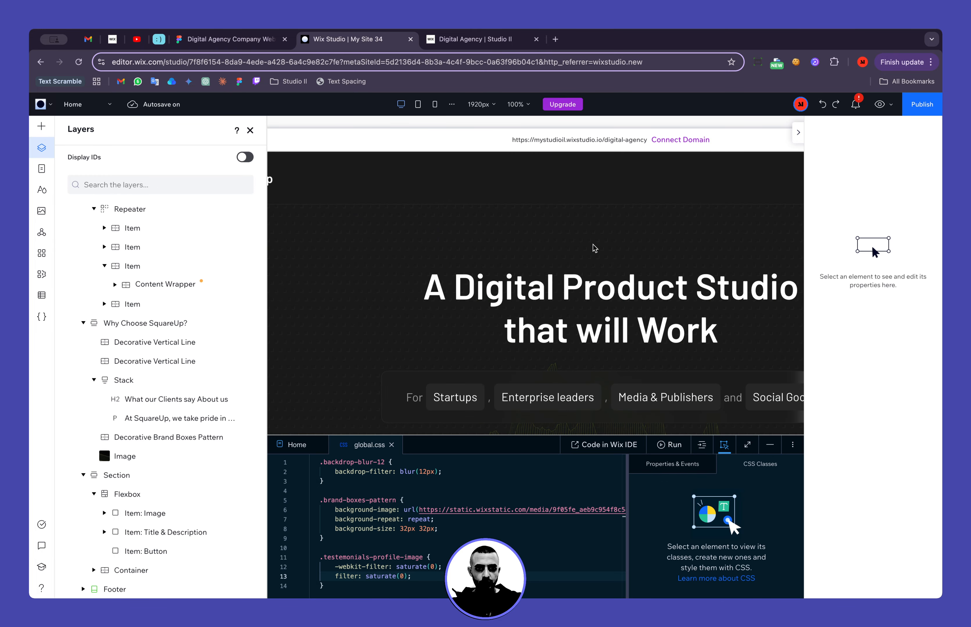
Duplicate the Engineering card's Learn More button and cut the duplicate.
scroll(594, 248, "down", 10)
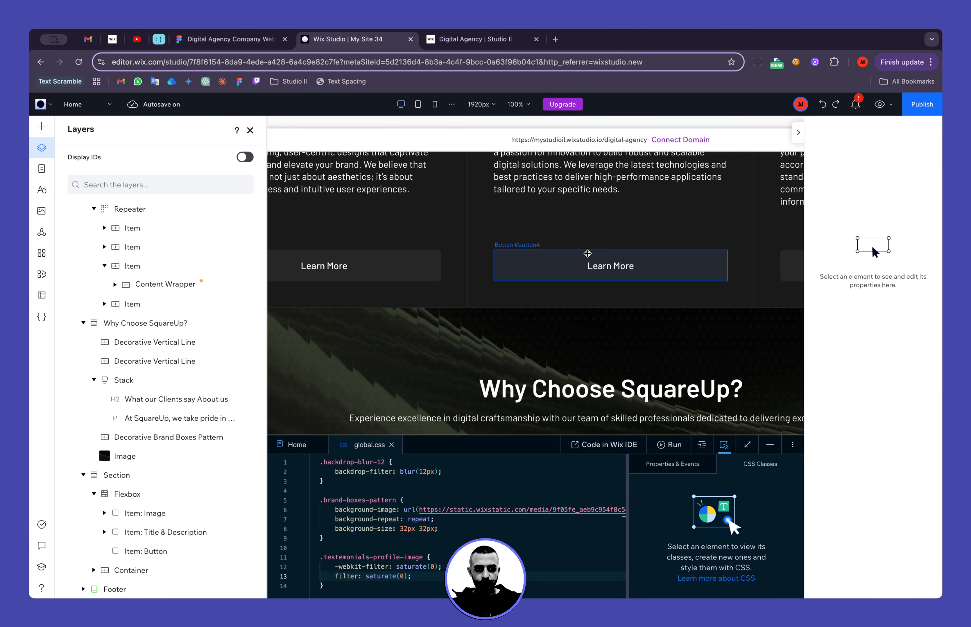
left_click(628, 266)
key("ctrl+d")
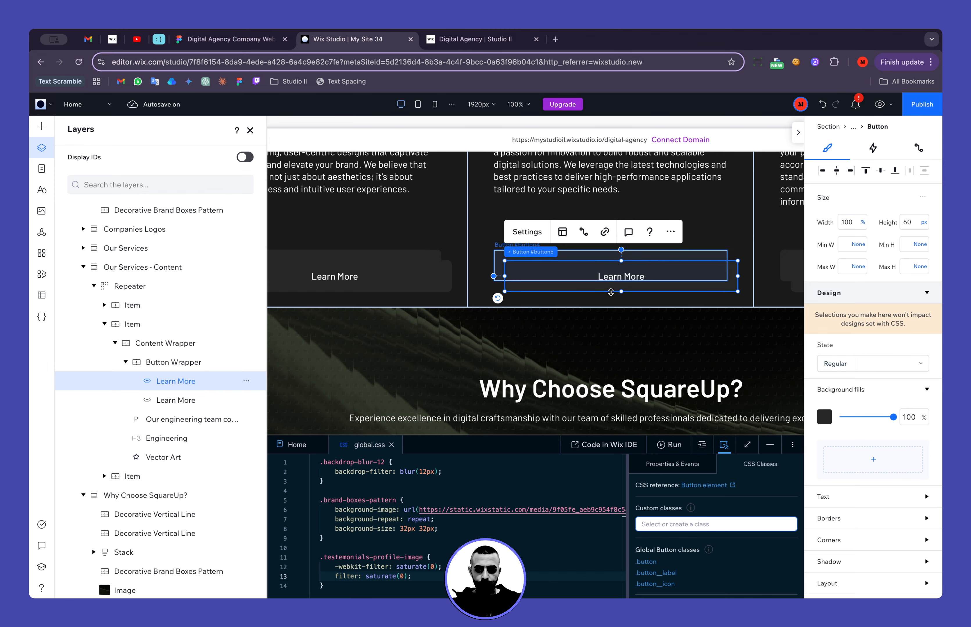
key("Delete")
Paste the Learn More button into the flexbox's Button item and center it horizontally and vertically.
left_click(250, 130)
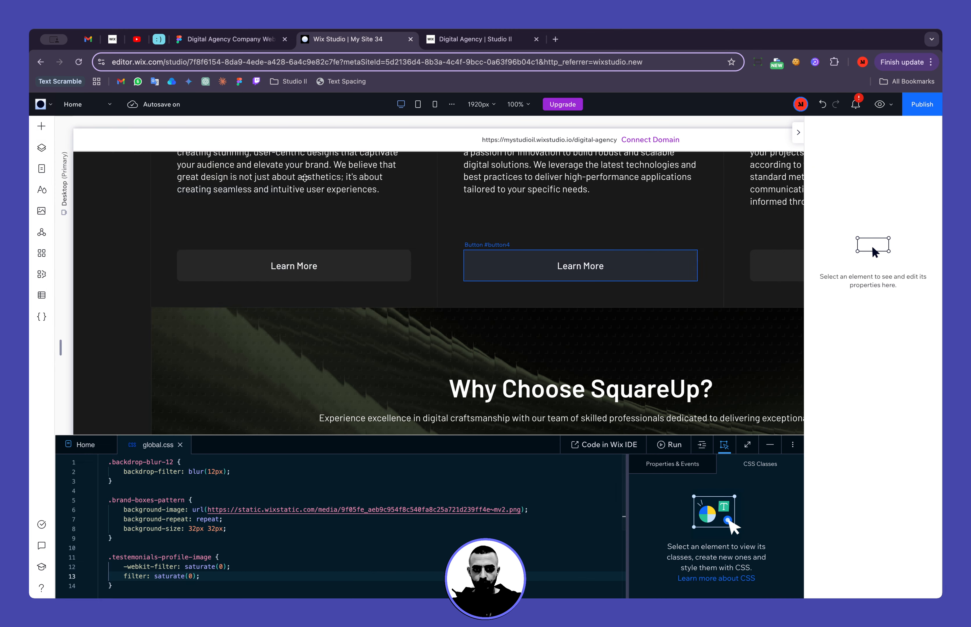
left_click(769, 444)
scroll(593, 423, "down", 8)
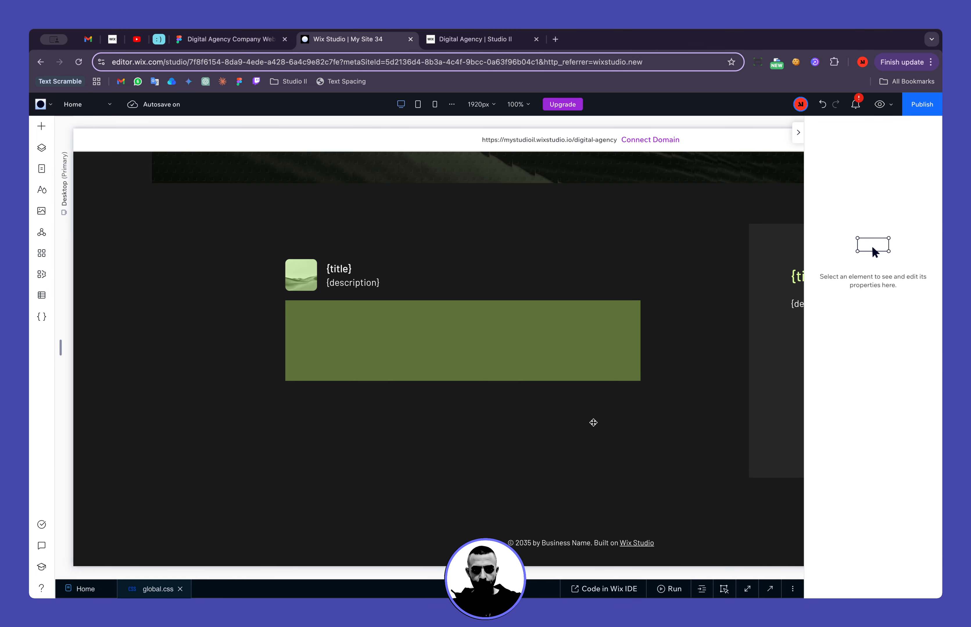
right_click(437, 346)
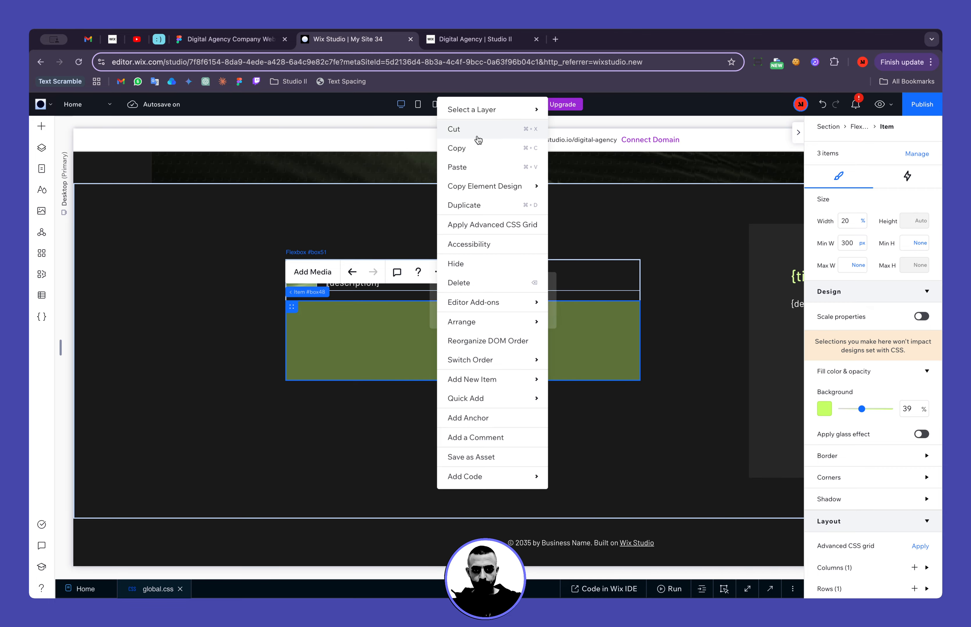
left_click(485, 173)
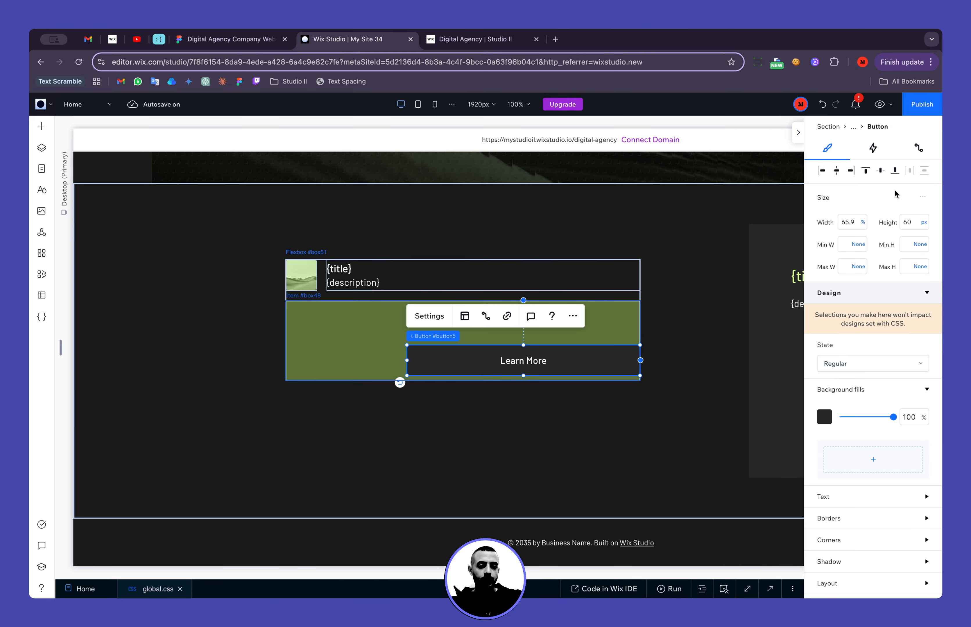
left_click(837, 171)
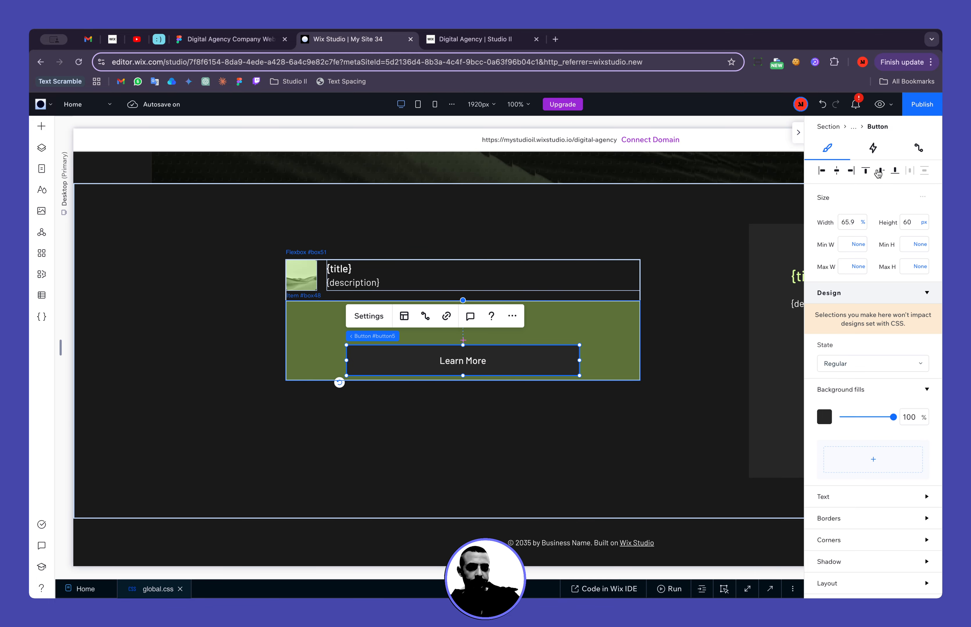
left_click(880, 171)
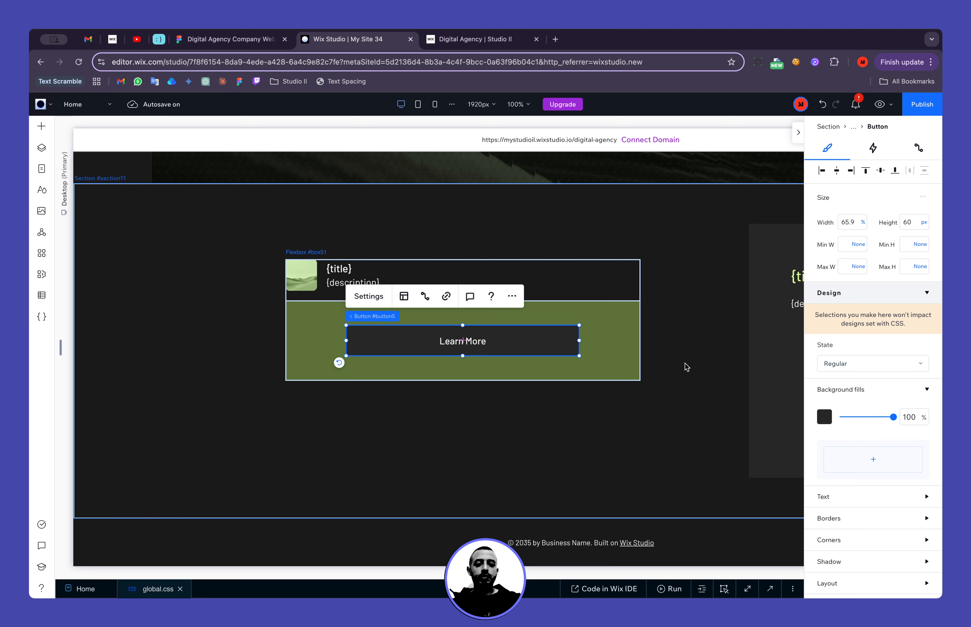
Set the Button item's width to Max content and its minimum width to None.
left_click(607, 363)
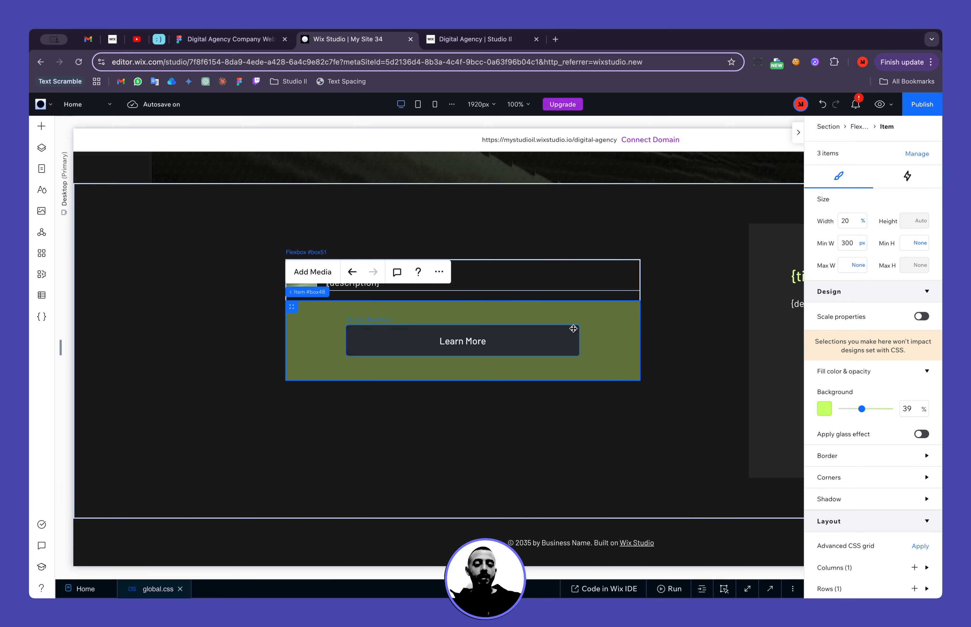
left_click(863, 221)
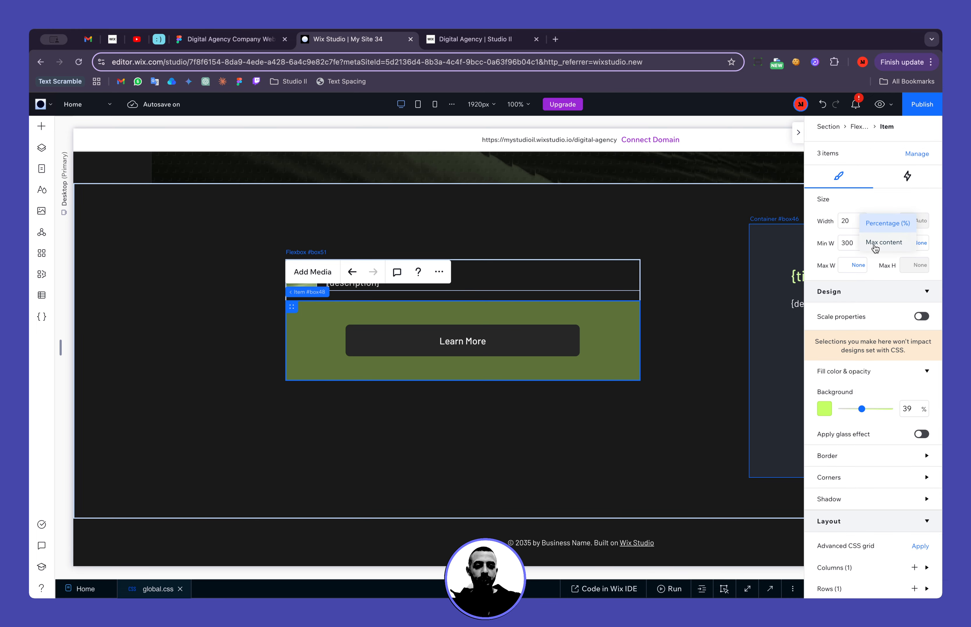
left_click(875, 244)
left_click(861, 243)
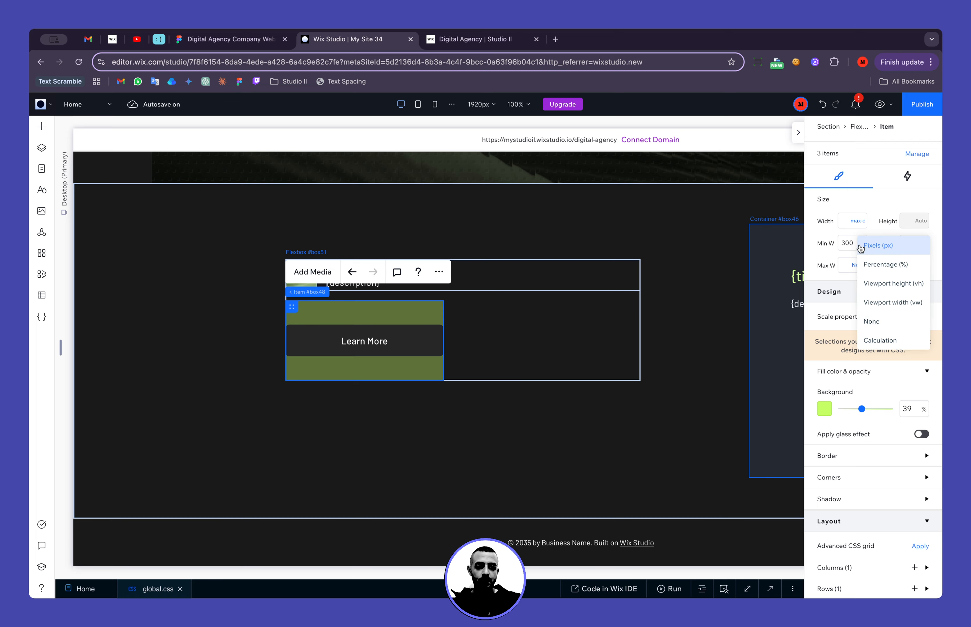
left_click(868, 322)
left_click(651, 422)
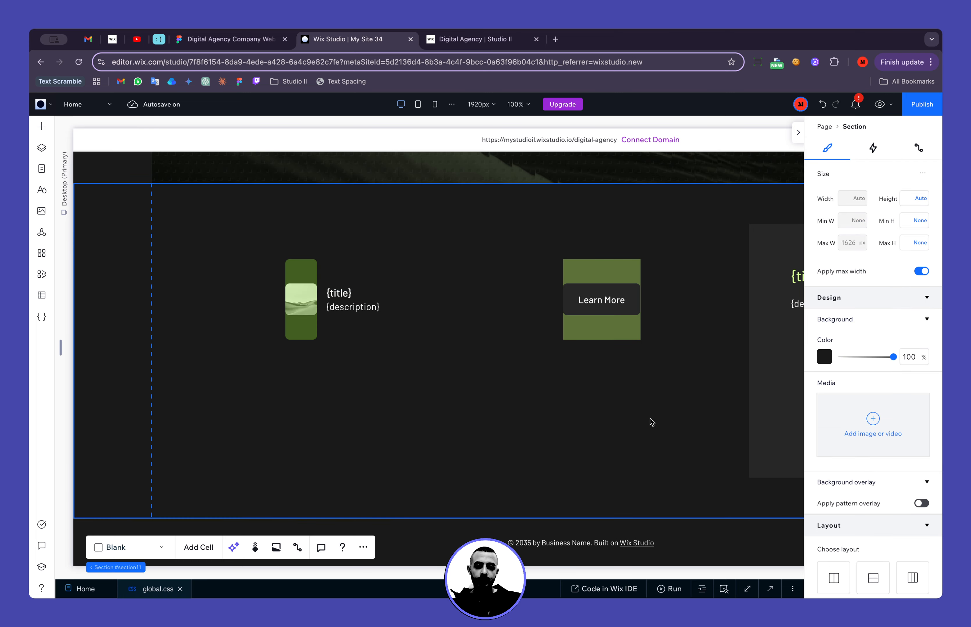
Check the button label in the Figma testimonial card and change the flexbox button's text to "Open Website".
left_click(597, 330)
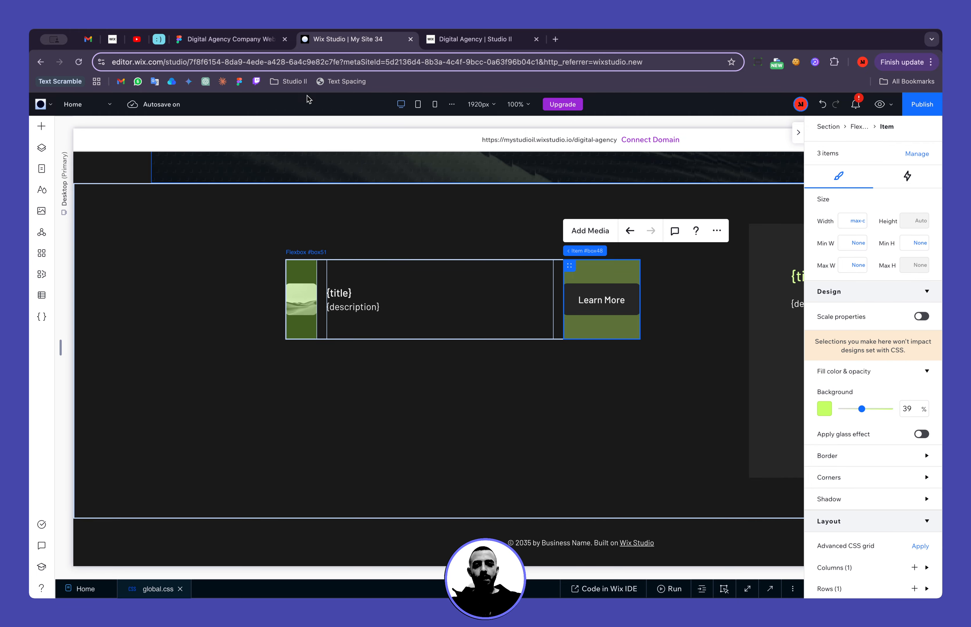
left_click(262, 47)
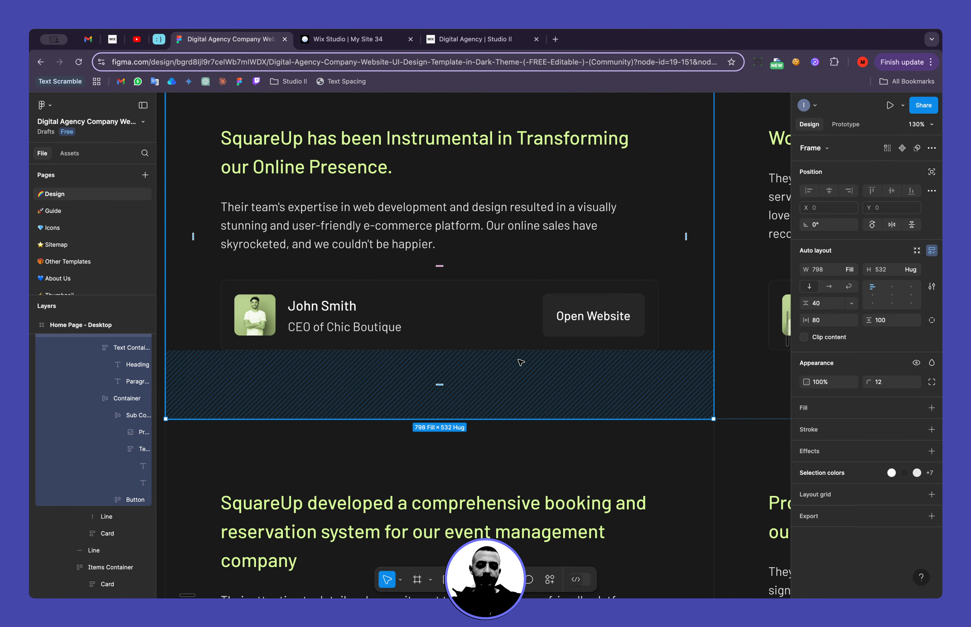
left_click(603, 320)
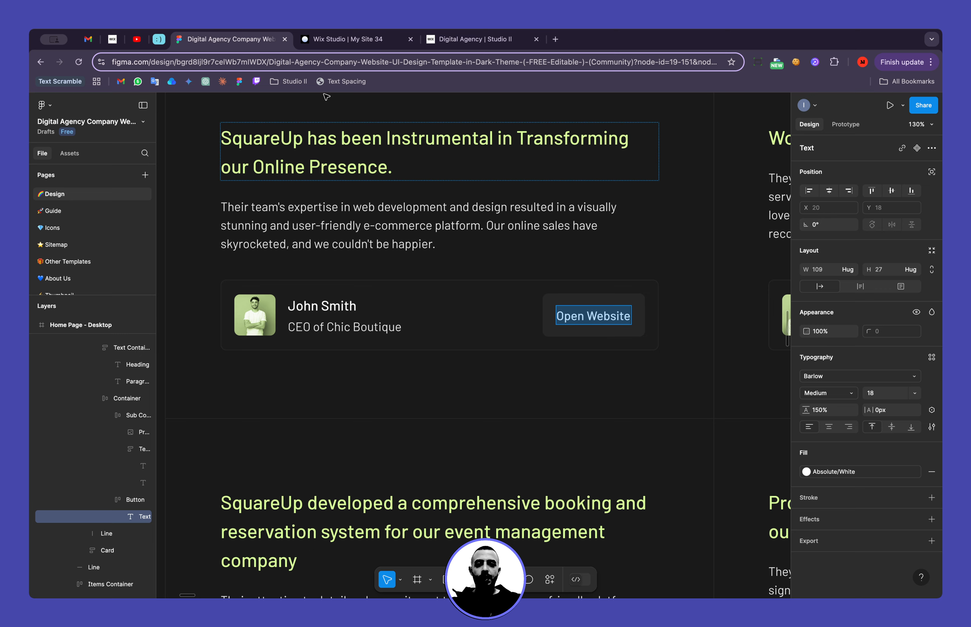
left_click(331, 44)
left_click(586, 293)
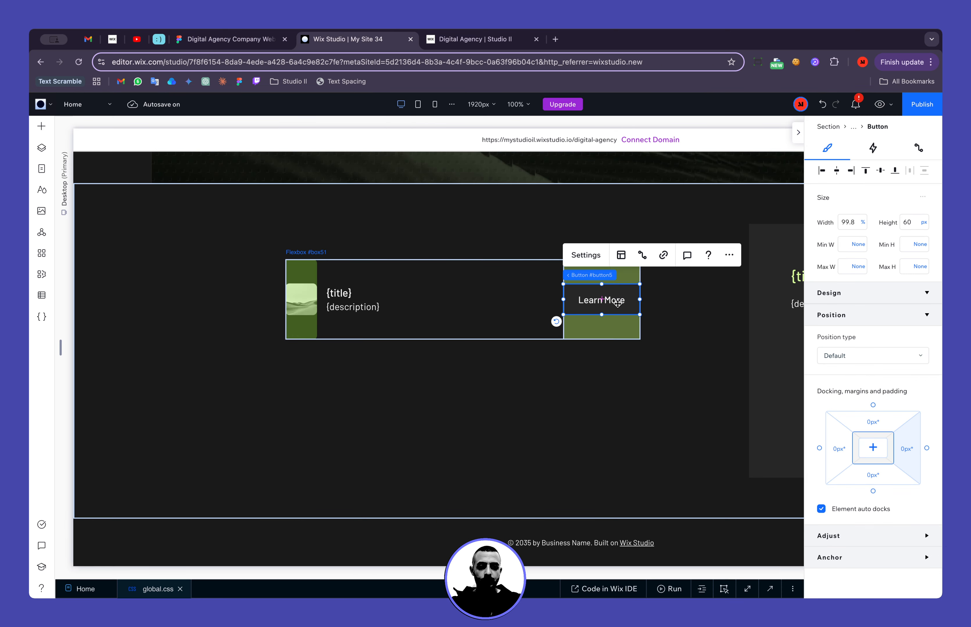
left_click(585, 255)
type("Open Website")
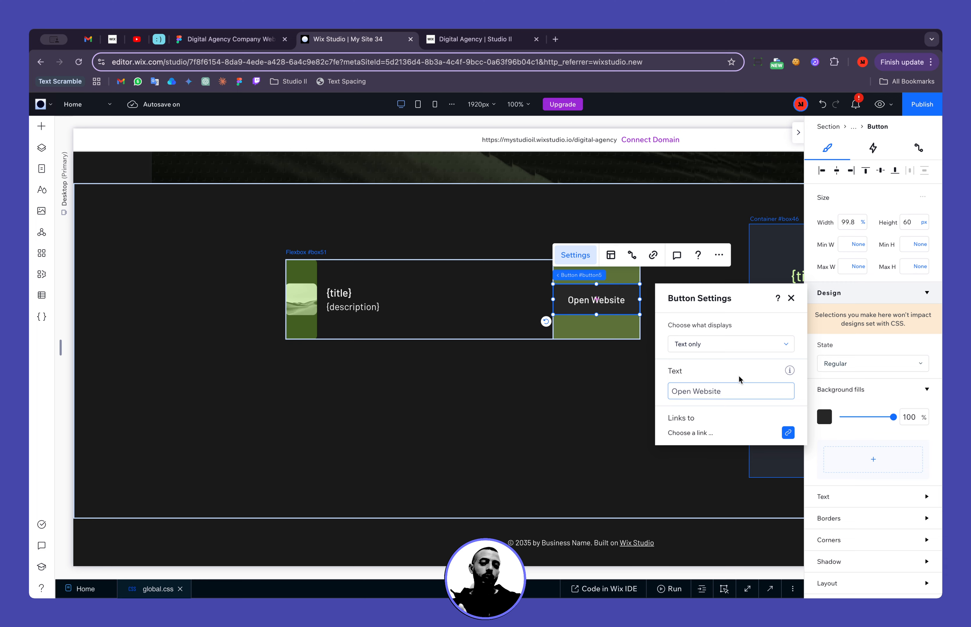
key("Return")
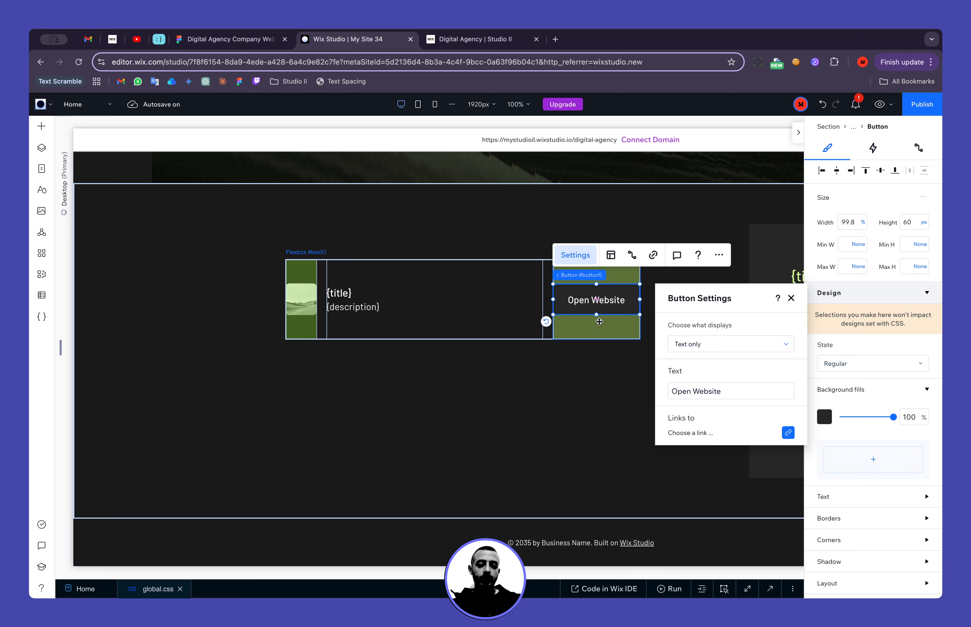
left_click(599, 322)
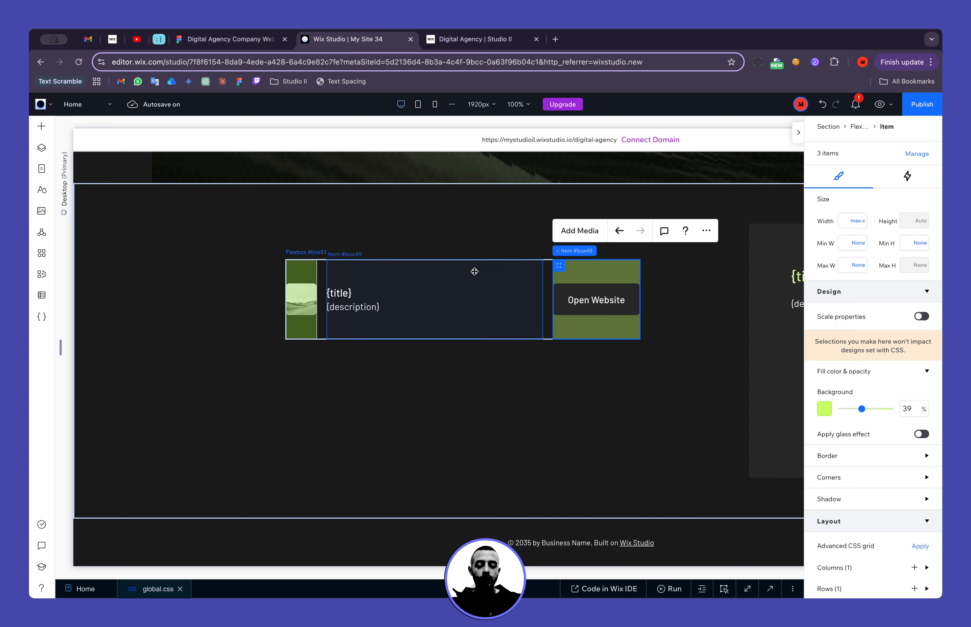
Switch to Figma and narrow the testimonial's author container to 328 px wide to test its layout, then return to Wix Studio.
left_click(474, 272)
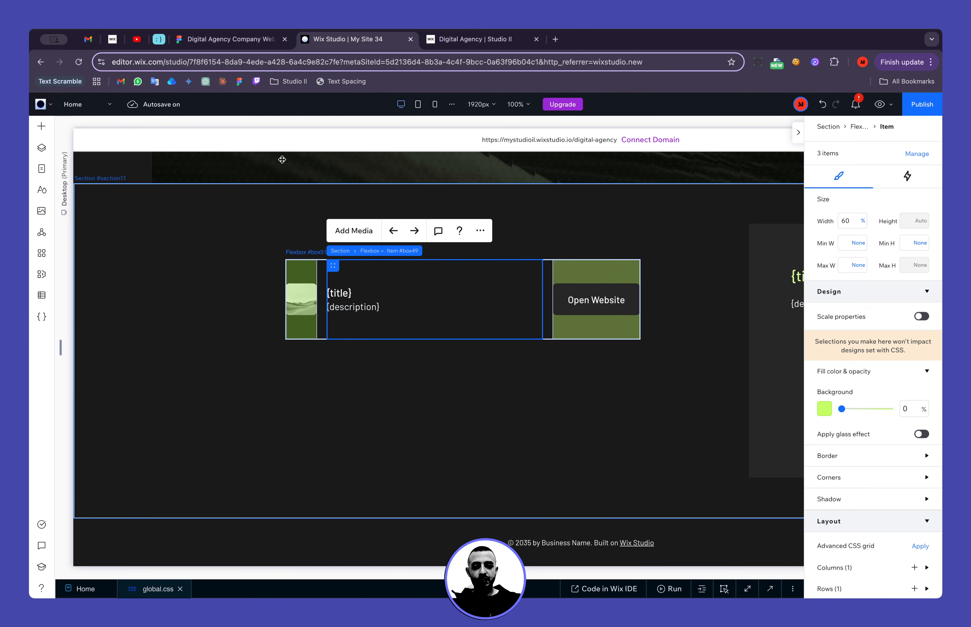
left_click(228, 38)
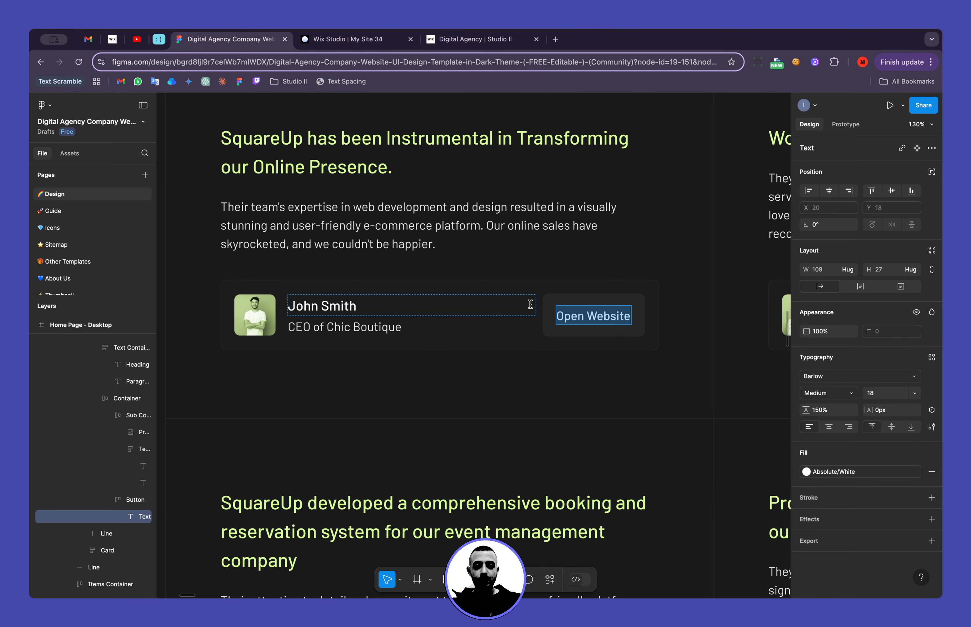
left_click(555, 289)
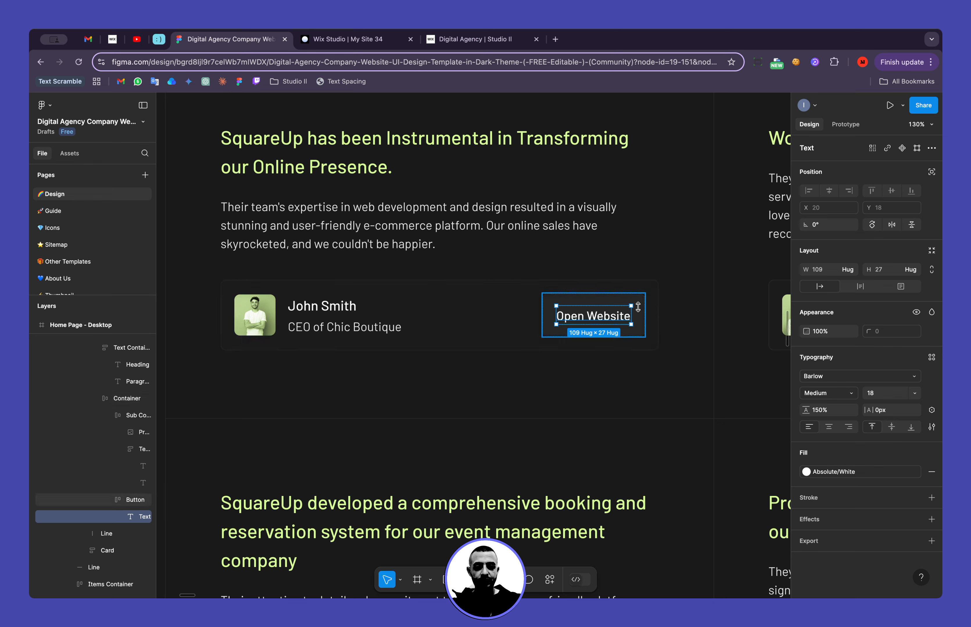
left_click(658, 315)
left_click_drag(657, 314, 445, 309)
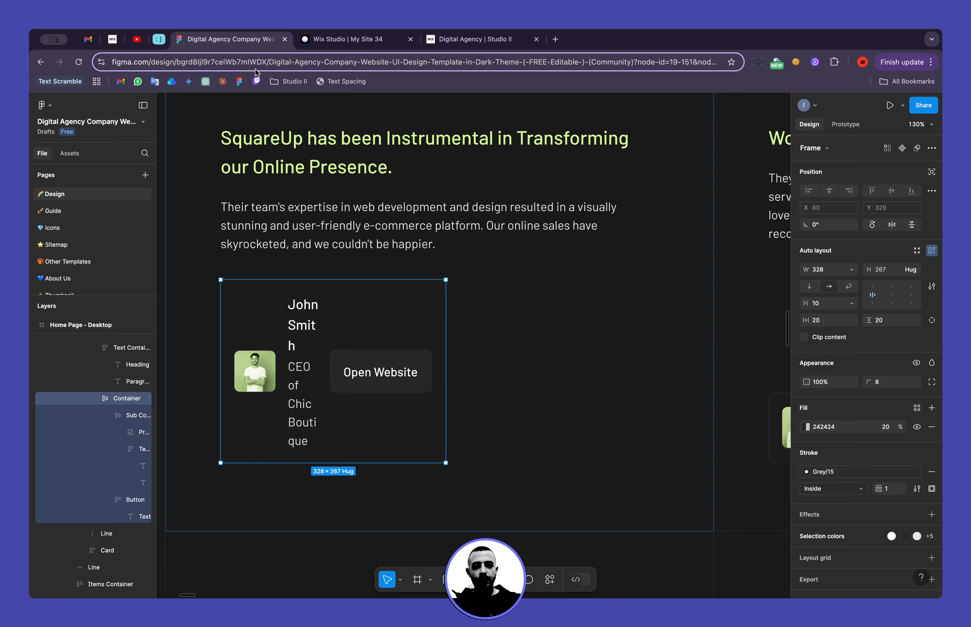
left_click(332, 40)
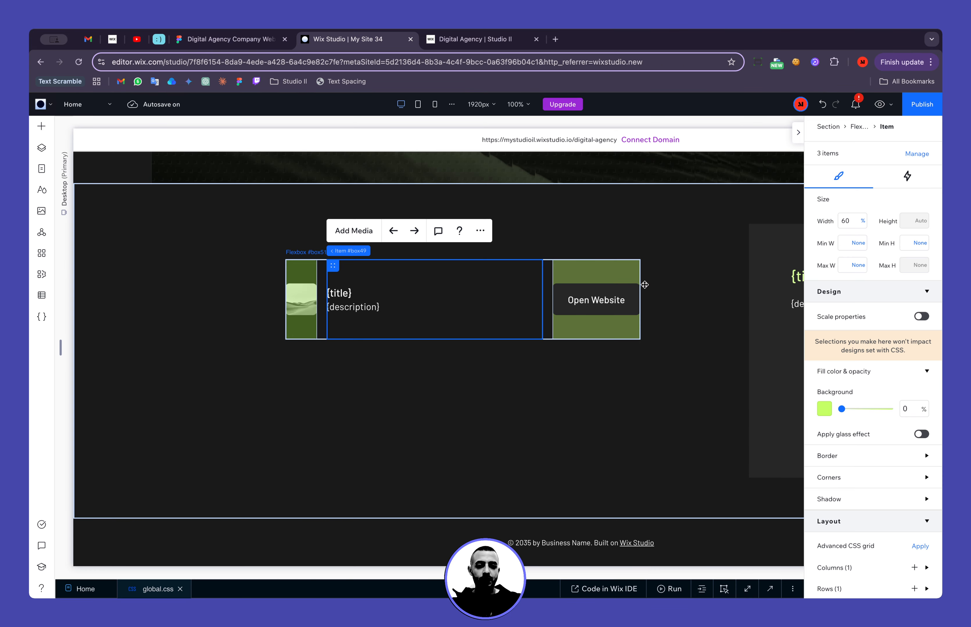
Replace the flexbox's {title} text with the author's name copied from the Figma testimonial card.
left_click(532, 286)
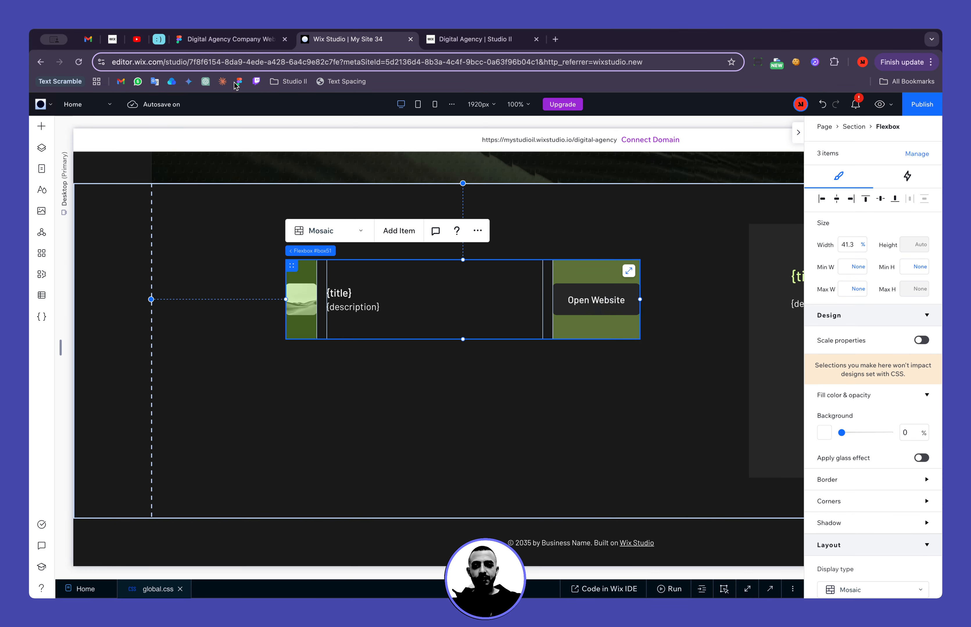
left_click(236, 44)
double_click(301, 320)
key("ctrl+c")
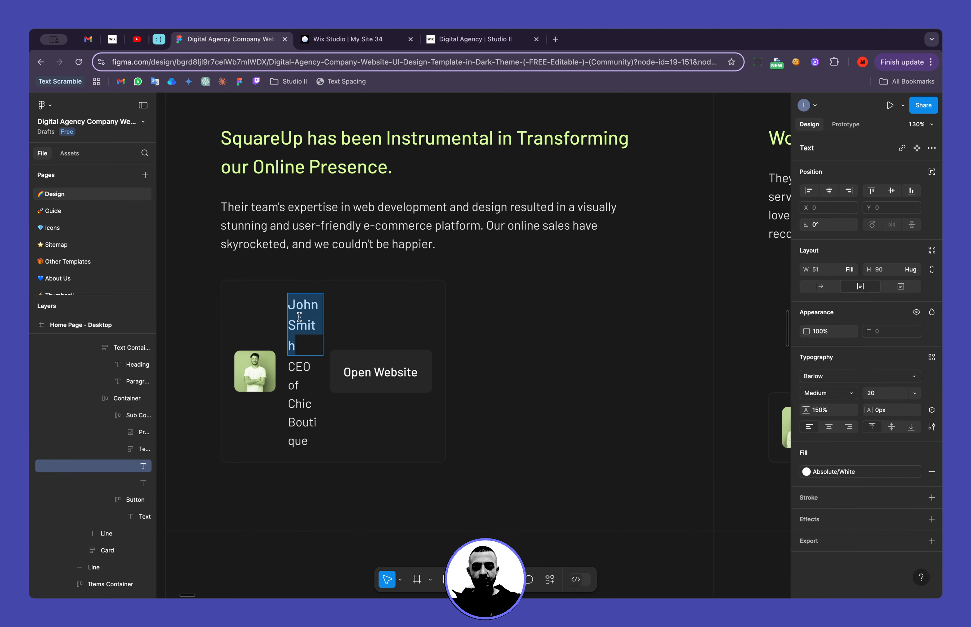
left_click(309, 43)
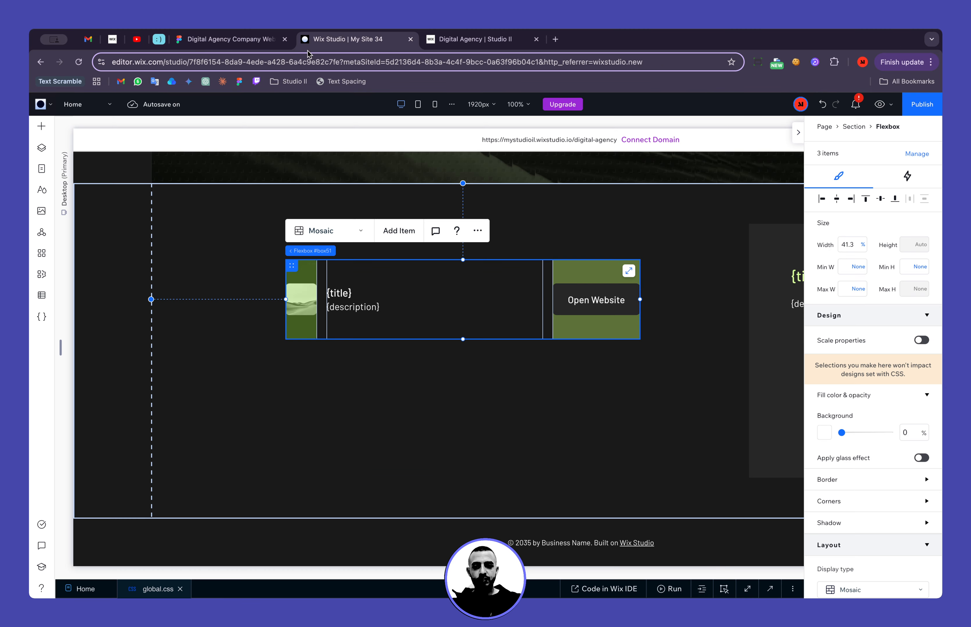
double_click(346, 293)
key("ctrl+v")
Replace the flexbox's {description} text with "CEO of Chic Boutique" copied from the Figma testimonial card.
left_click(242, 40)
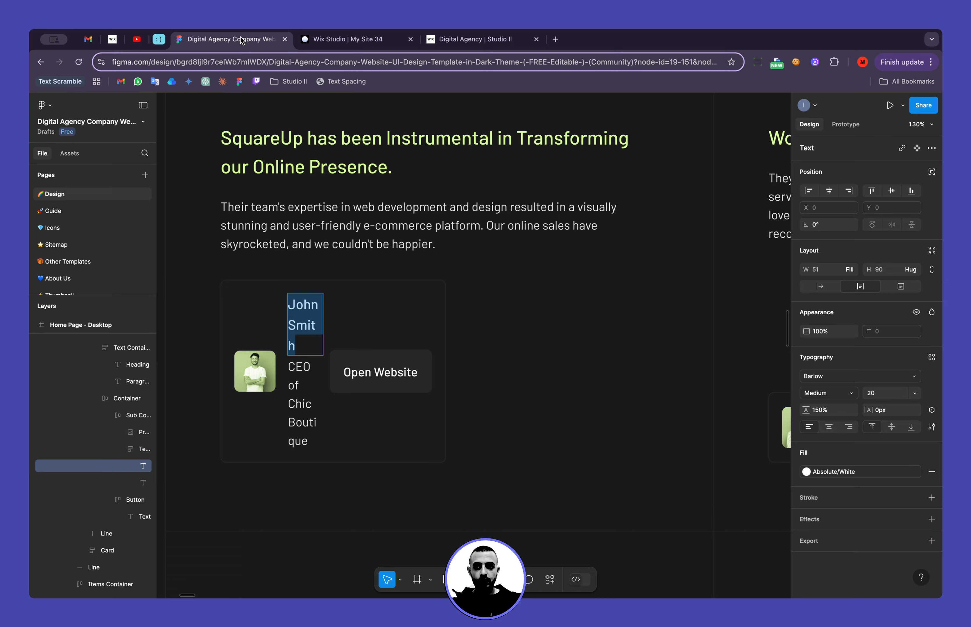
double_click(302, 404)
key("ctrl+c")
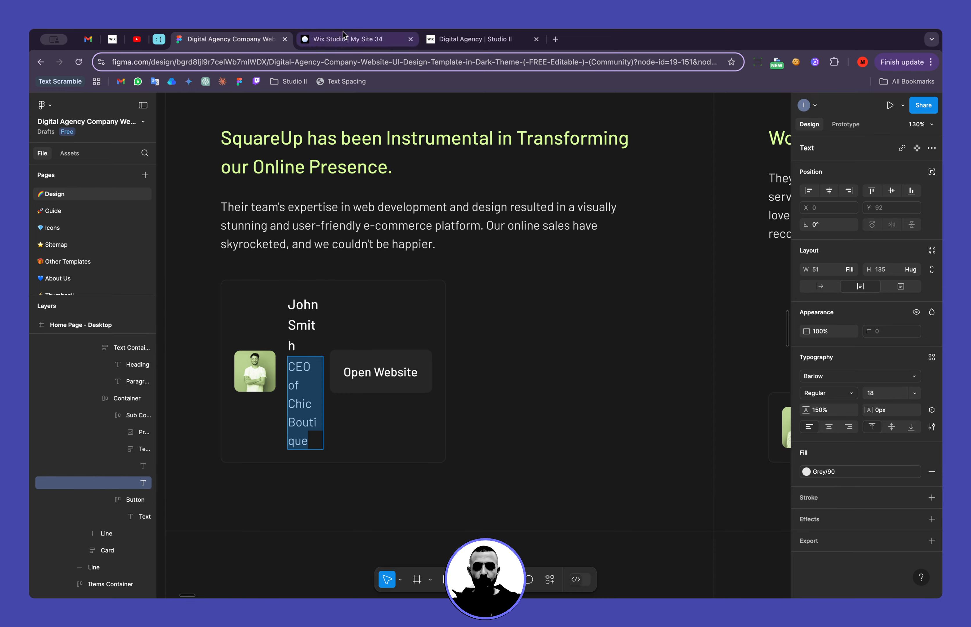
left_click(347, 39)
double_click(357, 307)
key("ctrl+v")
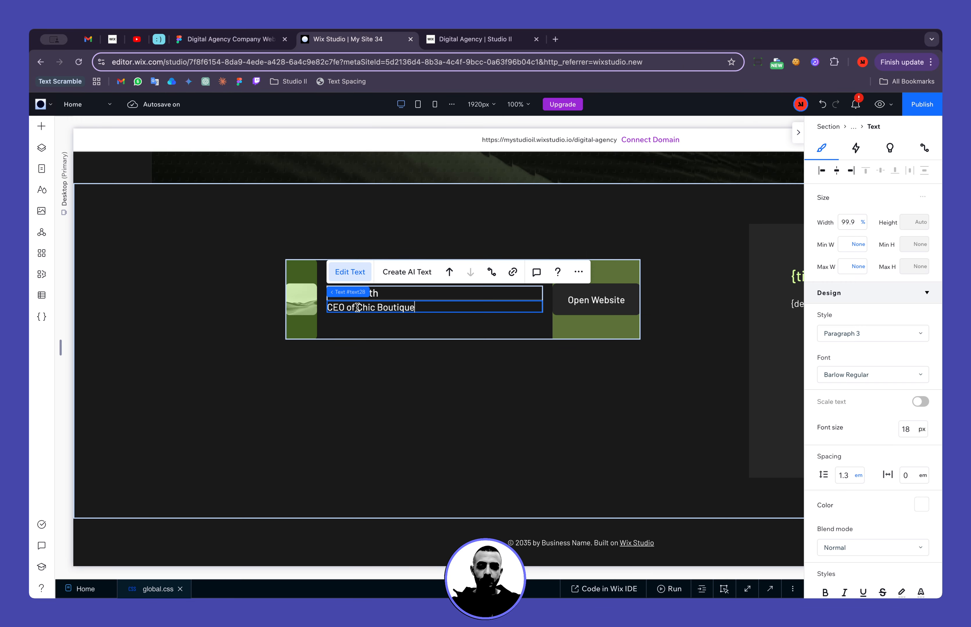
key("Escape")
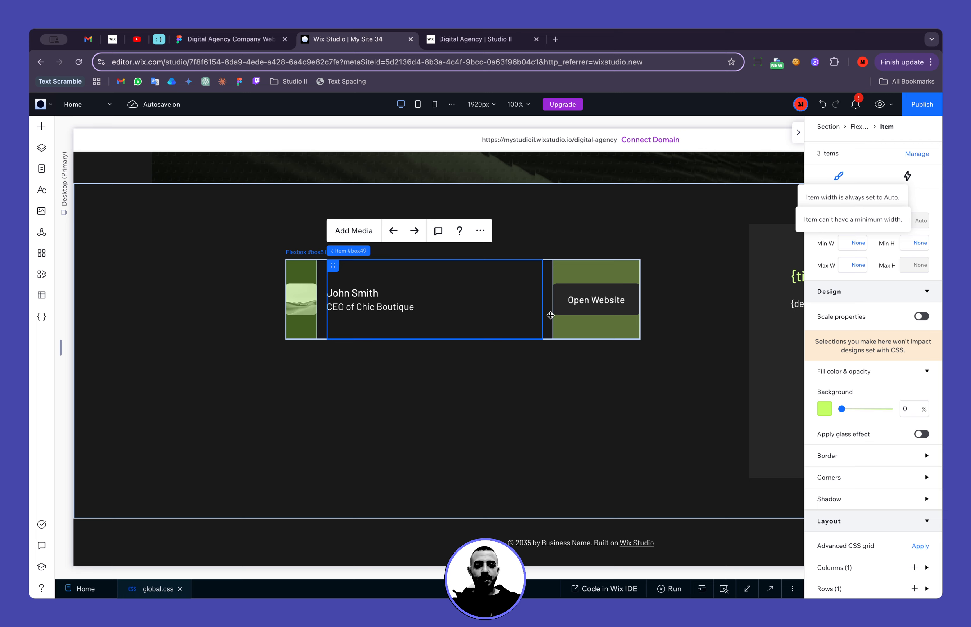
Try to narrow the whole flexbox, then undo the resize.
left_click_drag(550, 315, 550, 314)
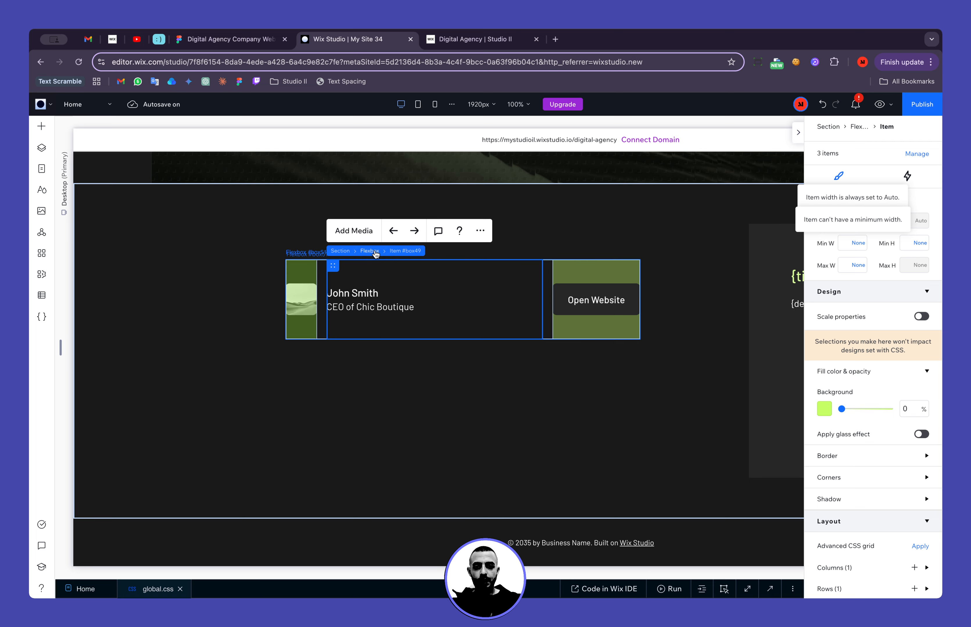
left_click(372, 254)
left_click_drag(639, 300, 621, 302)
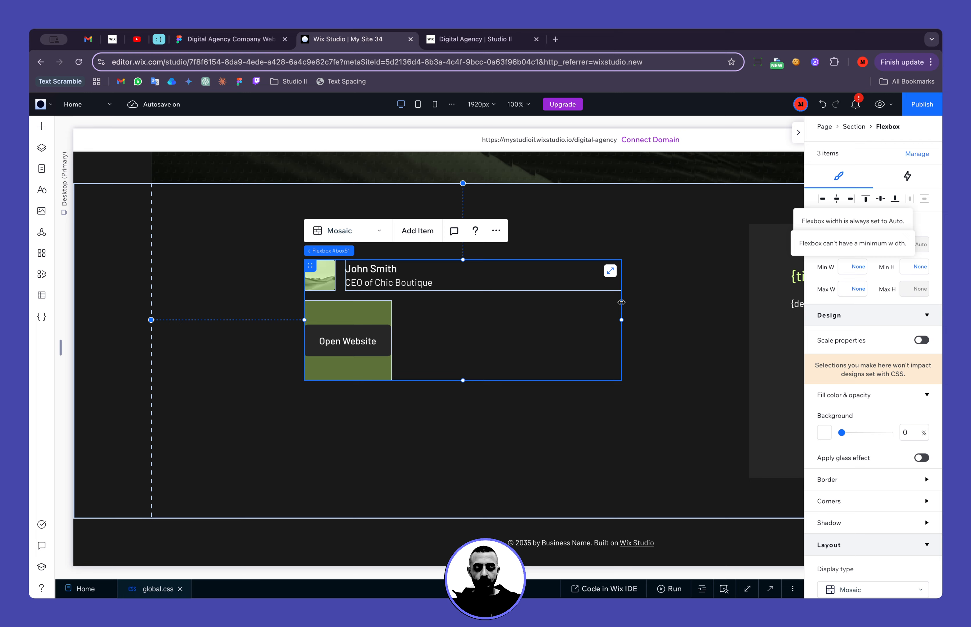
key("ctrl+z")
Set the width of the flexbox's title and description item to 10%.
left_click(528, 272)
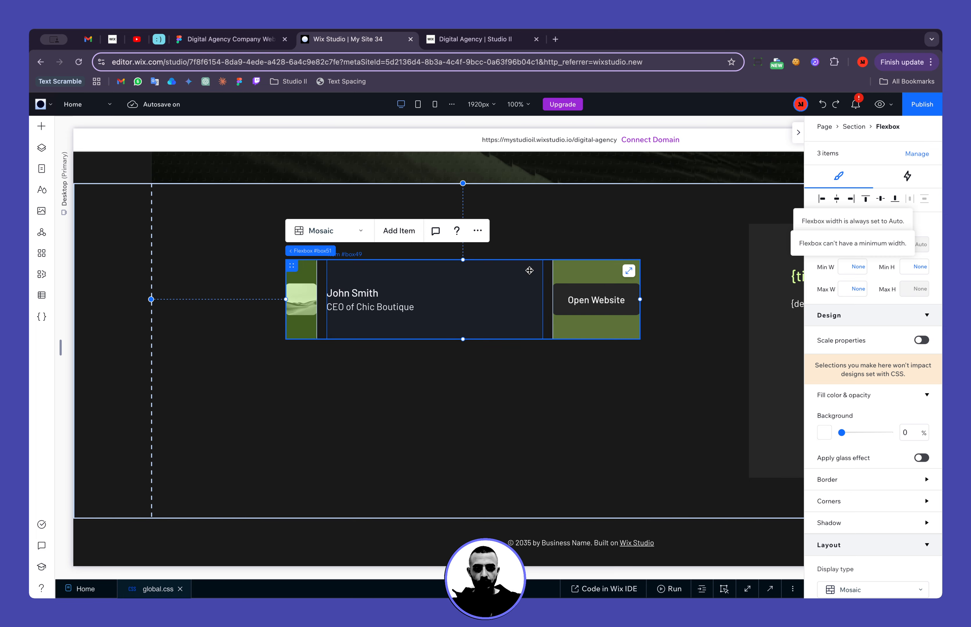
left_click(799, 133)
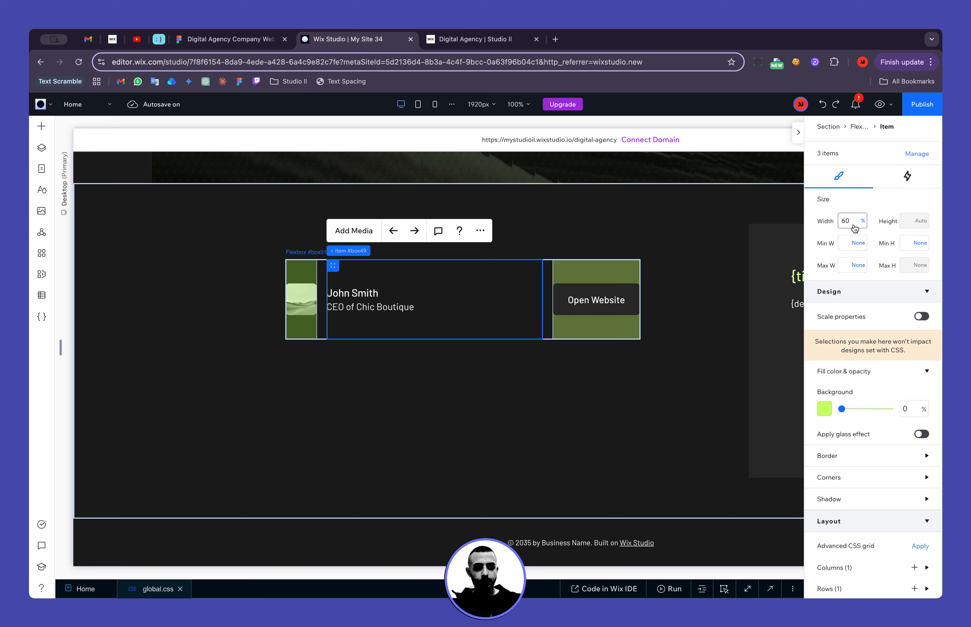
left_click(856, 224)
key("Return")
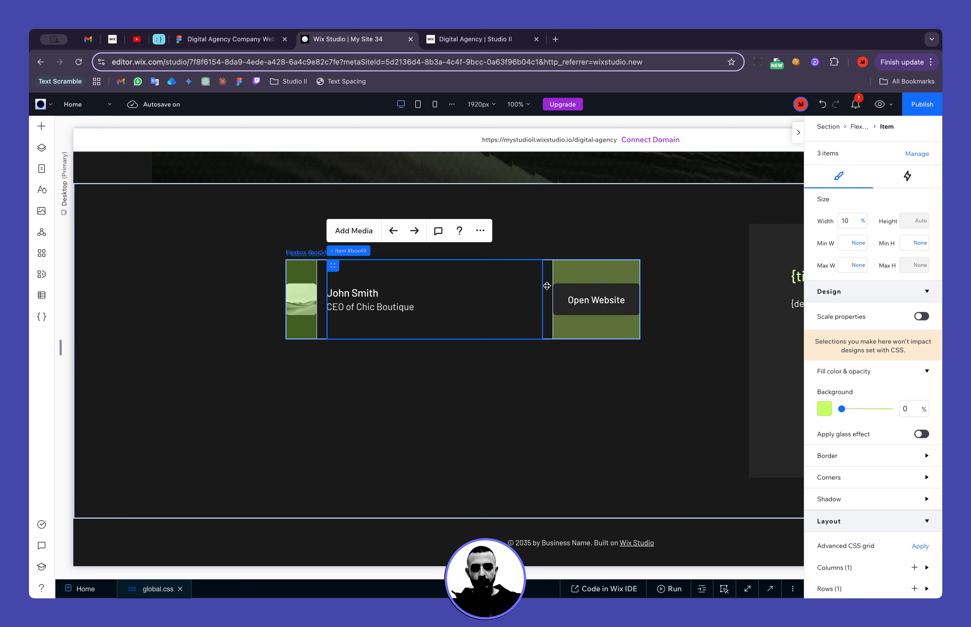
left_click(549, 275)
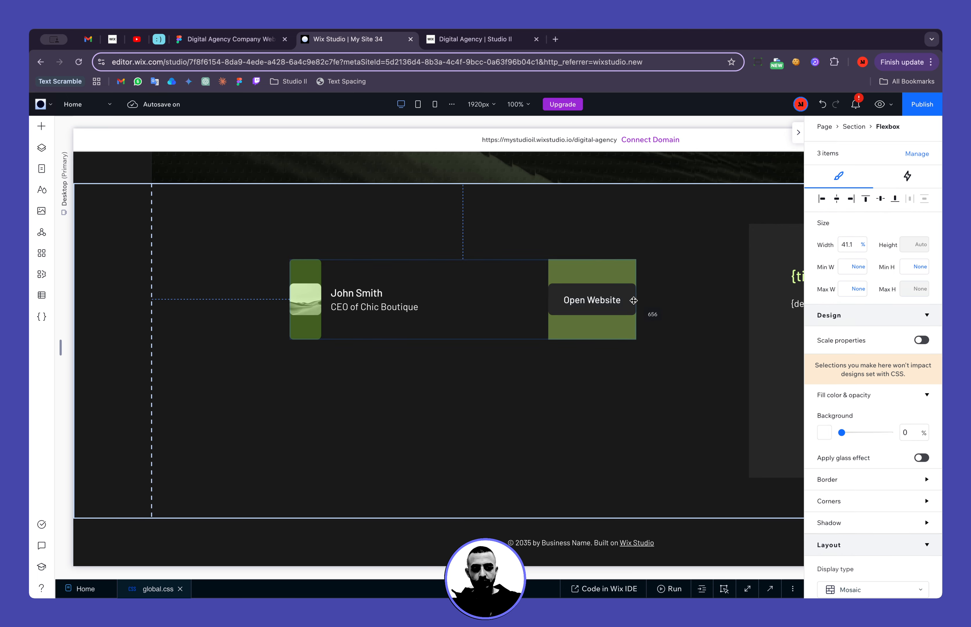
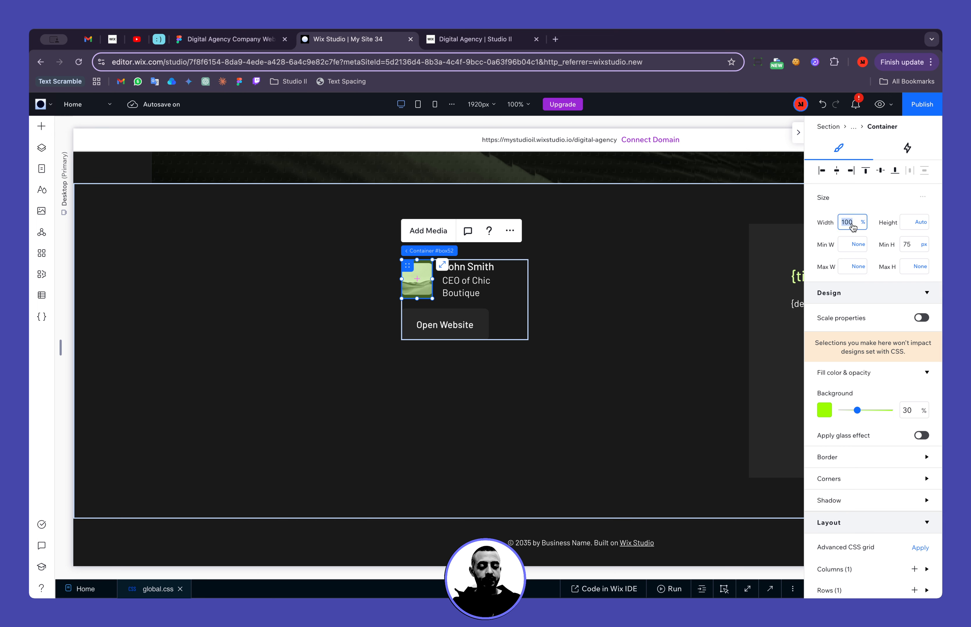
Set the profile image container's width and height to 60 px and its minimum height to None.
type("60px")
key("Tab")
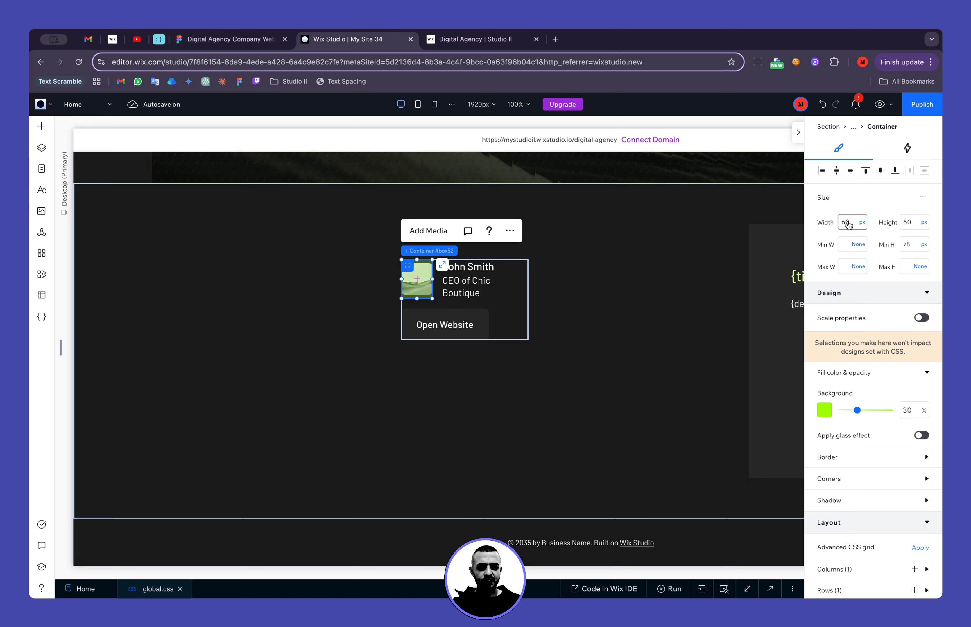
left_click(923, 244)
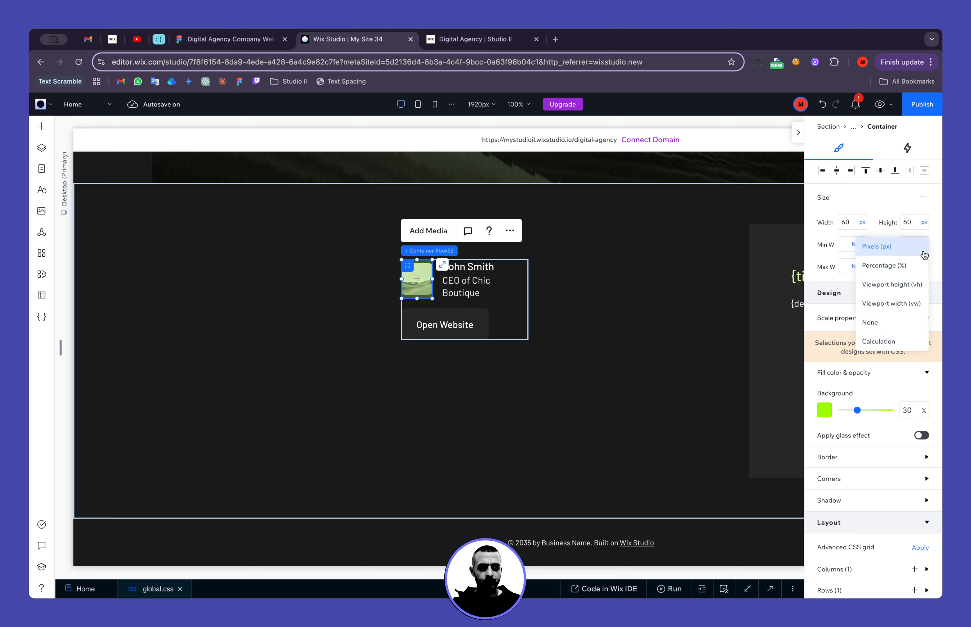
left_click(903, 325)
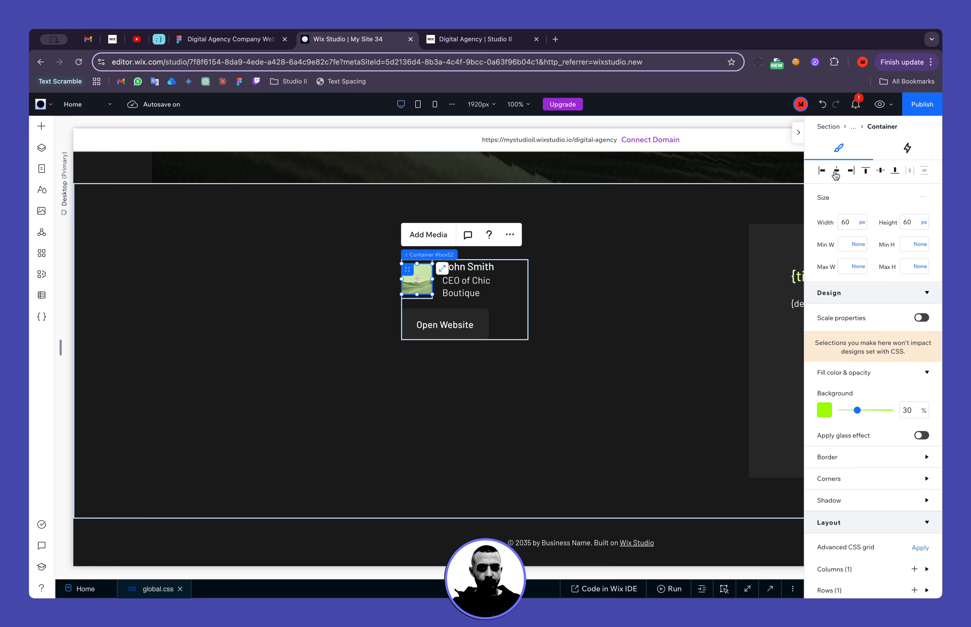
Widen the flexbox to about 27.5% so its three items sit in one row.
left_click(618, 340)
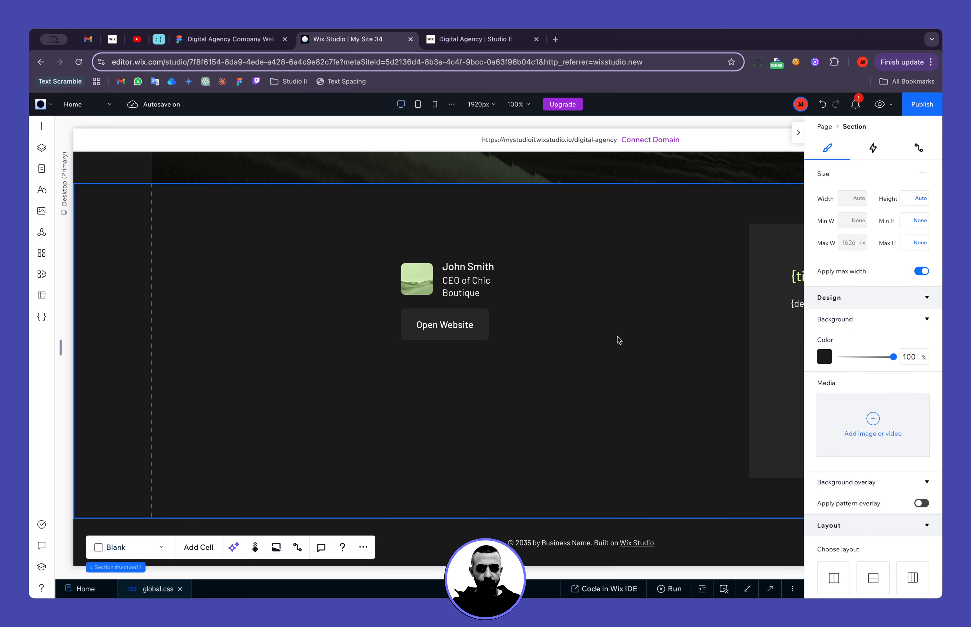
left_click(512, 320)
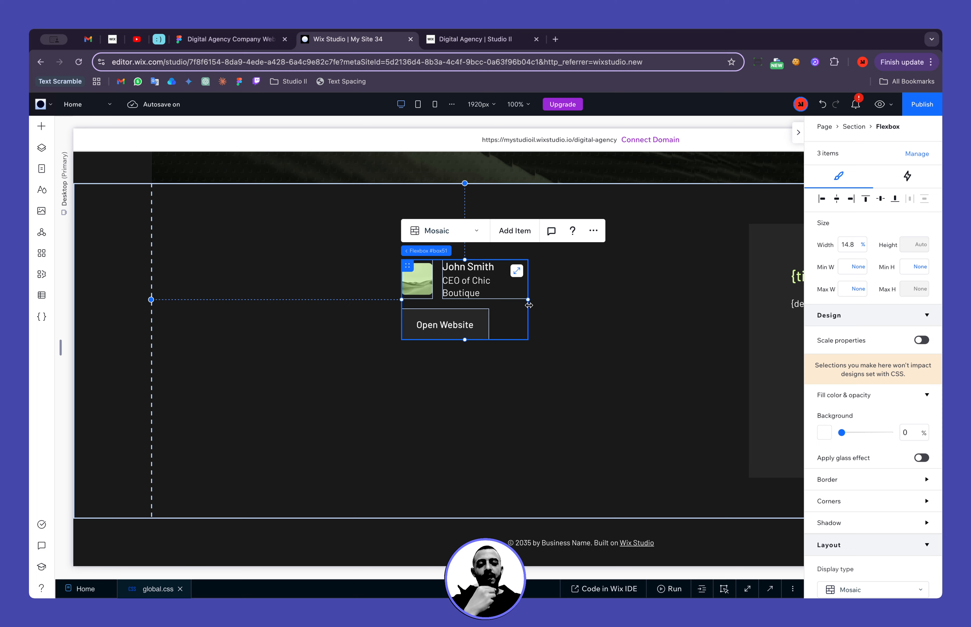
left_click_drag(528, 302, 637, 297)
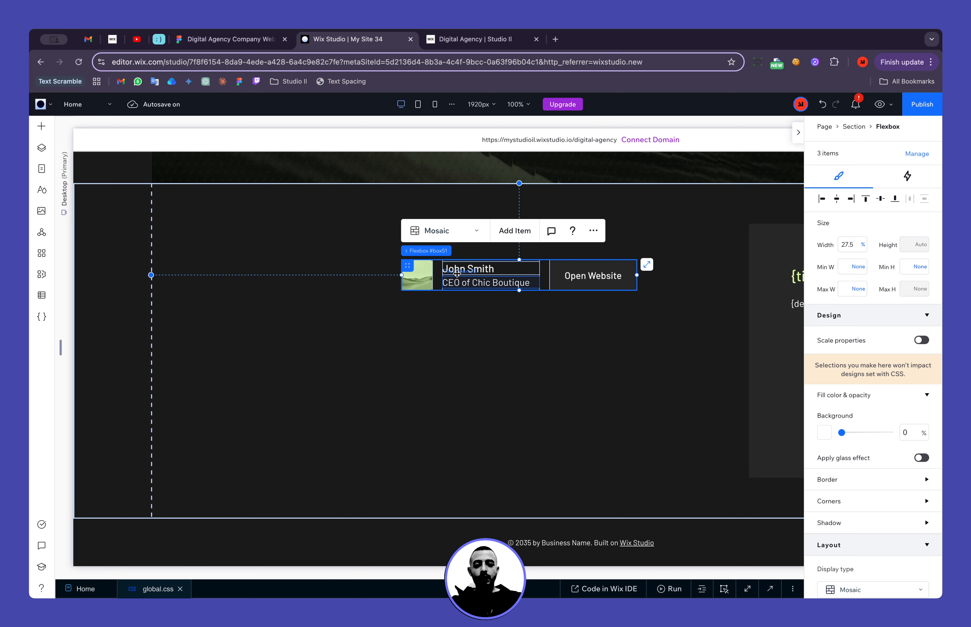
Replace the author's name with the placeholder {title} and the job line below it with {description}.
left_click(457, 272)
double_click(457, 273)
type("{}")
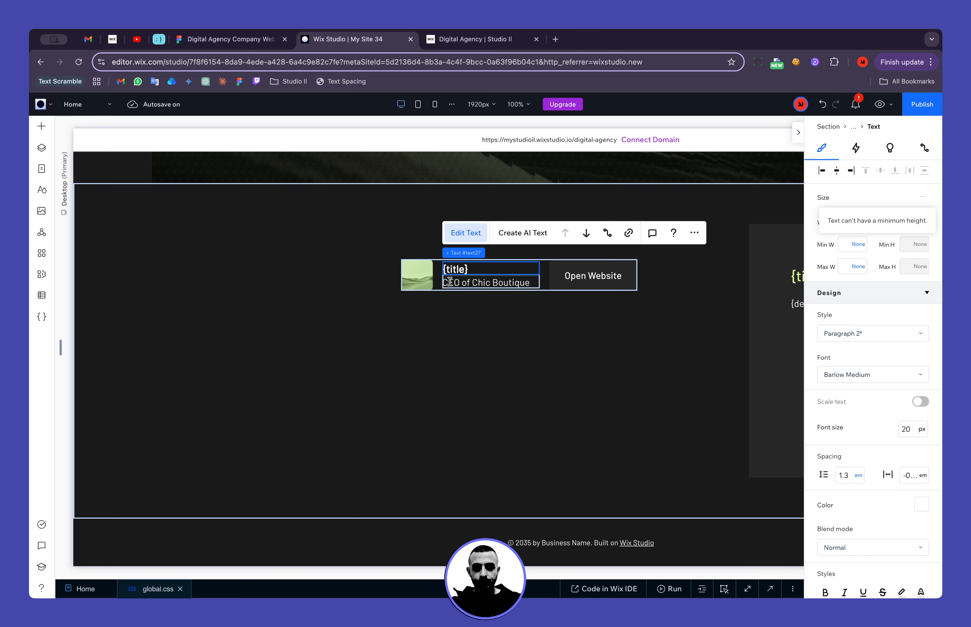
double_click(462, 285)
type("description")
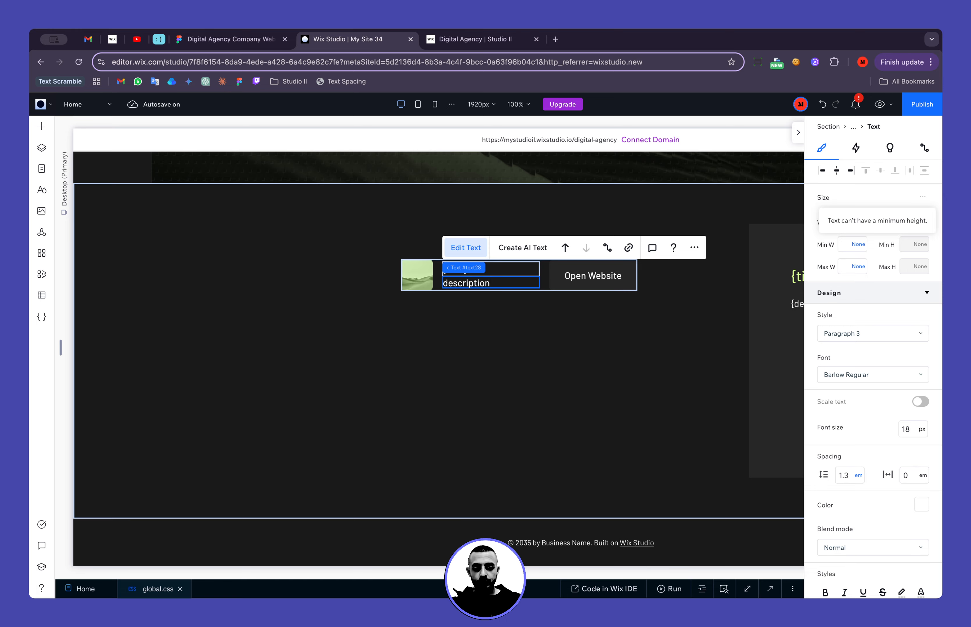
type("}")
key("Home")
type("{")
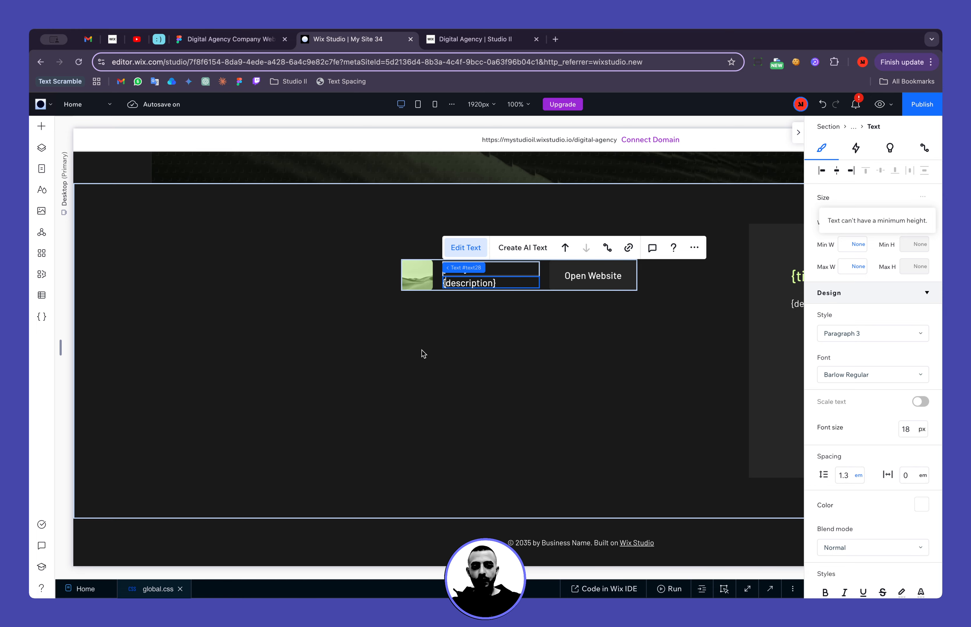
left_click(553, 365)
scroll(553, 365, "right", 6)
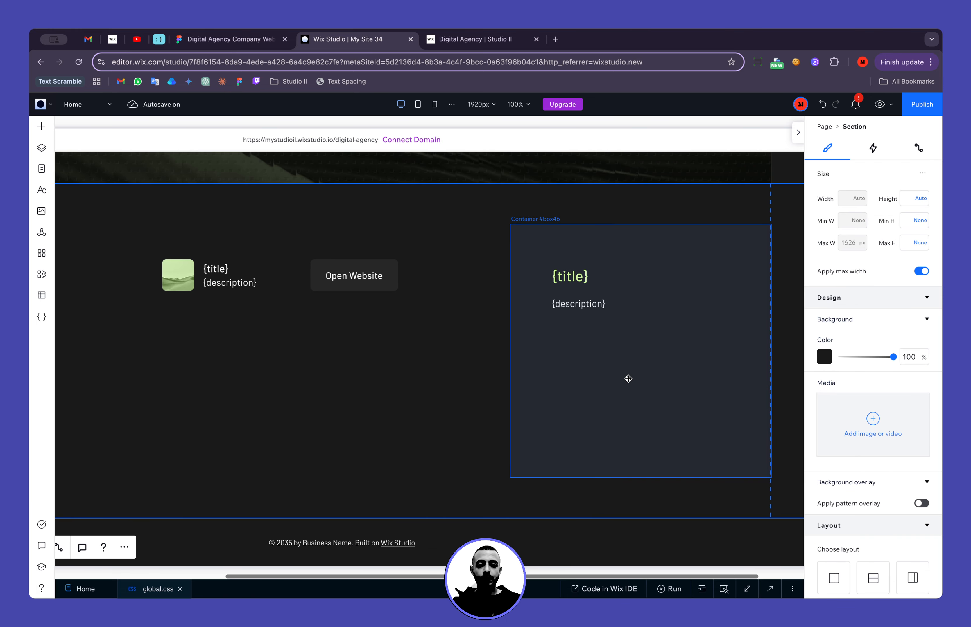
left_click(628, 379)
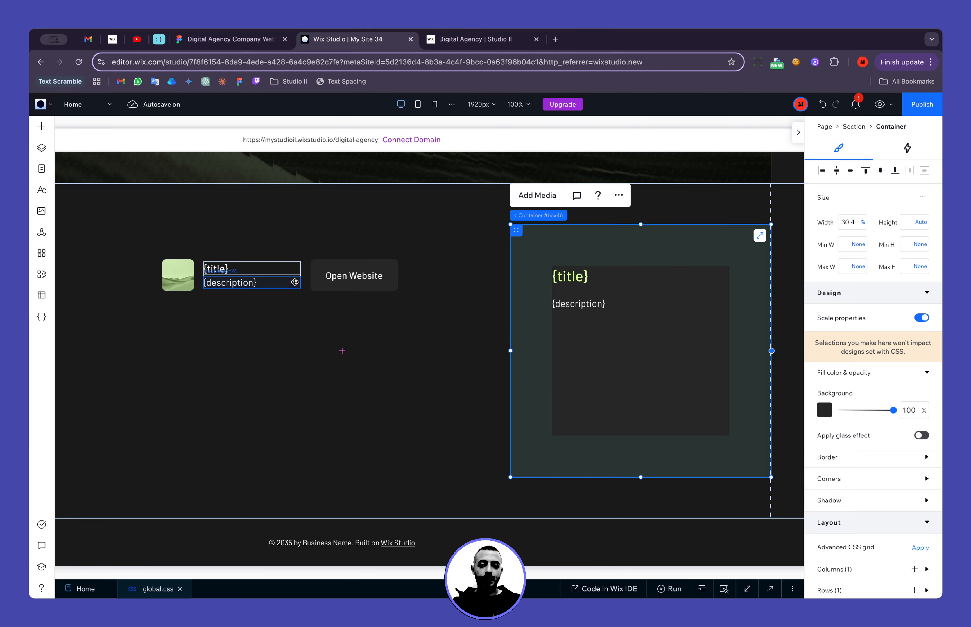
left_click(294, 282)
key("Escape")
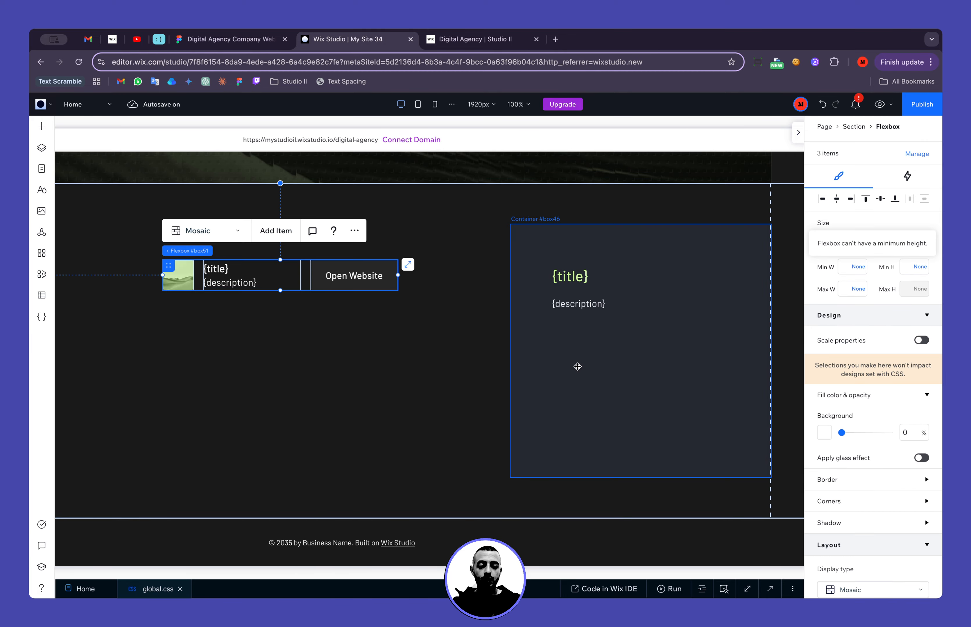
left_click(409, 355)
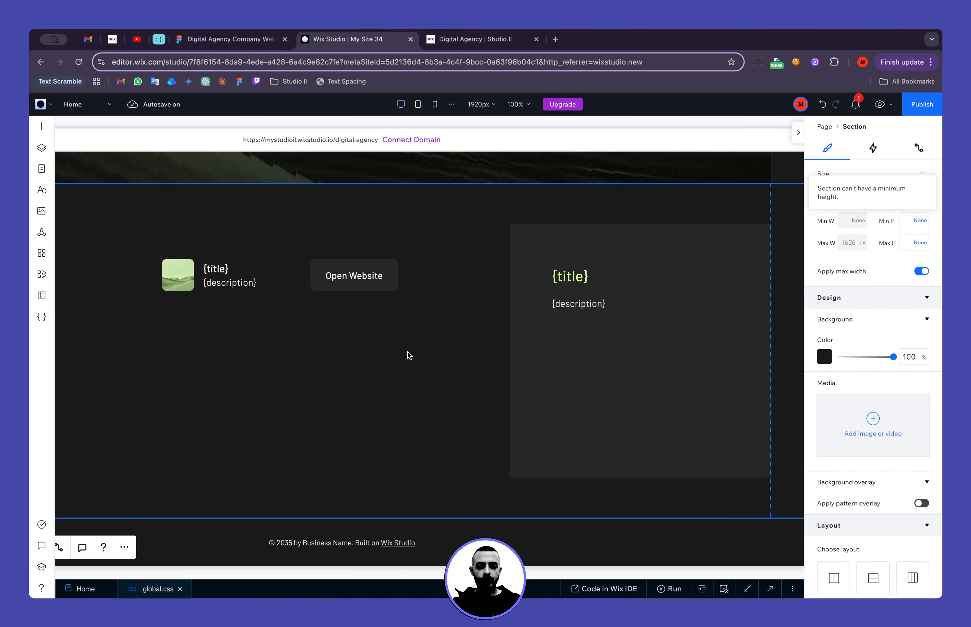
Switch to Figma and inspect the testimonial author card frame's padding, corner radius, fill and stroke settings.
left_click(228, 39)
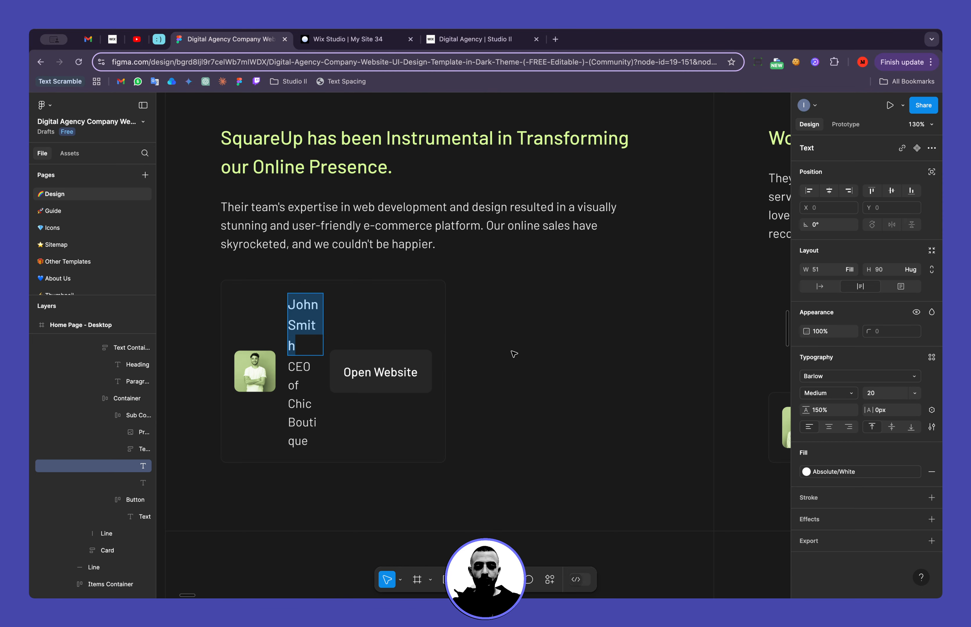
double_click(300, 404)
double_click(302, 305)
left_click(303, 305)
double_click(299, 404)
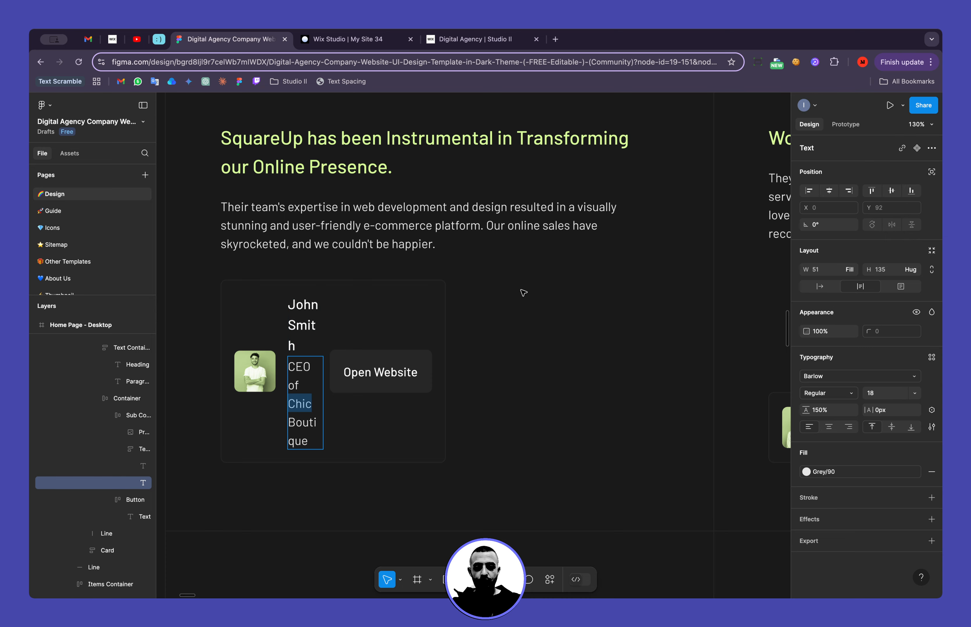
double_click(303, 305)
key("Escape")
key("Escape")
key("Escape")
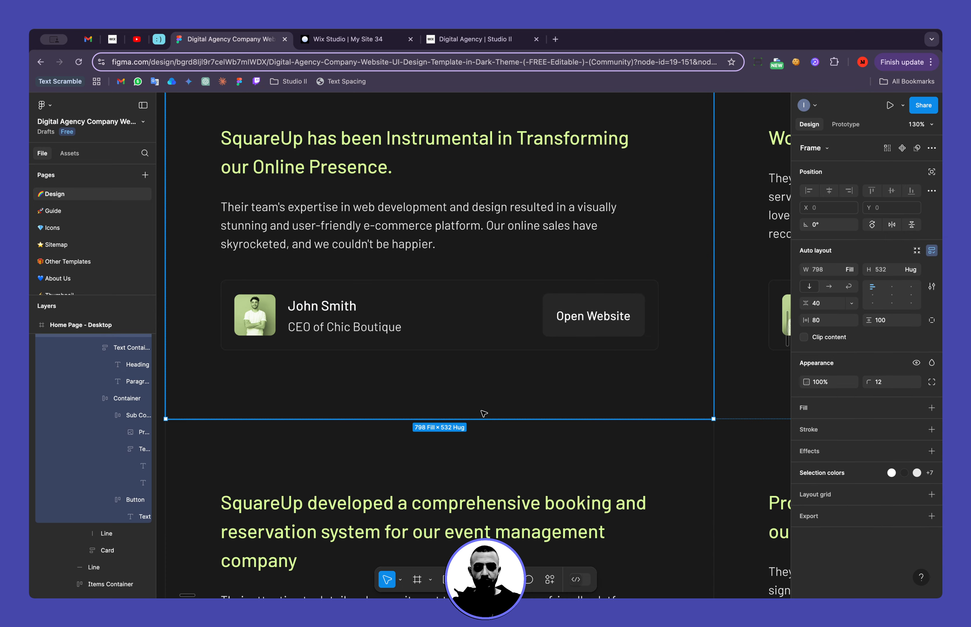
left_click(653, 291)
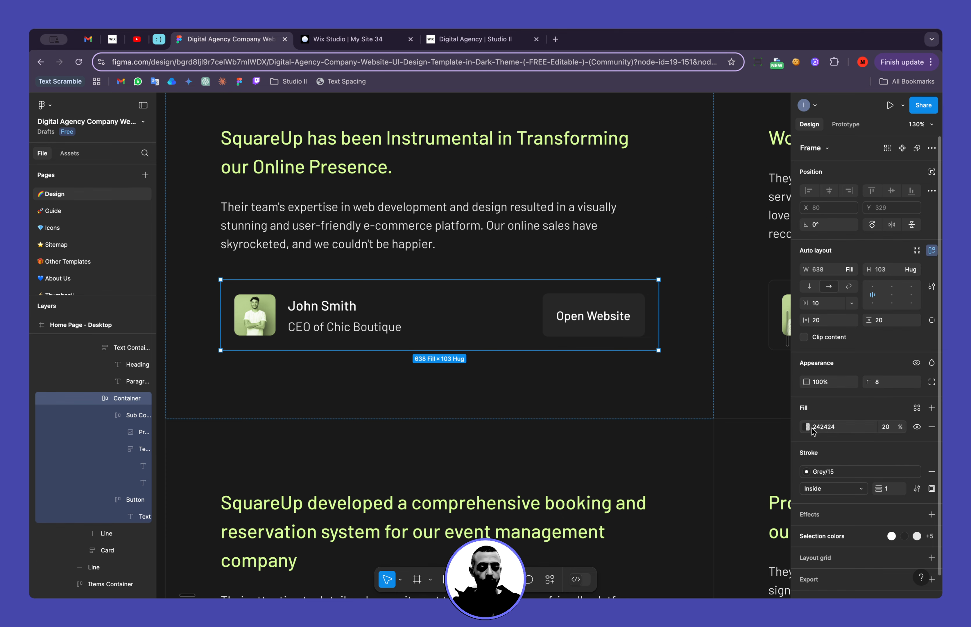
Switch to Wix Studio and set the author flexbox's padding to 20 px on all sides, as in the Figma frame.
left_click(350, 38)
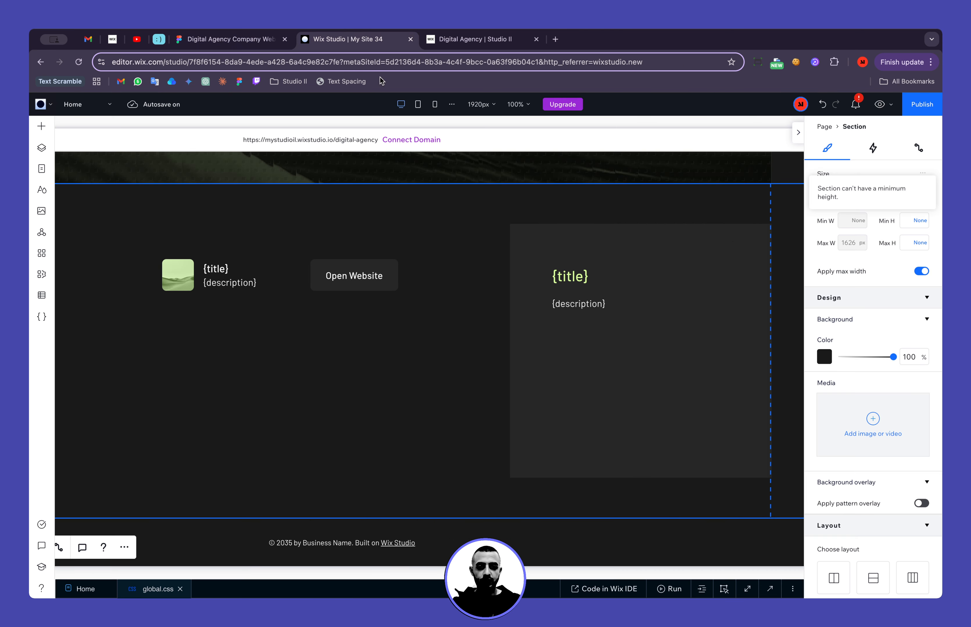
left_click(304, 274)
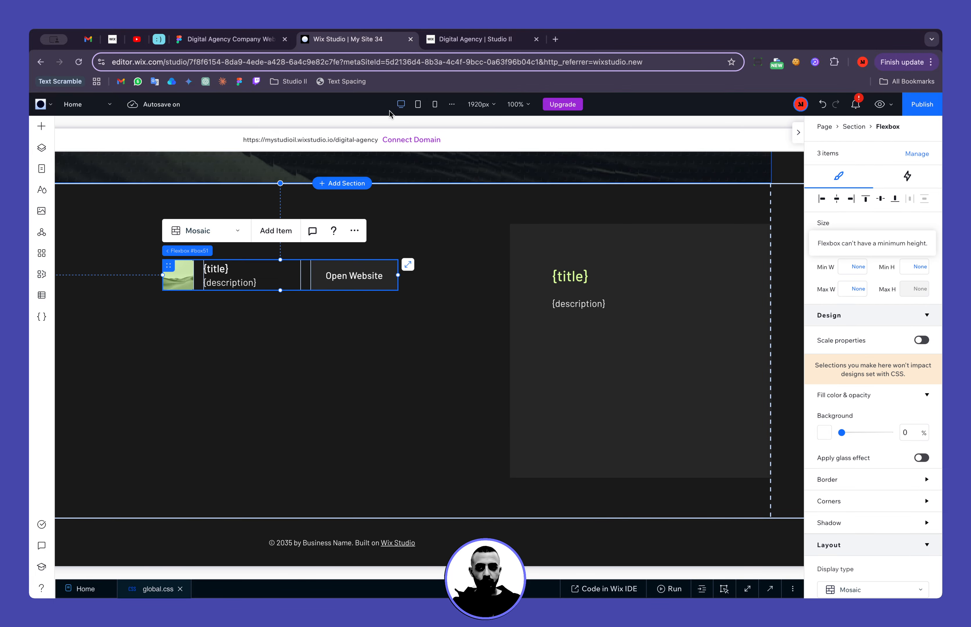
left_click(253, 38)
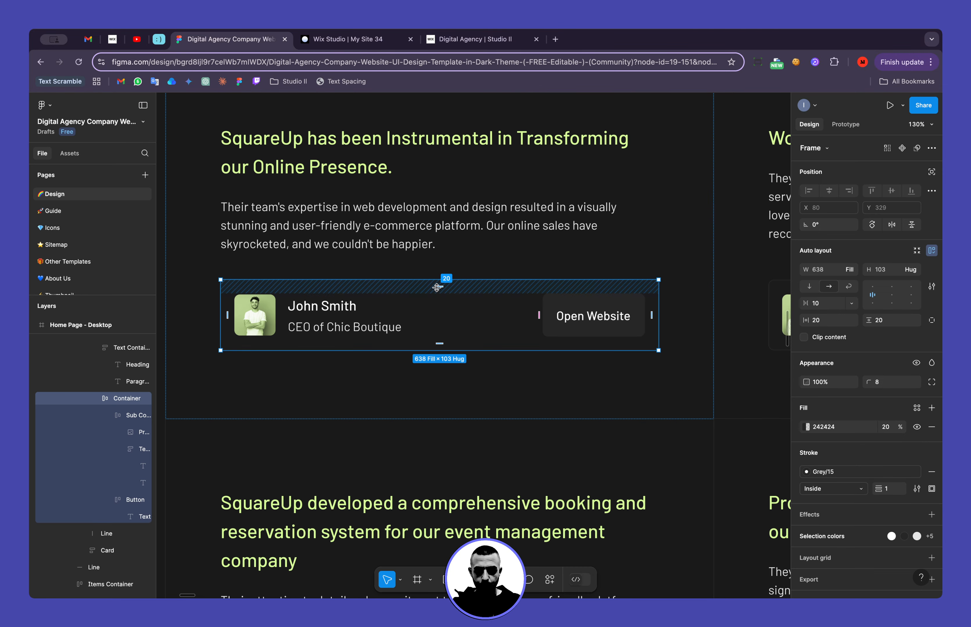
left_click(346, 38)
scroll(863, 450, "down", 5)
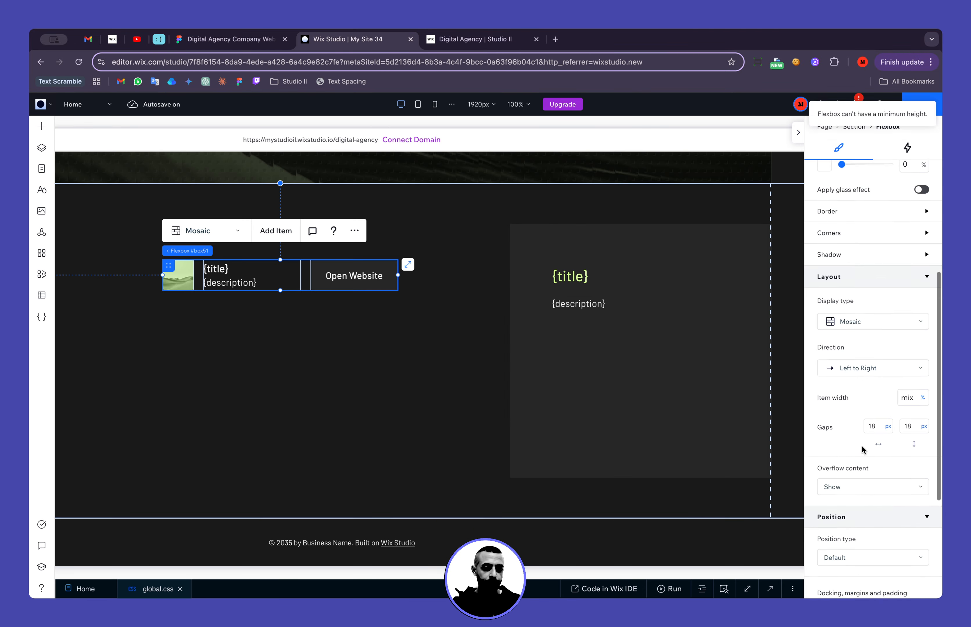
scroll(863, 450, "down", 2)
left_click(867, 575)
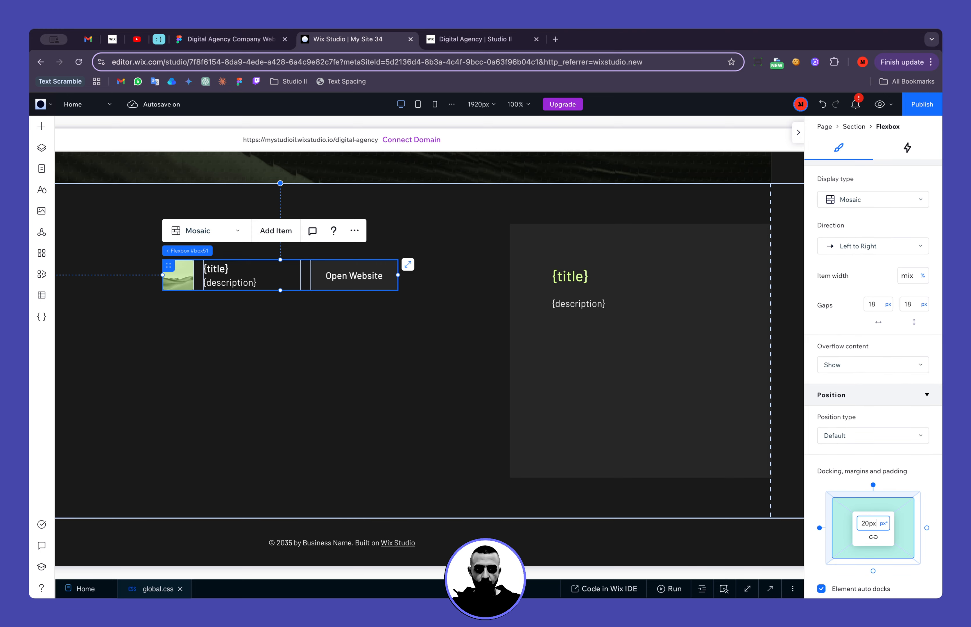
key("Return")
Round all four corners of the author flexbox with a radius of 8 px.
scroll(846, 426, "up", 10)
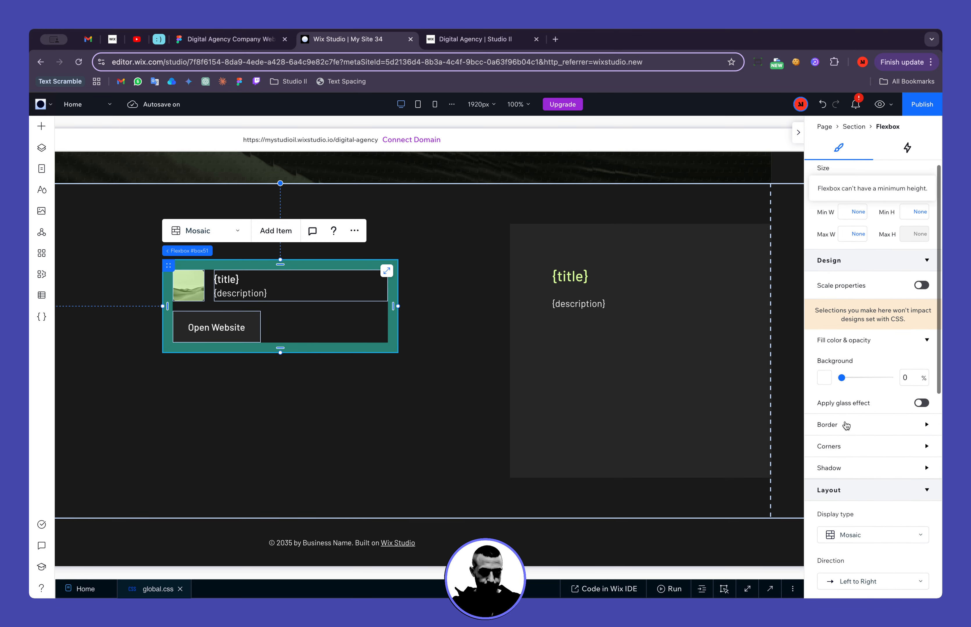
left_click(844, 447)
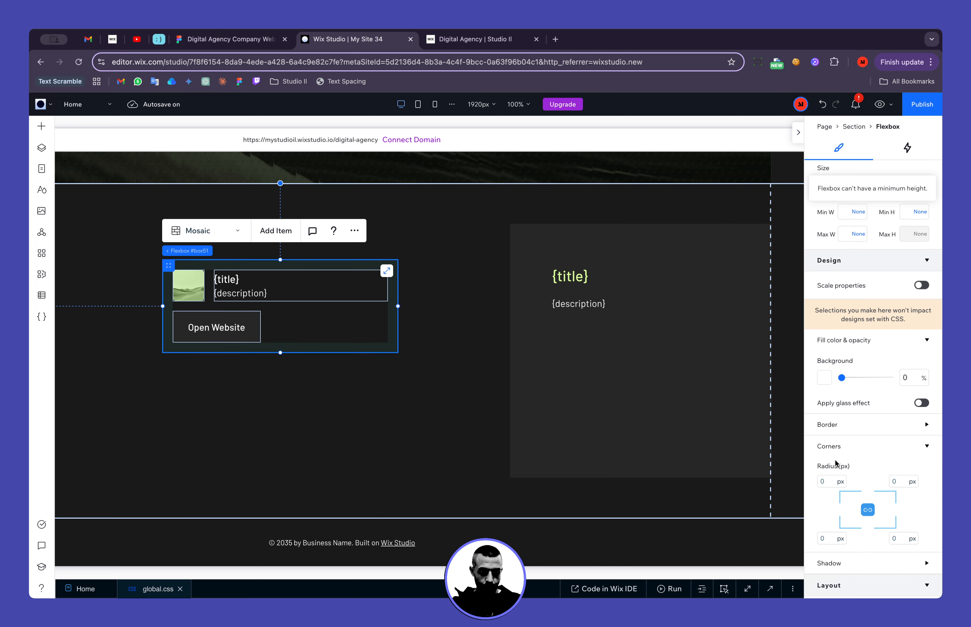
left_click(831, 482)
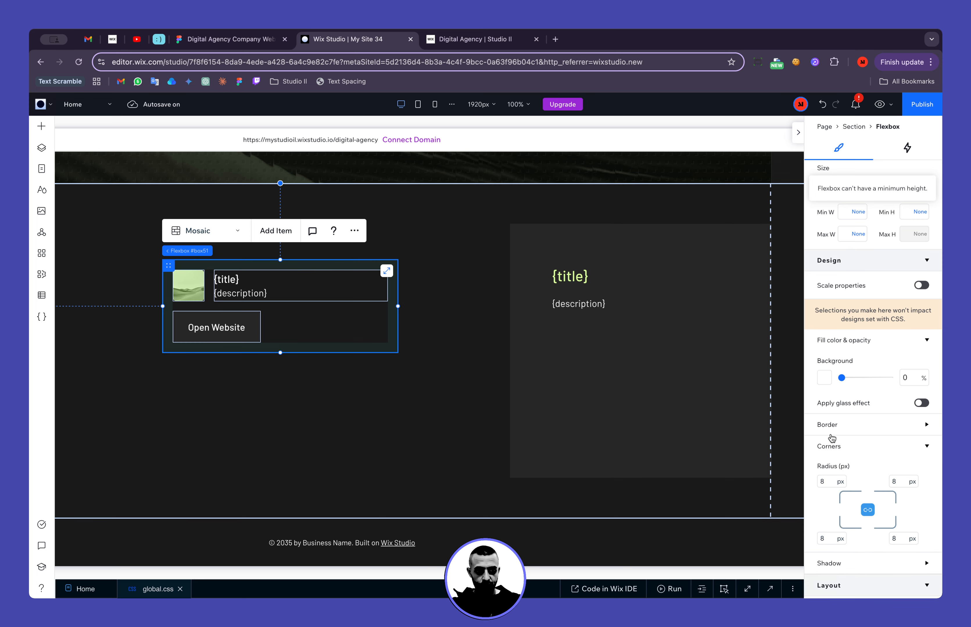
Set the flexbox's border colour to theme colour #262626, checking it against the Grey/15 stroke style in Figma.
left_click(840, 428)
left_click(823, 462)
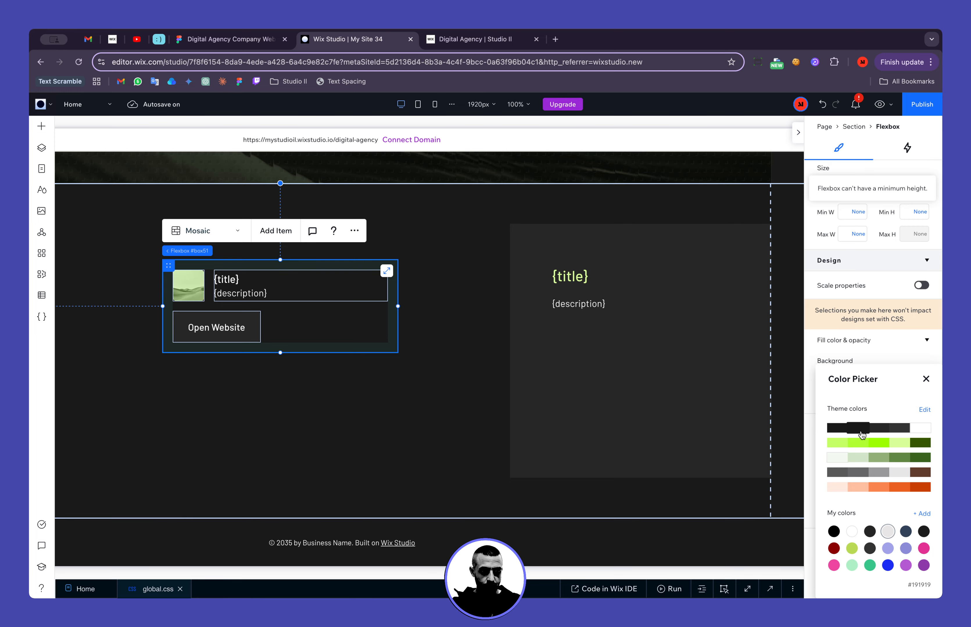
left_click(871, 431)
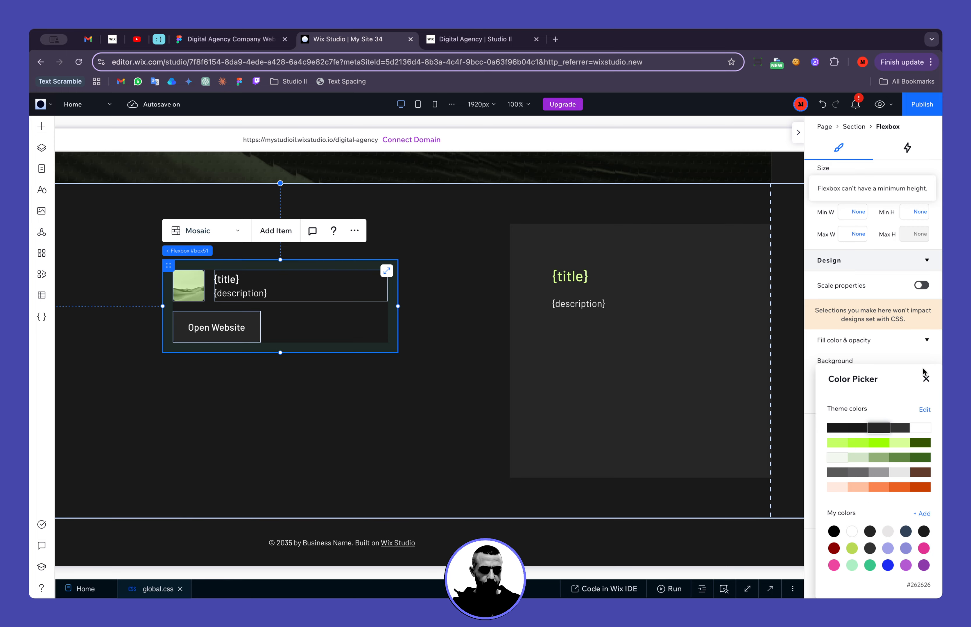
key("ctrl+shift+Tab")
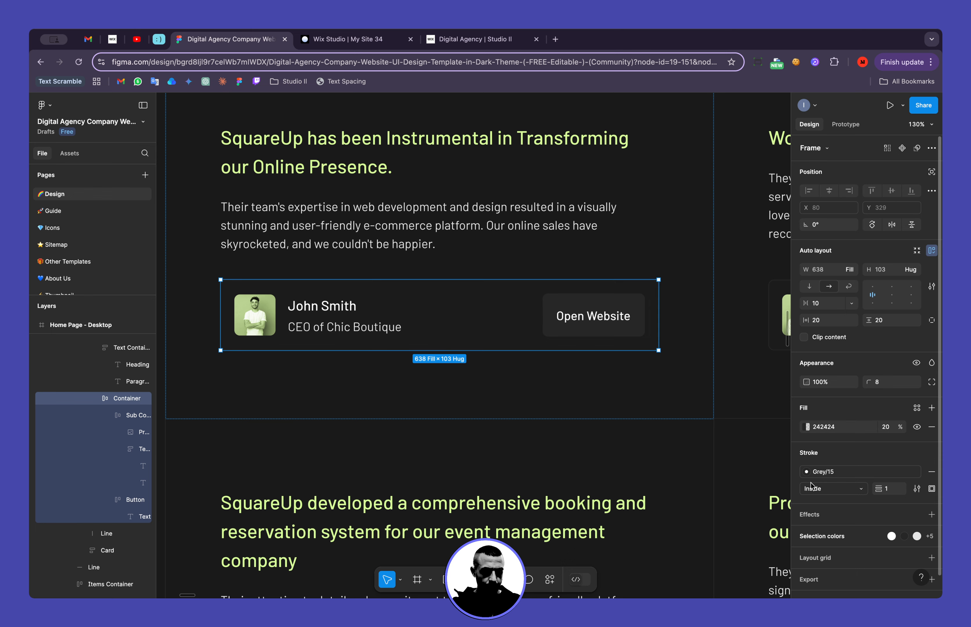
left_click(806, 473)
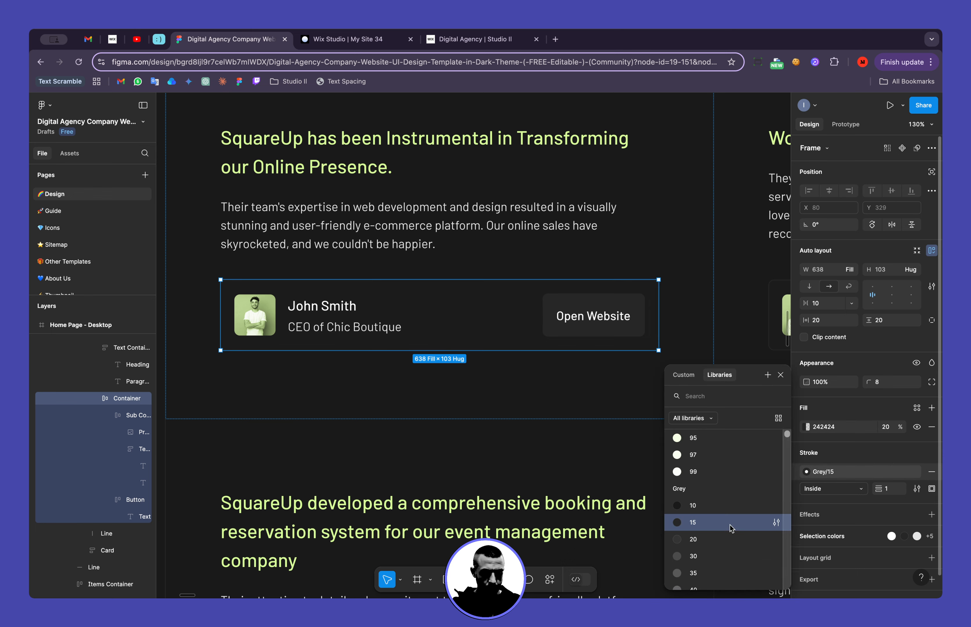
left_click(776, 523)
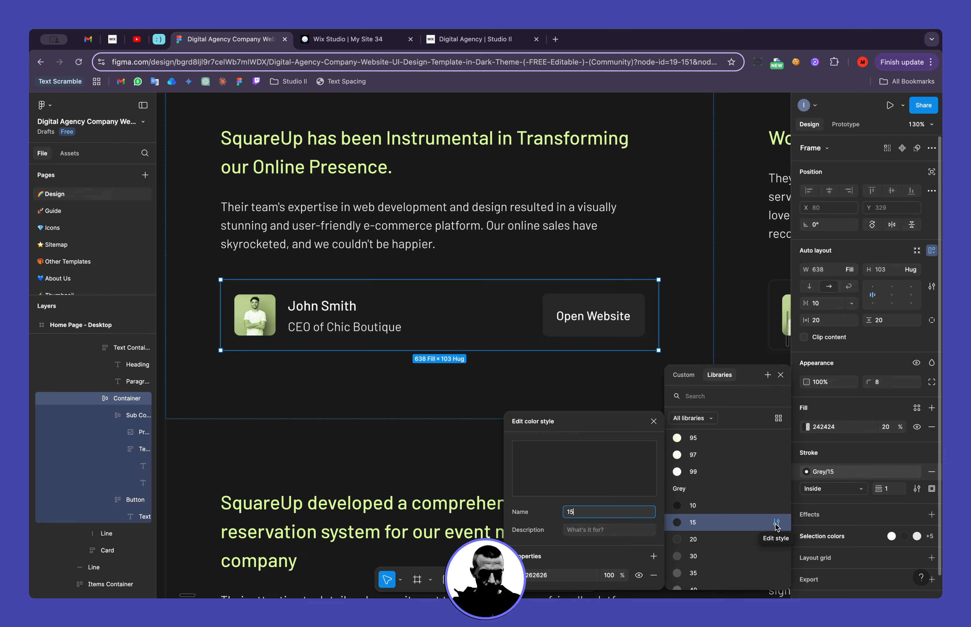
left_click(370, 43)
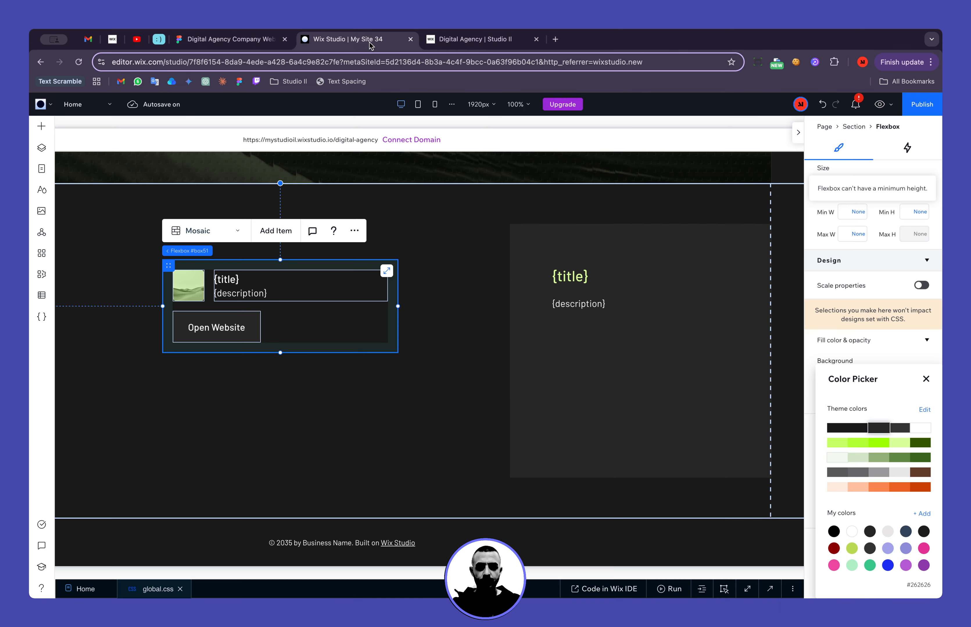
left_click(926, 380)
Set the author flexbox's border width to 1 px.
left_click(913, 378)
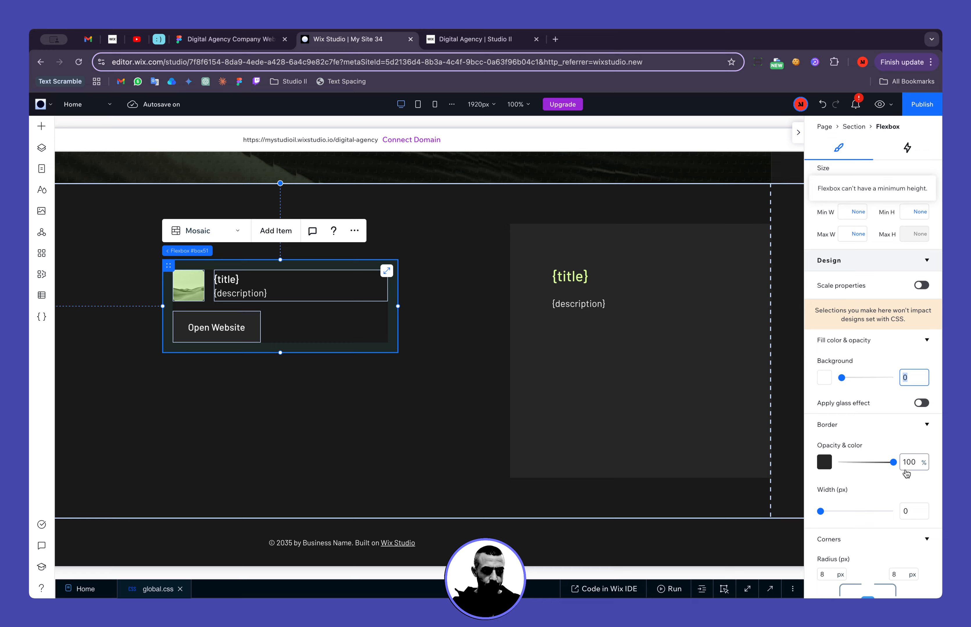
left_click(907, 510)
type("1")
key("Return")
left_click(658, 441)
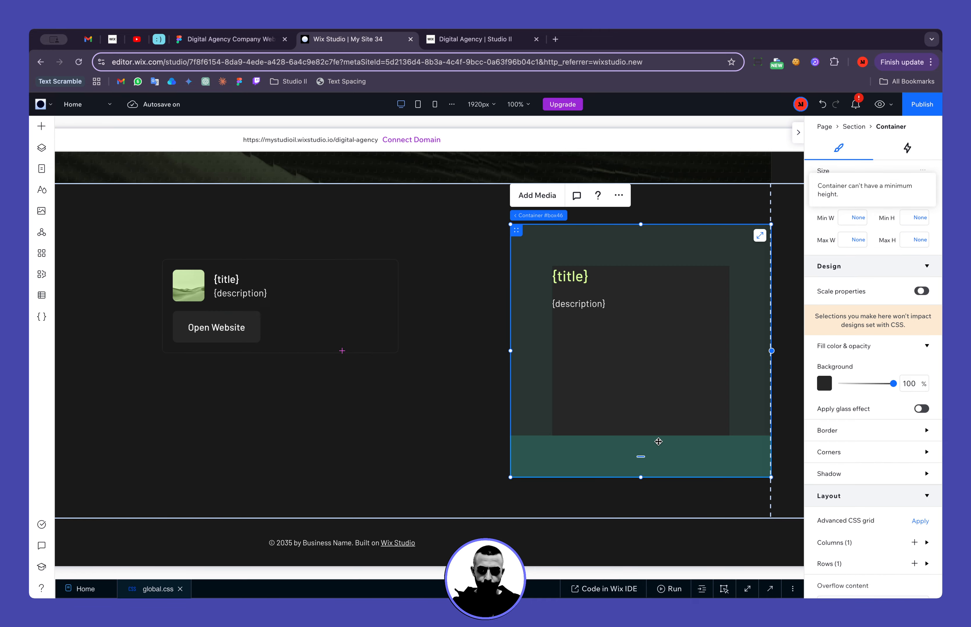
Compare with the Figma card, and apply the custom colour #242424 as the author flexbox's background in Wix Studio.
left_click(237, 38)
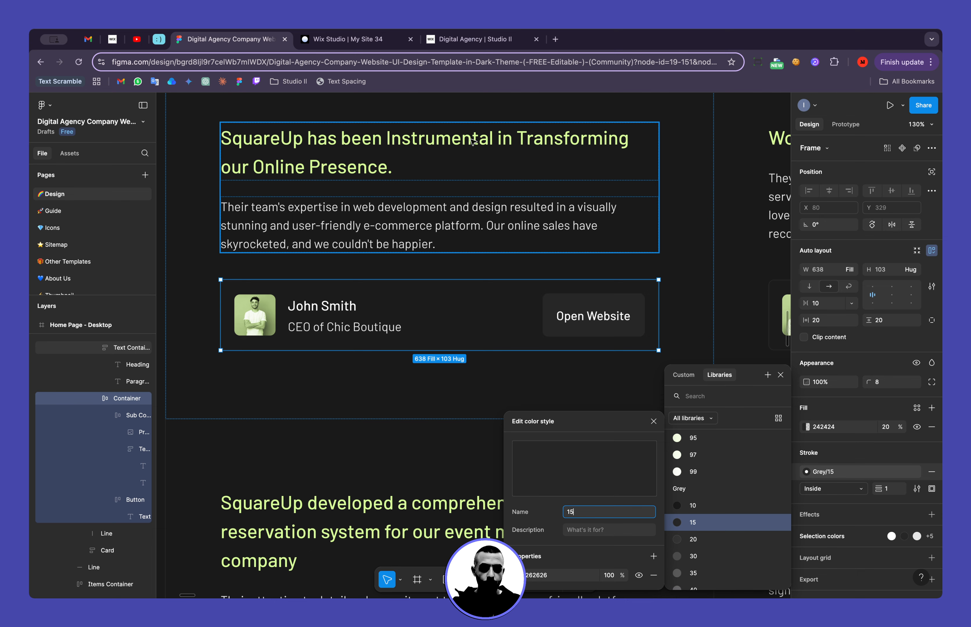
left_click(347, 39)
left_click(395, 295)
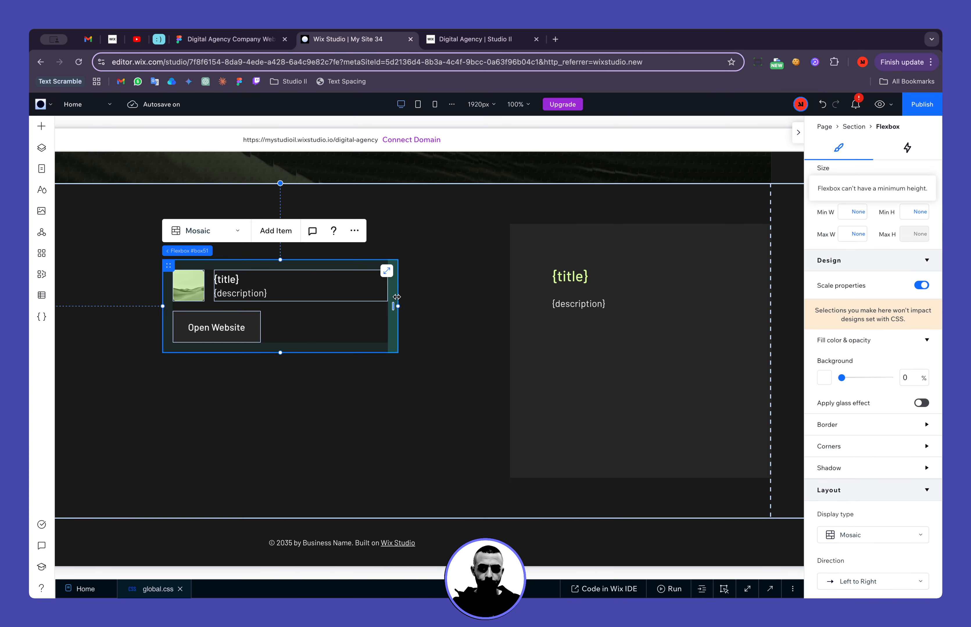
left_click(823, 378)
left_click(872, 427)
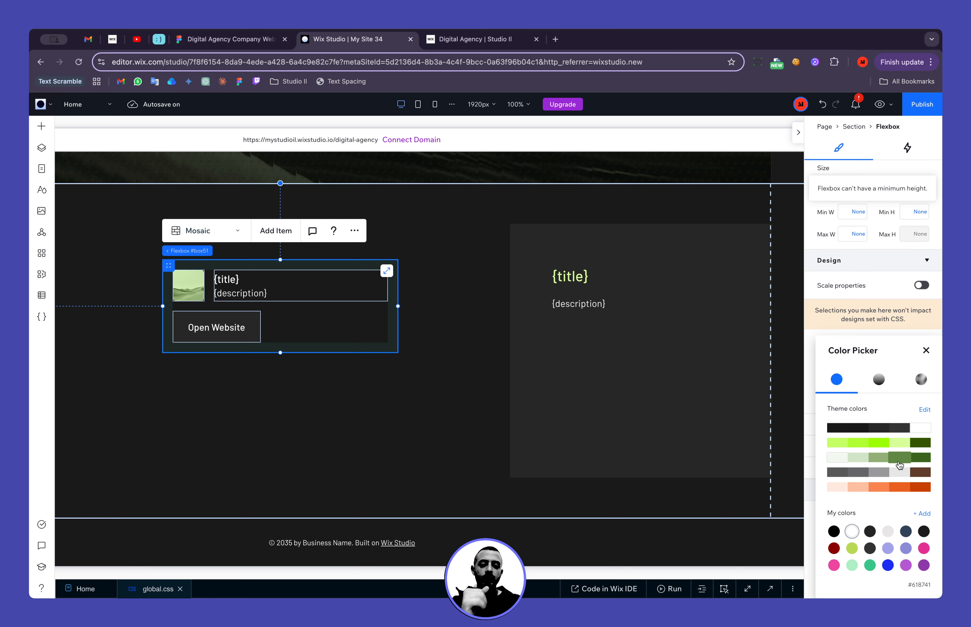
left_click(920, 514)
left_click(889, 546)
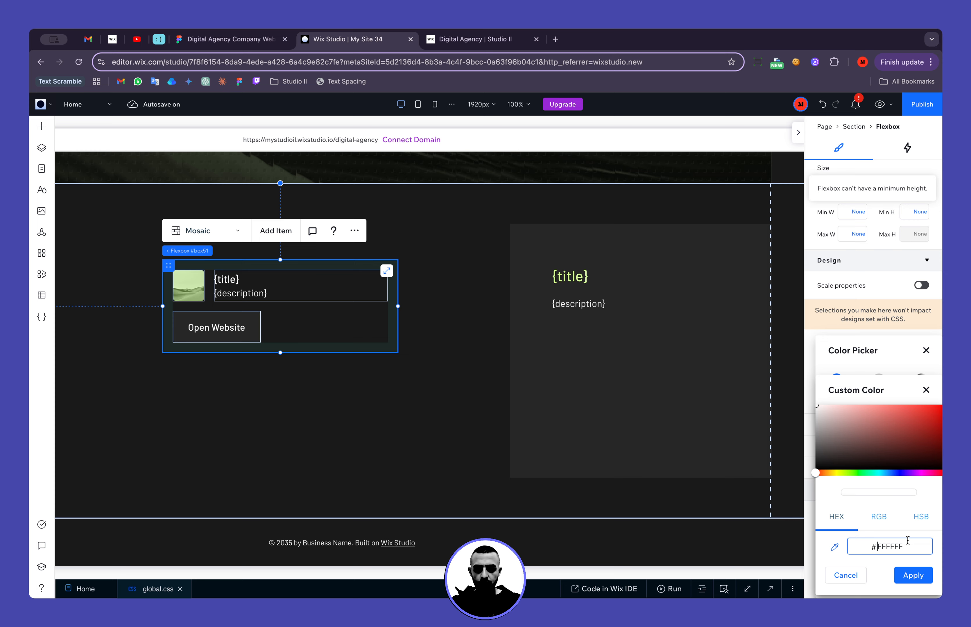
double_click(889, 547)
type("242424")
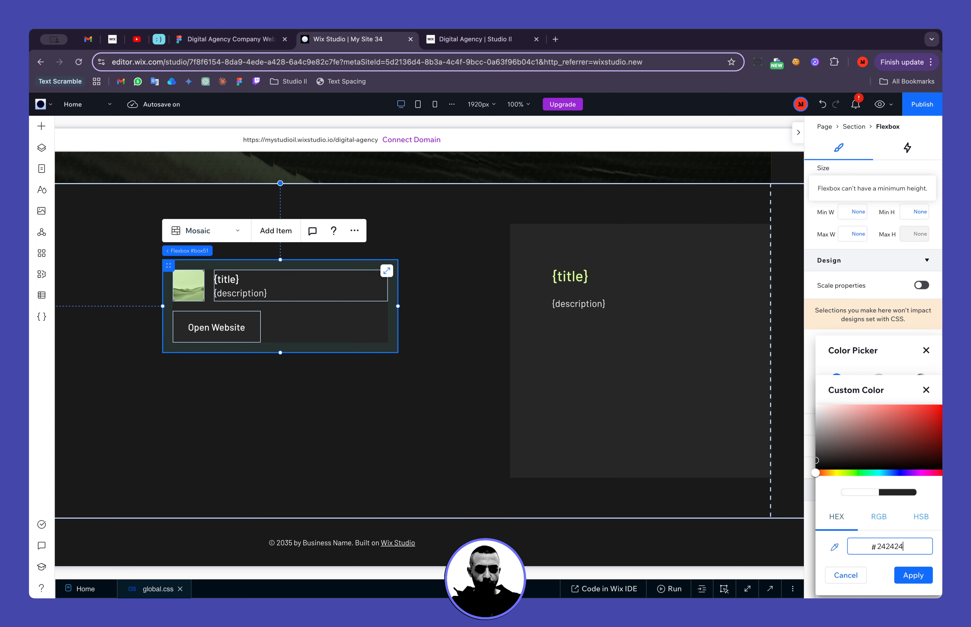
left_click(912, 576)
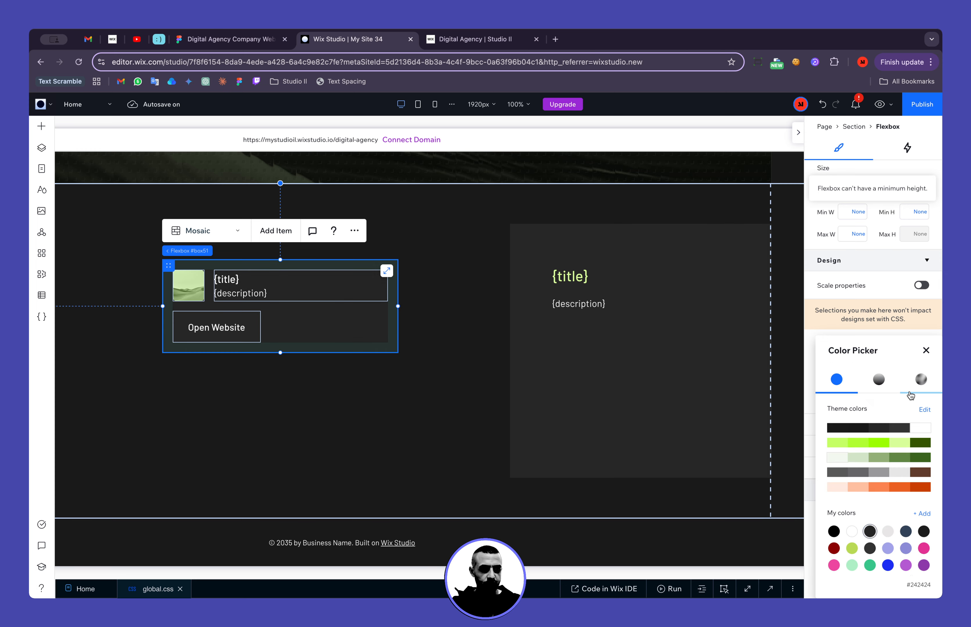
left_click(926, 350)
Check the card's fill opacity in Figma and set the author flexbox's background opacity to 20% in Wix Studio.
left_click(255, 41)
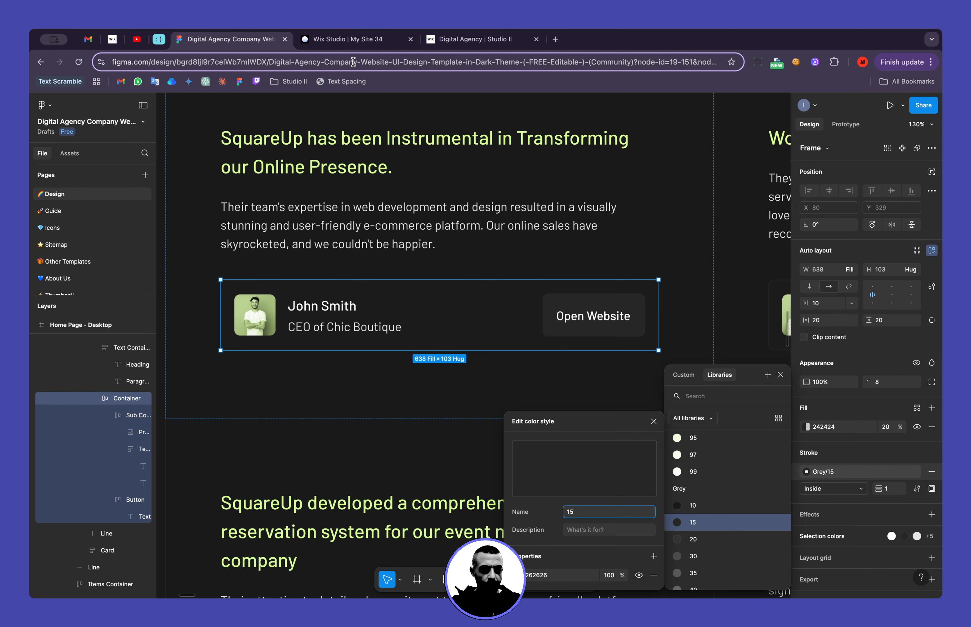
left_click(346, 40)
double_click(910, 377)
type("20")
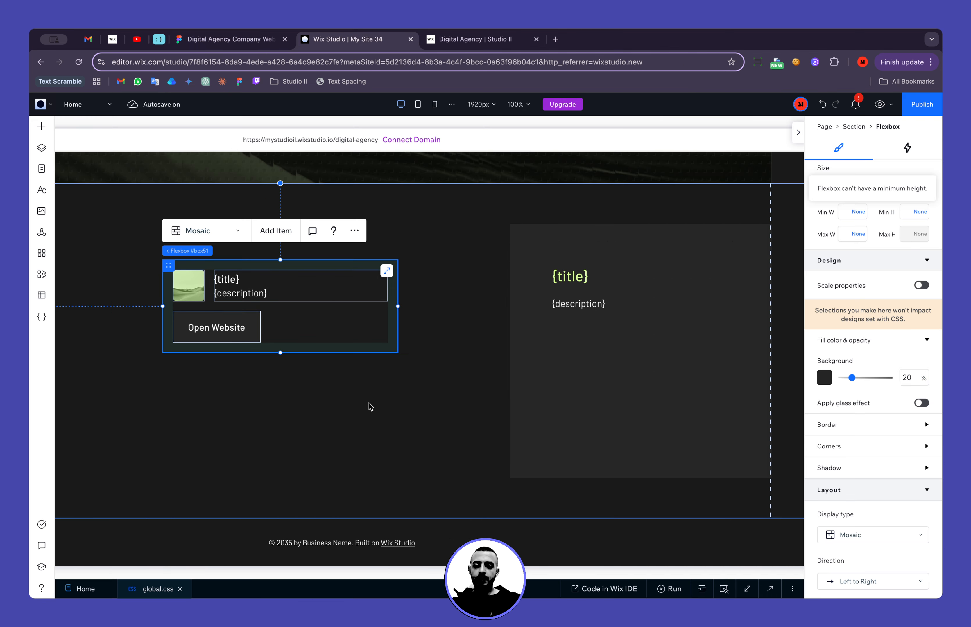
left_click(500, 495)
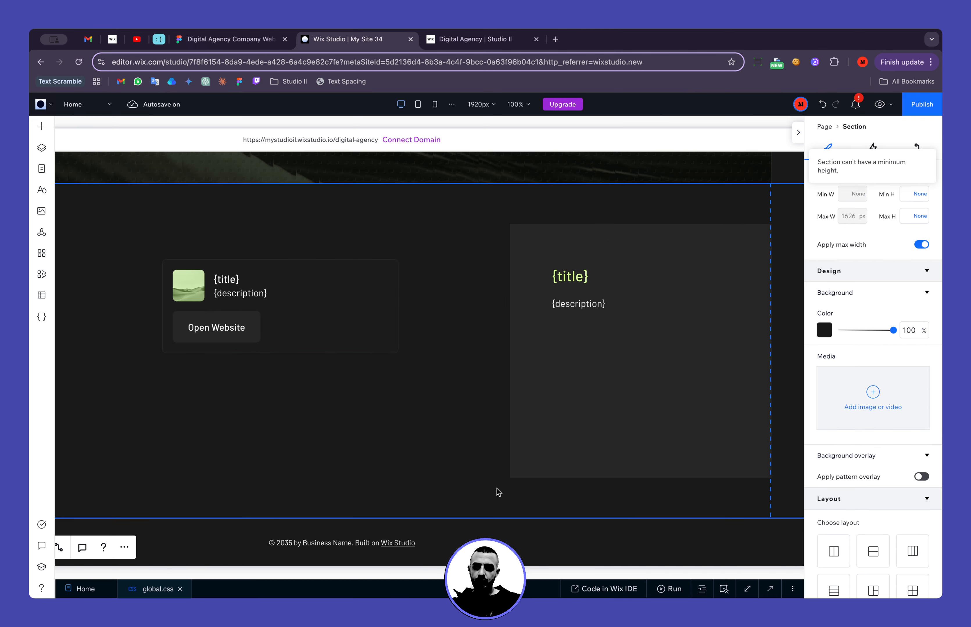
Move the author flexbox into the testimonial container, beneath its green title and description.
left_click(391, 348)
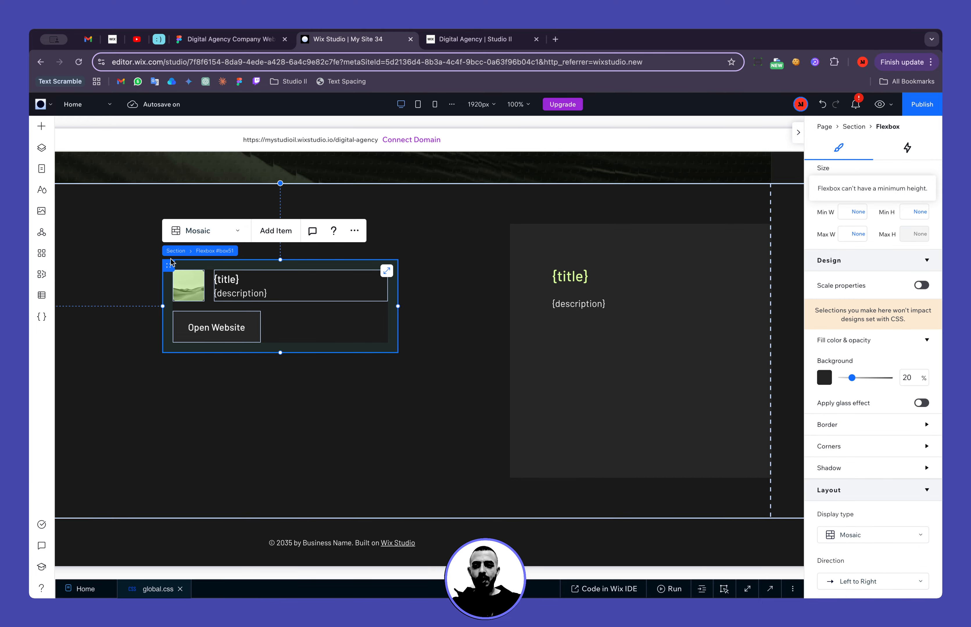
left_click_drag(172, 265, 555, 358)
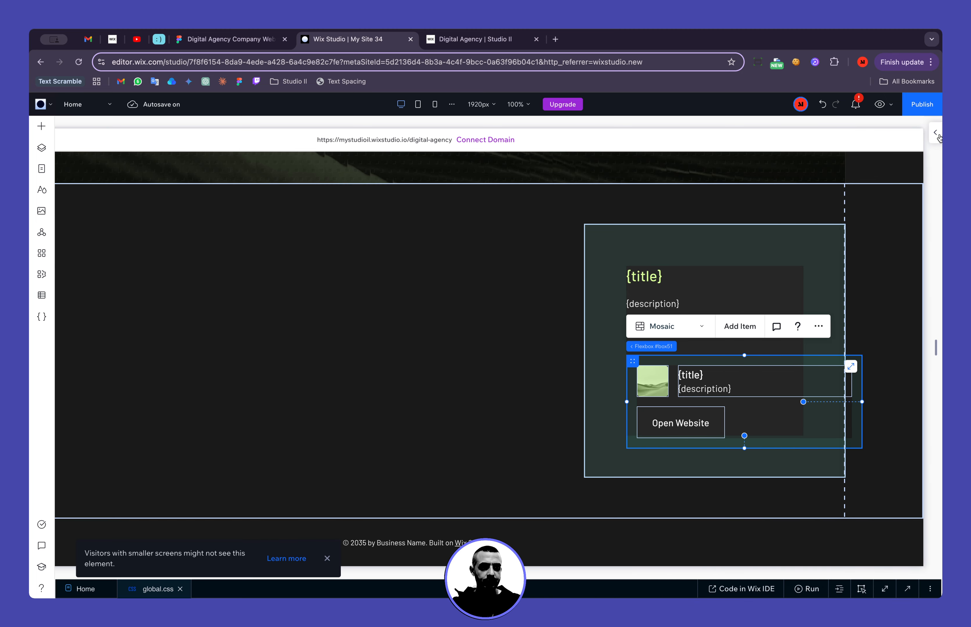
Set the author flexbox's width to 100% and align it to the left edge of the testimonial container.
left_click(861, 246)
type("100")
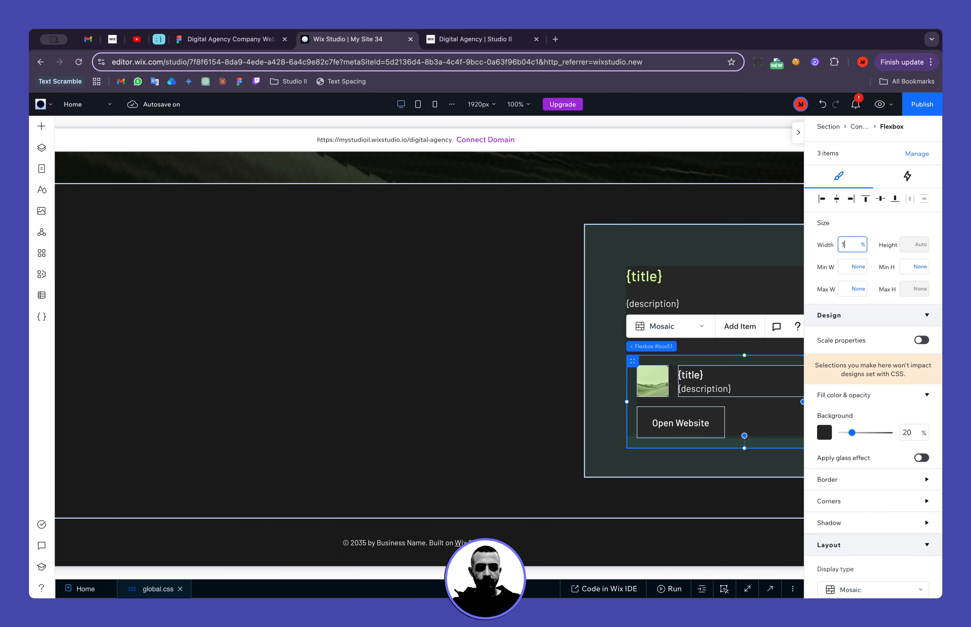
key("Return")
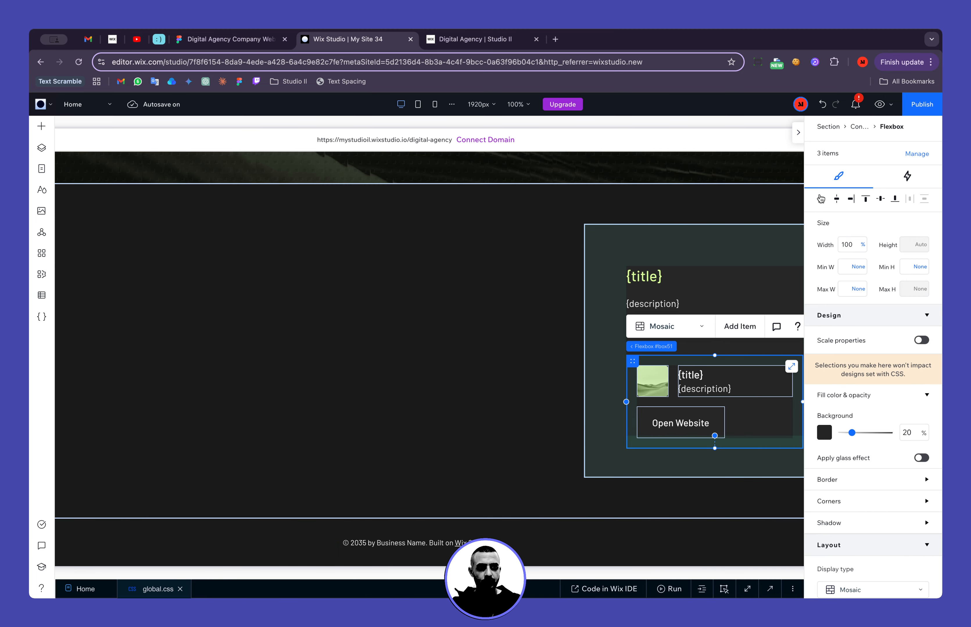
scroll(489, 285, "right", 3)
left_click(405, 386)
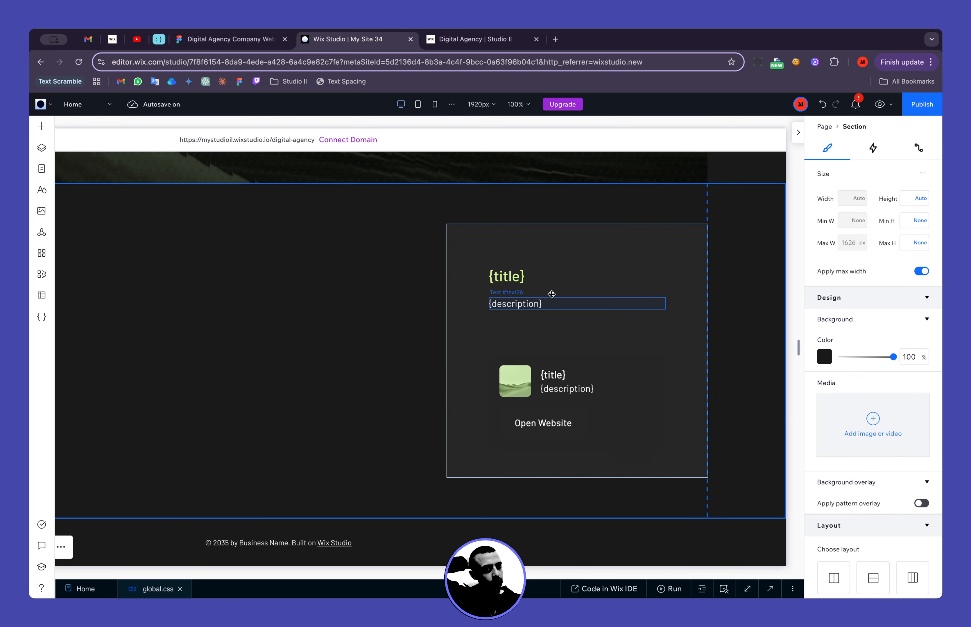
Stack the green title, its description and the author flexbox together inside the testimonial container.
left_click(525, 276)
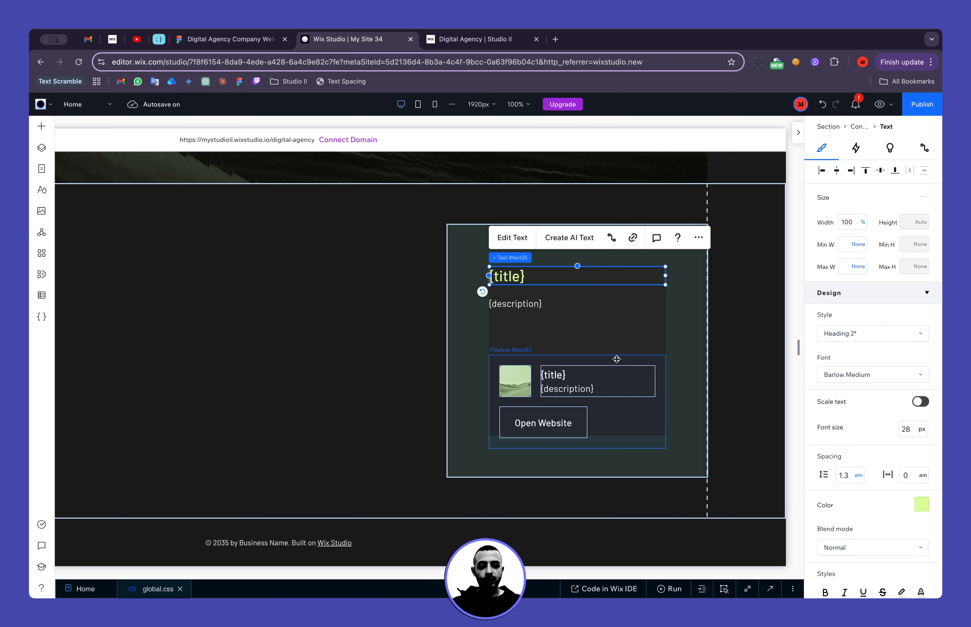
left_click(566, 358)
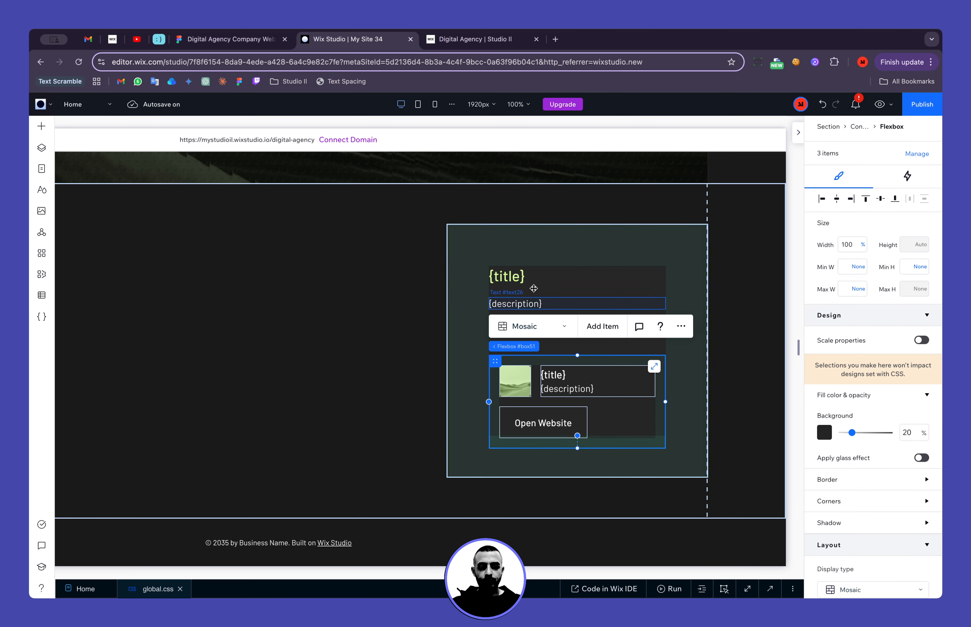
left_click(533, 301, "shift")
left_click(606, 276, "shift")
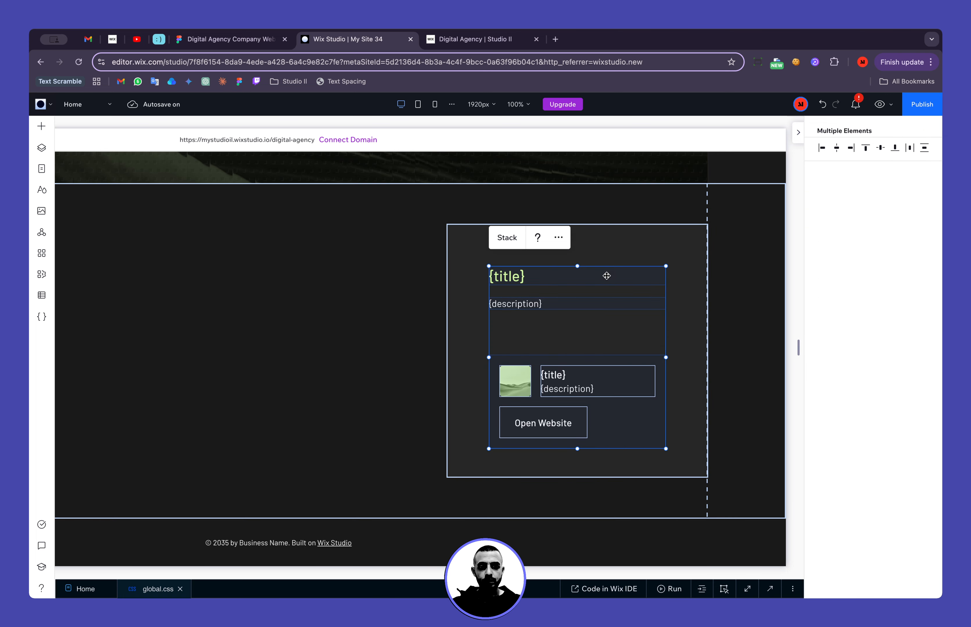
key("shift+s")
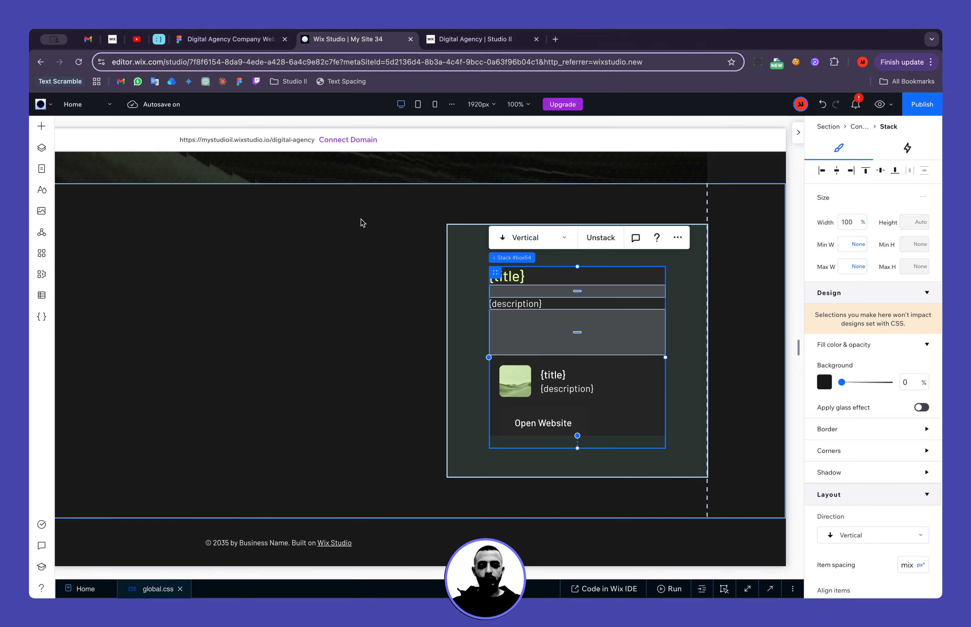
Switch to Figma and check the spacing between the testimonial's heading and paragraph and above its author card.
left_click(219, 42)
scroll(309, 206, "up", 2)
scroll(309, 206, "left", 2)
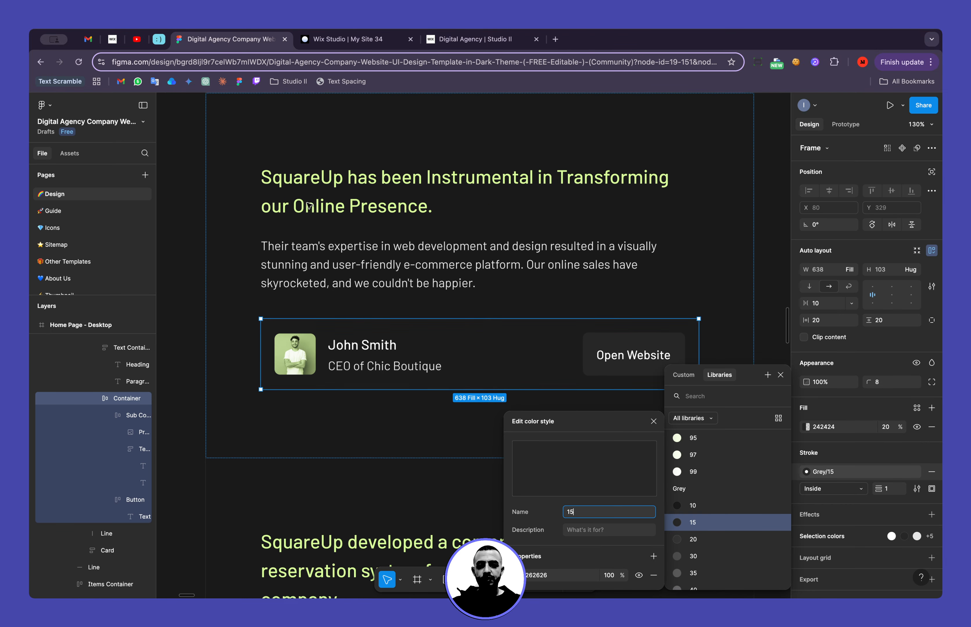
left_click(364, 243)
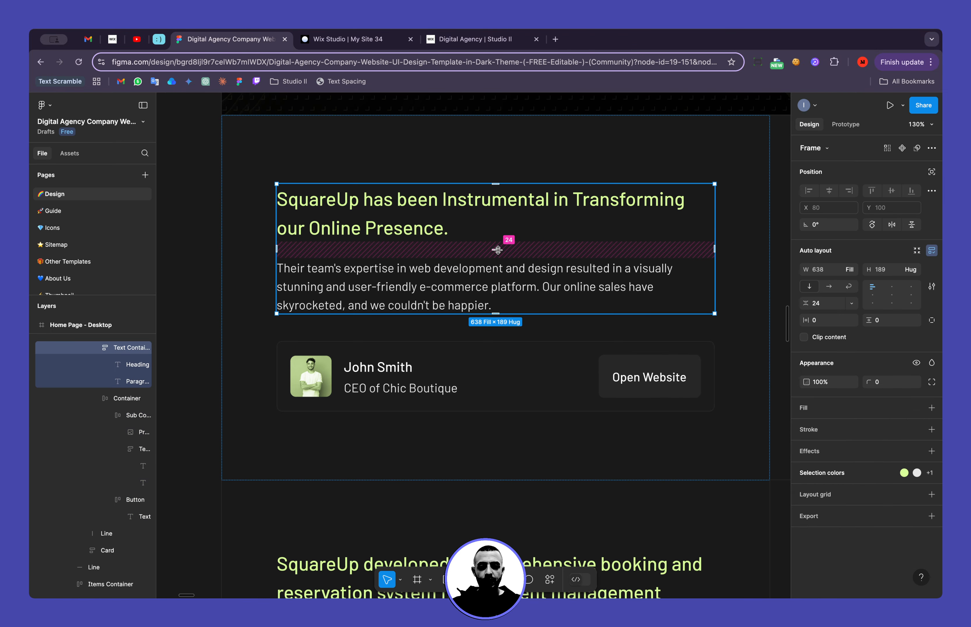
left_click(444, 344)
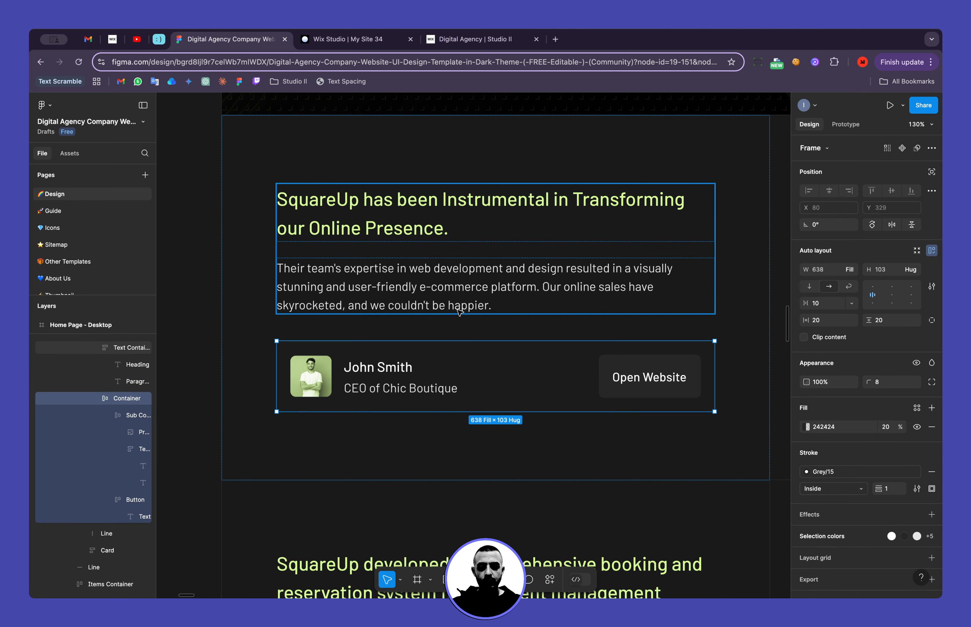
In Wix Studio, give the stack fixed px spacing: 24 px between title and description, 40 px between description and author flexbox.
left_click(347, 38)
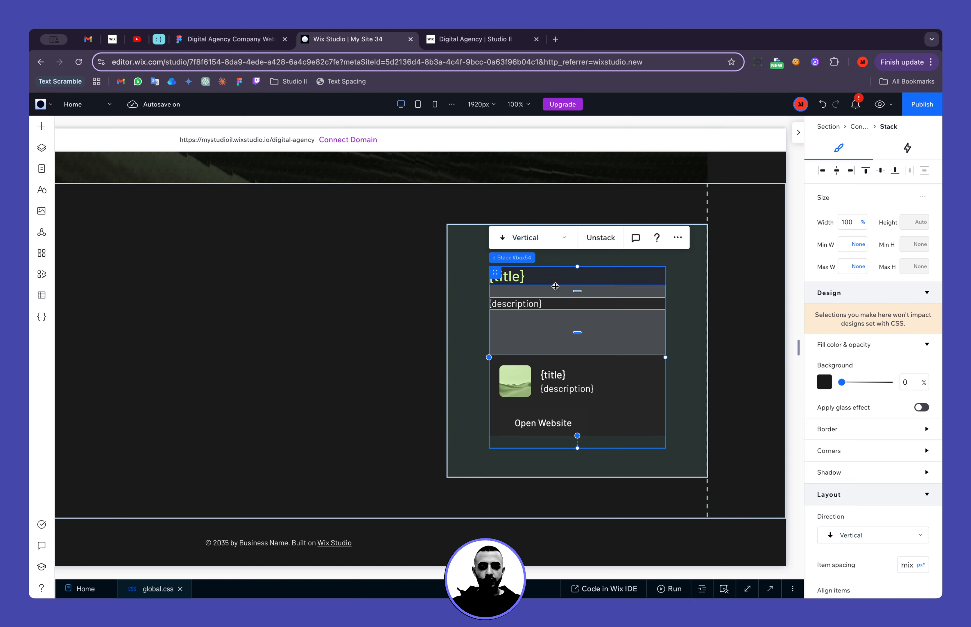
left_click(578, 292)
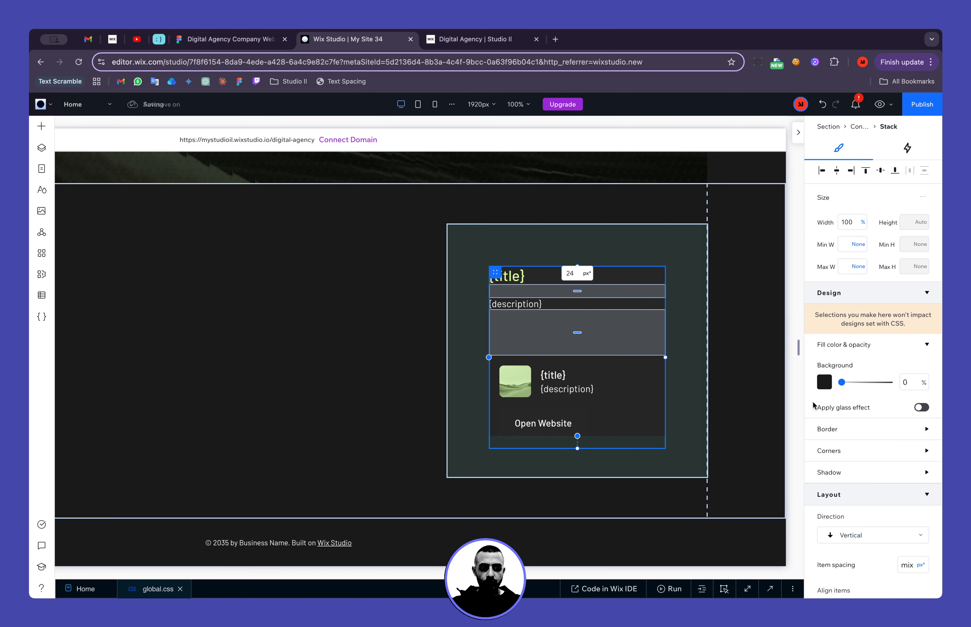
scroll(917, 404, "down", 5)
left_click(920, 358)
left_click(900, 286)
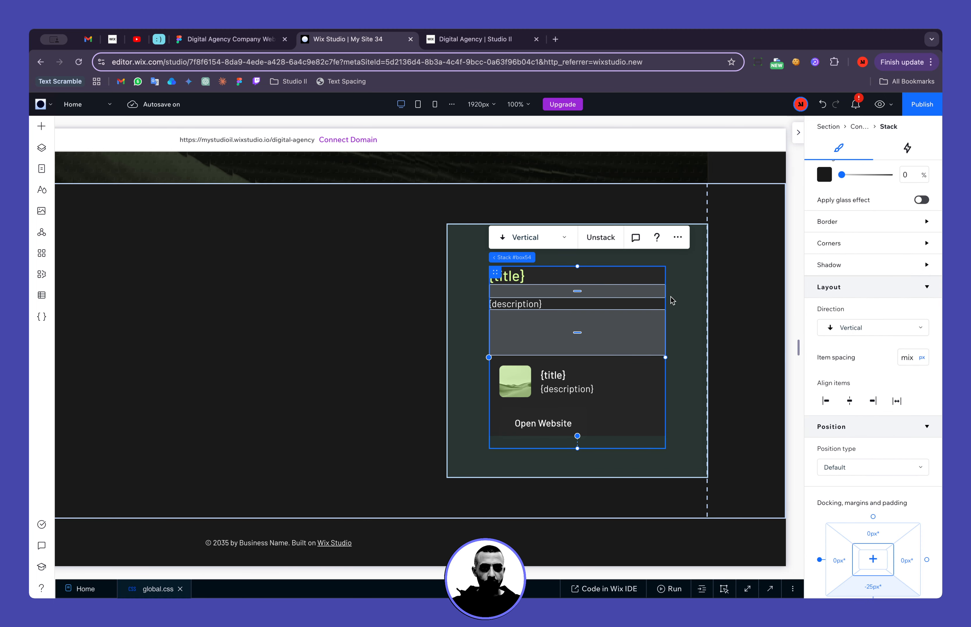
left_click(580, 335)
key("Return")
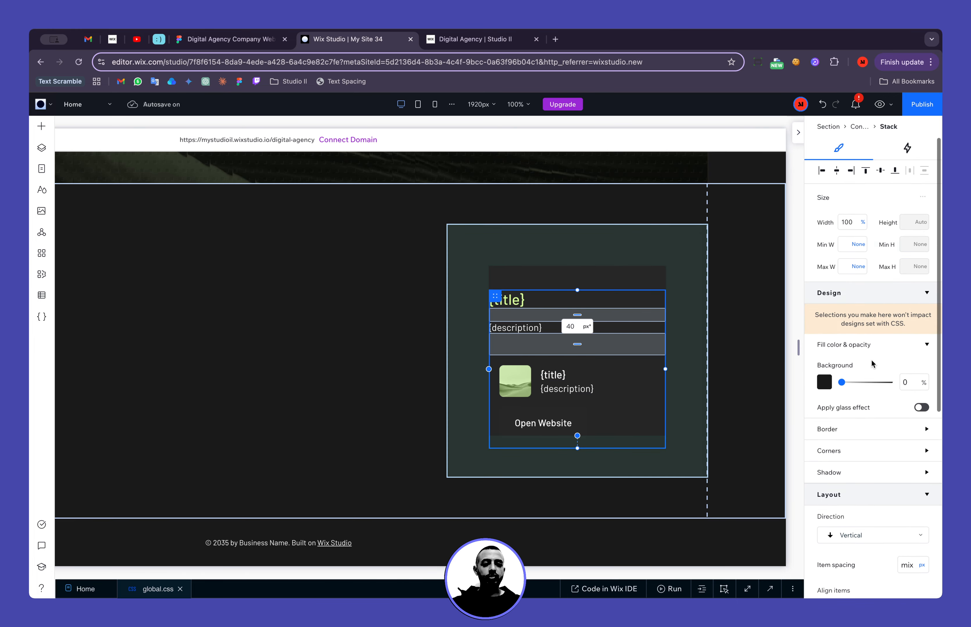
Centre the stack inside the testimonial container with its margins cleared to 0 px.
scroll(870, 368, "down", 5)
left_click(872, 456)
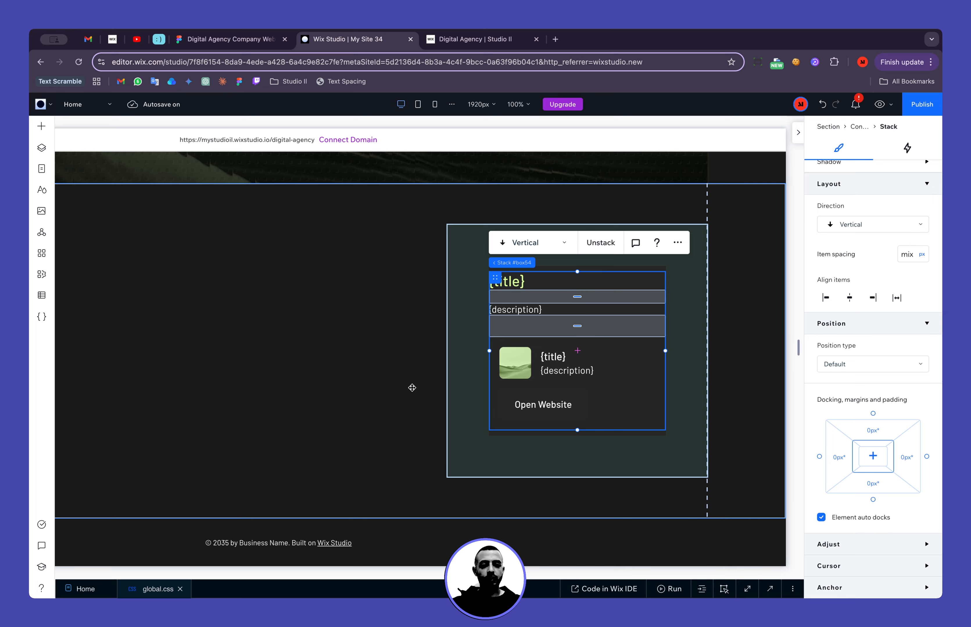
left_click(285, 365)
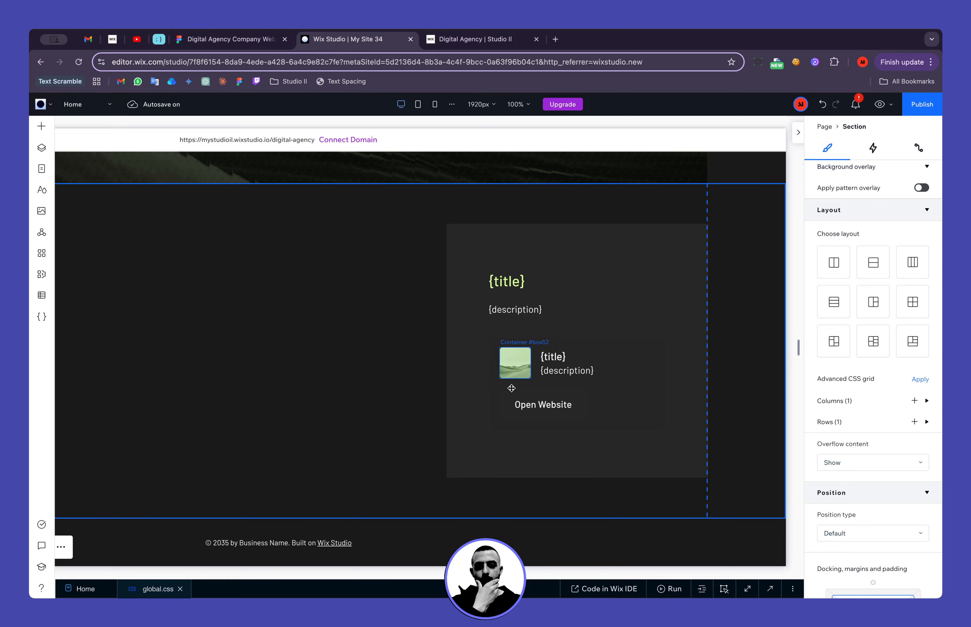
left_click(512, 404)
Switch to Figma and examine the testimonial card's size and padding and the layout of the surrounding testimonial cards.
left_click(228, 38)
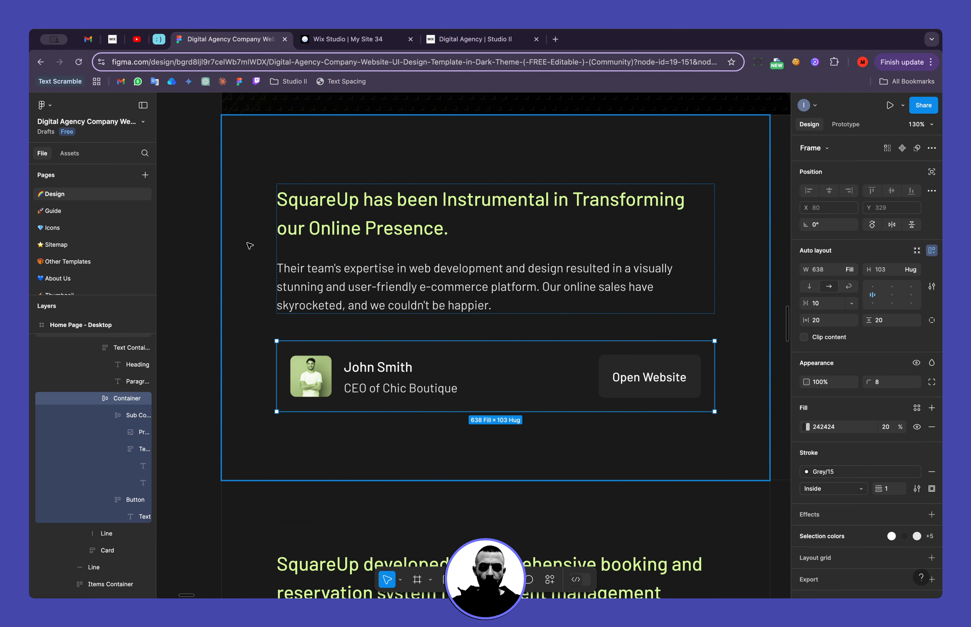
left_click(253, 147)
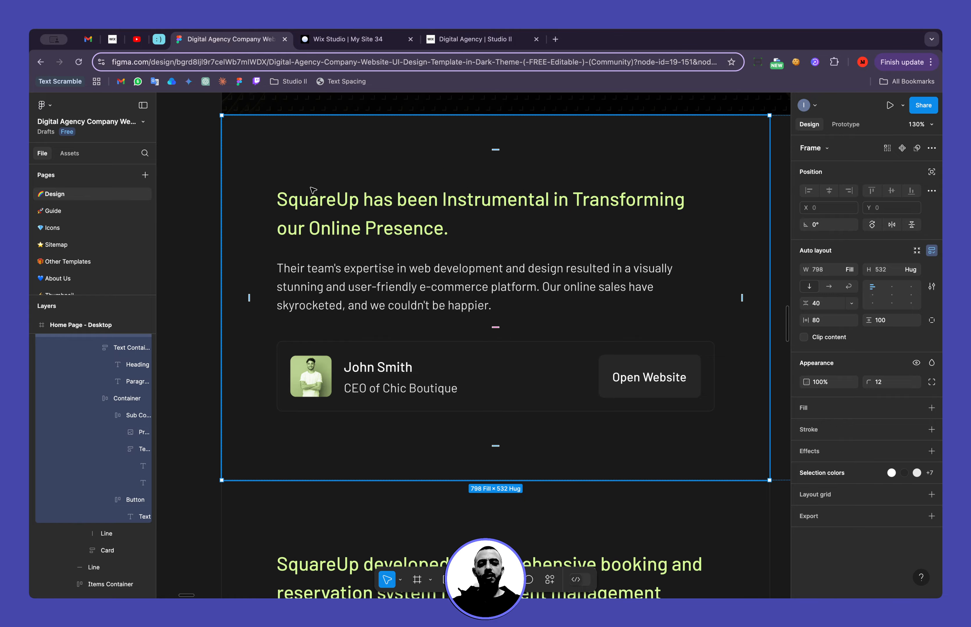
scroll(313, 190, "down", 5)
scroll(442, 265, "right", 8)
scroll(442, 266, "down", 4)
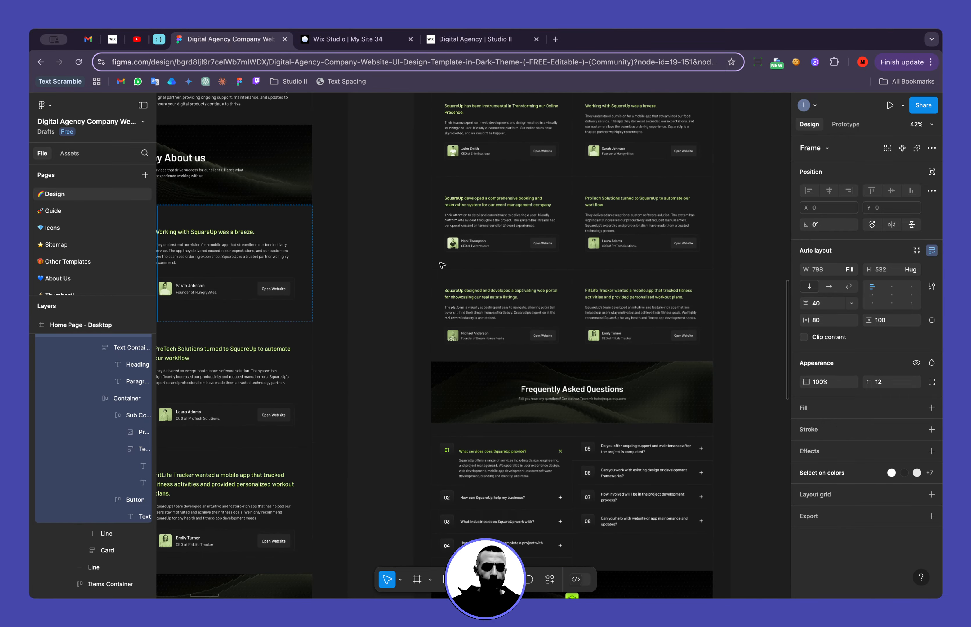
scroll(442, 265, "up", 5)
scroll(442, 265, "left", 6)
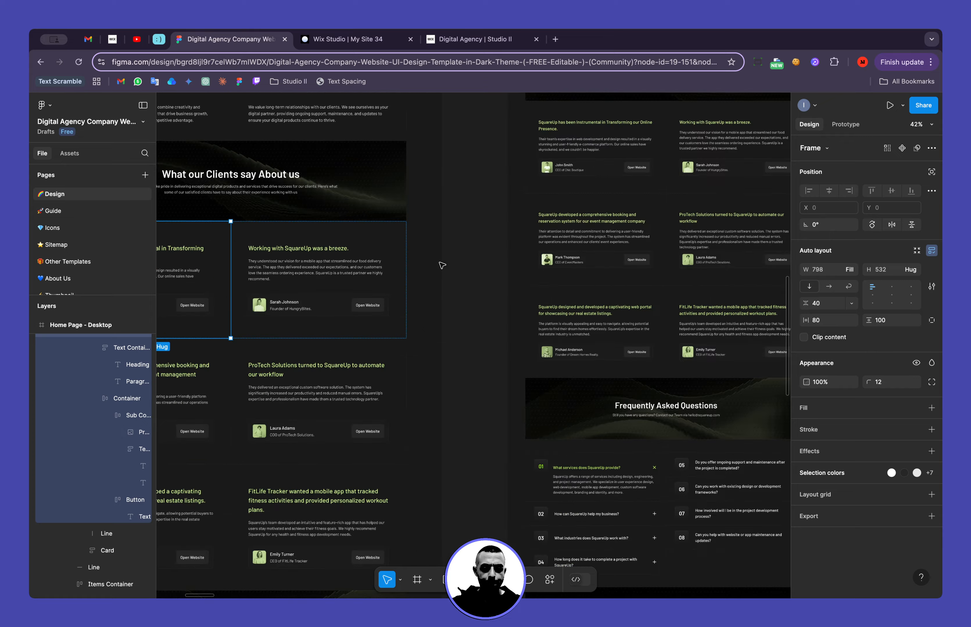
Return to Wix Studio and add a repeater to the empty area of the section holding the testimonial container.
left_click(395, 39)
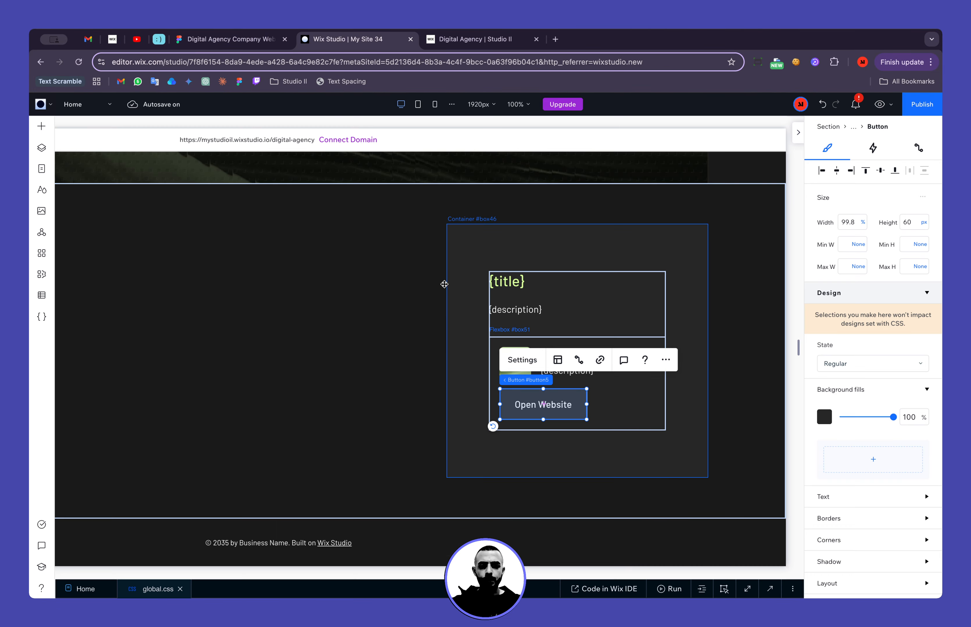
left_click(458, 307)
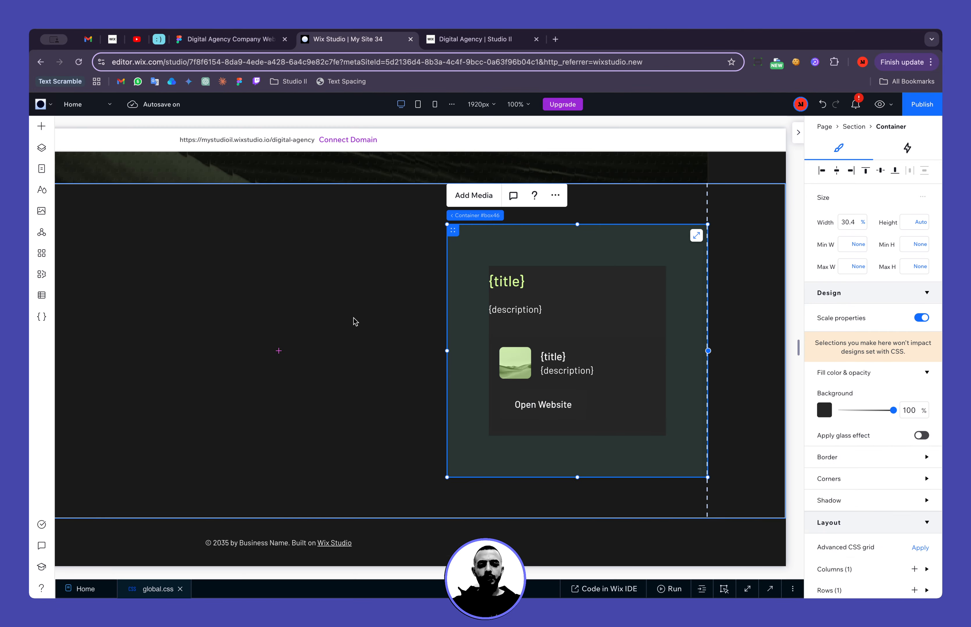
scroll(354, 322, "up", 10)
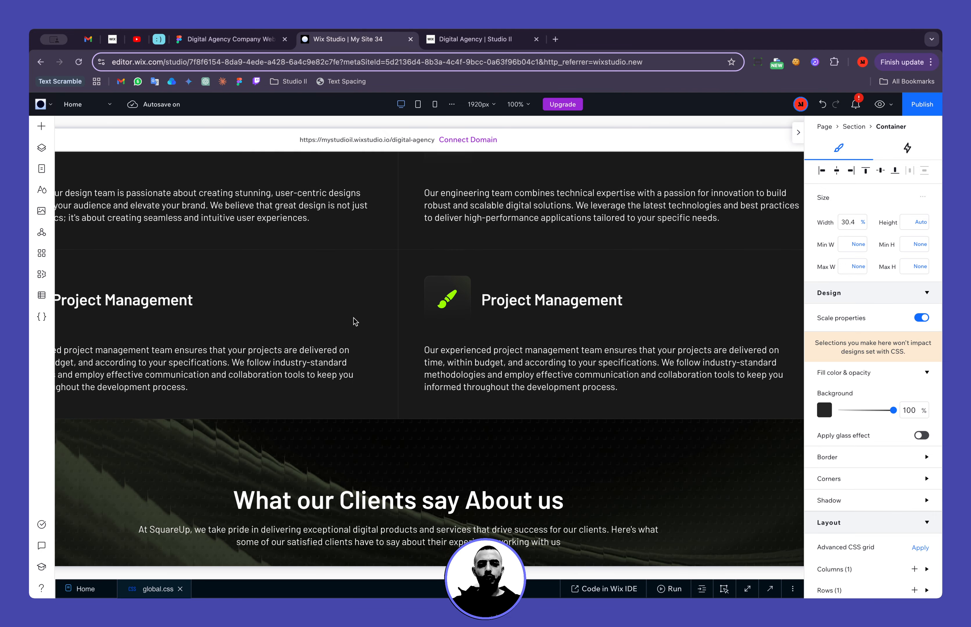
scroll(353, 320, "up", 2)
scroll(368, 340, "up", 2)
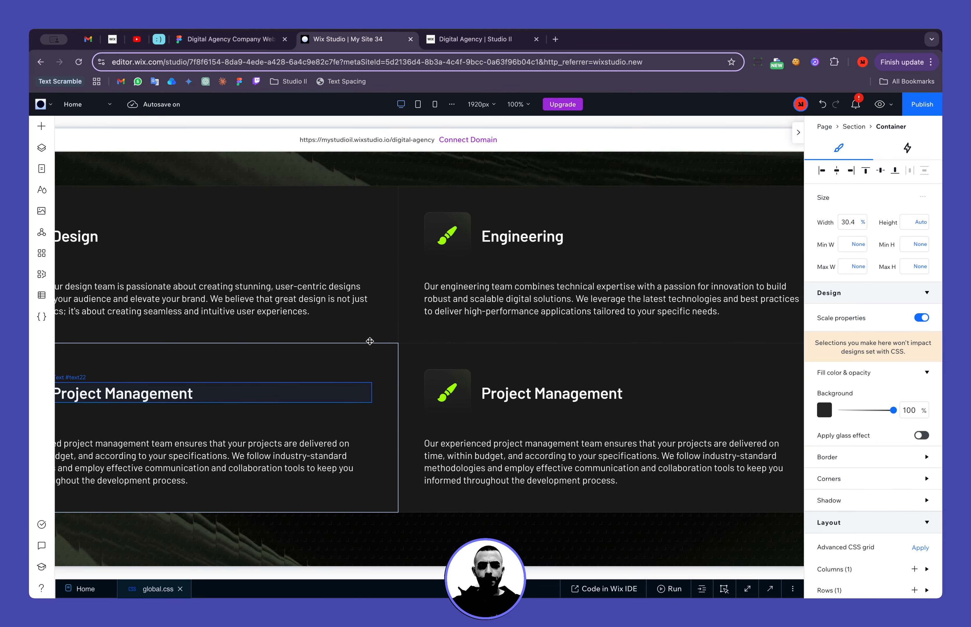
scroll(369, 341, "down", 12)
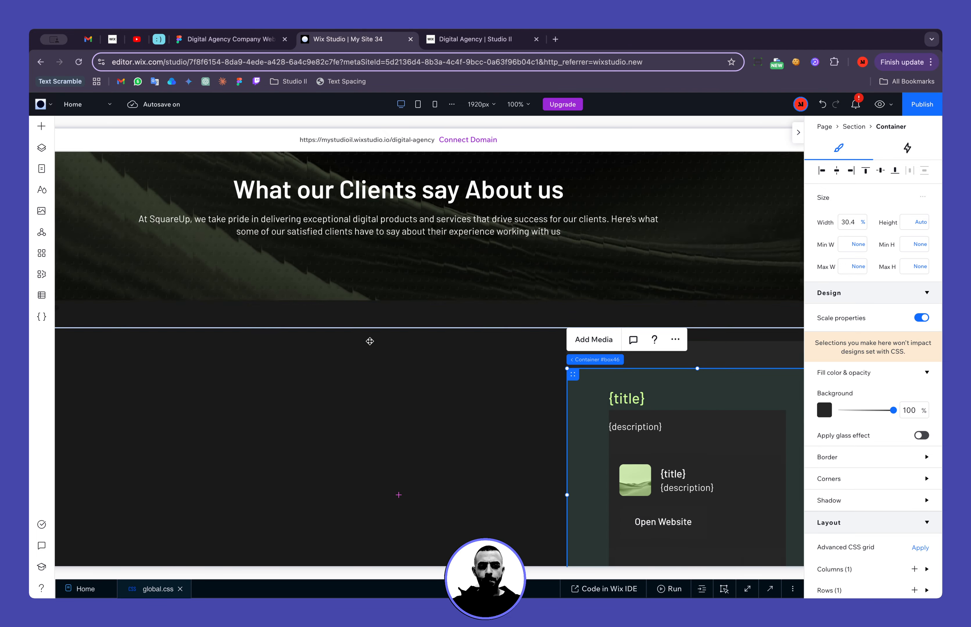
left_click(41, 126)
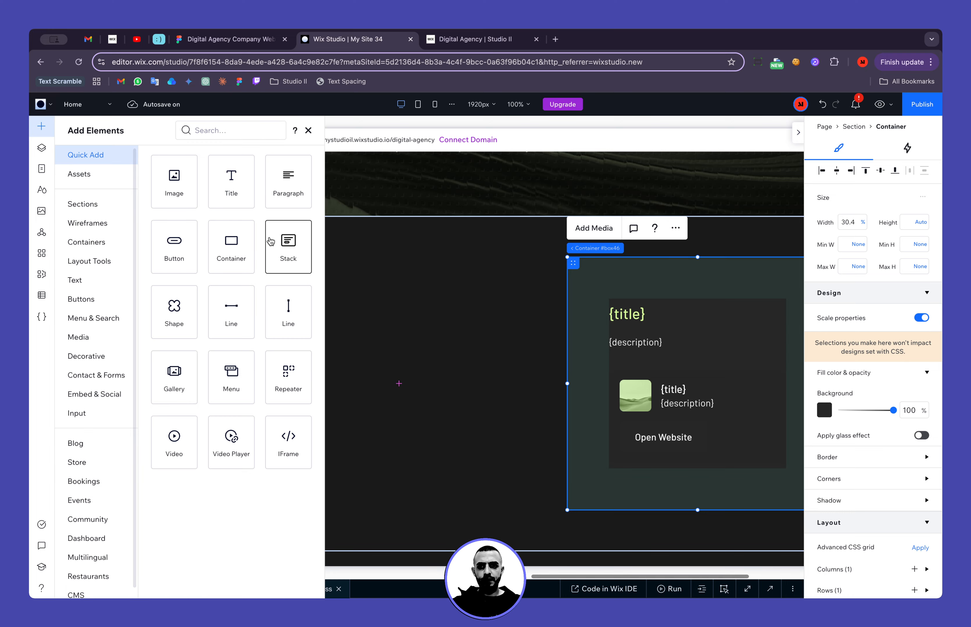
left_click_drag(297, 387, 443, 304)
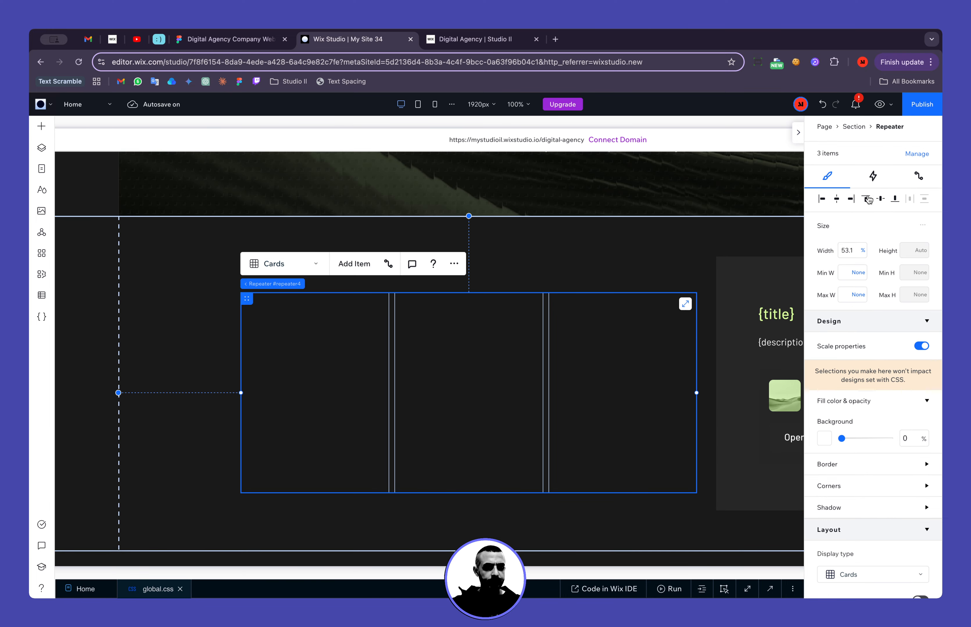
Align the repeater to the section's top and left edges and set its width to 100%.
left_click(867, 199)
left_click(821, 199)
left_click(851, 252)
type("1")
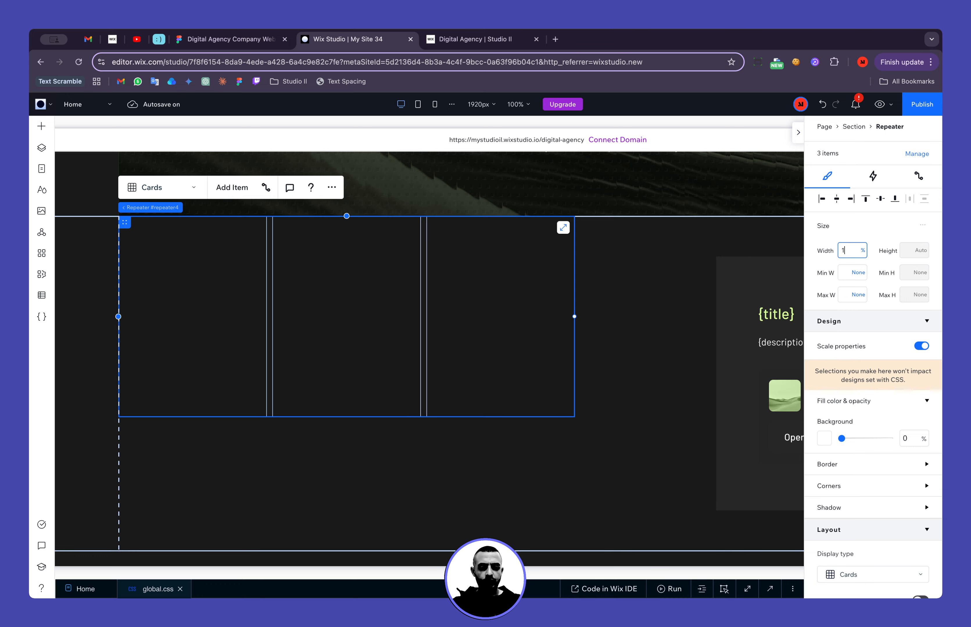
type("00")
key("Tab")
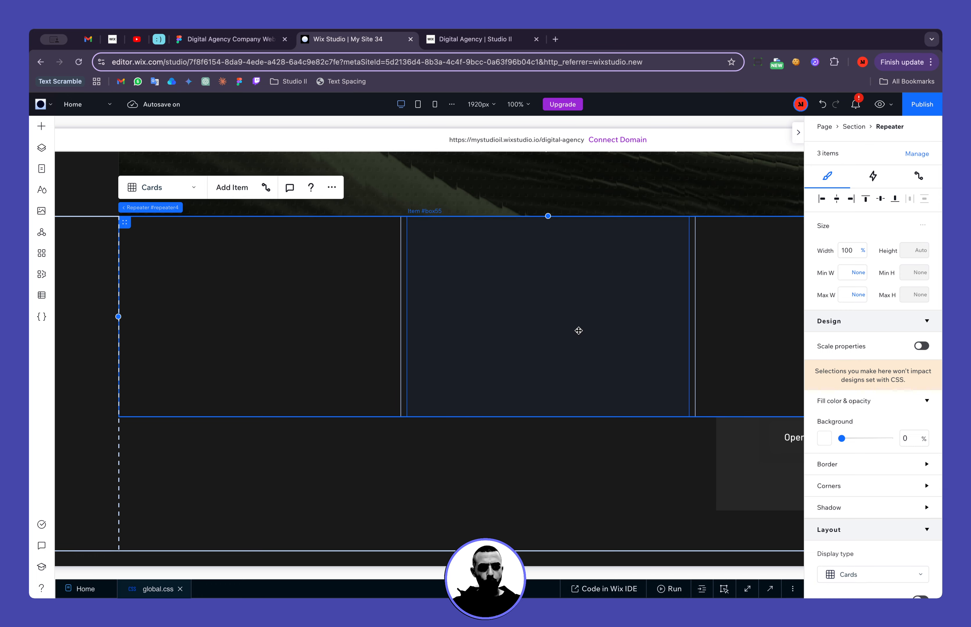
Set the repeater's horizontal and vertical gaps to 0.
scroll(861, 500, "down", 5)
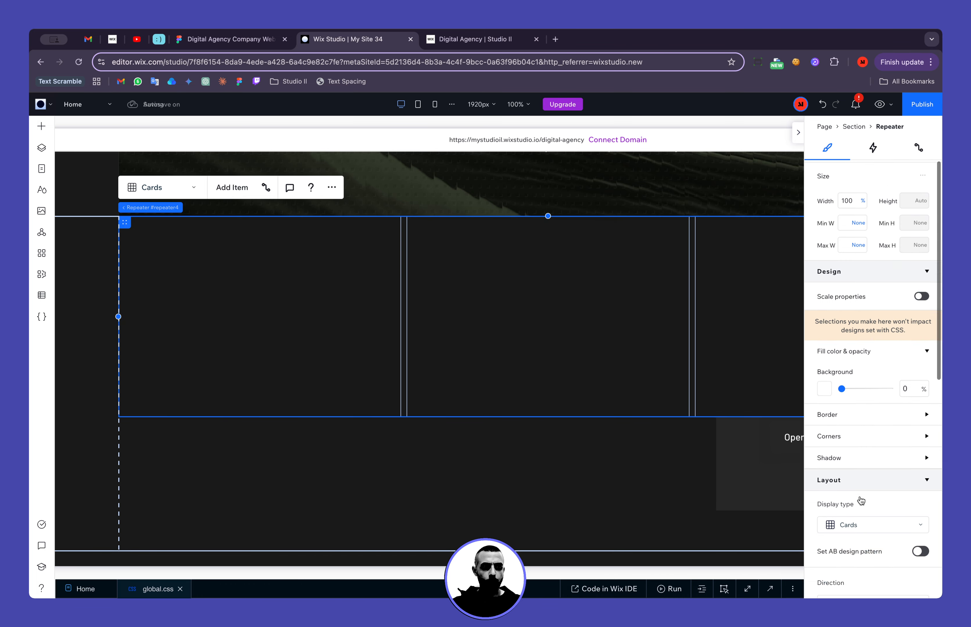
type("0")
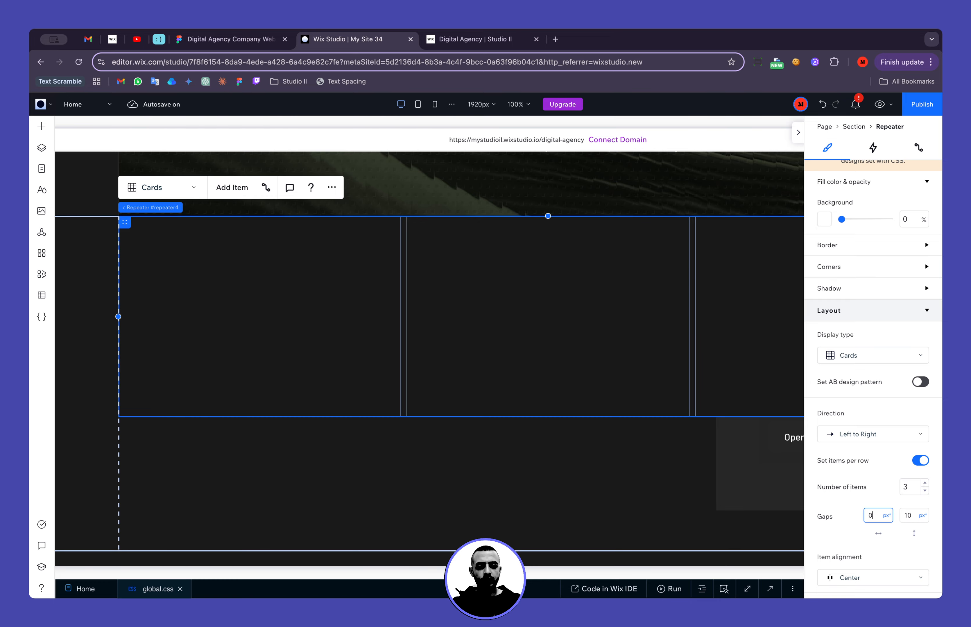
key("Tab")
type("0")
scroll(860, 499, "down", 7)
Set the repeater item's background opacity to 0%.
left_click(383, 305)
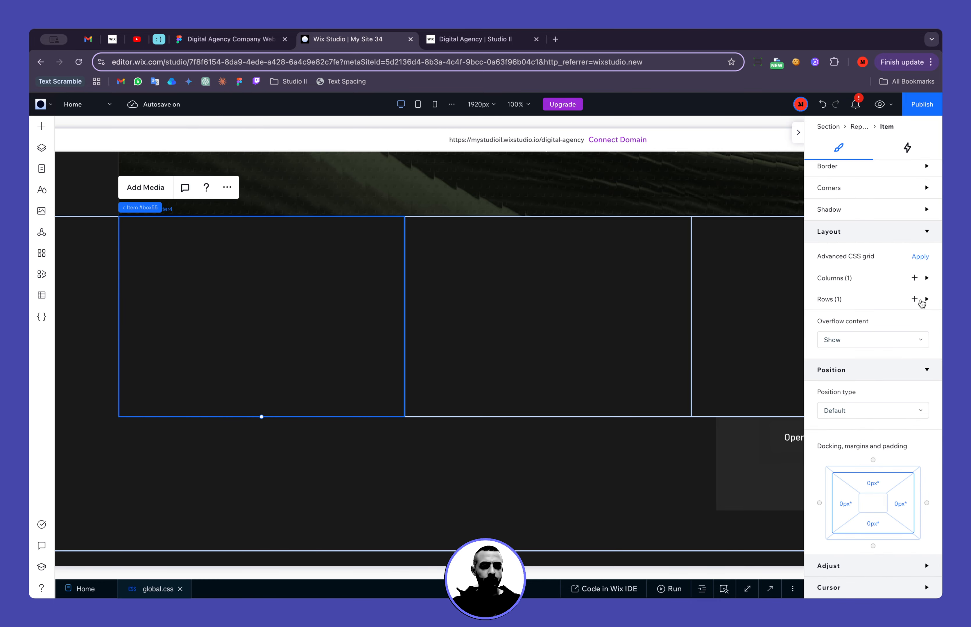
scroll(921, 303, "up", 7)
type("00")
key("Return")
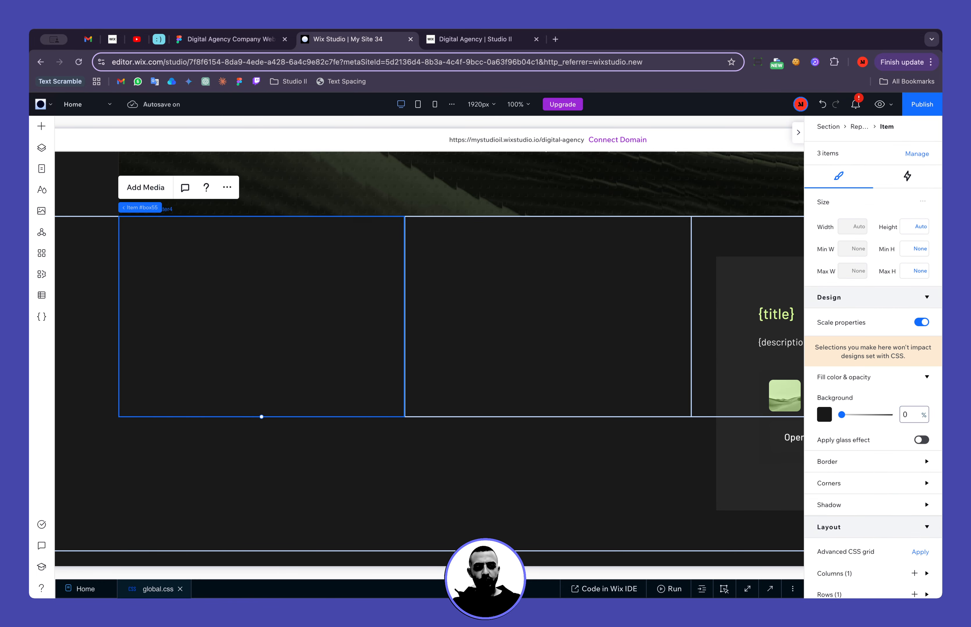
Move the testimonial container off the repeater to the area just beneath it.
left_click(732, 468)
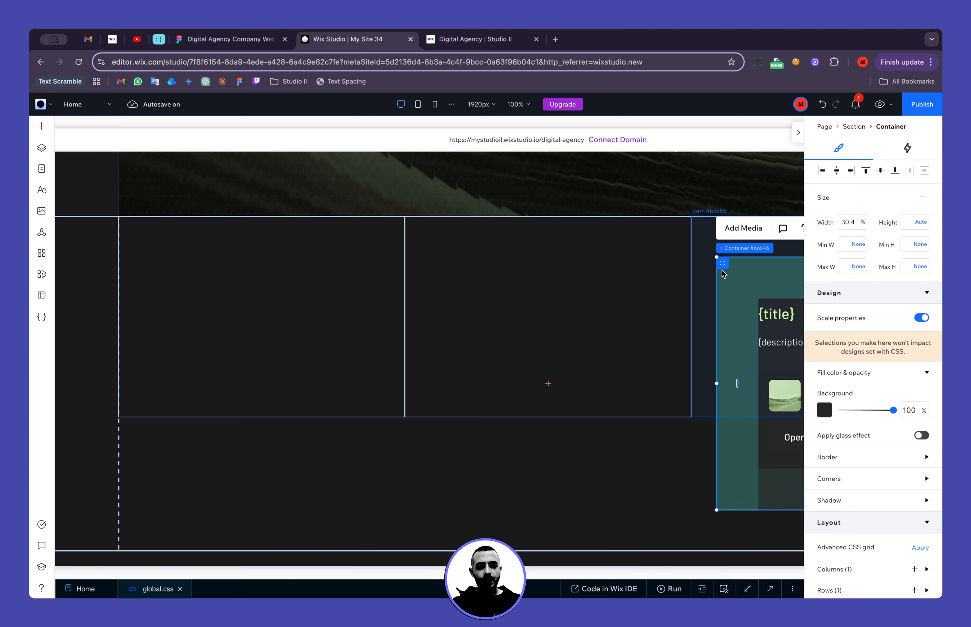
left_click_drag(722, 265, 363, 431)
scroll(286, 453, "down", 1)
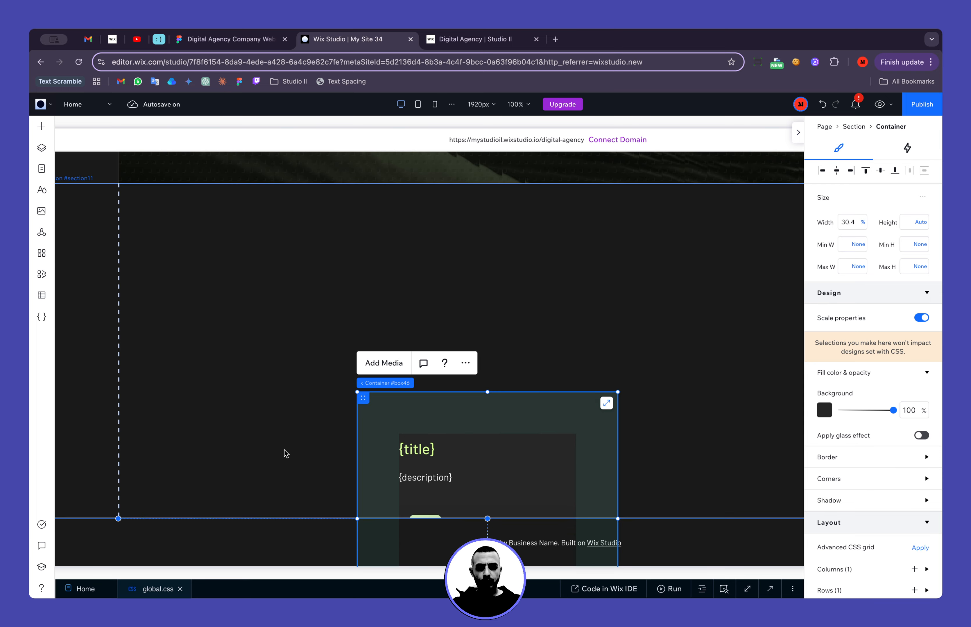
Centre the testimonial container vertically in the section and change its button text to {label}.
left_click(881, 171)
left_click(453, 404)
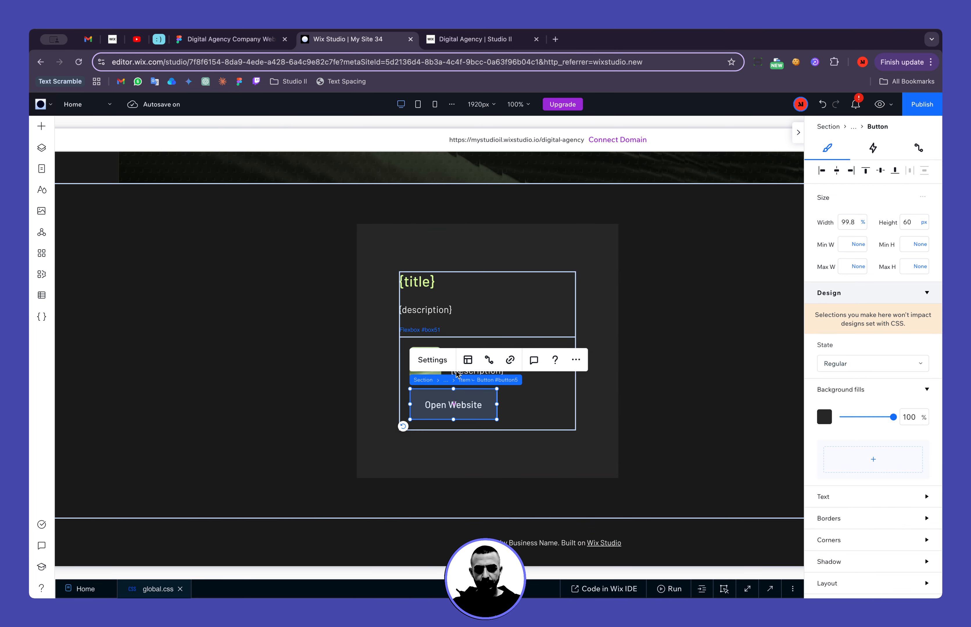
left_click(442, 363)
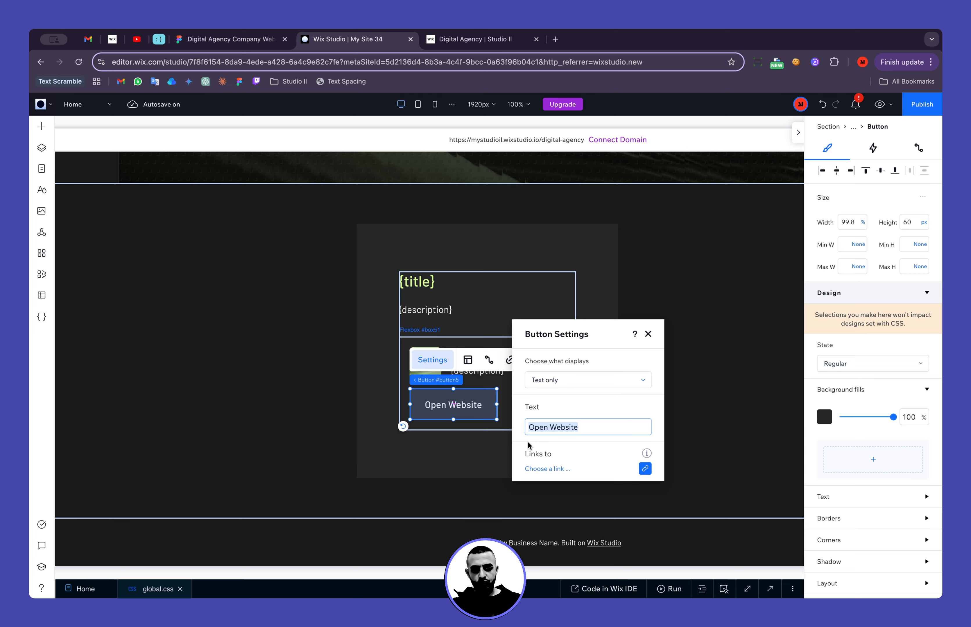
key("BackSpace")
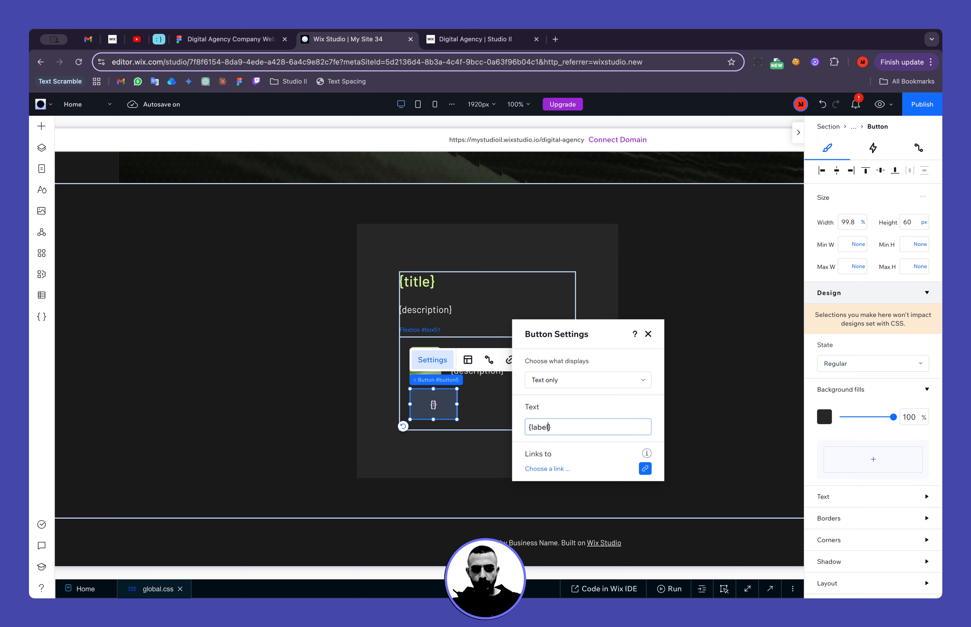
left_click(360, 273)
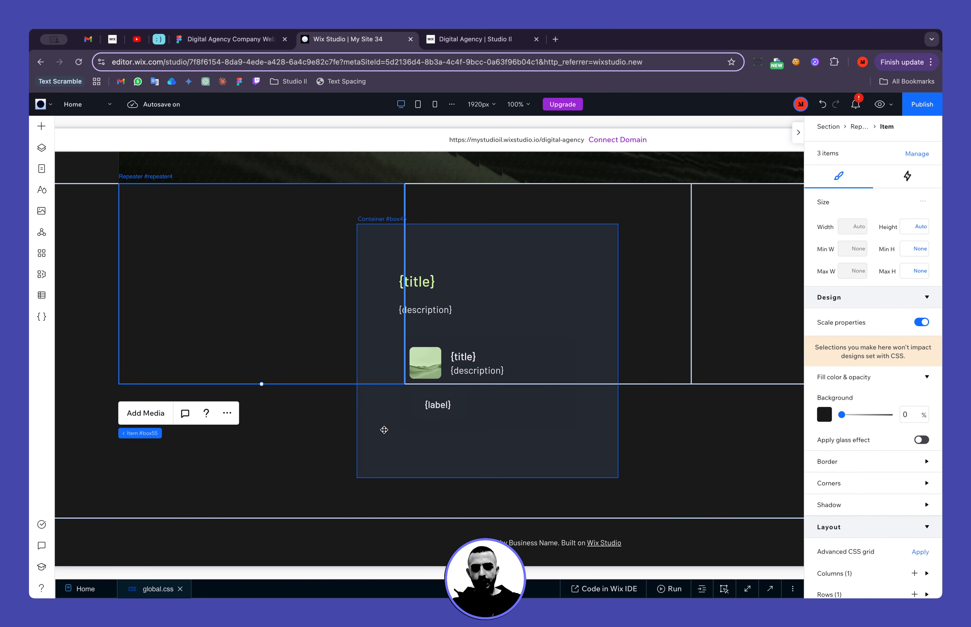
Move the testimonial container into the first repeater item and stretch it to fill the item.
left_click(374, 233)
left_click_drag(362, 231, 137, 219)
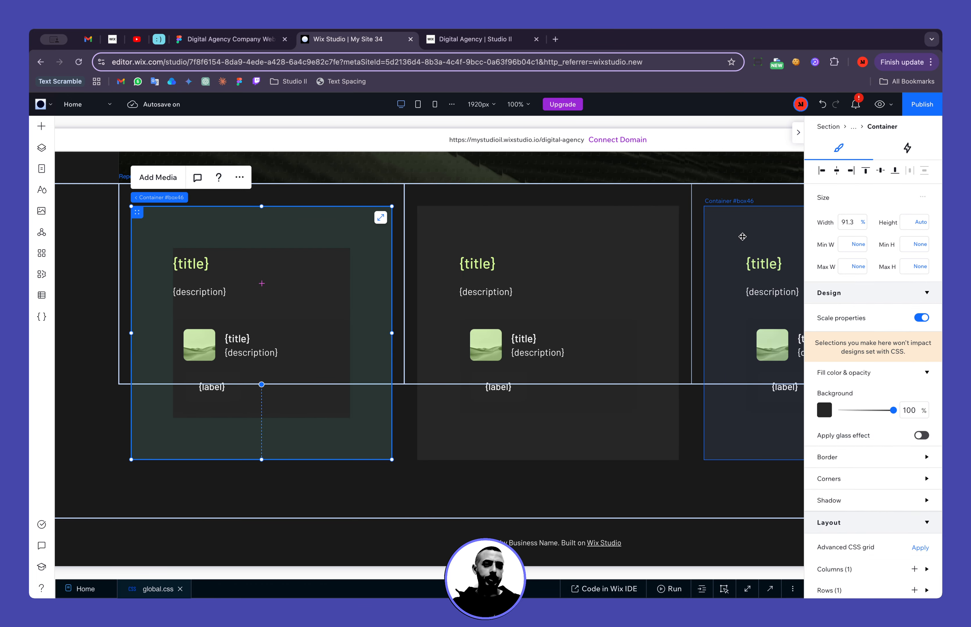
left_click(381, 218)
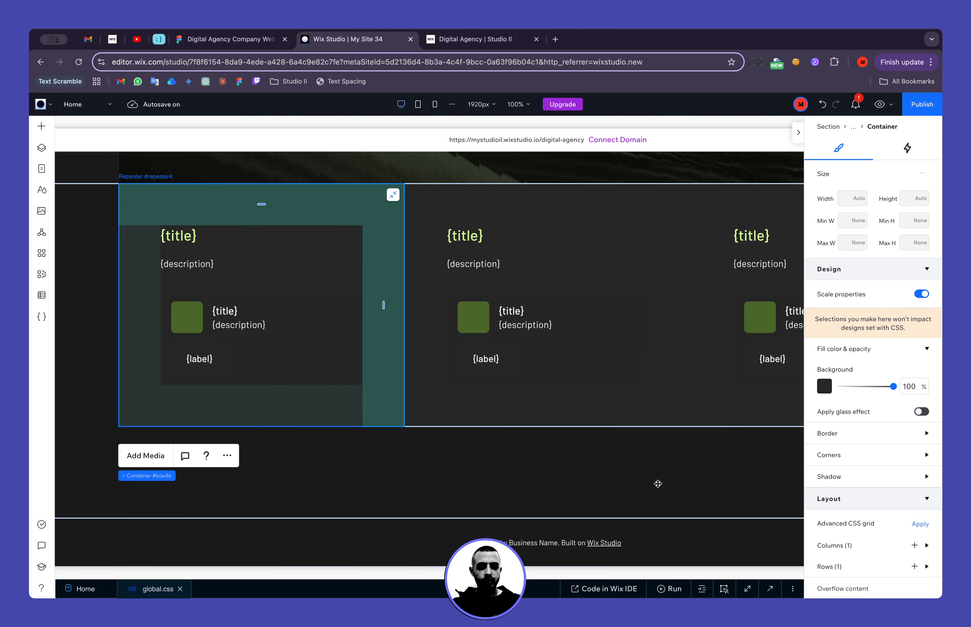
Set the repeater item's single grid row to 1 fr.
mouse_move(149, 476)
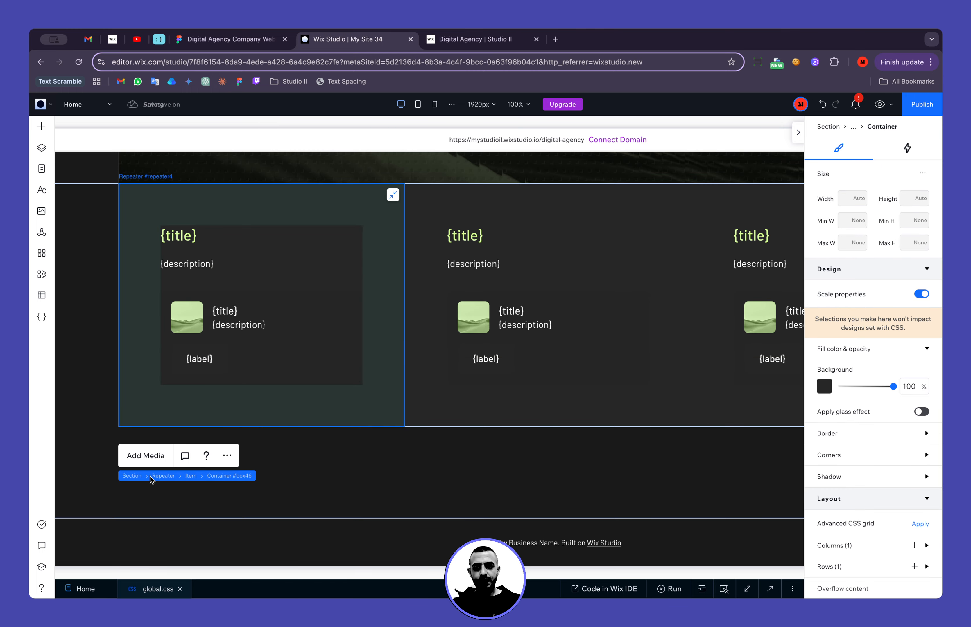
left_click(190, 477)
scroll(832, 461, "down", 5)
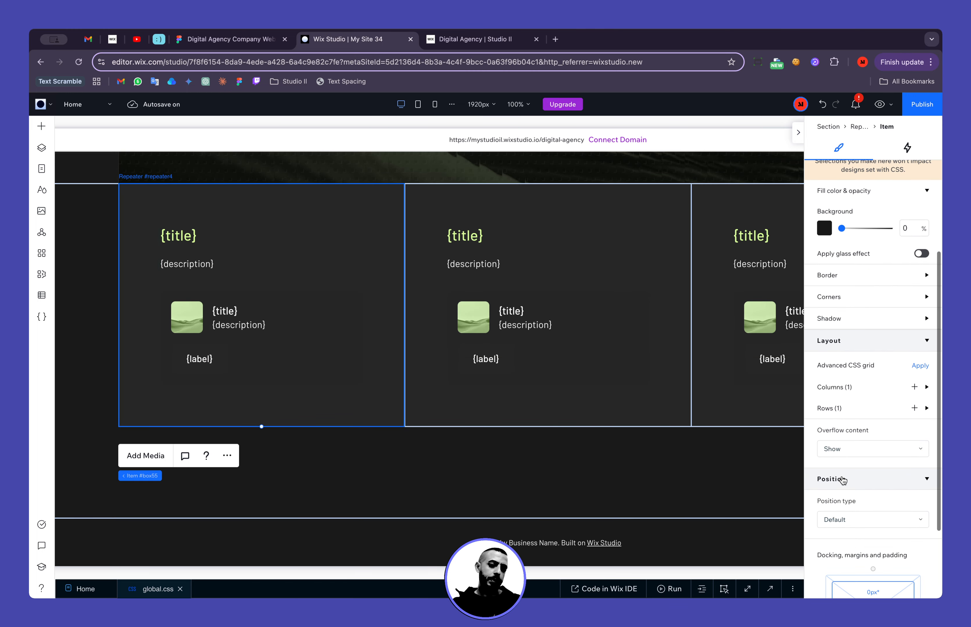
left_click(839, 407)
left_click(860, 432)
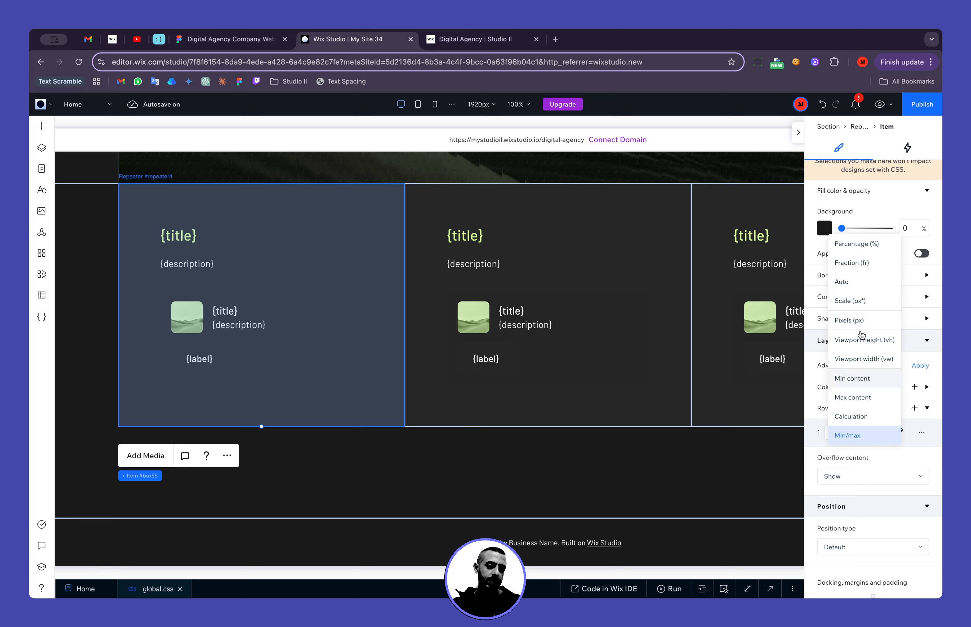
left_click(861, 268)
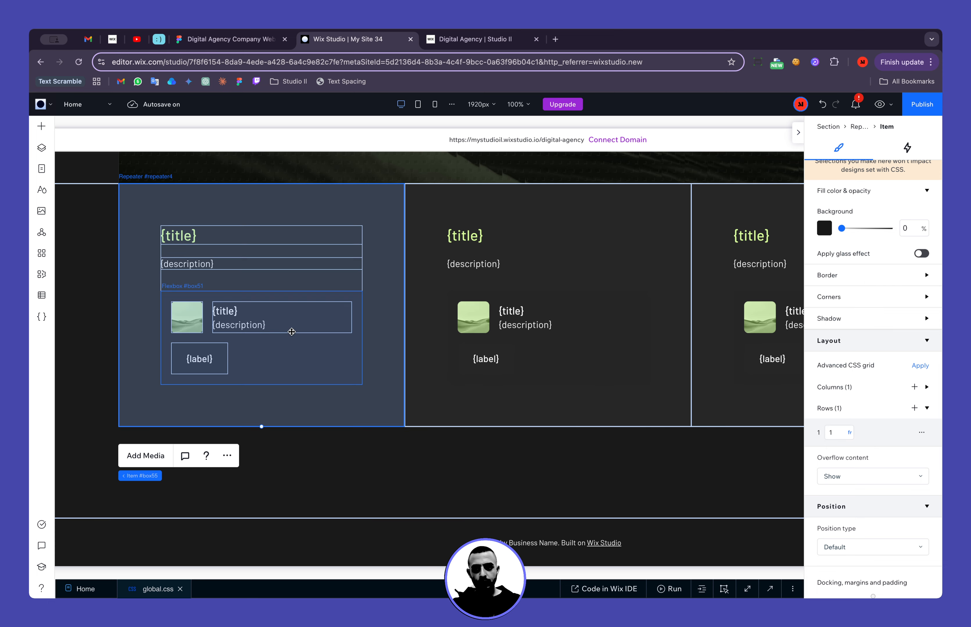
Check the testimonial grid in the Figma design and set the Wix Studio repeater to 2 items per row.
left_click(206, 278)
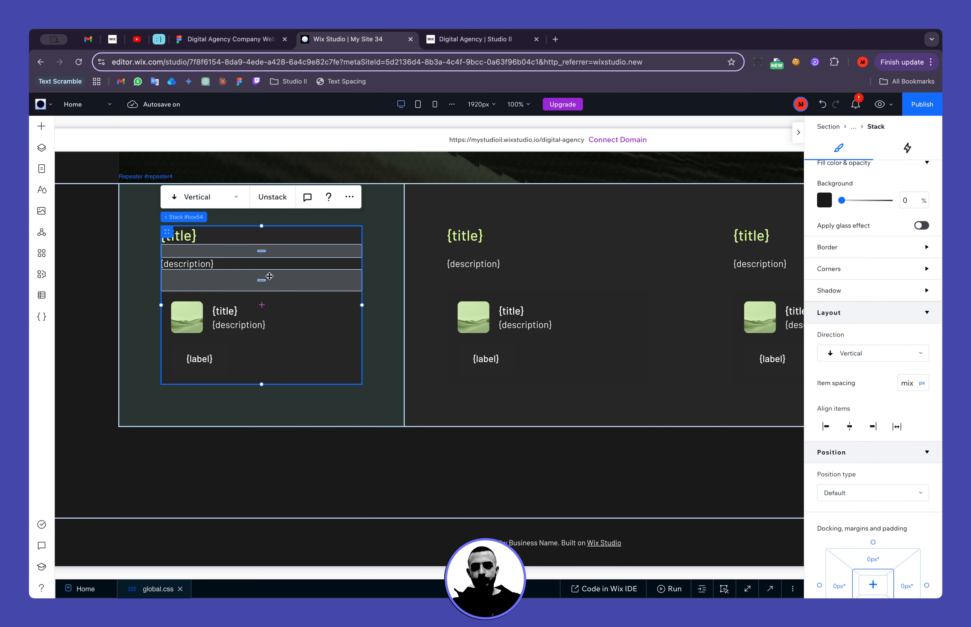
left_click(245, 39)
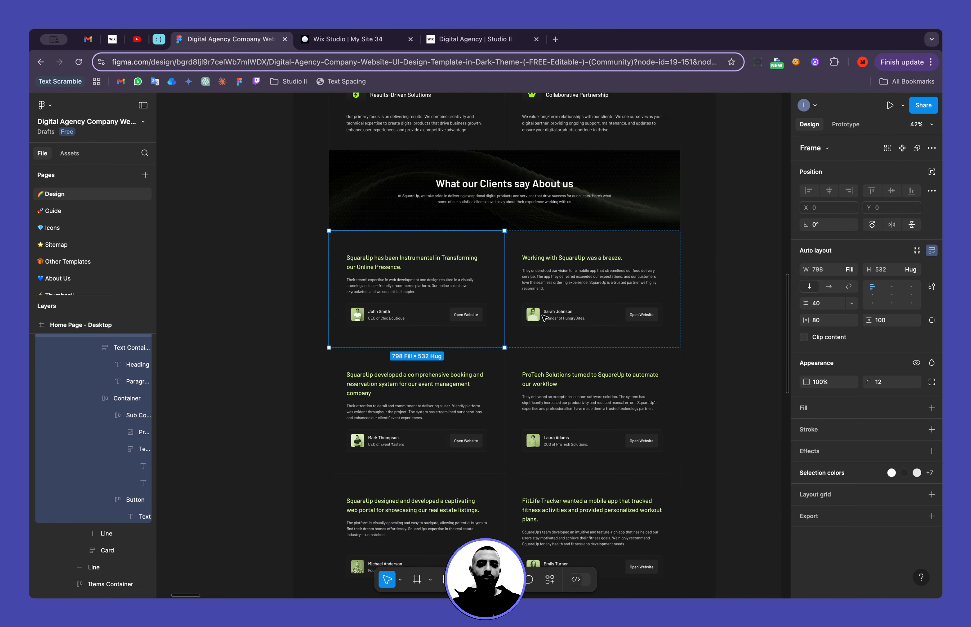
scroll(388, 343, "up", 5)
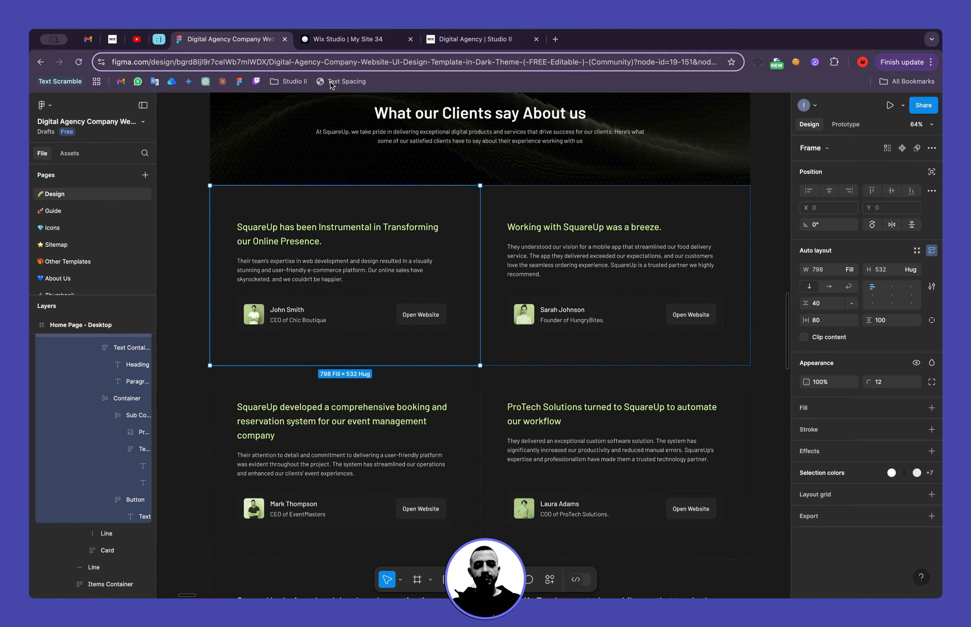
left_click(333, 40)
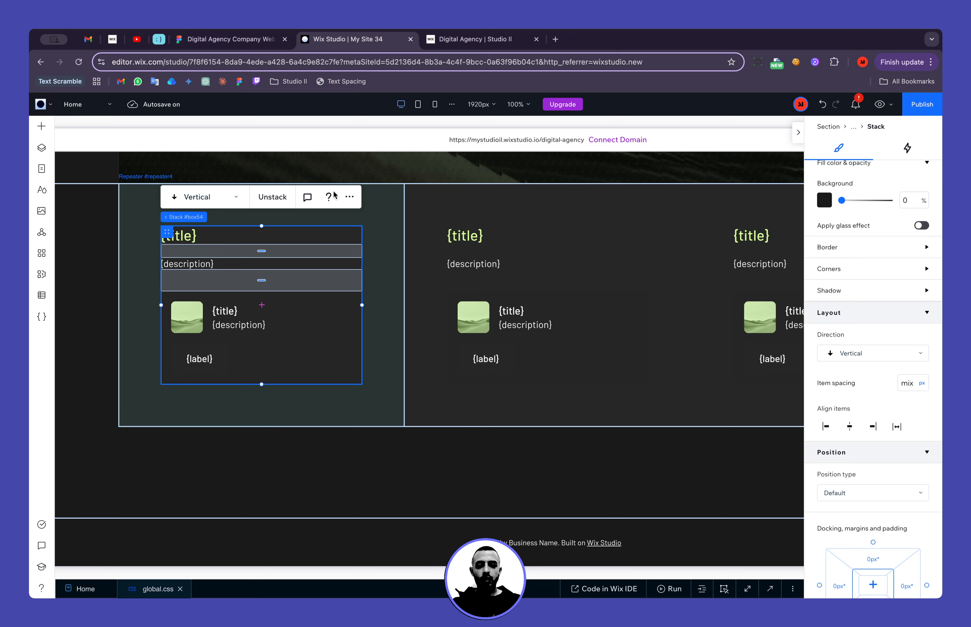
left_click(198, 217)
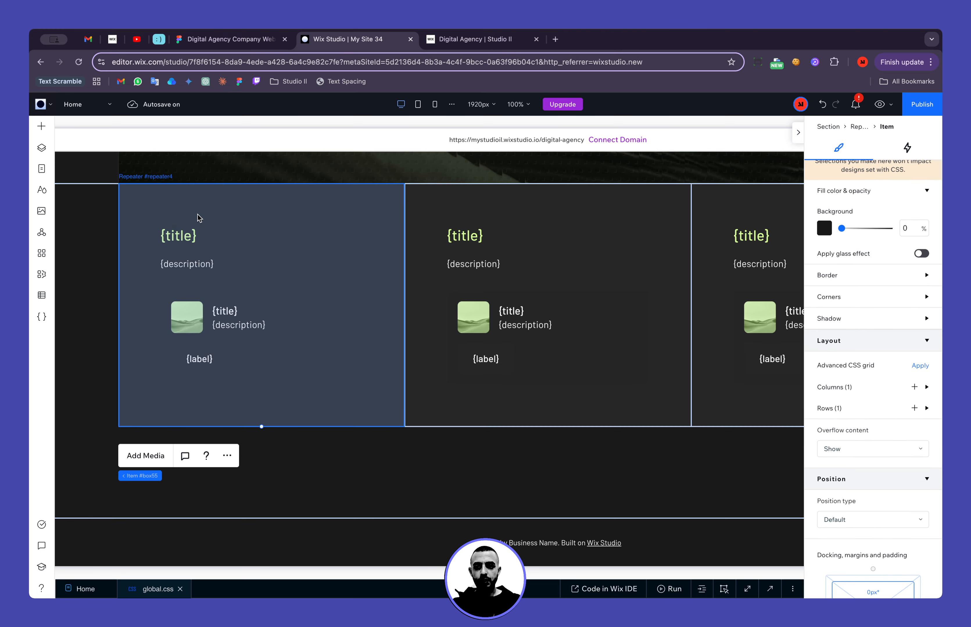
left_click(859, 127)
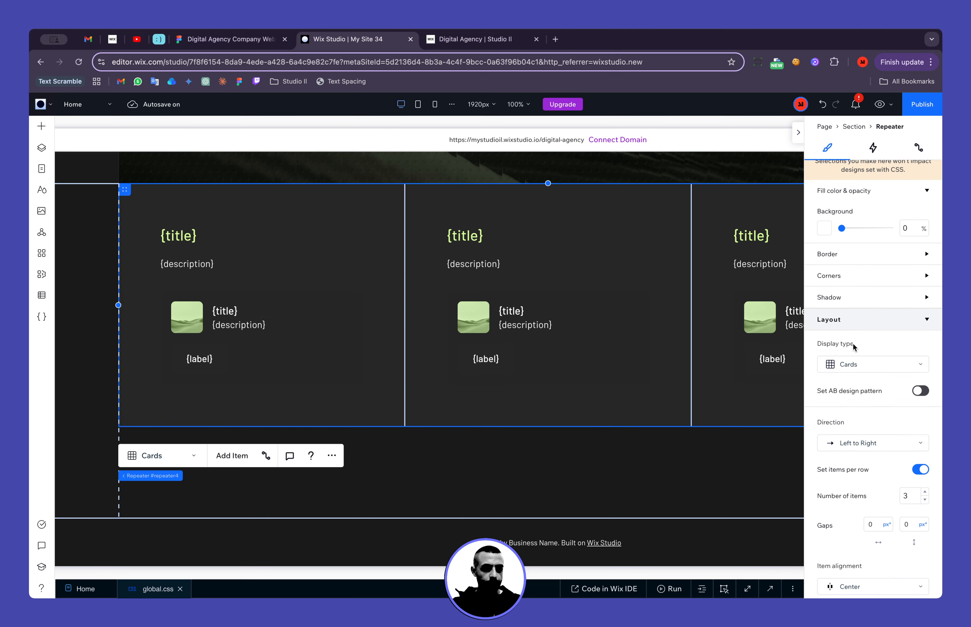
scroll(853, 344, "down", 3)
left_click(924, 406)
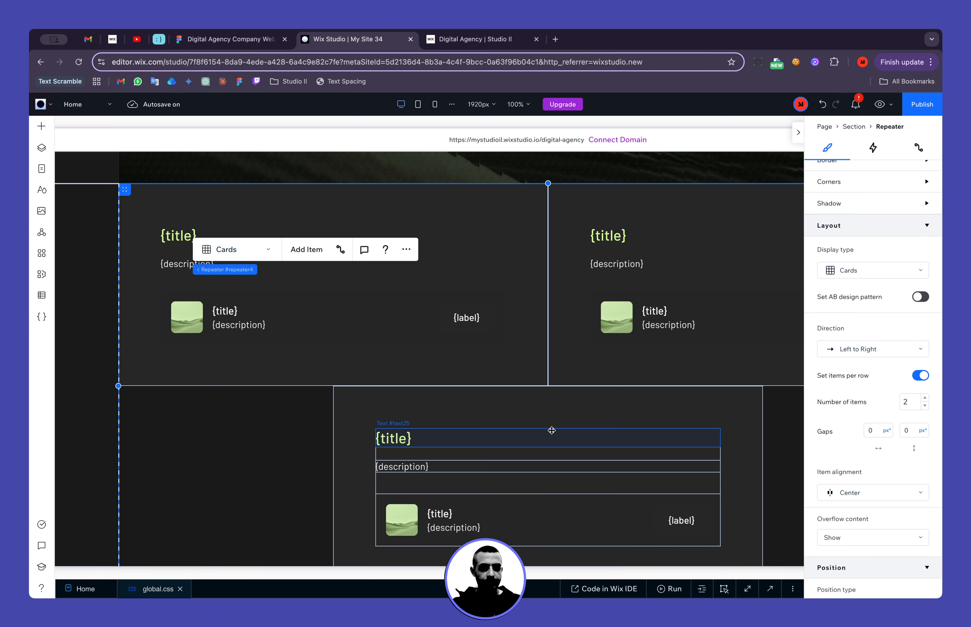
Set the repeater's item alignment to Start.
scroll(856, 408, "down", 3)
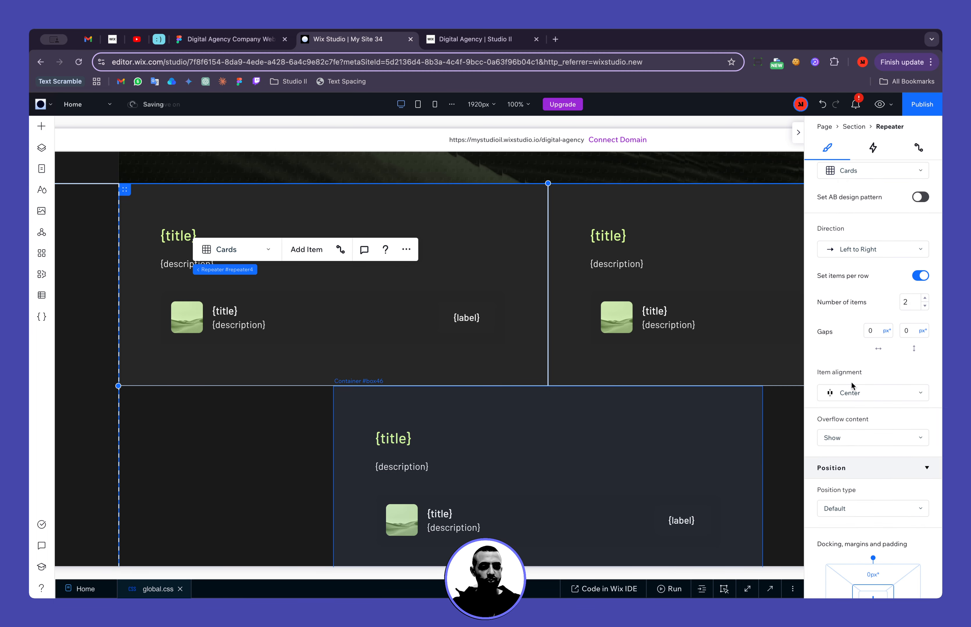
left_click(852, 393)
left_click(849, 375)
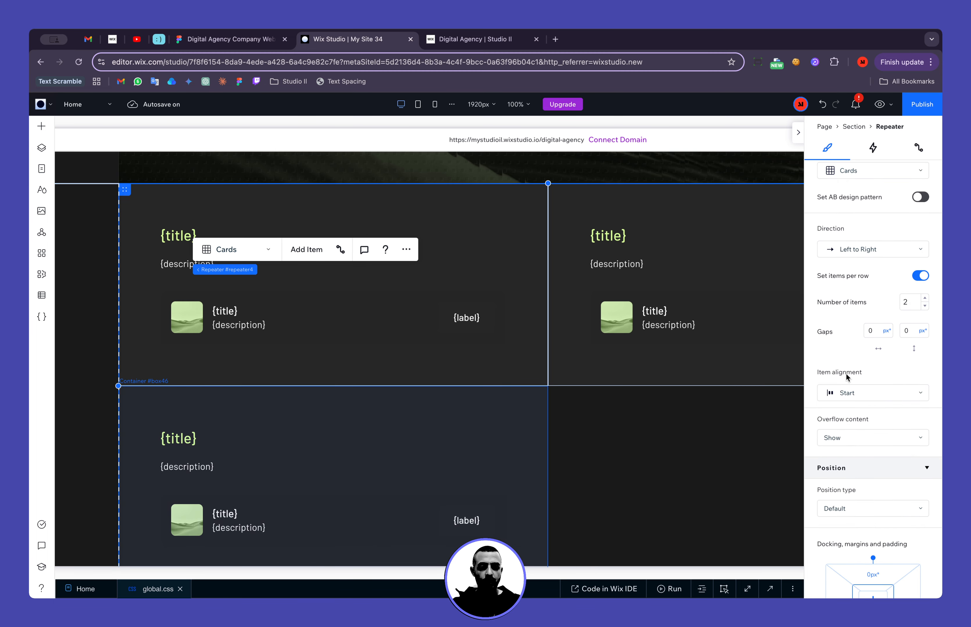
left_click(686, 458)
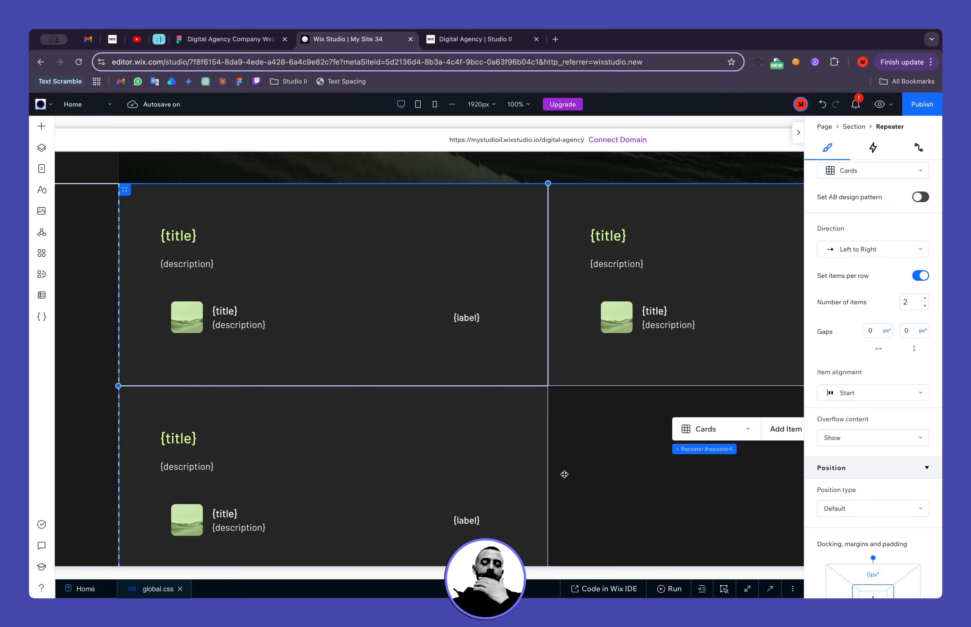
Switch to Figma and examine the divider lines around the service and testimonial cards.
left_click(239, 39)
scroll(203, 206, "up", 8)
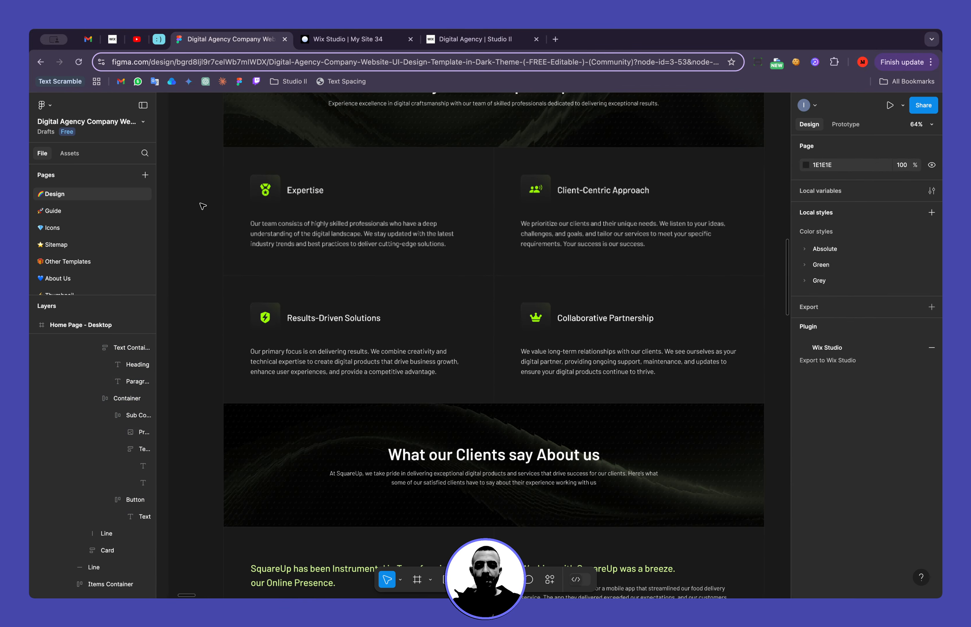
scroll(422, 292, "down", 5)
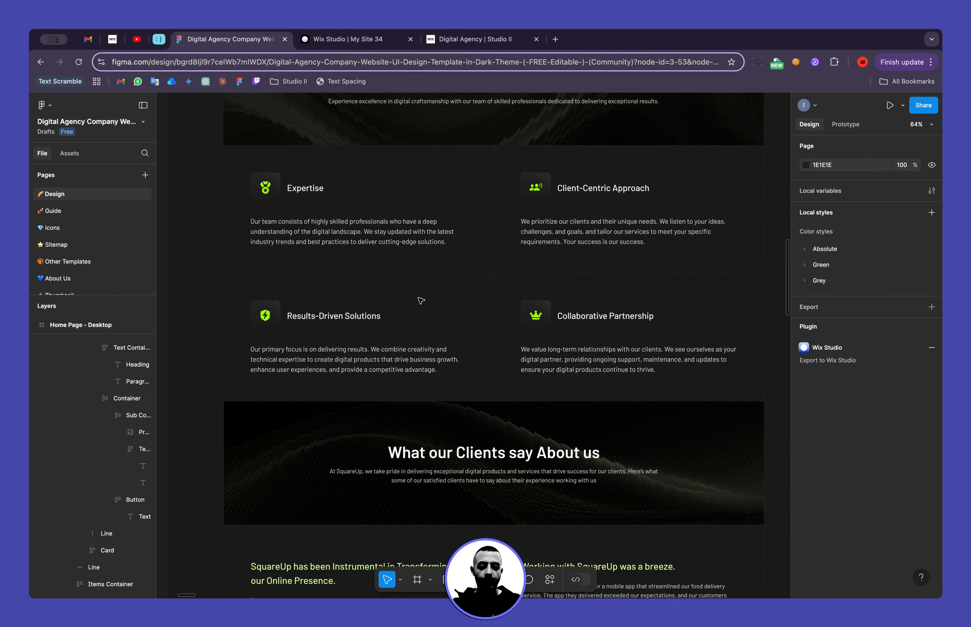
scroll(540, 202, "up", 1)
scroll(540, 202, "up", 5)
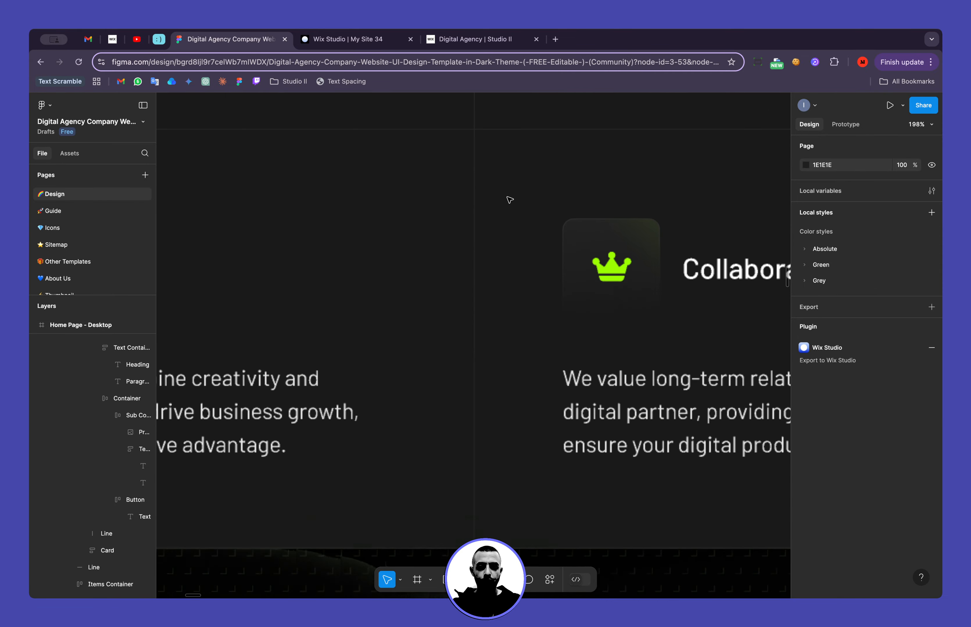
scroll(450, 260, "down", 5)
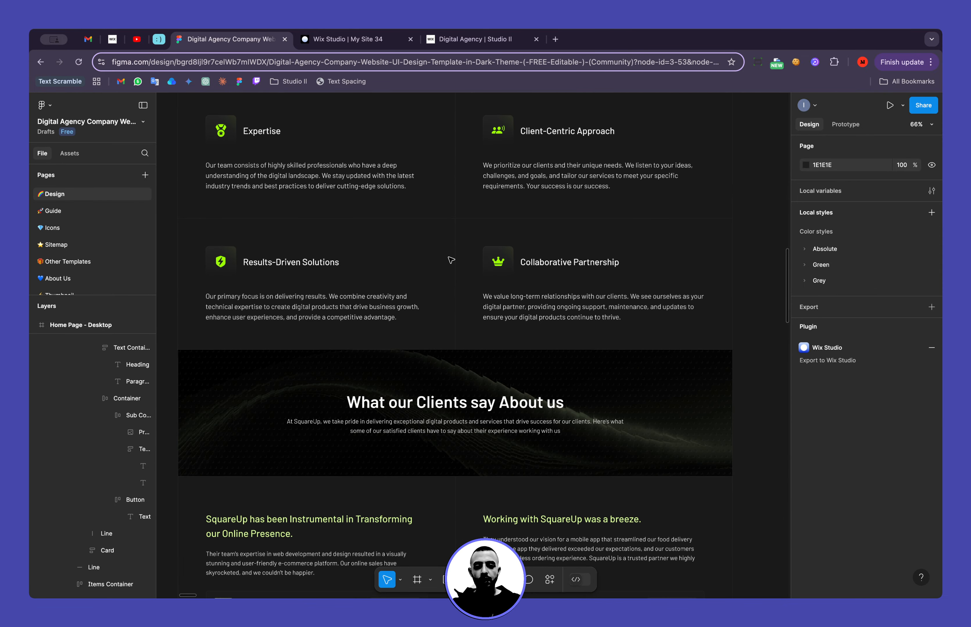
scroll(450, 257, "down", 4)
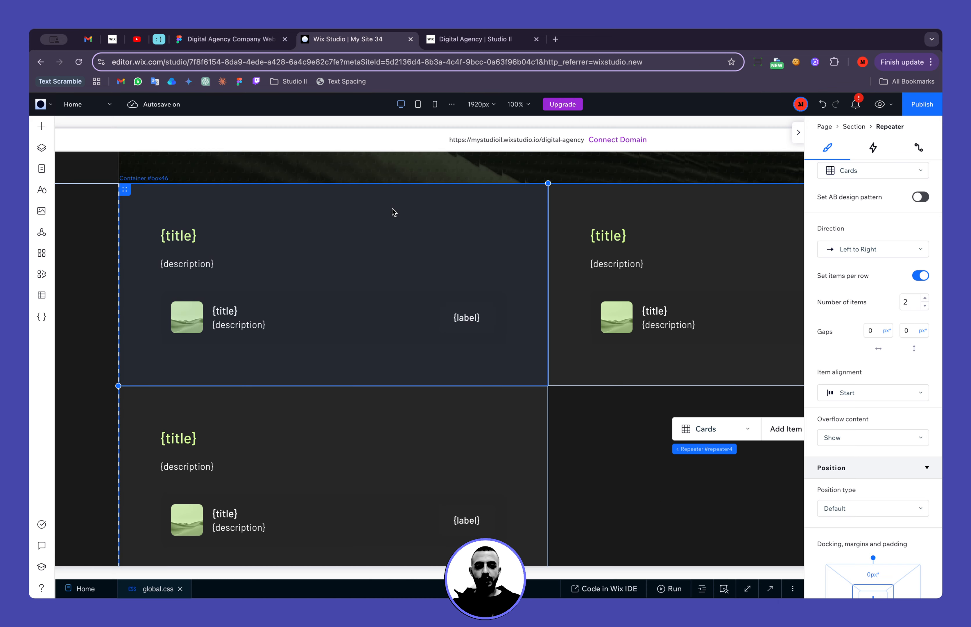
In Wix Studio, copy the Project Management container's design from all breakpoints and apply it to the testimonial container.
left_click(347, 39)
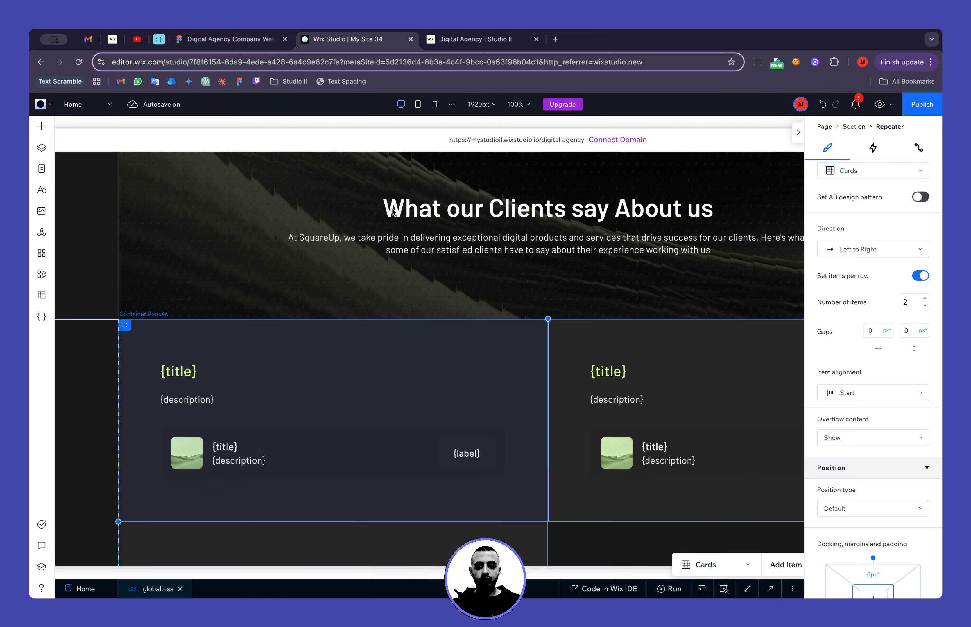
scroll(392, 212, "up", 6)
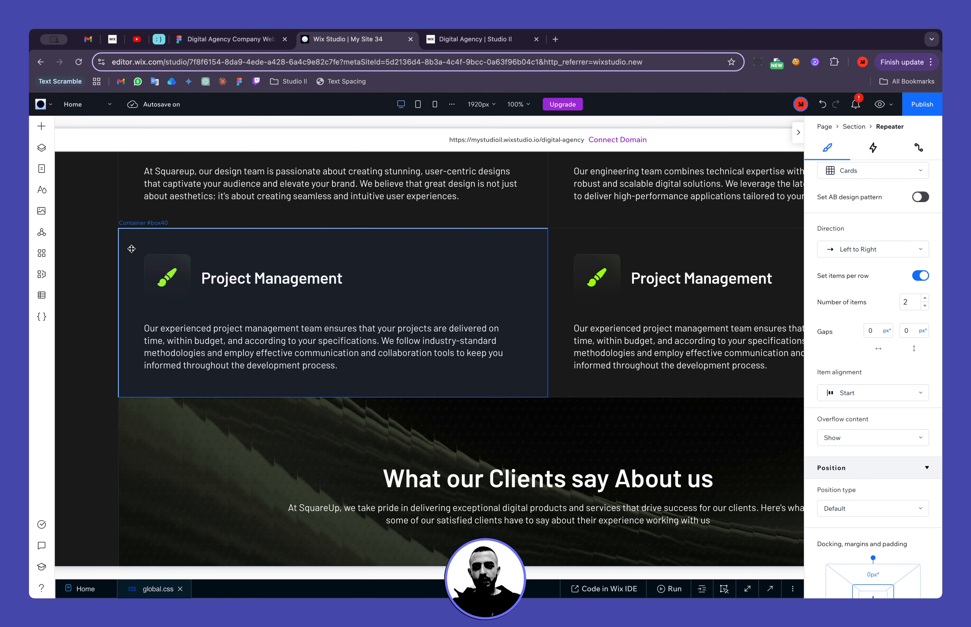
left_click(131, 249)
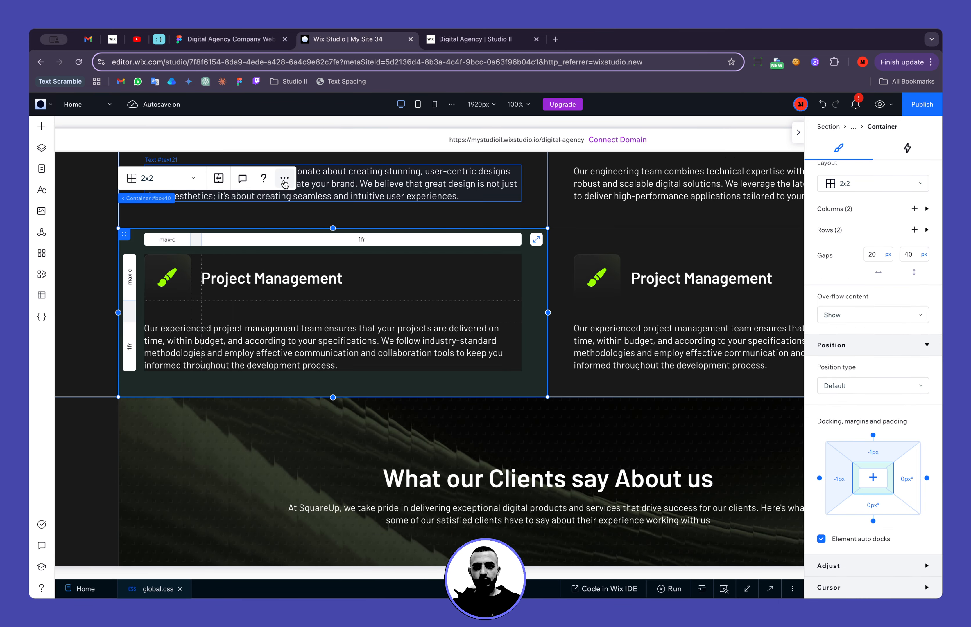
scroll(849, 245, "up", 5)
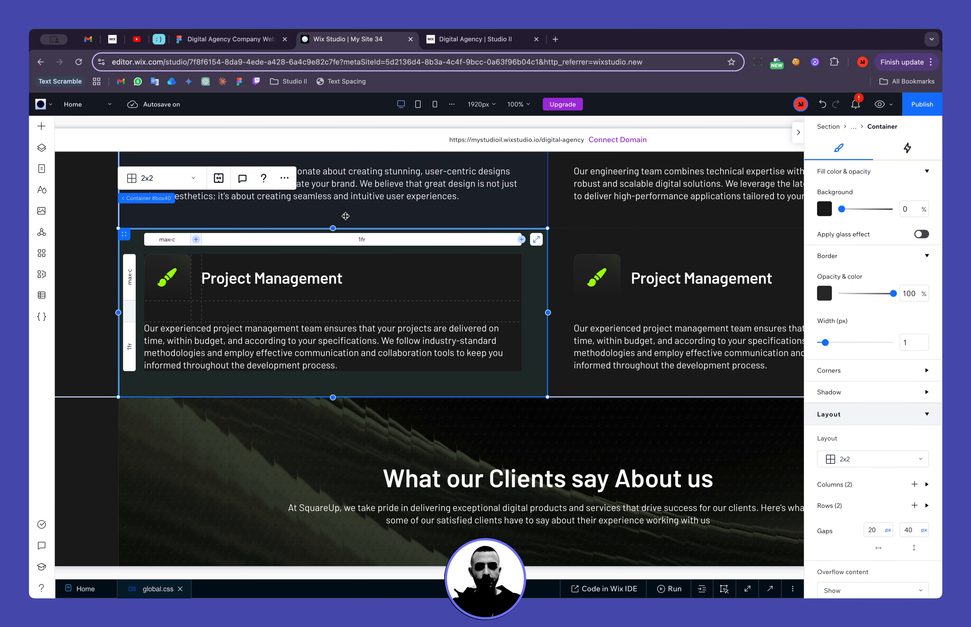
right_click(291, 180)
mouse_move(367, 187)
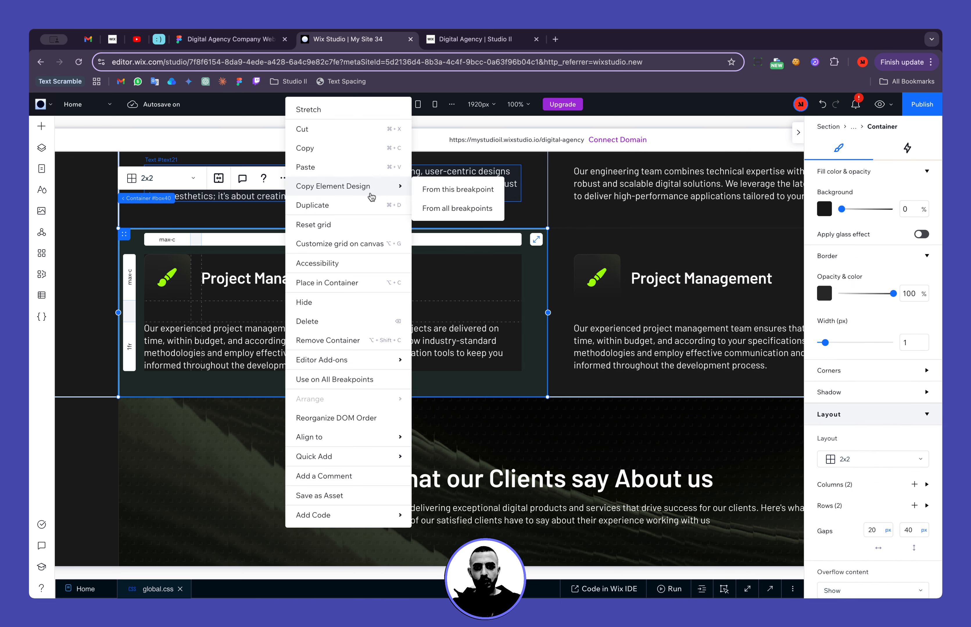
left_click(468, 208)
scroll(467, 208, "down", 7)
scroll(449, 317, "down", 4)
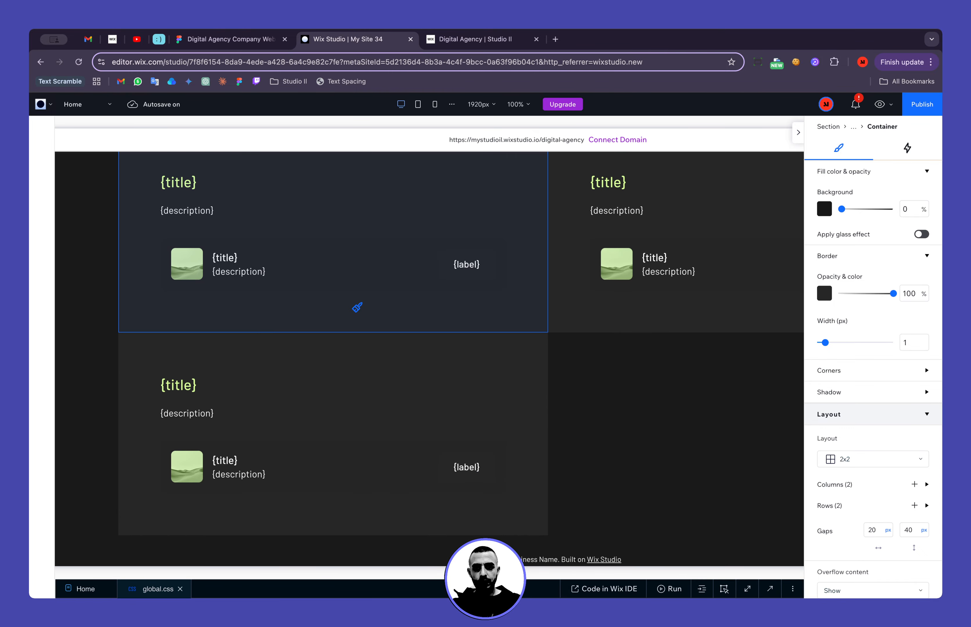
left_click(357, 313)
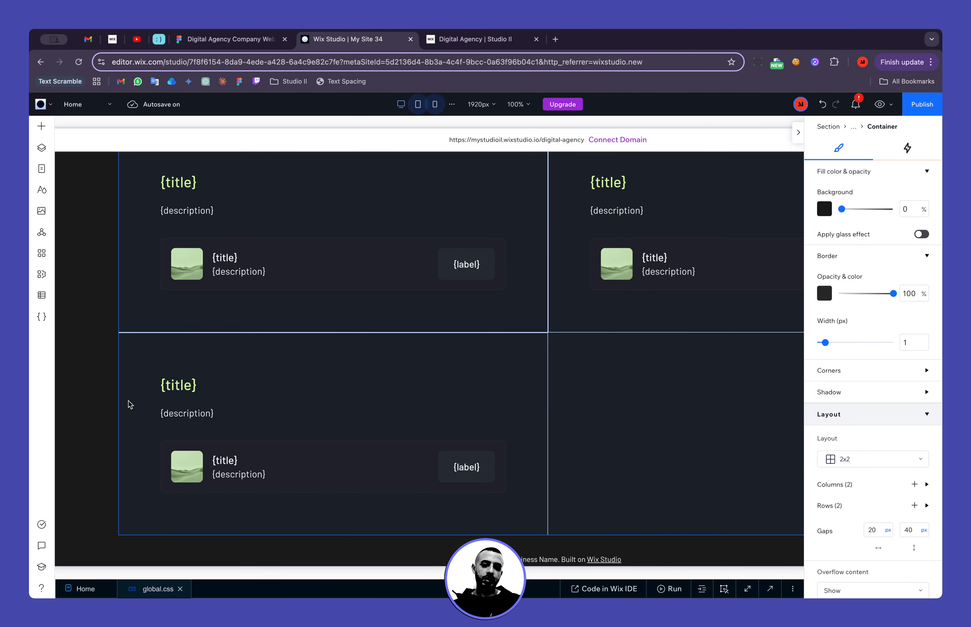
scroll(84, 320, "up", 5)
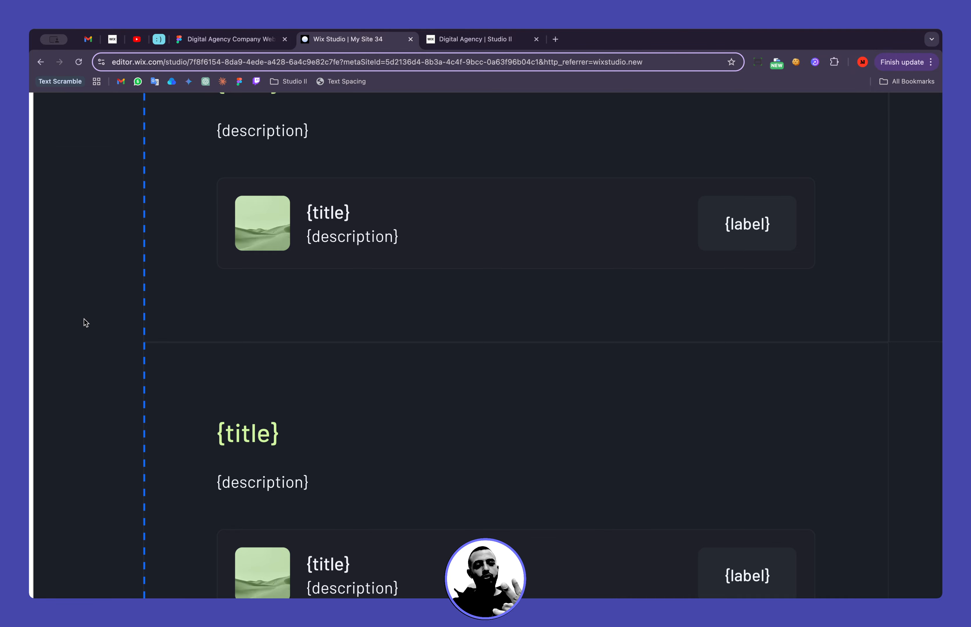
scroll(84, 321, "down", 5)
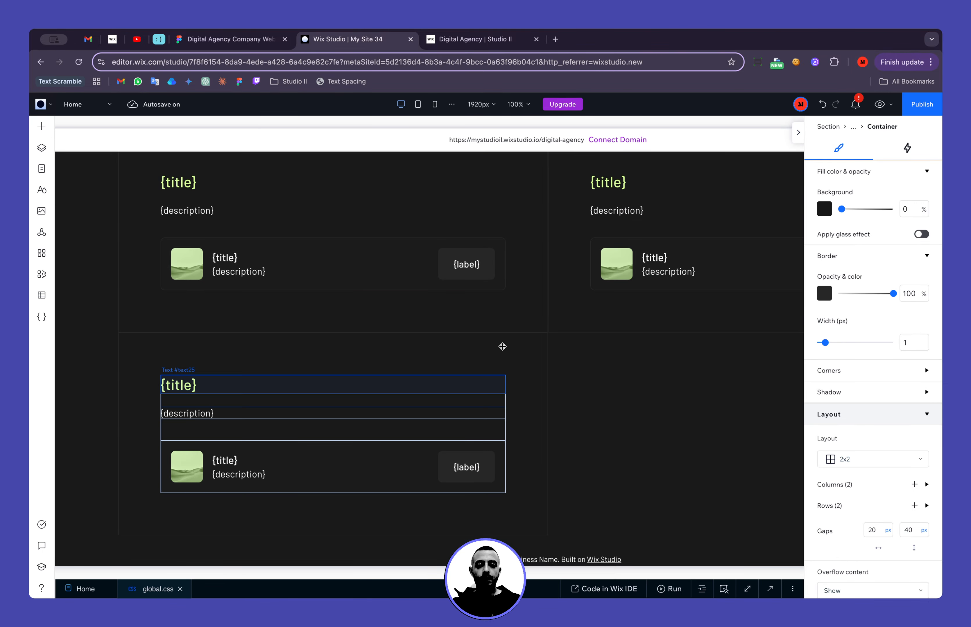
Open the testimonial container's left margin for editing.
left_click(570, 352)
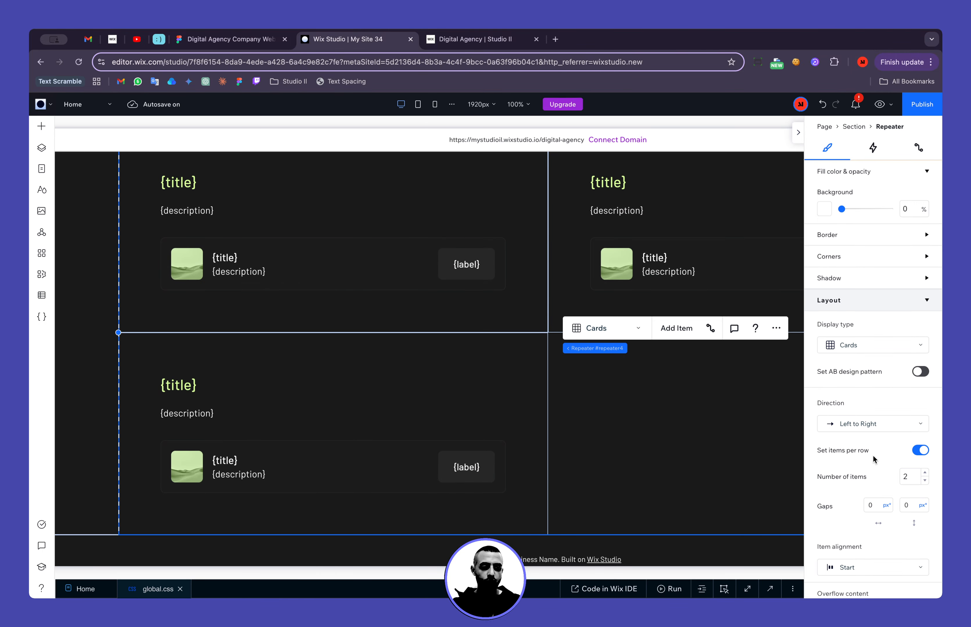
scroll(835, 286, "up", 5)
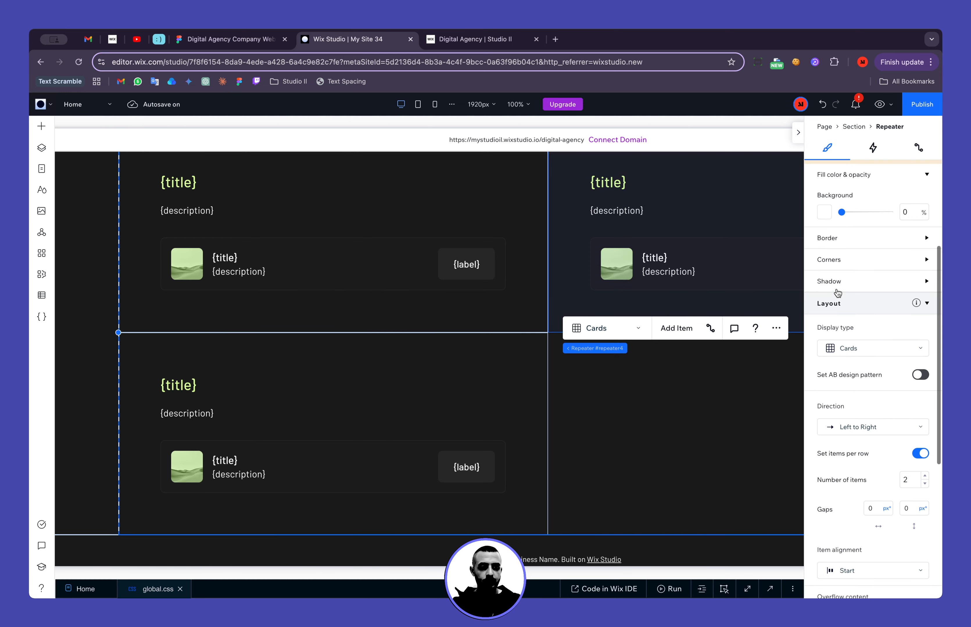
left_click(522, 313)
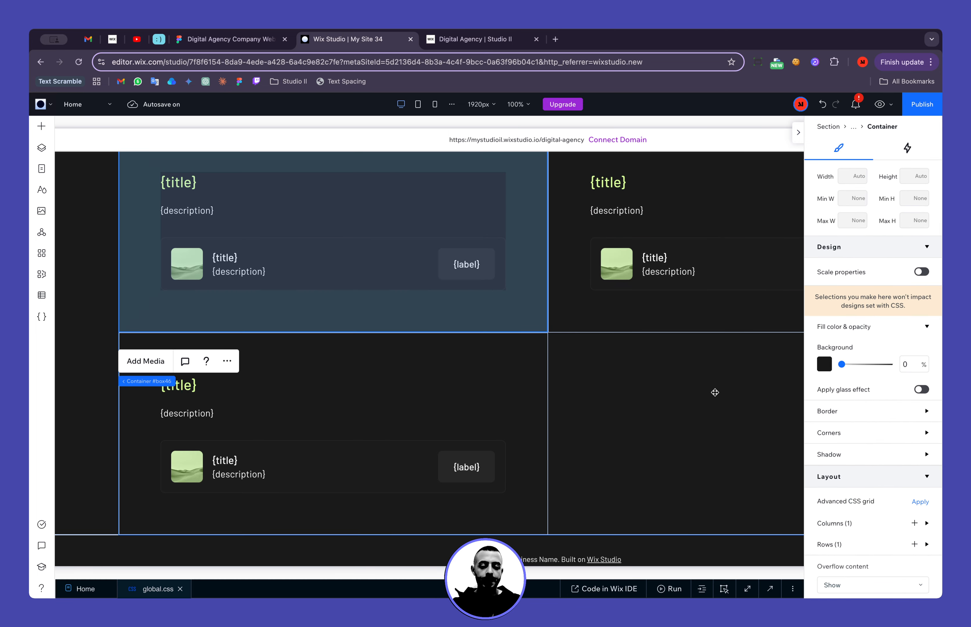
scroll(835, 426, "down", 5)
left_click(839, 483)
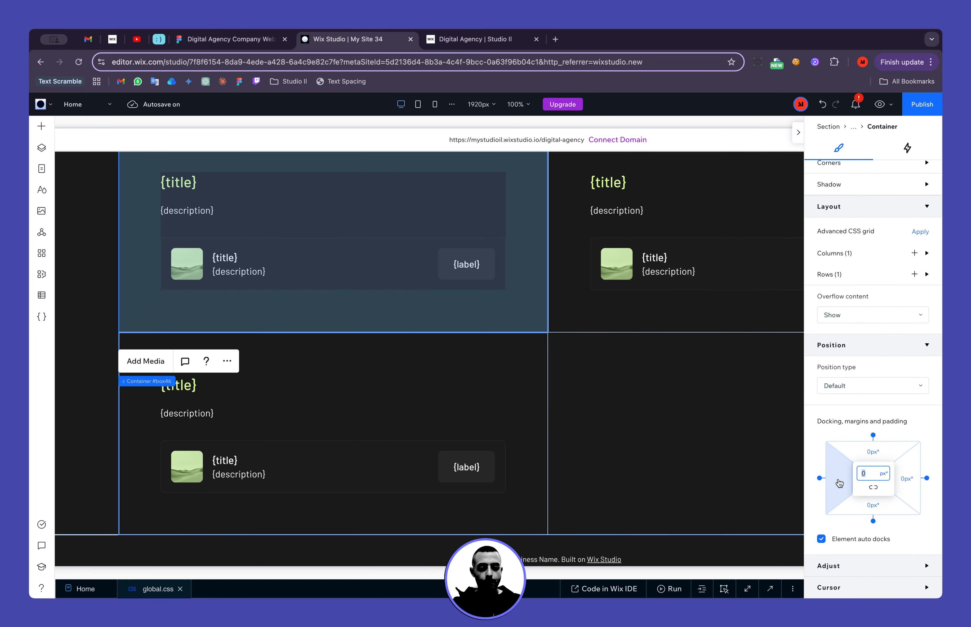
Set the repeater card container's left and bottom margins to -1px.
type("-1px")
key("Return")
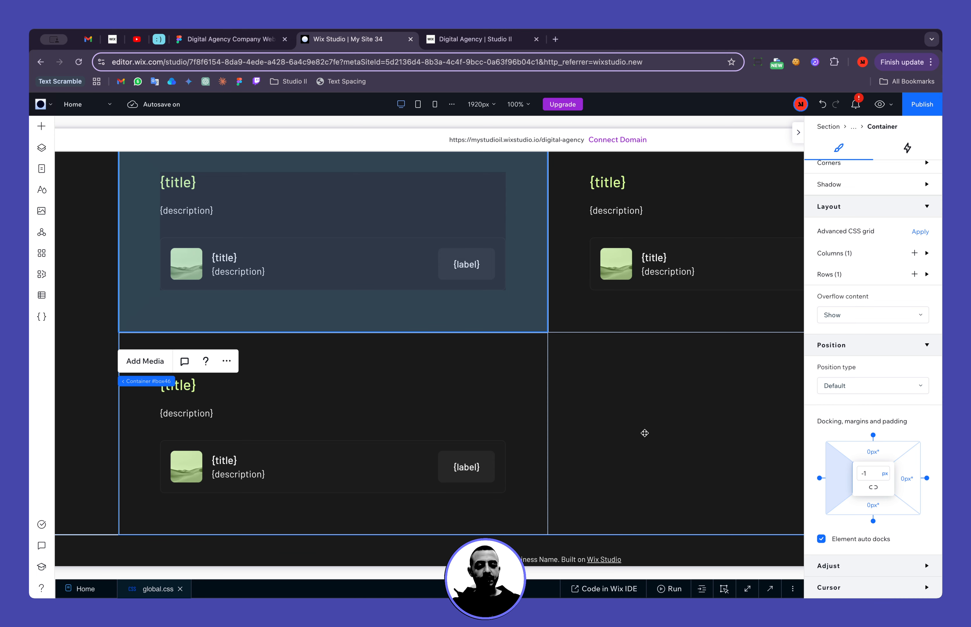
left_click(872, 512)
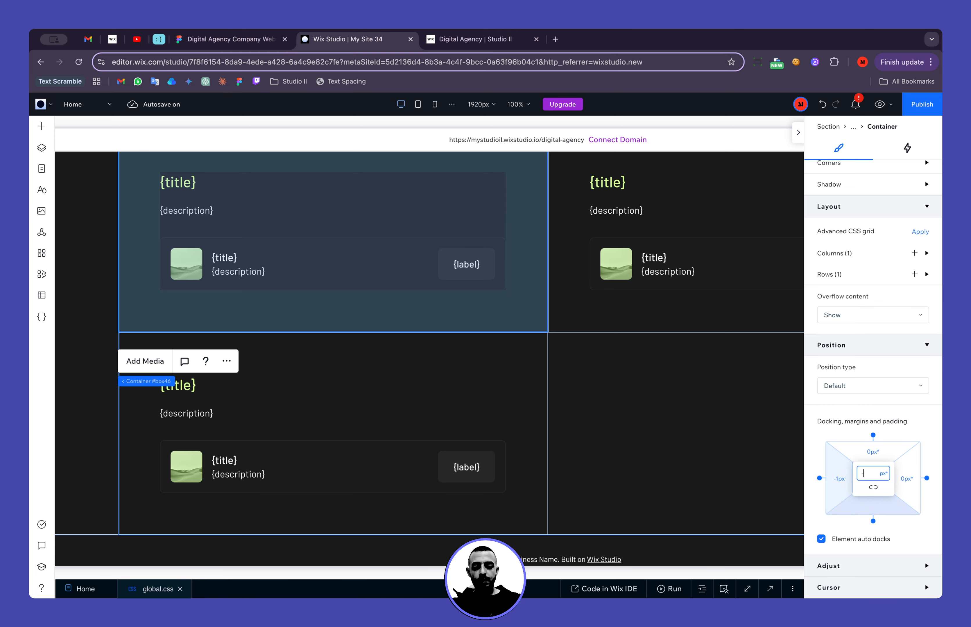
key("Return")
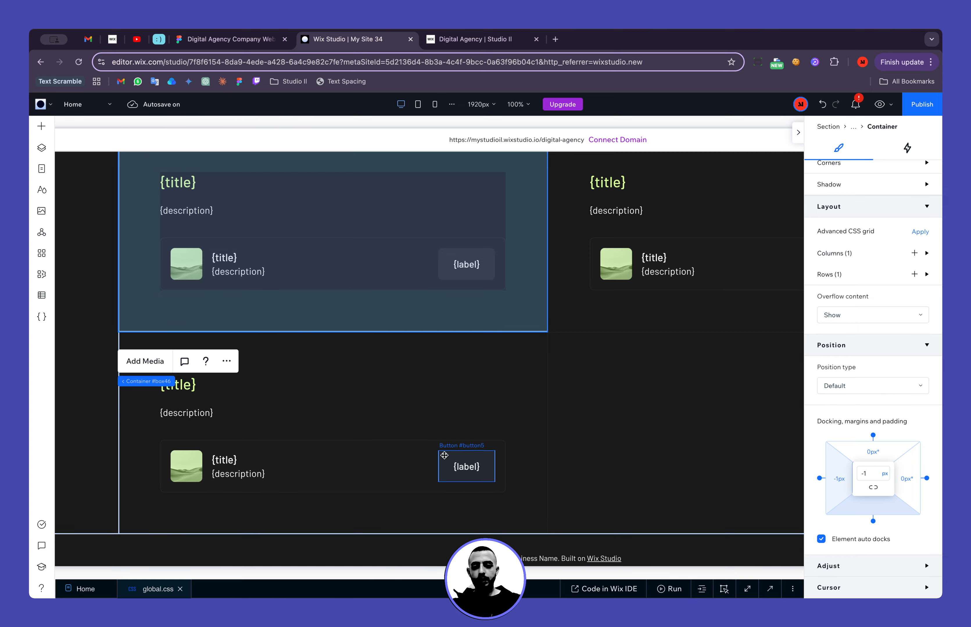
Add a blank section above the footer and inspect the repeater's overlapping card borders up close.
left_click(530, 541)
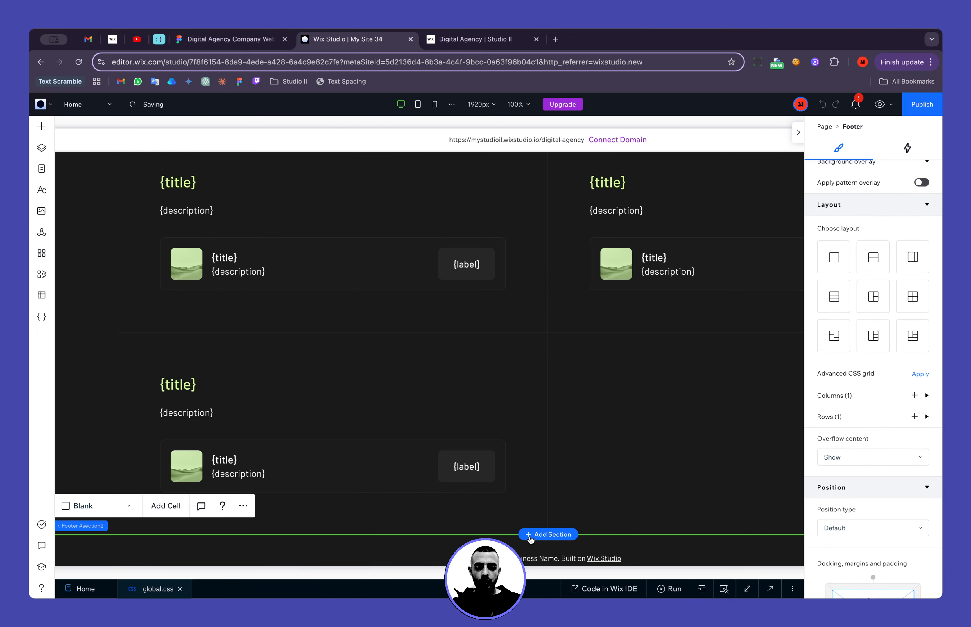
left_click(541, 535)
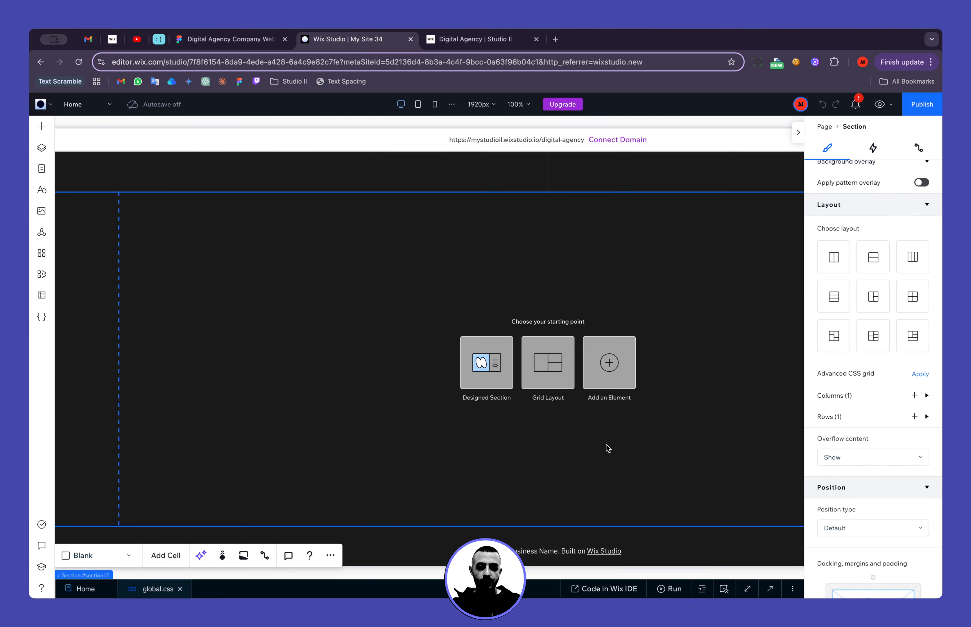
scroll(639, 433, "up", 5)
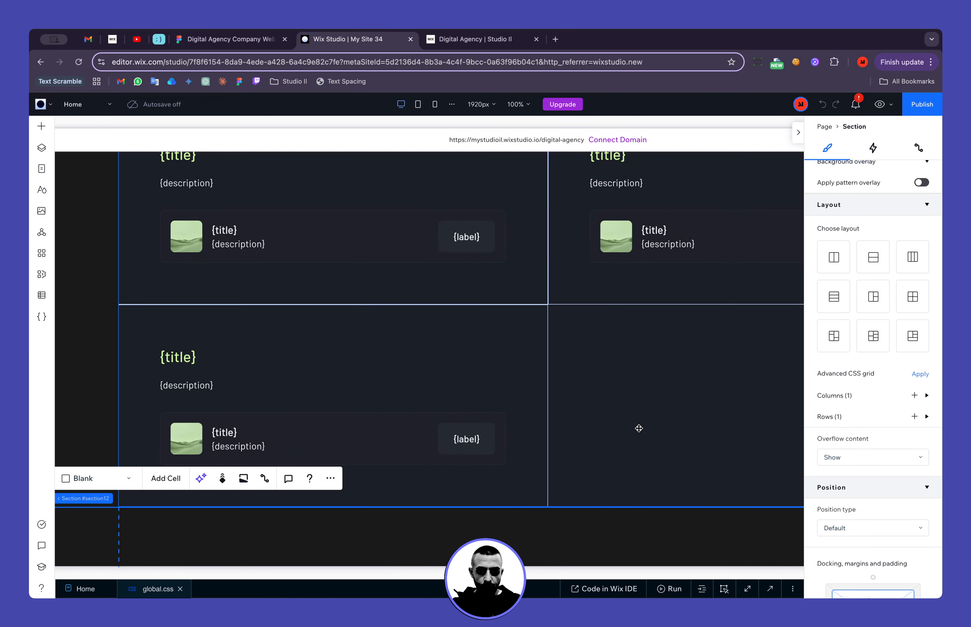
scroll(638, 429, "up", 10, "ctrl")
scroll(637, 446, "down", 5)
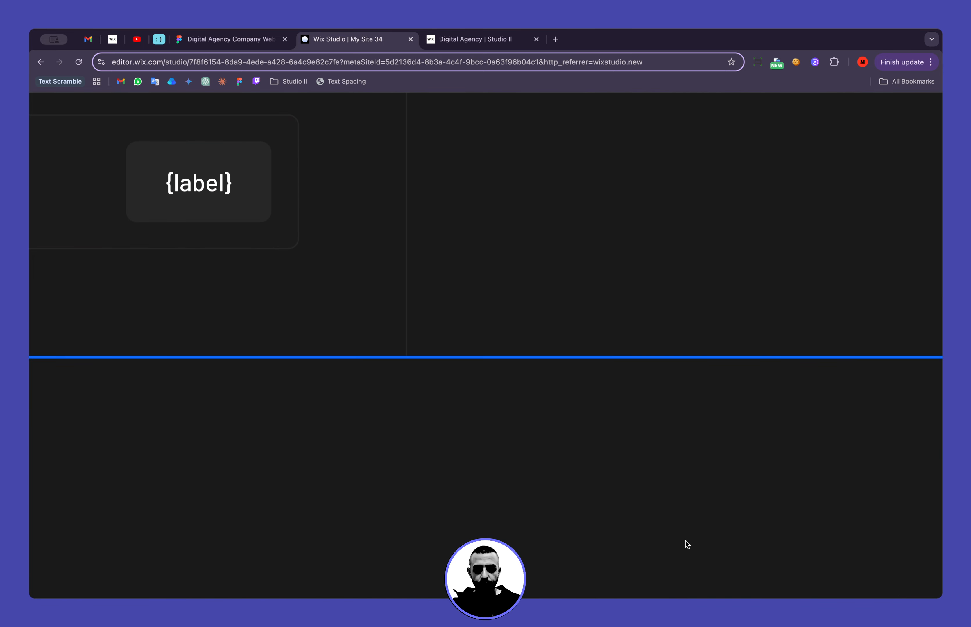
scroll(685, 541, "up", 6)
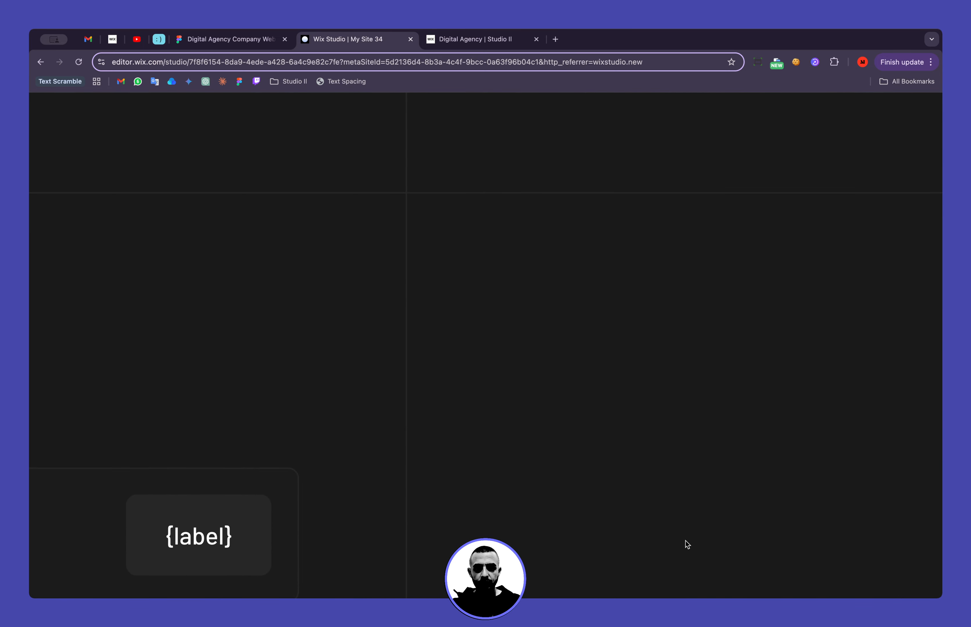
scroll(686, 541, "down", 10, "ctrl")
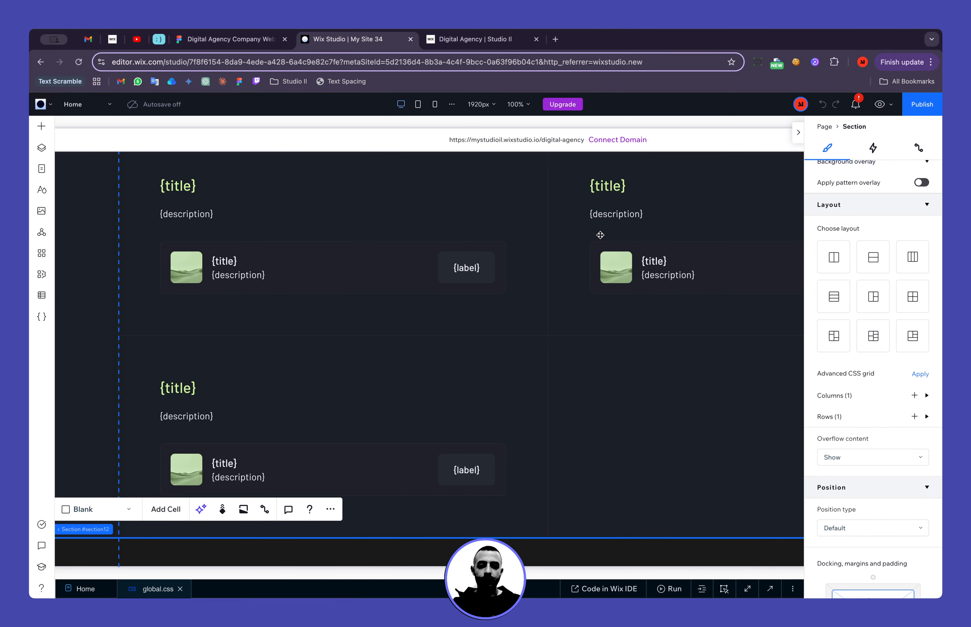
Add a fourth item to the testimonial cards repeater.
left_click(799, 132)
scroll(763, 268, "up", 2)
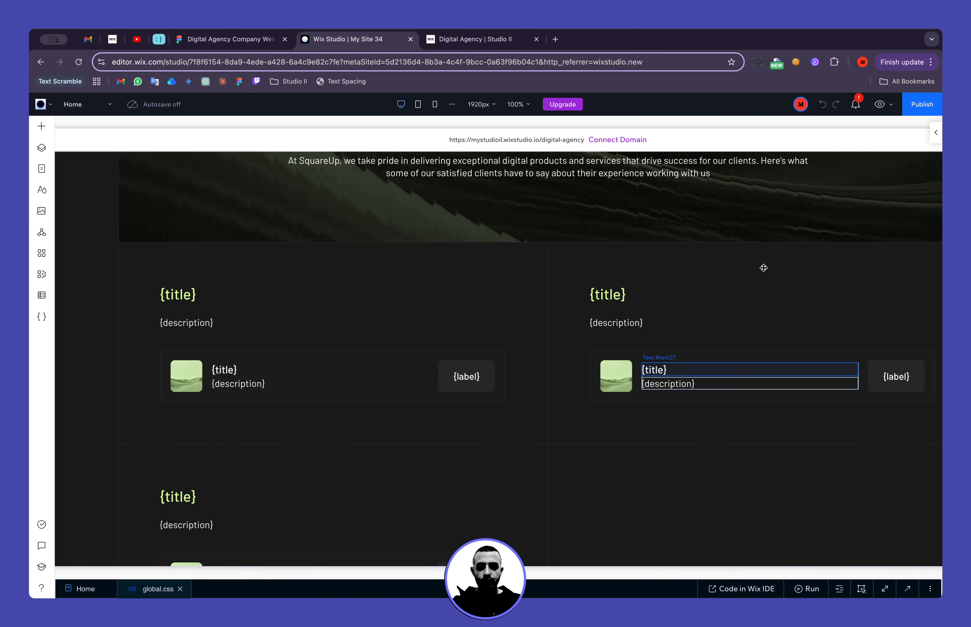
scroll(725, 295, "down", 1)
left_click(596, 411)
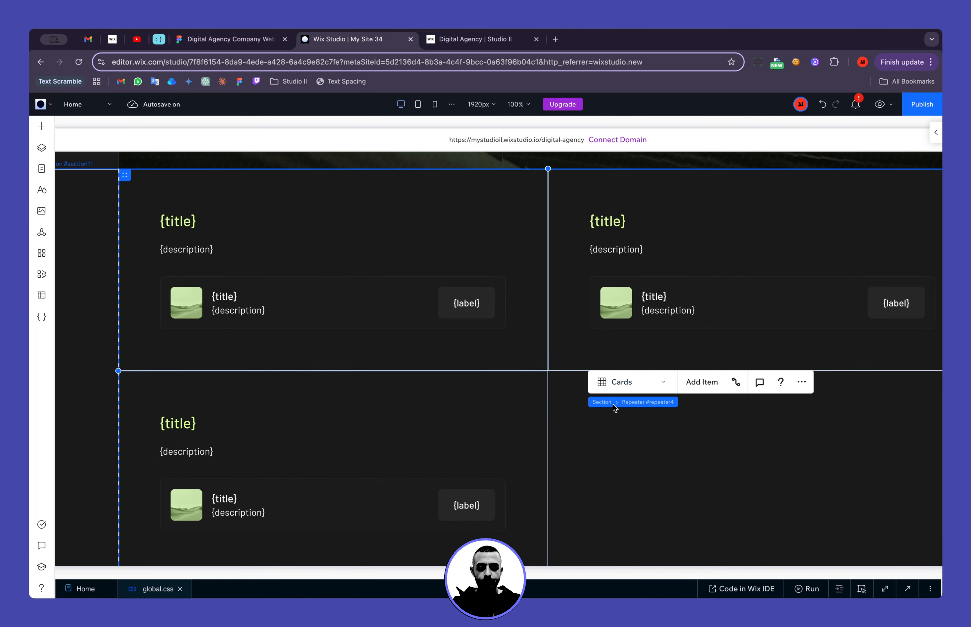
left_click(701, 382)
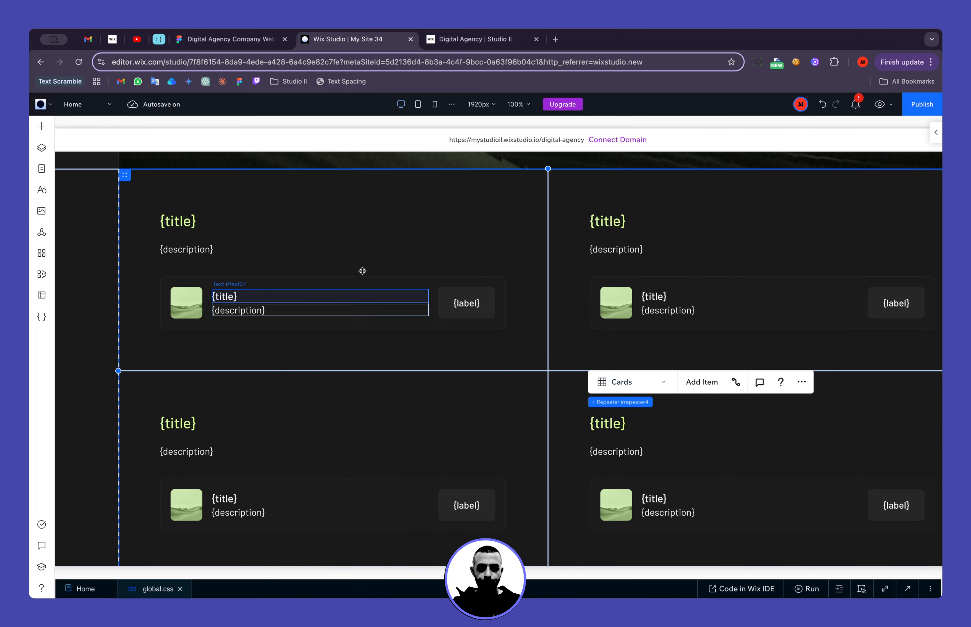
Copy the heading "SquareUp has been Instrumental in Transforming our Online Presence." from the Figma design into the first card's title in Wix Studio.
left_click(232, 39)
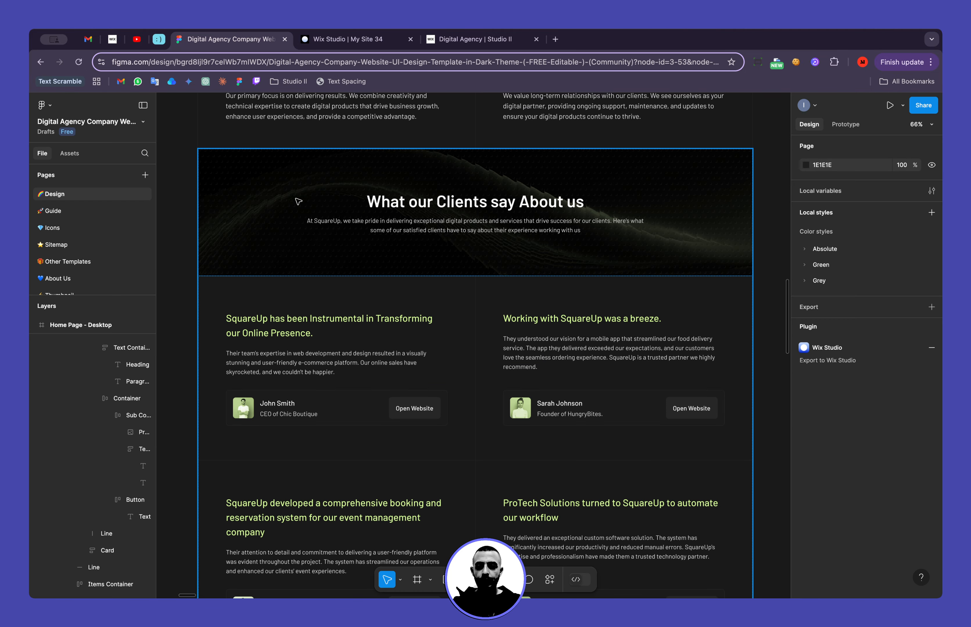
double_click(276, 318)
double_click(277, 317)
key("ctrl+c")
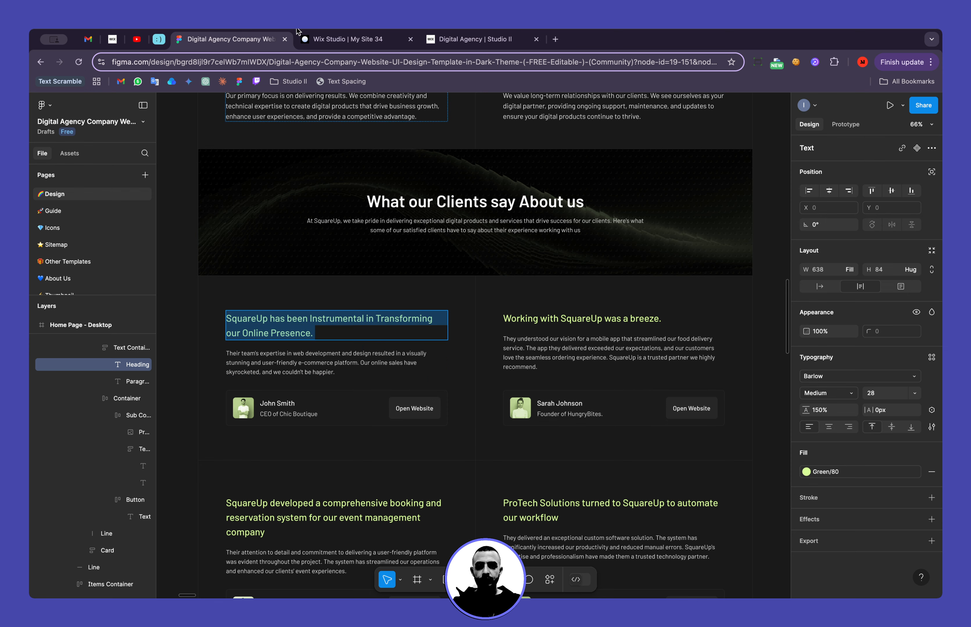
left_click(312, 36)
left_click(183, 220)
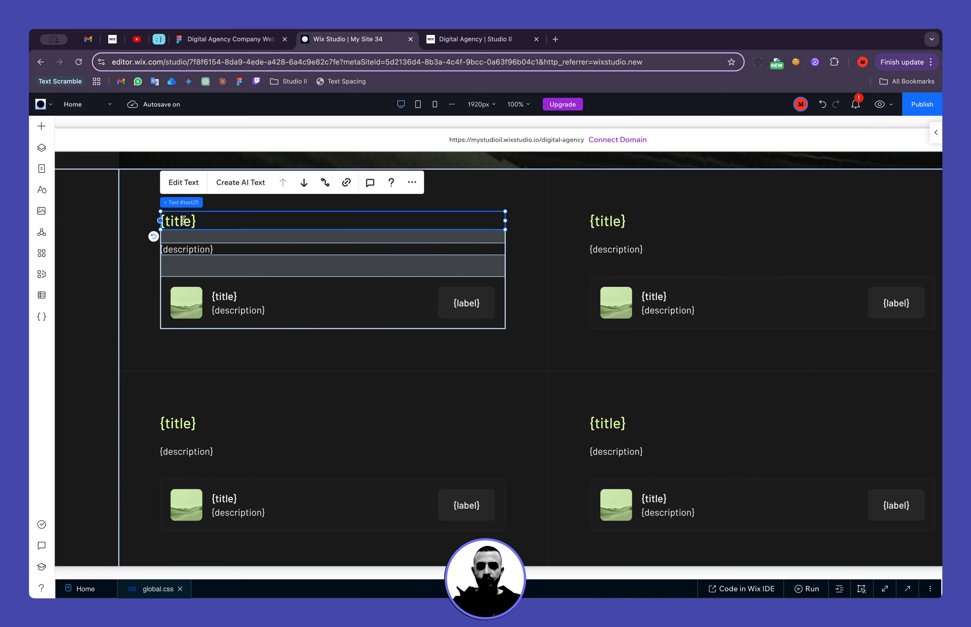
double_click(183, 221)
key("ctrl+v")
Copy the first testimonial's paragraph from the Figma design into the first card's description in Wix Studio.
left_click(236, 40)
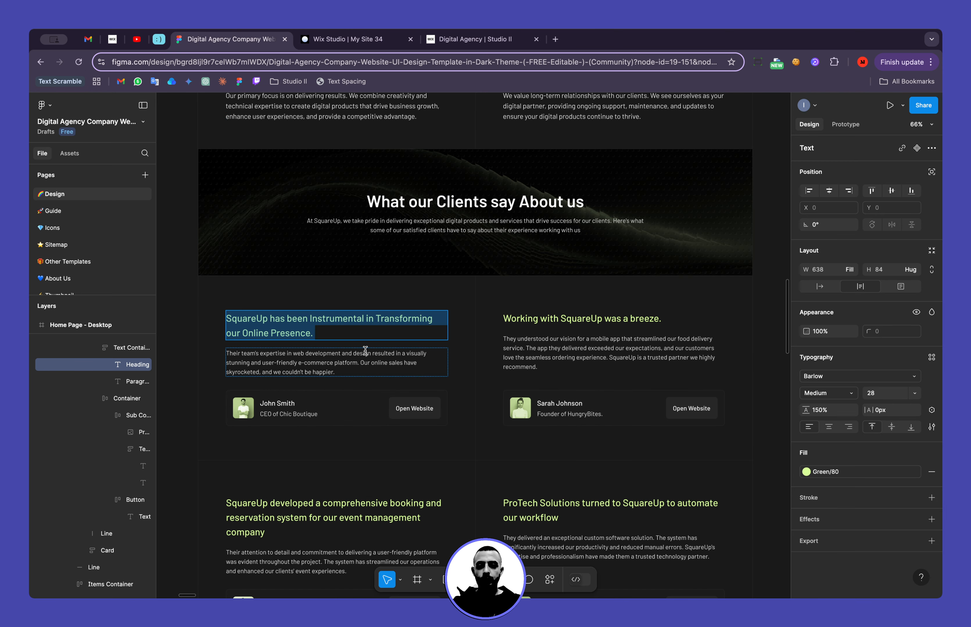
left_click(327, 363)
double_click(326, 364)
key("ctrl+c")
left_click(314, 40)
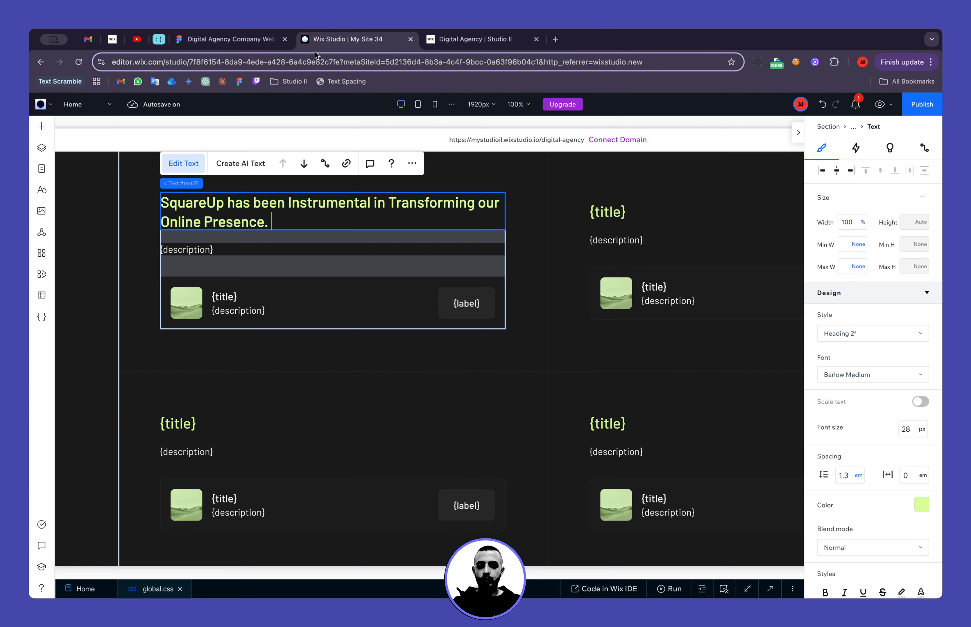
double_click(202, 251)
key("ctrl+v")
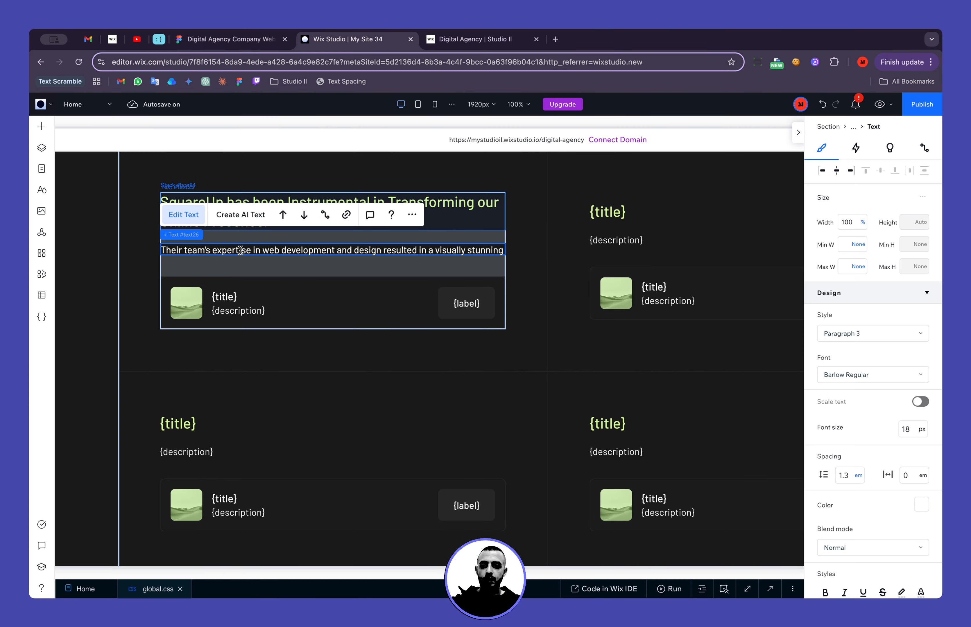
Copy the heading "Working with SquareUp was a breeze." from the Figma design into the second card's title in Wix Studio.
left_click(244, 38)
double_click(519, 318)
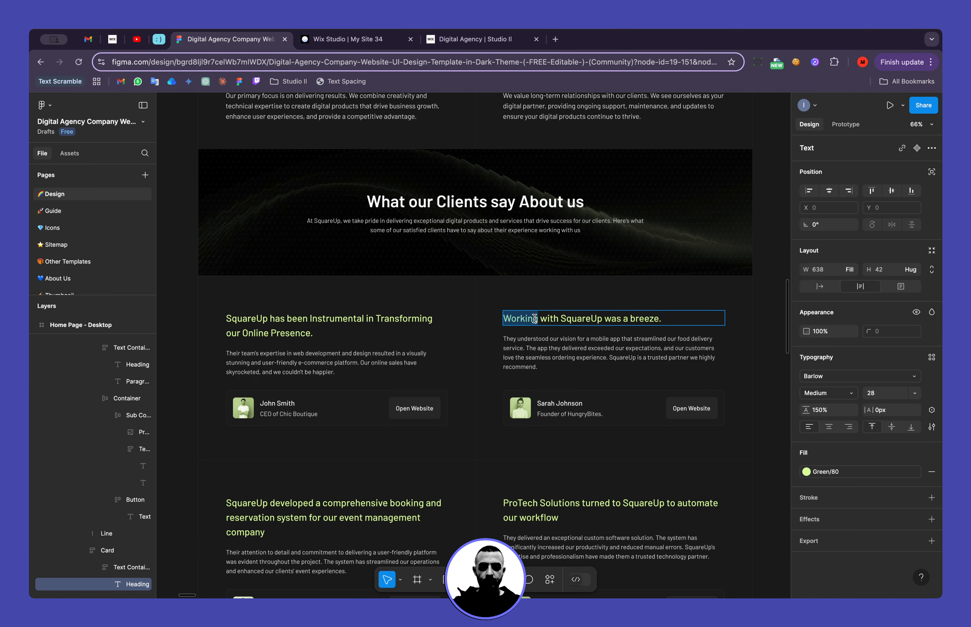
key("ctrl+a")
key("ctrl+c")
left_click(345, 32)
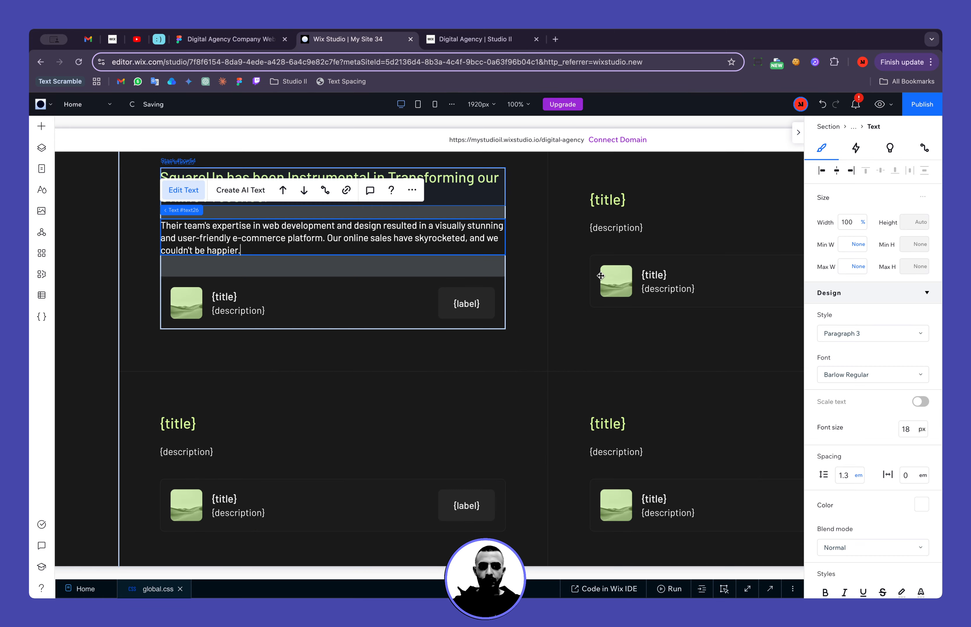
left_click(611, 205)
key("ctrl+v")
Copy the second testimonial's paragraph from the Figma design into the second card's description in Wix Studio.
left_click(245, 39)
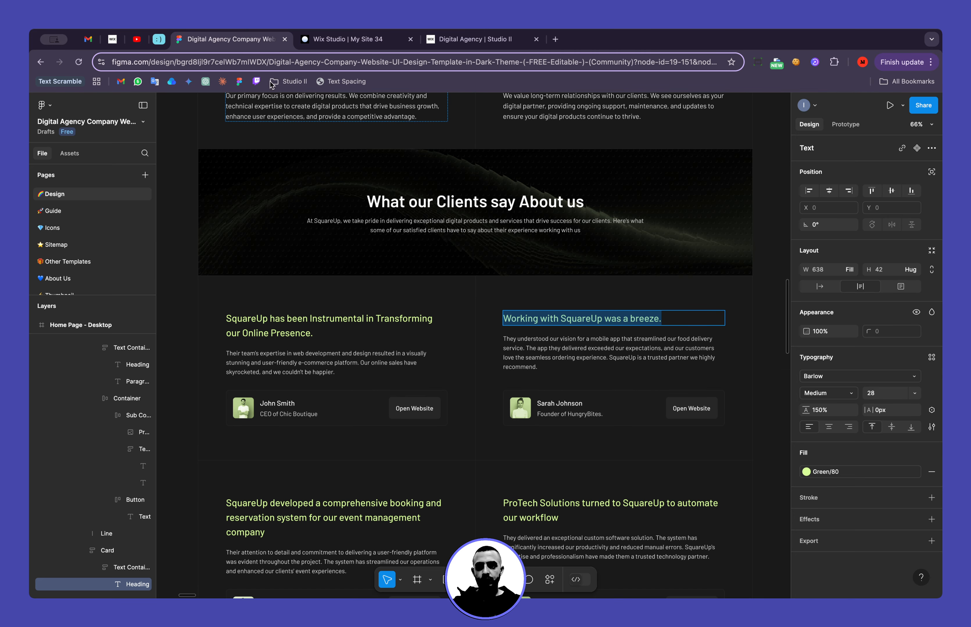
double_click(518, 344)
key("ctrl+a")
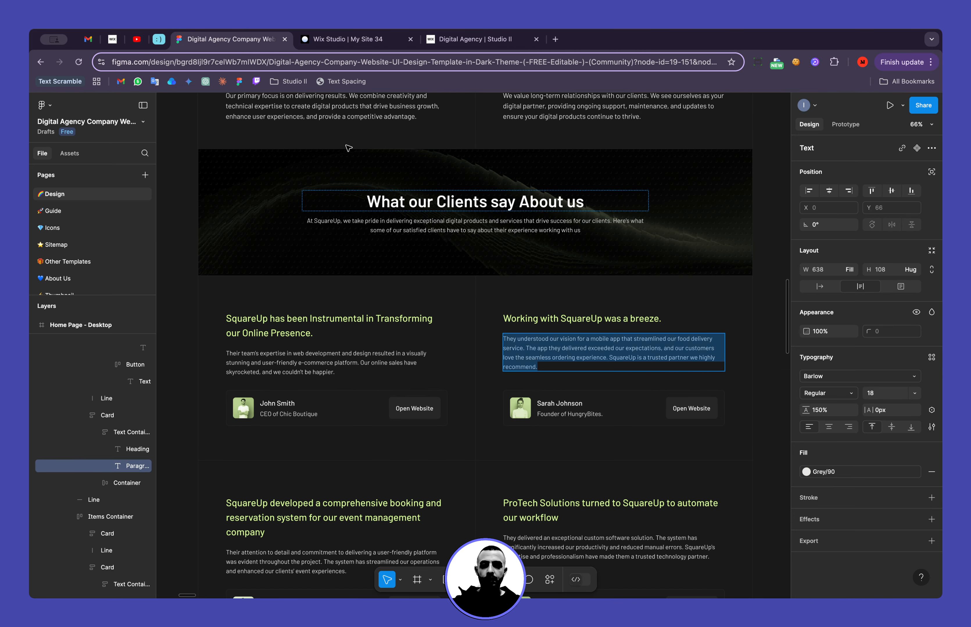
left_click(322, 38)
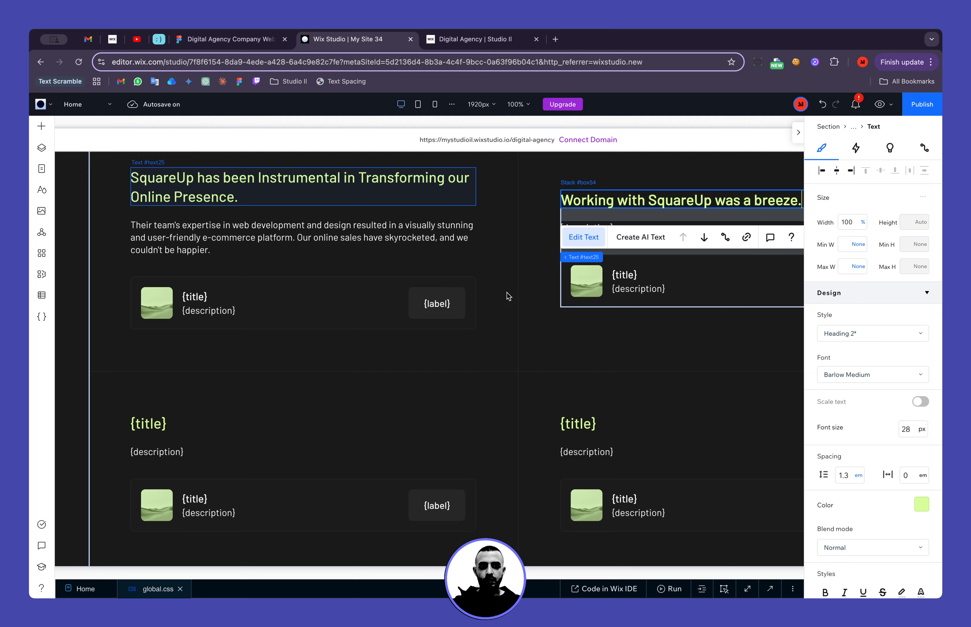
left_click(577, 338)
double_click(566, 228)
key("ctrl+v")
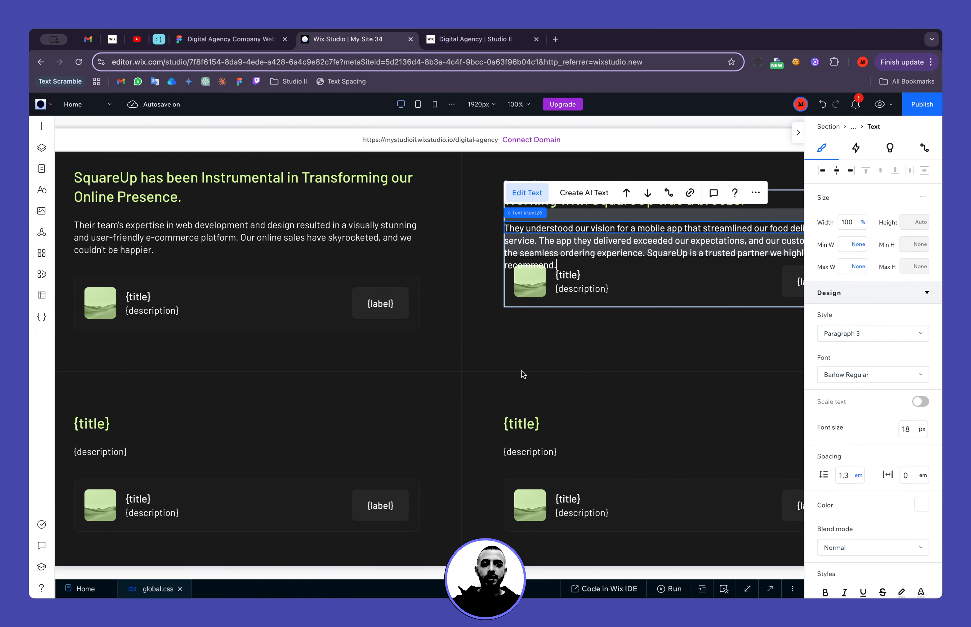
Compare the two filled testimonial cards in Wix Studio with the card layout in the Figma design.
scroll(482, 387, "down", 1)
left_click(479, 387)
scroll(479, 386, "up", 3)
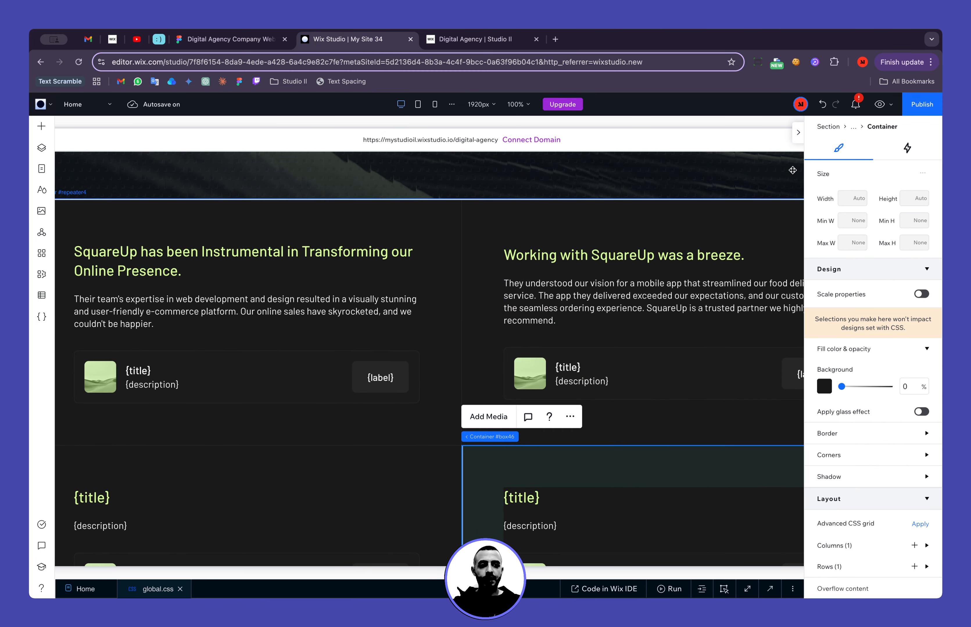
left_click(799, 134)
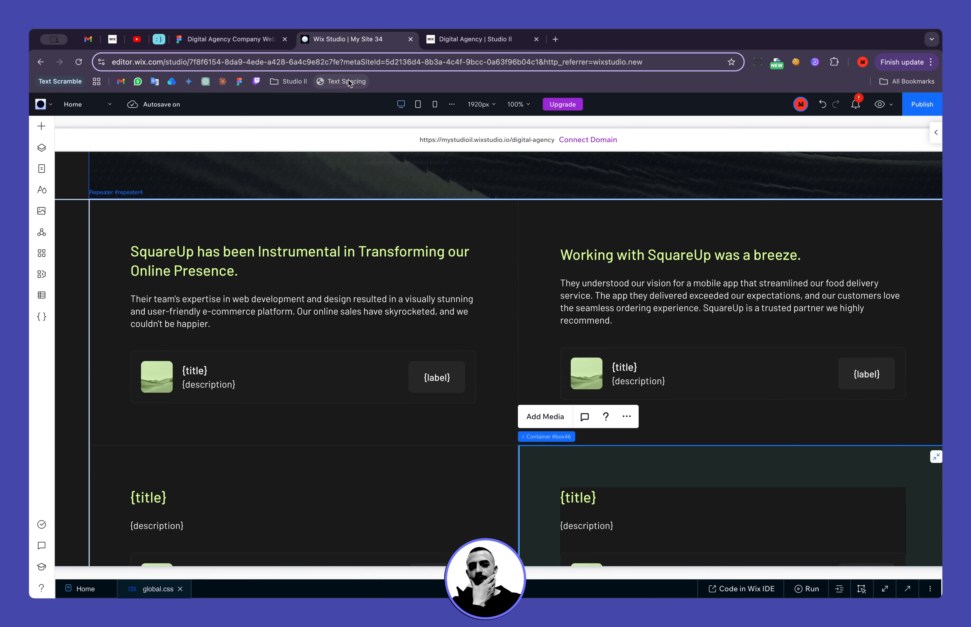
left_click(256, 39)
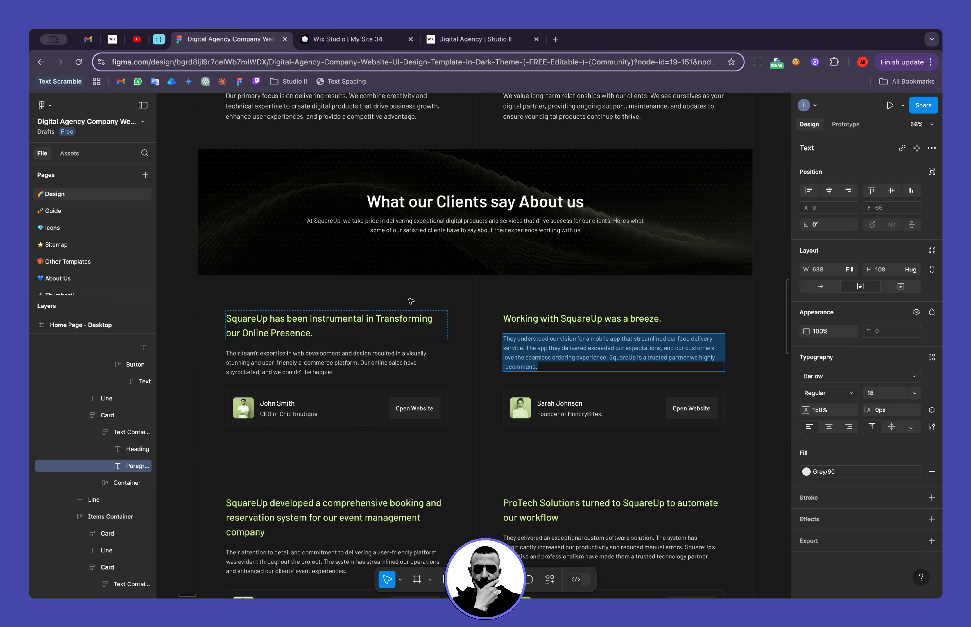
key("Escape")
left_click(647, 293)
scroll(648, 293, "down", 3)
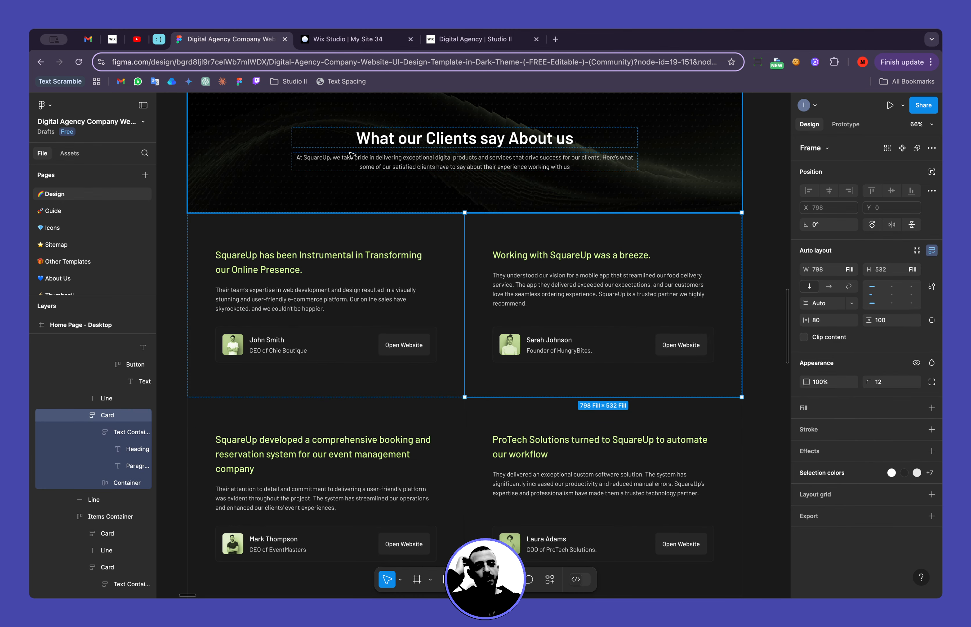
left_click(338, 39)
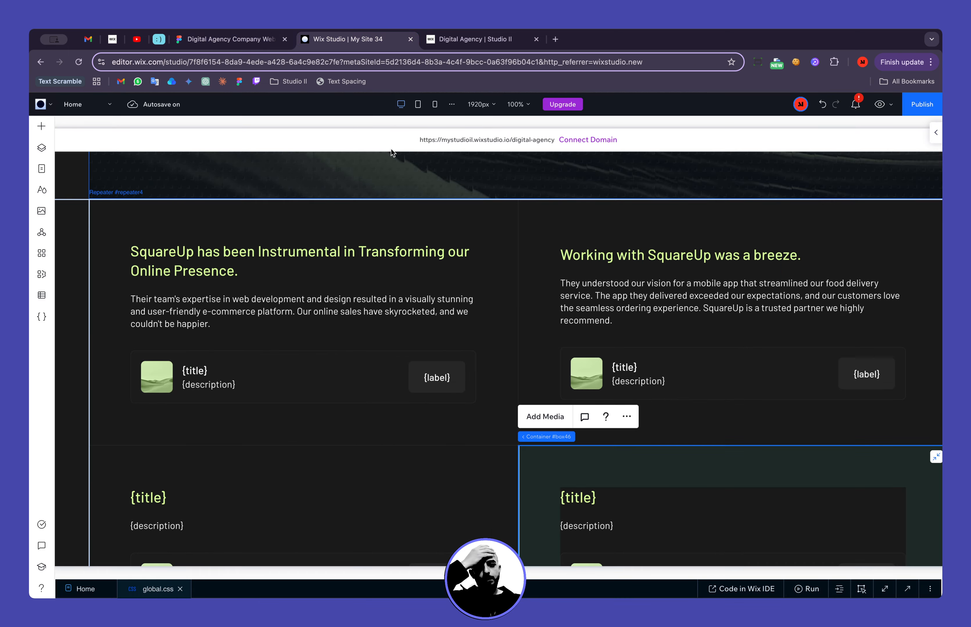
Repeat "SquareUp has been Instrumental in Transforming our Online Presence." on a new line in the first card's heading.
left_click(486, 233)
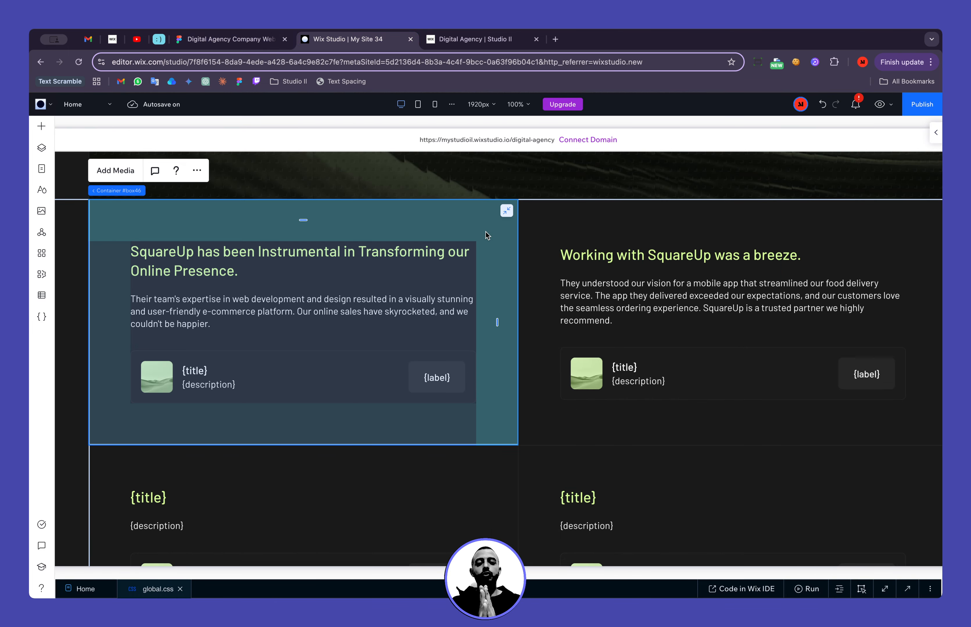
left_click(403, 270)
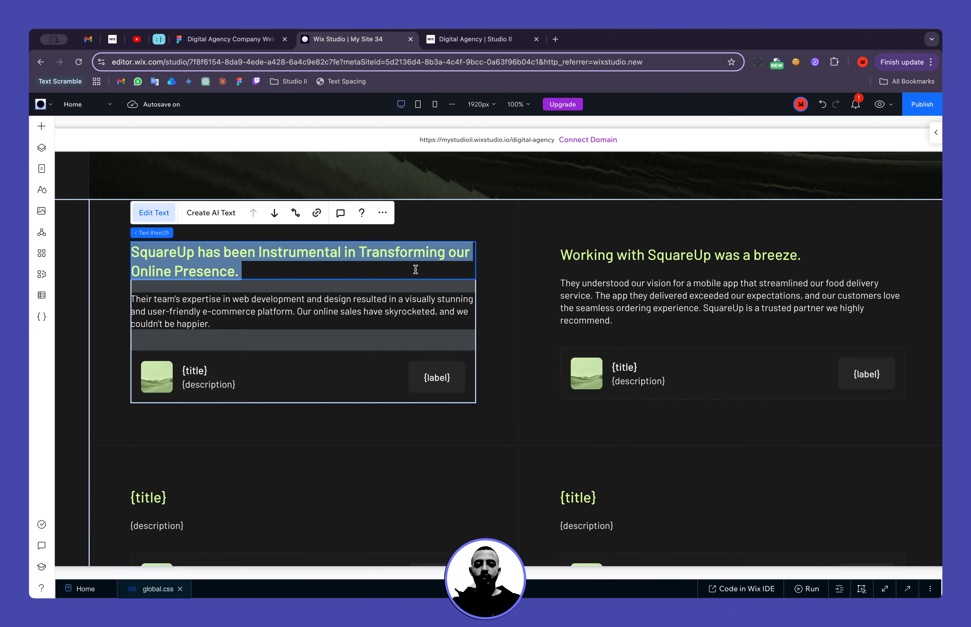
left_click(403, 269)
key("Return")
type("SquareUp has been Instrumental in Transforming our Online Presence.")
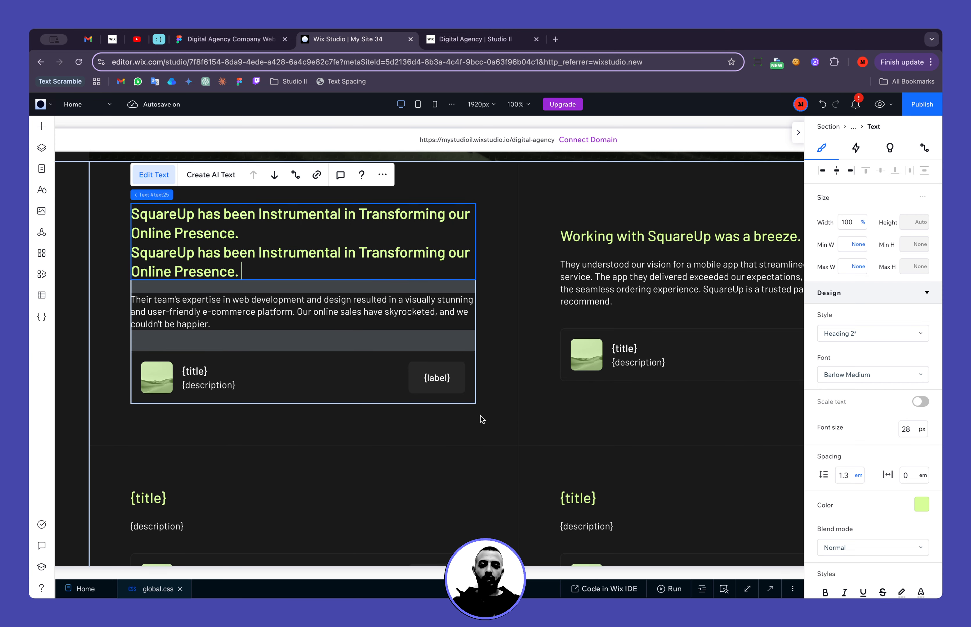
left_click(456, 505)
Align the second card's content stack to the top of its container.
scroll(456, 506, "right", 5)
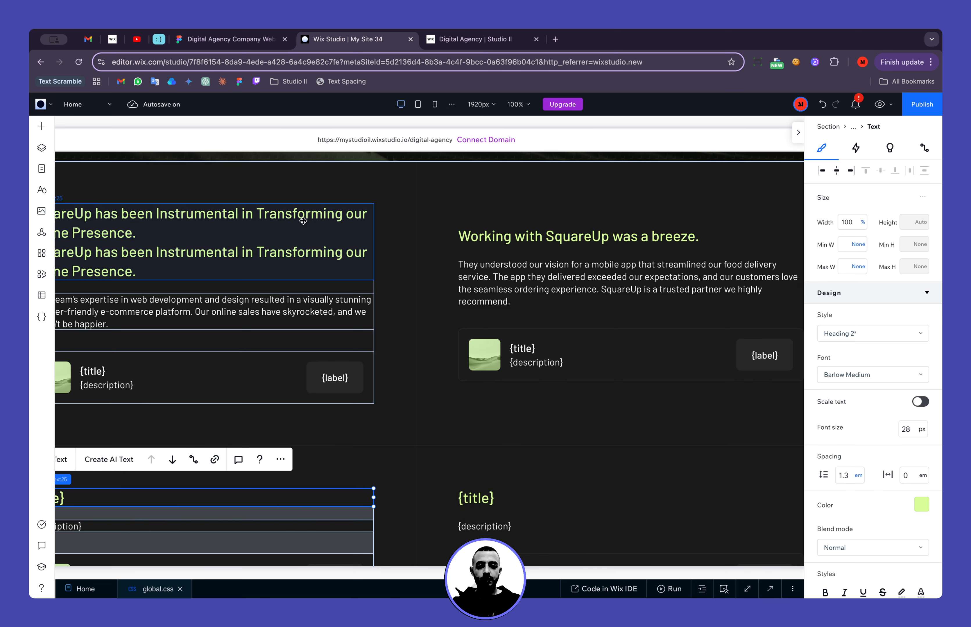
left_click(493, 253)
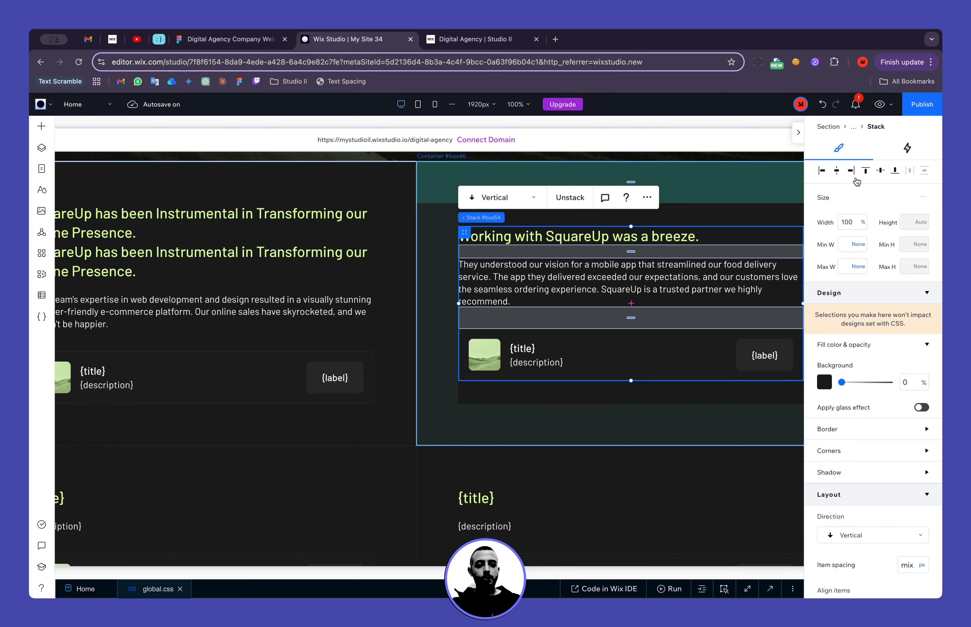
left_click(864, 172)
left_click(492, 485)
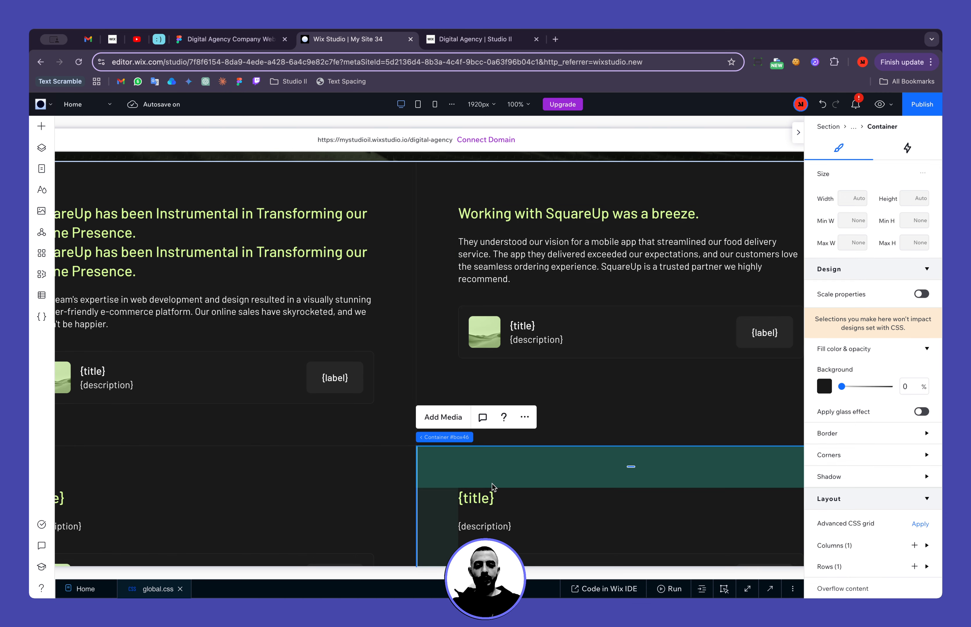
Compare the first testimonial card with the card layout in the Figma design and return to Wix Studio.
scroll(492, 485, "left", 3)
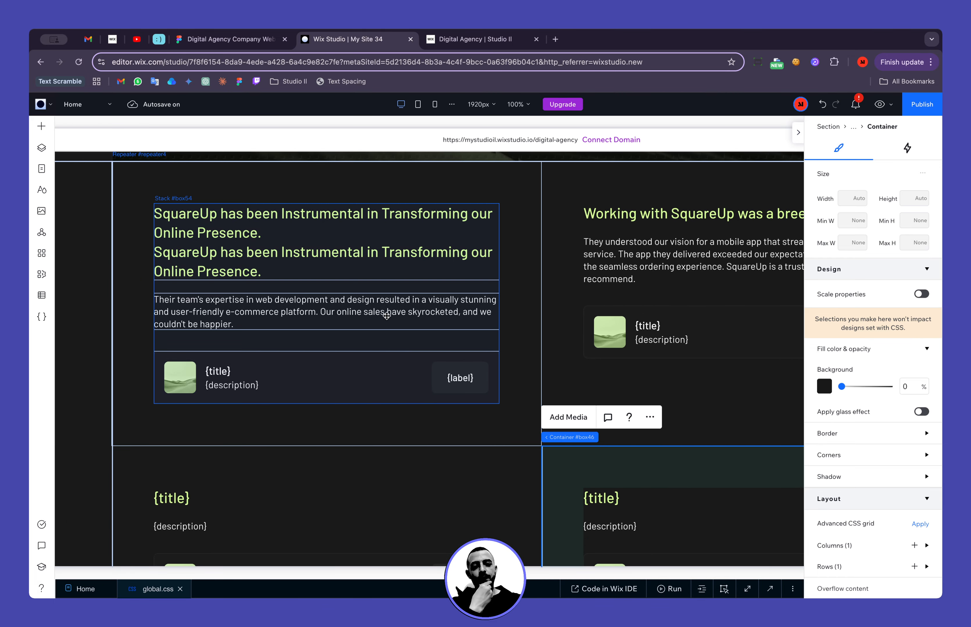
left_click(266, 39)
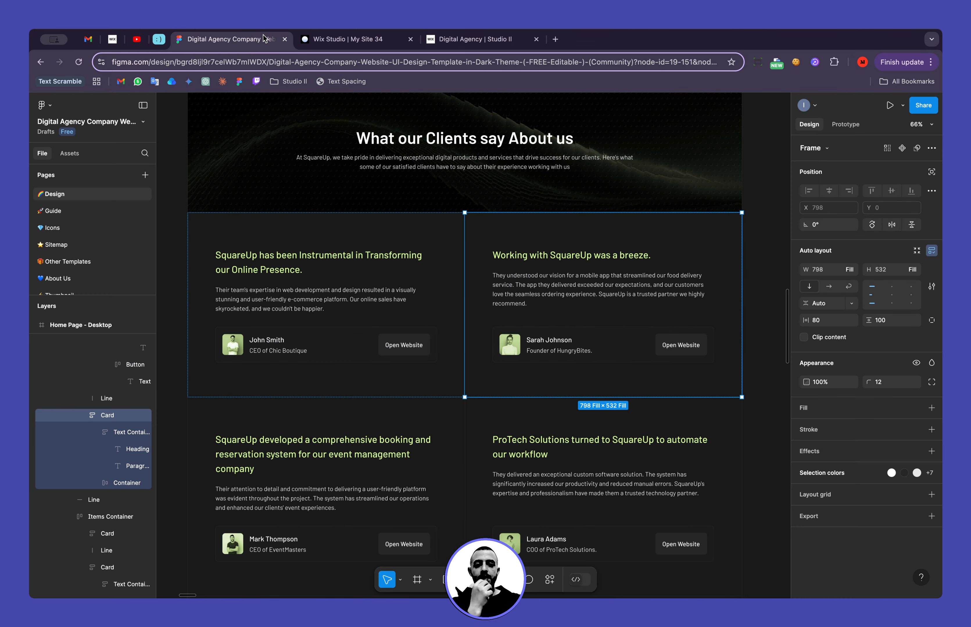
left_click(346, 38)
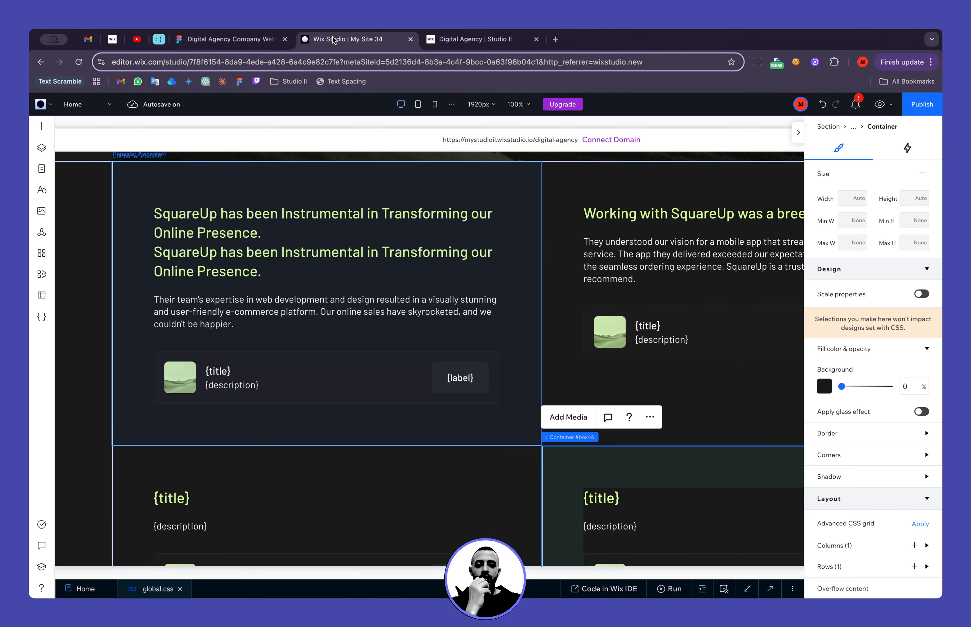
Rename the container layer inside the testimonial repeater's first item as "Content Wrapper".
left_click(446, 342)
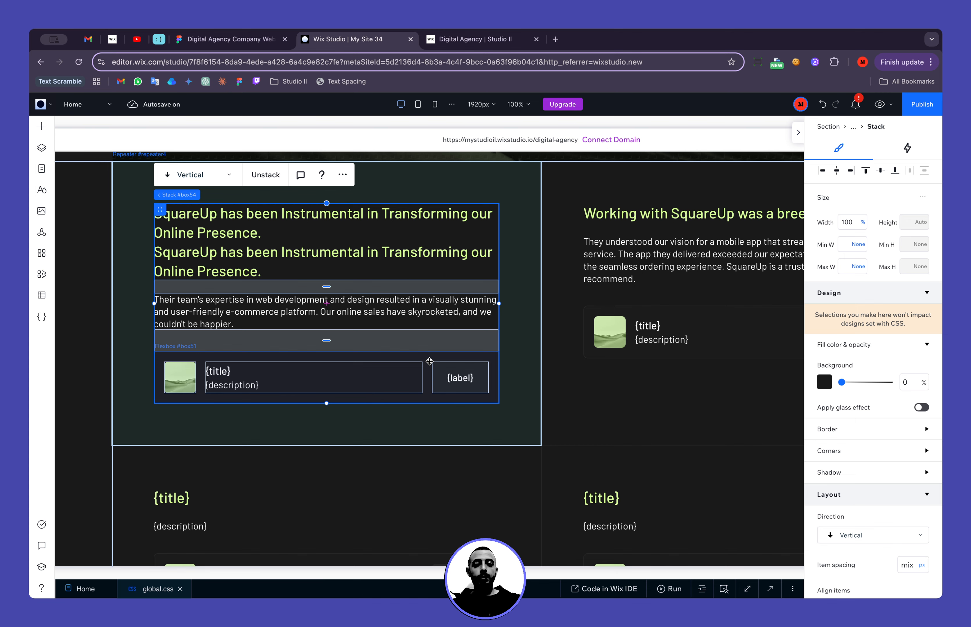
left_click(519, 337)
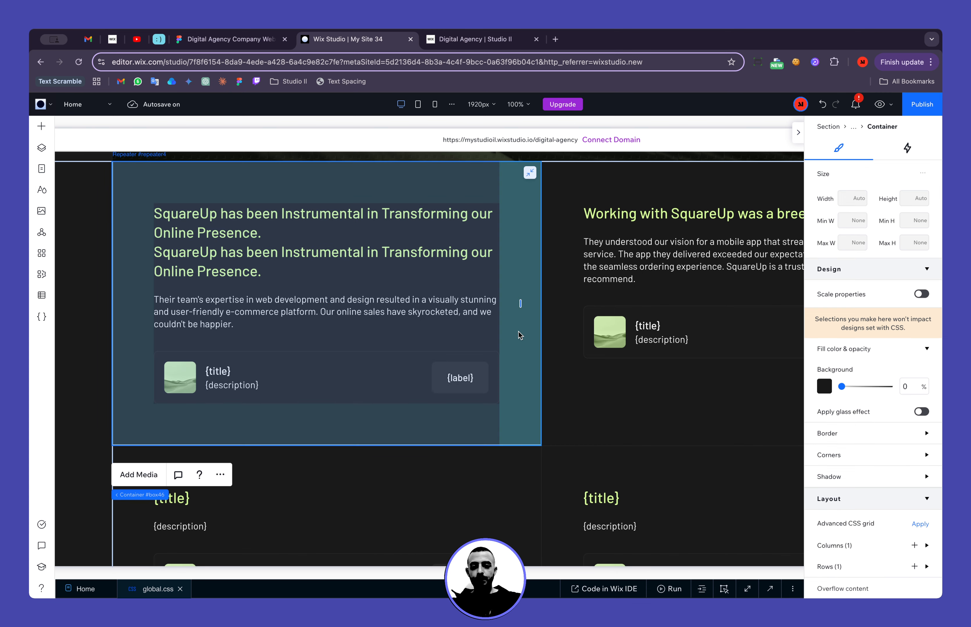
left_click(42, 149)
scroll(135, 503, "down", 5)
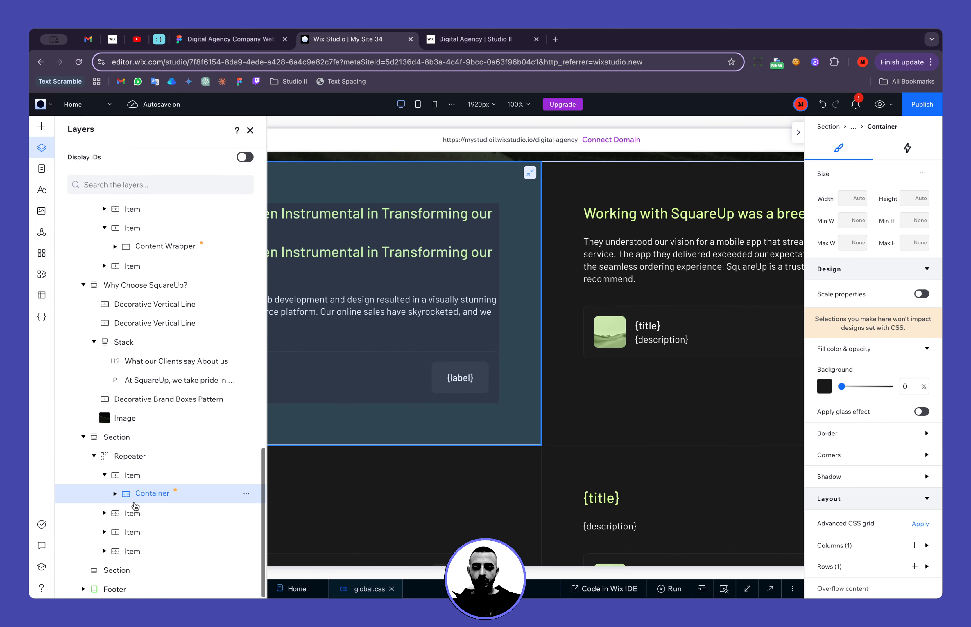
double_click(143, 493)
type("Content Wra")
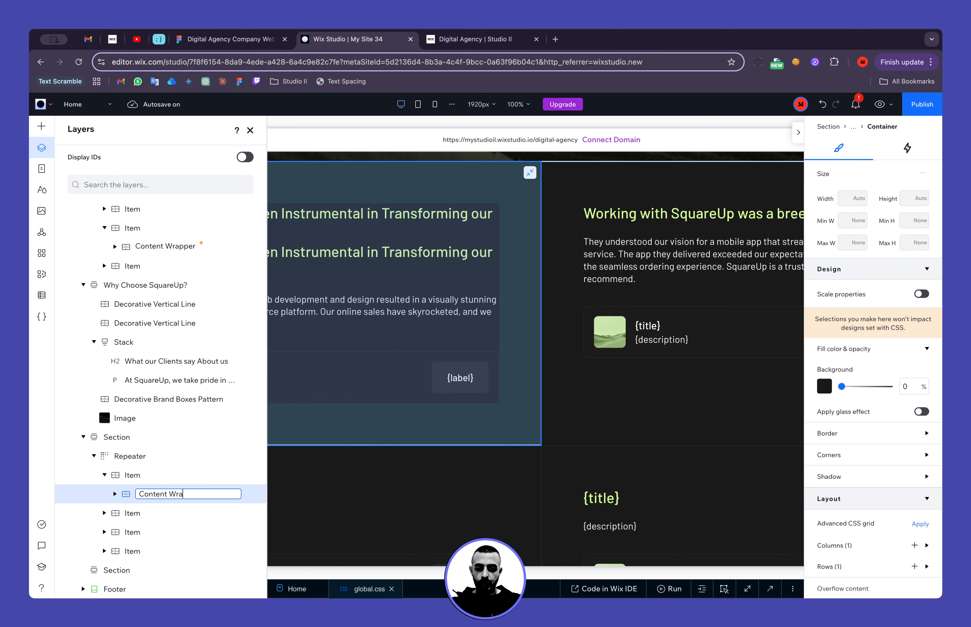
type("pper")
key("Return")
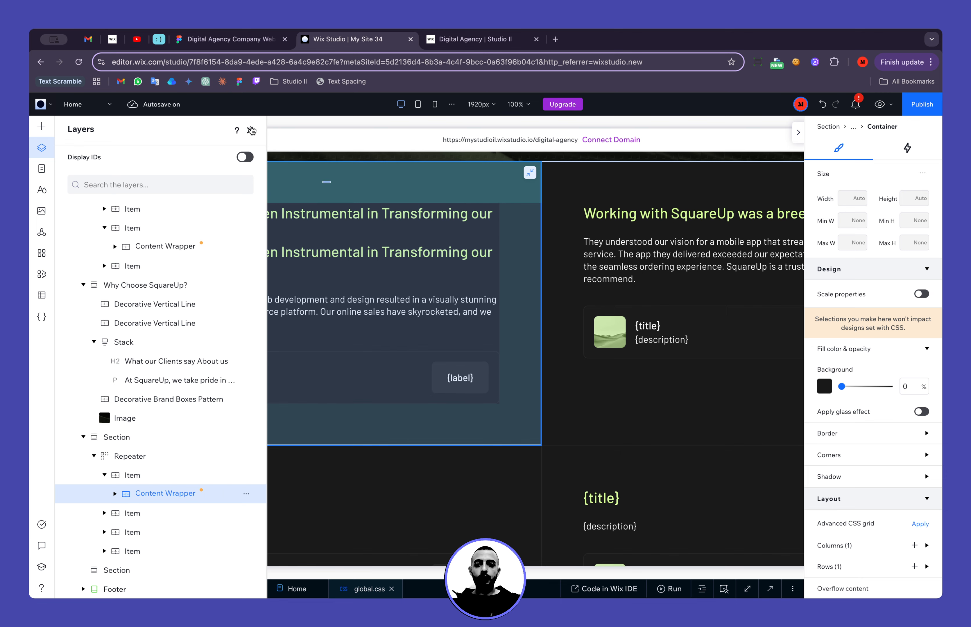
left_click(251, 131)
Apply an advanced CSS grid to the first card's content wrapper and set its layout to 1x2.
left_click(217, 474)
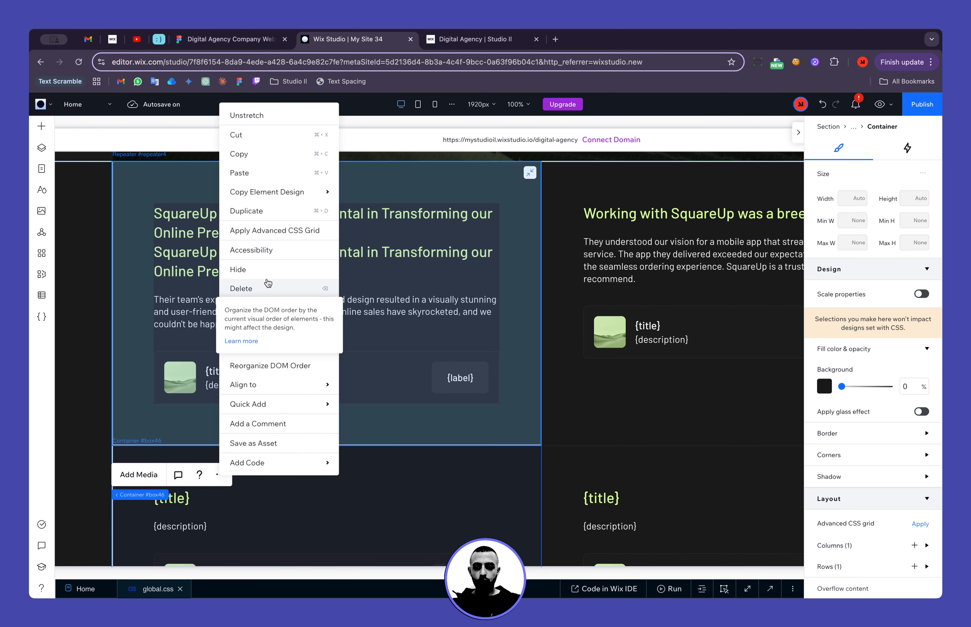
left_click(289, 231)
left_click(164, 474)
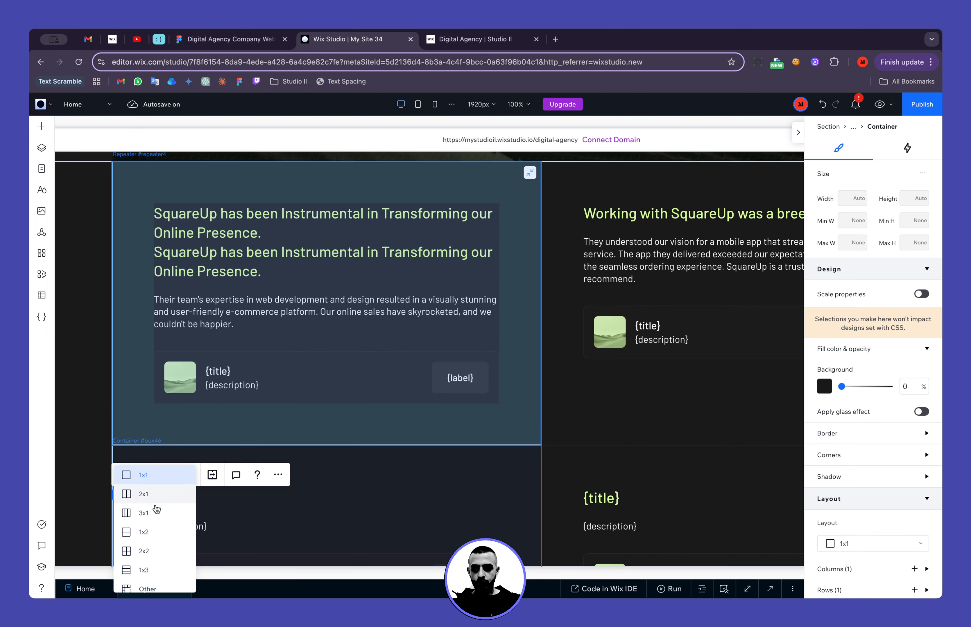
left_click(138, 531)
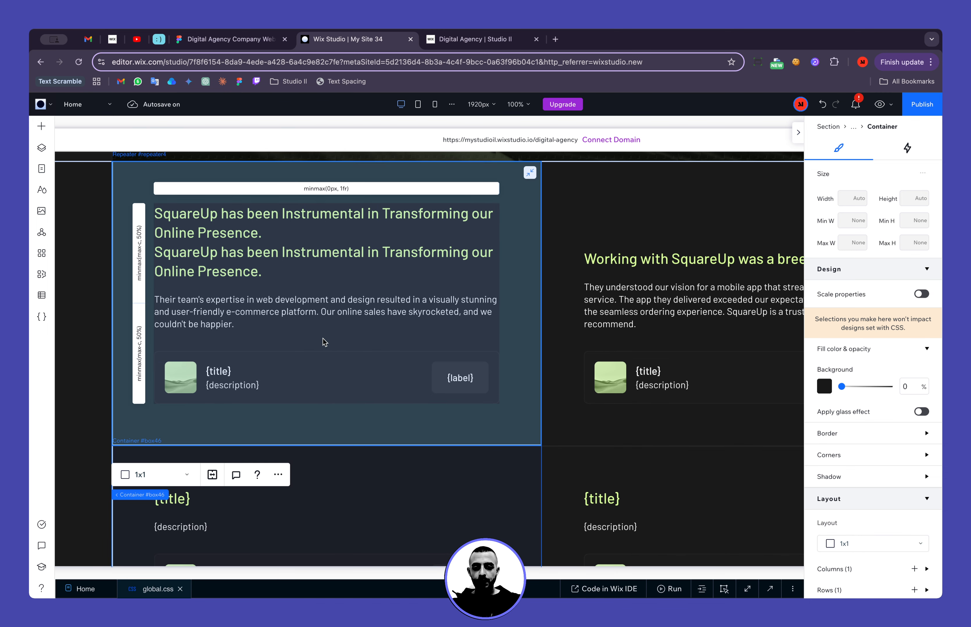
Detach the first card's client info flexbox, with its image, title, description and label button, from the content stack.
left_click(566, 375)
left_click(410, 384)
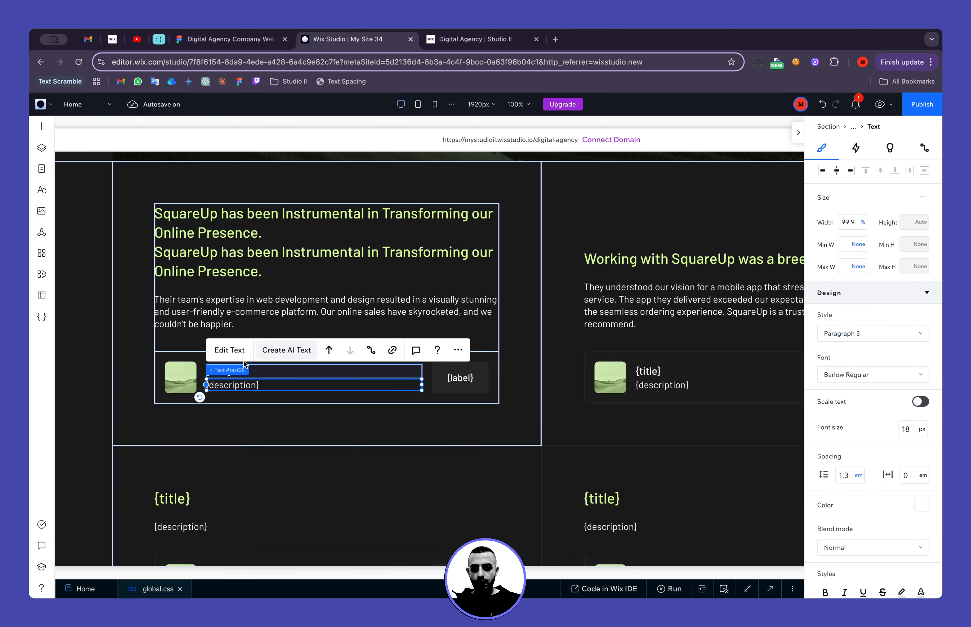
left_click(173, 355)
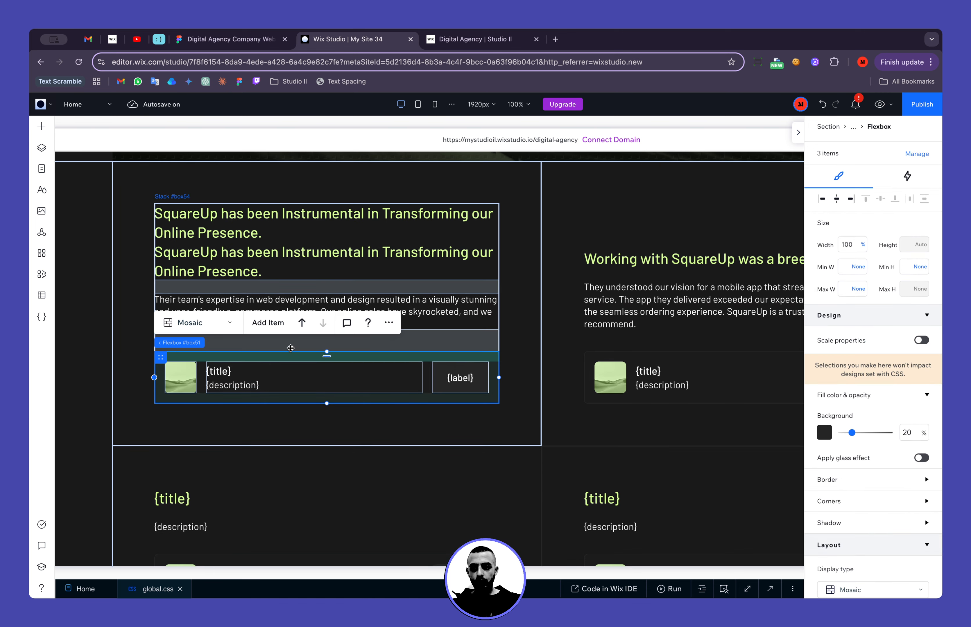
left_click(391, 323)
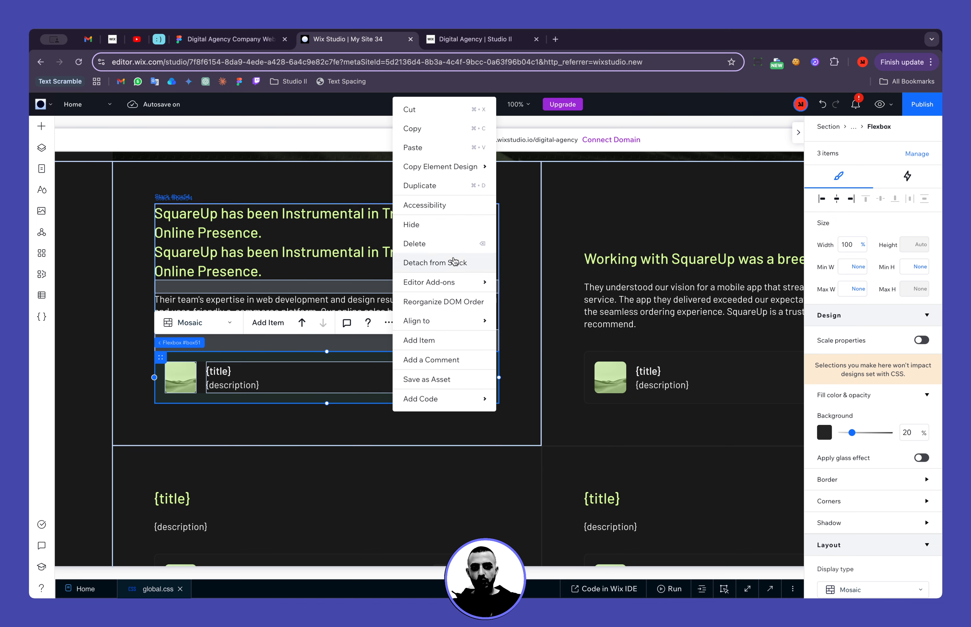
left_click(435, 263)
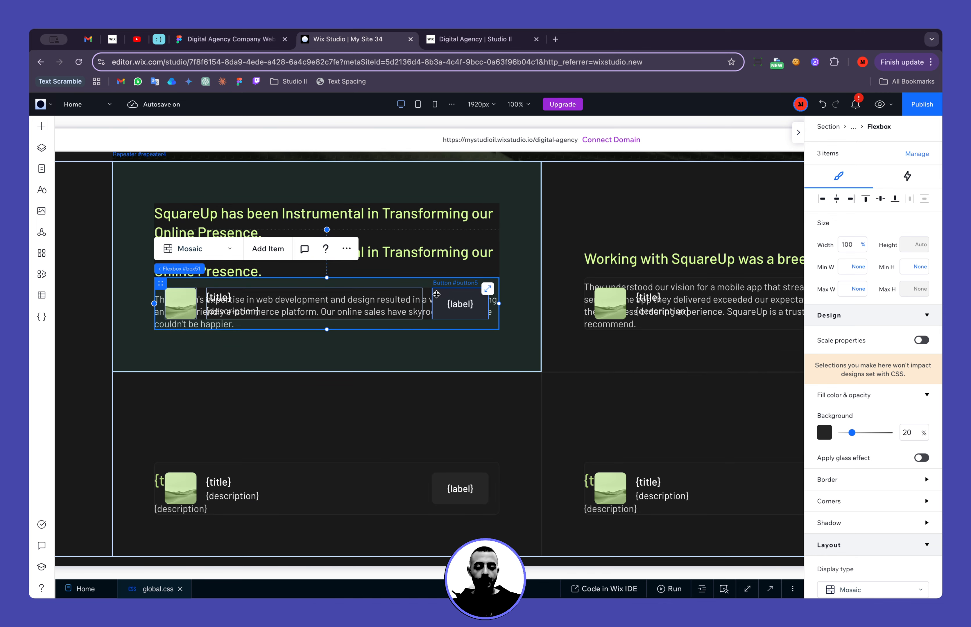
Dock the detached client info flexbox to the bottom of its grid cell with a 40 px top margin.
scroll(861, 408, "down", 10)
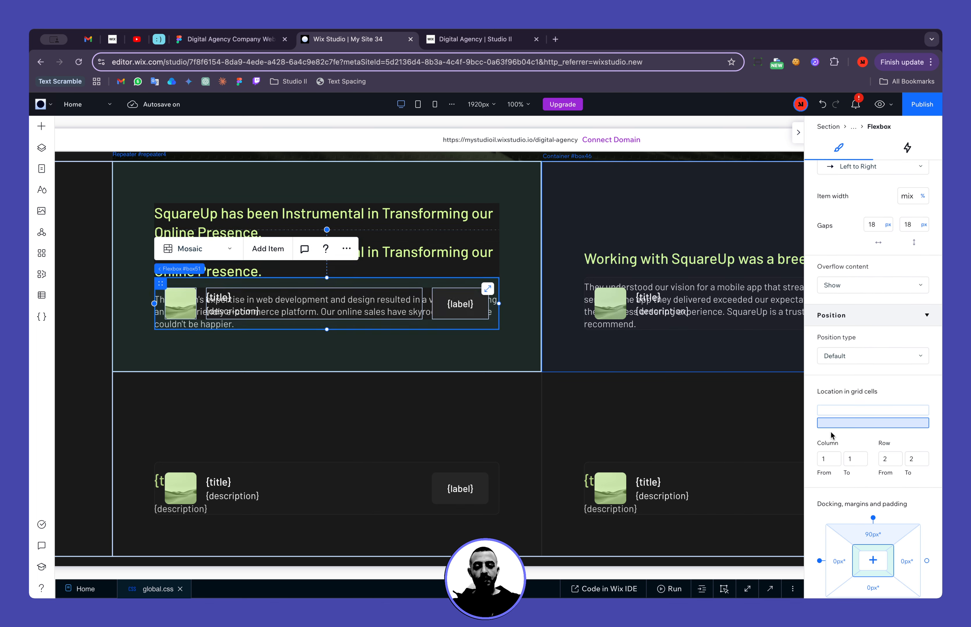
scroll(873, 571, "down", 2)
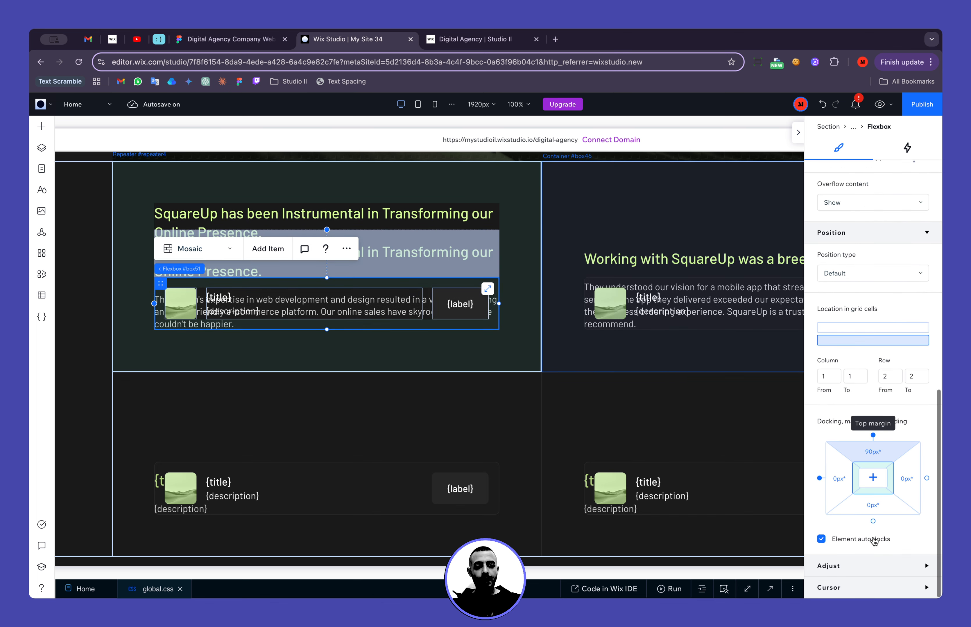
left_click(872, 521)
left_click(879, 515)
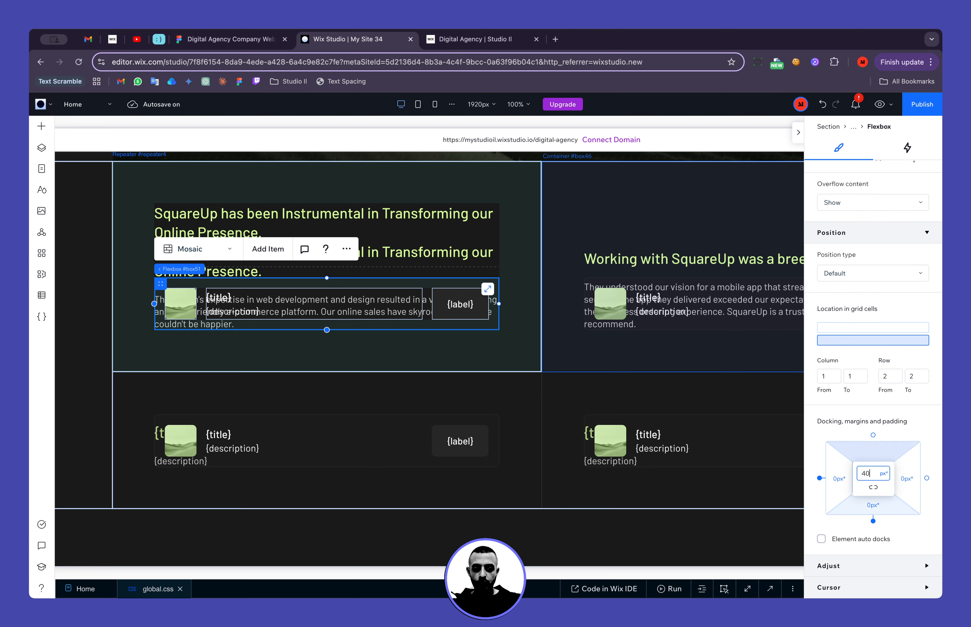
key("Return")
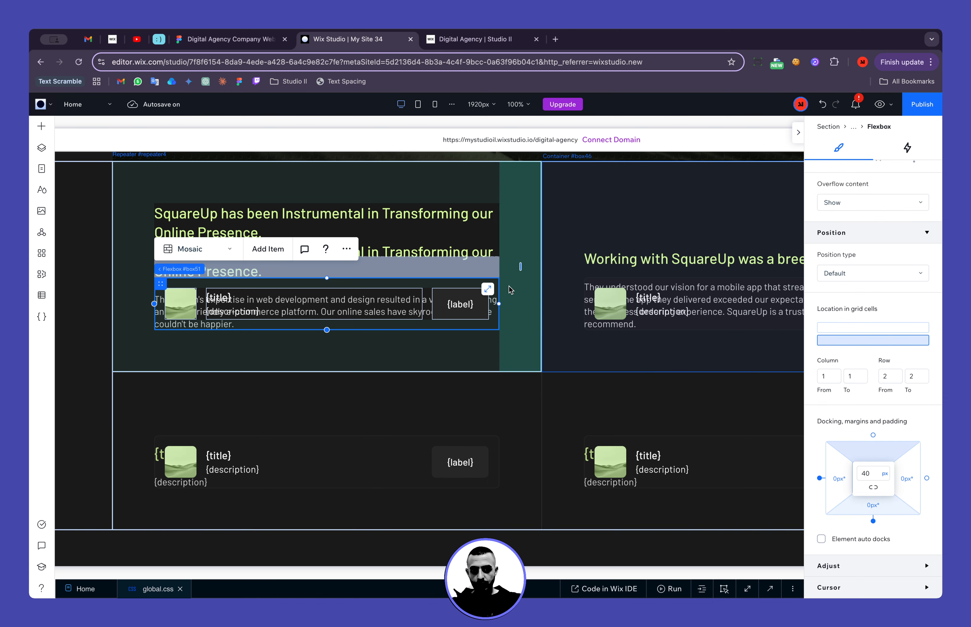
Place the first card's heading and description stack in only the first row of the grid.
left_click(422, 269)
left_click(212, 196)
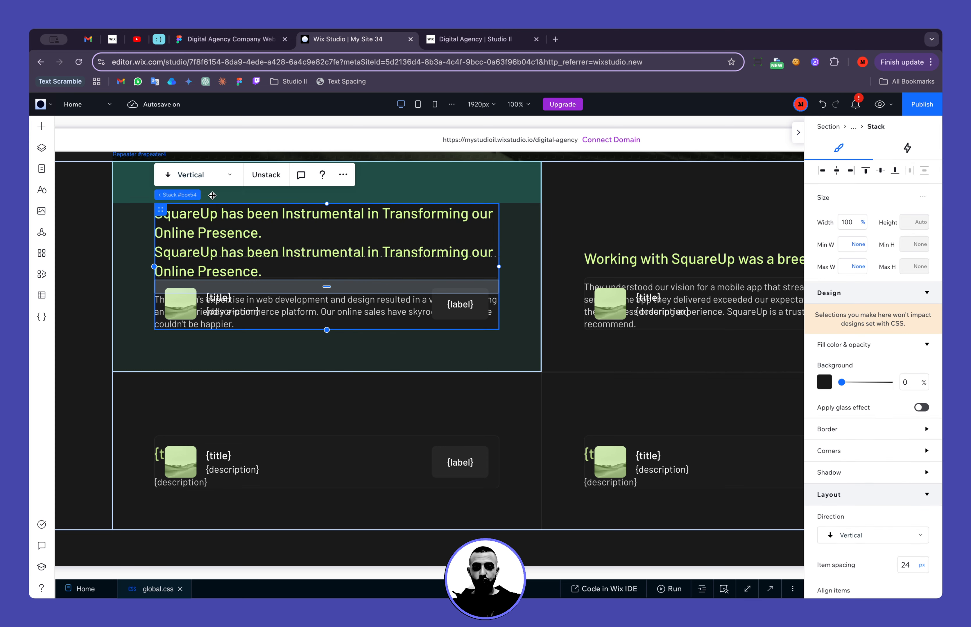
scroll(848, 397, "down", 6)
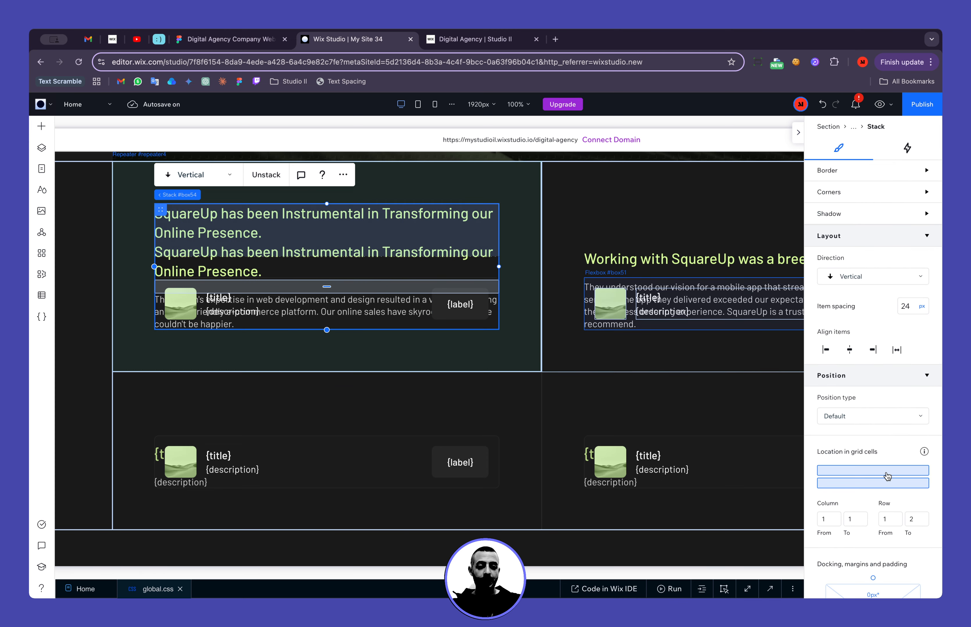
left_click(887, 471)
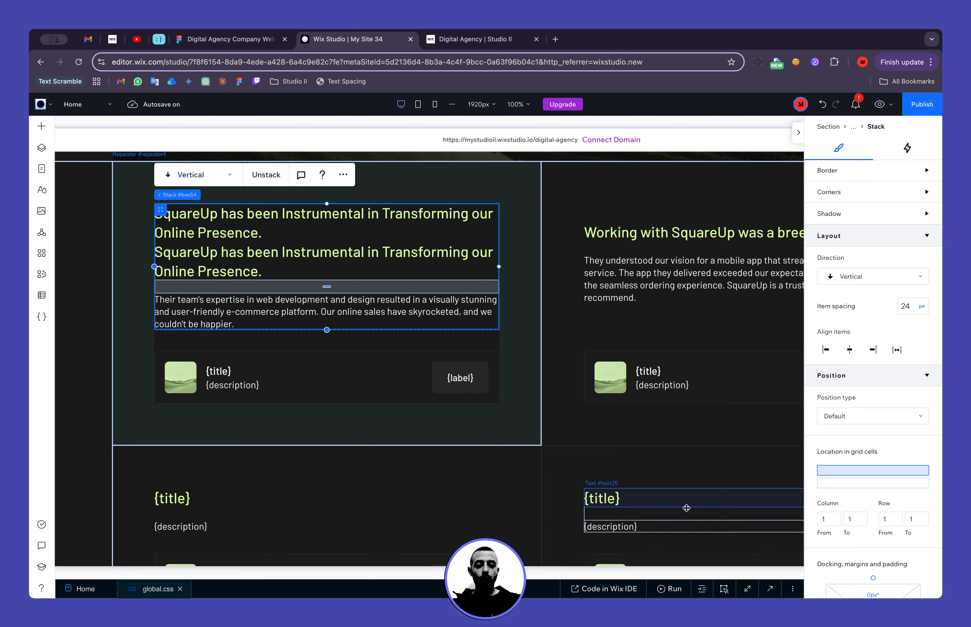
Dock the second card's text stack to the top of its grid cell with a top margin of 0.
left_click(715, 474)
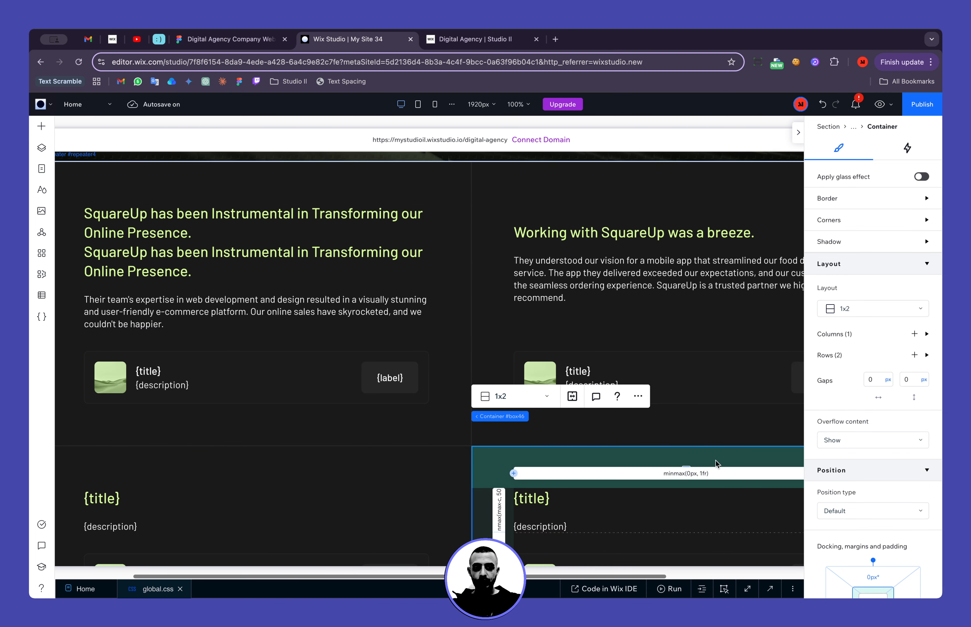
left_click(644, 278)
scroll(864, 405, "down", 5)
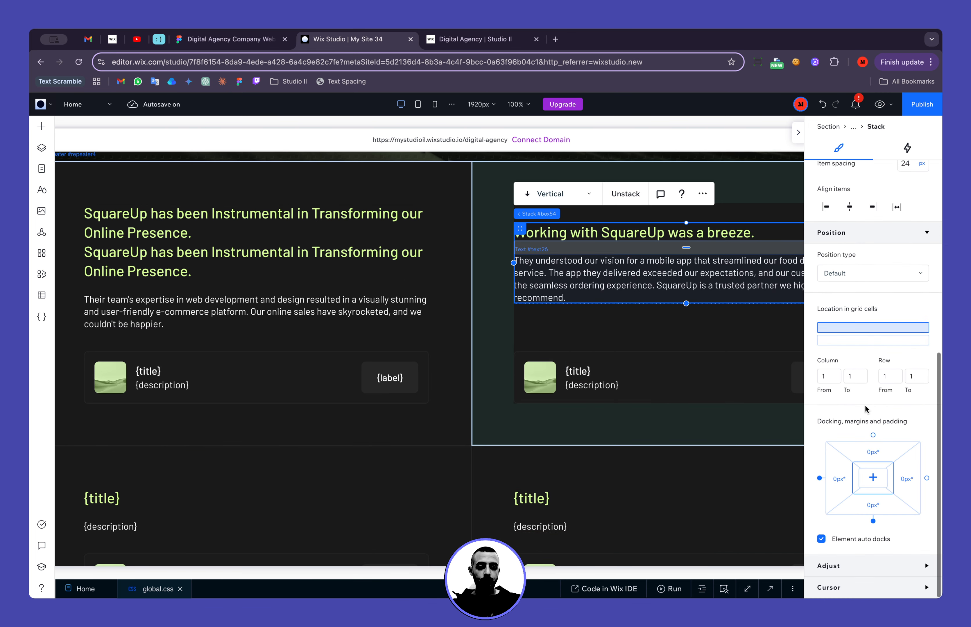
left_click(882, 451)
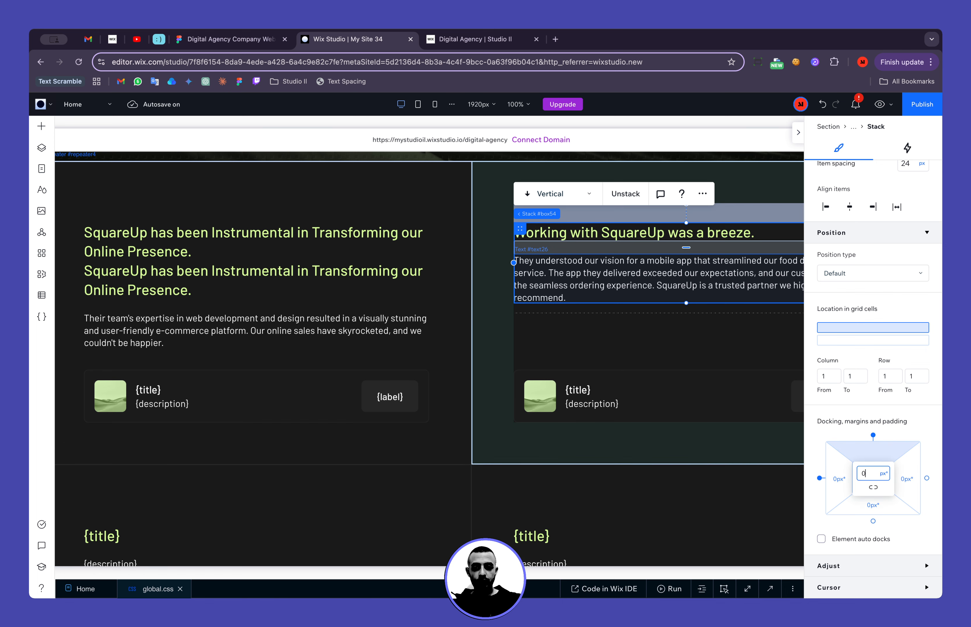
left_click(840, 289)
left_click(798, 132)
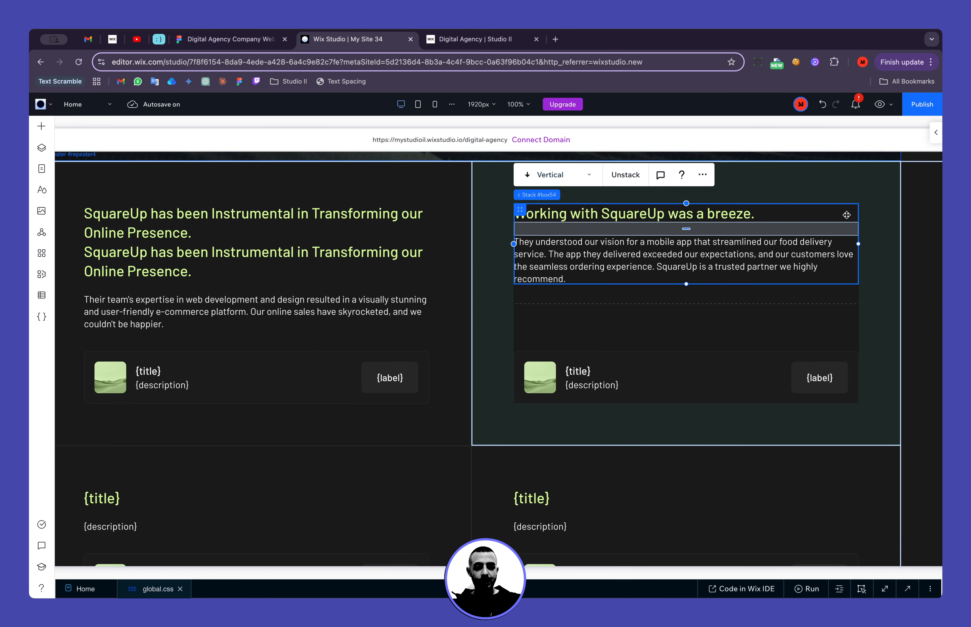
left_click(921, 283)
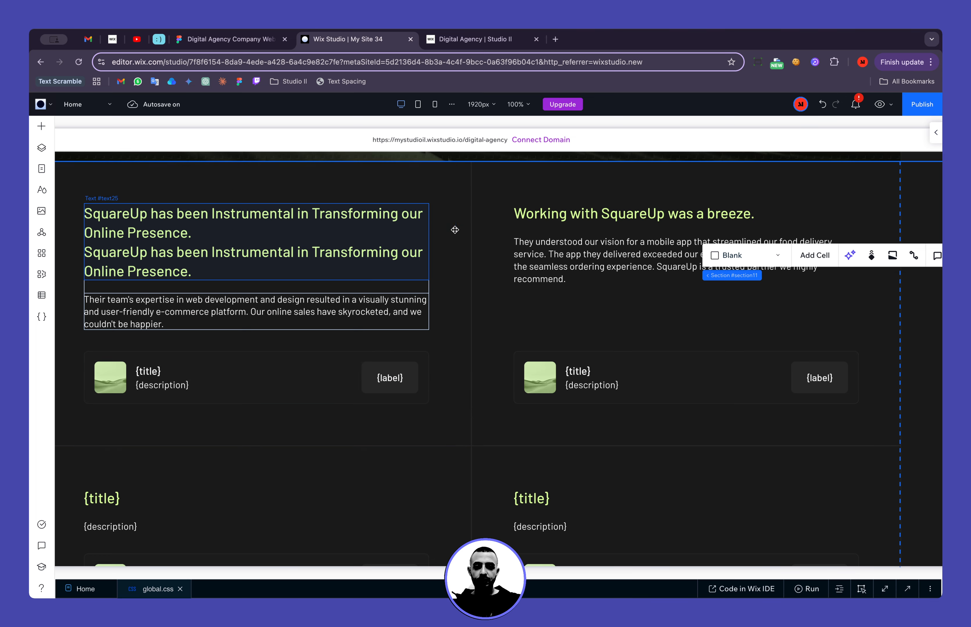
Set the second card container's first grid row to max content and its second row to 1 fraction.
scroll(556, 218, "down", 1)
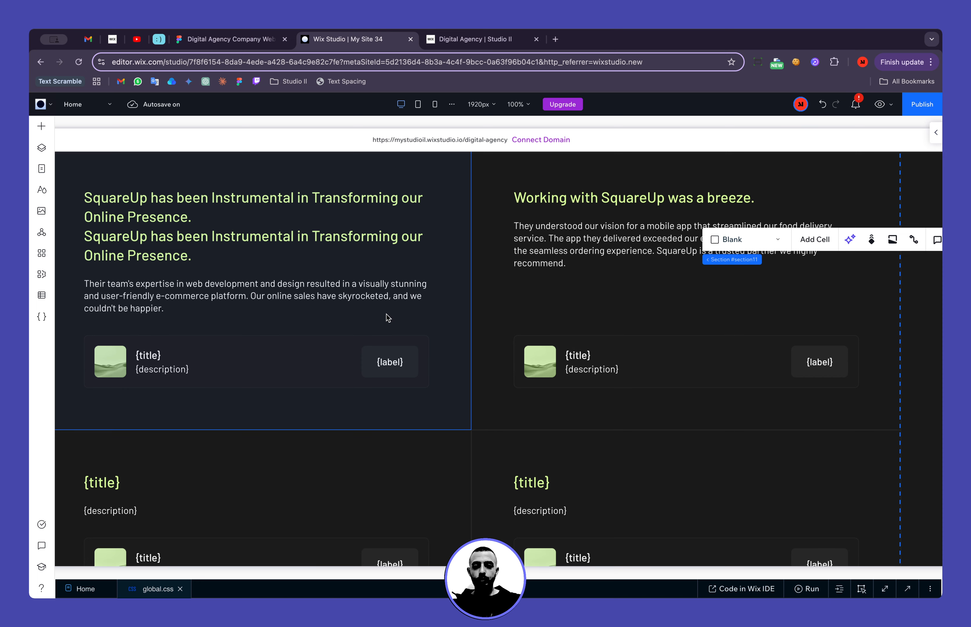
scroll(388, 318, "left", 1)
scroll(387, 318, "up", 1)
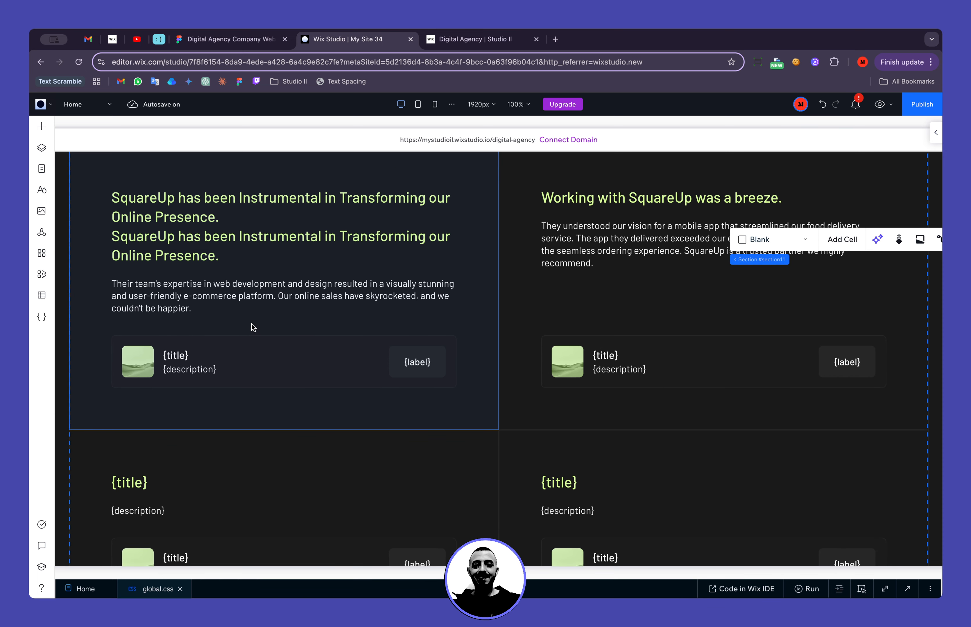
left_click(524, 302)
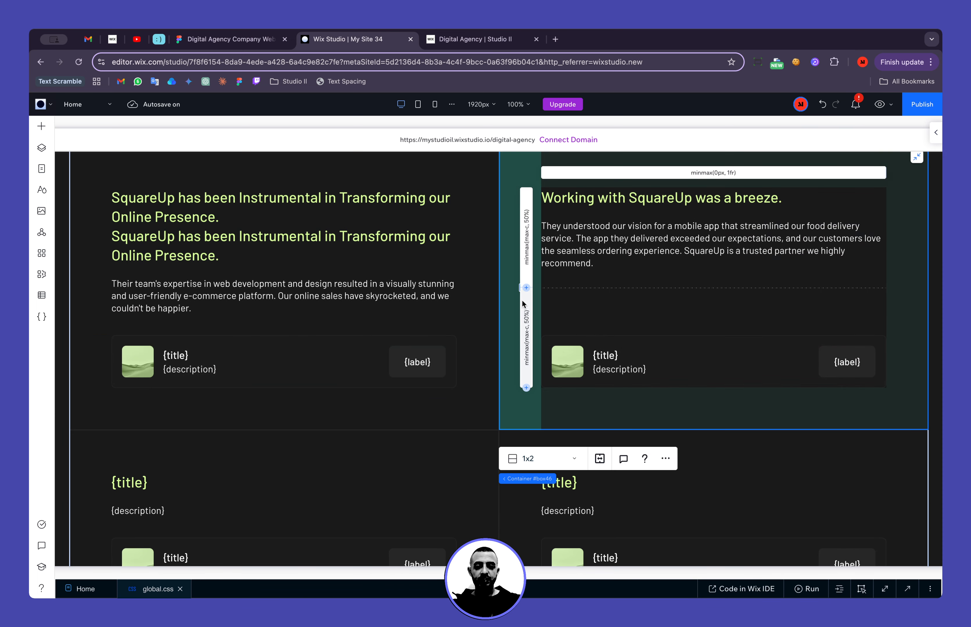
left_click(526, 224)
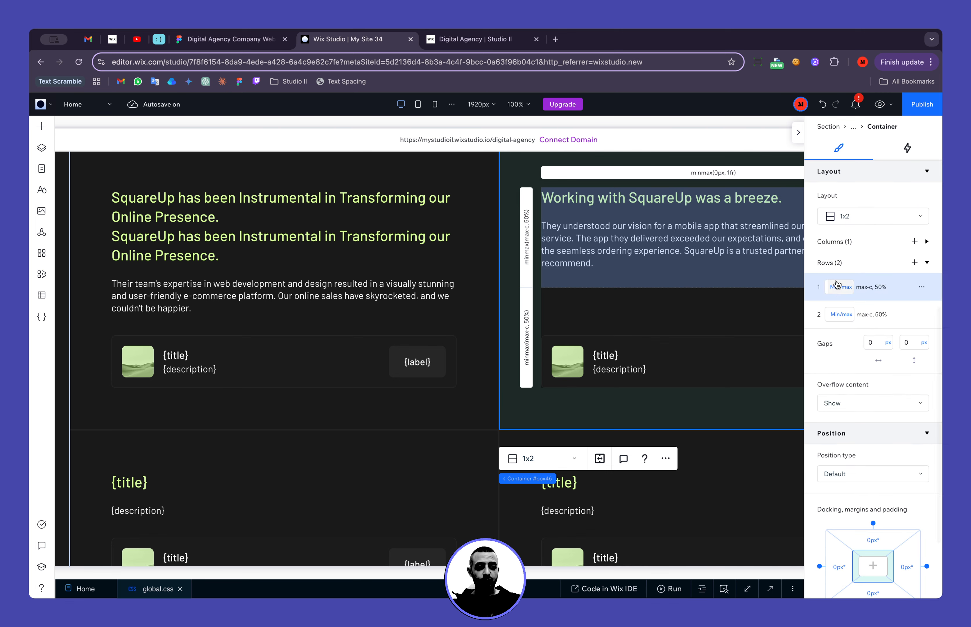
left_click(840, 287)
left_click(857, 252)
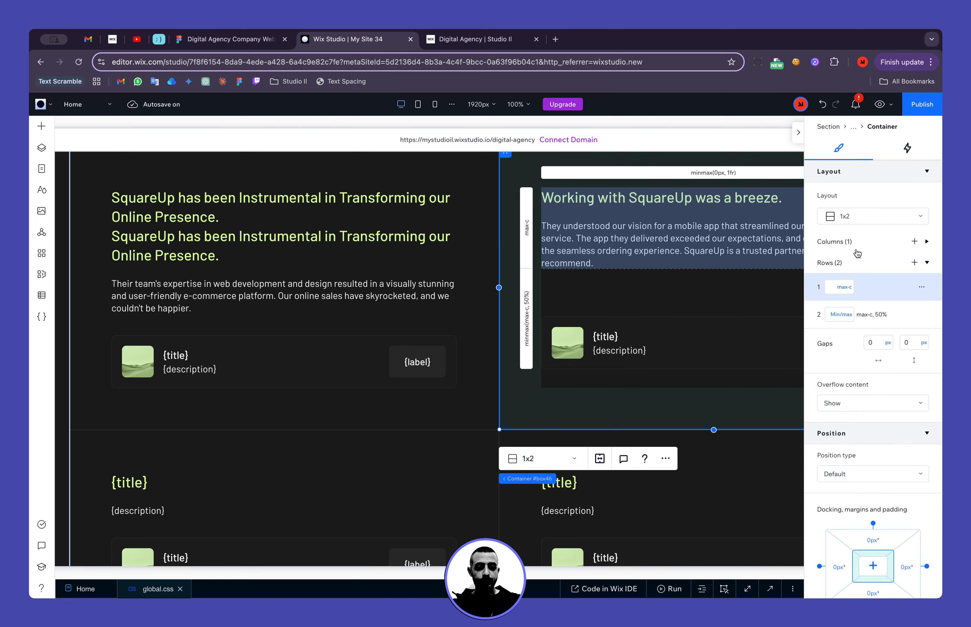
left_click(841, 315)
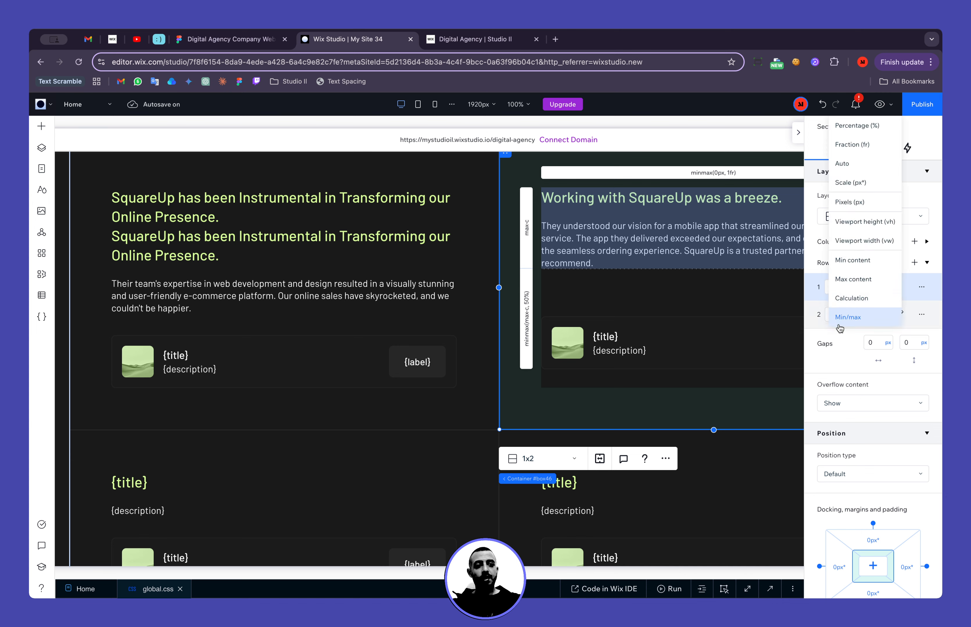
left_click(854, 145)
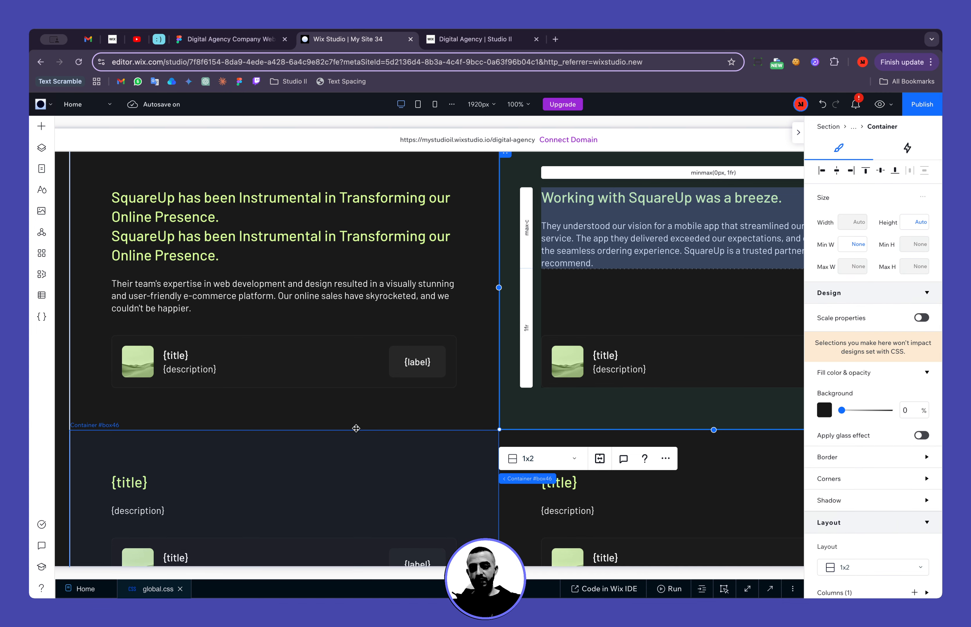
Remove the repeated second copy of the heading text in the first testimonial card.
left_click(245, 241)
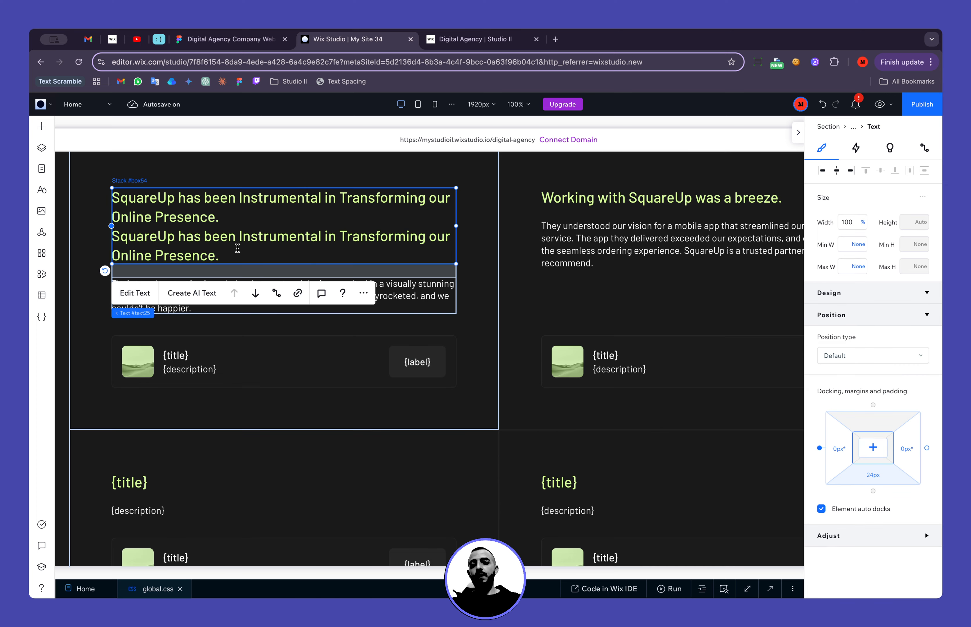
double_click(233, 251)
left_click_drag(233, 250, 233, 224)
key("BackSpace")
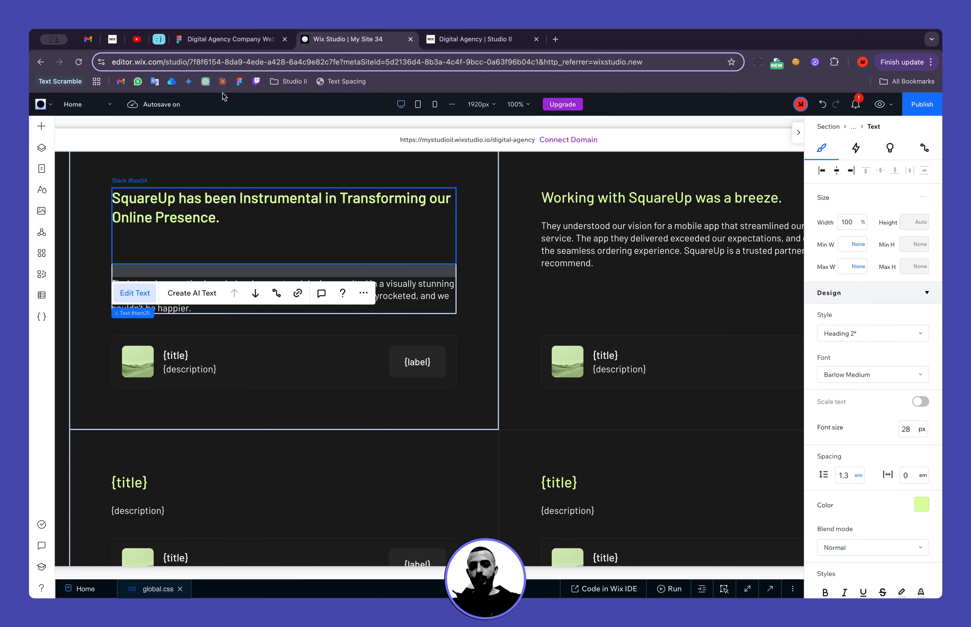
Copy the client's name from the first testimonial in Figma over the {title} placeholder of the first Wix Studio card's client info.
left_click(225, 38)
left_click(270, 340)
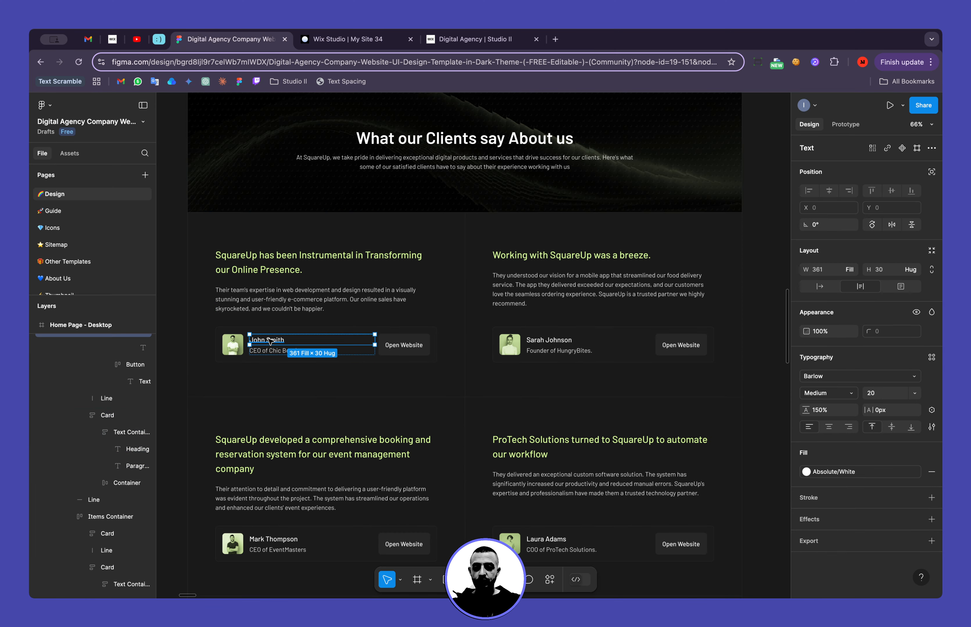
double_click(268, 339)
key("super+c")
left_click(308, 40)
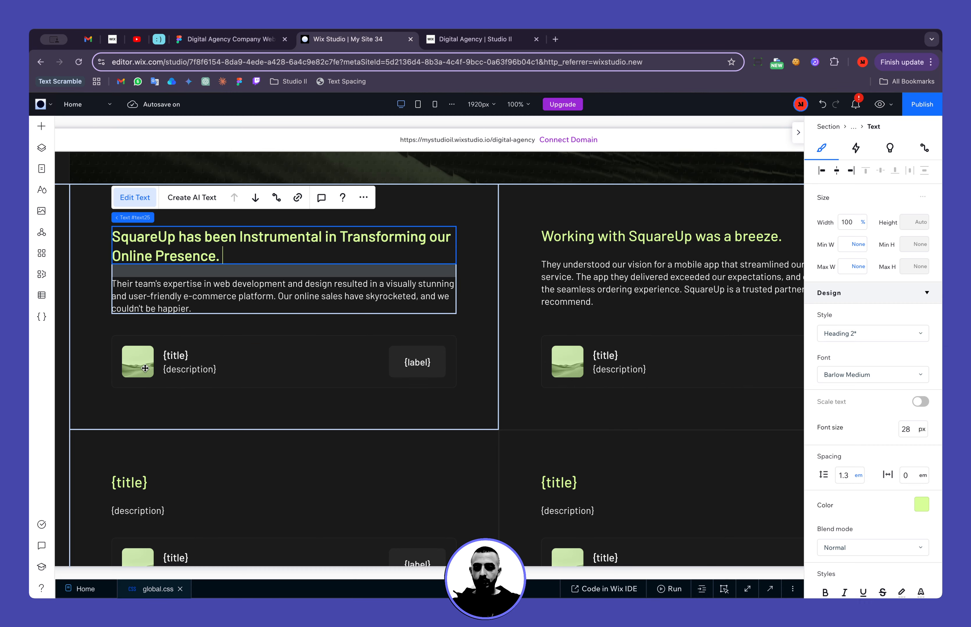
left_click(172, 354)
double_click(174, 354)
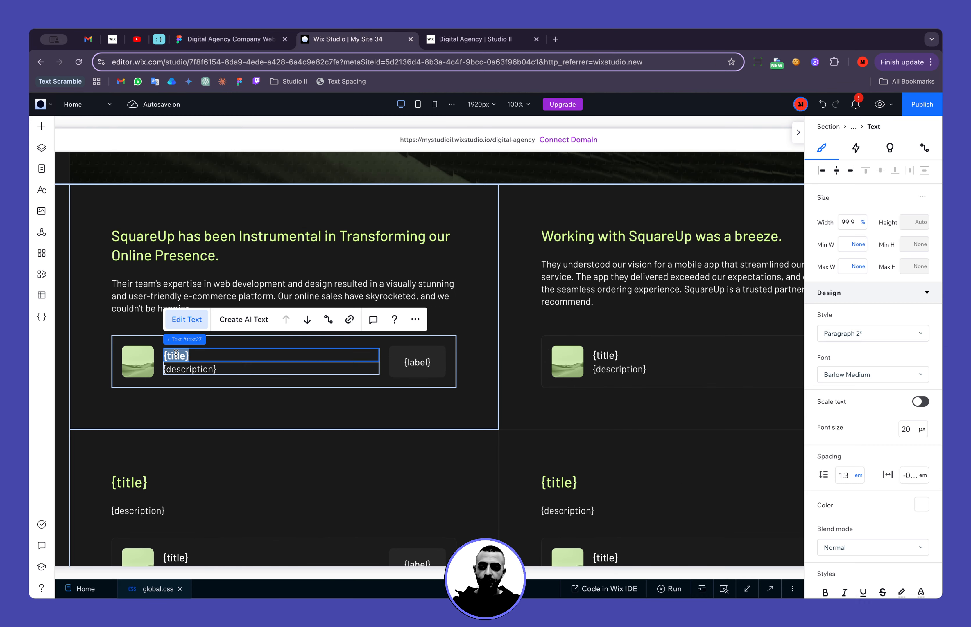
key("super+v")
Replace the first card's client {description} placeholder with "CEO of Chic Boutique" copied from the Figma design.
left_click(229, 39)
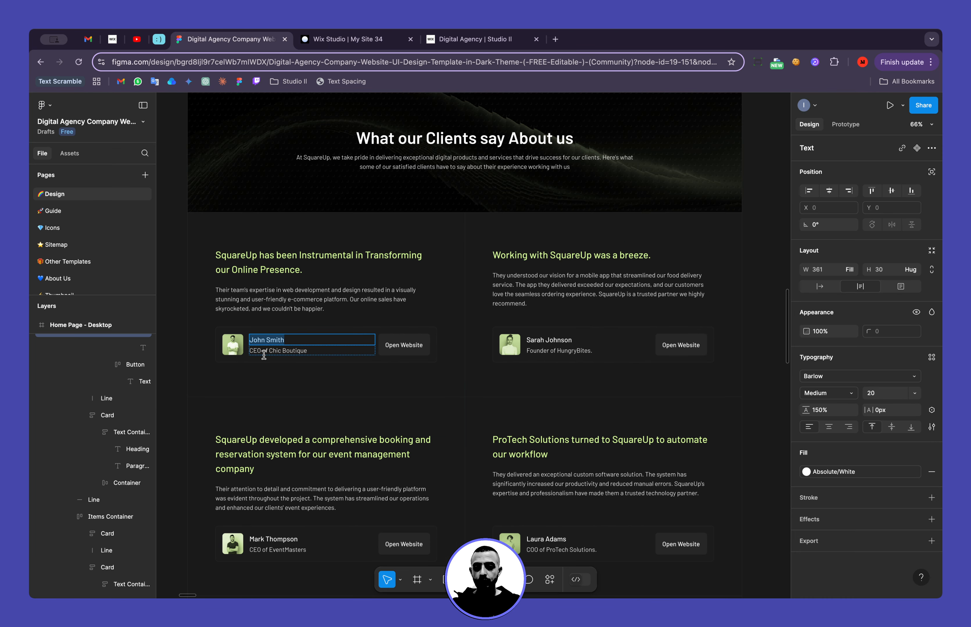
double_click(265, 351)
key("super+c")
left_click(311, 40)
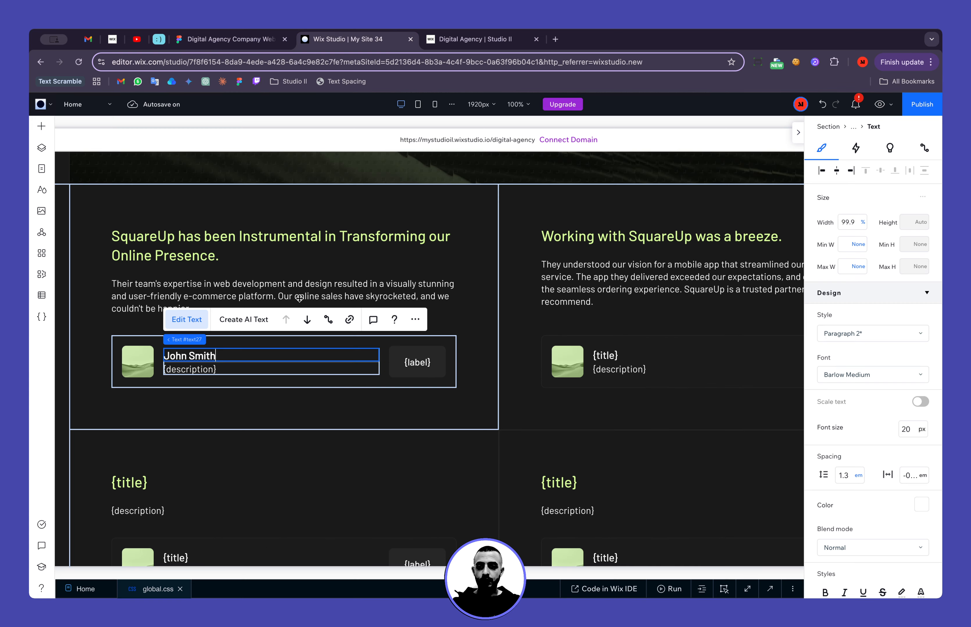
left_click(219, 369)
double_click(219, 368)
key("super+v")
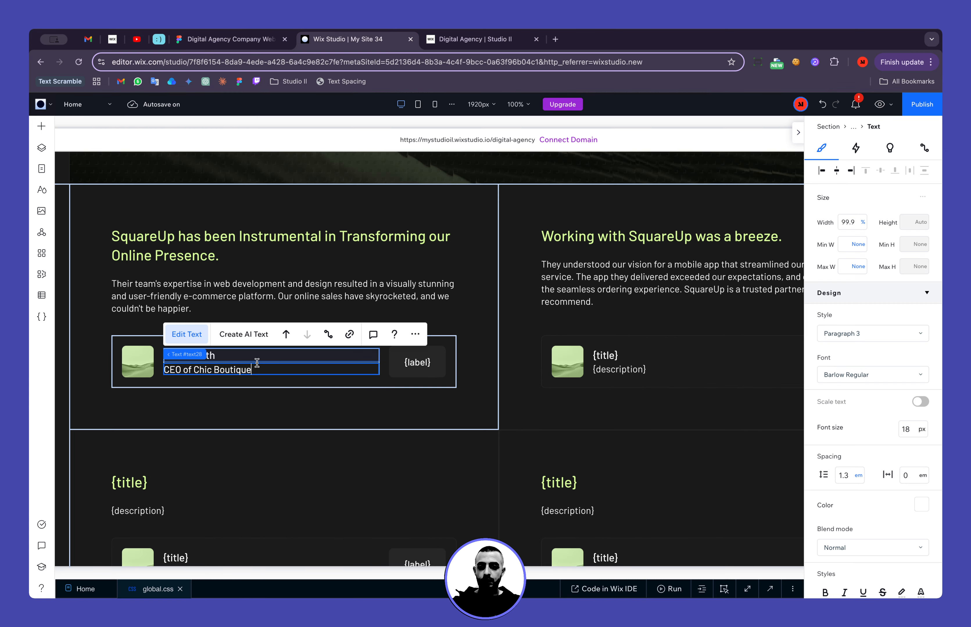
Copy the second testimonial's client name from Figma over the client {title} placeholder in the second Wix Studio card.
left_click(228, 39)
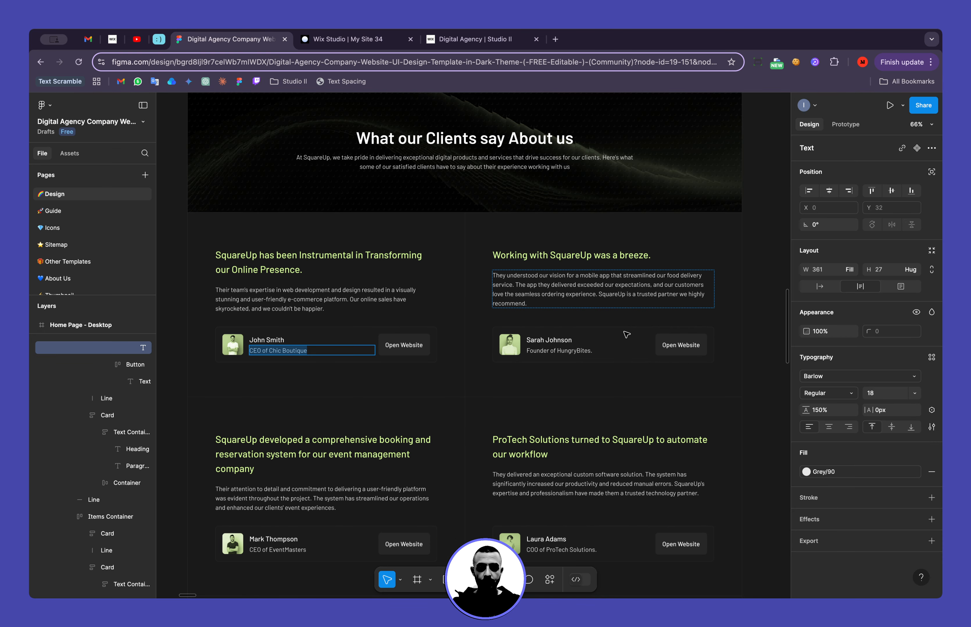
double_click(549, 339)
key("super+c")
left_click(315, 40)
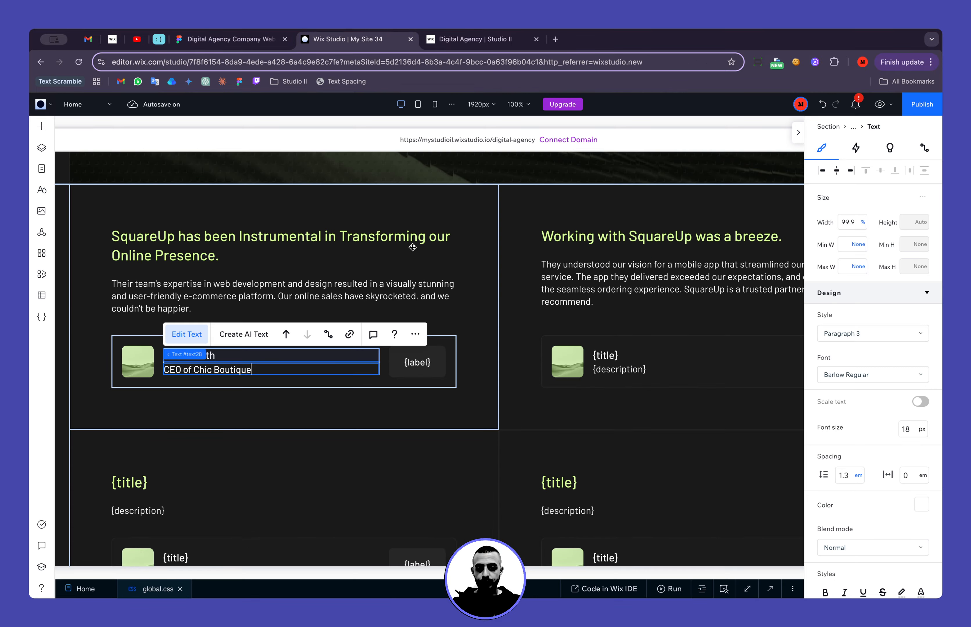
double_click(613, 356)
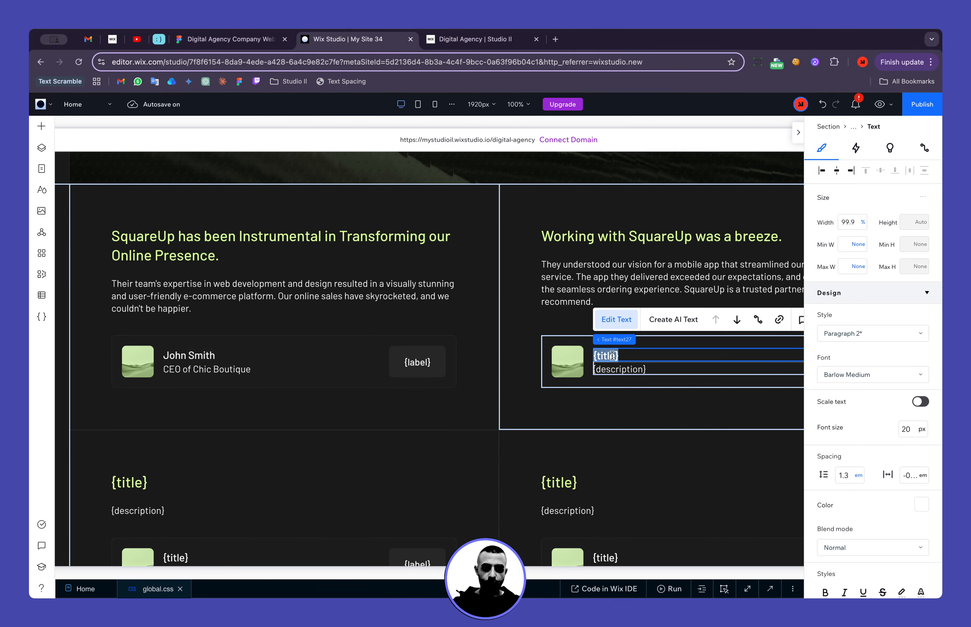
key("super+v")
key("super+z")
key("super+v")
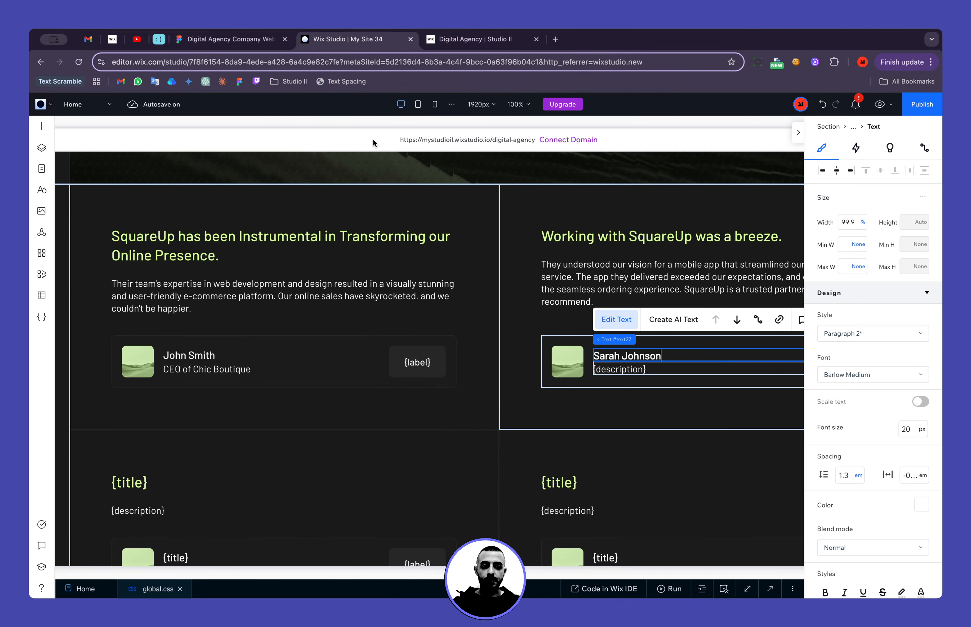
Replace the second card's client {description} placeholder with "Founder of HungryBites." copied from the Figma design.
left_click(228, 39)
double_click(577, 351)
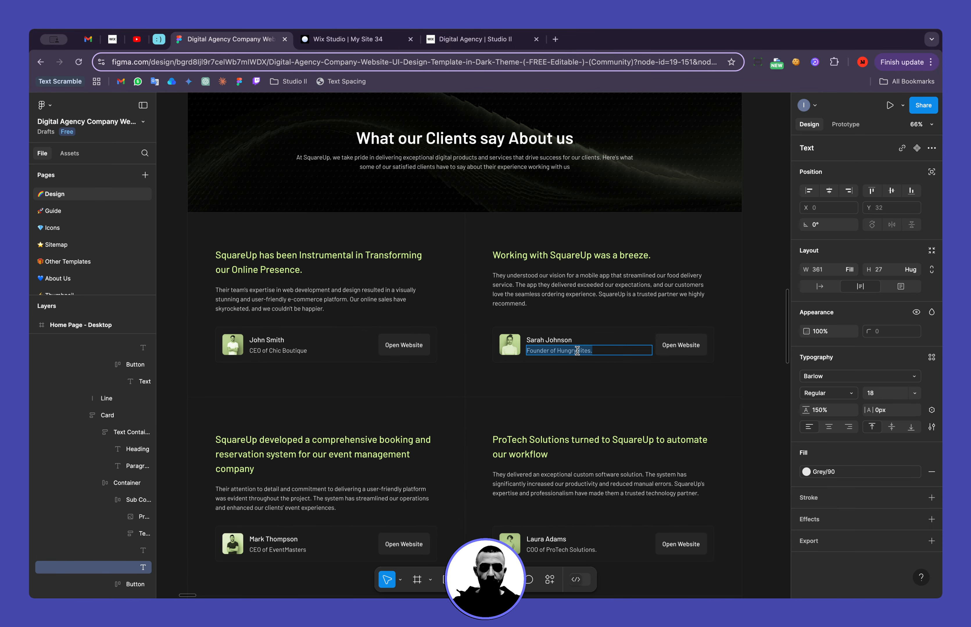
key("super+v")
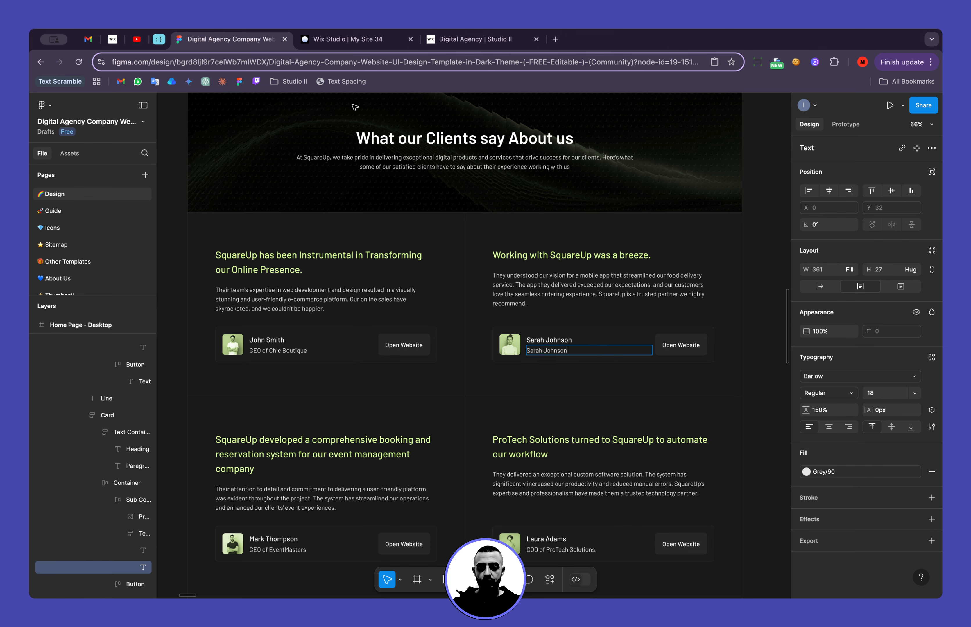
key("super+z")
left_click(347, 39)
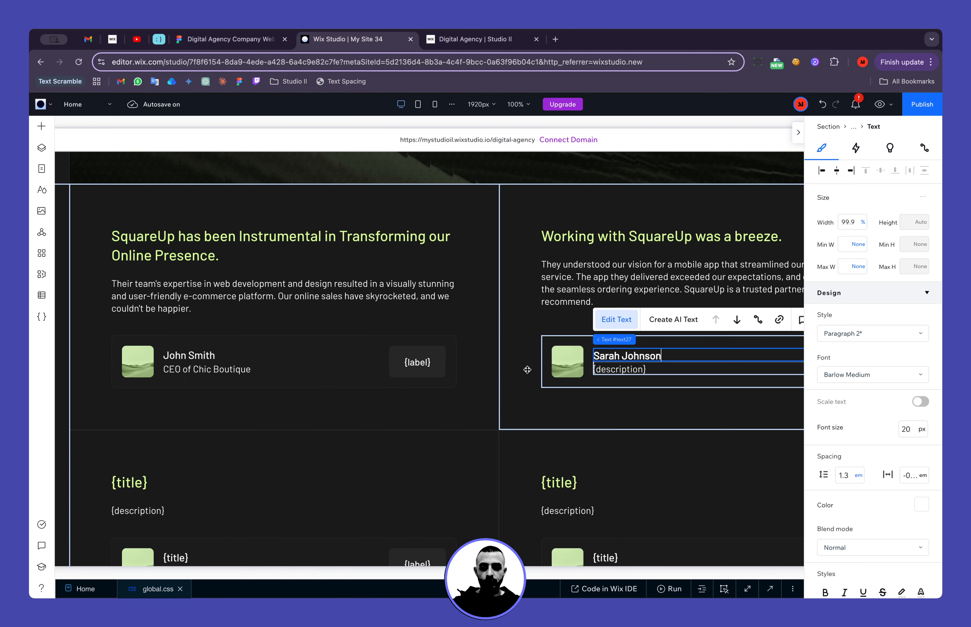
triple_click(626, 370)
key("super+v")
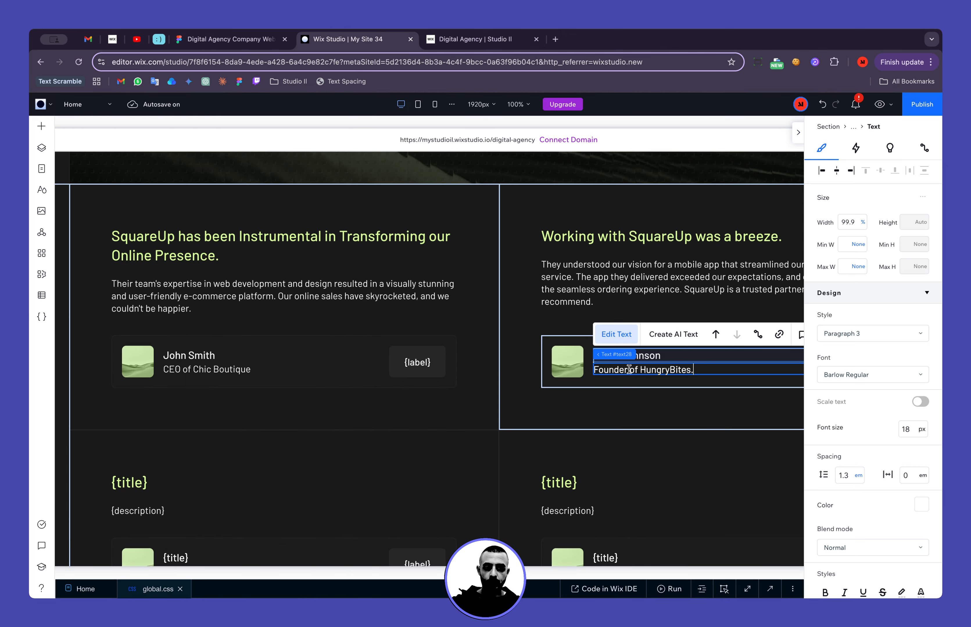
Copy the button text "Open Website" from Figma and set it as the first card's button label in Wix Studio.
left_click(257, 40)
left_click(412, 342)
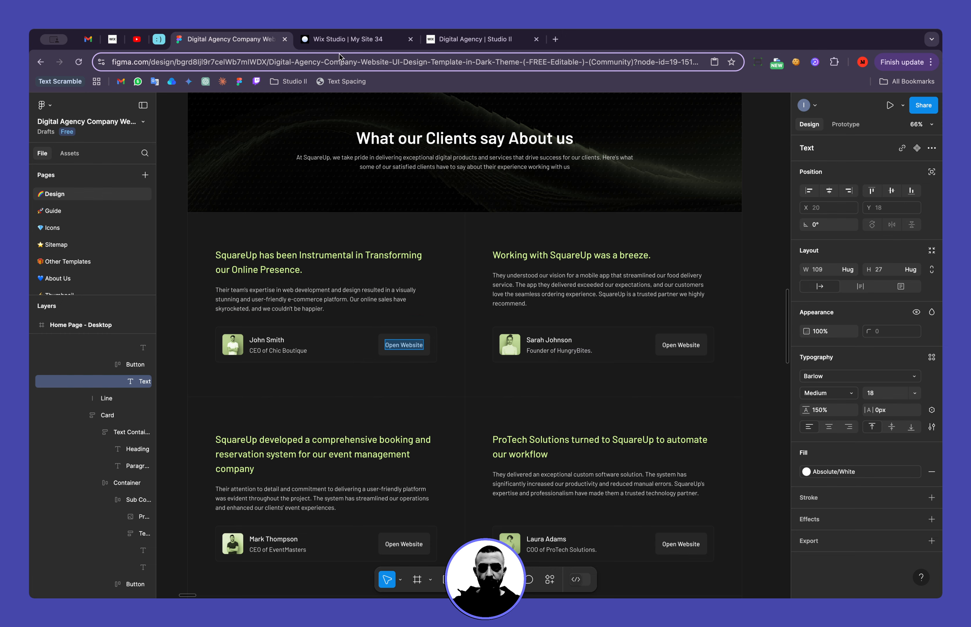
left_click(342, 41)
left_click(408, 354)
left_click(412, 317)
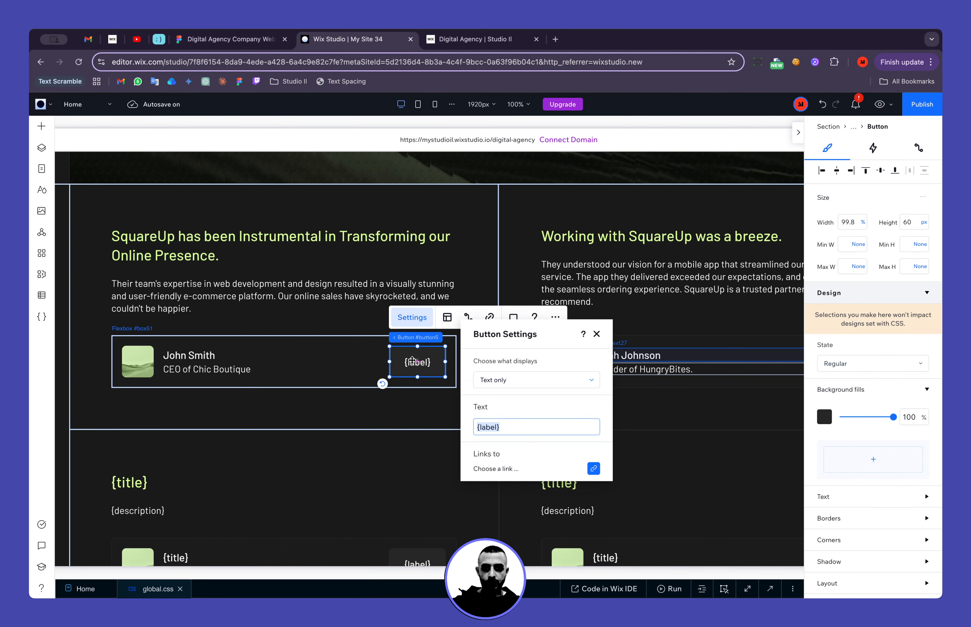
key("super+v")
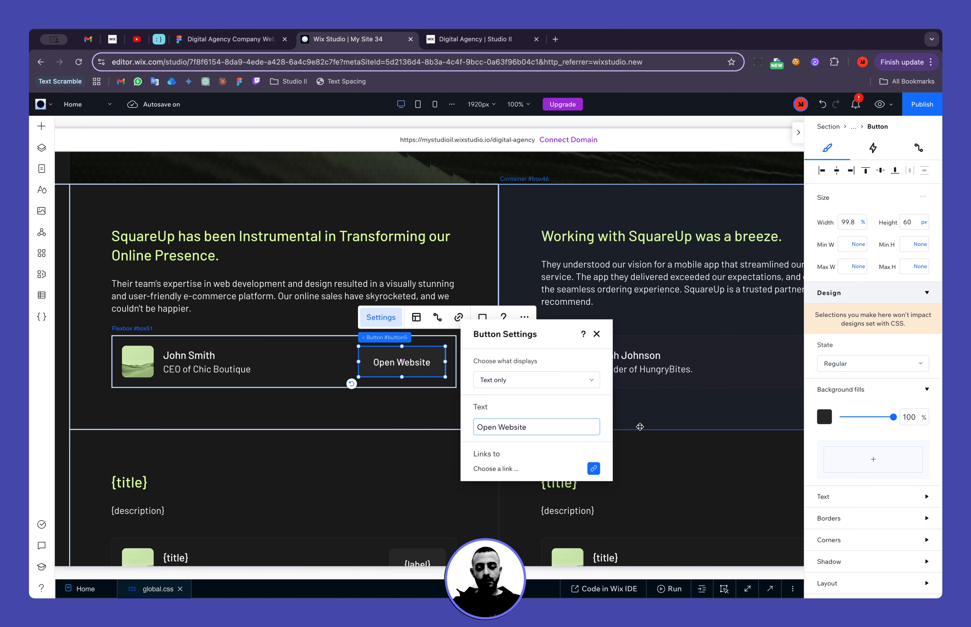
Set the second card's button label to "Open Website".
left_click(651, 417)
scroll(651, 418, "right", 5)
left_click(627, 362)
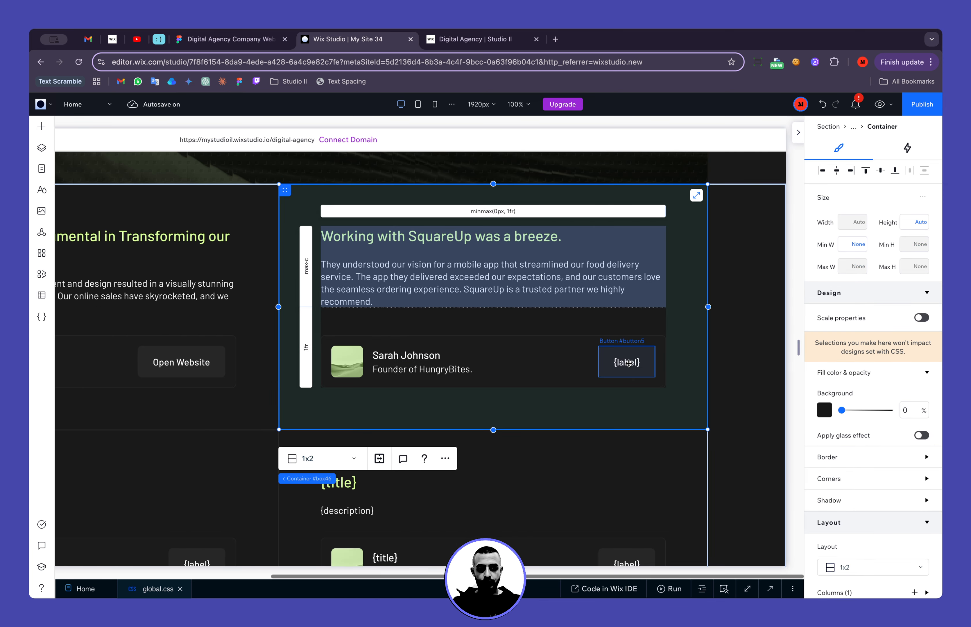
left_click(620, 318)
key("super+v")
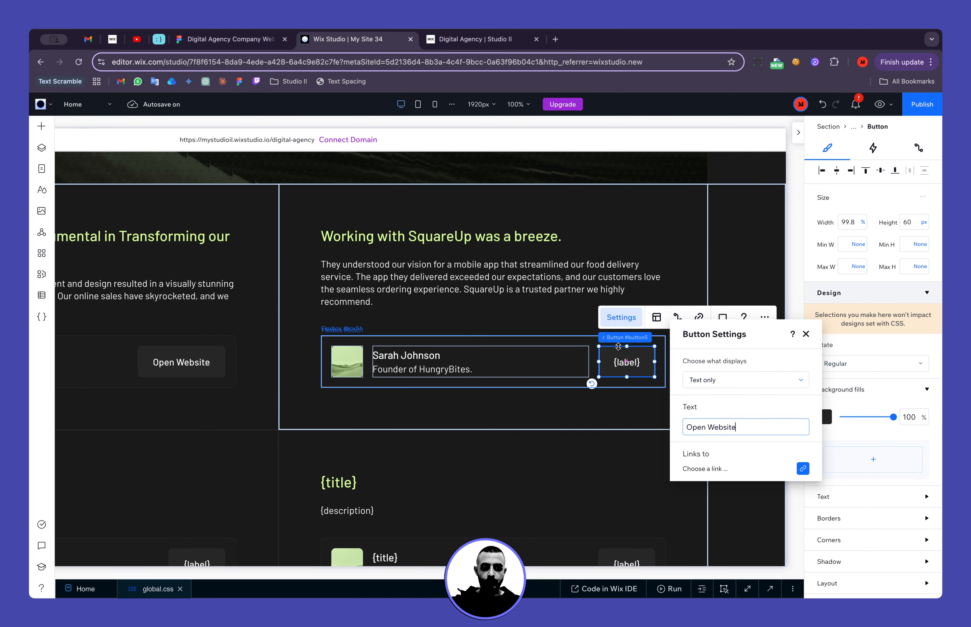
left_click(501, 408)
Delete the two placeholder testimonial cards in the repeater's second row.
scroll(415, 446, "left", 5)
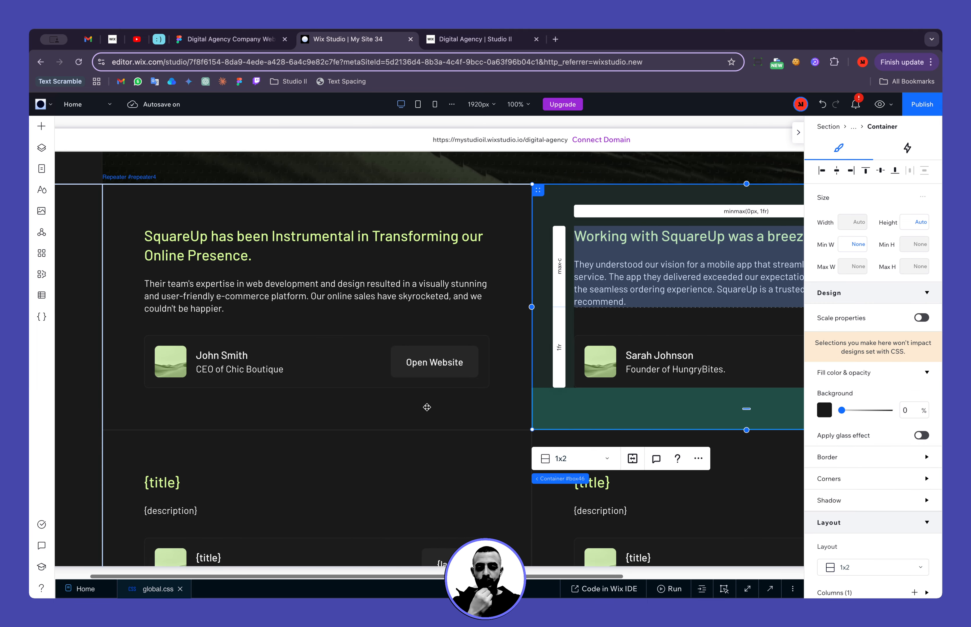
left_click(415, 446)
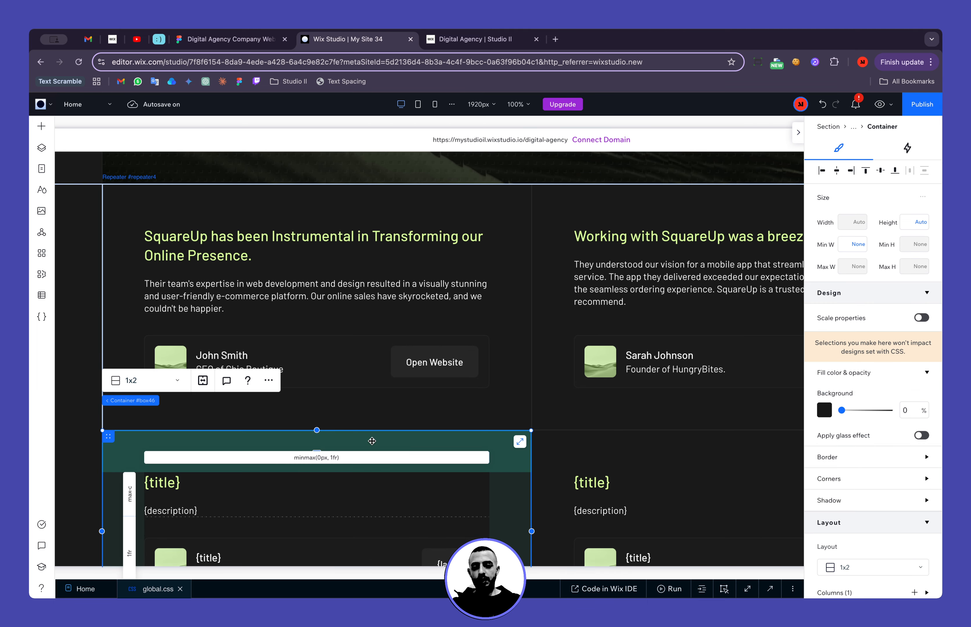
mouse_move(141, 404)
left_click(174, 401)
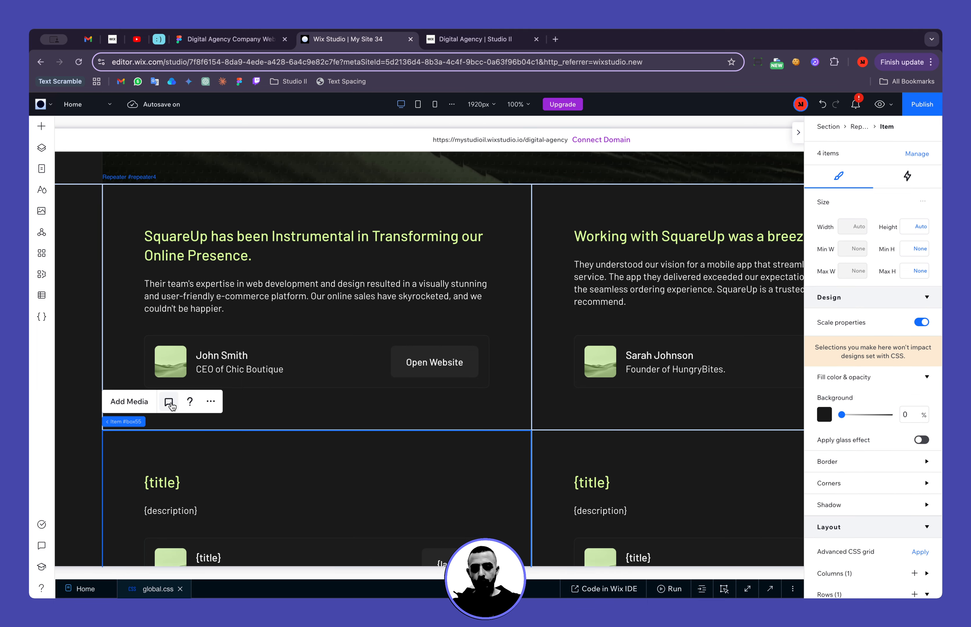
key("Escape")
left_click(460, 445)
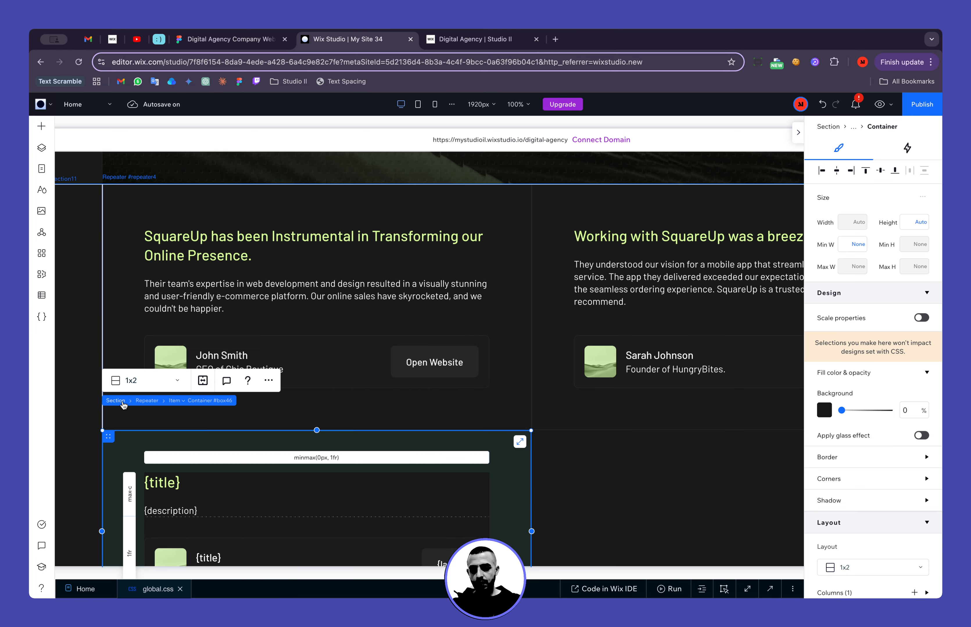
key("Escape")
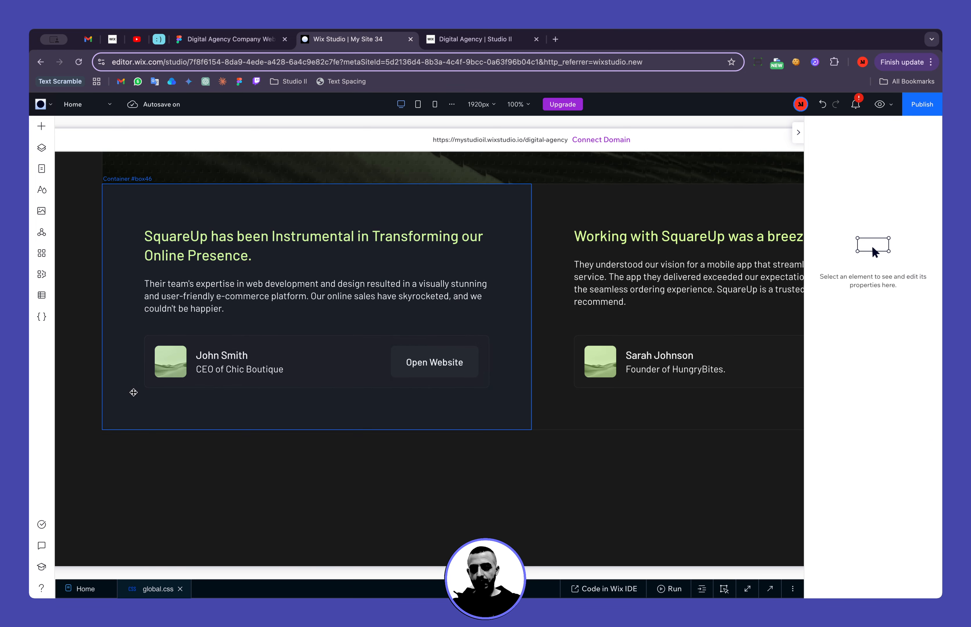
Duplicate the first and second testimonial cards' repeater items to make four items.
left_click(135, 392)
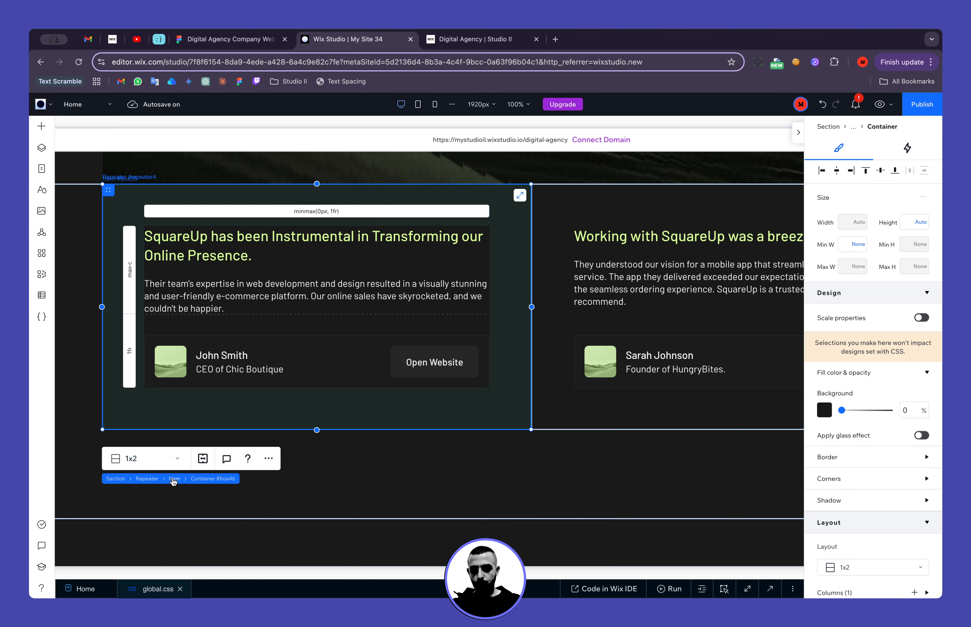
left_click(236, 485)
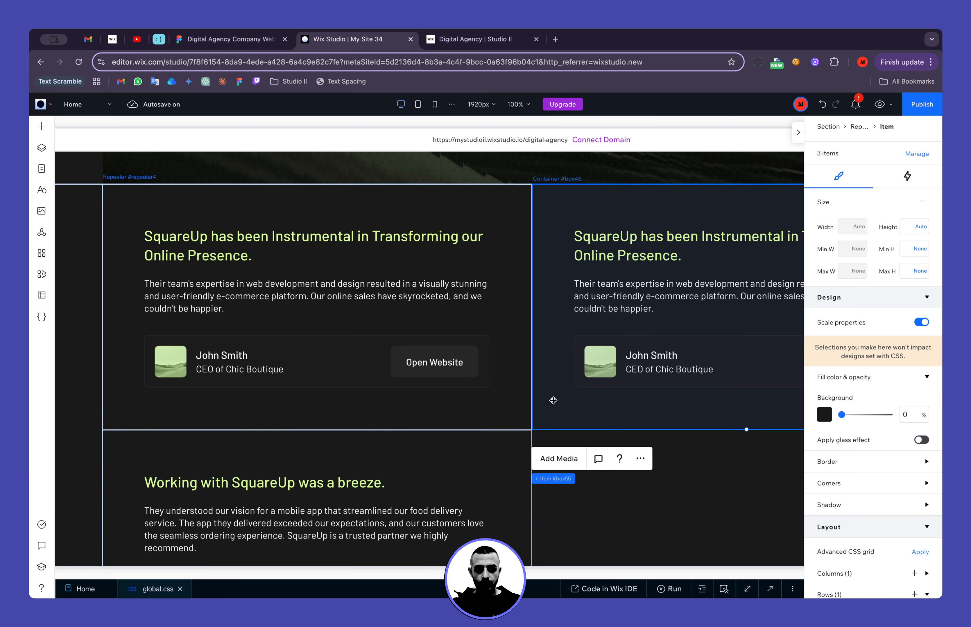
scroll(553, 401, "down", 3)
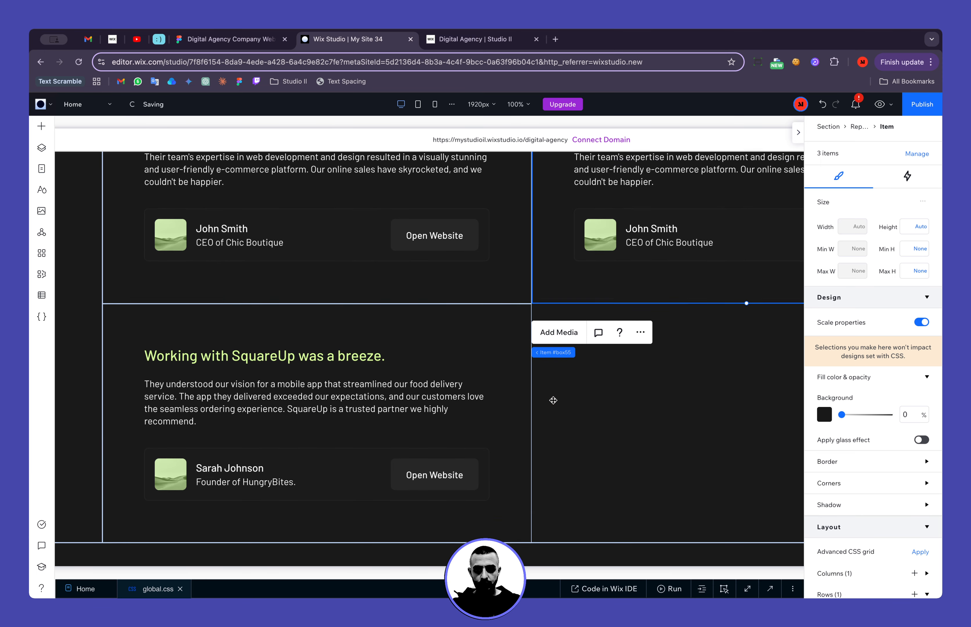
left_click(497, 335)
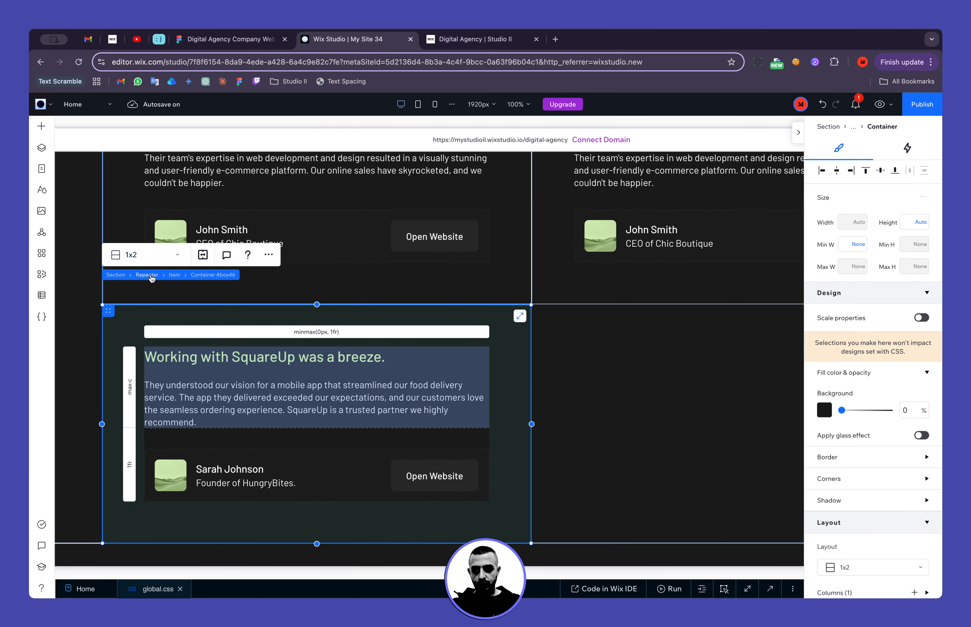
left_click(174, 276)
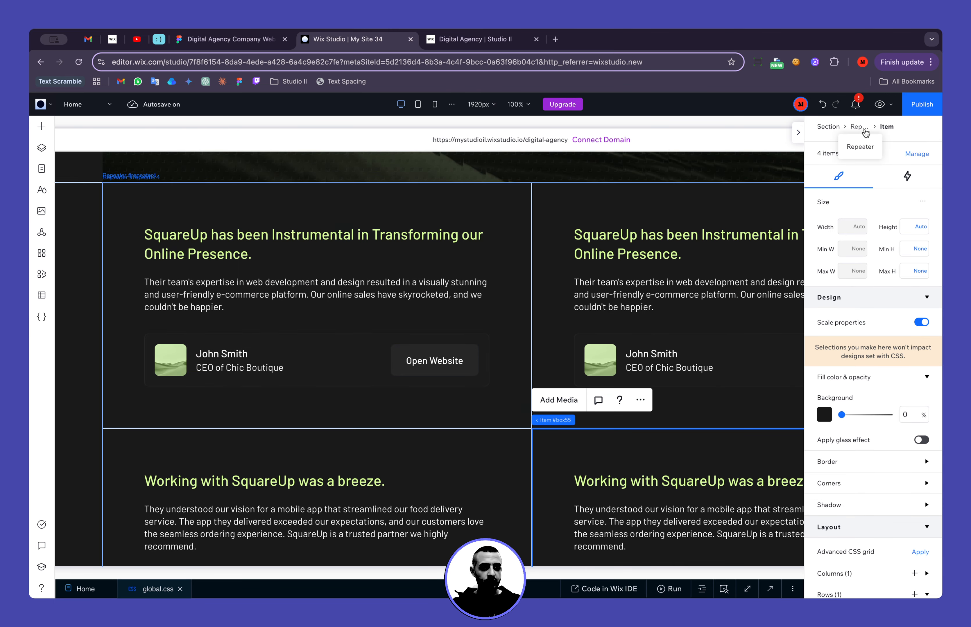
Reorder the repeater's items by moving the second item to third place, so the two testimonials alternate in each row.
left_click(864, 140)
left_click(916, 154)
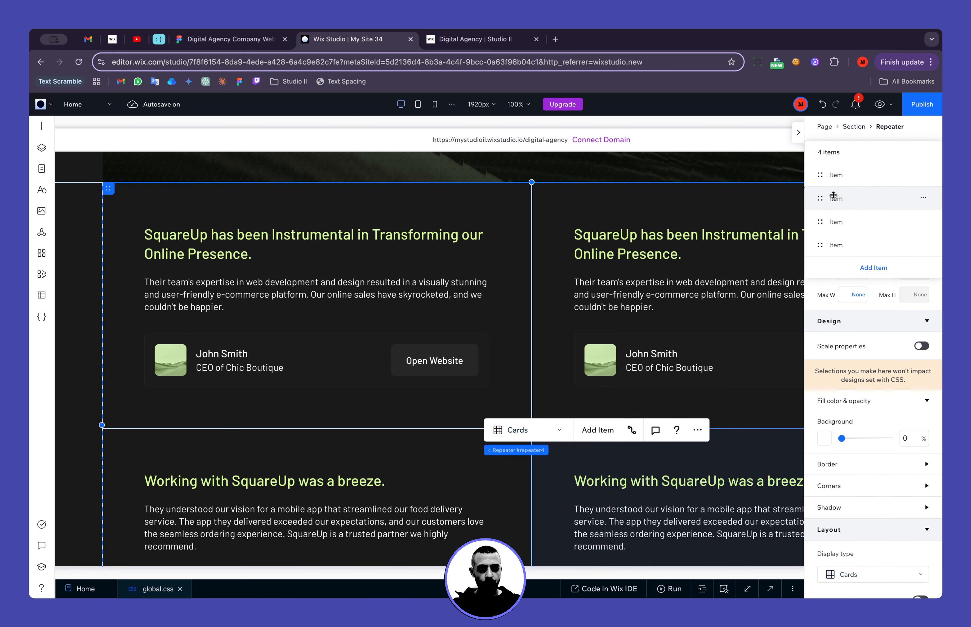
left_click_drag(827, 199, 827, 222)
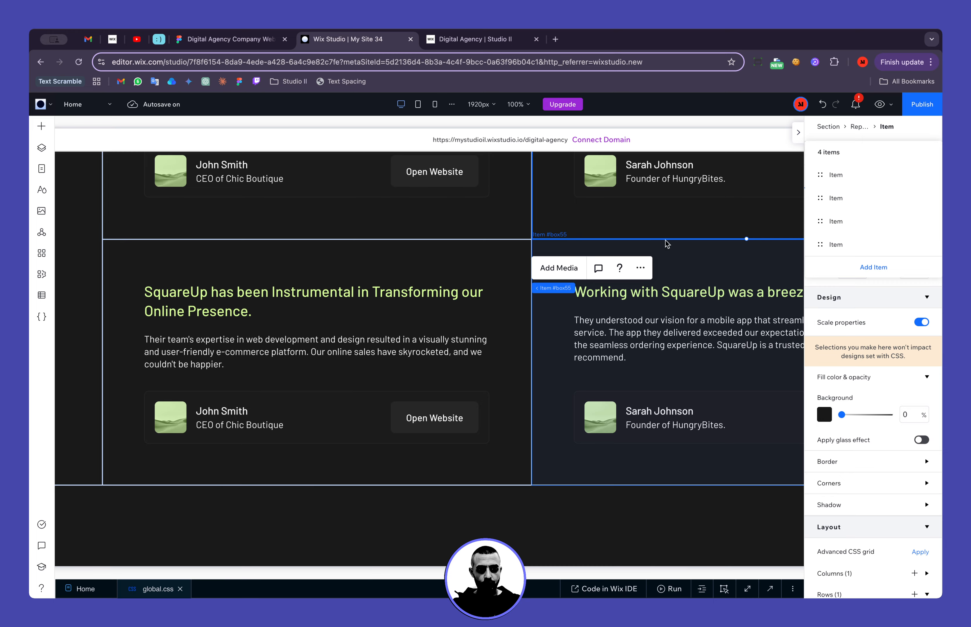
left_click(642, 414)
scroll(518, 513, "up", 3)
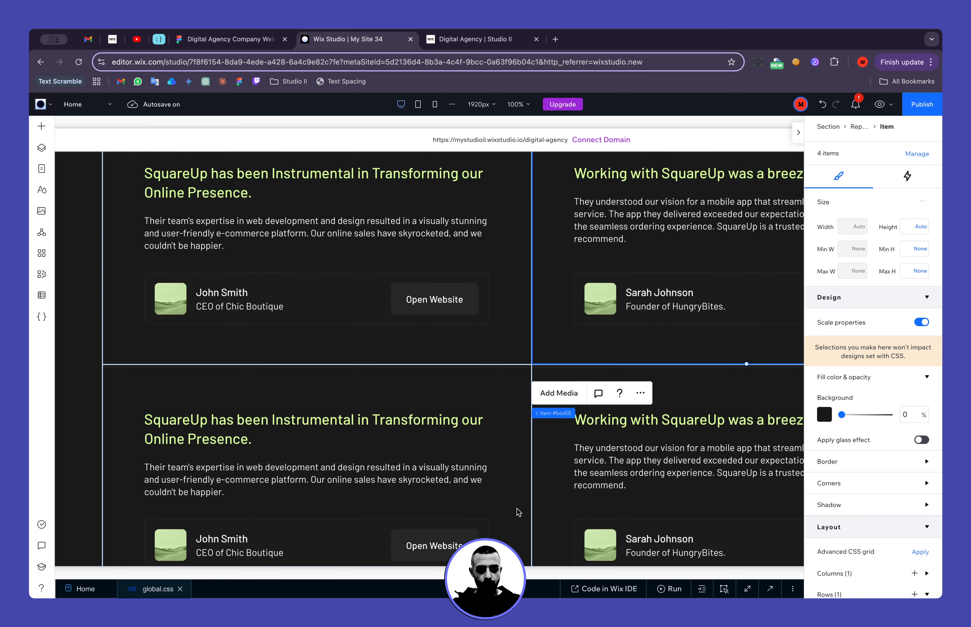
scroll(518, 513, "up", 1)
scroll(455, 455, "right", 2)
scroll(454, 456, "left", 2)
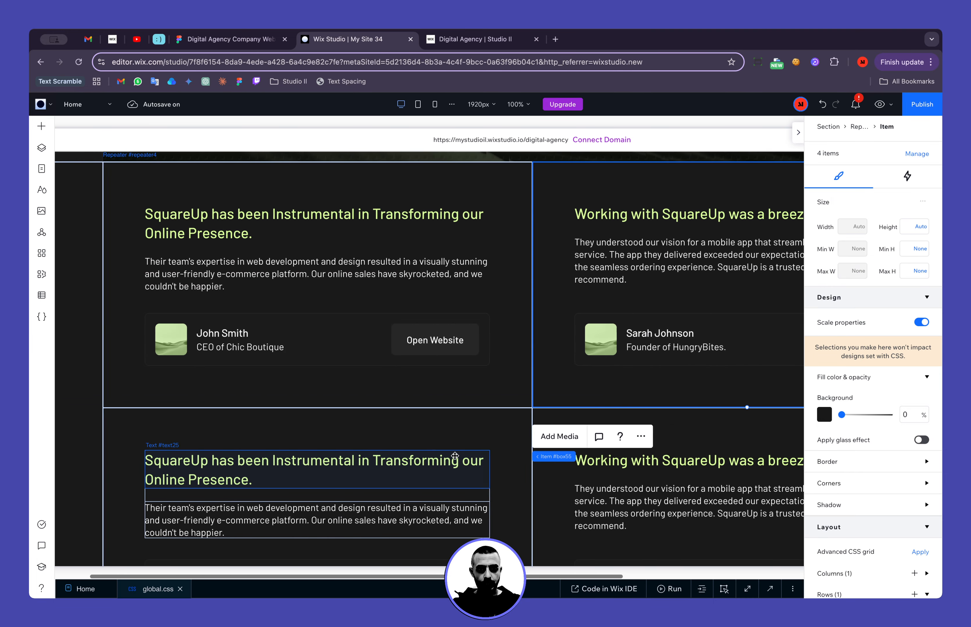
Look over the four testimonial cards in the desktop layout and switch the page to the tablet breakpoint.
scroll(455, 456, "right", 5)
scroll(454, 457, "down", 5)
scroll(453, 448, "left", 5)
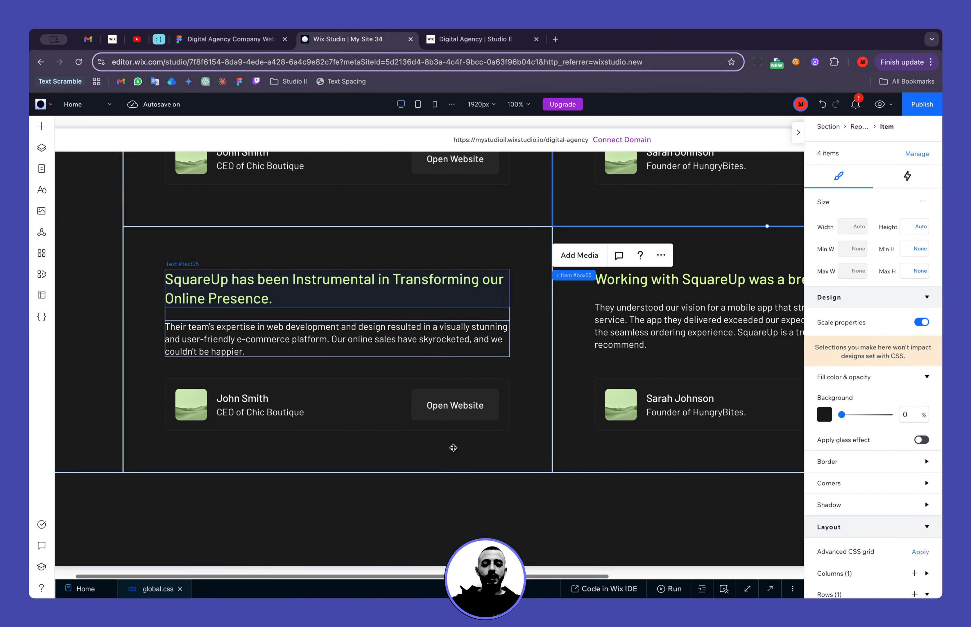
scroll(453, 448, "up", 3)
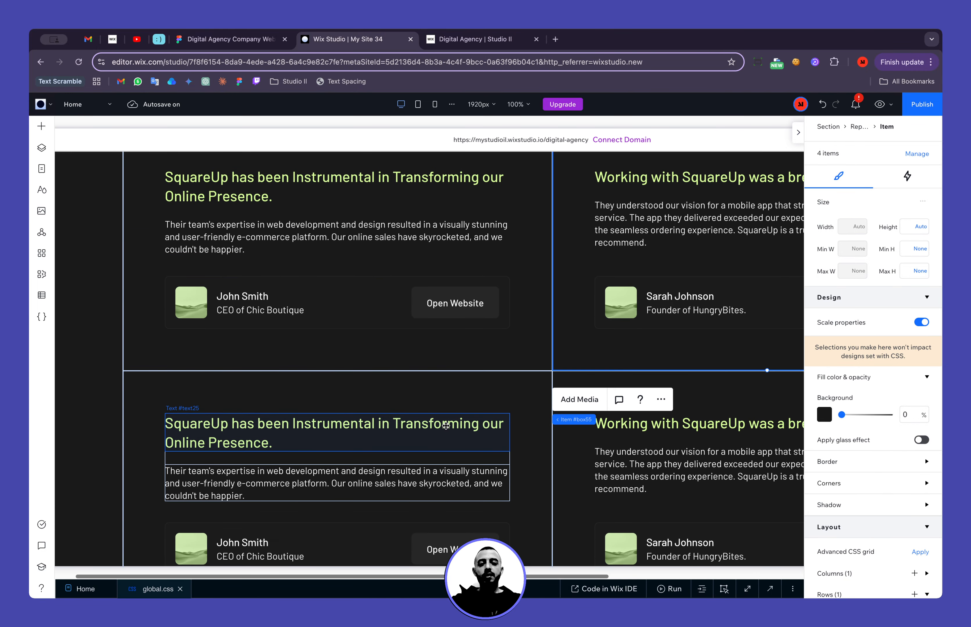
left_click(418, 105)
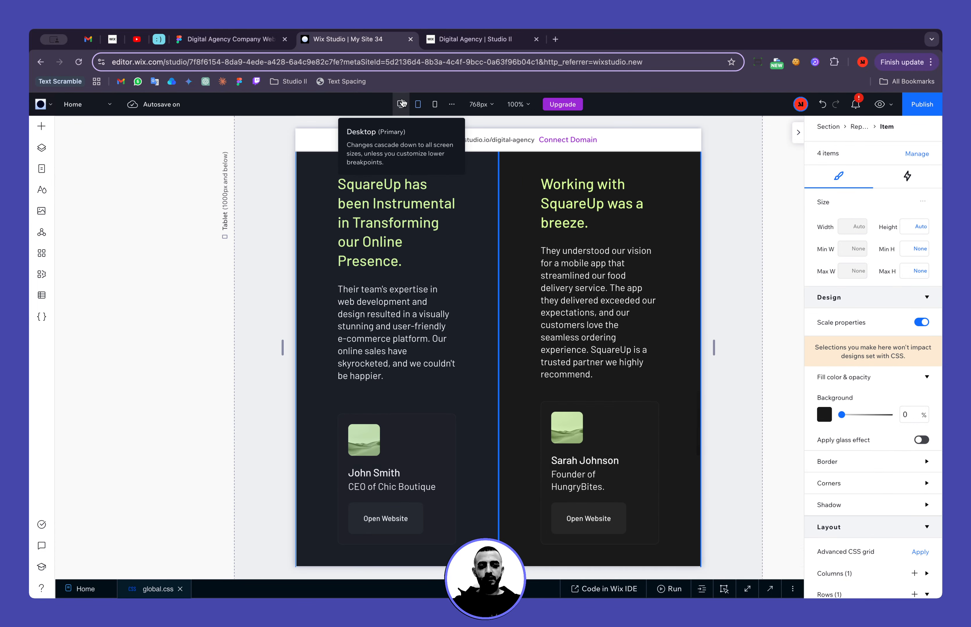
scroll(428, 215, "up", 5)
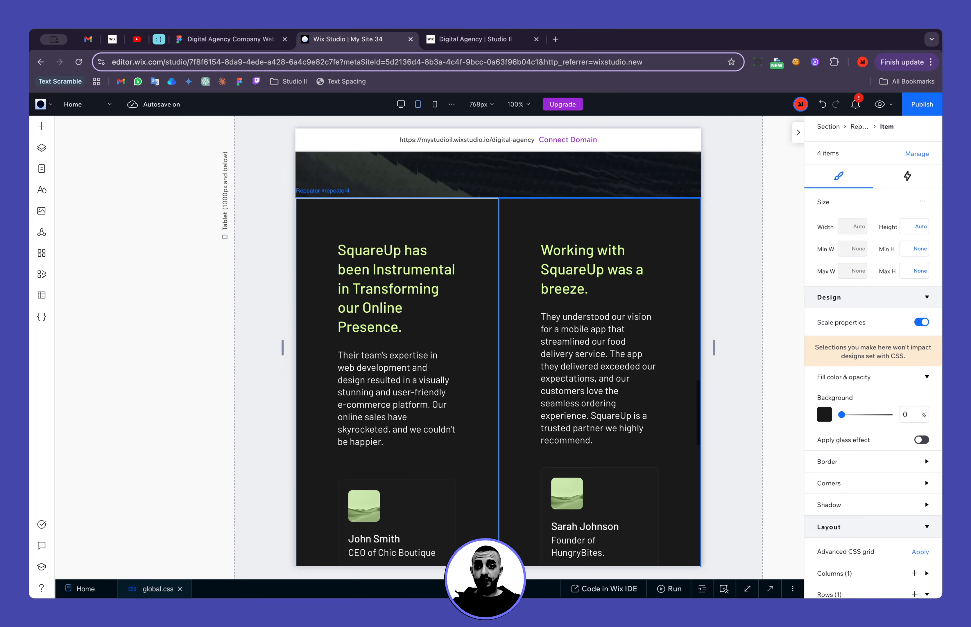
scroll(376, 222, "up", 3)
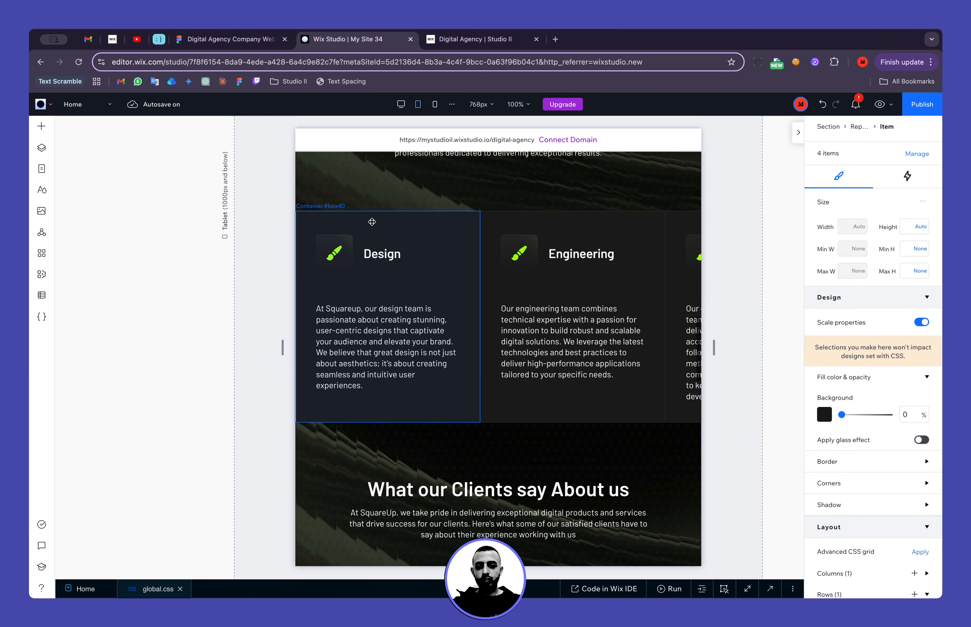
Check the Design service card's padding and set the first testimonial card container's padding to 40 px on all sides.
left_click(374, 221)
scroll(882, 411, "down", 8)
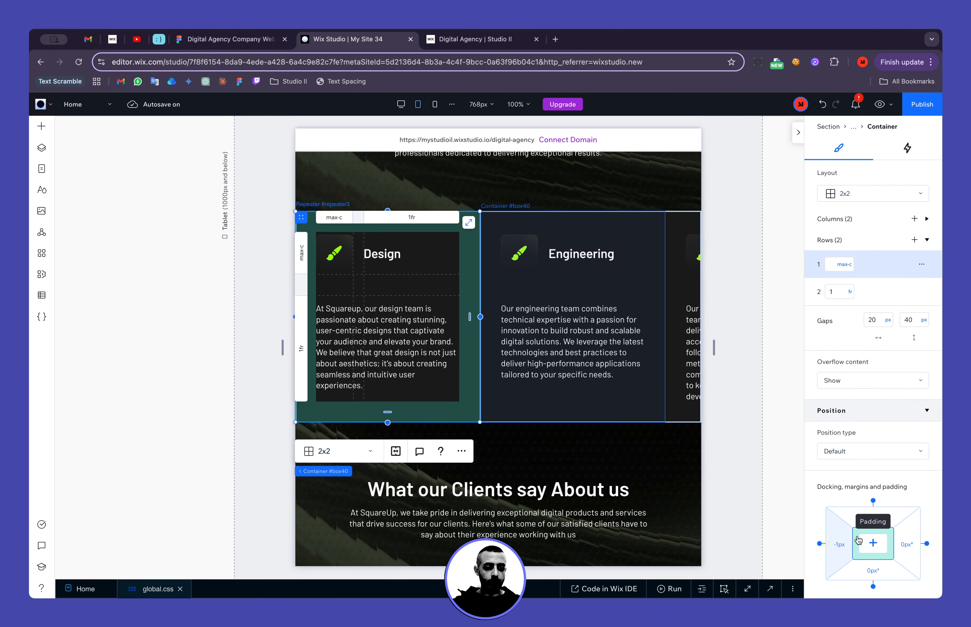
left_click(872, 539)
scroll(742, 514, "down", 5)
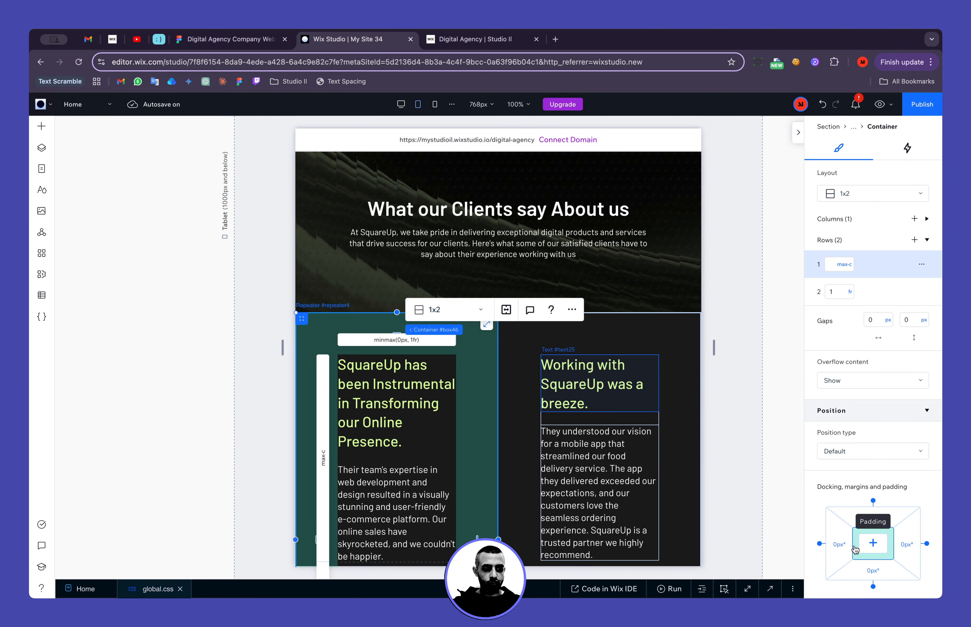
left_click(840, 550)
type("40")
key("Return")
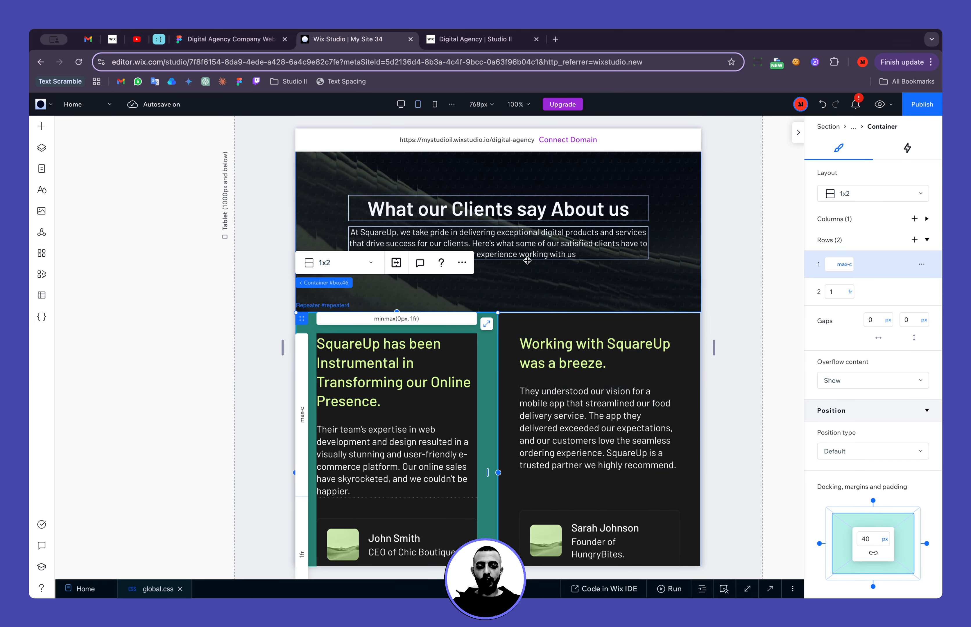
Check the testimonial heading's typography in the Figma laptop frame and set the first card's heading font size to 20 px in Wix Studio.
scroll(526, 260, "up", 5)
left_click(228, 39)
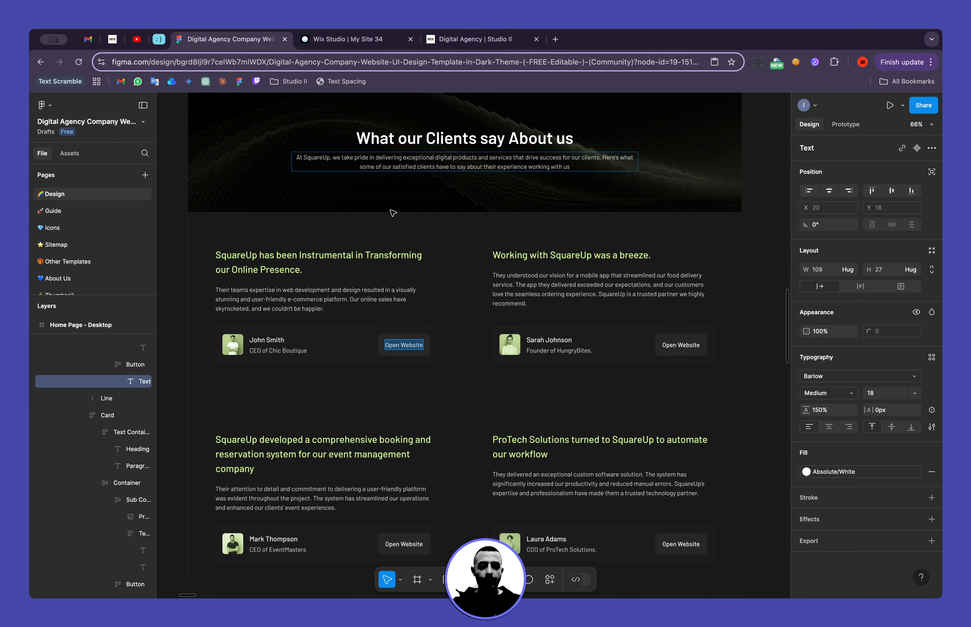
scroll(434, 235, "down", 5)
scroll(454, 251, "up", 5)
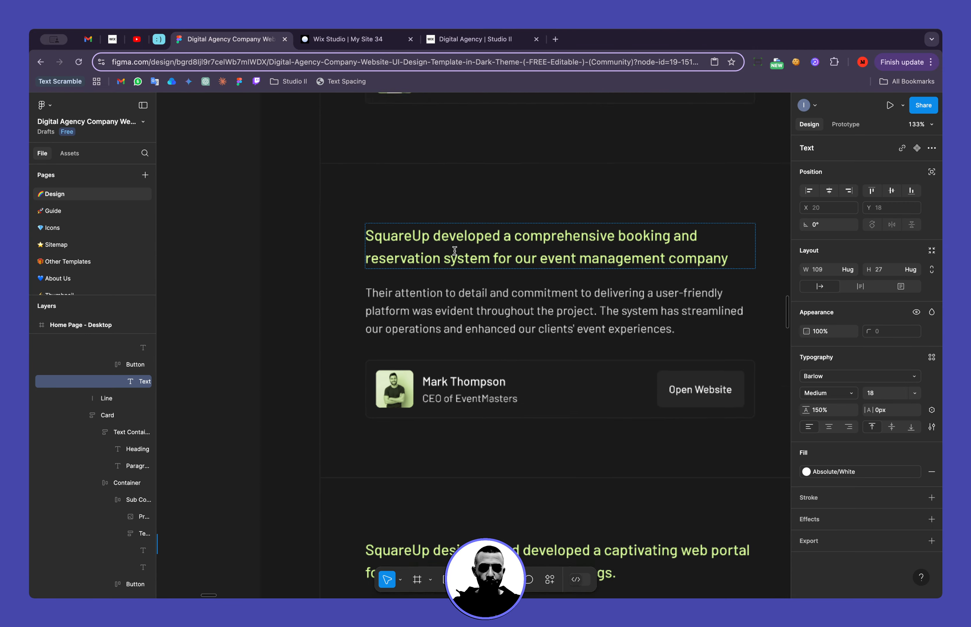
double_click(473, 235)
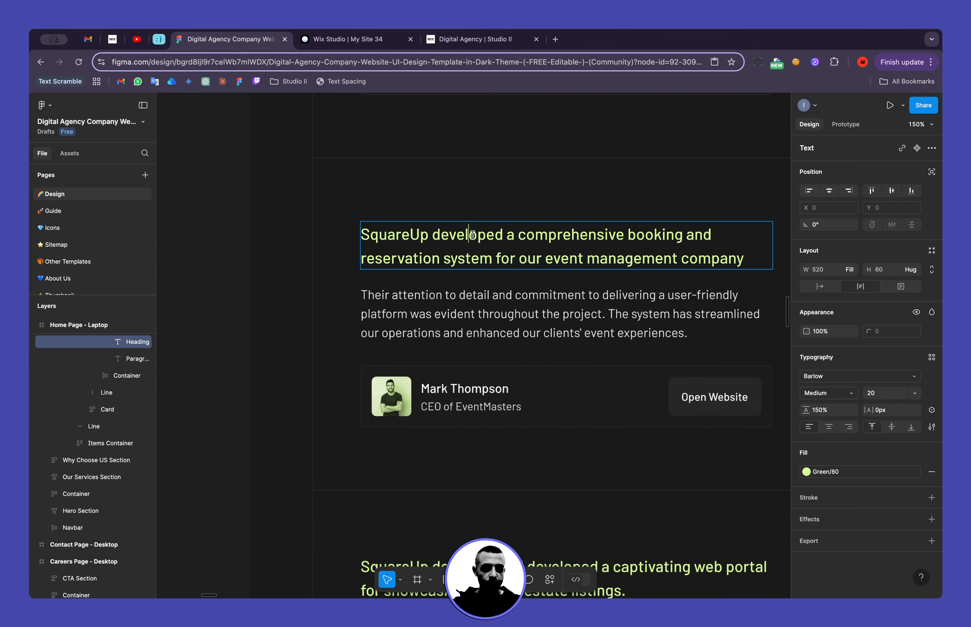
left_click(328, 39)
scroll(387, 302, "down", 5)
scroll(391, 313, "down", 2)
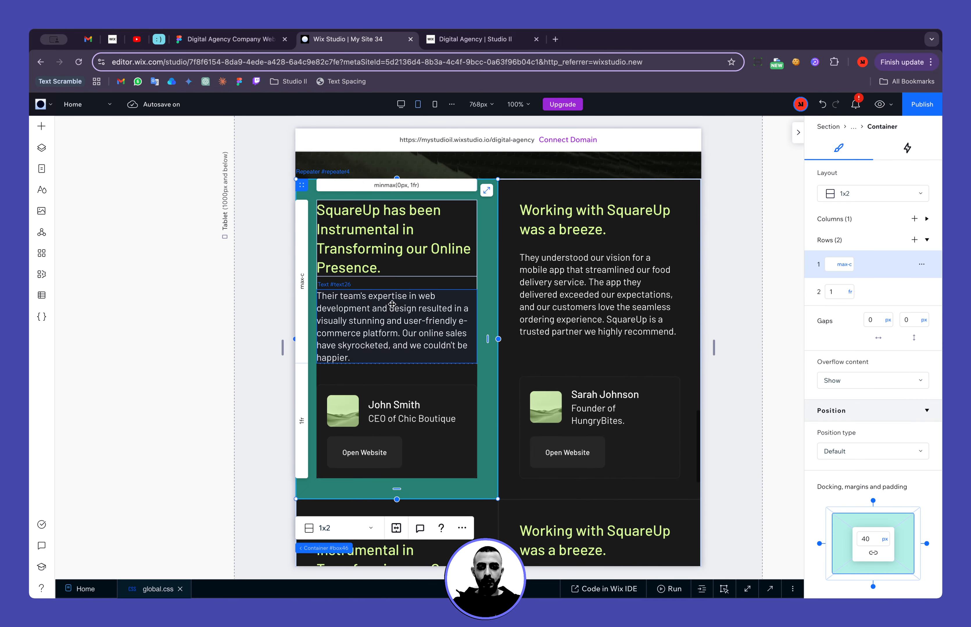
left_click(395, 249)
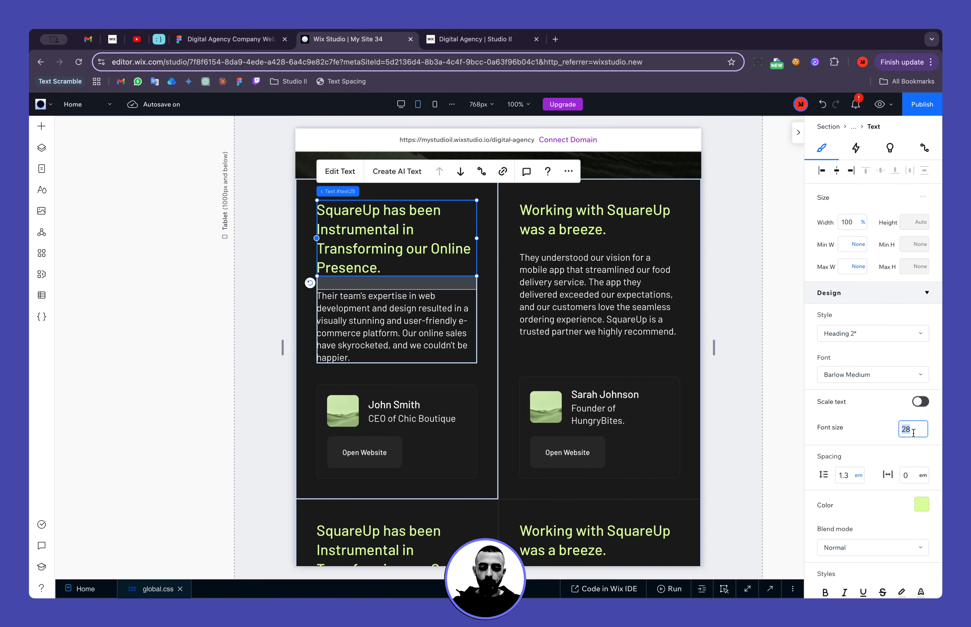
type("20")
key("Return")
Check the testimonial paragraph's typography in Figma and set the first card's paragraph font size to 16 px in Wix Studio.
left_click(230, 39)
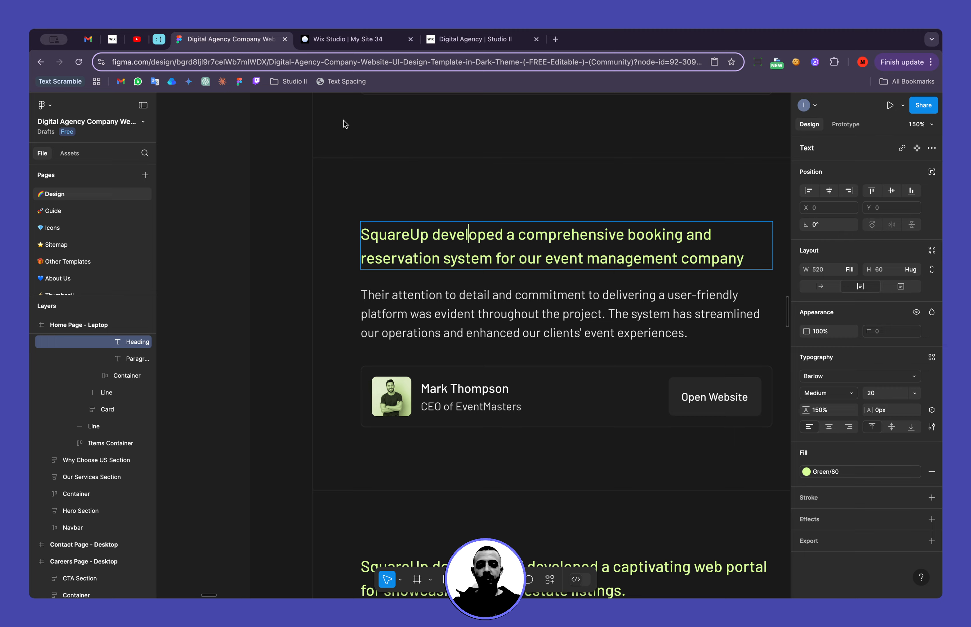
double_click(482, 316)
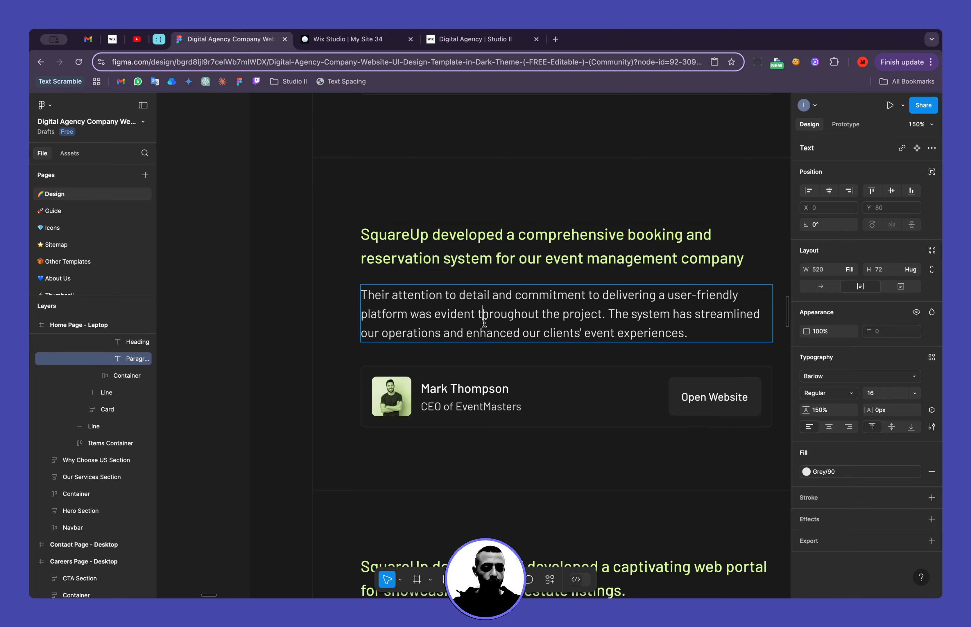
left_click(366, 42)
left_click(392, 282)
double_click(912, 431)
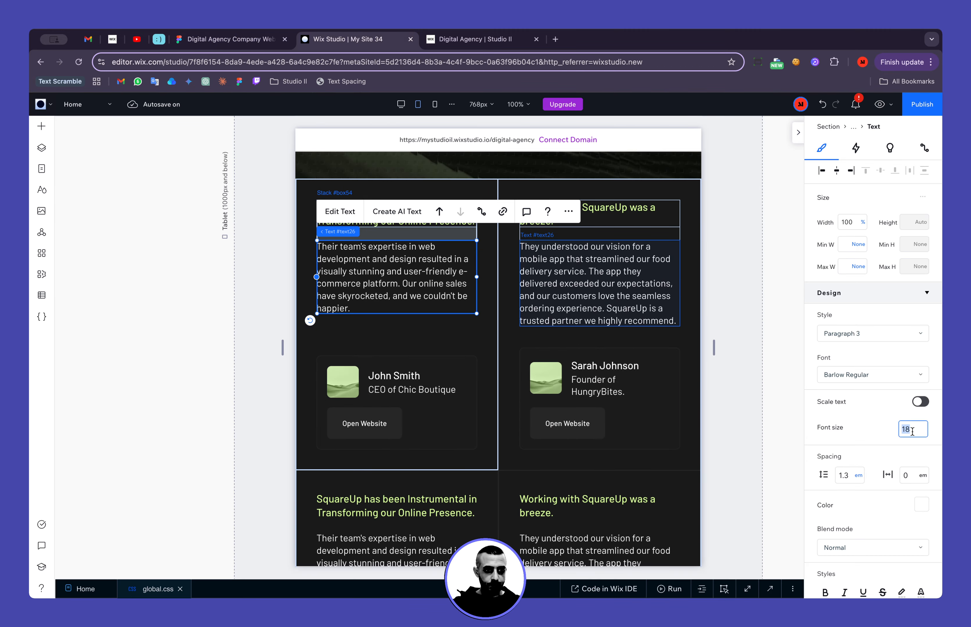
type("16")
key("Return")
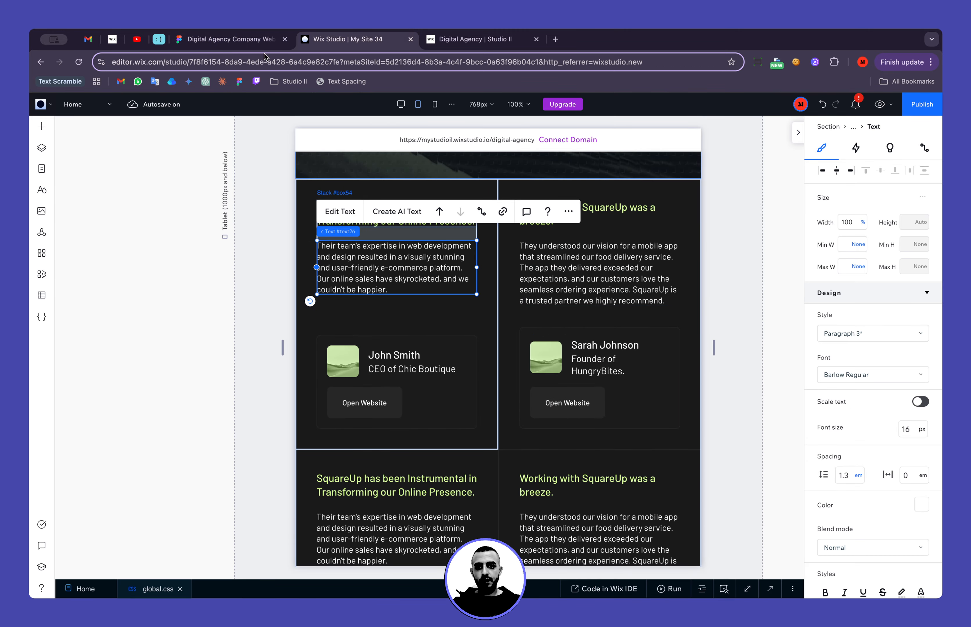
Check the heading-to-paragraph gap in Figma and set the first card's text stack item spacing to 20 px in Wix Studio.
left_click(260, 41)
key("Escape")
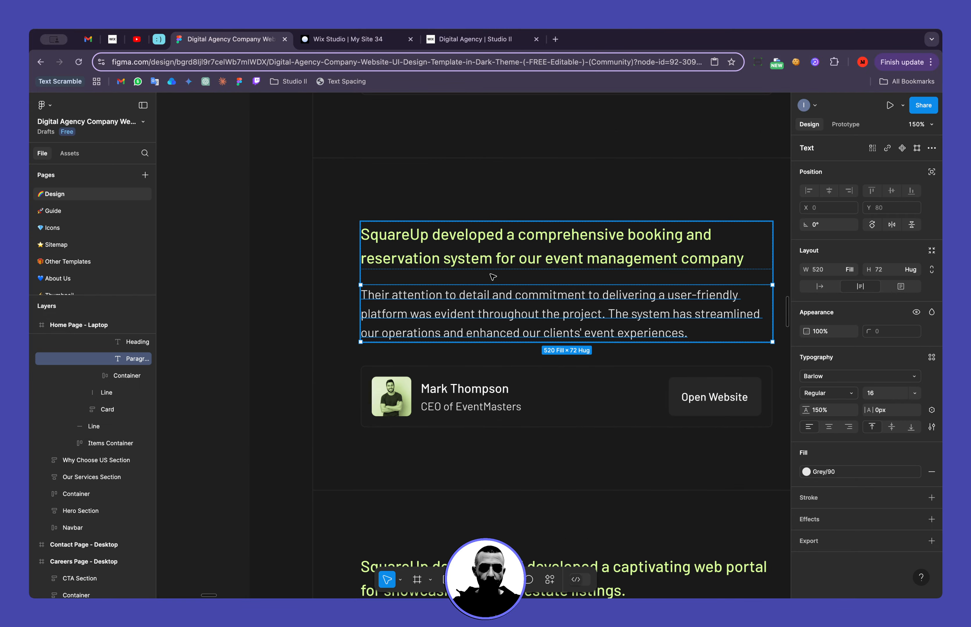
key("Escape")
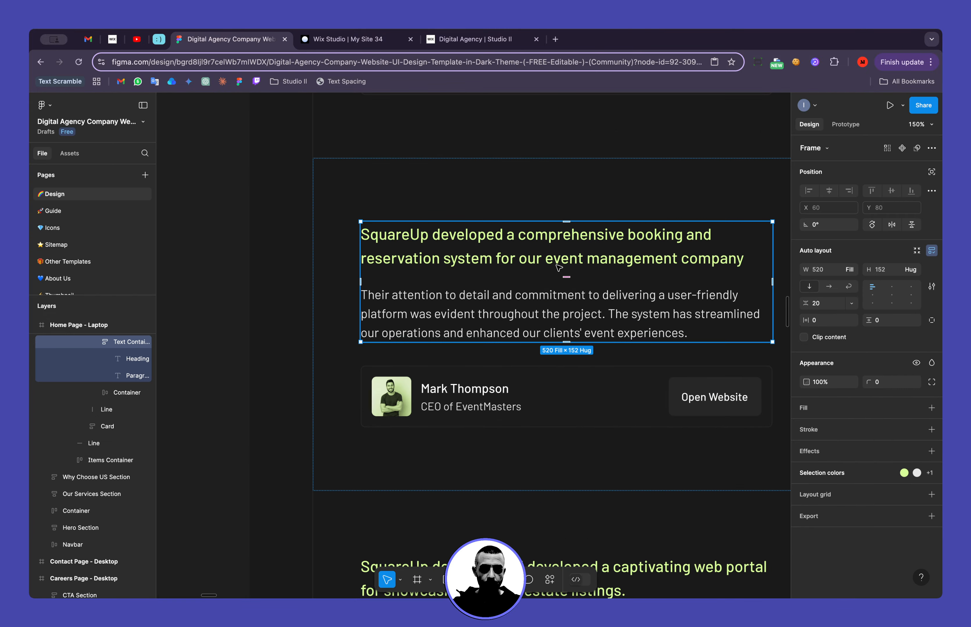
key("ctrl+Tab")
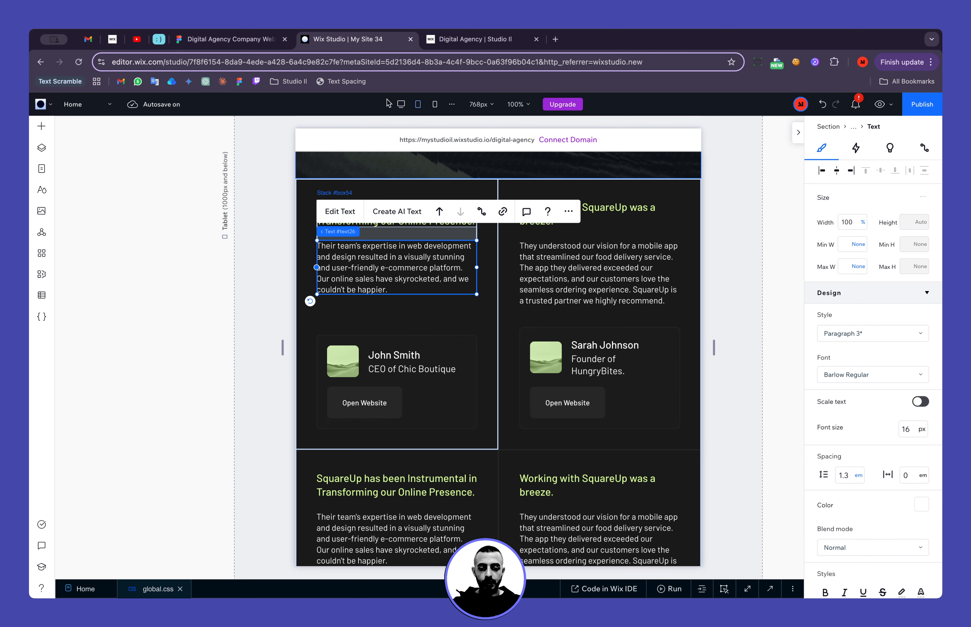
left_click(396, 233)
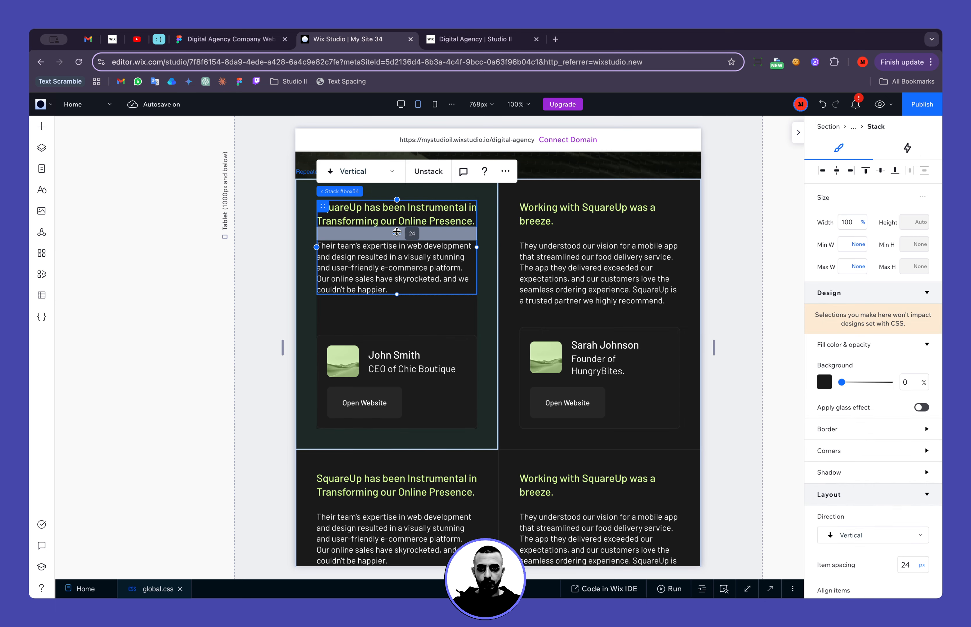
left_click_drag(397, 233, 397, 231)
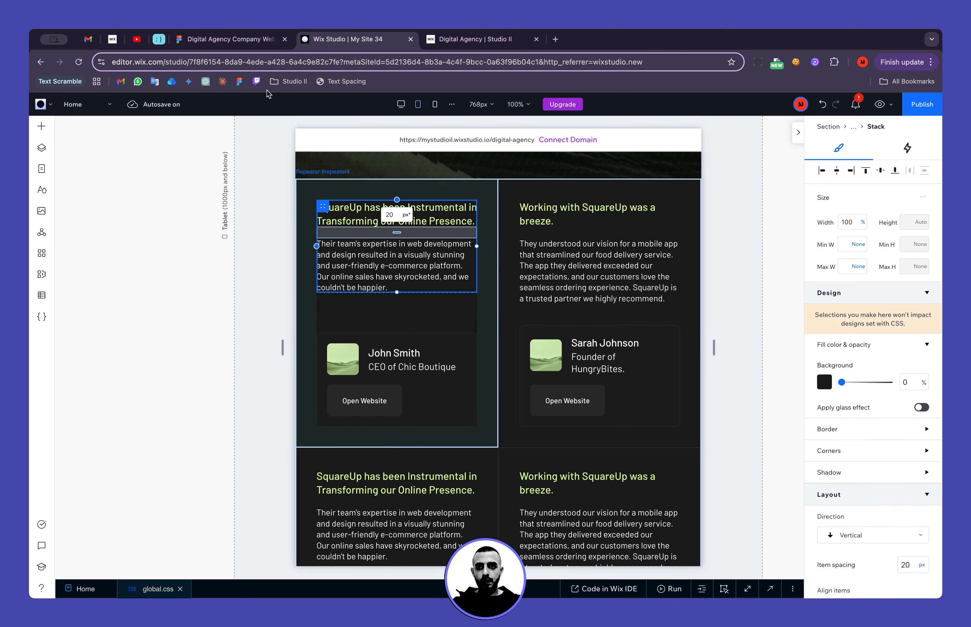
Check the client info box's spacing in Figma and set the first card's client info flexbox top margin to 30 px in Wix Studio.
left_click(257, 42)
left_click(402, 372)
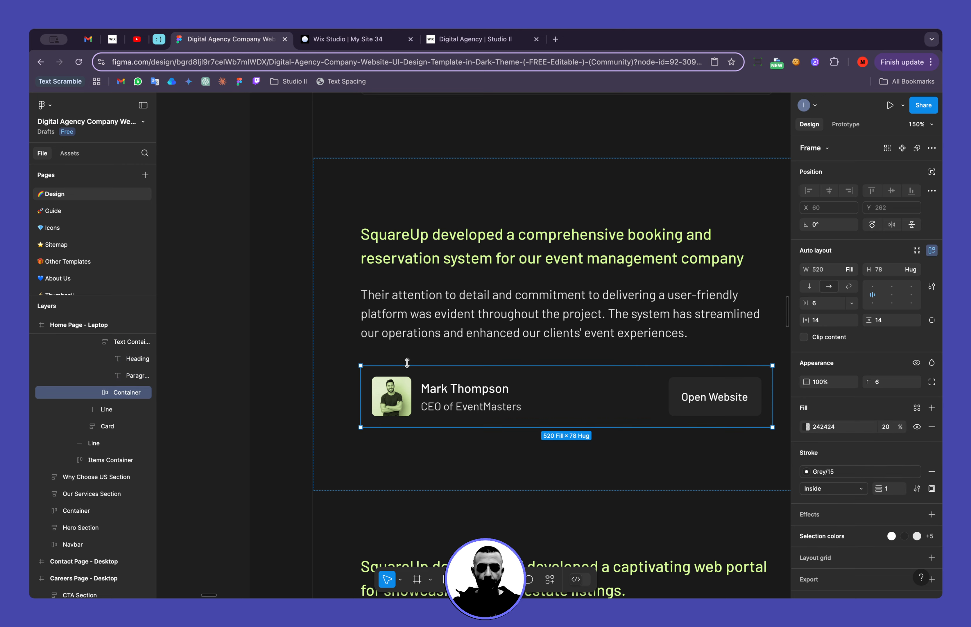
key("alt")
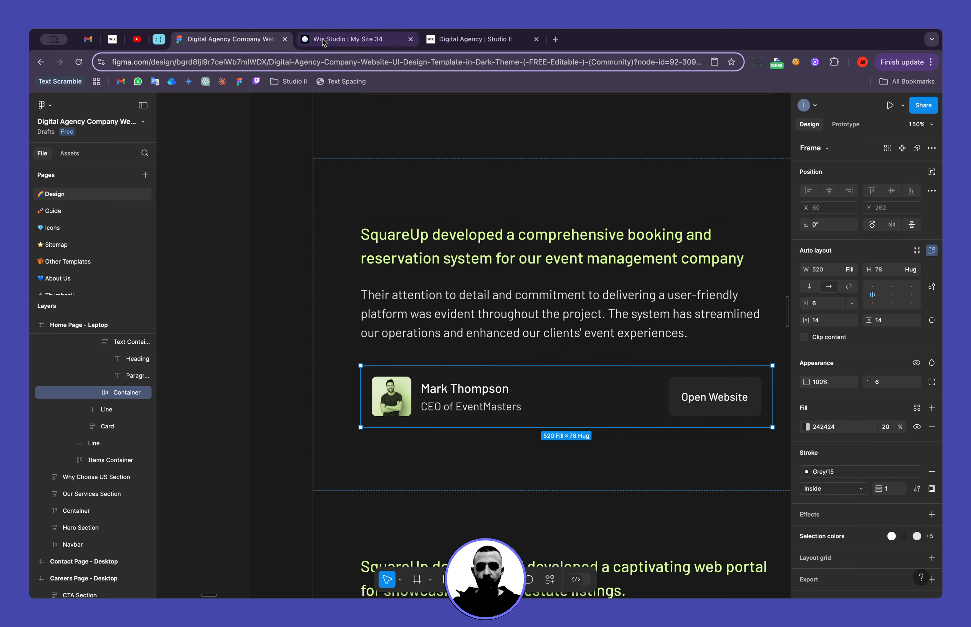
left_click(343, 40)
left_click(453, 348)
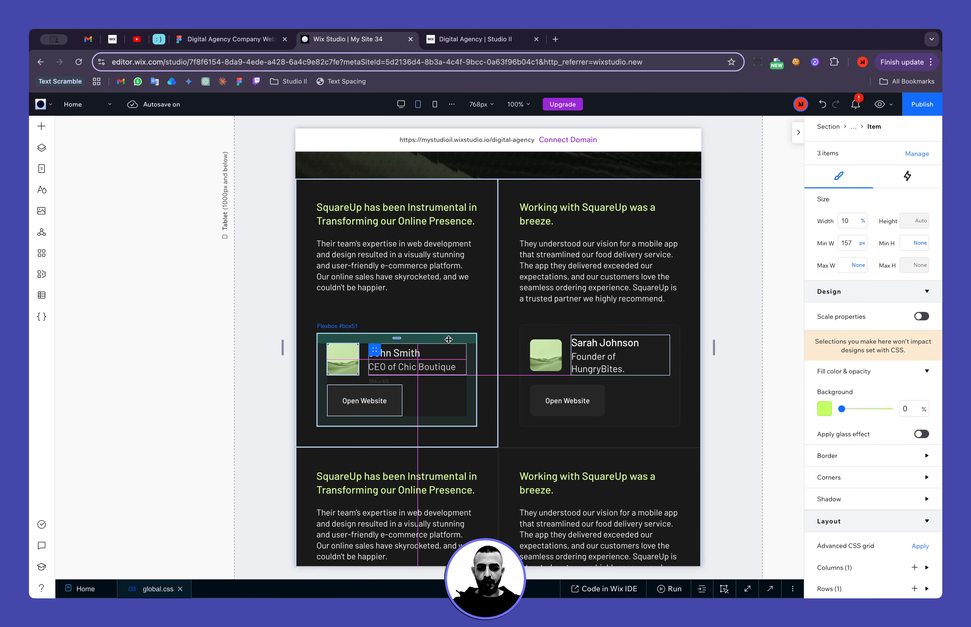
scroll(871, 524, "down", 1)
scroll(872, 524, "down", 3)
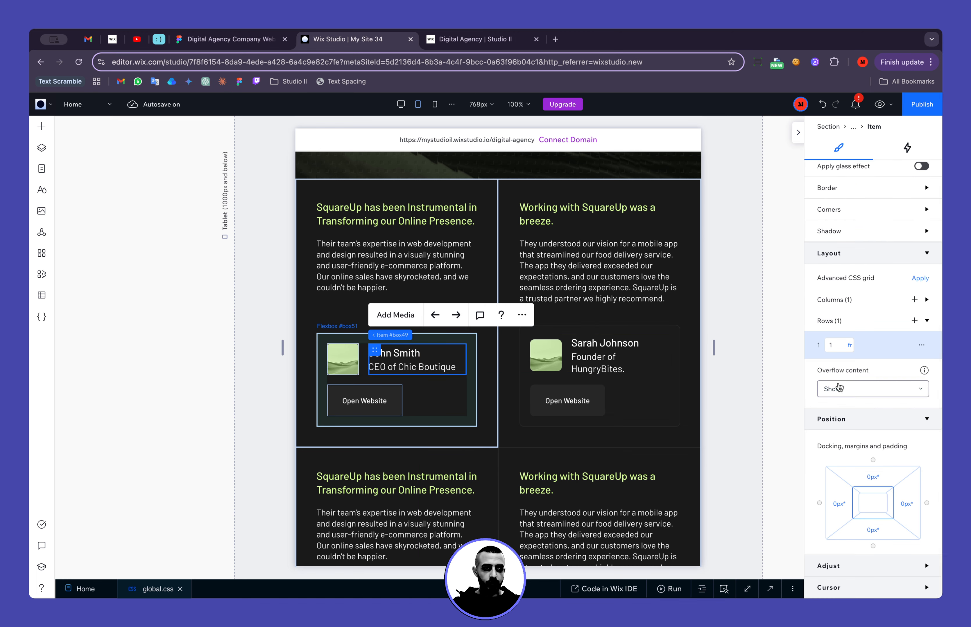
left_click(854, 129)
scroll(856, 436, "down", 5)
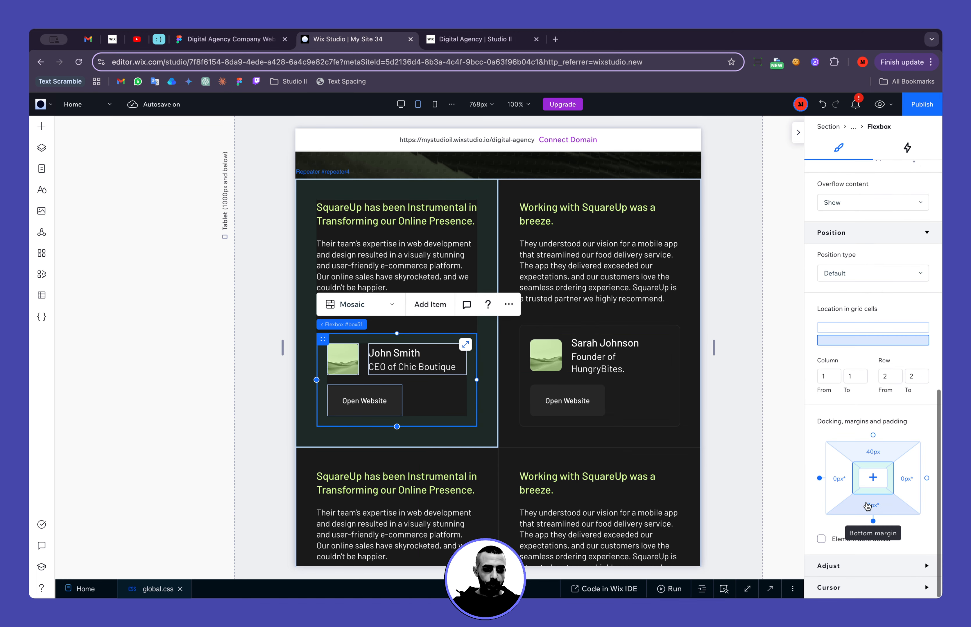
left_click(871, 451)
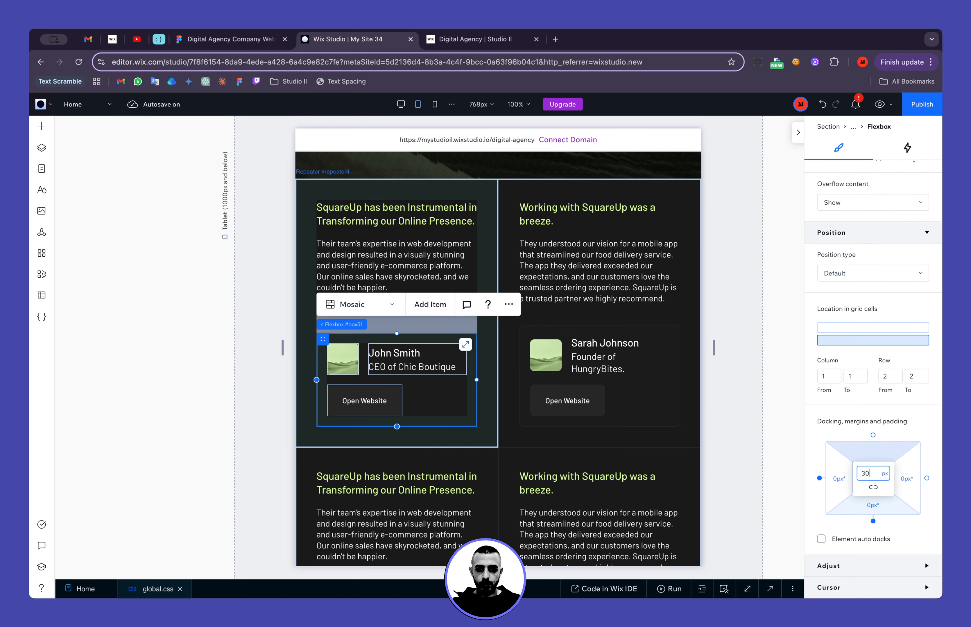
left_click(253, 39)
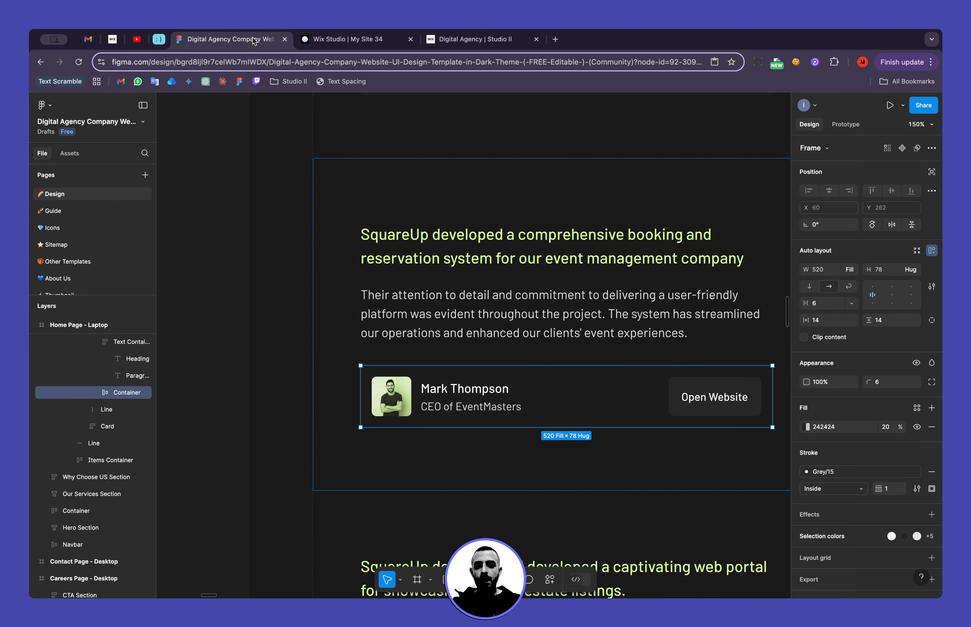
left_click(349, 45)
left_click(184, 278)
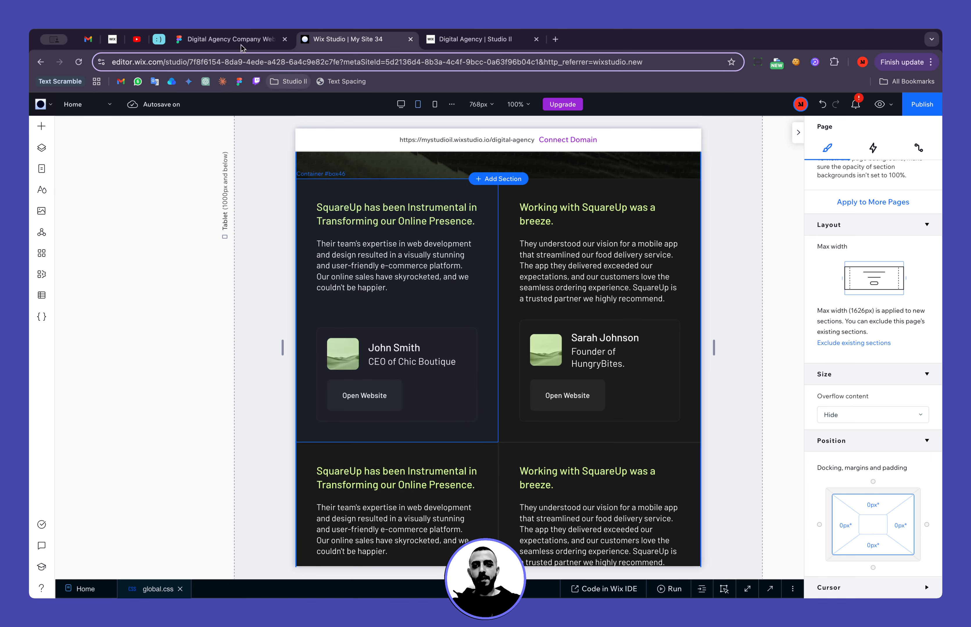
Check the client name's typography and profile image size in Figma, and set the first card's client name font size to 16 px in Wix Studio.
left_click(216, 39)
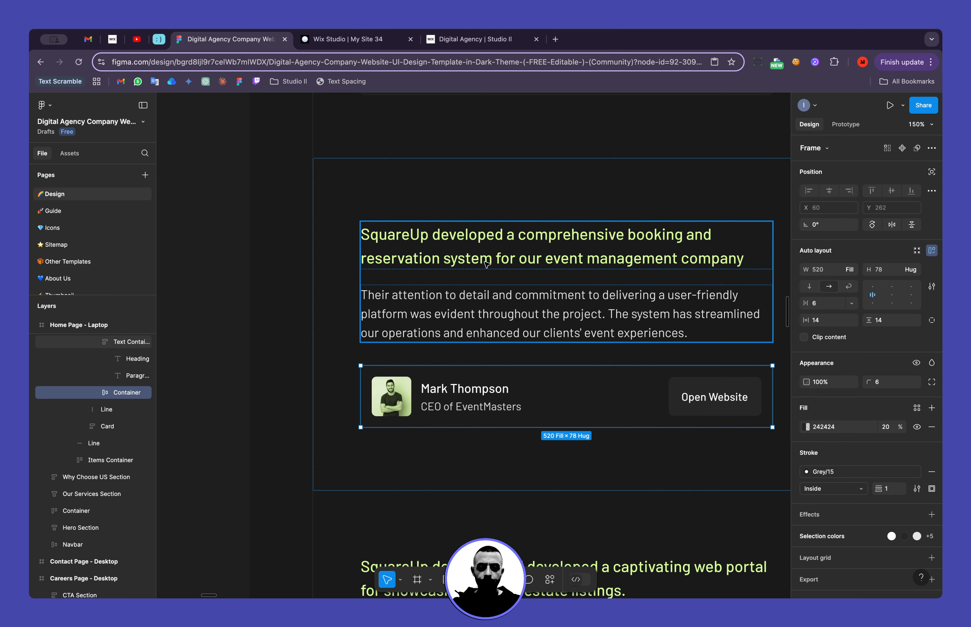
scroll(517, 362, "right", 2)
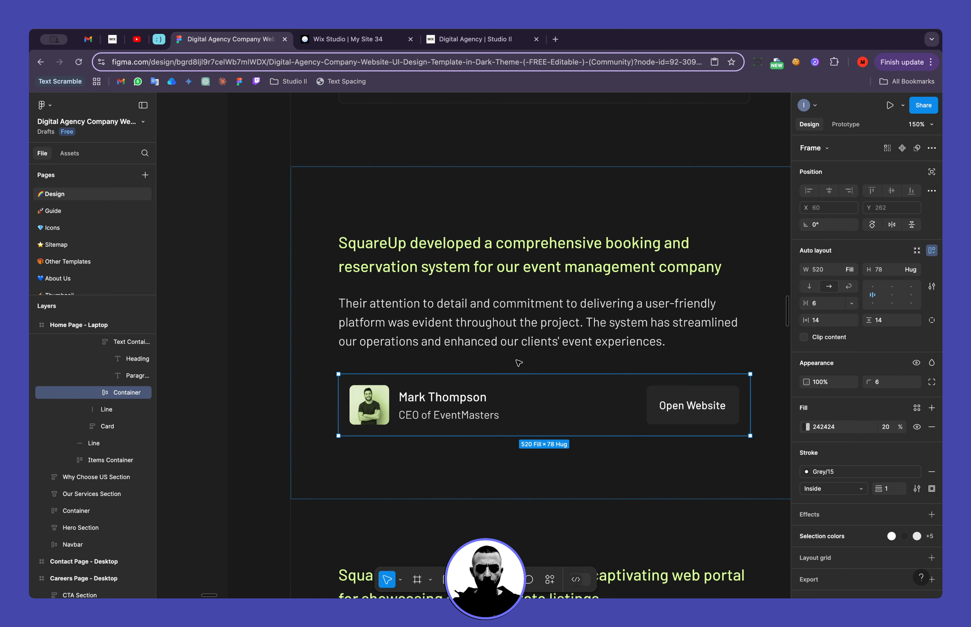
double_click(480, 400)
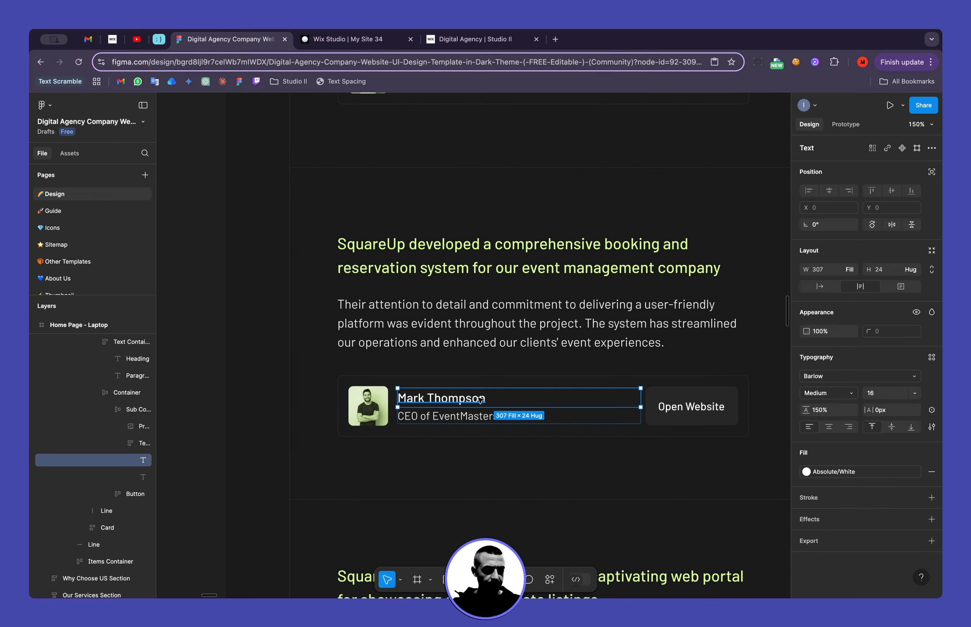
left_click(368, 389)
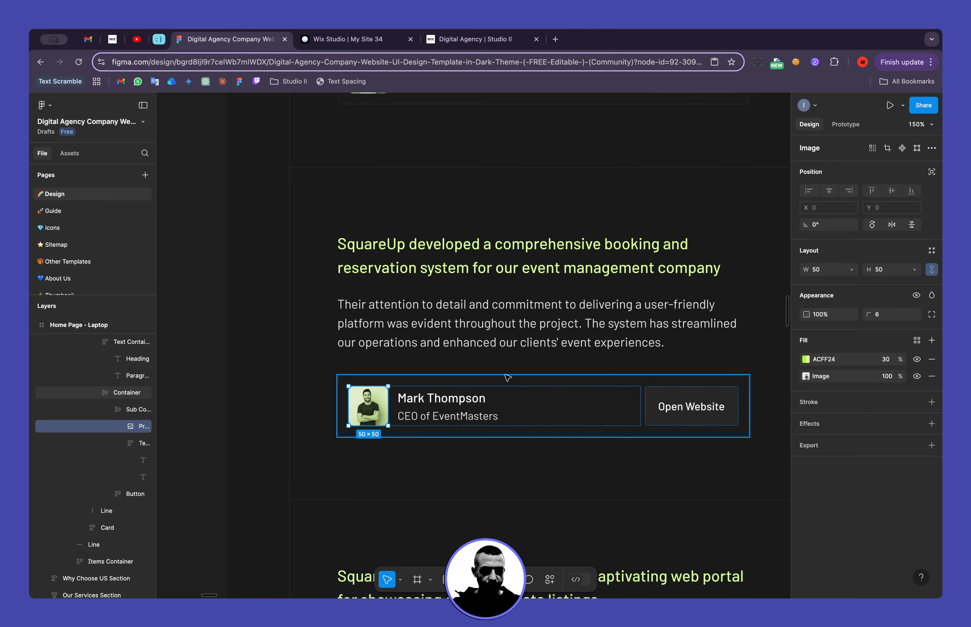
left_click(343, 39)
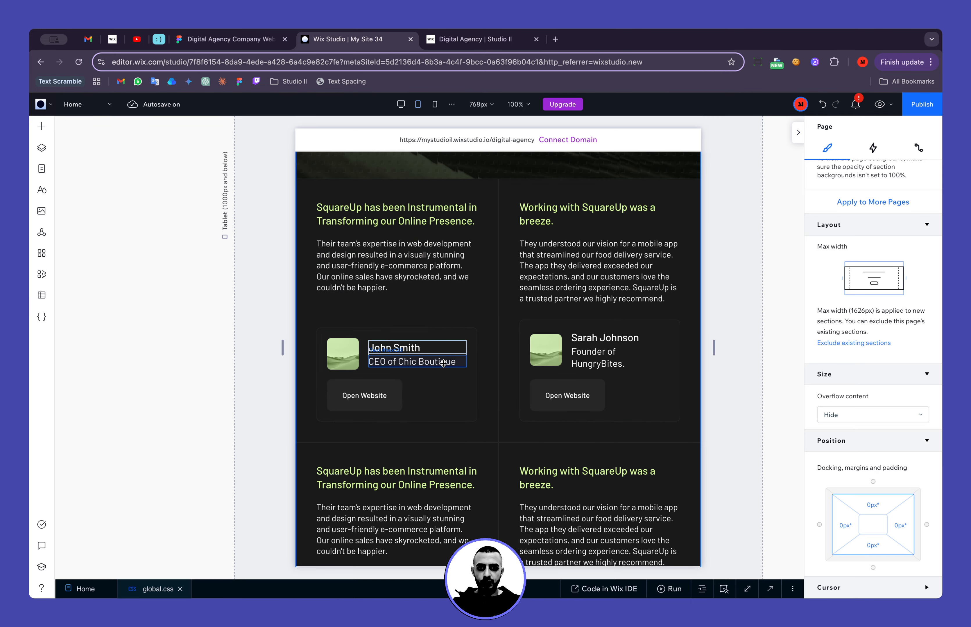
left_click(420, 347)
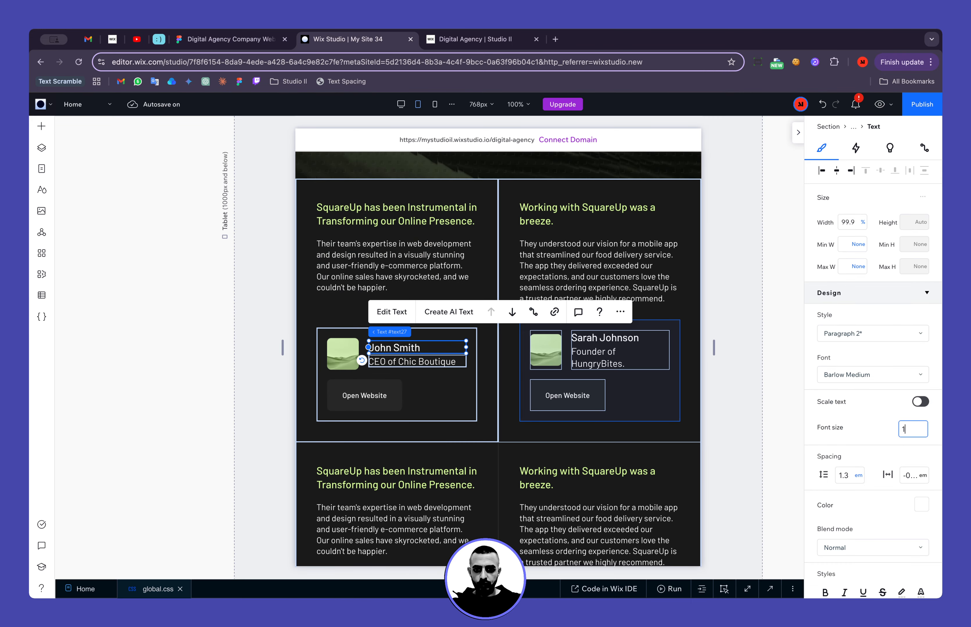
type("1")
key("Return")
Set the first card's client job title font size to 16 px.
left_click(412, 358)
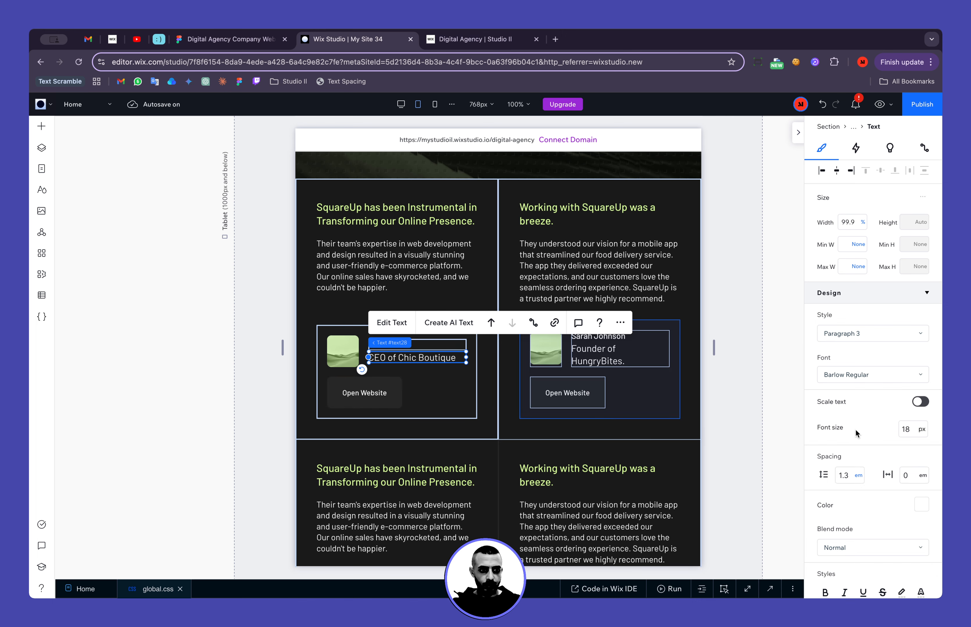
left_click(906, 429)
type("16")
key("Tab")
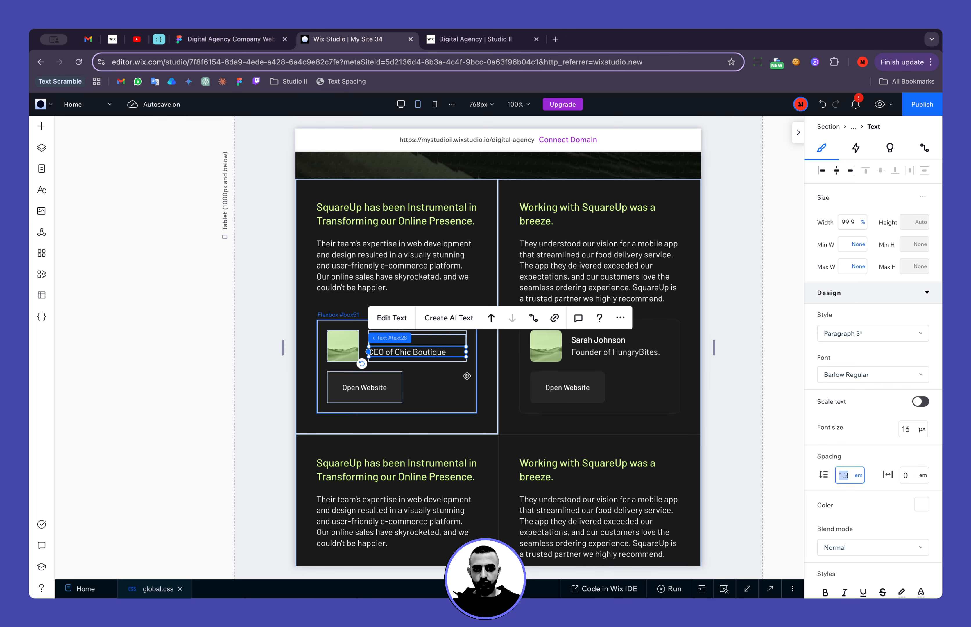
Check the client job title's typography in Figma and set the first card's job title font size to 14 px in Wix Studio.
left_click(228, 39)
left_click(441, 419)
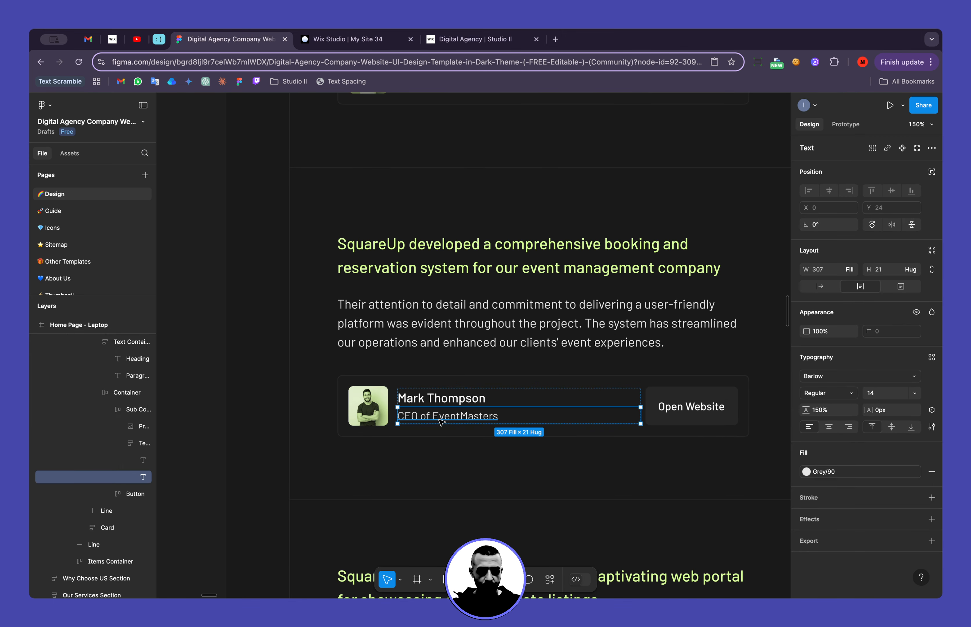
left_click(347, 38)
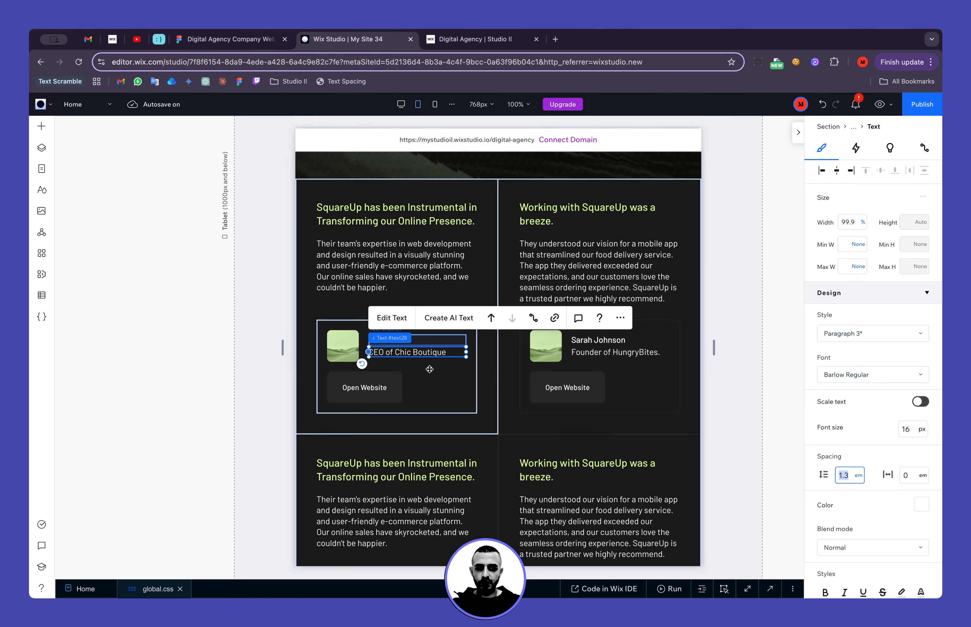
left_click(913, 433)
type("14")
key("Return")
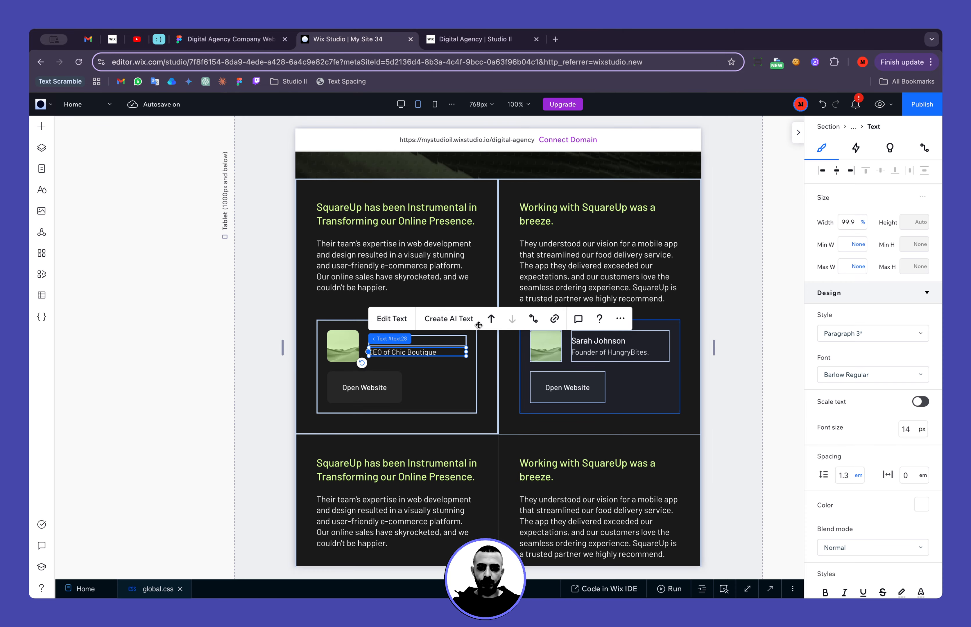
Resize the color overlay container on the first card's profile image to 50 px wide and 50 px high.
left_click(343, 346)
left_click(851, 224)
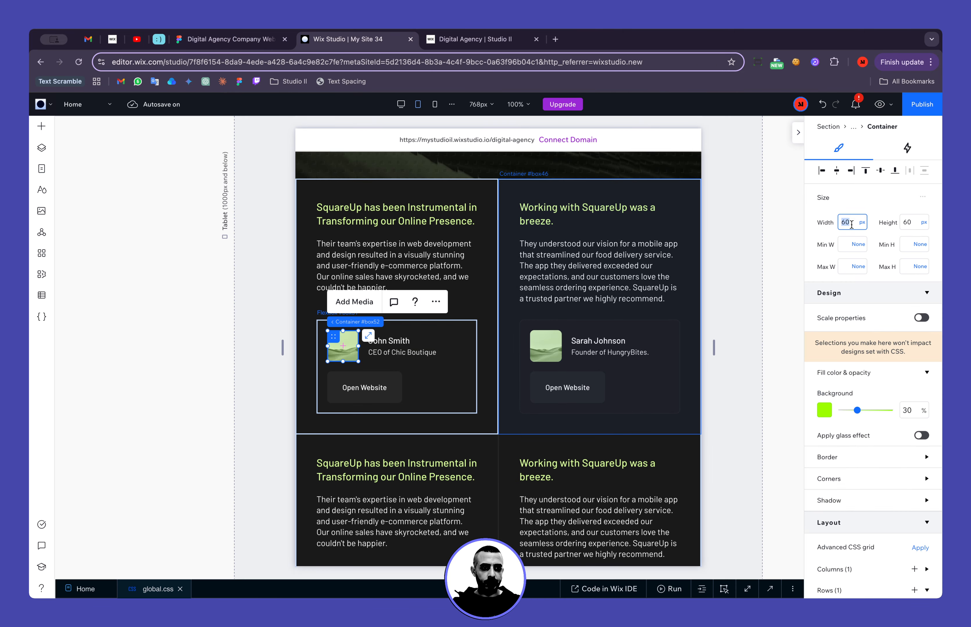
type("50")
key("Return")
key("Tab")
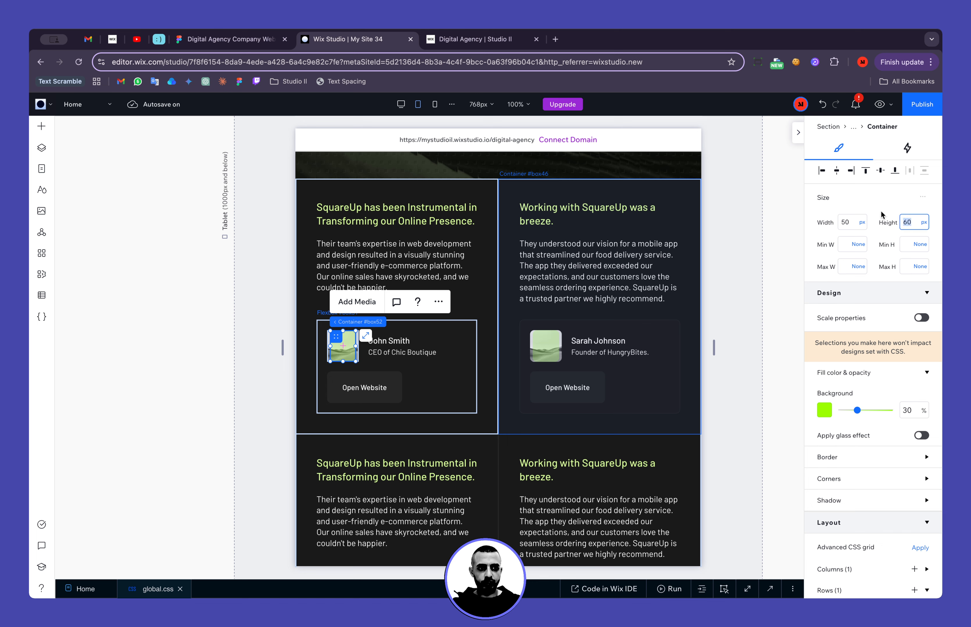
type("50")
key("Return")
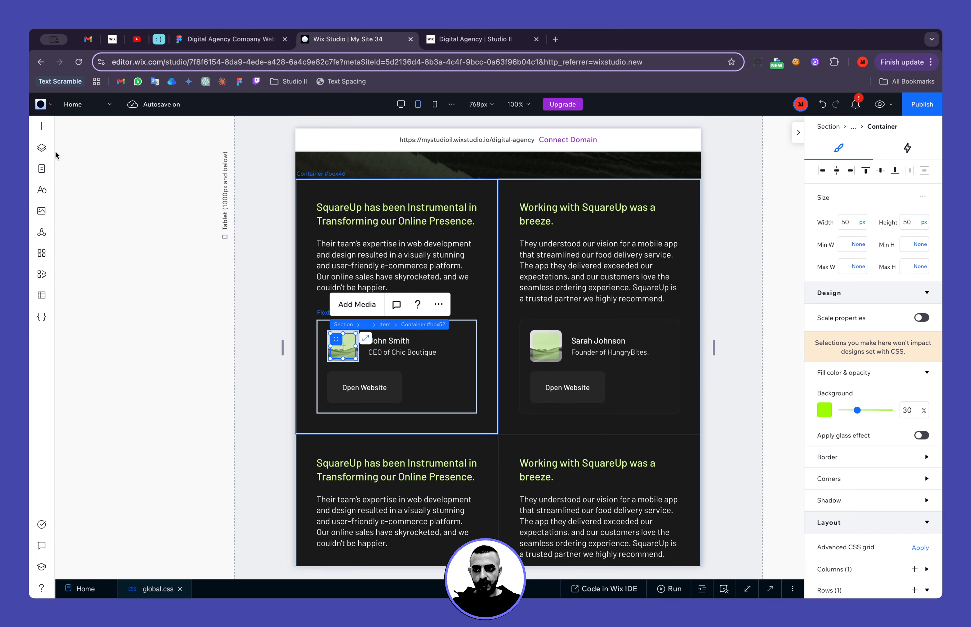
Select the profile image beneath the color overlay and resize it to 50 px wide and 50 px high.
left_click(41, 148)
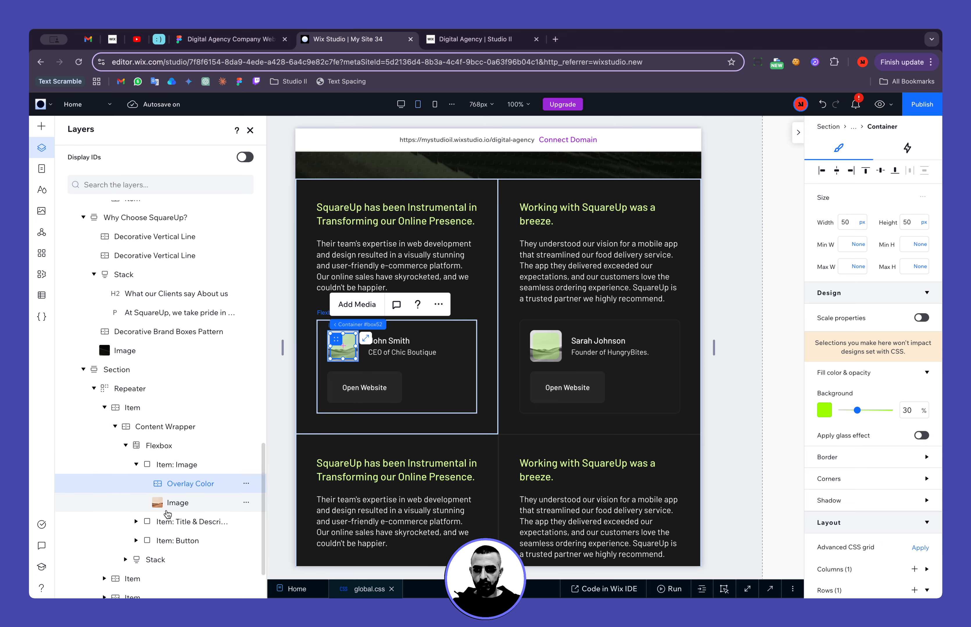
left_click(167, 510)
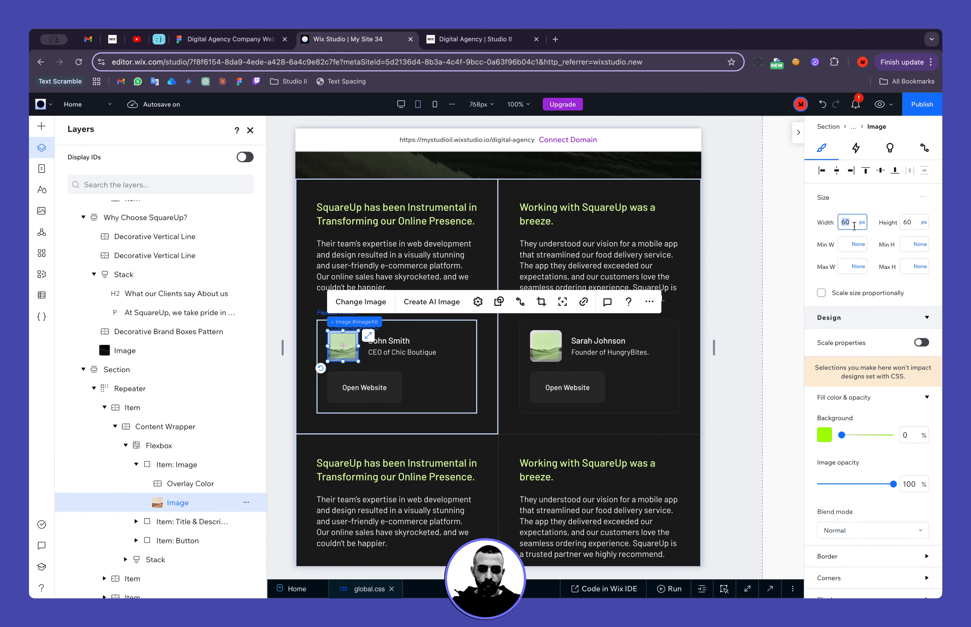
type("50")
key("Tab")
type("5")
key("Tab")
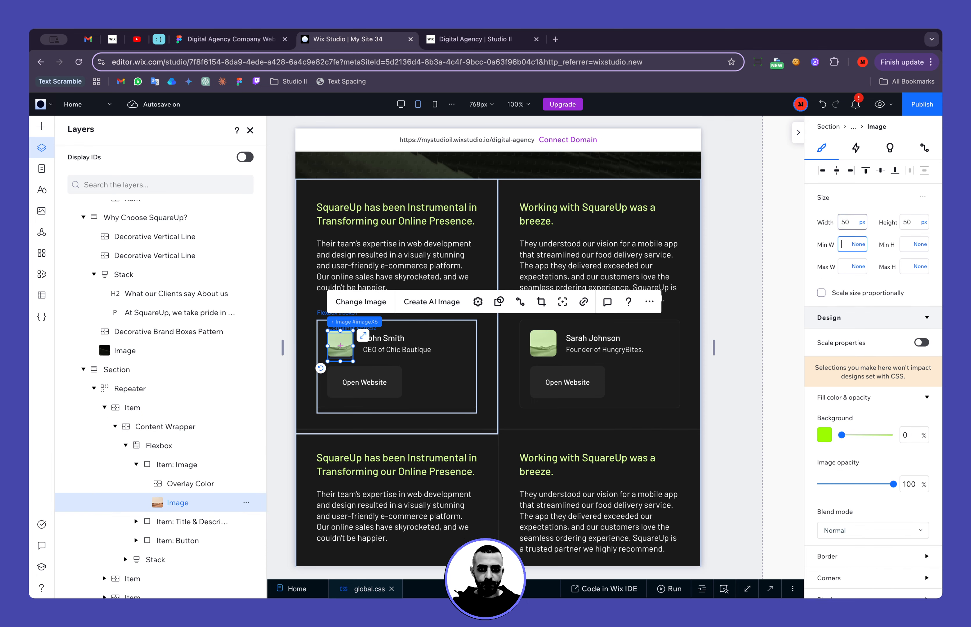
Check the Learn More button's height in the services cards and set the testimonial Open Website button's height to 52 px.
left_click(566, 385)
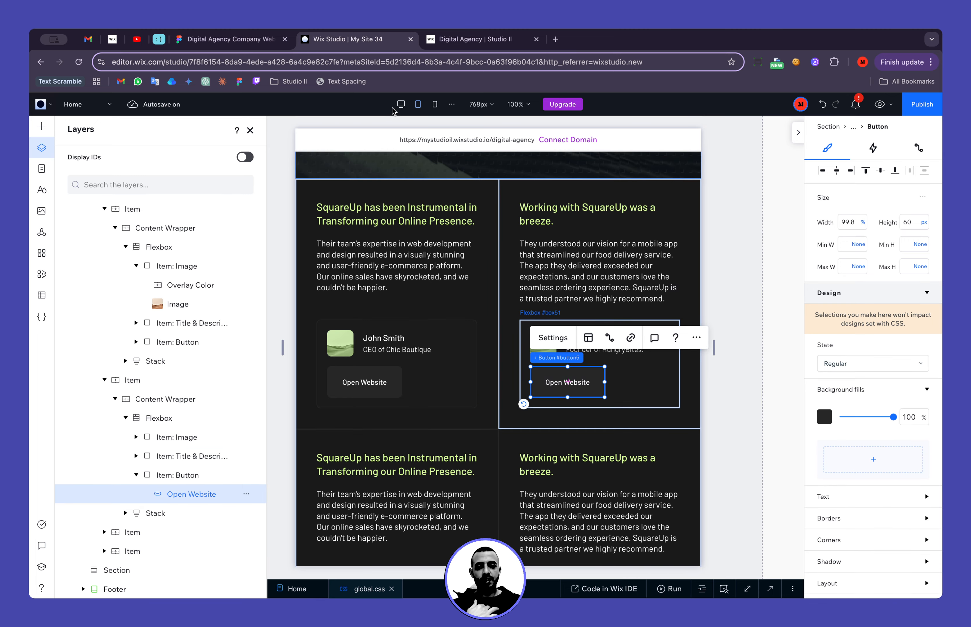
scroll(507, 234, "up", 10)
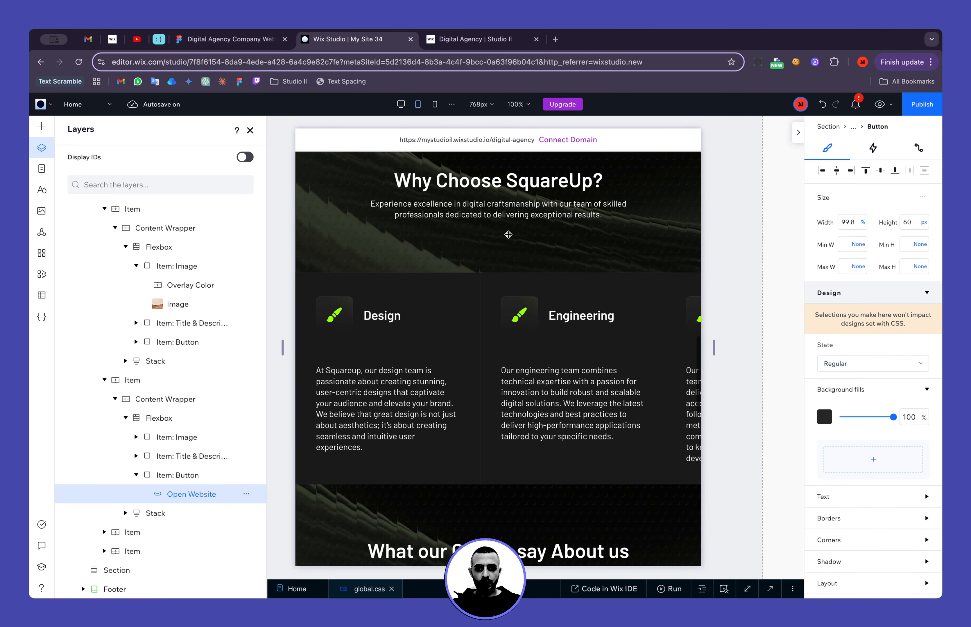
scroll(508, 234, "up", 8)
left_click(423, 399)
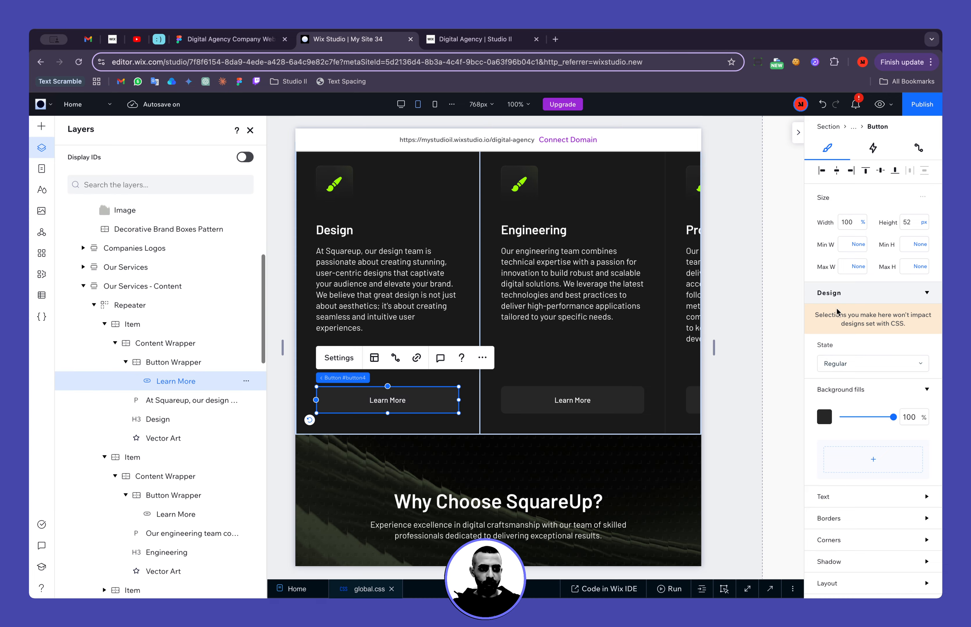
scroll(566, 382, "down", 10)
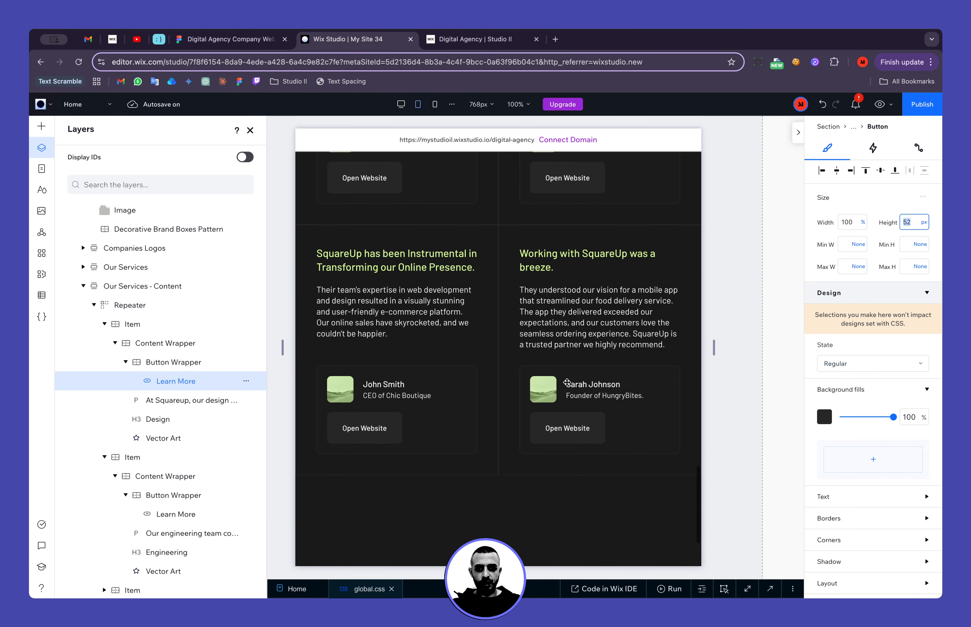
left_click(364, 428)
left_click(916, 221)
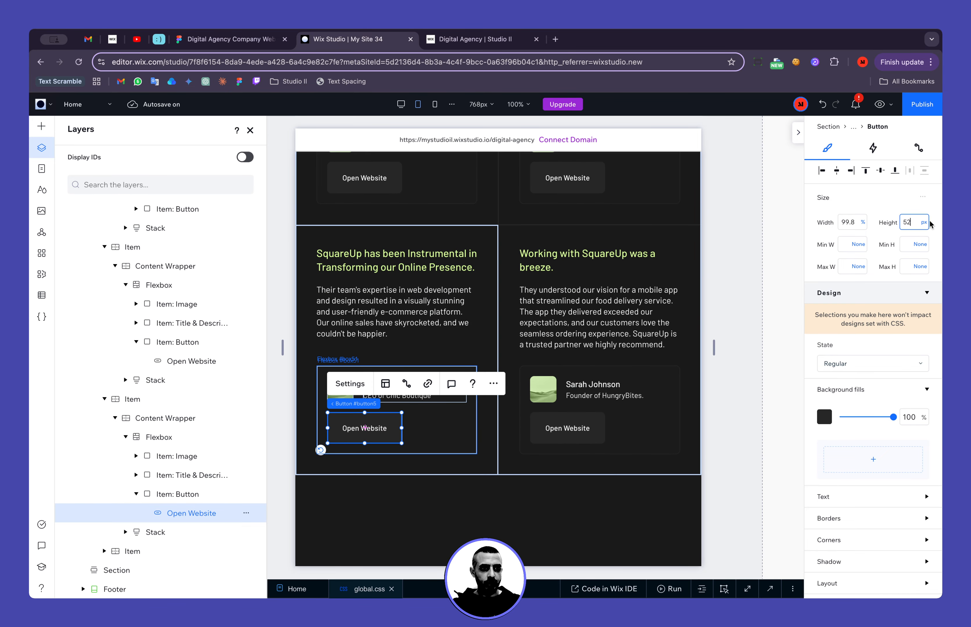
type("52")
Set the Open Website button's width to 100% on both the tablet and desktop breakpoints, and return to tablet.
left_click(859, 225)
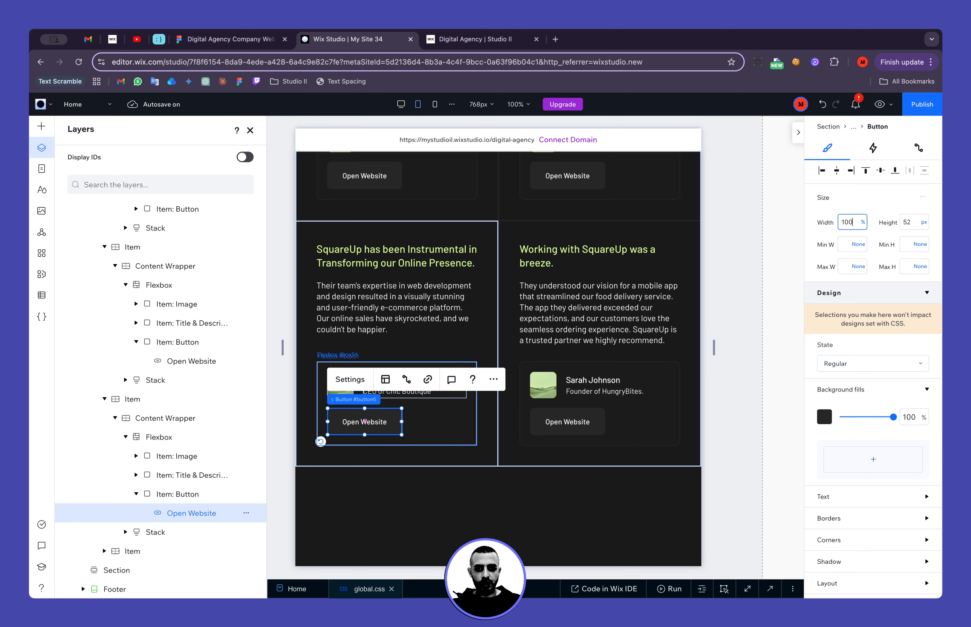
key("Return")
left_click(401, 104)
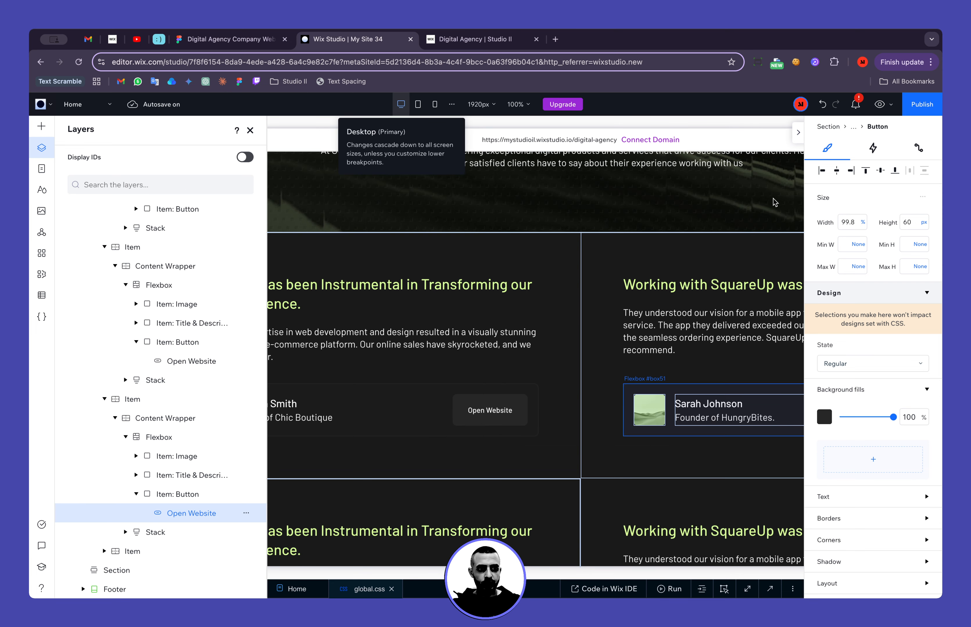
left_click(852, 227)
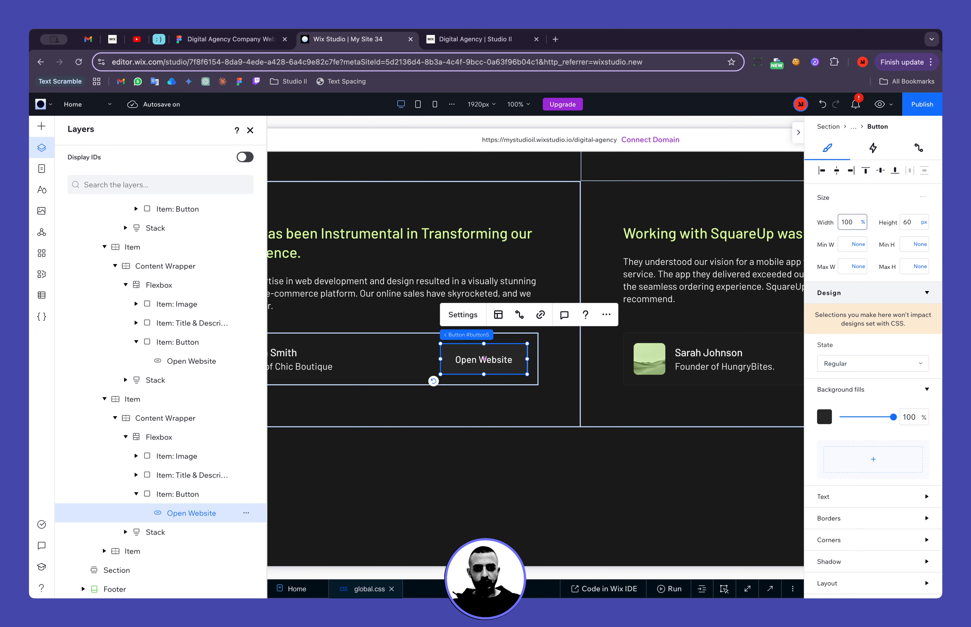
type("100")
key("Return")
left_click(417, 104)
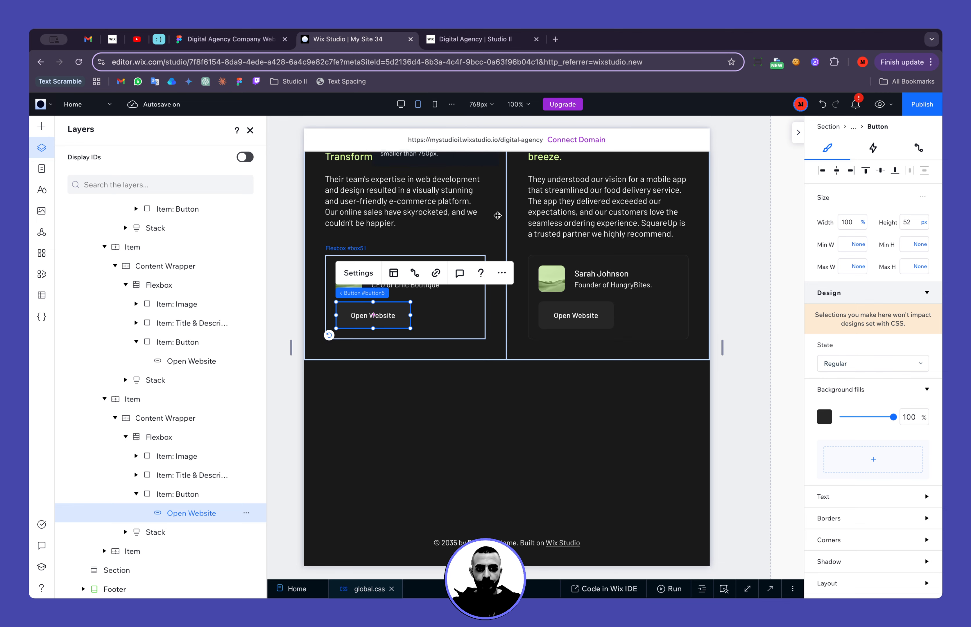
left_click(730, 247)
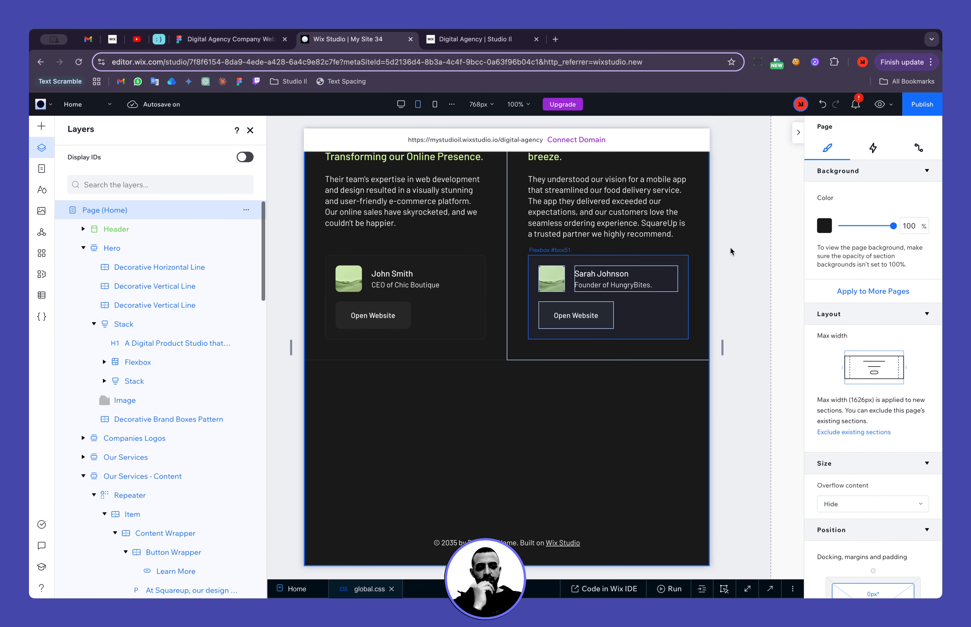
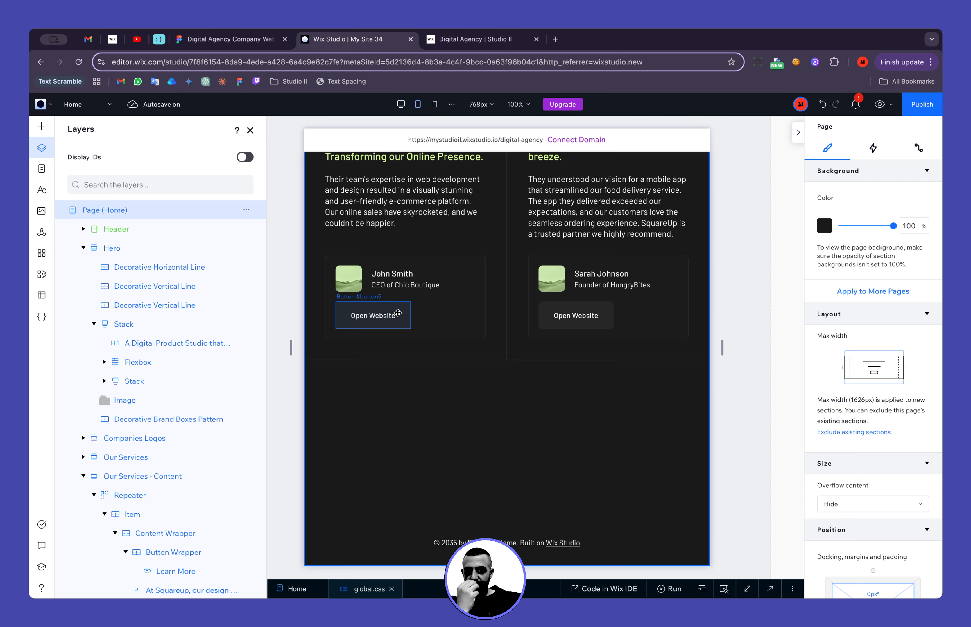
Set the width of the flexbox item that holds the Open Website button to 100 so it fills the client info box.
left_click(397, 313)
left_click(389, 293)
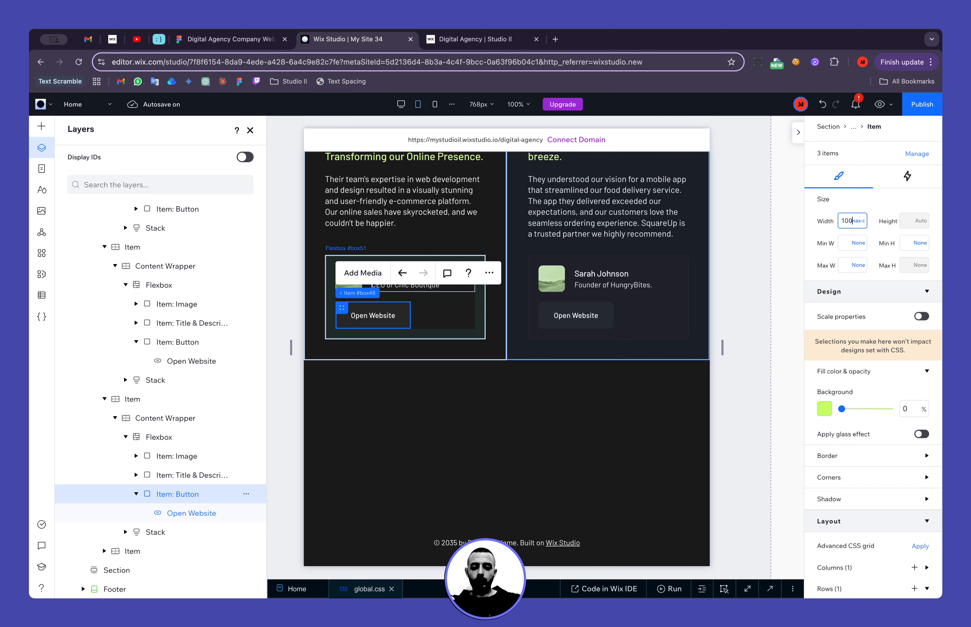
key("Return")
Set the Open Website button's own width to 100% of its flexbox item on the tablet breakpoint.
left_click(630, 316)
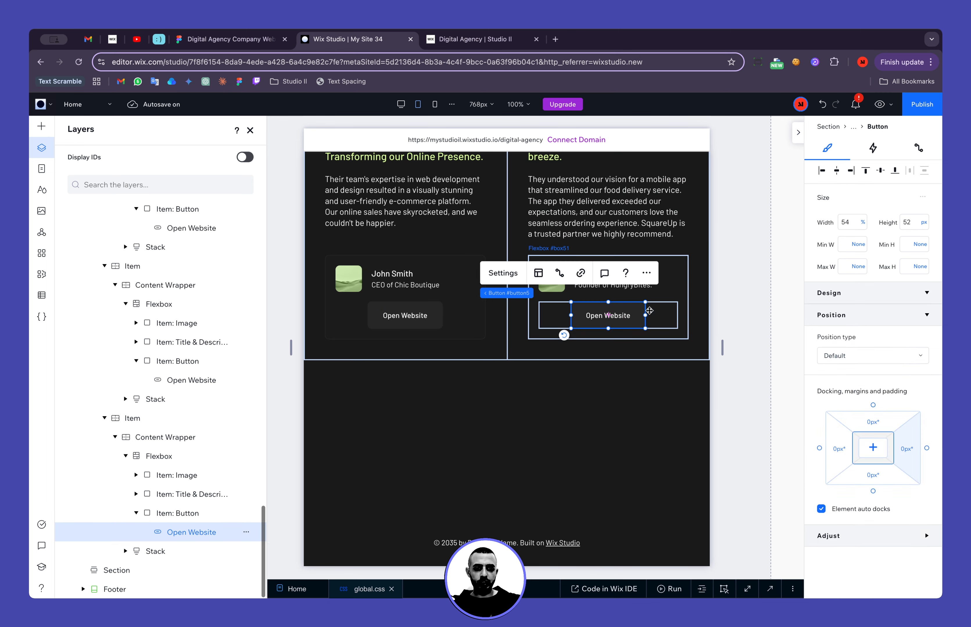
left_click(853, 222)
type("100")
key("Return")
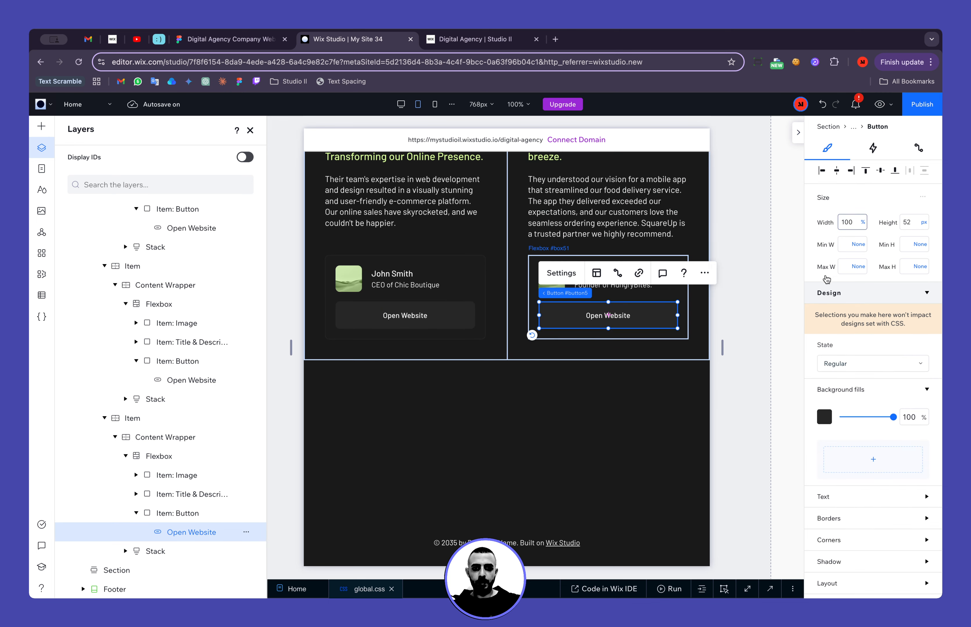
left_click(759, 419)
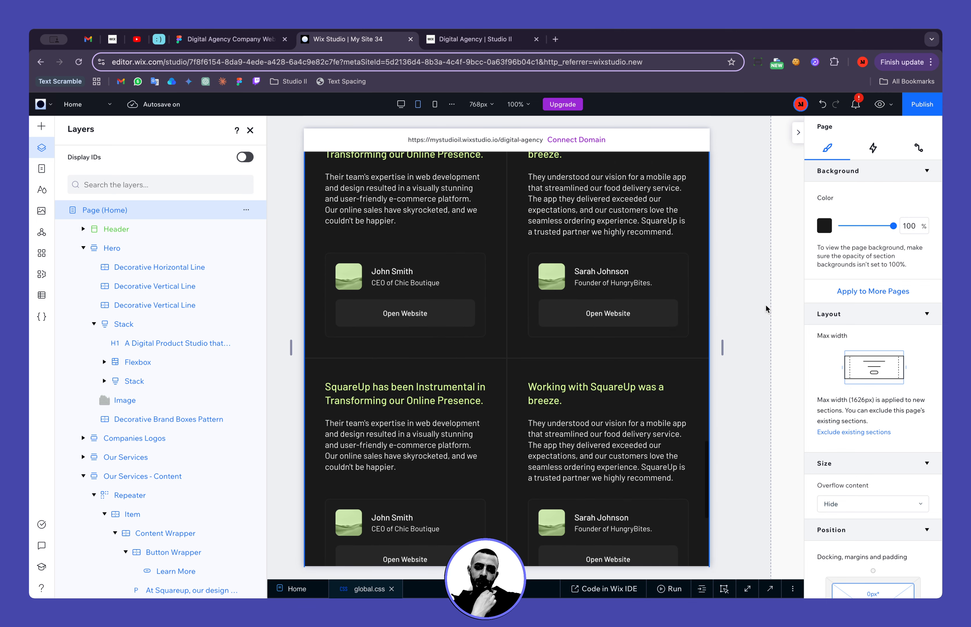
Set the left margin of the first testimonial card's content wrapper to -1 px on the tablet breakpoint.
scroll(765, 304, "up", 2)
scroll(765, 305, "up", 5)
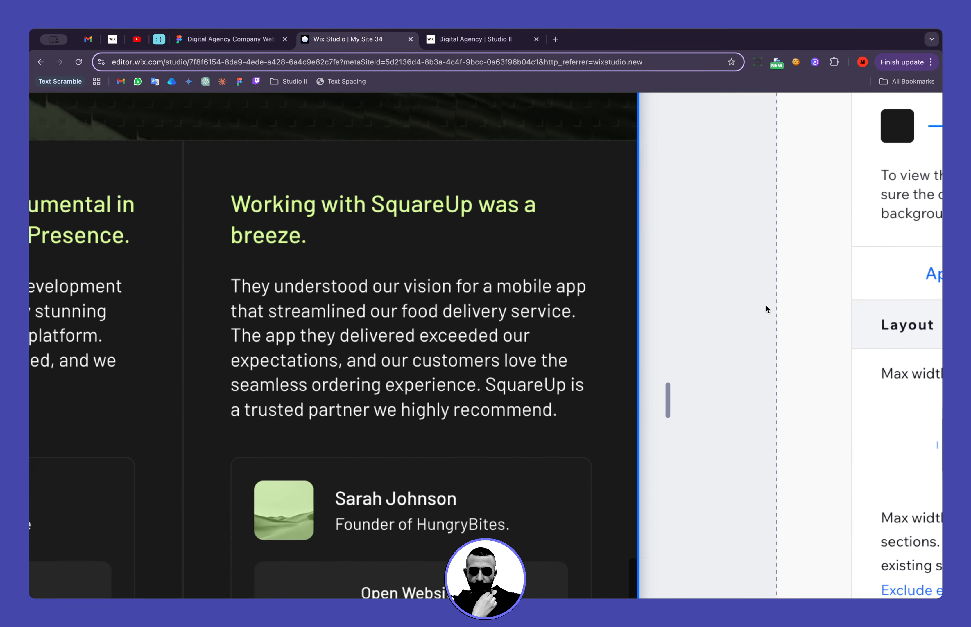
scroll(765, 304, "down", 5)
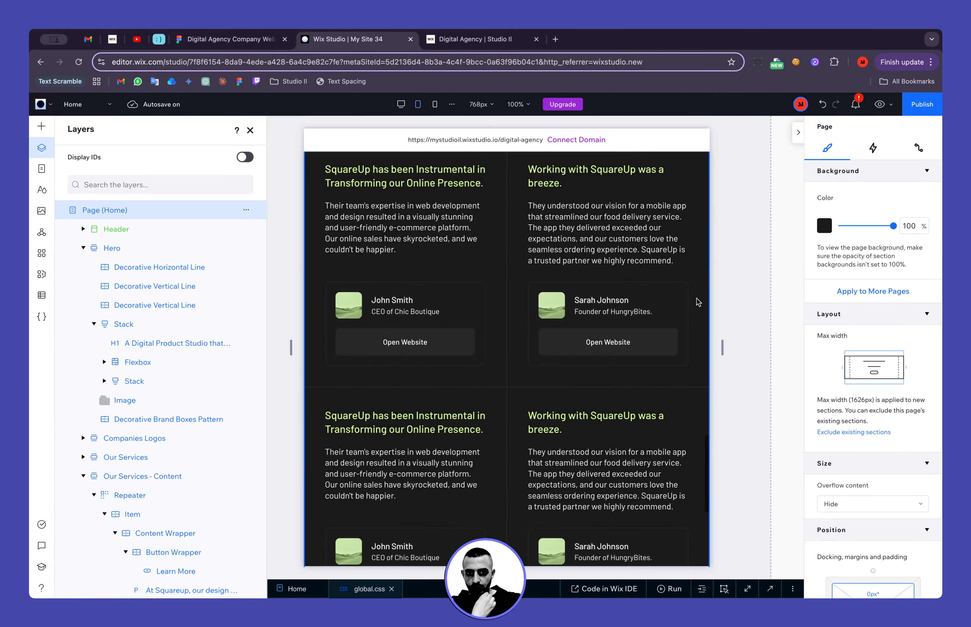
left_click(488, 262)
scroll(877, 378, "down", 6)
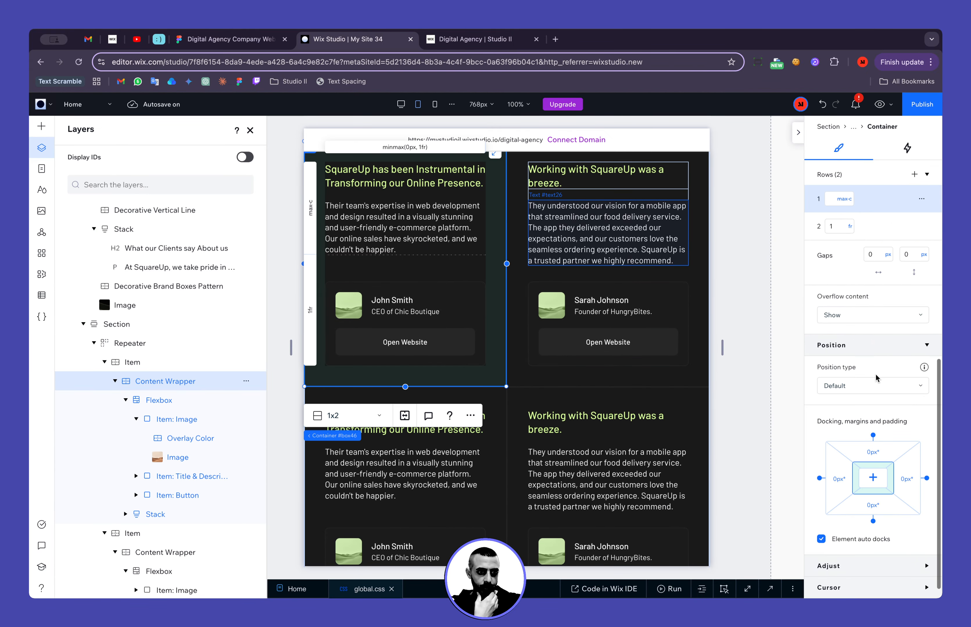
left_click(840, 484)
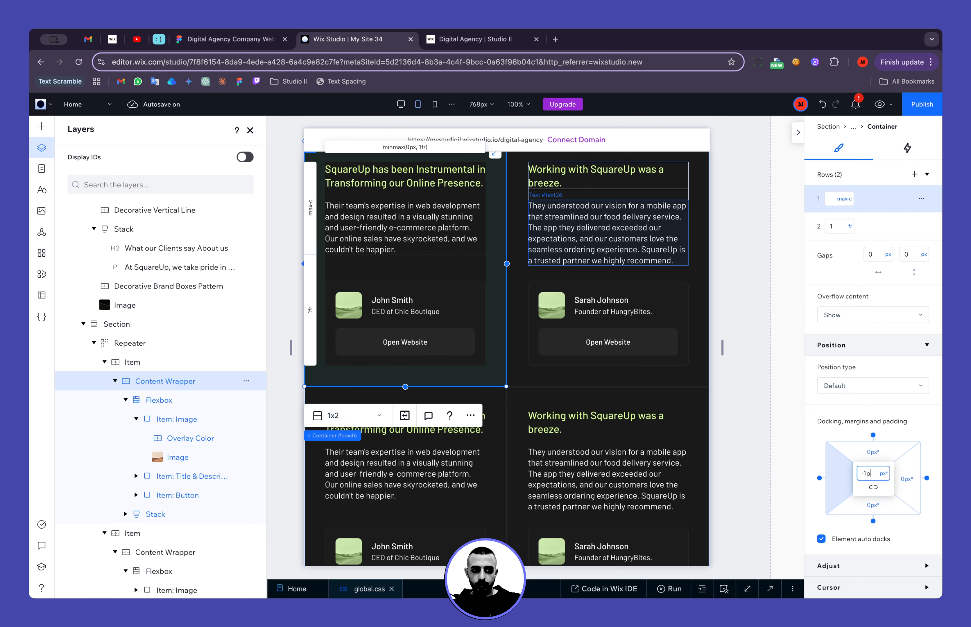
left_click(840, 484)
type("-1")
key("Return")
Set the bottom margin of the testimonial content wrapper to -1 px on the tablet breakpoint.
left_click(872, 505)
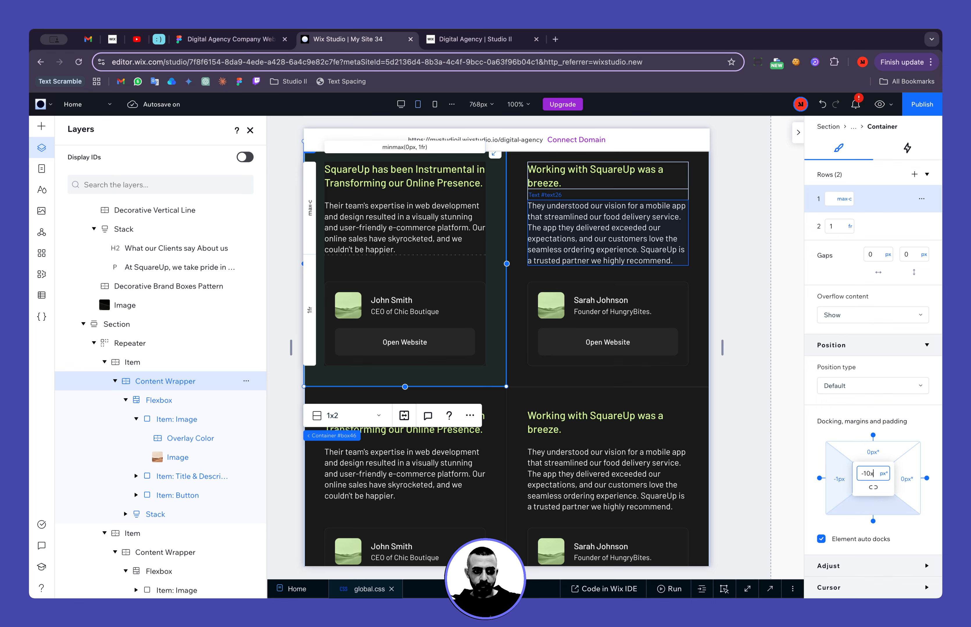
type("-1p")
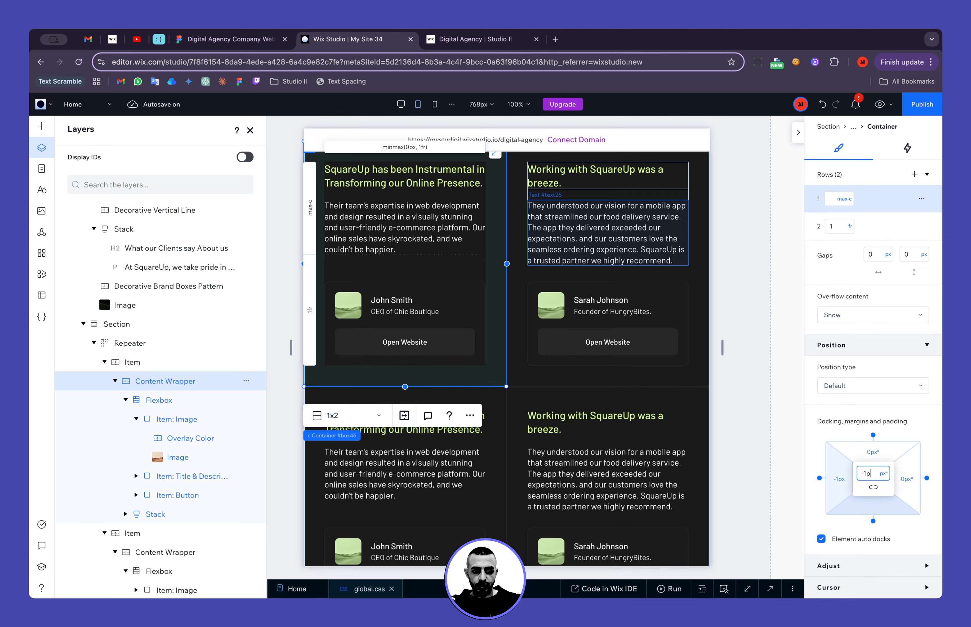
type("x")
key("Return")
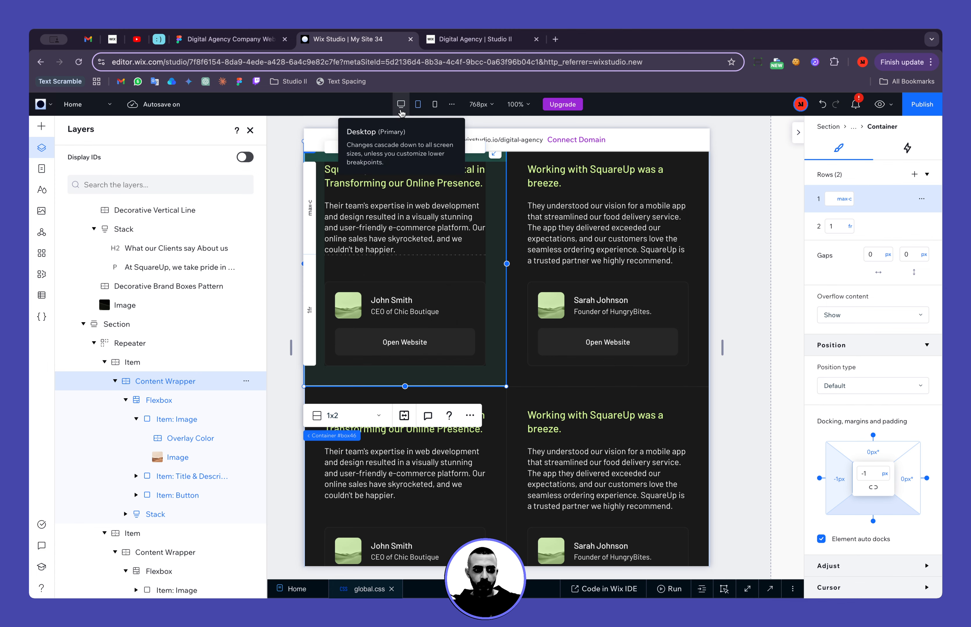
On the desktop breakpoint, set the testimonial content wrapper's left and bottom margins to -1 px.
left_click(401, 107)
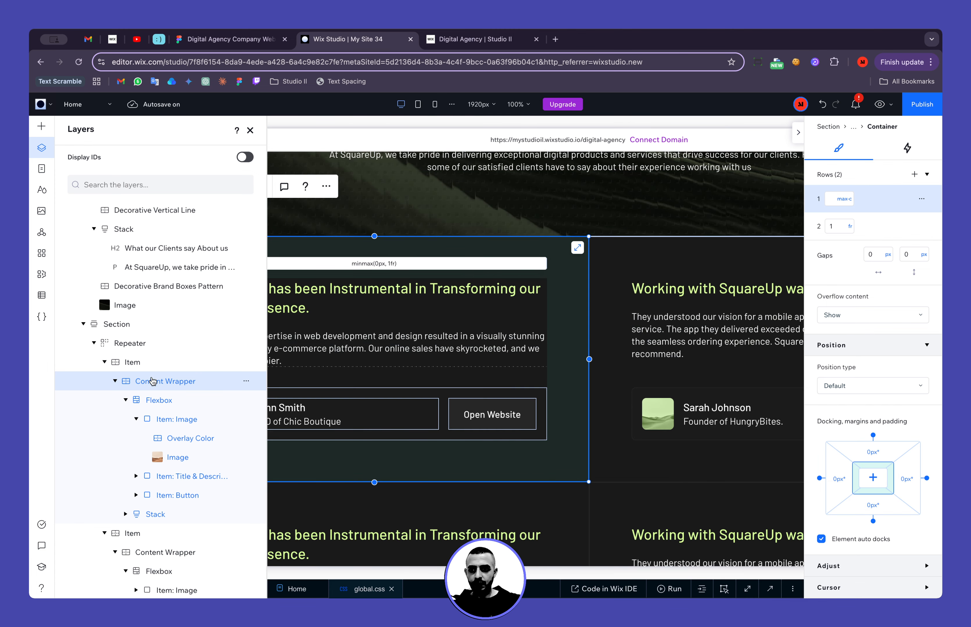
left_click(148, 363)
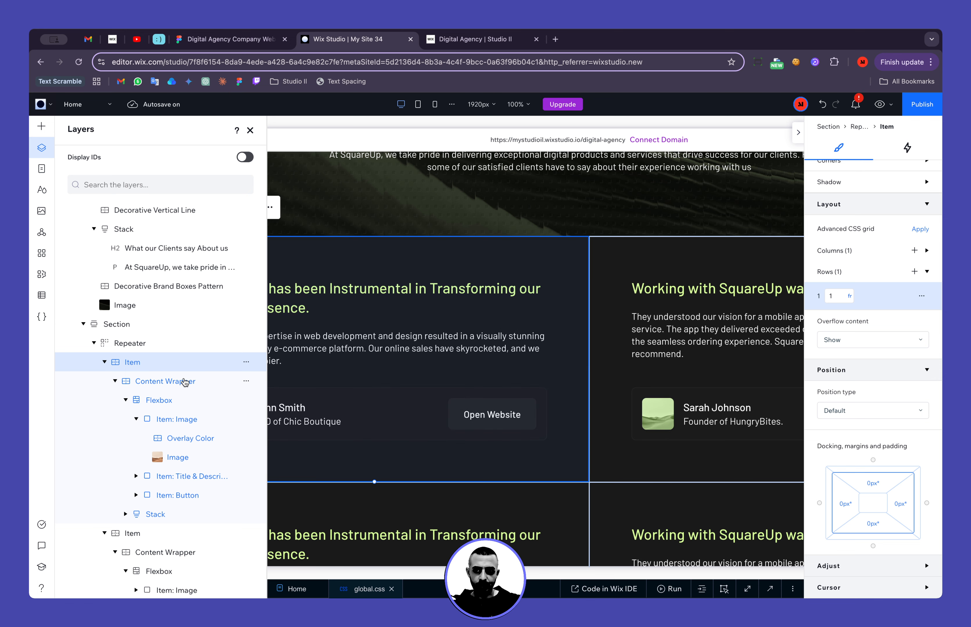
left_click(167, 382)
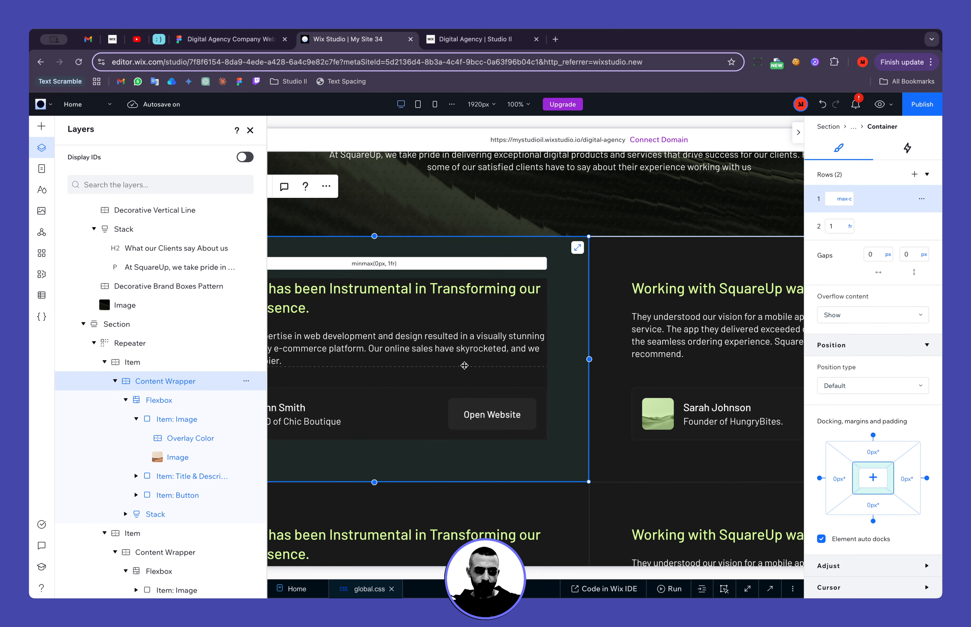
left_click(840, 486)
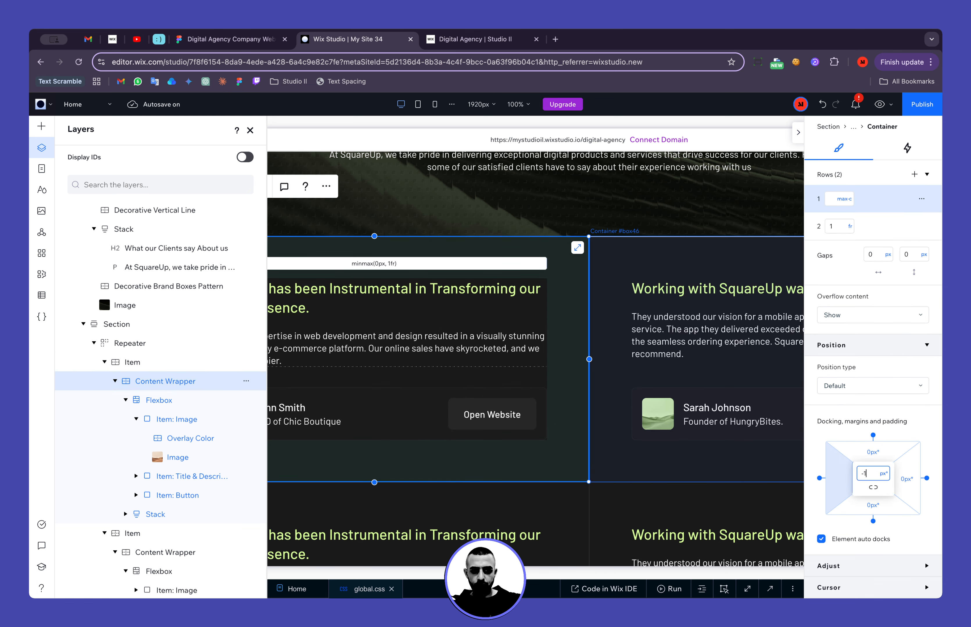
type("-1p")
left_click(865, 507)
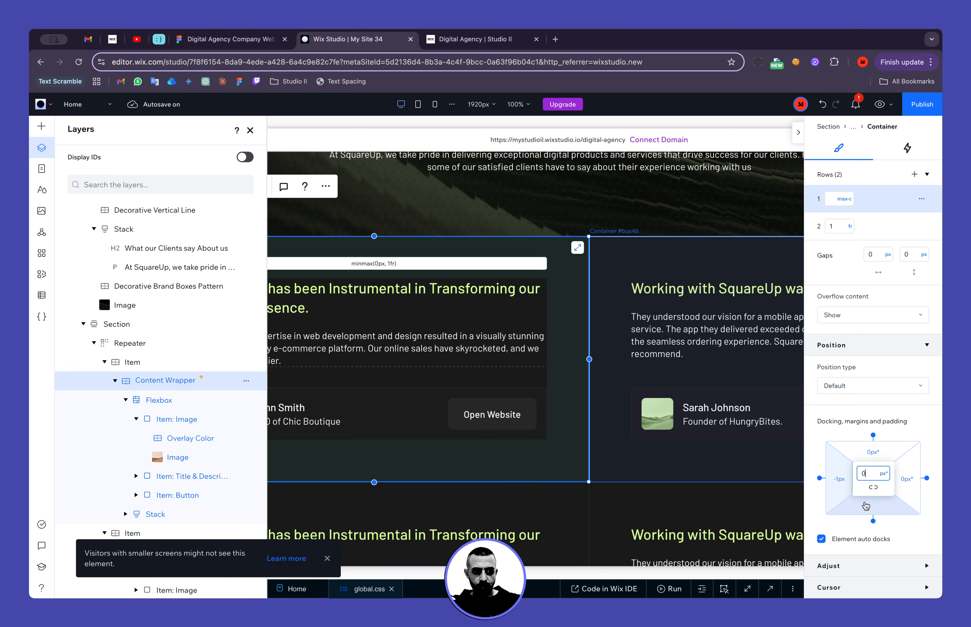
type("-1px")
key("Return")
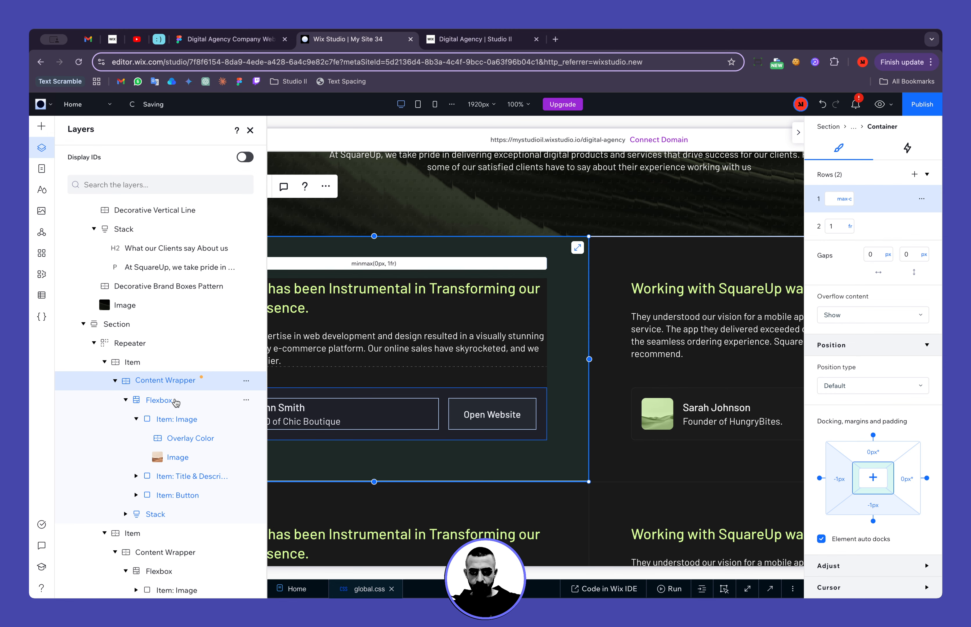
Return to the tablet breakpoint and check the content wrapper's margins and design settings.
left_click(417, 105)
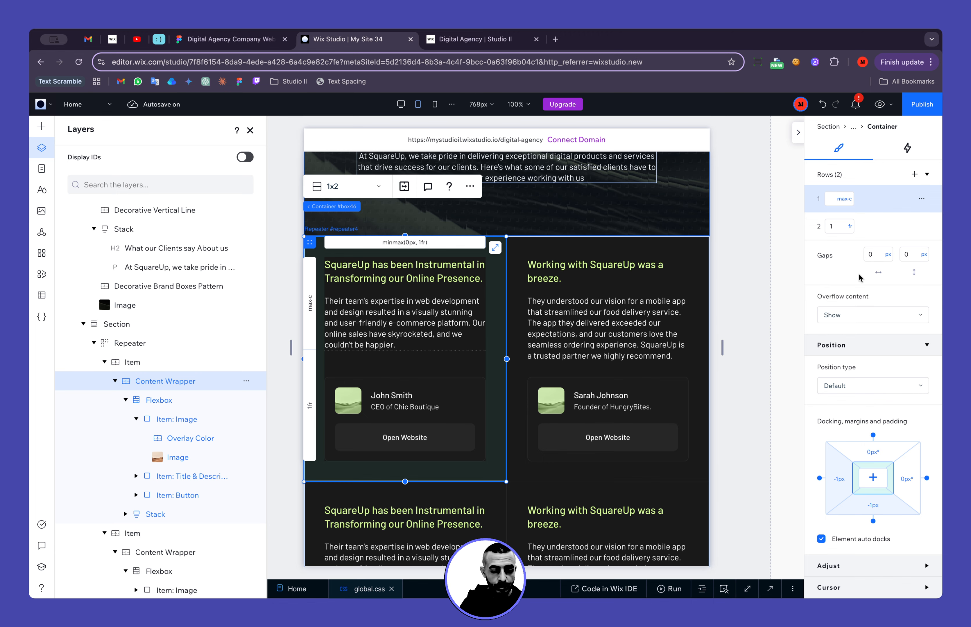
scroll(859, 278, "up", 10)
scroll(855, 273, "down", 4)
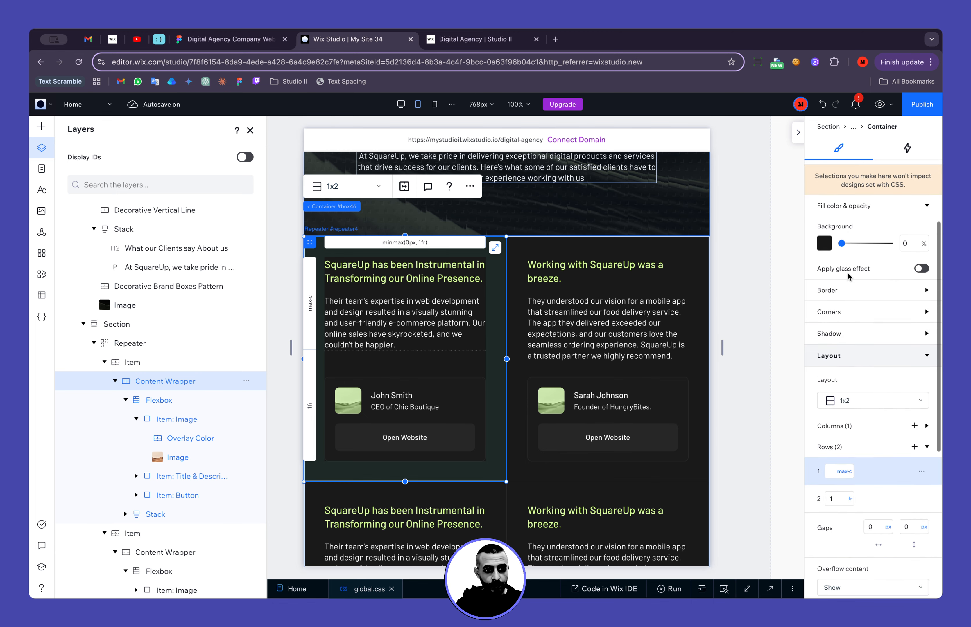
Switch to the mobile breakpoint, hide the layer list, and examine the mobile testimonial layout in the Figma design.
left_click(435, 105)
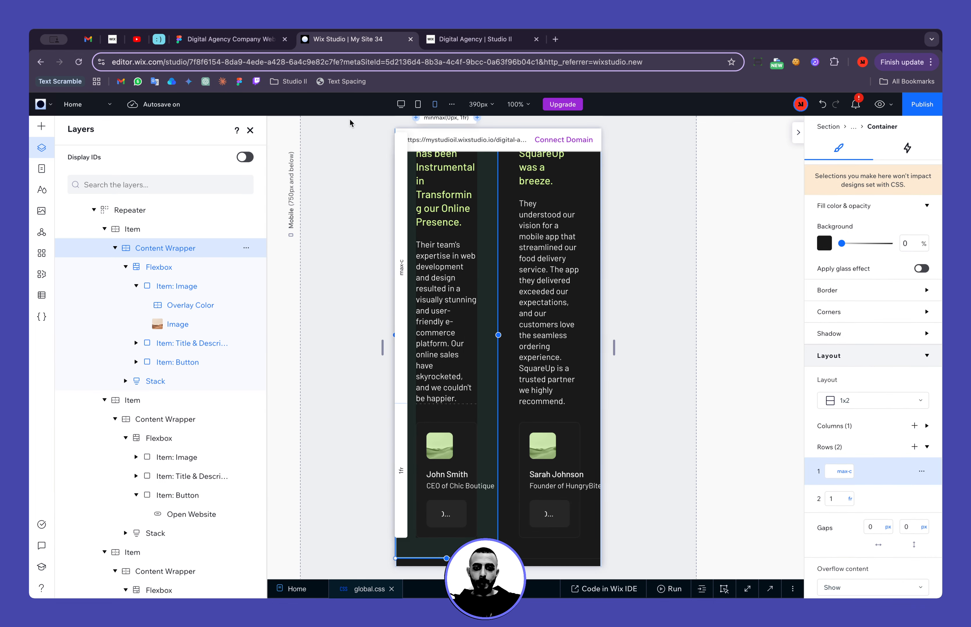
left_click(250, 131)
left_click(192, 39)
scroll(387, 247, "down", 4)
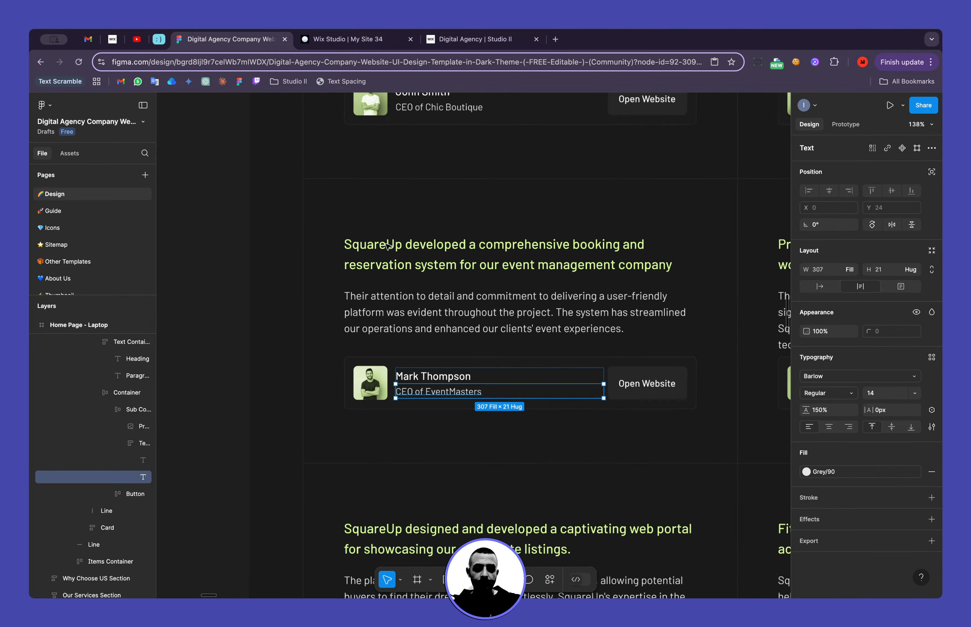
scroll(387, 247, "right", 5)
scroll(490, 286, "down", 2)
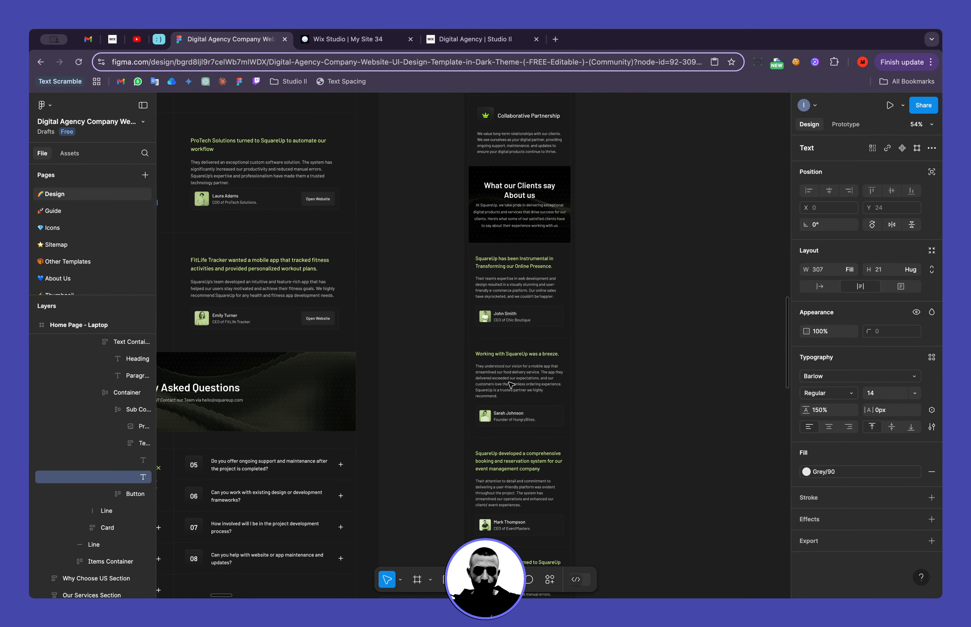
scroll(531, 327, "up", 3)
scroll(531, 326, "up", 3)
Back in the Wix Studio editor, set the testimonial repeater to 1 item per row on mobile.
left_click(329, 40)
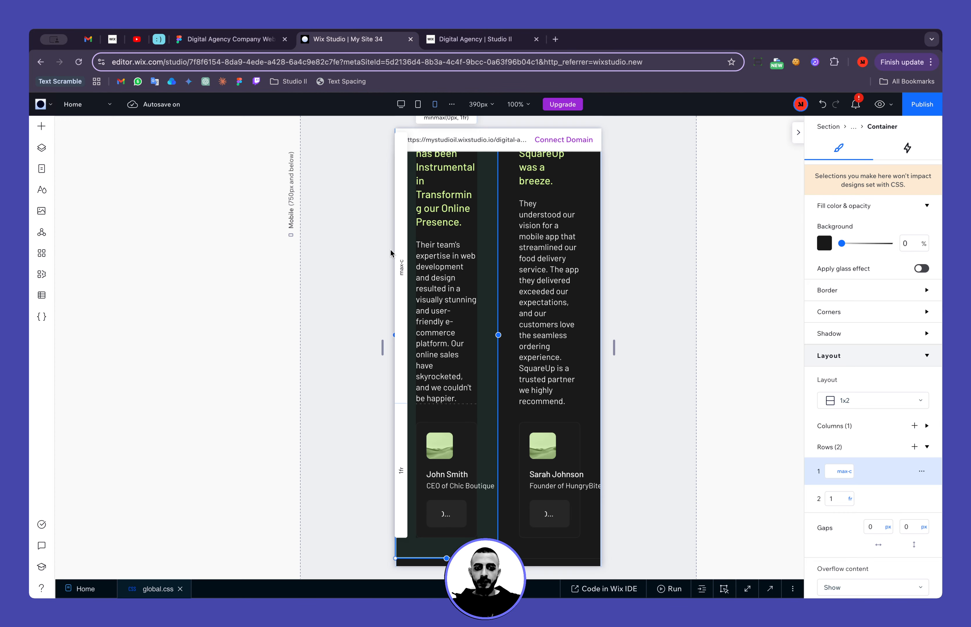
scroll(827, 428, "down", 6)
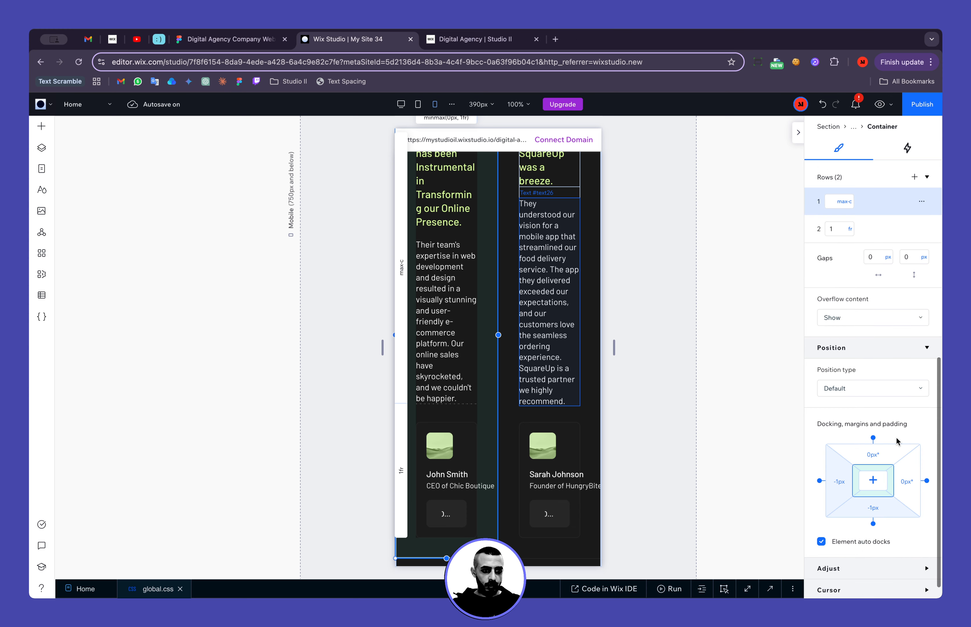
scroll(849, 355, "up", 8)
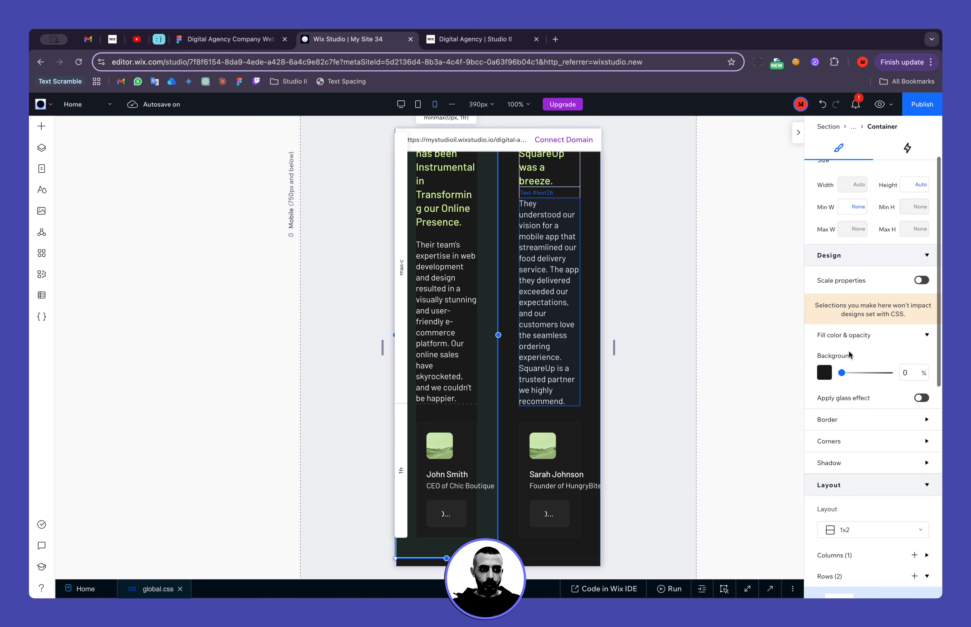
left_click(858, 124)
scroll(897, 407, "down", 3)
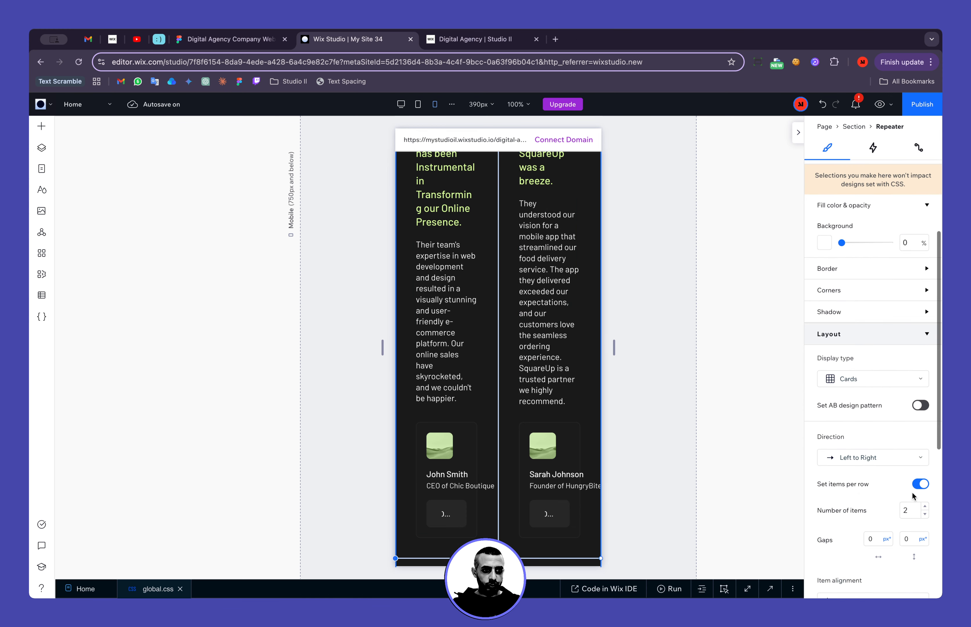
left_click(910, 511)
type("1")
key("Return")
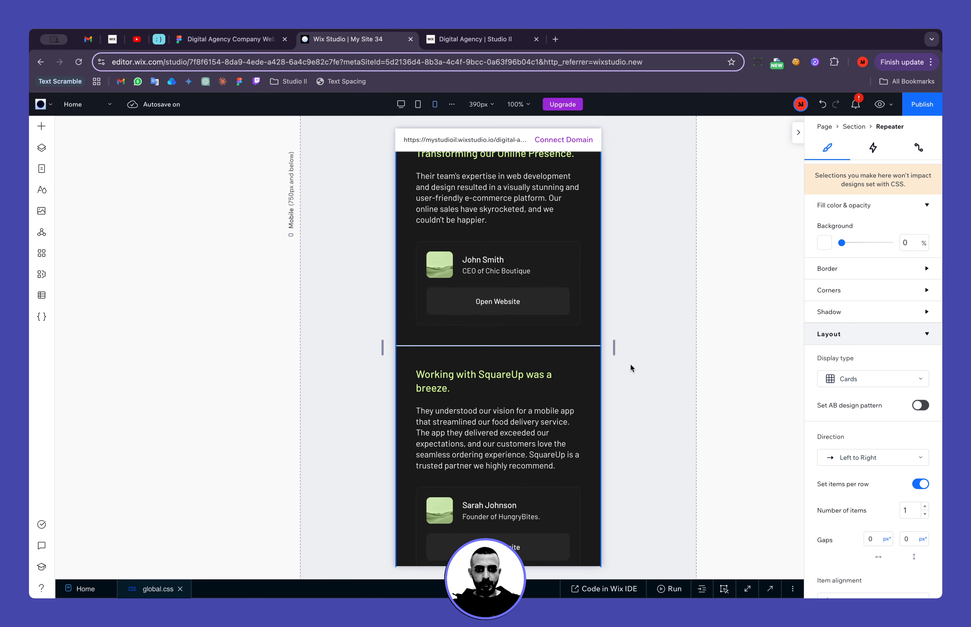
Check the inner padding of the Project Management services card's container on mobile.
scroll(528, 330, "up", 1)
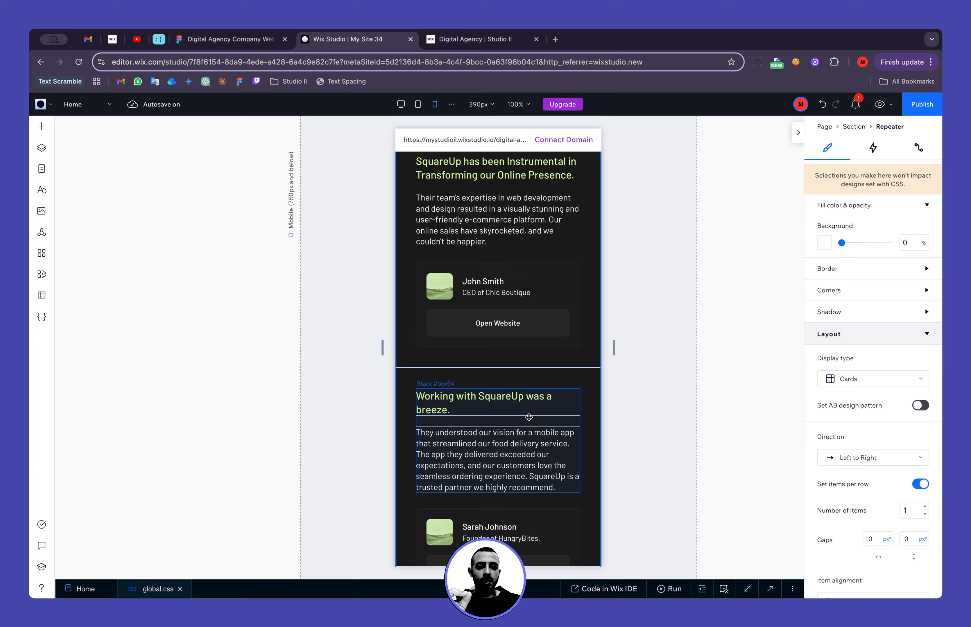
scroll(529, 416, "up", 1)
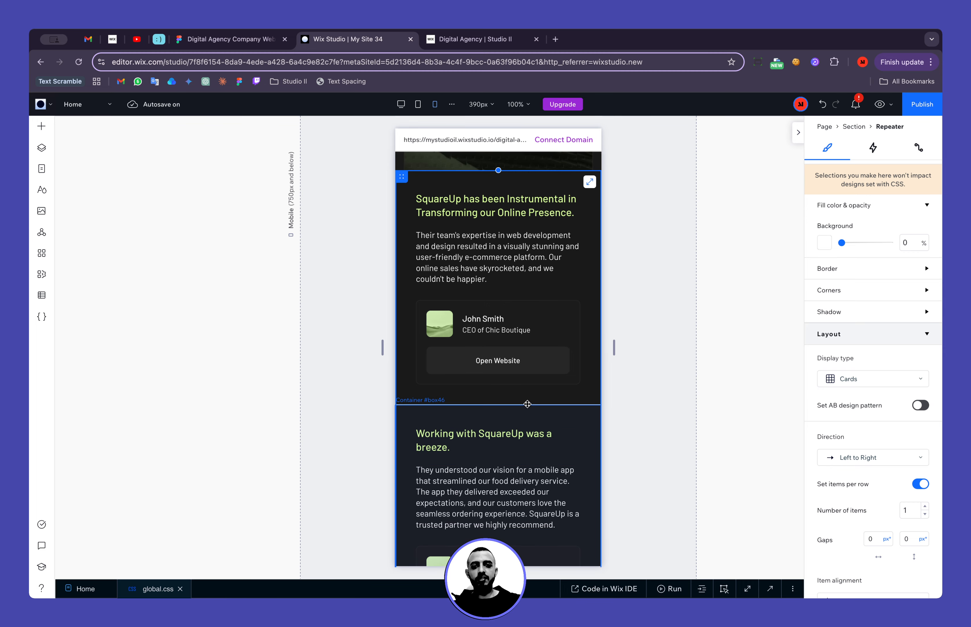
scroll(526, 403, "up", 15)
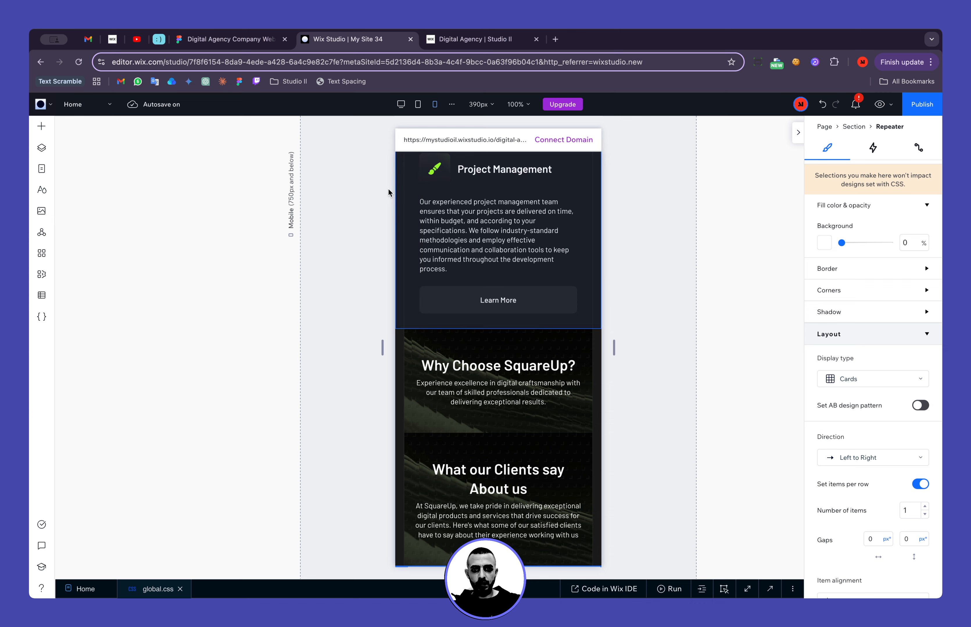
left_click(408, 195)
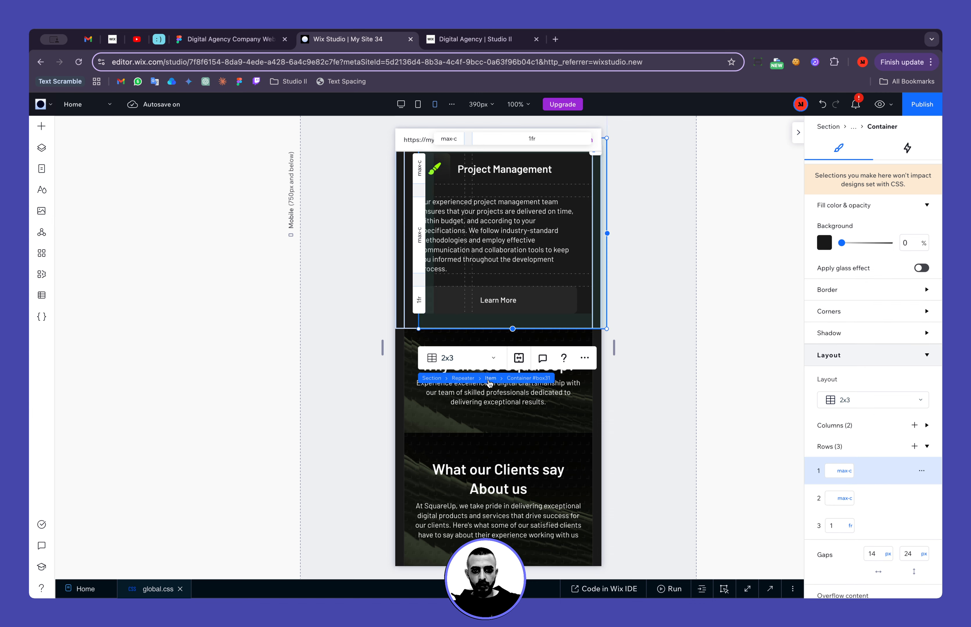
scroll(858, 407, "down", 7)
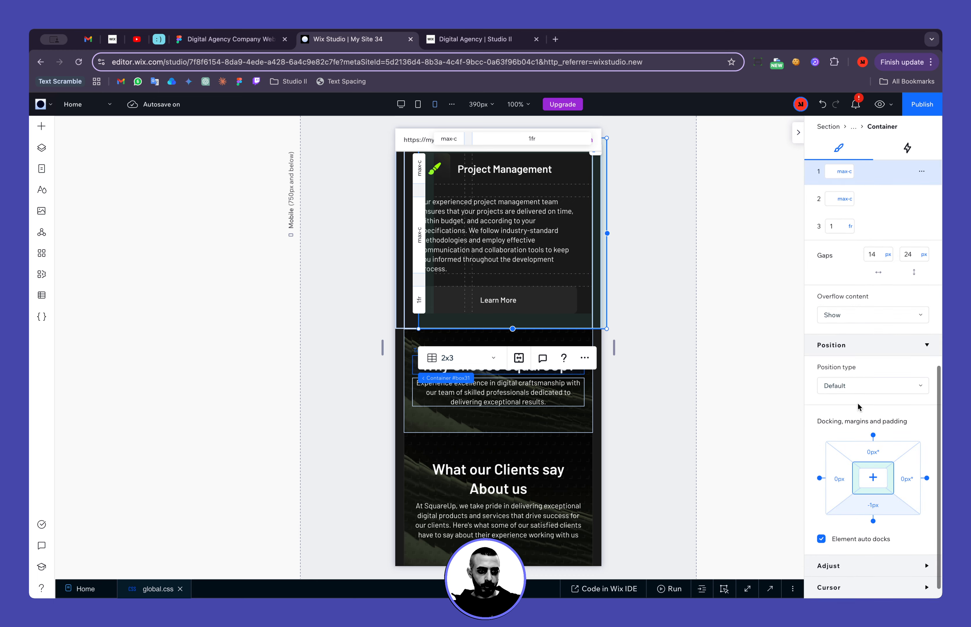
left_click(844, 478)
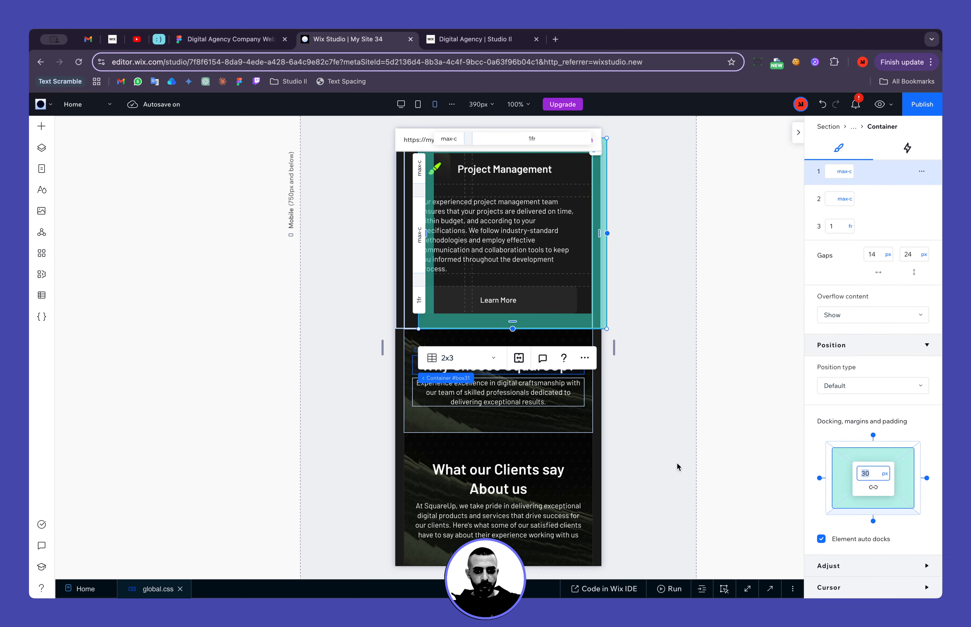
Set the testimonial card container's padding to 30 px on all sides for the mobile breakpoint.
scroll(677, 467, "down", 7)
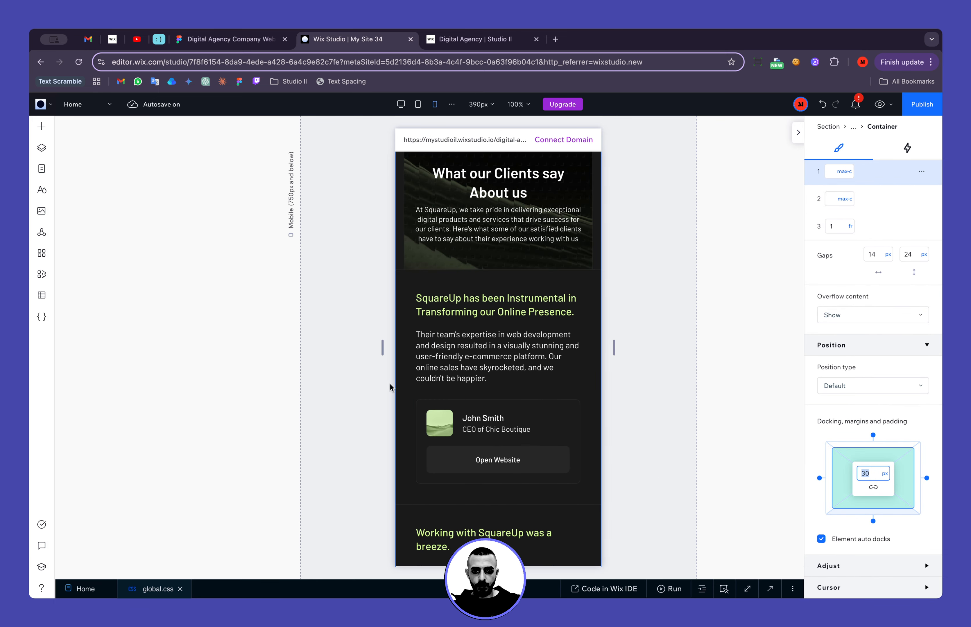
left_click(397, 379)
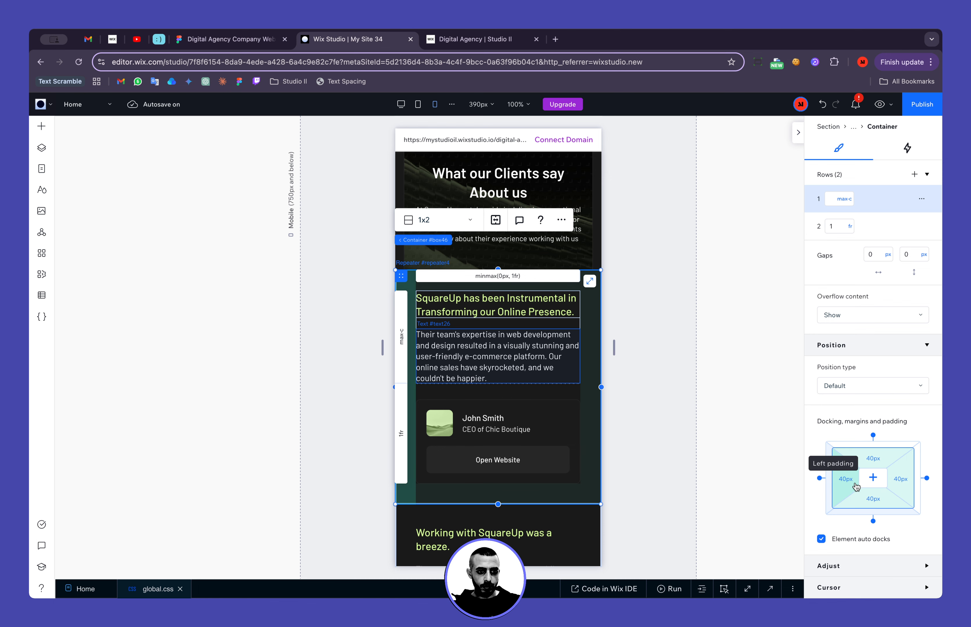
left_click(855, 485)
type("30")
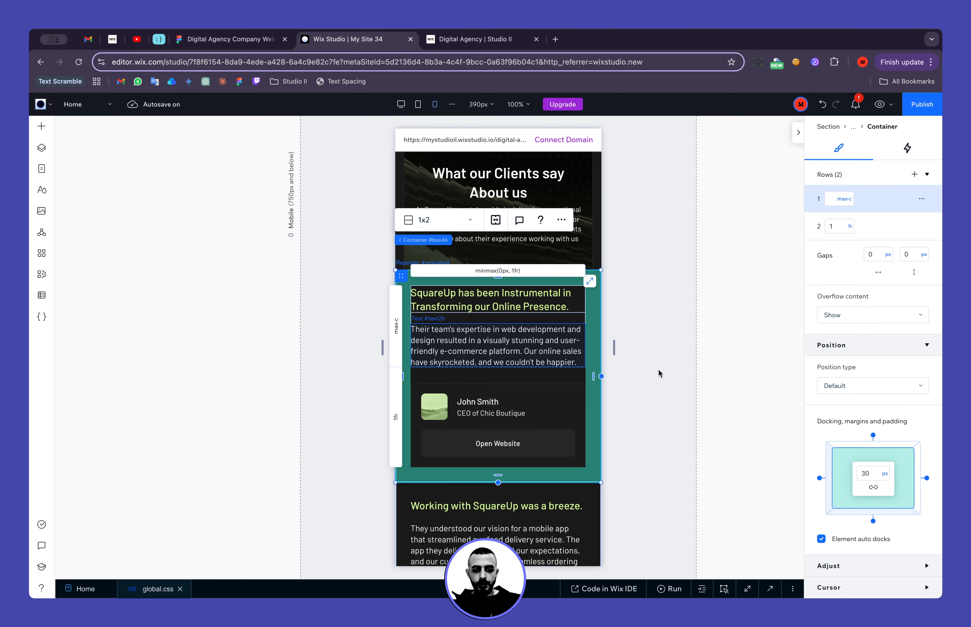
Set the padding of the section holding the testimonial repeater to 16 px on all sides for the mobile breakpoint.
mouse_move(424, 244)
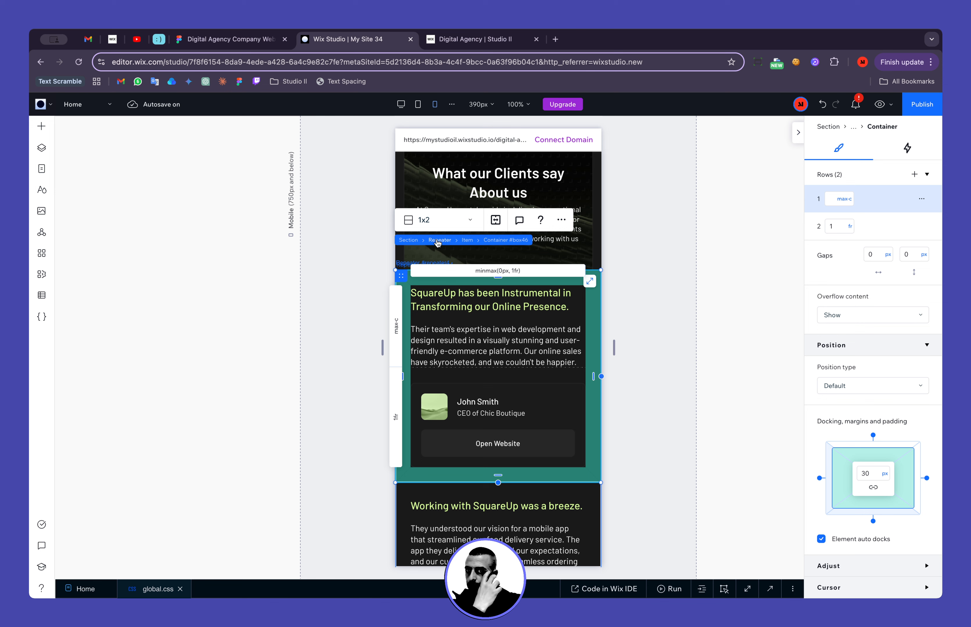
left_click(408, 240)
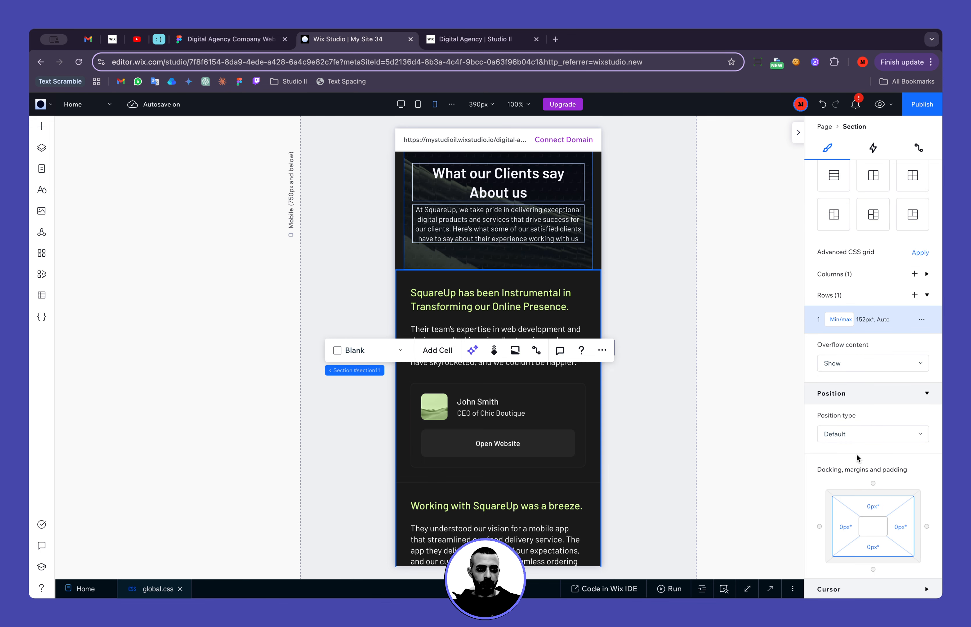
left_click(846, 526)
type("1")
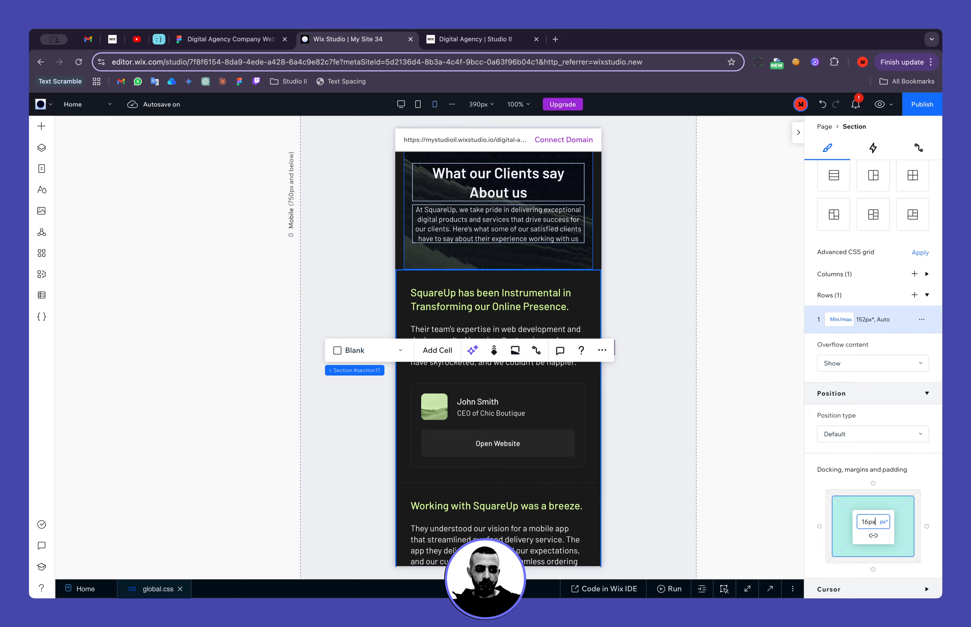
type("6px")
key("Return")
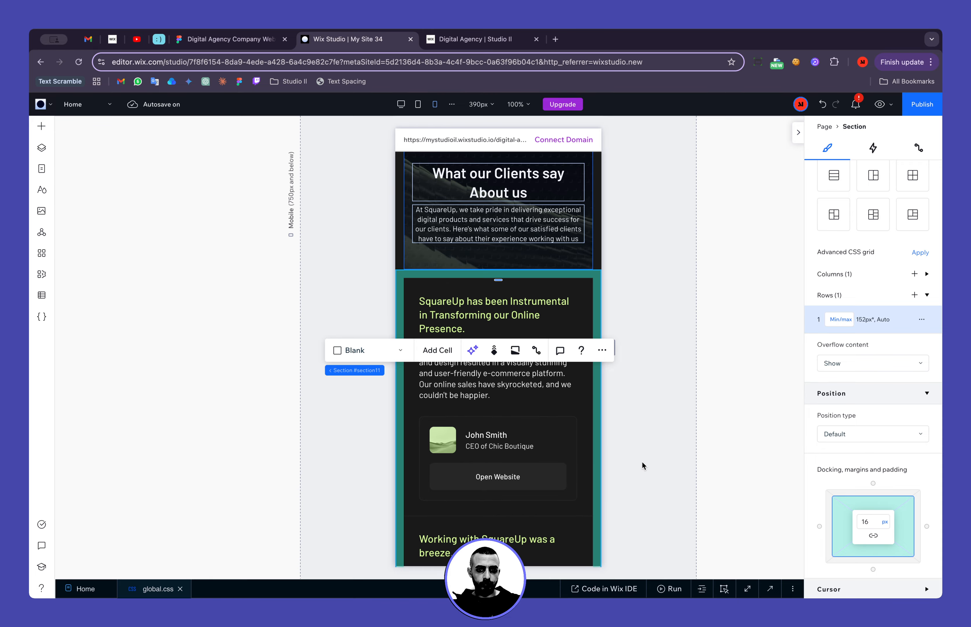
left_click(642, 462)
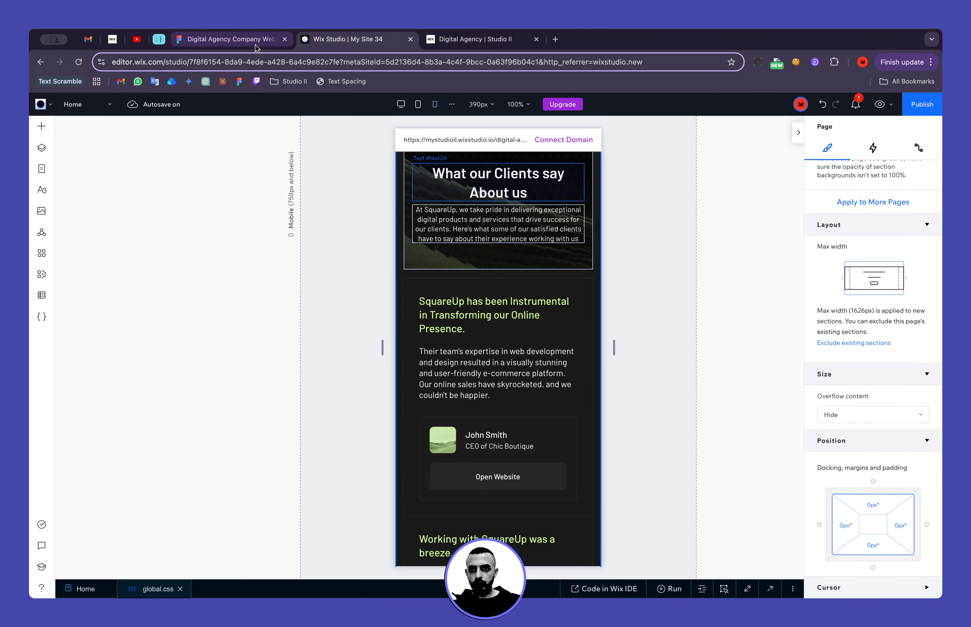
Check the testimonial spacing in the Figma mobile design, and back in Wix Studio set the testimonial section's top and bottom padding to 0 px.
left_click(229, 38)
scroll(311, 129, "up", 5)
scroll(311, 129, "down", 5)
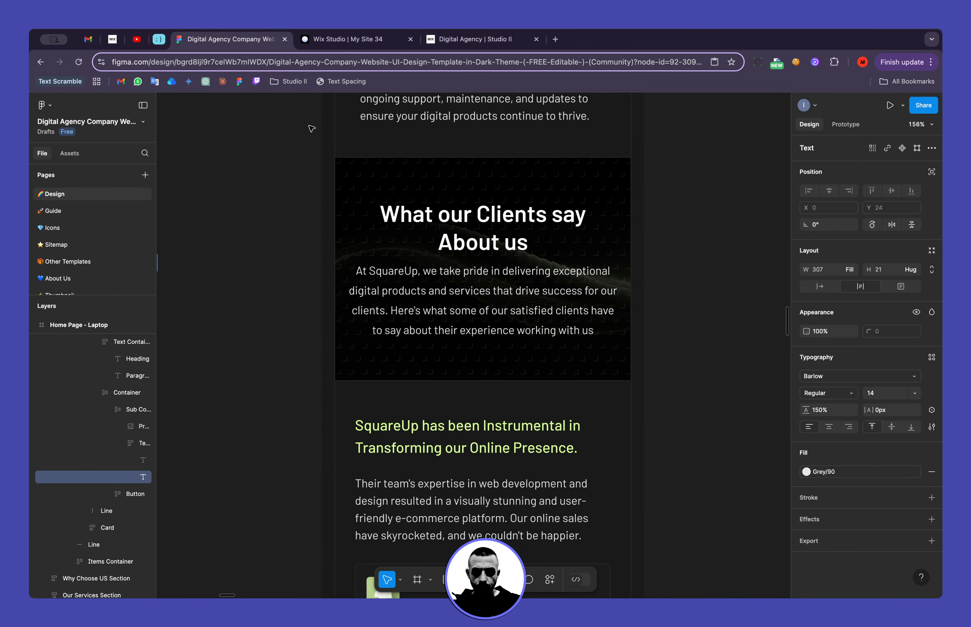
left_click(319, 40)
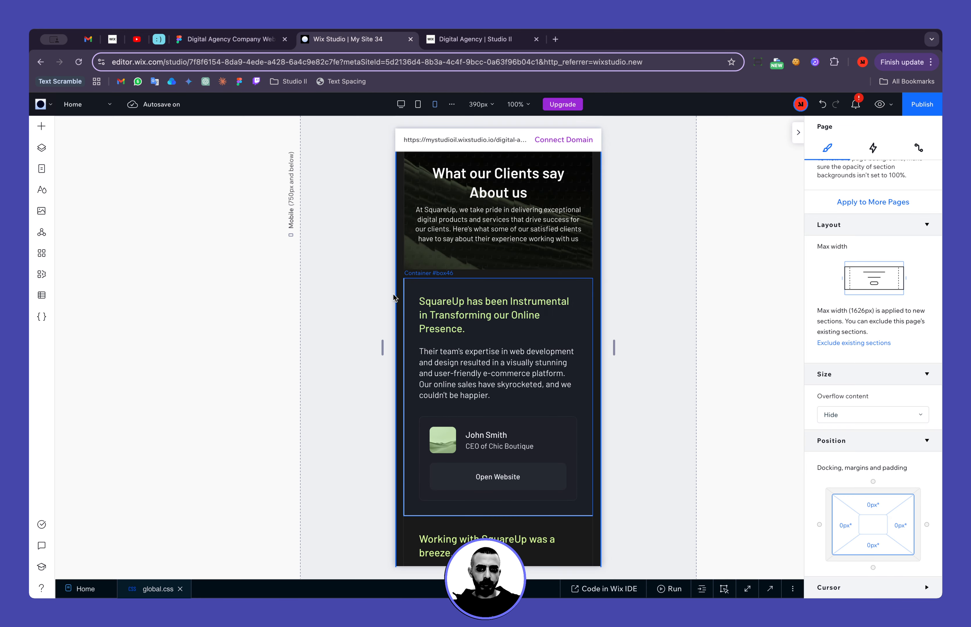
left_click(414, 288)
left_click(420, 250)
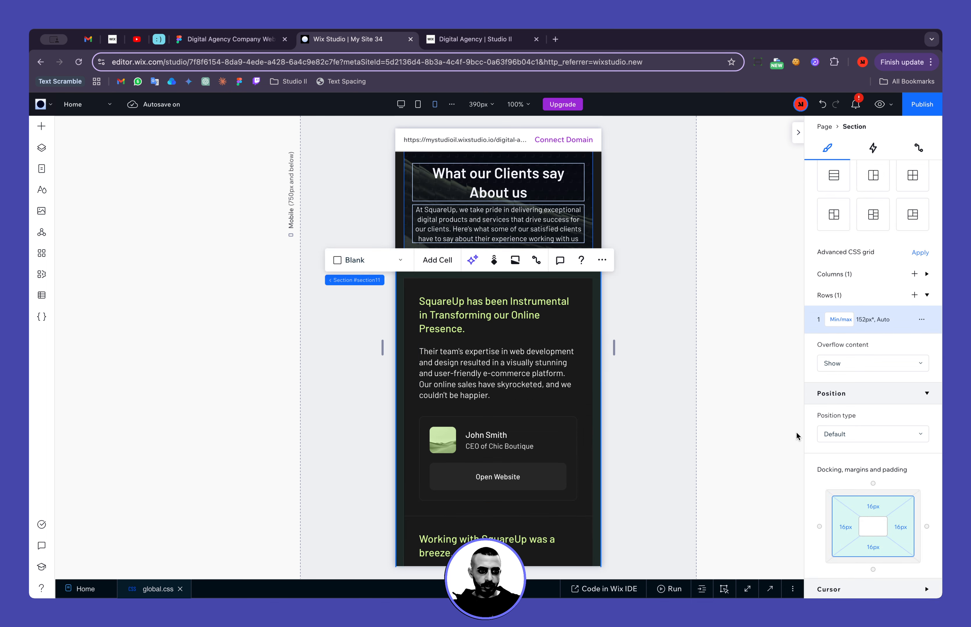
left_click(875, 506)
type("0")
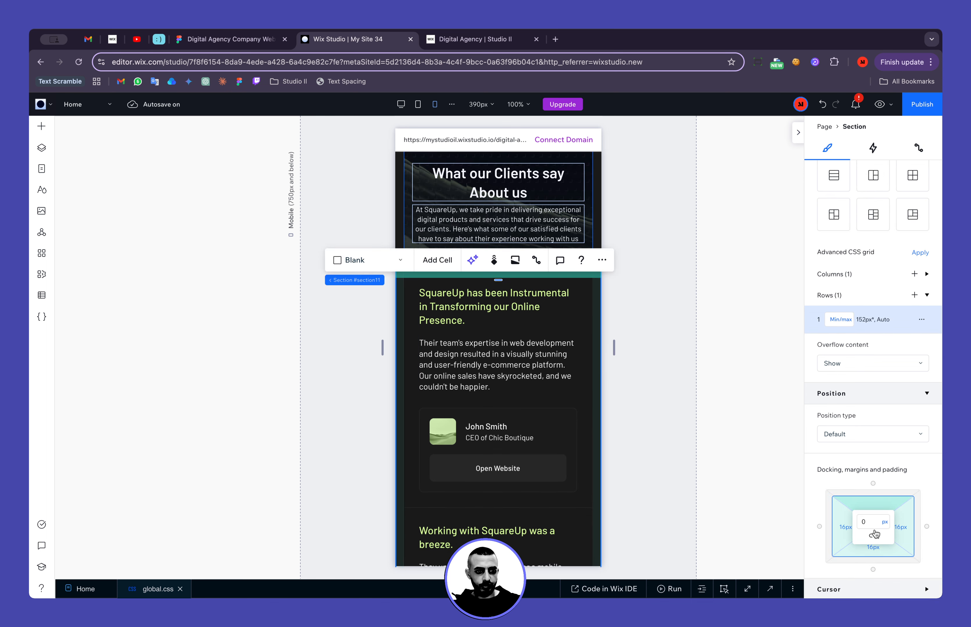
left_click(875, 554)
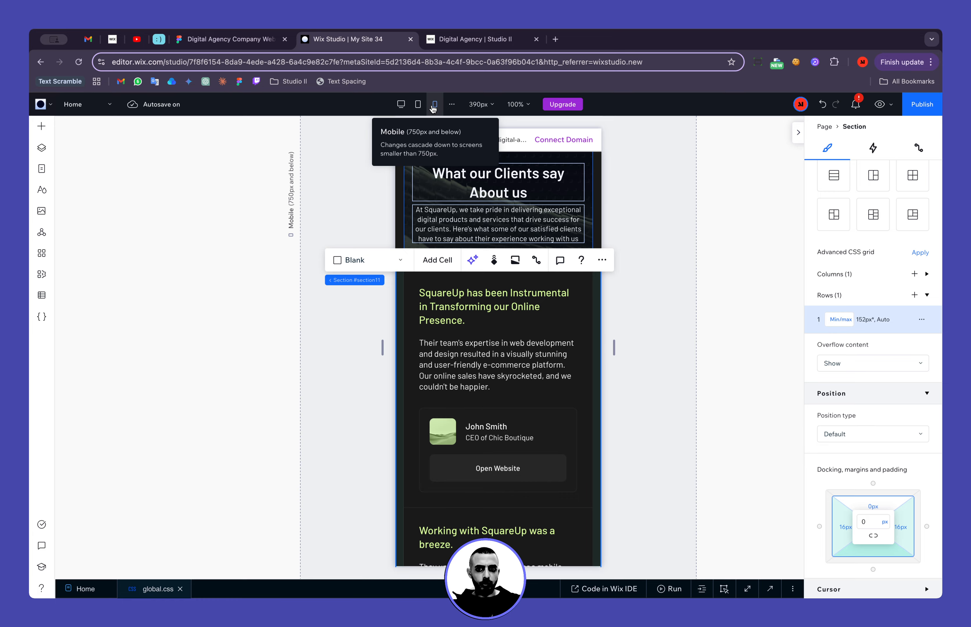
On the desktop breakpoint, change the testimonial section's row height from Min/max to 1 fr.
left_click(400, 104)
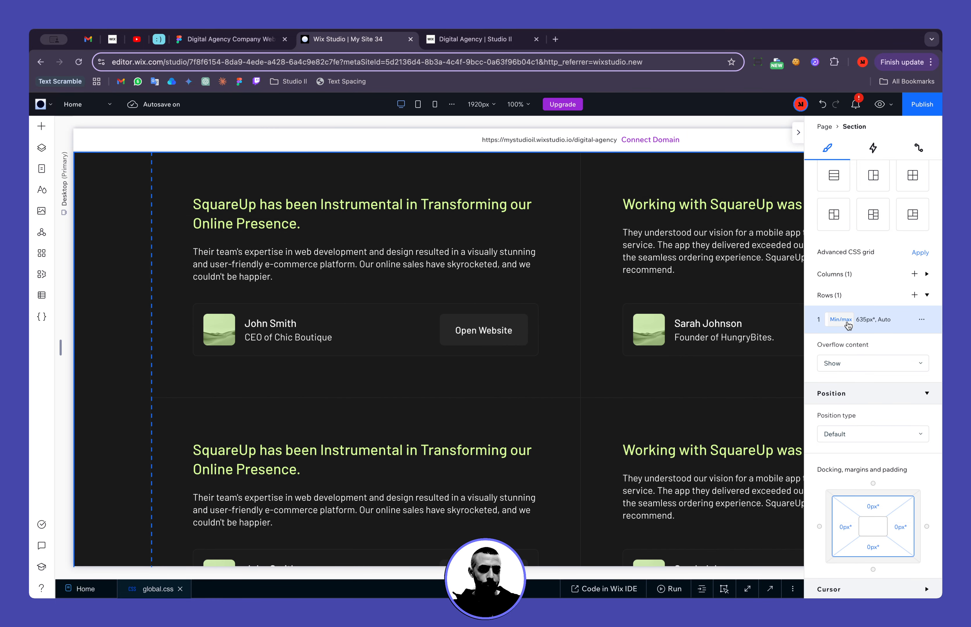
left_click(847, 324)
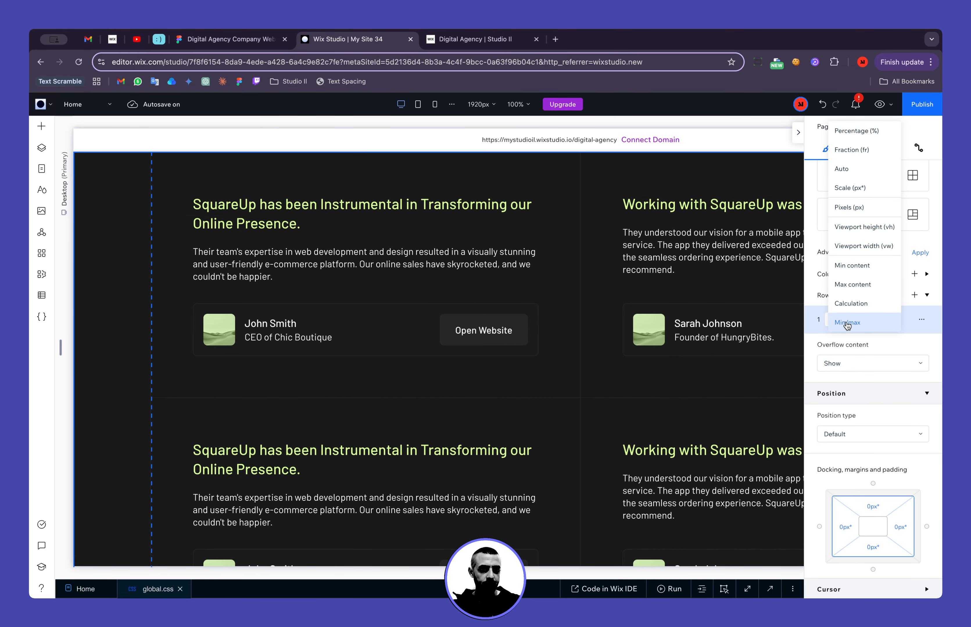
left_click(865, 153)
scroll(907, 223, "up", 9)
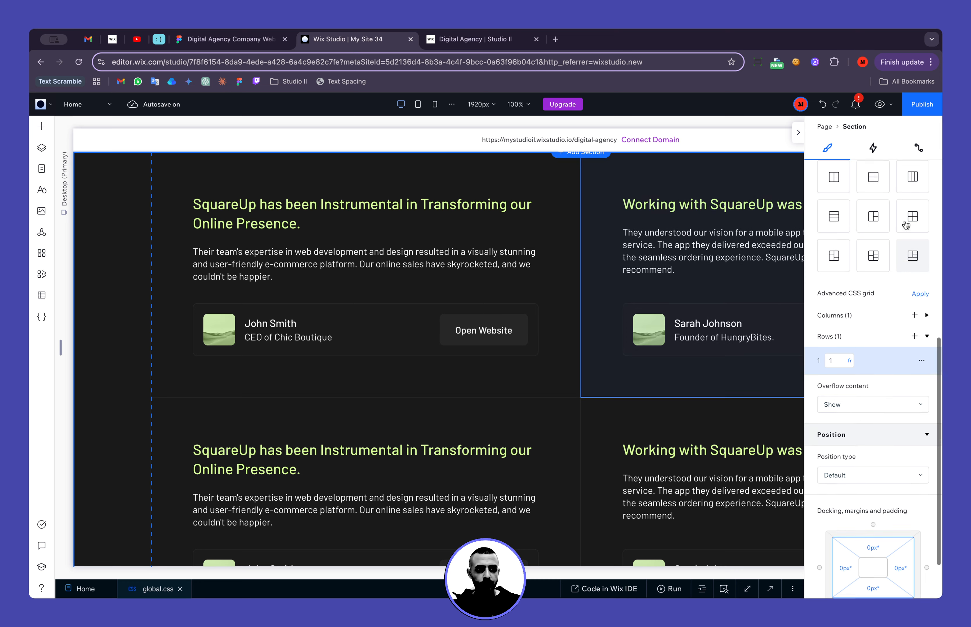
left_click(921, 271)
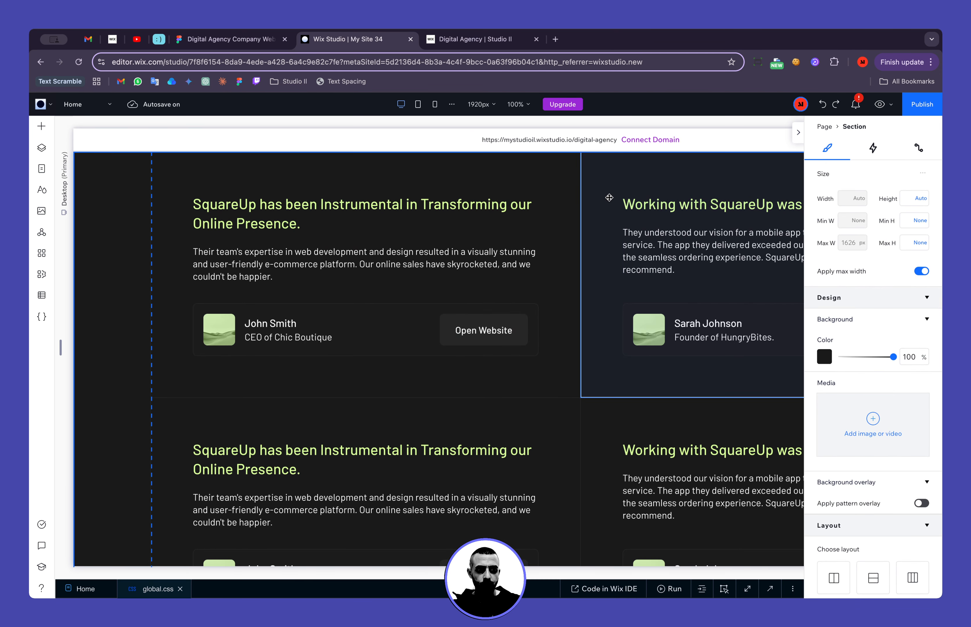
scroll(833, 394, "down", 8)
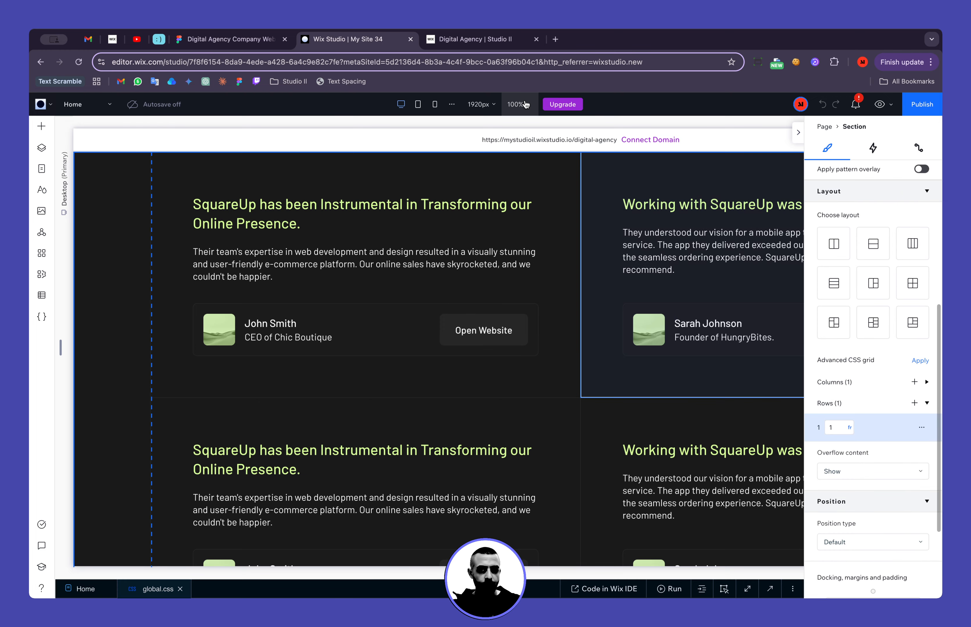
On the mobile breakpoint, set the testimonial section's row height to 1 fr.
left_click(434, 105)
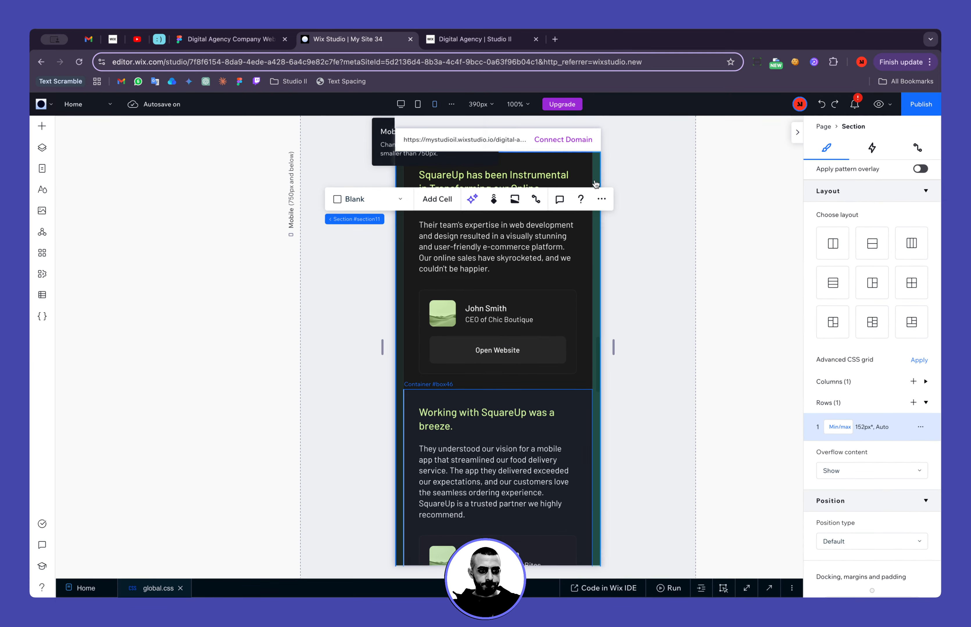
left_click(840, 428)
left_click(855, 240)
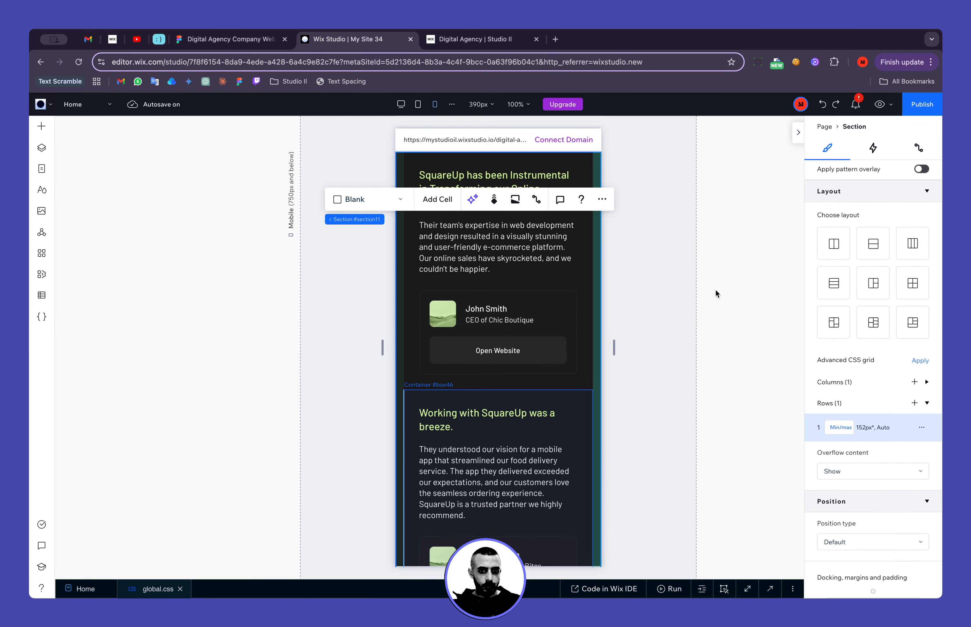
left_click(310, 296)
Review the stacked testimonial cards on mobile down to the Design card of the following section.
scroll(335, 370, "down", 3)
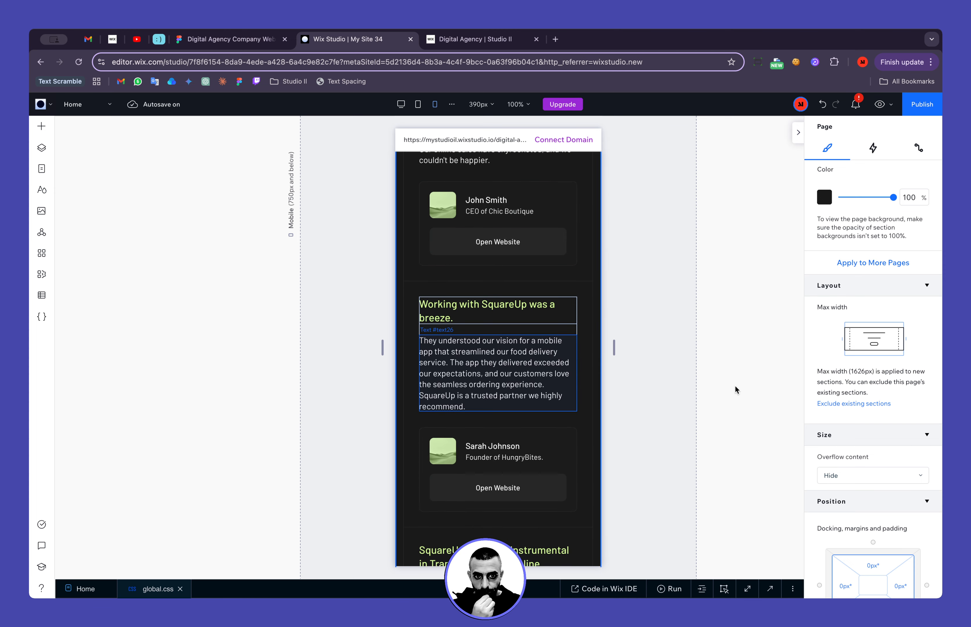
scroll(605, 428, "down", 10)
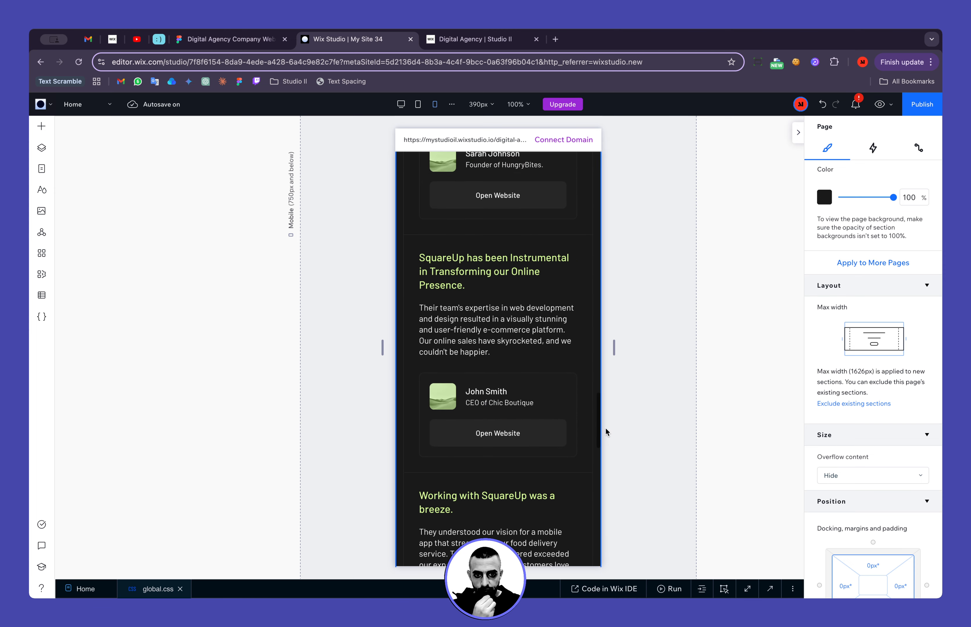
scroll(605, 428, "down", 8)
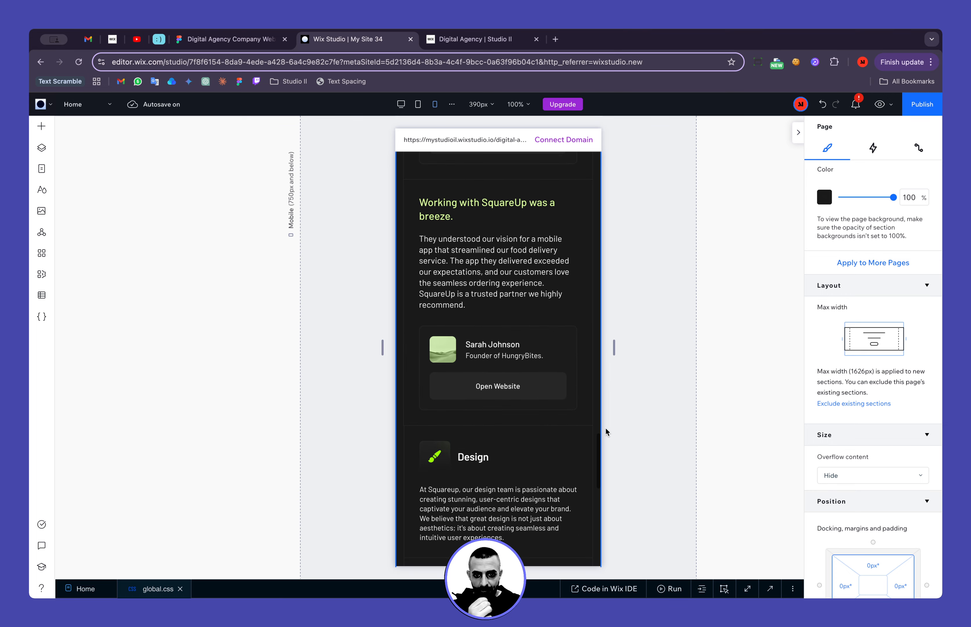
scroll(606, 428, "down", 3)
scroll(605, 428, "up", 6)
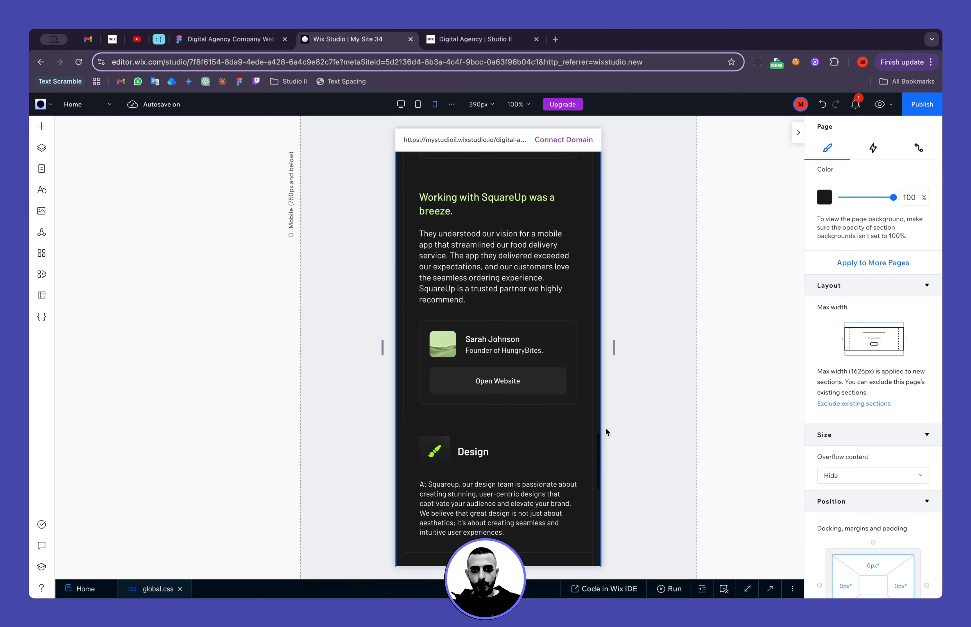
Show the page's layer list and collapse all expanded sections, from Hero to Why Choose SquareUp? - Content.
left_click(408, 295)
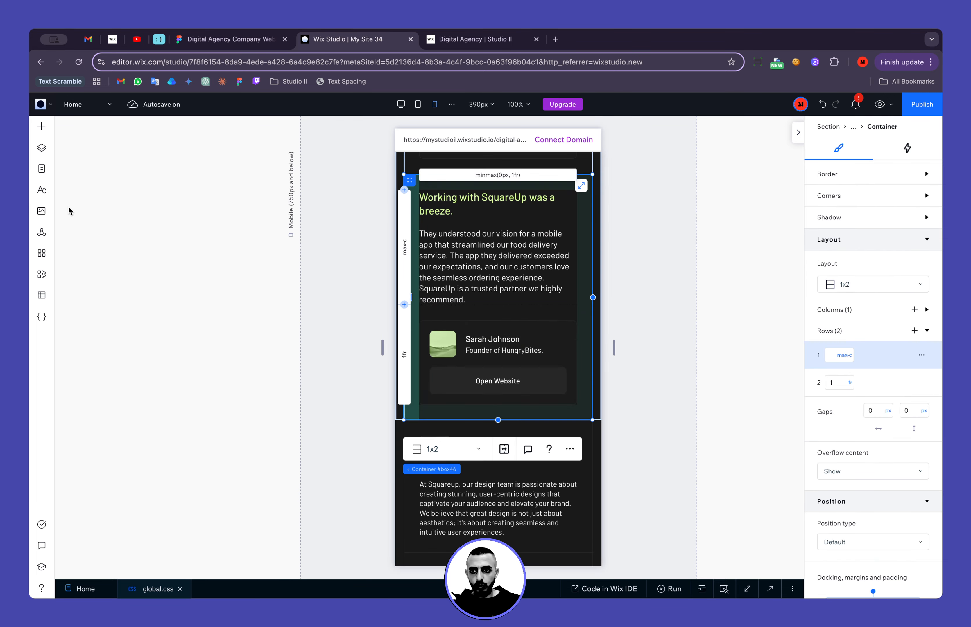
left_click(42, 149)
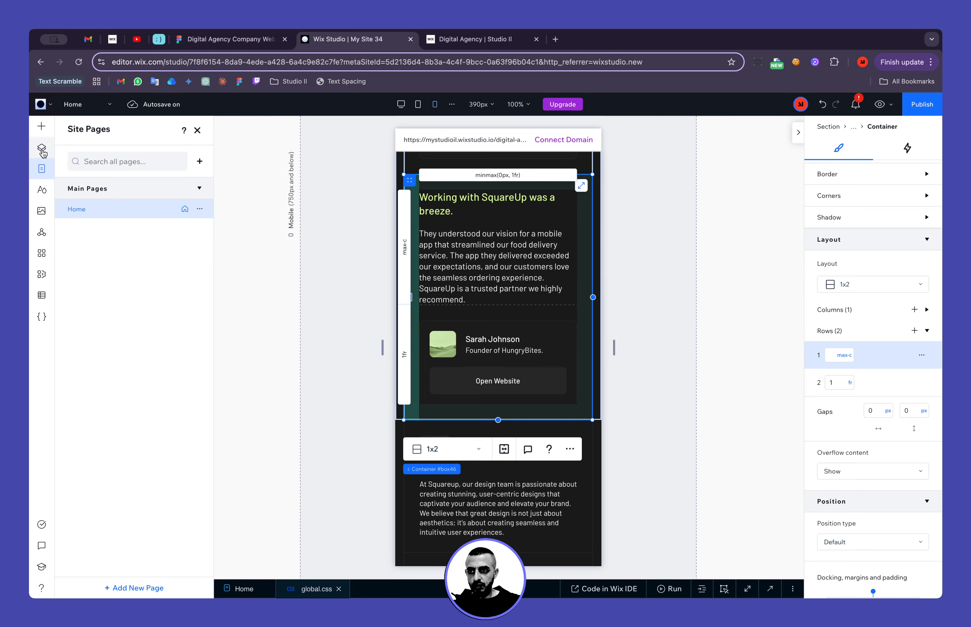
scroll(119, 408, "down", 10)
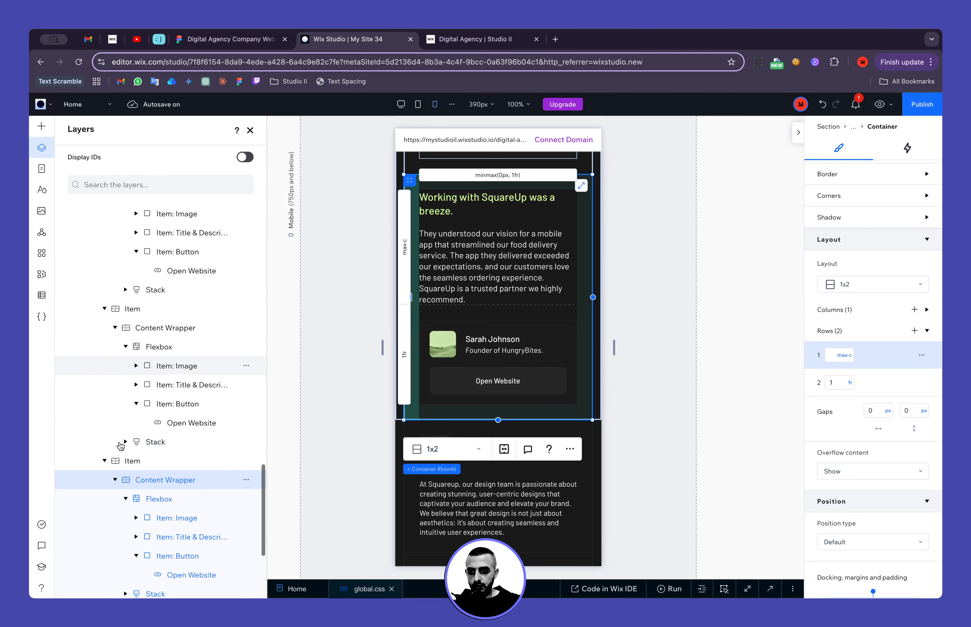
scroll(111, 370, "up", 10)
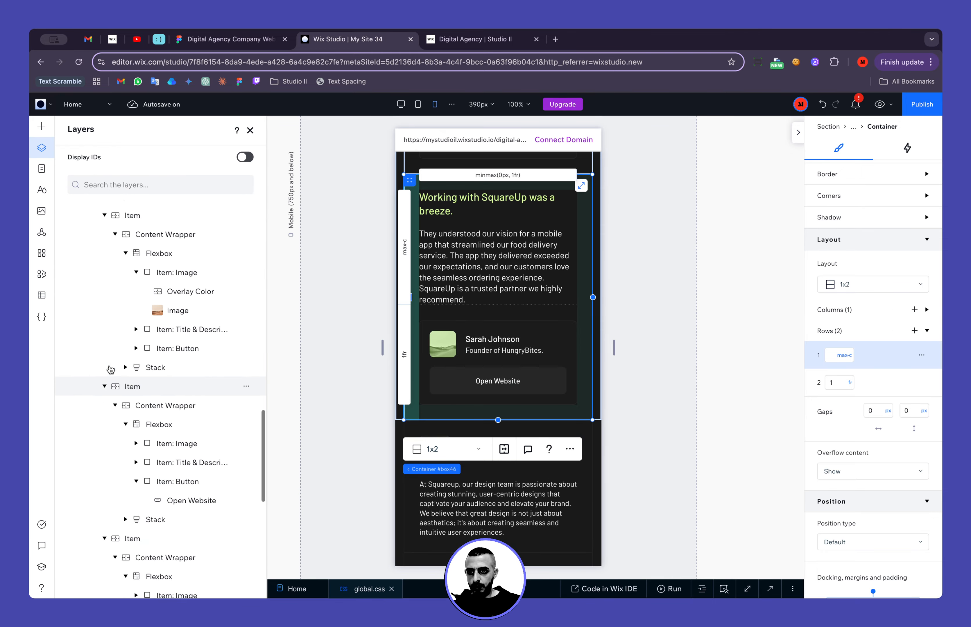
scroll(111, 370, "up", 5)
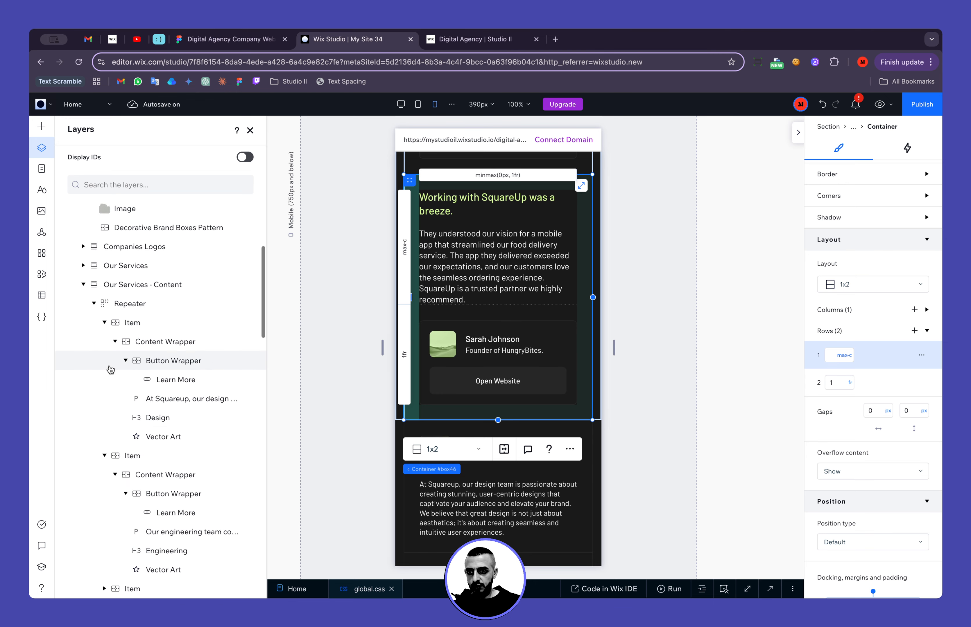
scroll(86, 287, "down", 10)
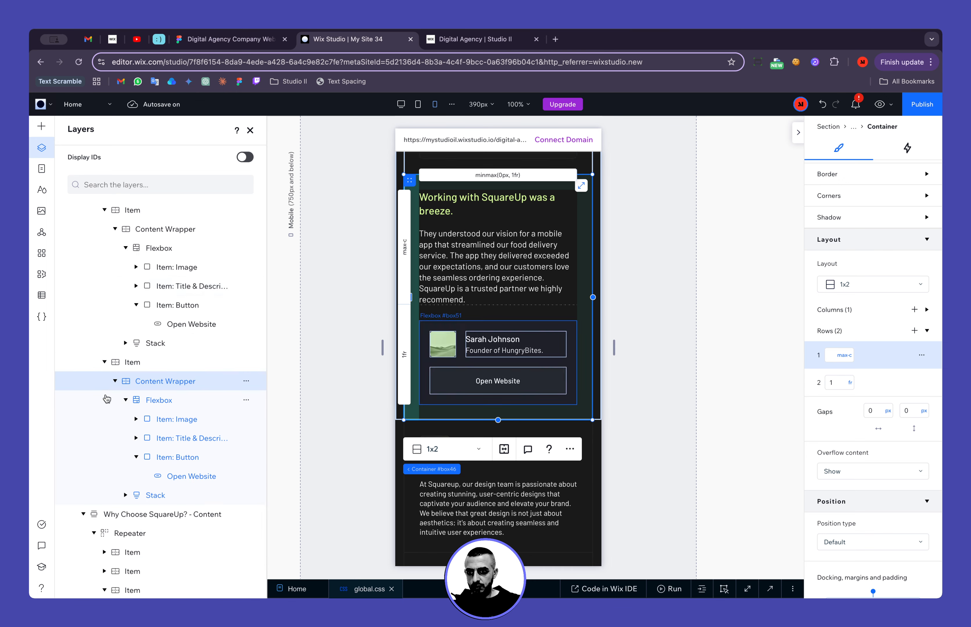
scroll(105, 364, "up", 10)
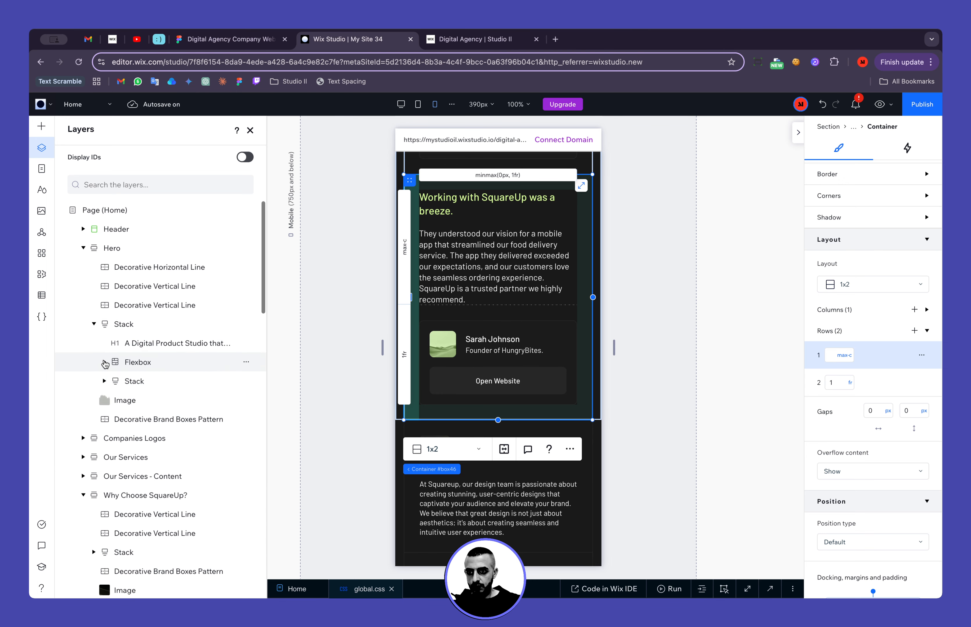
left_click(84, 248)
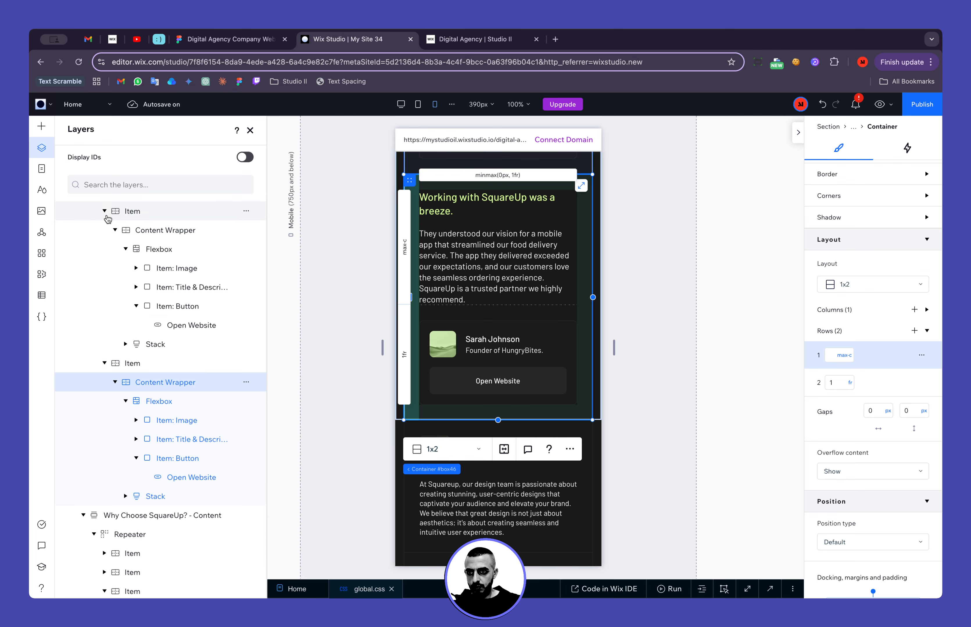
scroll(77, 322, "down", 10)
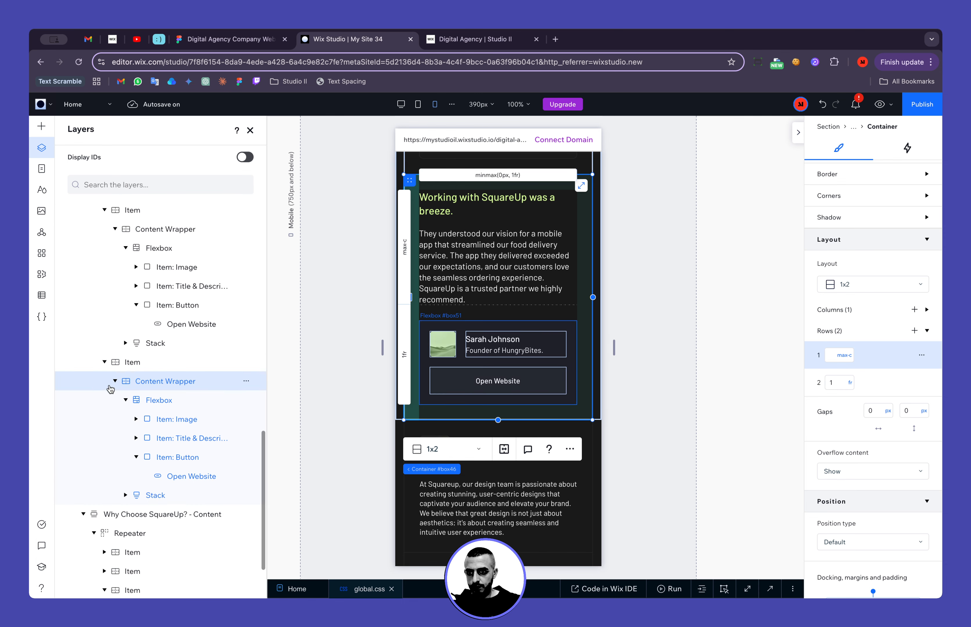
scroll(106, 220, "up", 10)
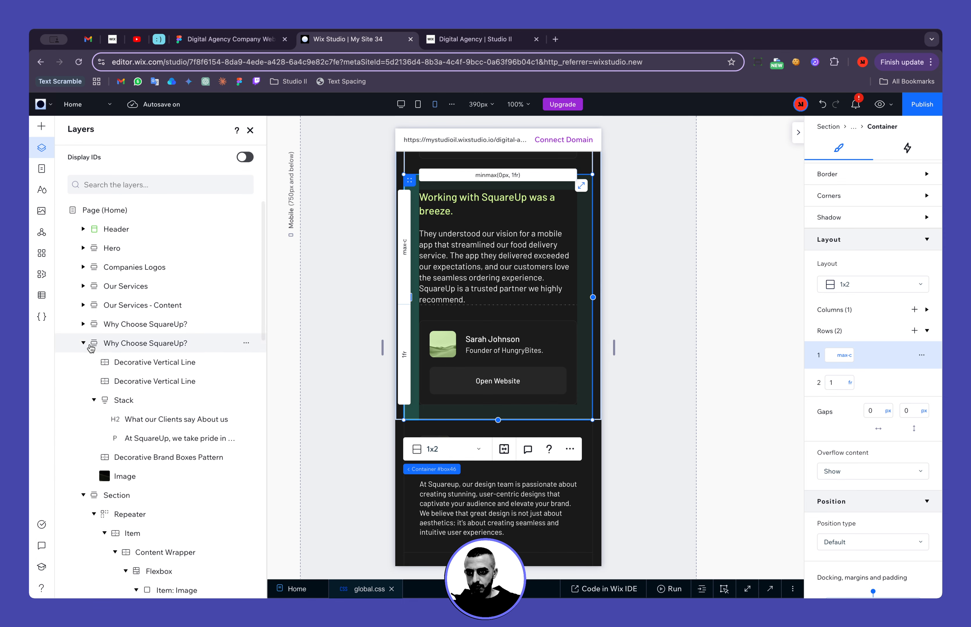
scroll(88, 345, "down", 10)
scroll(93, 340, "up", 10)
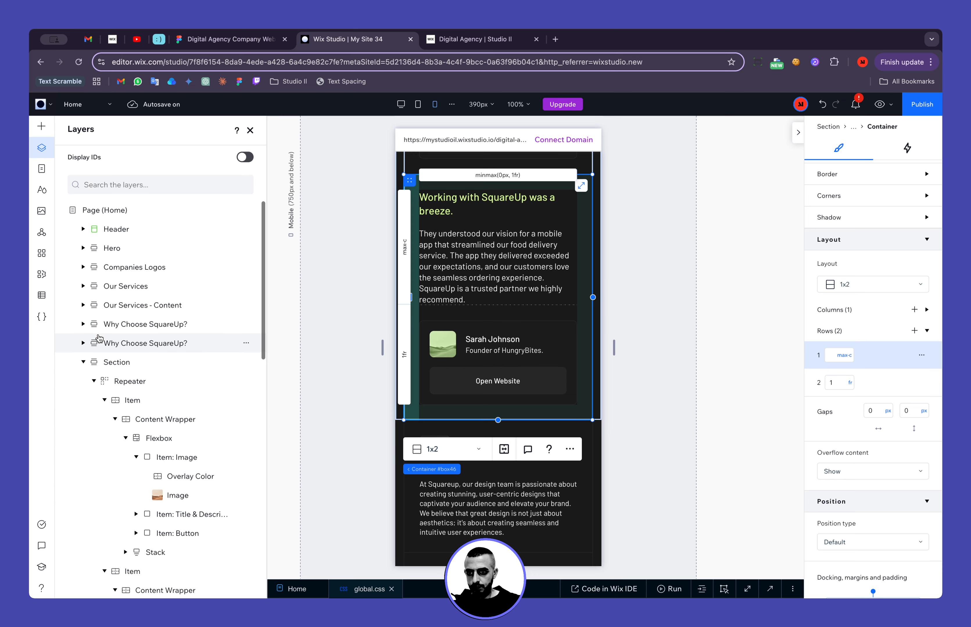
left_click(83, 362)
left_click(83, 381)
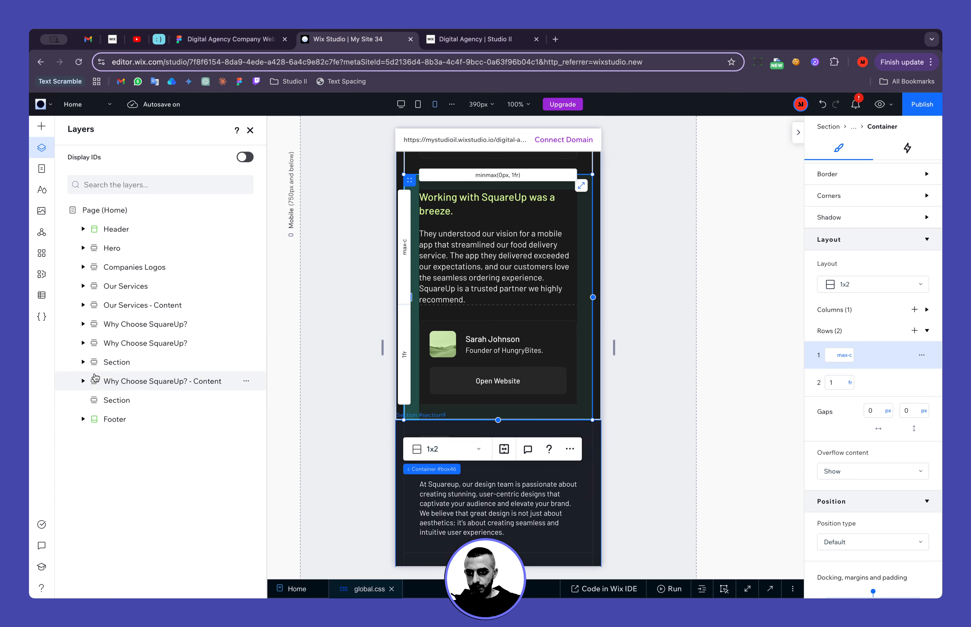
left_click(117, 369)
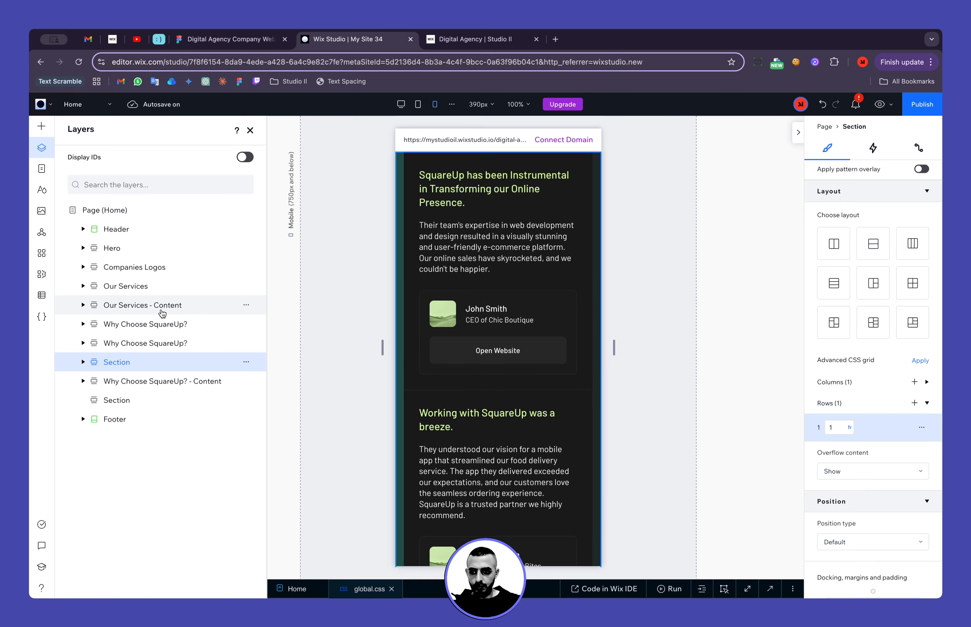
left_click(120, 398)
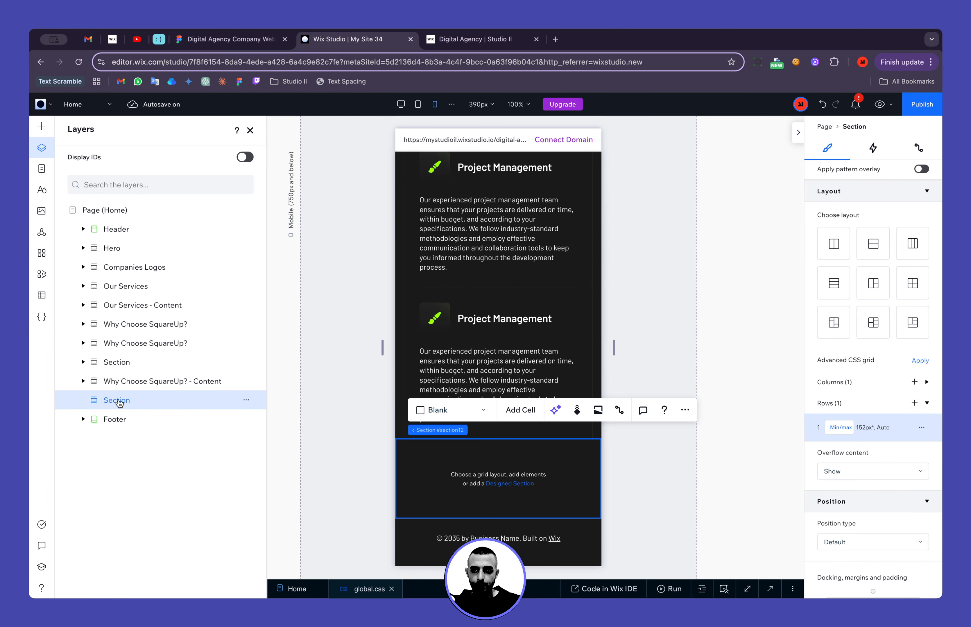
double_click(119, 401)
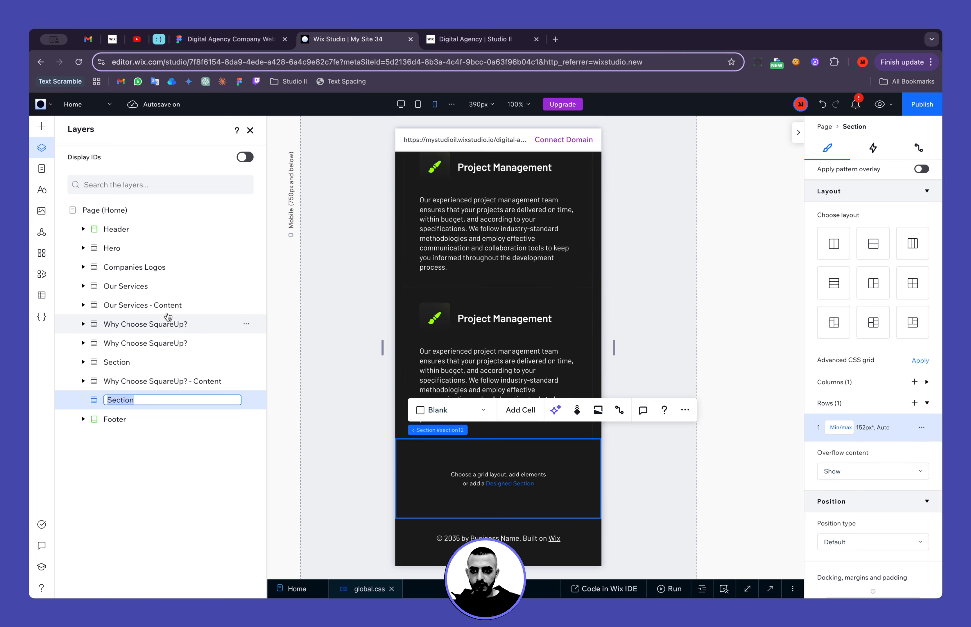
On the desktop breakpoint, rename the second Why Choose SquareUp? section as "What our Clients say About us", copying the text of its heading.
left_click(401, 104)
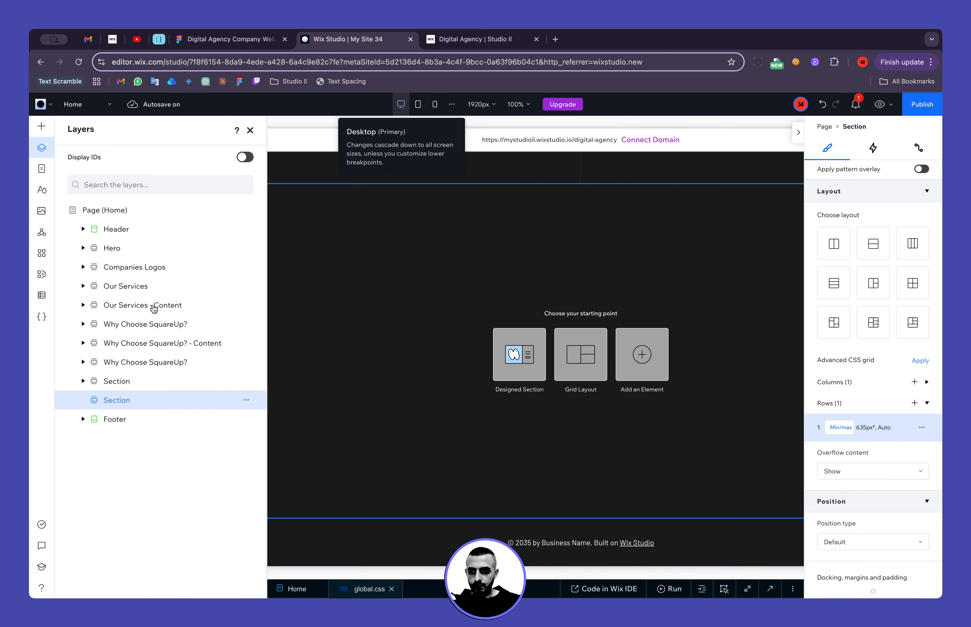
left_click(139, 365)
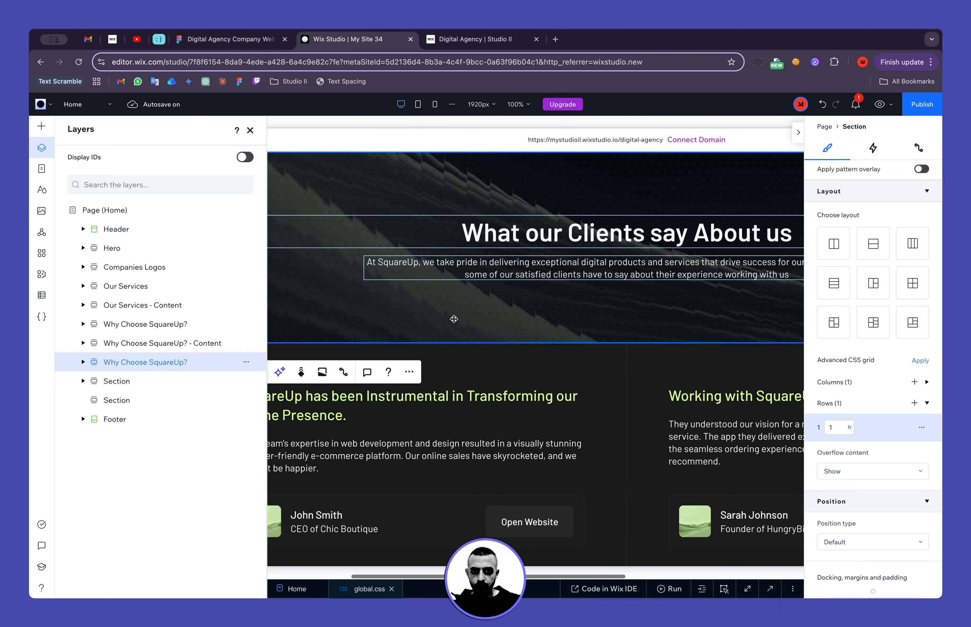
left_click(547, 230)
double_click(548, 230)
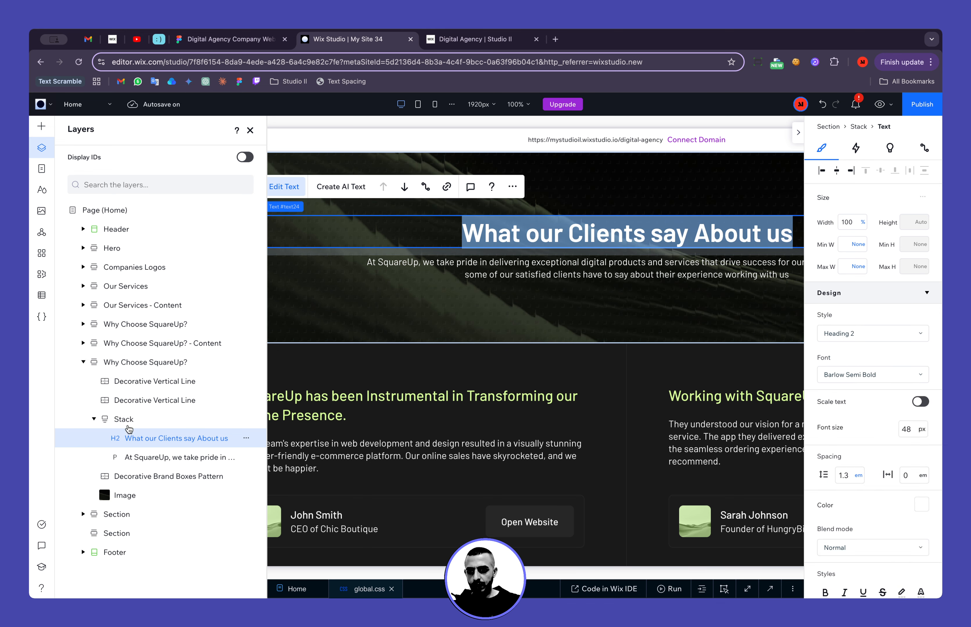
double_click(190, 363)
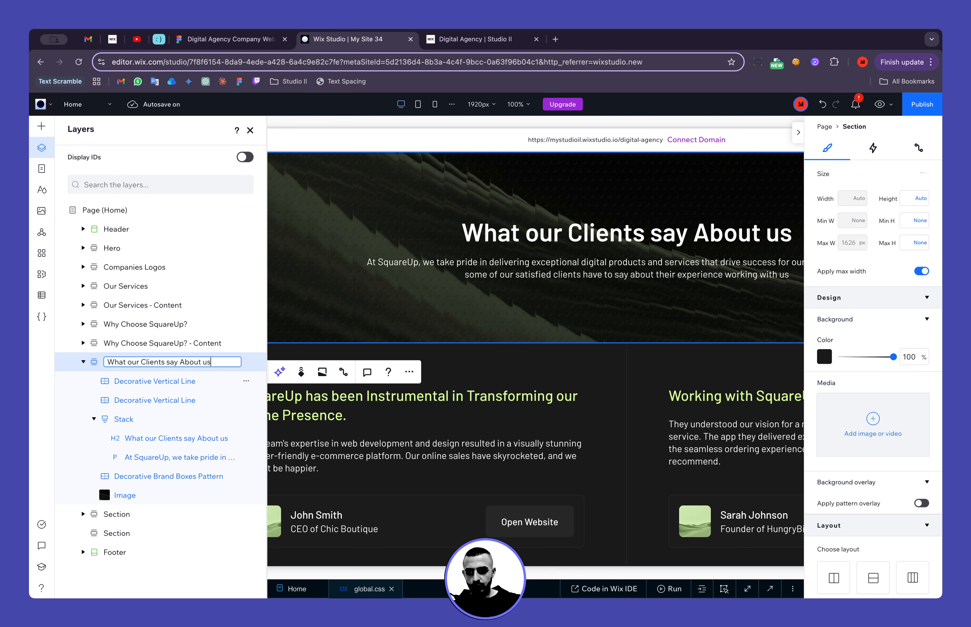
key("Return")
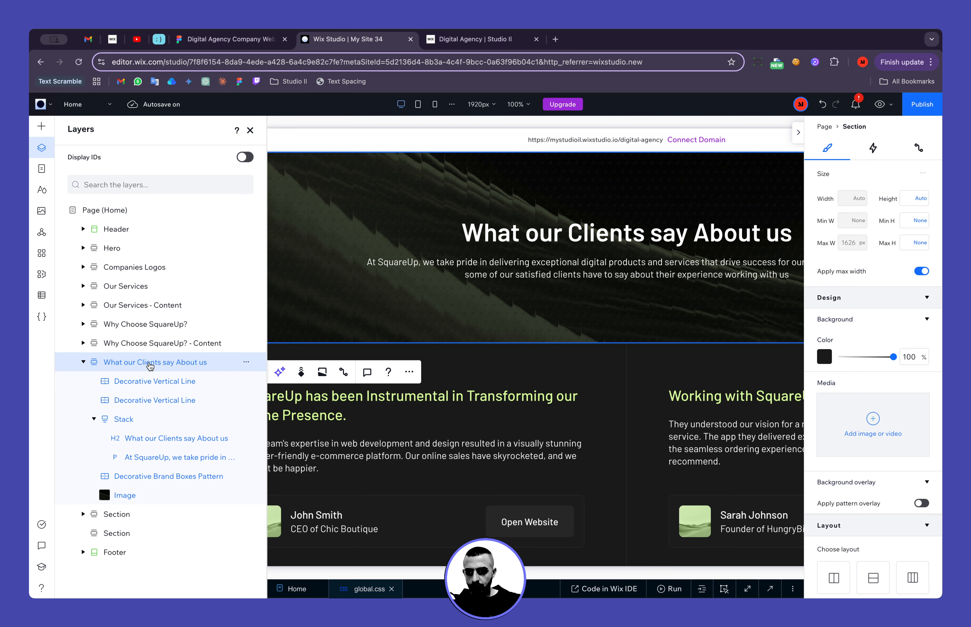
Collapse the renamed section and rename the testimonial cards section below it as "What our Clients say About us - Content".
left_click(84, 362)
left_click(120, 381)
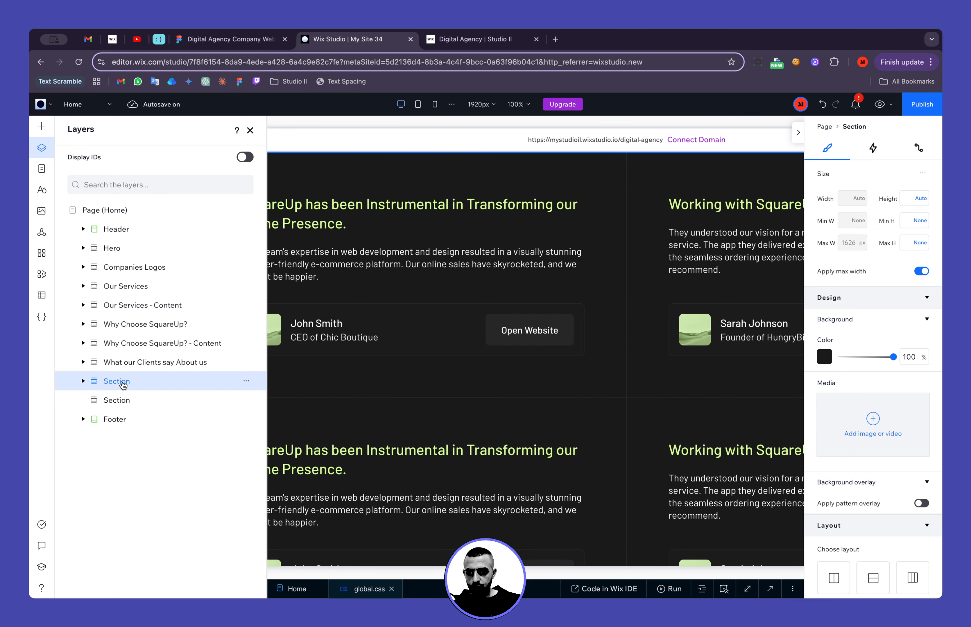
double_click(151, 382)
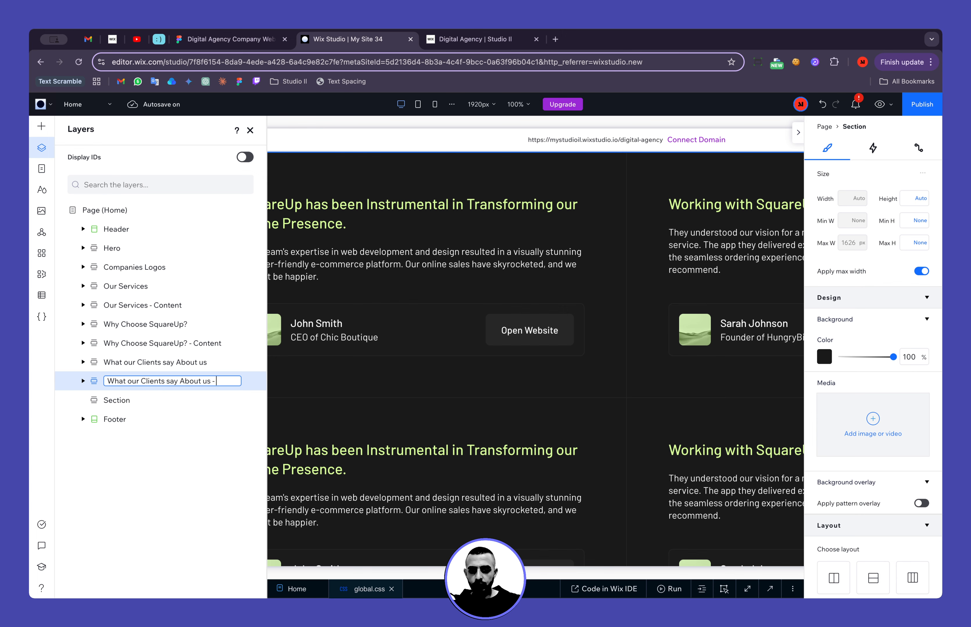
key("Return")
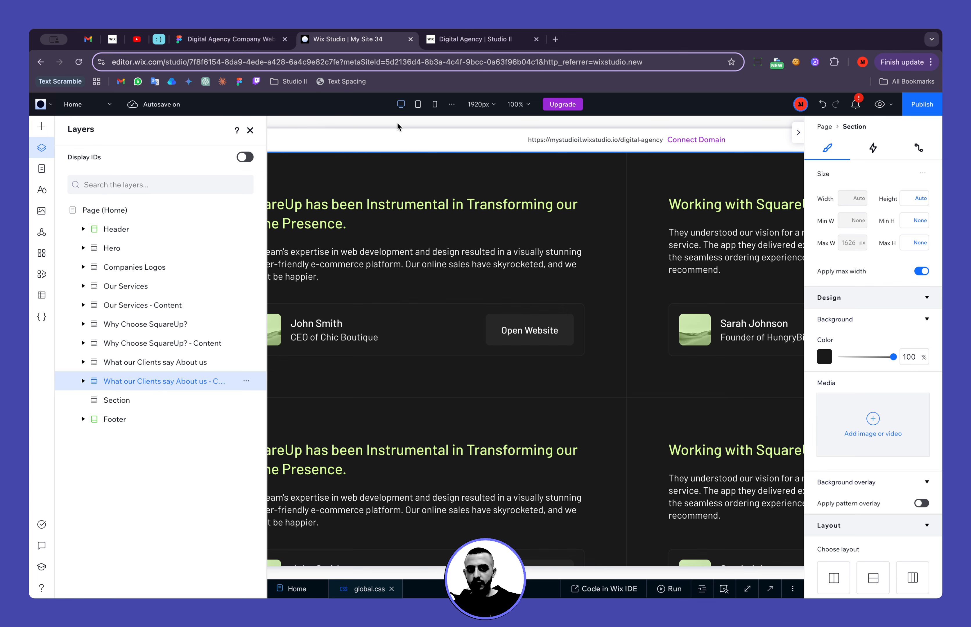
On the mobile breakpoint, reorder the sections so both What our Clients say About us sections follow Why Choose SquareUp? - Content.
left_click(434, 104)
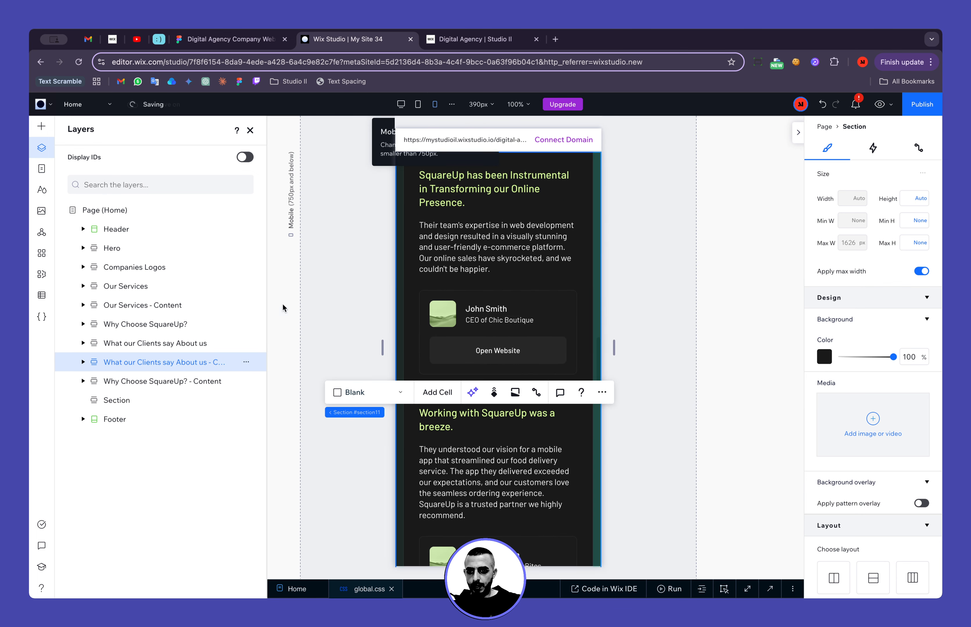
left_click_drag(191, 367, 184, 345)
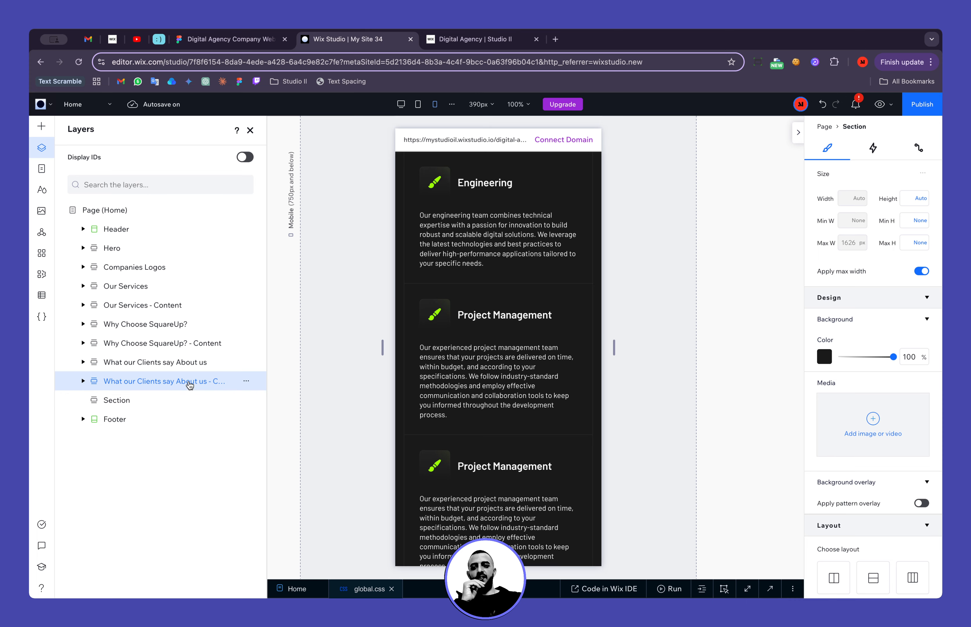
scroll(471, 308, "down", 15)
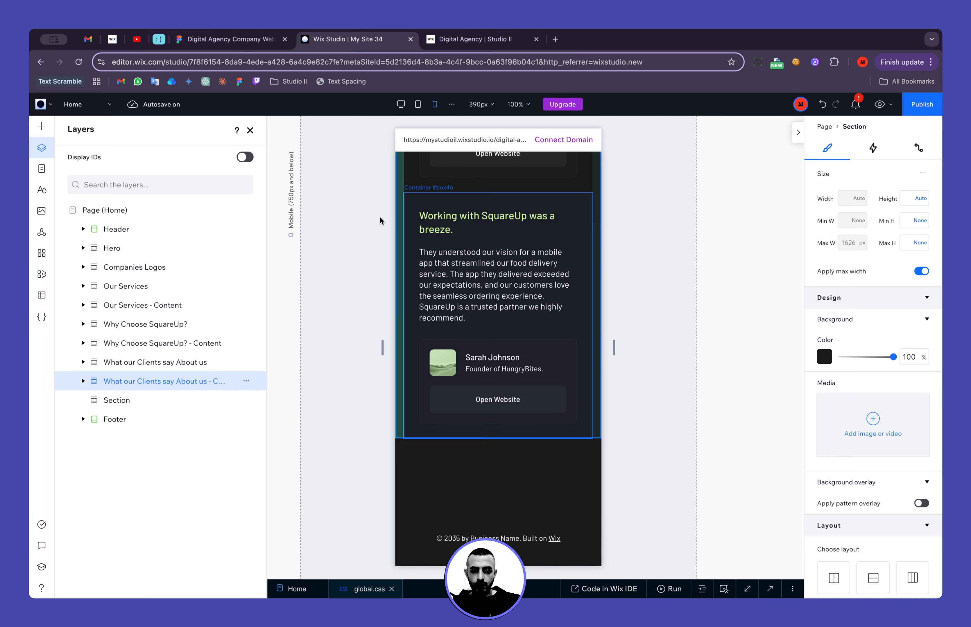
Following the Figma mobile design, set the mobile testimonial heading's font size to 18 px and the testimonial paragraph's to 14 px in Wix Studio.
left_click(253, 40)
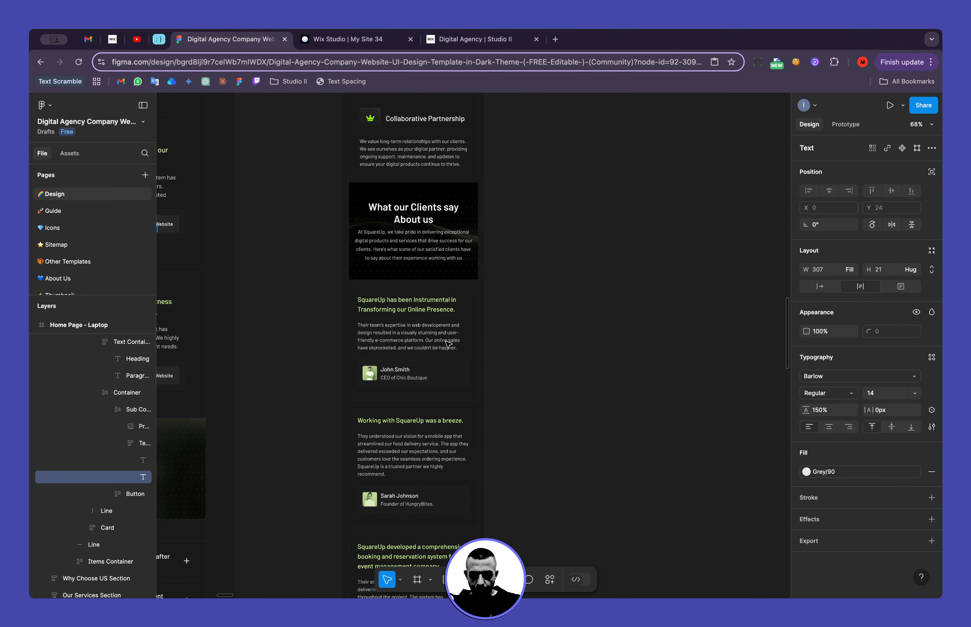
scroll(408, 318, "down", 10)
scroll(448, 345, "down", 4)
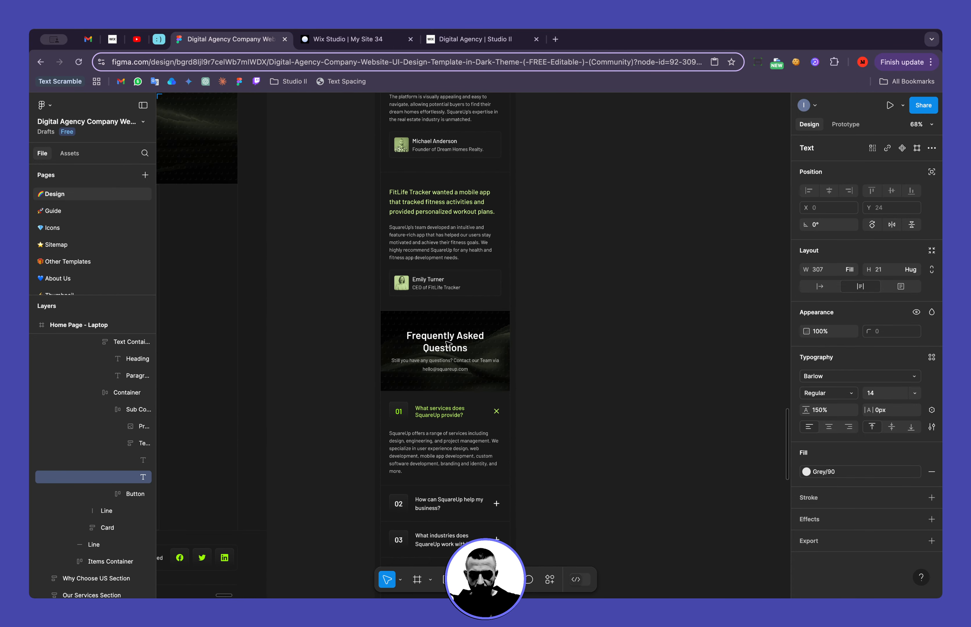
left_click(438, 206)
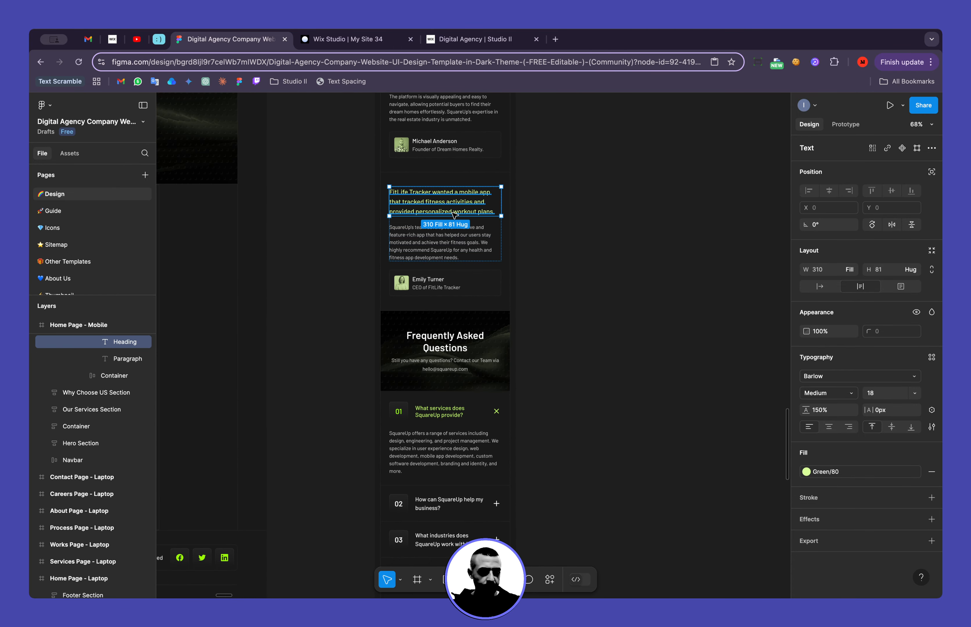
key("ctrl+Tab")
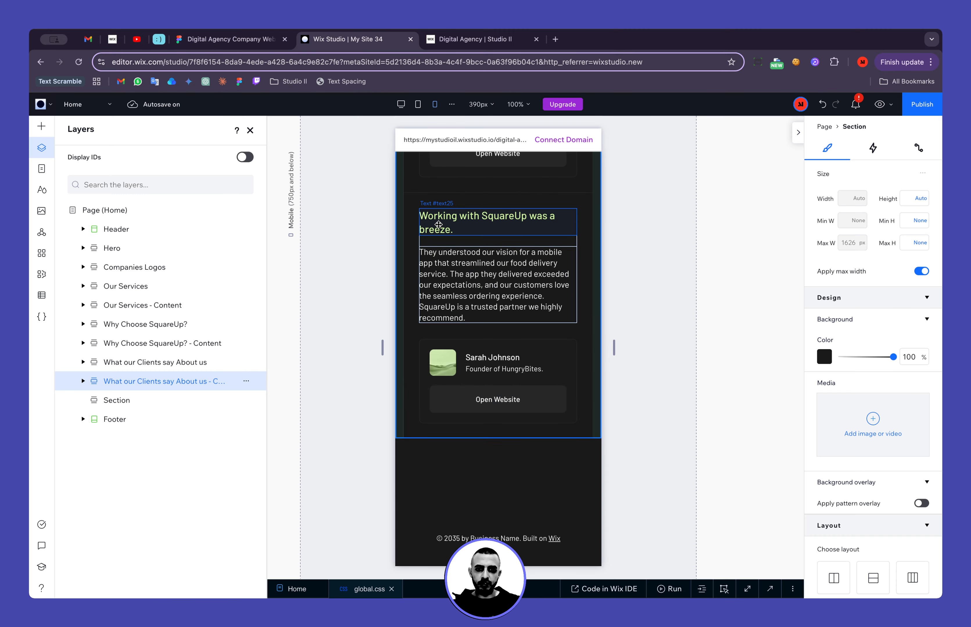
left_click(487, 222)
left_click(912, 430)
type("1")
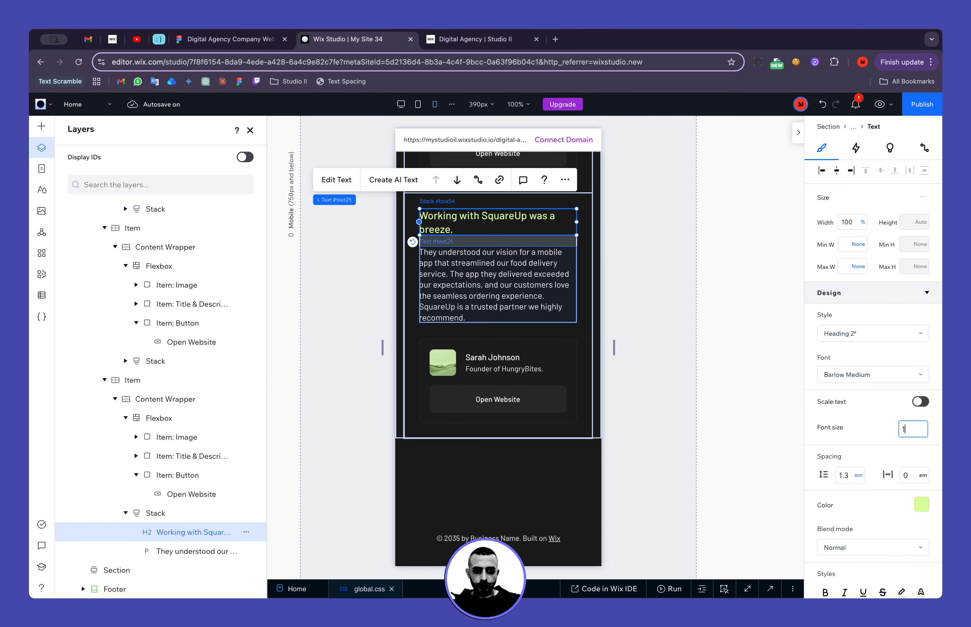
type("8")
left_click(505, 296)
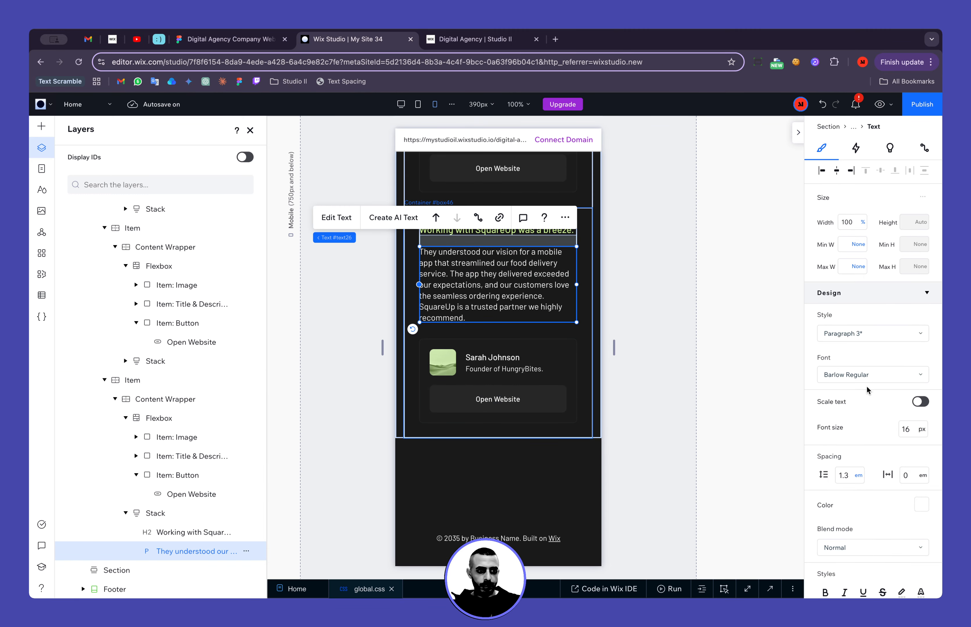
type("4")
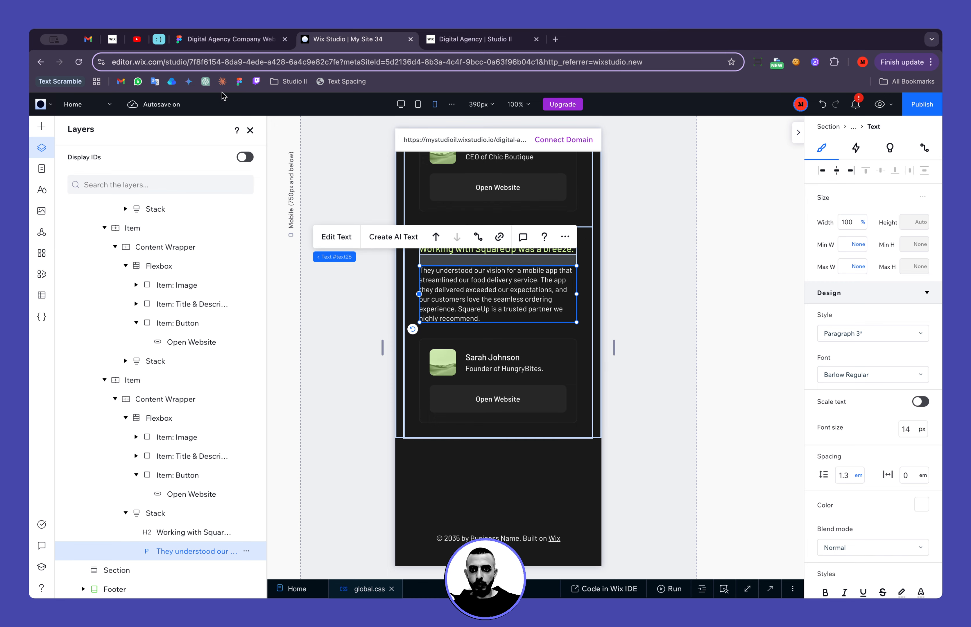
Compare the paragraph, client name and job title text sizes in the Figma mobile testimonial with those of the Wix Studio card.
key("ctrl+shift+Tab")
left_click(421, 243)
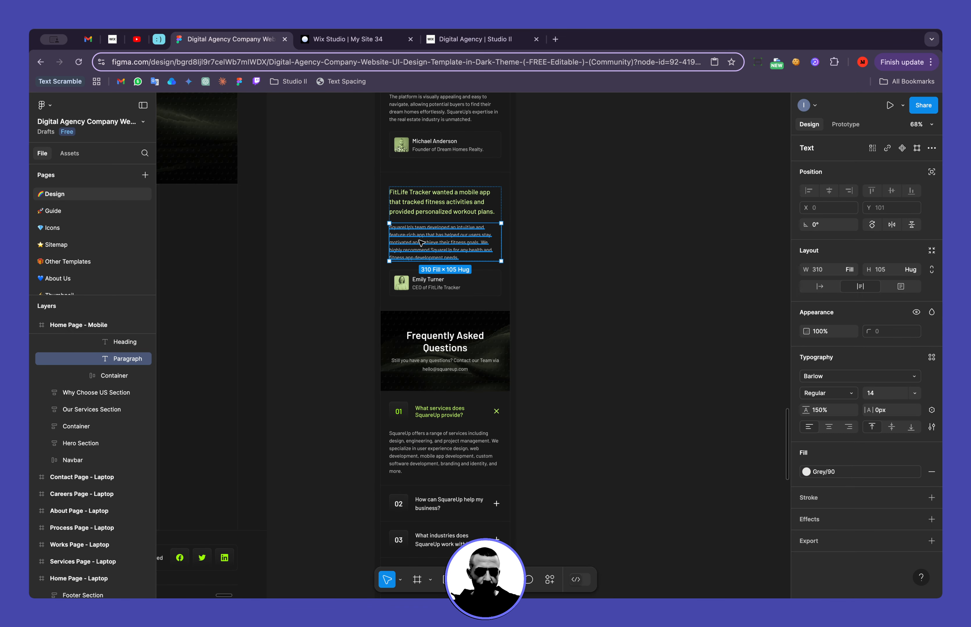
left_click(423, 280)
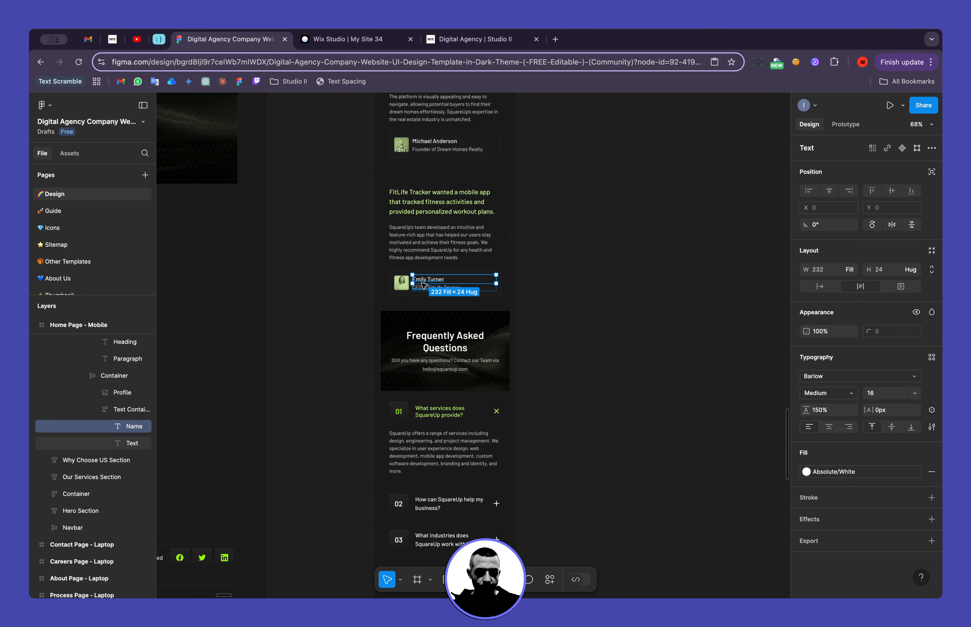
left_click(424, 288)
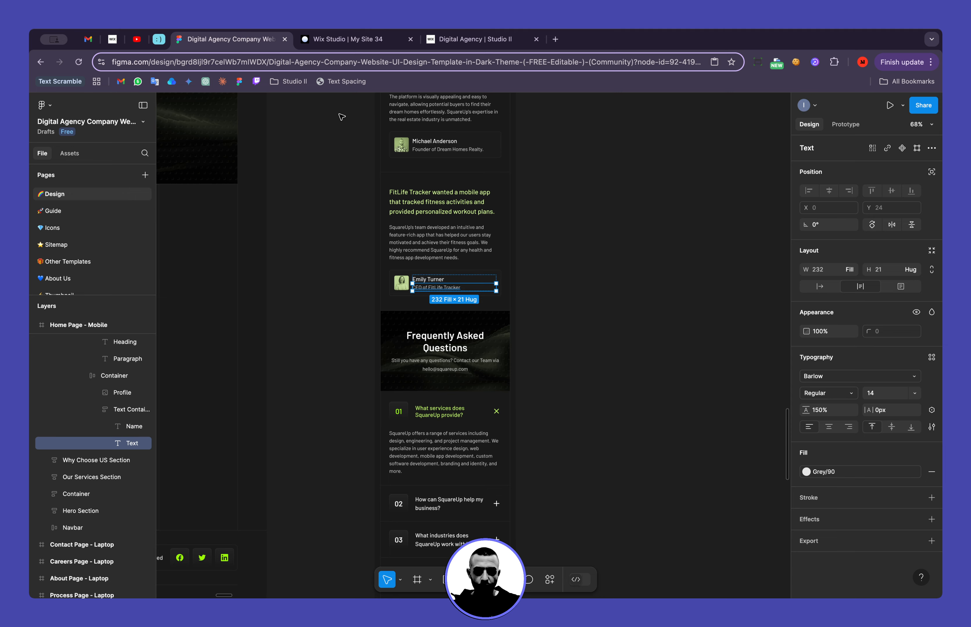
left_click(334, 41)
left_click(493, 358)
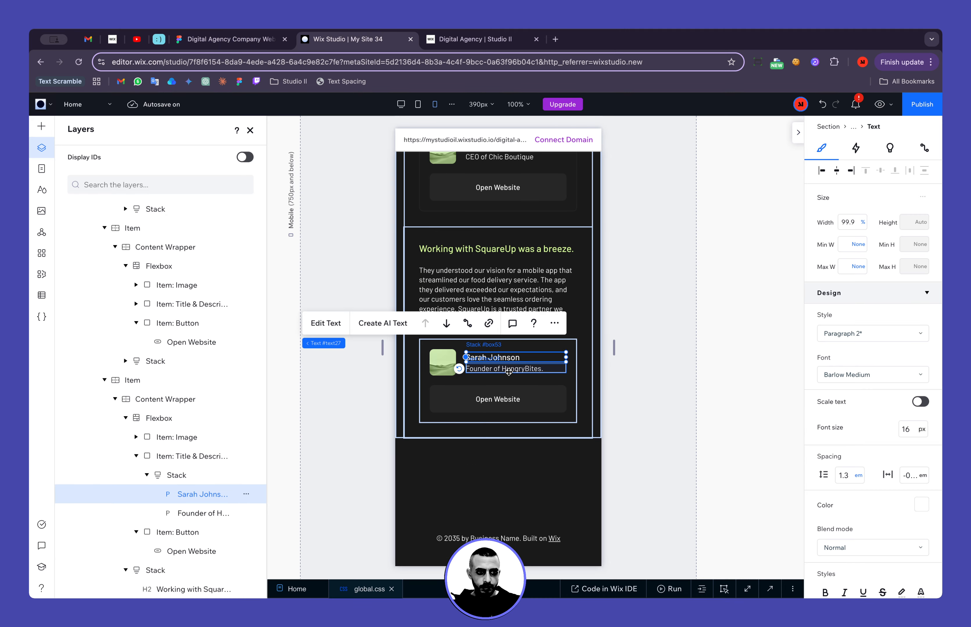
left_click(509, 369)
Check the profile picture's size in Figma and resize the testimonial card's Overlay Color container to 40 × 40 px in Wix Studio.
left_click(244, 41)
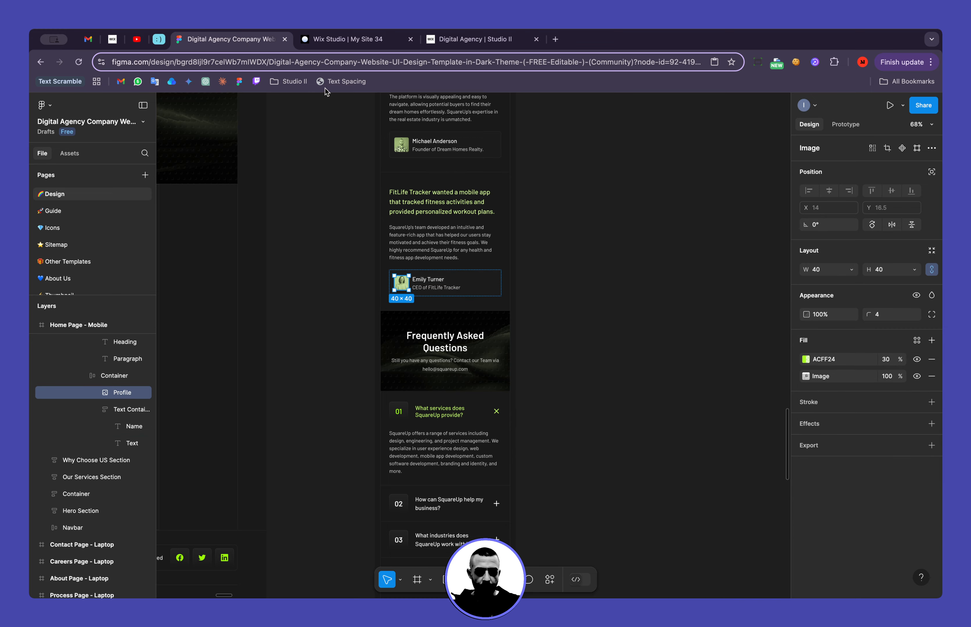
left_click(320, 41)
left_click(443, 363)
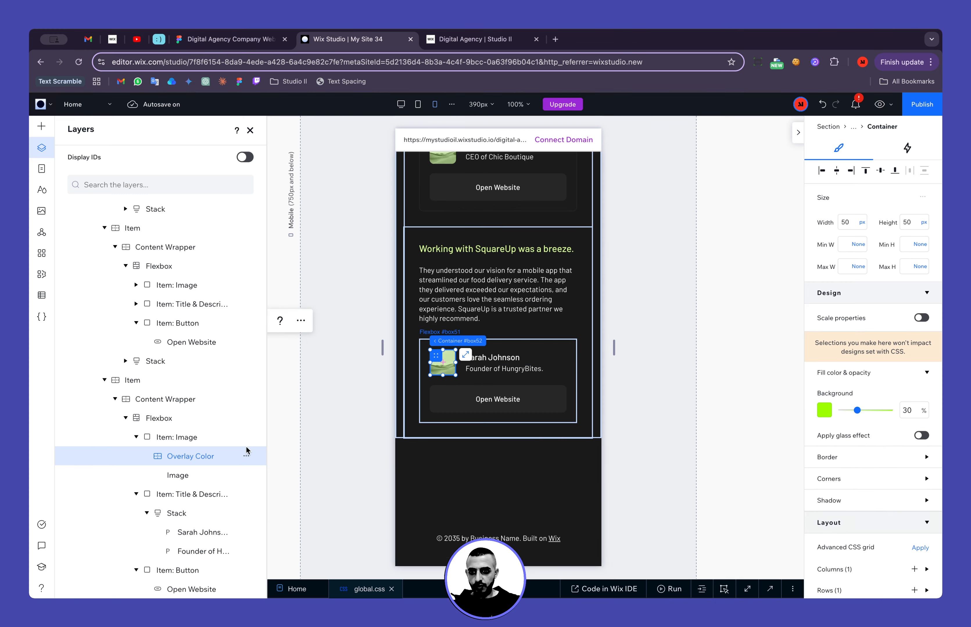
left_click(847, 223)
type("40")
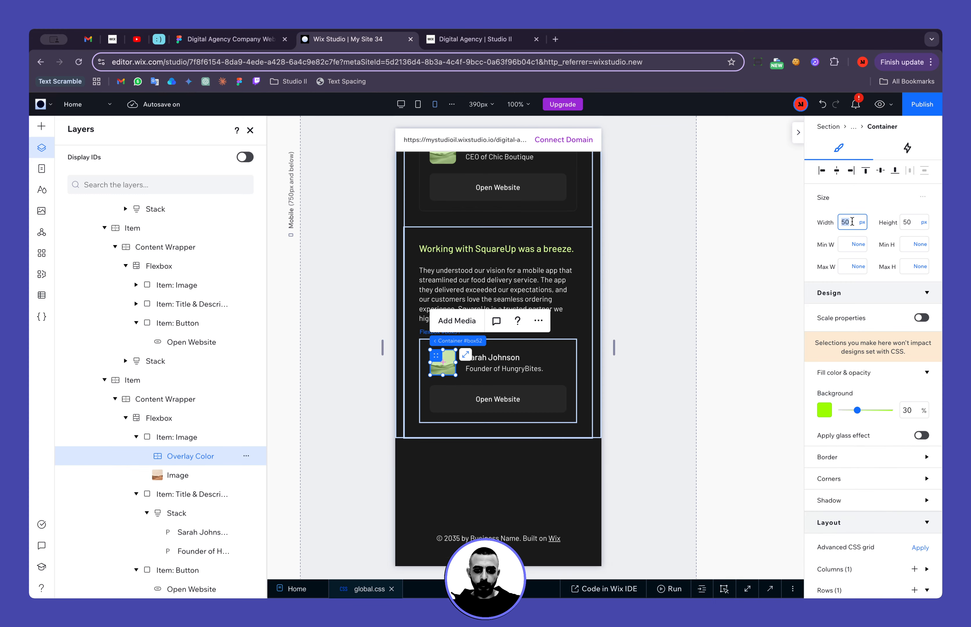
key("Tab")
type("40")
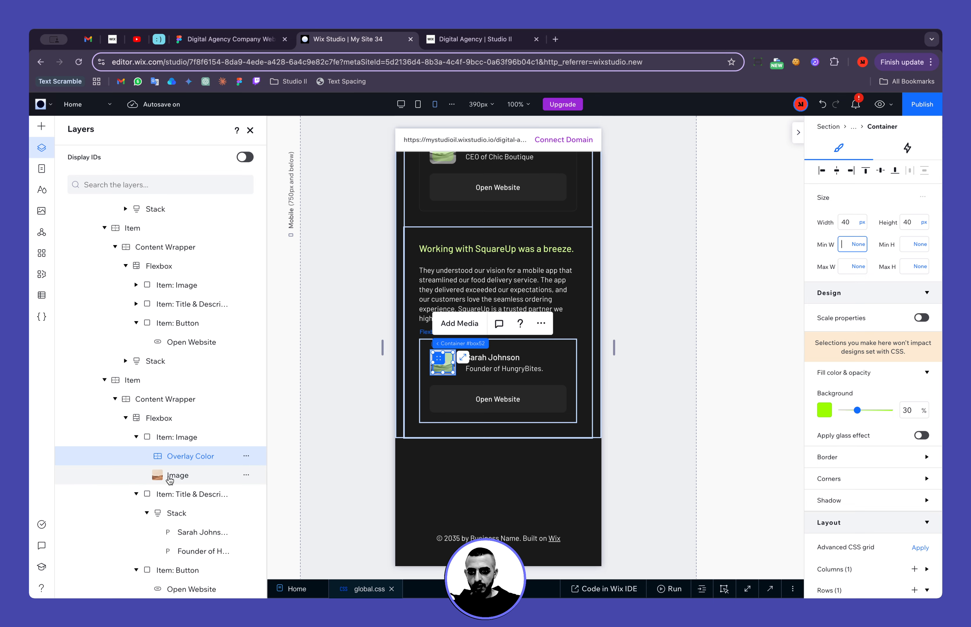
Resize the profile image beneath the overlay to 40 × 40 px on mobile.
left_click(442, 362)
type("40")
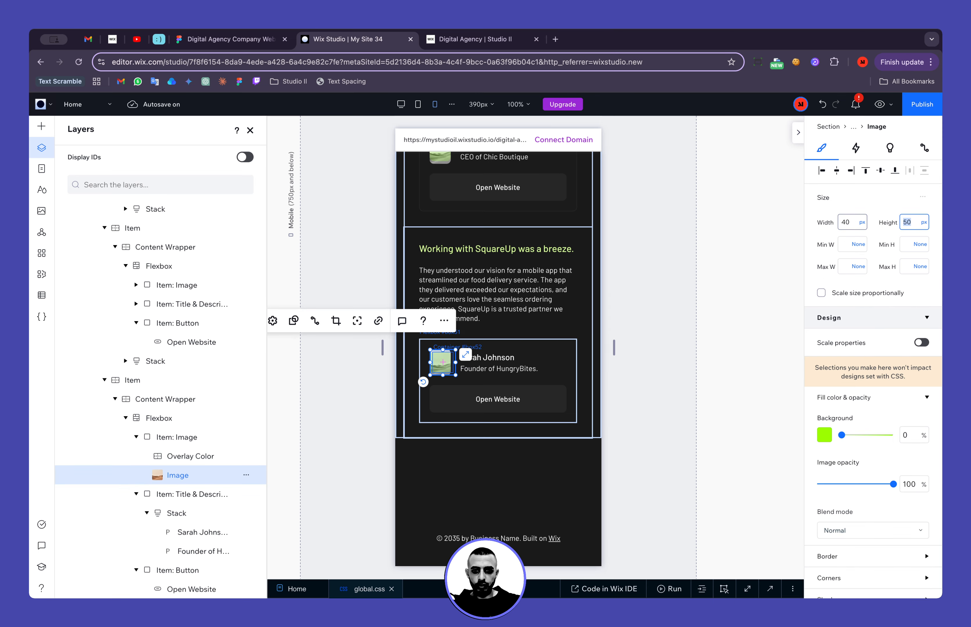
key("Return")
left_click(679, 344)
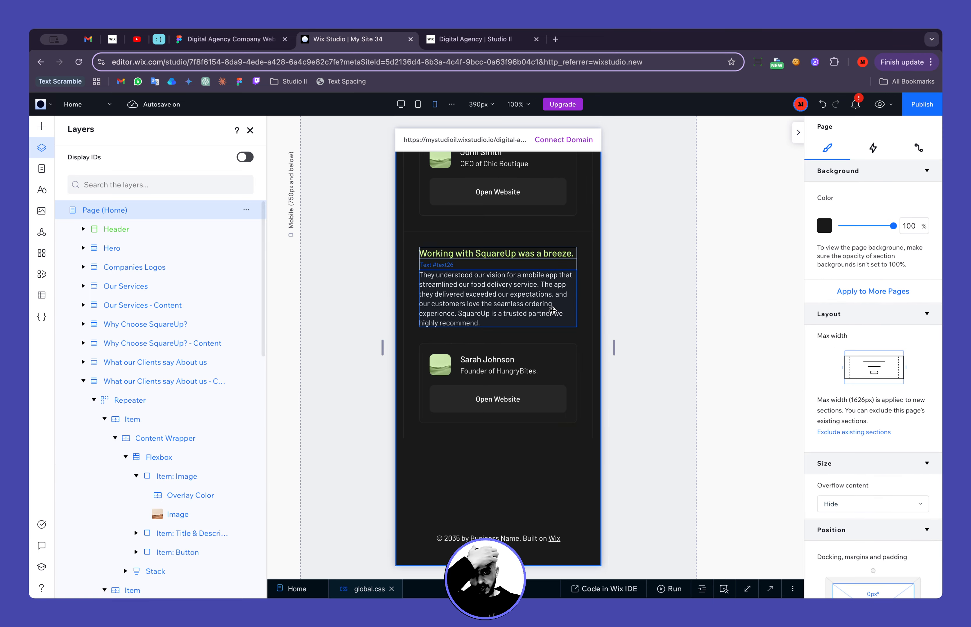
Compare the Engineering service card's mobile Learn More button in Wix Studio with its counterpart in the Figma mobile design.
scroll(553, 306, "up", 6)
scroll(552, 311, "up", 10)
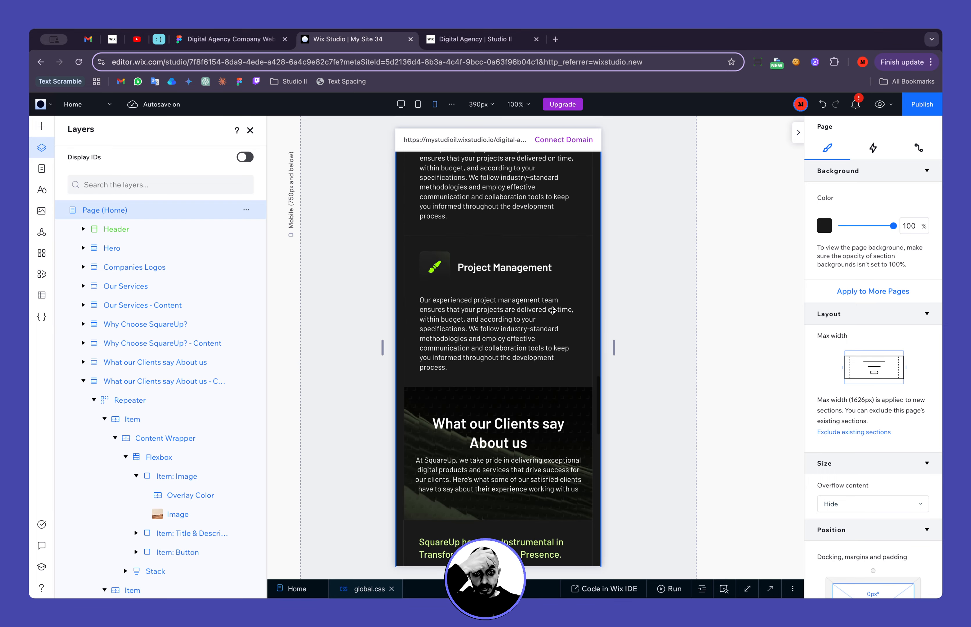
scroll(552, 311, "up", 2)
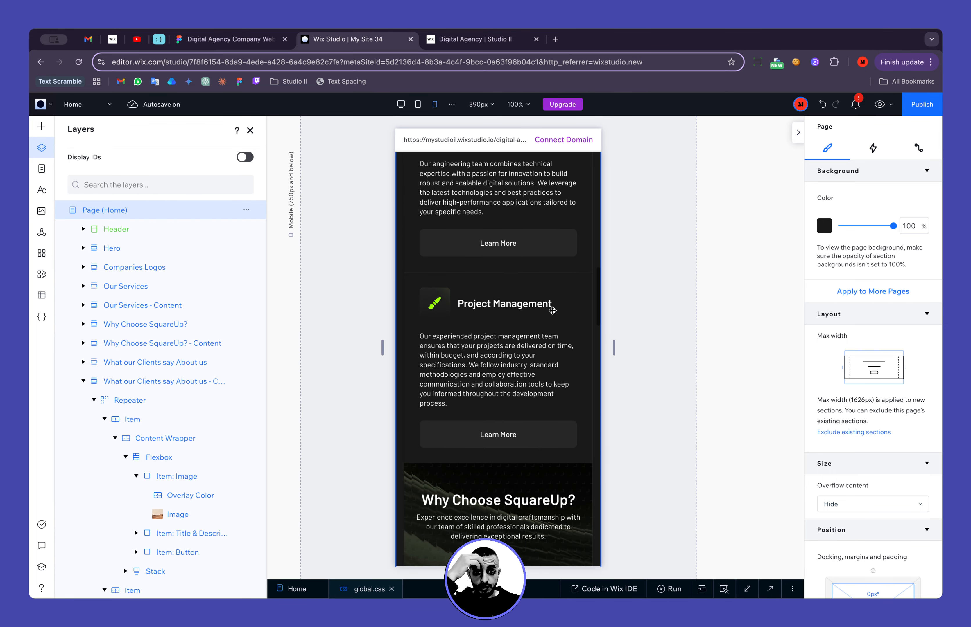
left_click(544, 251)
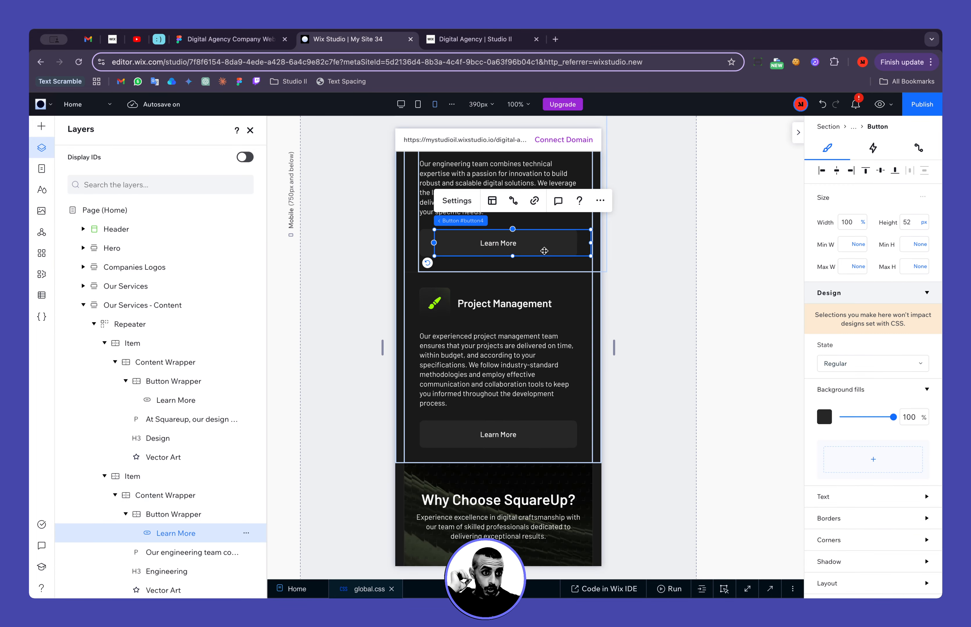
scroll(889, 402, "down", 6)
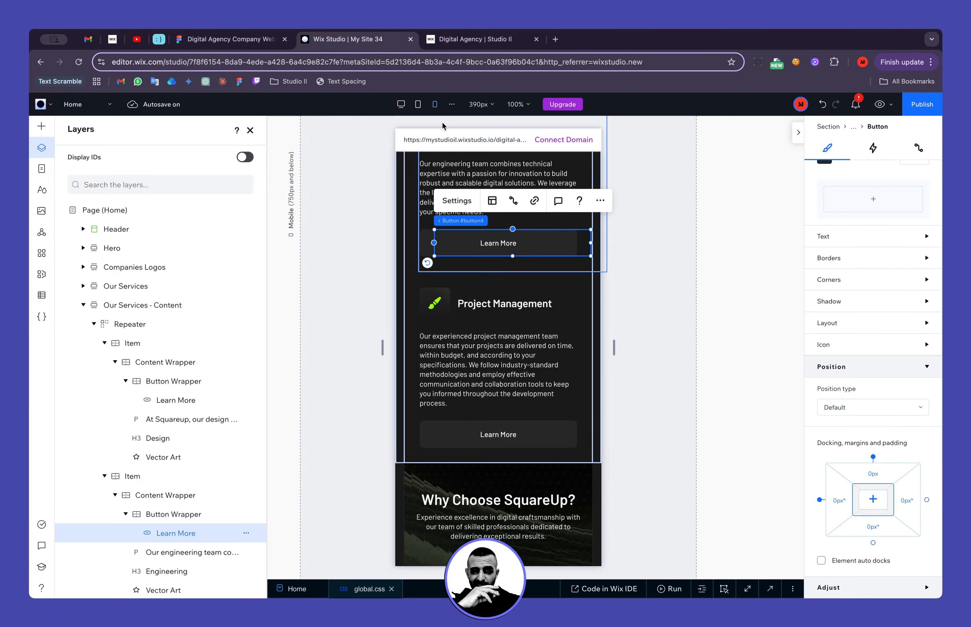
left_click(229, 39)
scroll(459, 191, "up", 10)
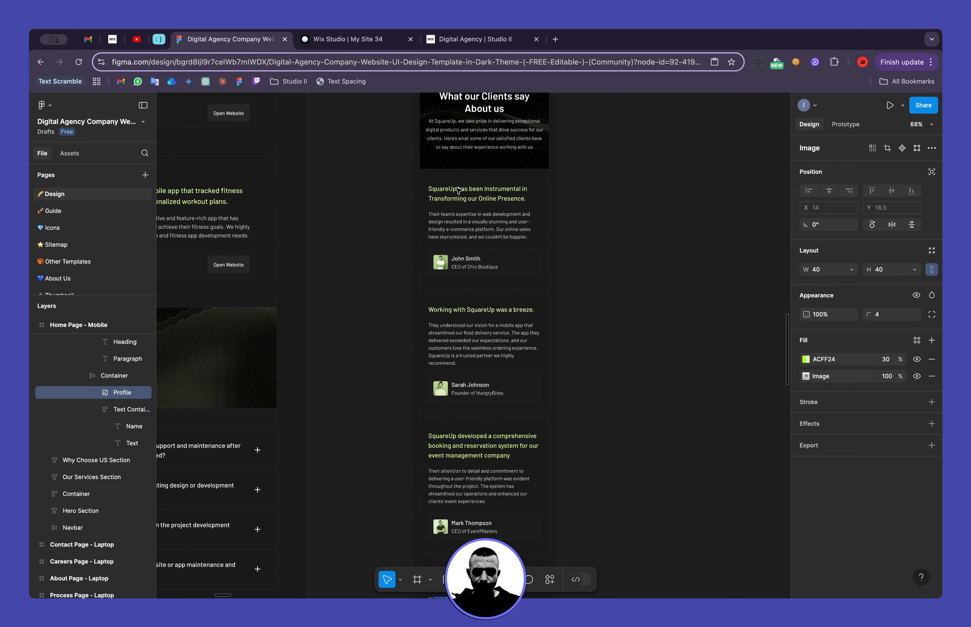
scroll(459, 191, "up", 10)
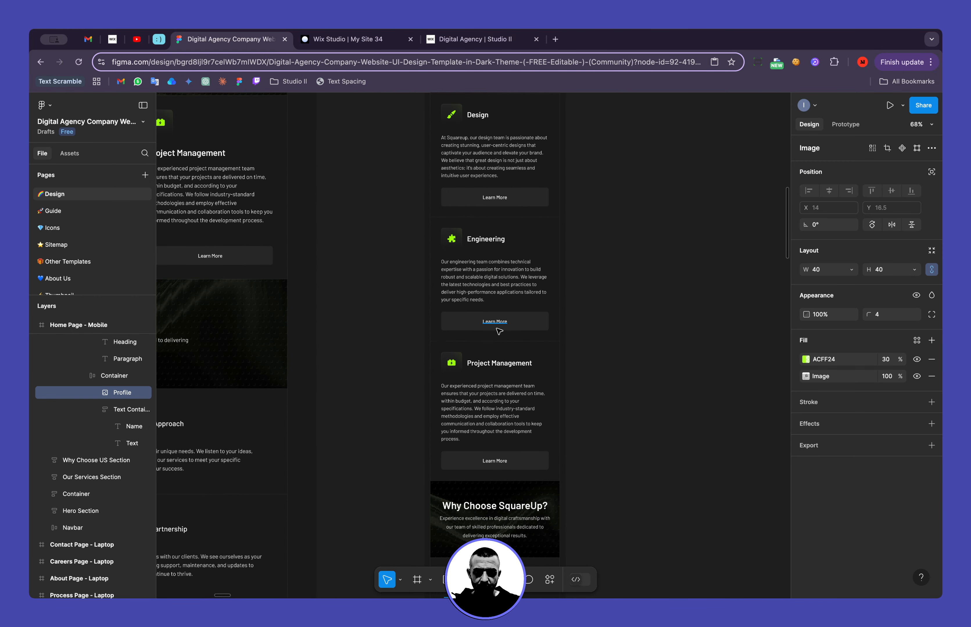
left_click(530, 327)
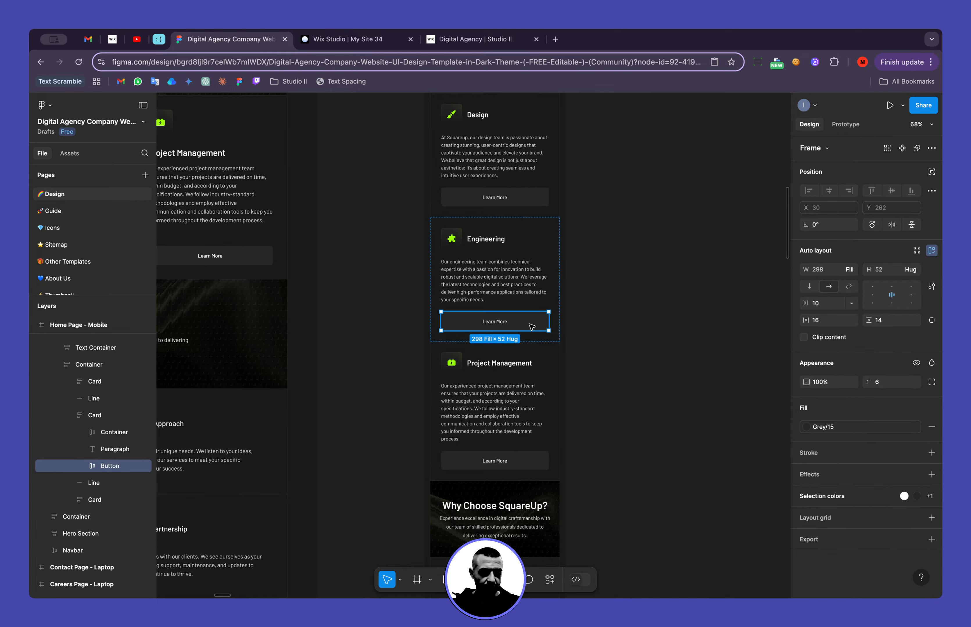
scroll(532, 330, "down", 10)
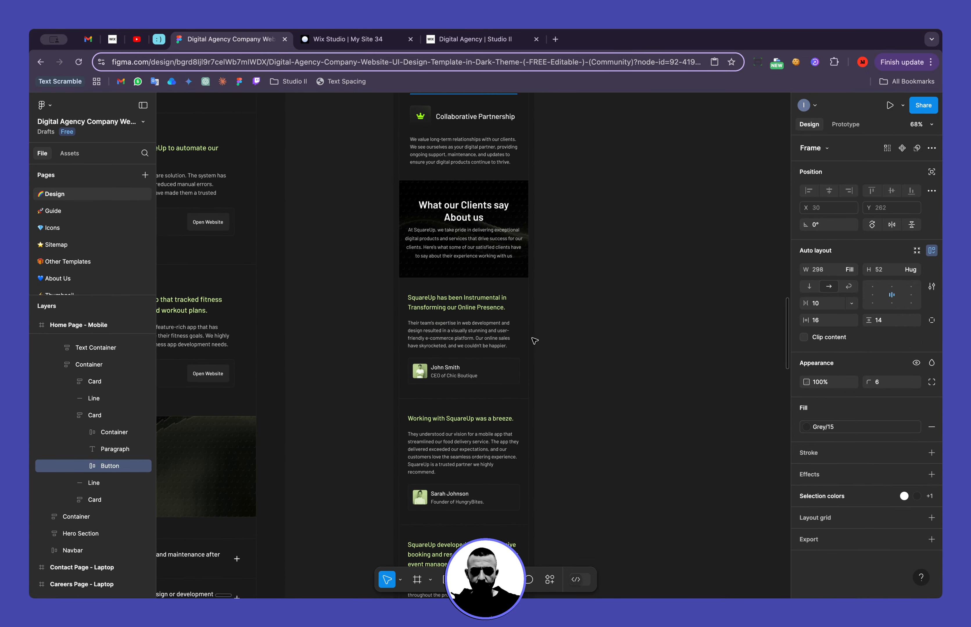
Review the mobile page in Wix Studio from the Project Management service card down to the client testimonials and footer.
left_click(312, 47)
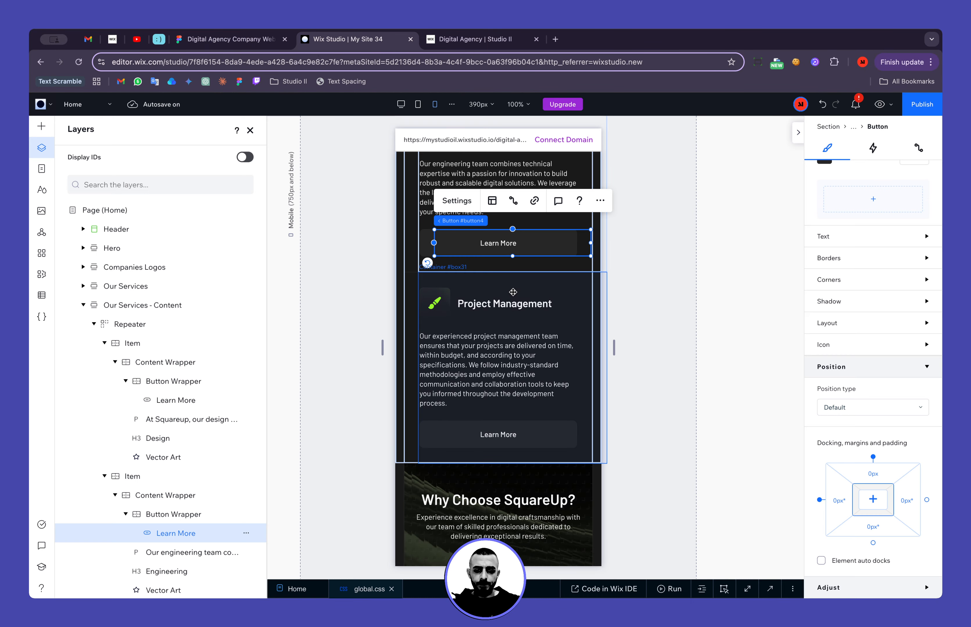
scroll(482, 322, "down", 8)
scroll(482, 323, "down", 8)
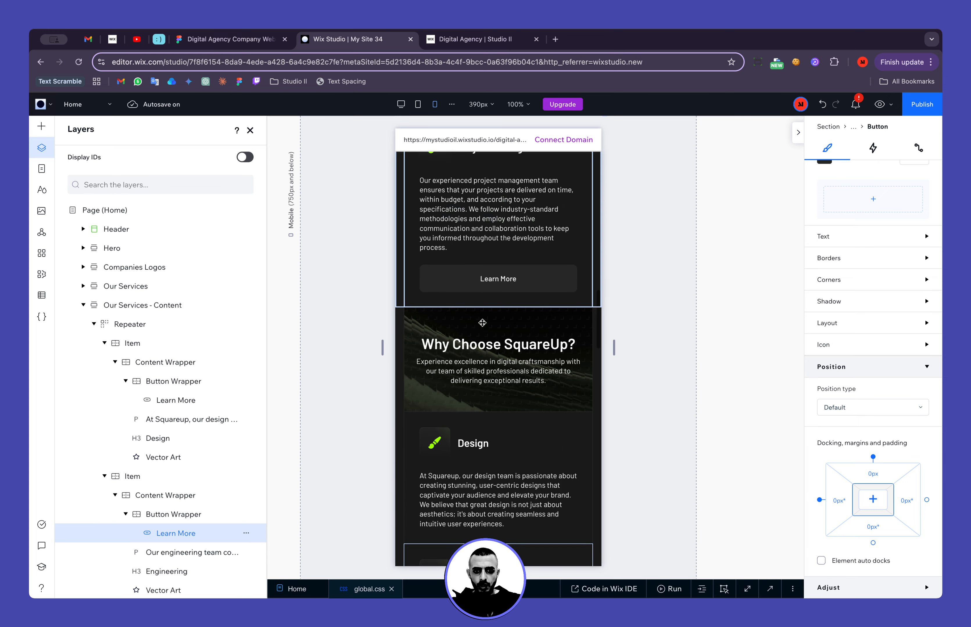
left_click(666, 310)
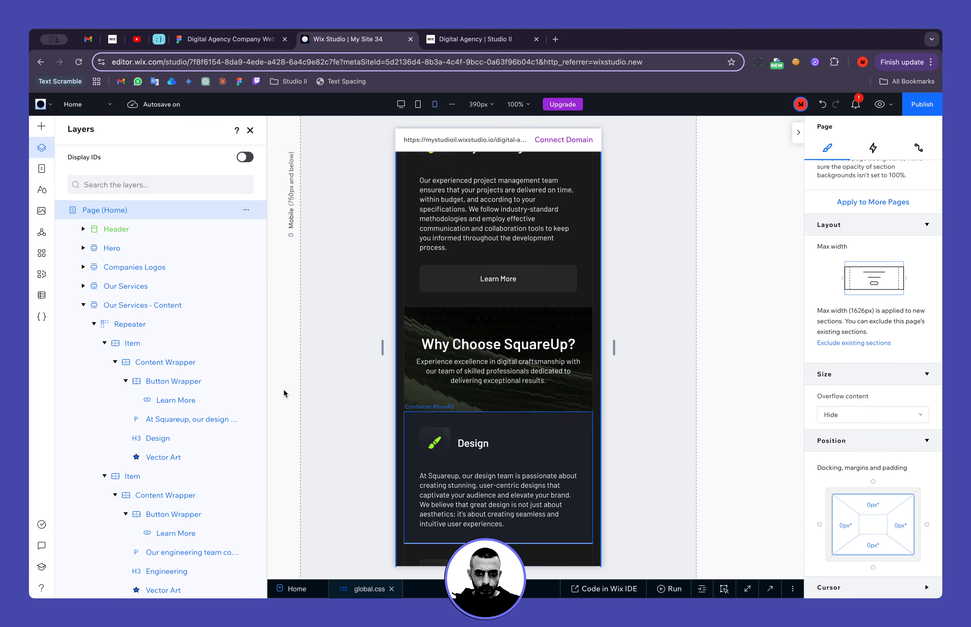
scroll(452, 332, "down", 10)
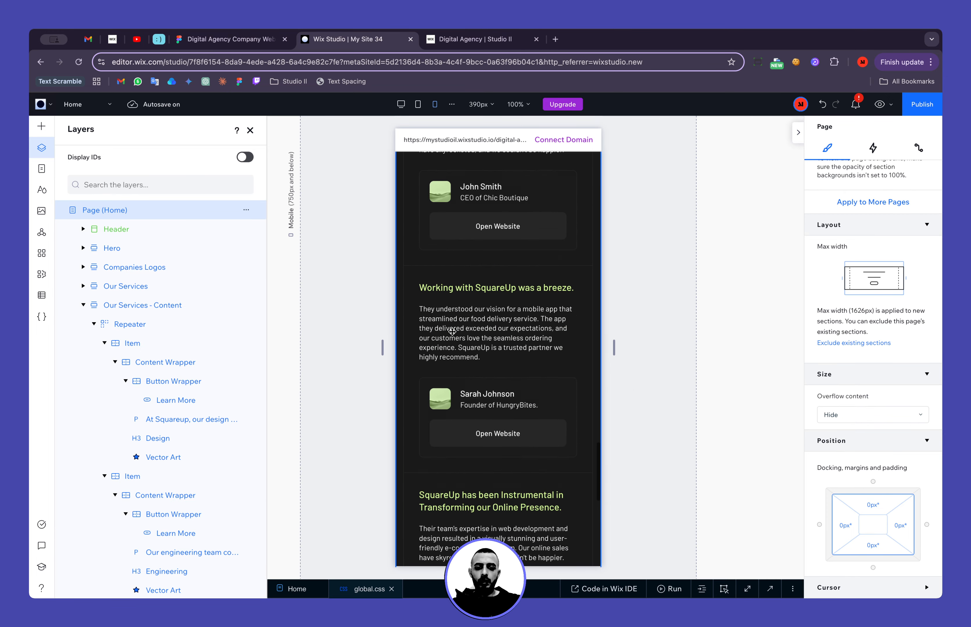
scroll(451, 332, "down", 10)
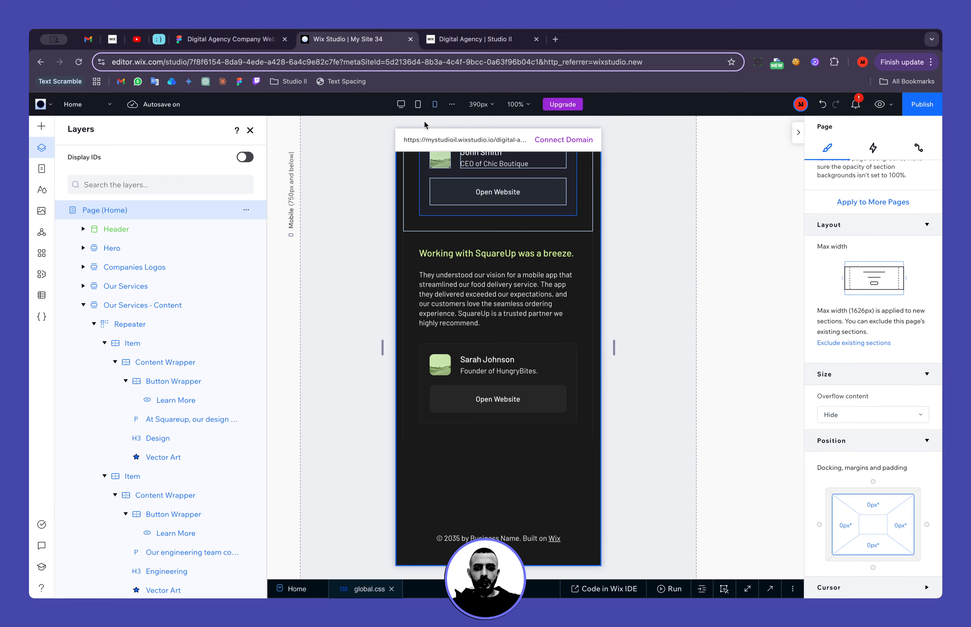
Switch Wix Studio to the desktop breakpoint with the layers list closed, and examine the desktop testimonial cards in Figma.
left_click(400, 104)
left_click(250, 131)
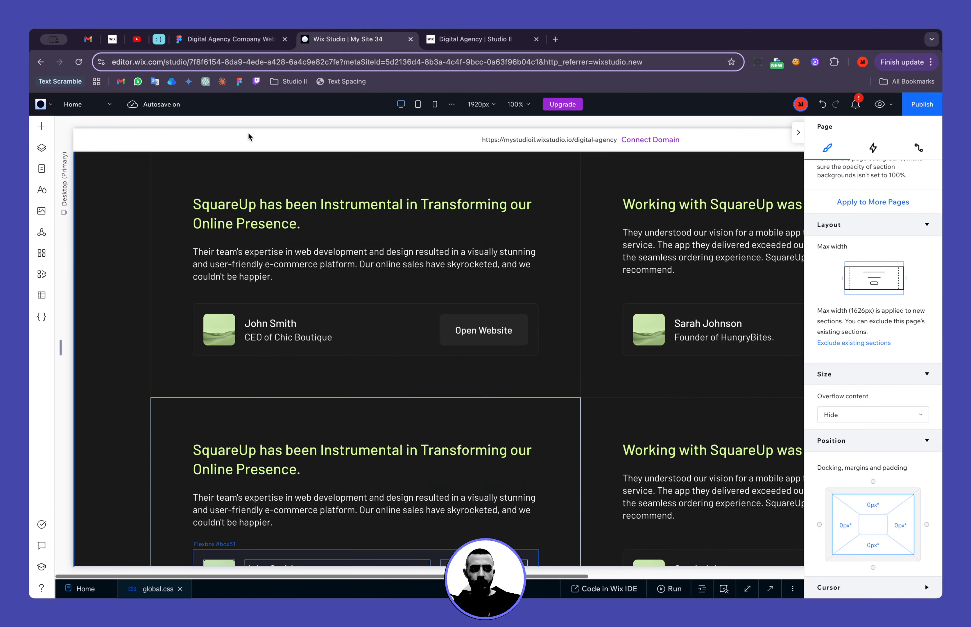
left_click(242, 39)
scroll(372, 270, "down", 10)
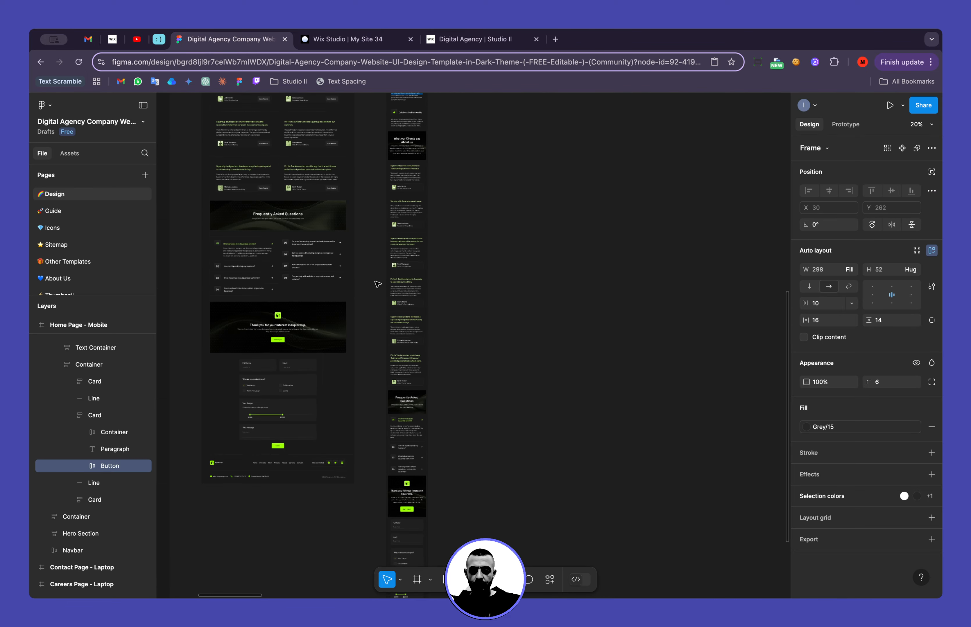
scroll(408, 253, "left", 5)
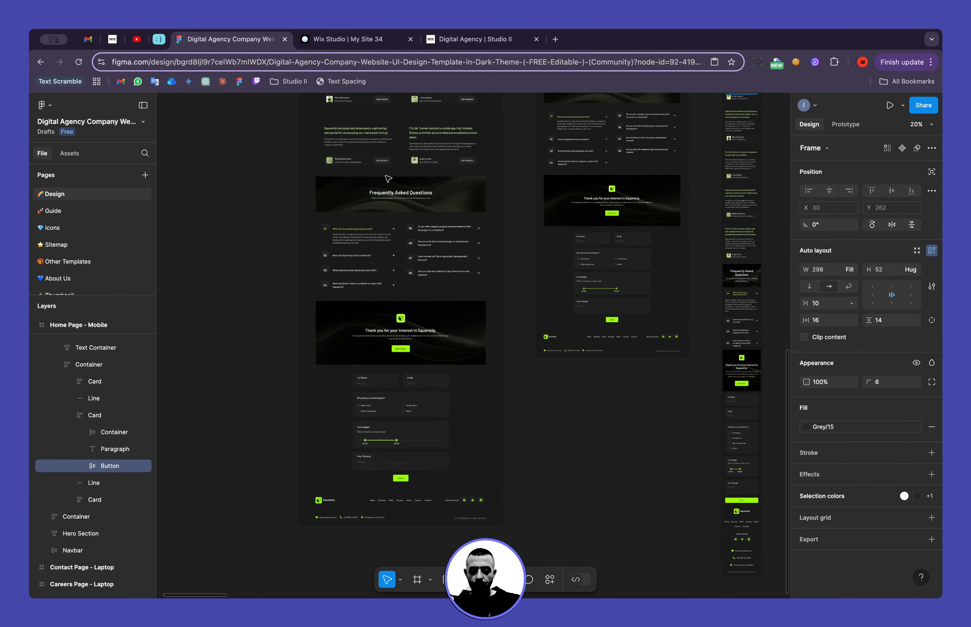
scroll(436, 243, "up", 5)
scroll(296, 307, "up", 5)
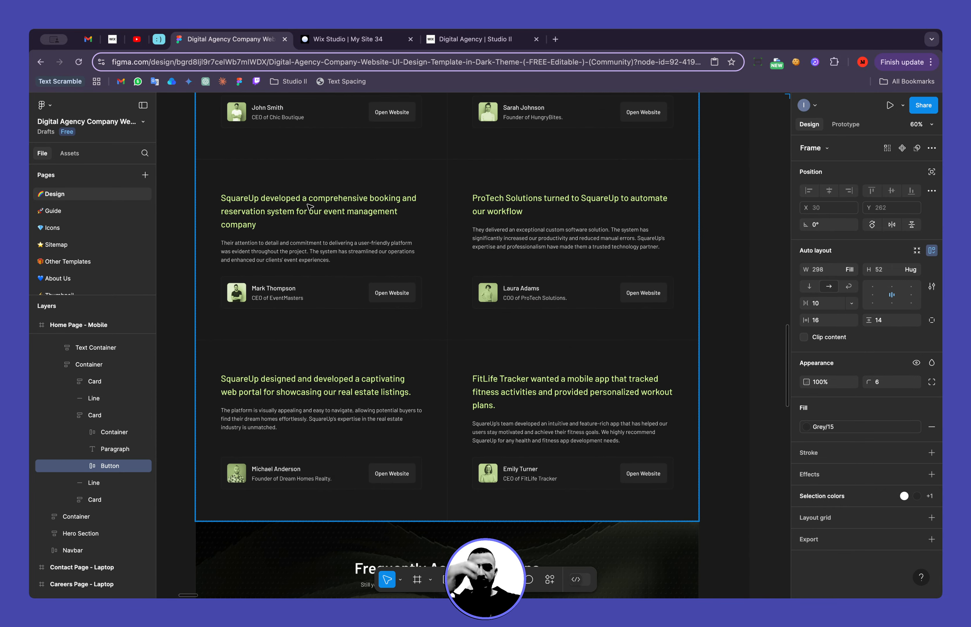
Publish the site from Wix Studio, reload the live digital-agency page and review its testimonial section at full desktop width.
key("ctrl+Tab")
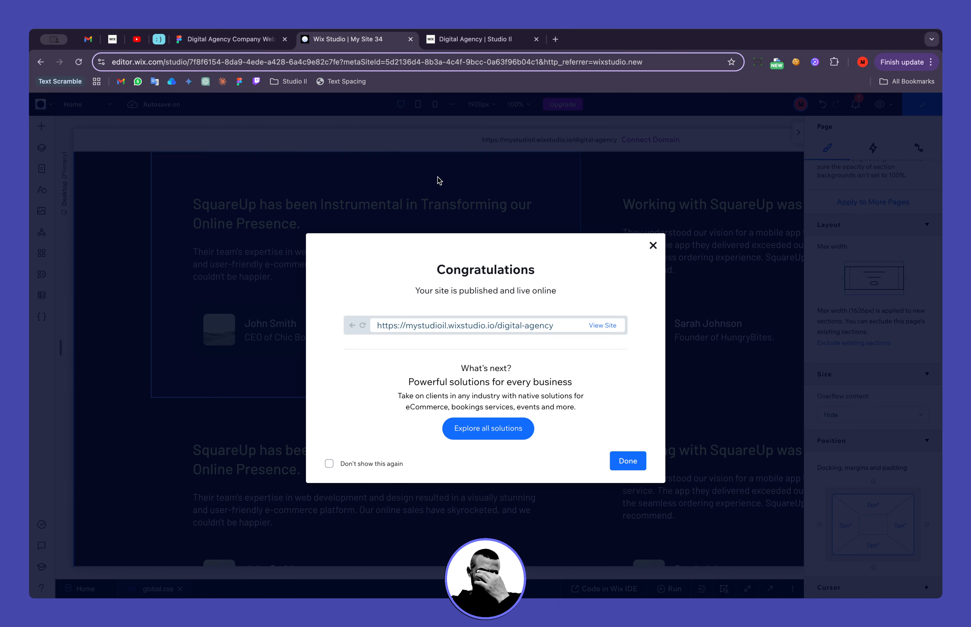
key("ctrl+Tab")
key("super+r")
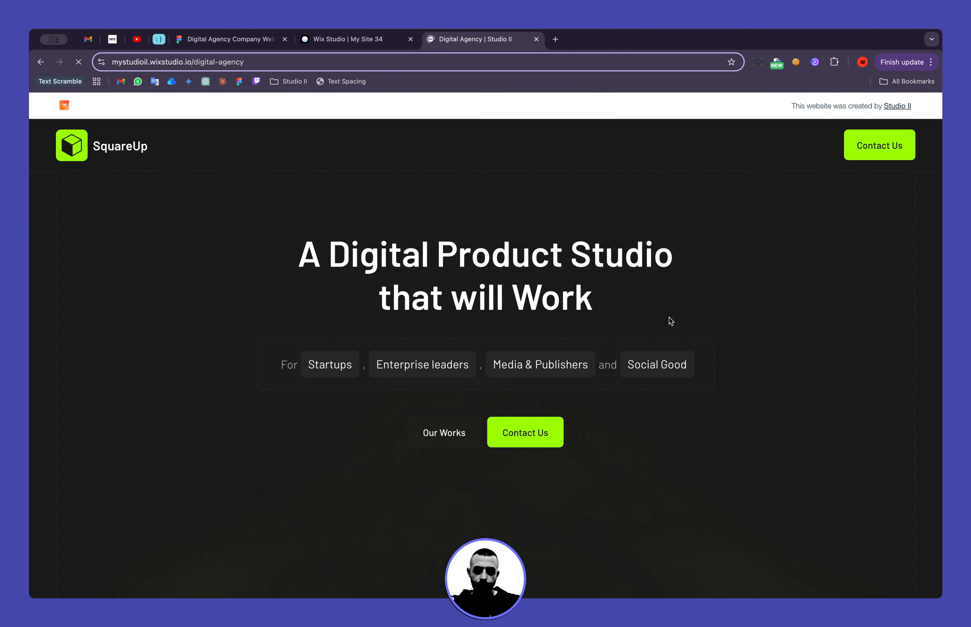
scroll(687, 377, "down", 10)
scroll(687, 375, "down", 15)
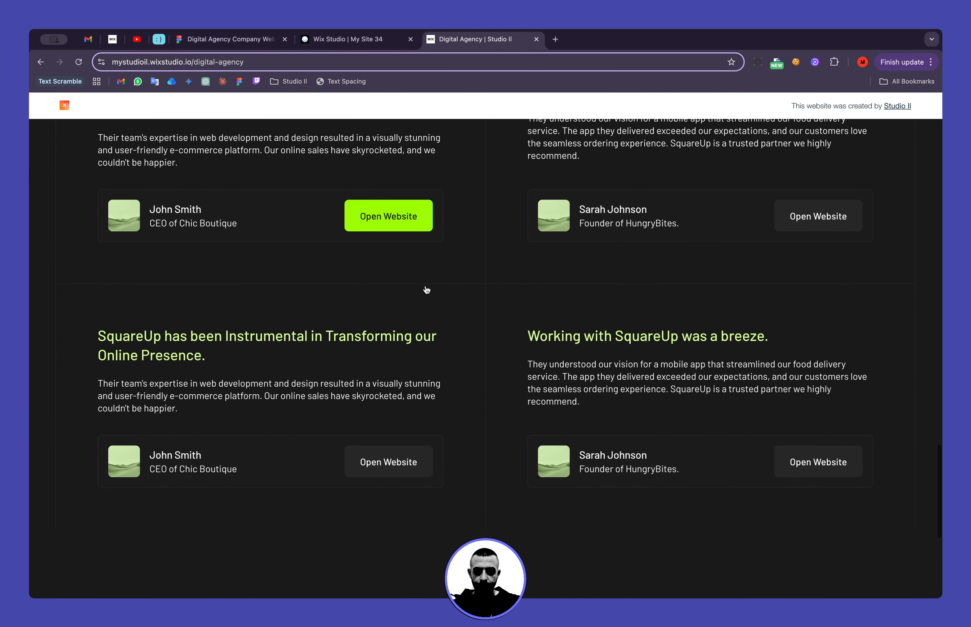
scroll(426, 290, "up", 3)
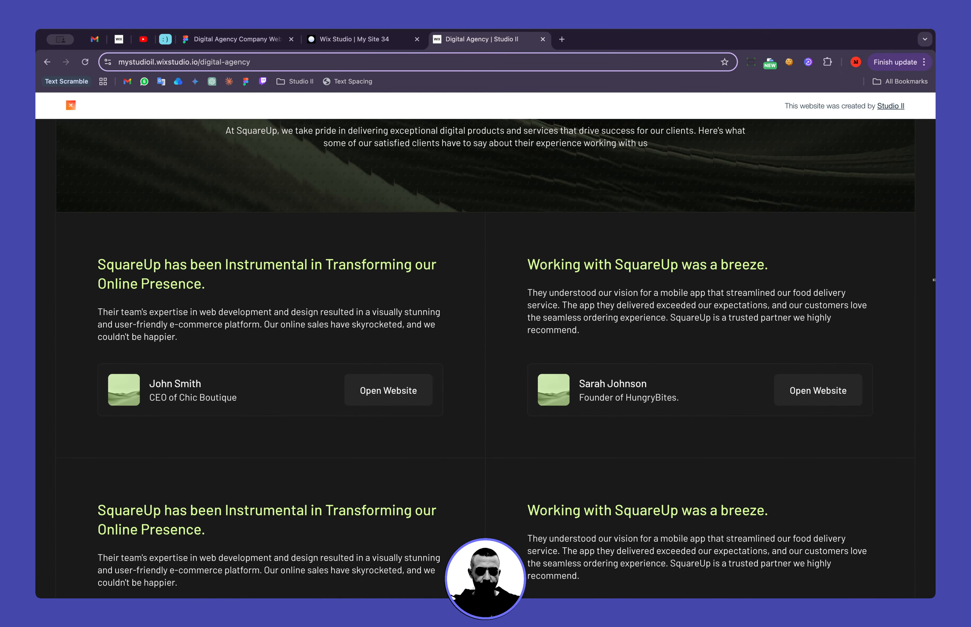
Narrow the live site's browser window to tablet width and check how the testimonial cards adapt.
left_click_drag(940, 280, 815, 297)
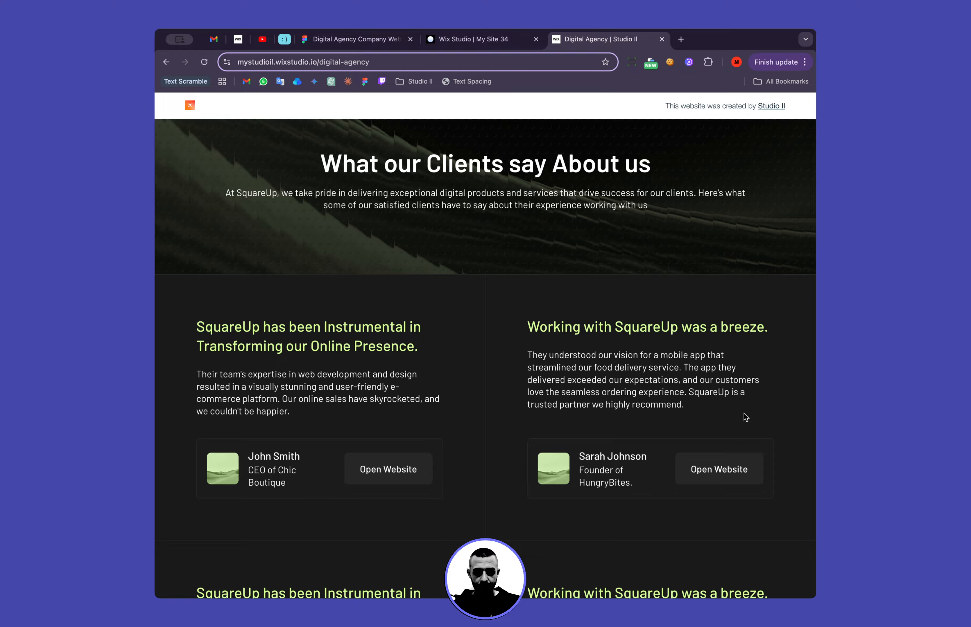
scroll(743, 413, "down", 6)
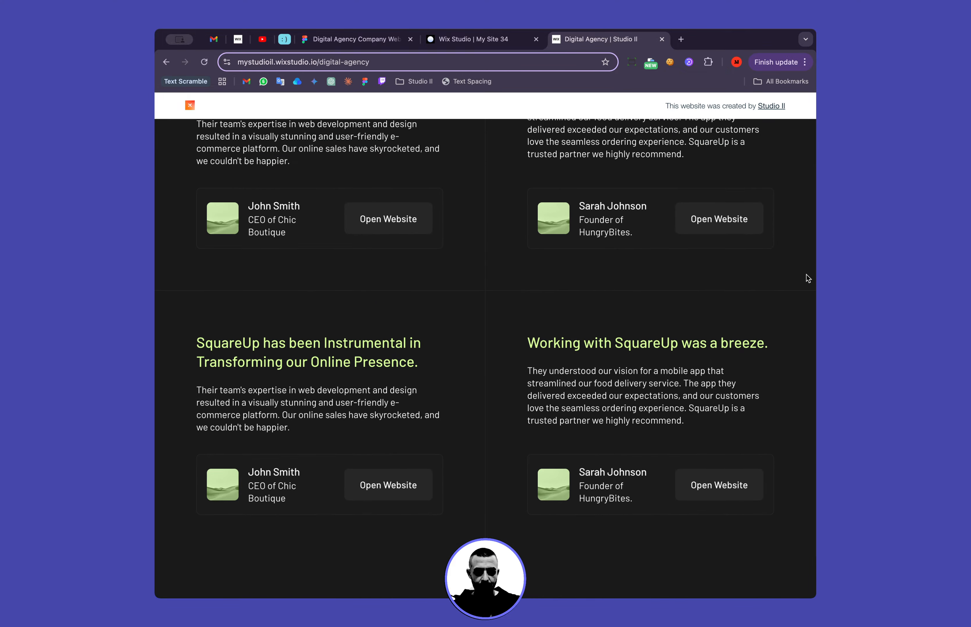
left_click_drag(814, 271, 738, 296)
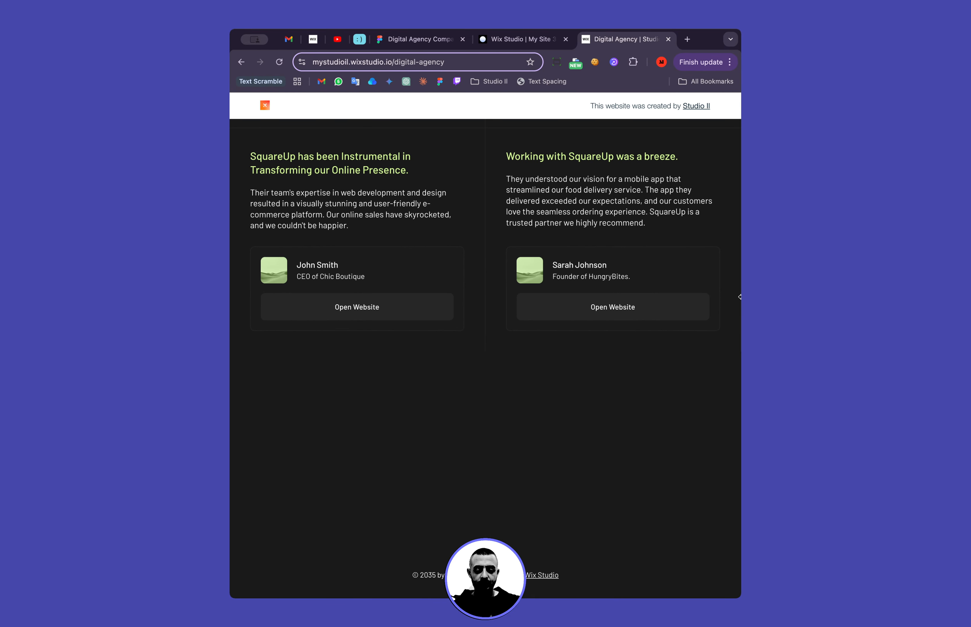
scroll(697, 313, "up", 7)
scroll(699, 313, "down", 2)
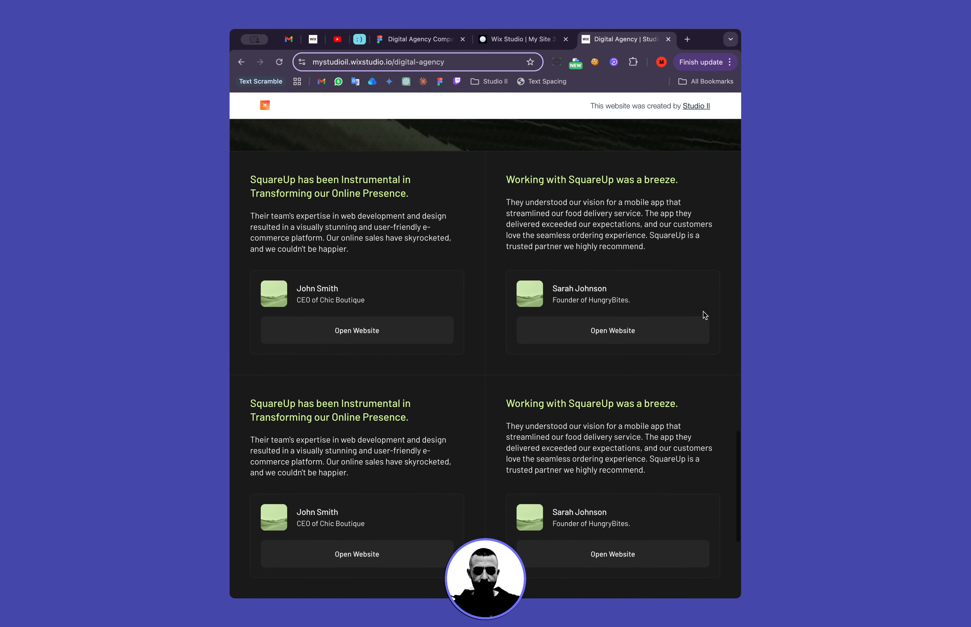
Narrow the live site's window to mobile width, check the testimonial cards and Open Website buttons, and restore the full window.
left_click_drag(739, 304, 614, 331)
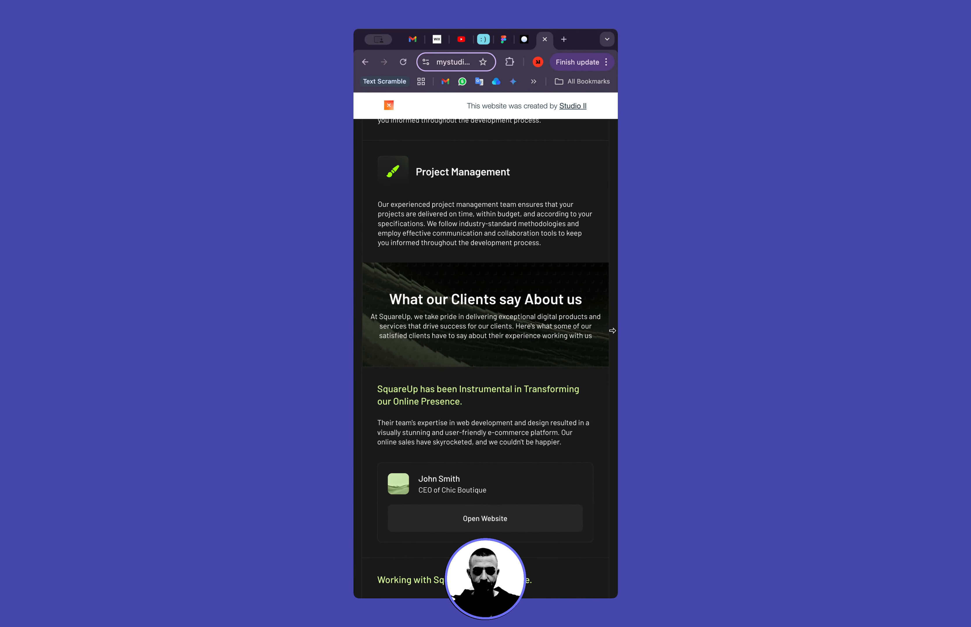
scroll(586, 390, "down", 10)
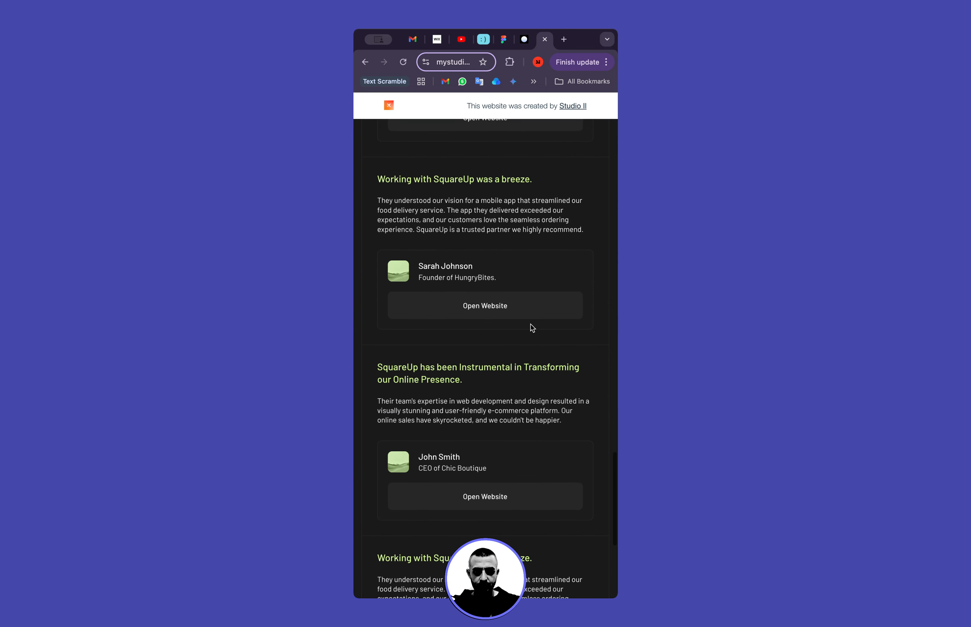
scroll(479, 369, "down", 5)
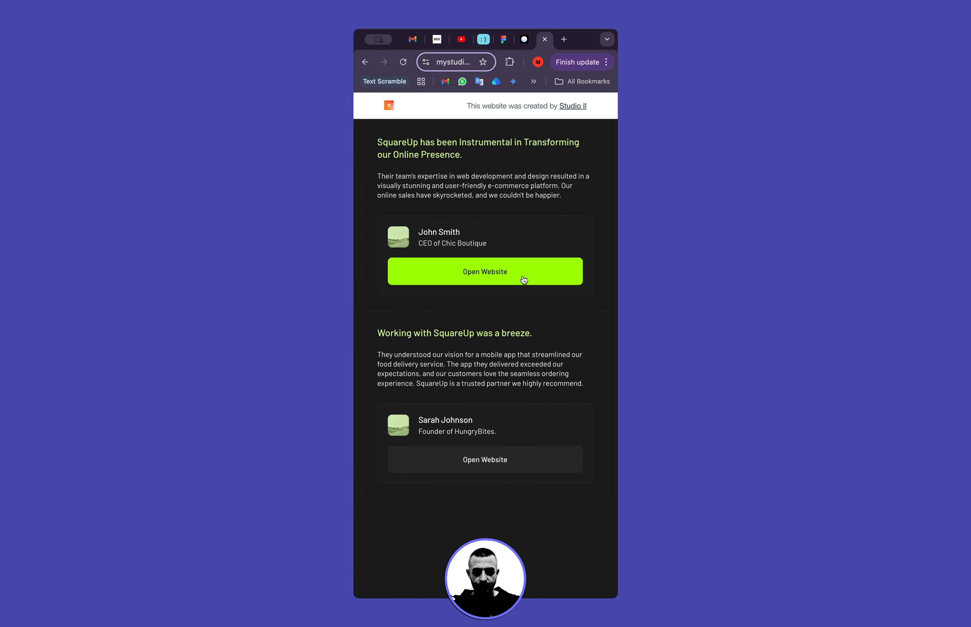
scroll(531, 460, "down", 5)
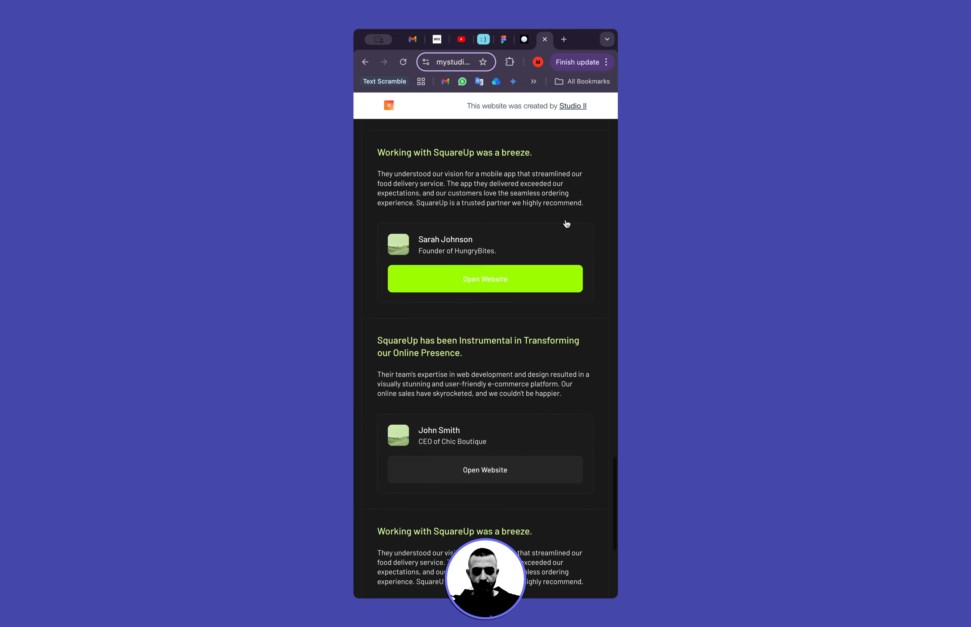
double_click(593, 44)
Switch to Figma and examine the desktop Frequently Asked Questions section, including its header and two-column numbered question list.
left_click(366, 49)
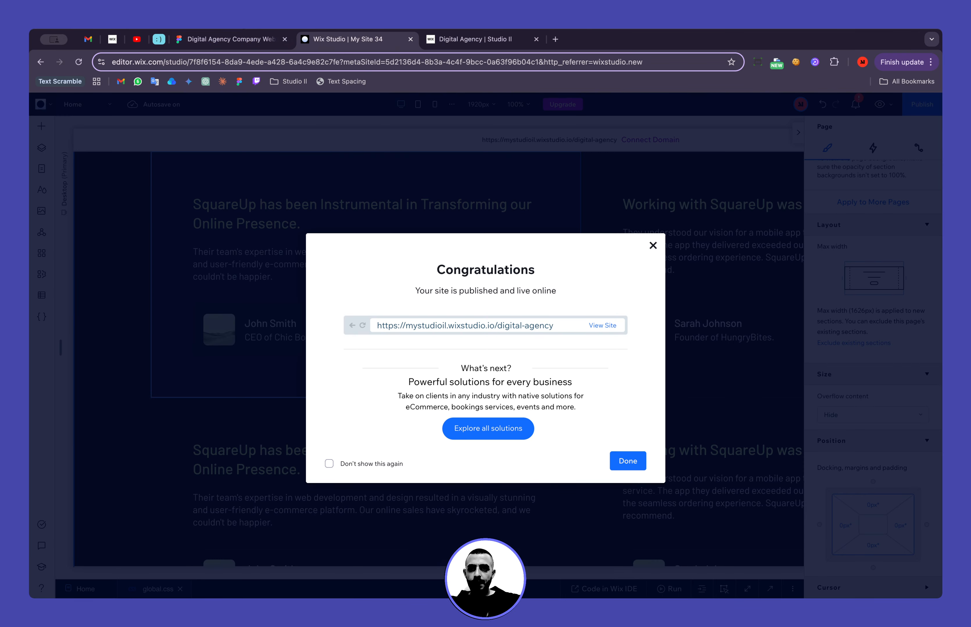
left_click(238, 33)
scroll(335, 286, "down", 5)
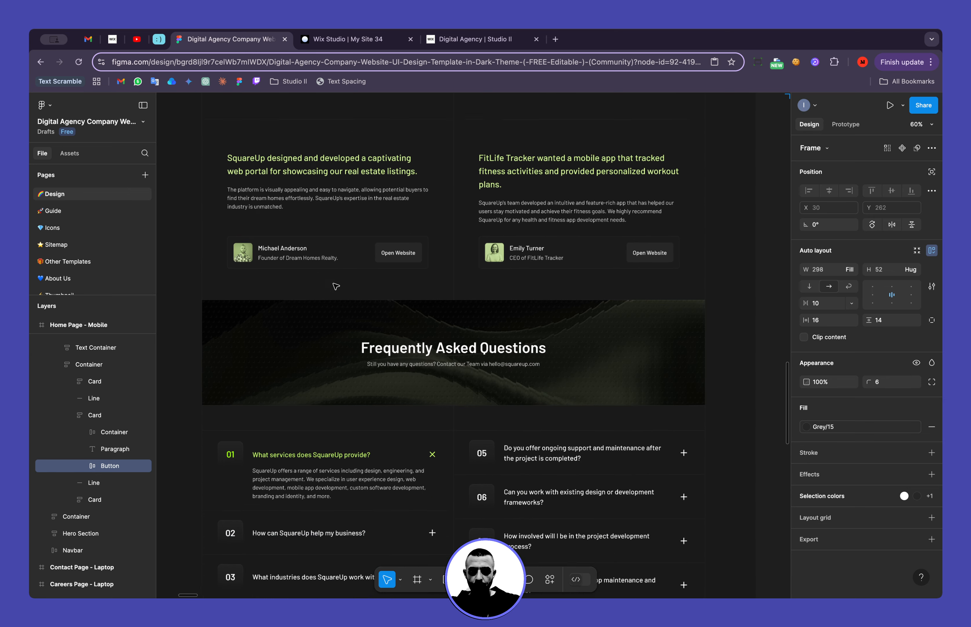
scroll(420, 339, "down", 3)
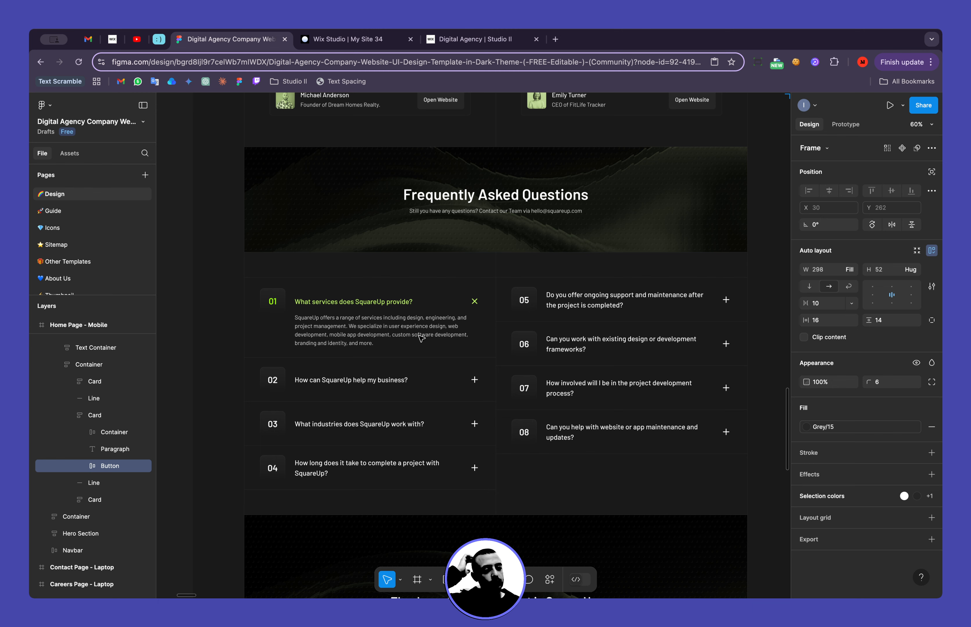
scroll(421, 338, "up", 5)
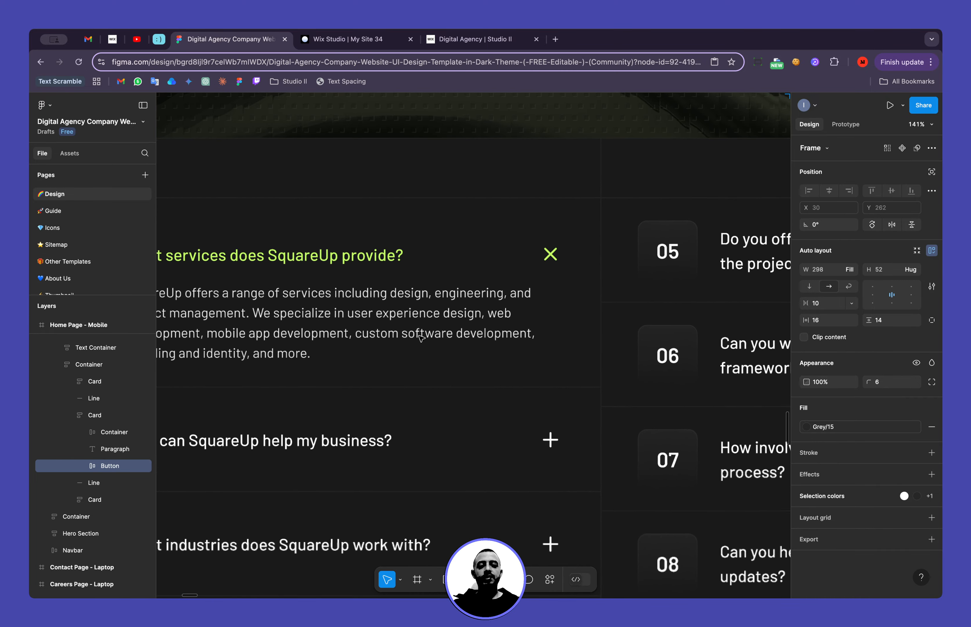
scroll(422, 338, "down", 3)
scroll(422, 338, "down", 3)
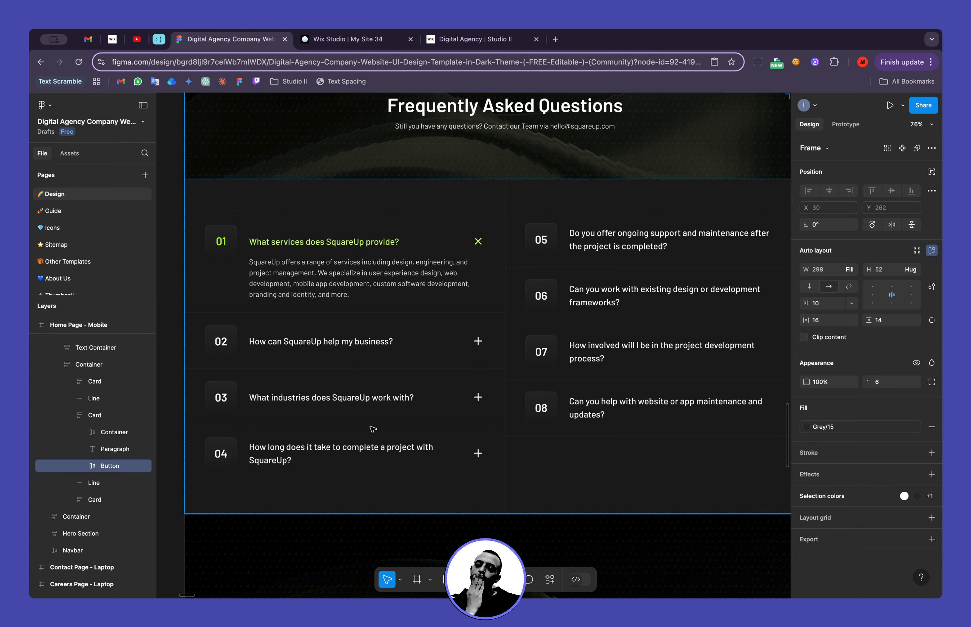
scroll(372, 429, "down", 5)
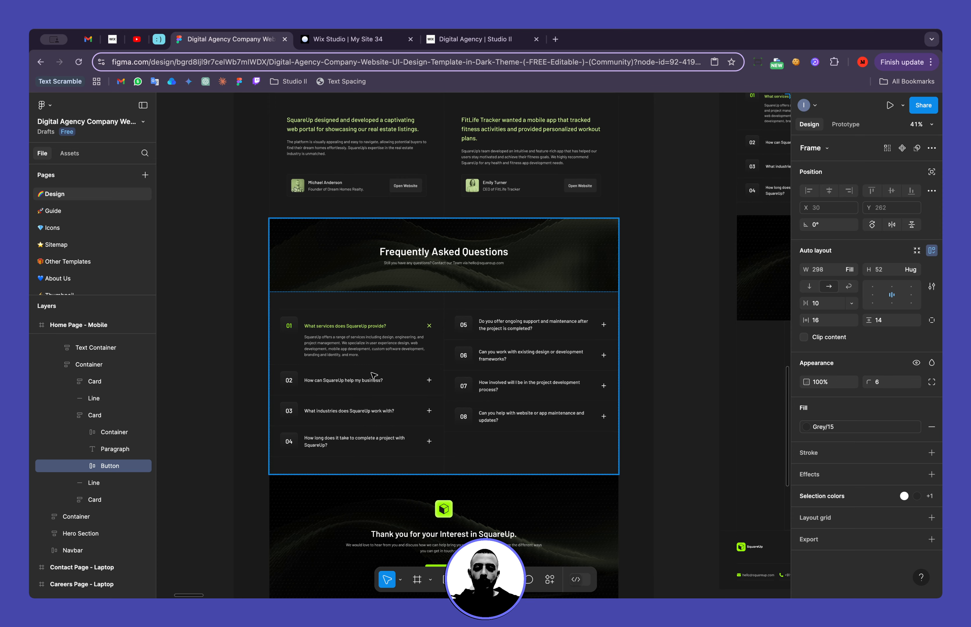
Examine the remaining desktop design below the testimonials in Figma: the FAQ section, Thank you banner, contact form and footer, plus the breakpoint overview.
scroll(451, 370, "up", 3)
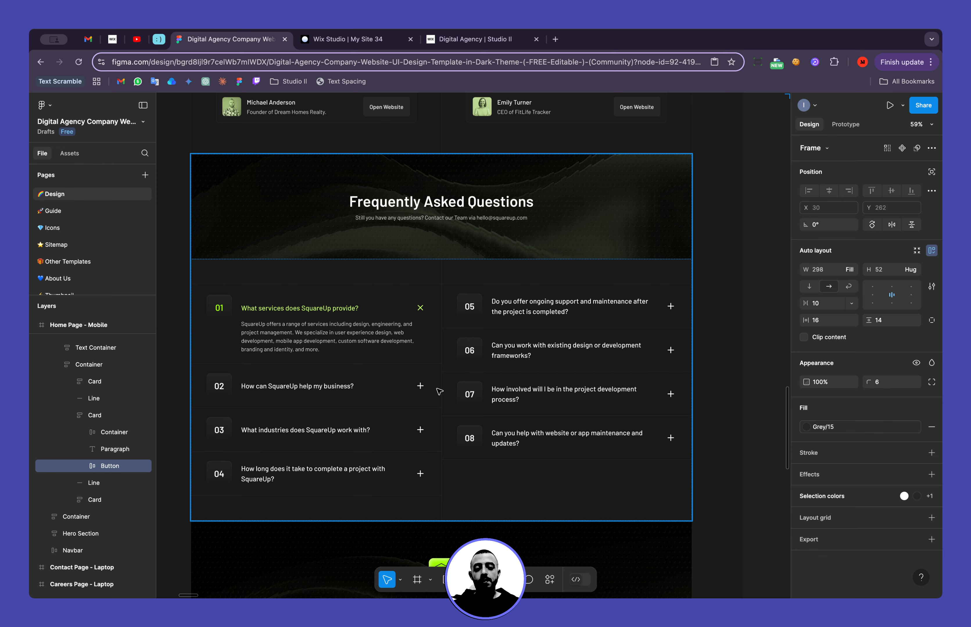
scroll(439, 391, "down", 15)
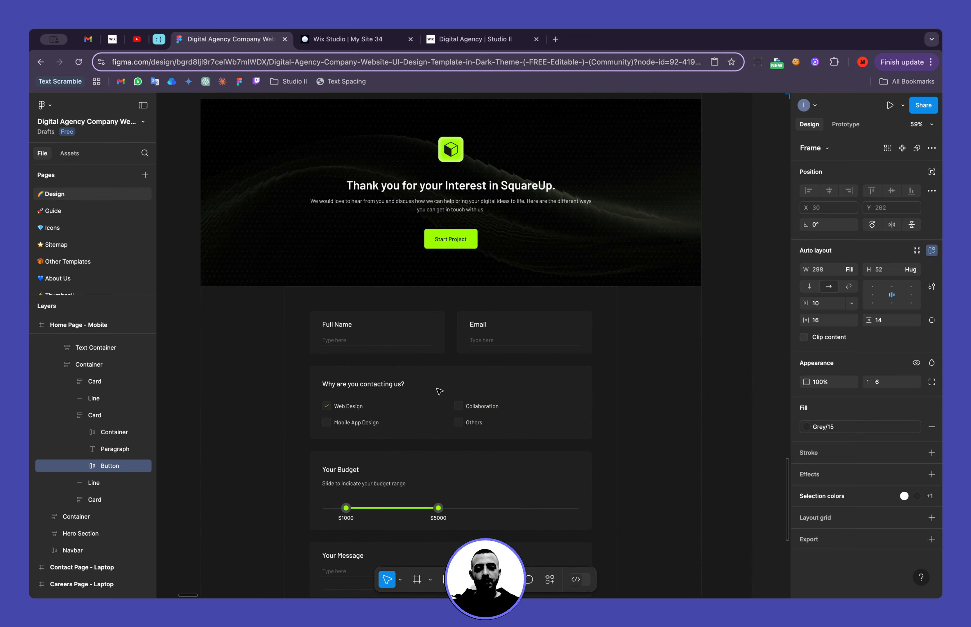
scroll(439, 391, "down", 3)
scroll(439, 391, "up", 3)
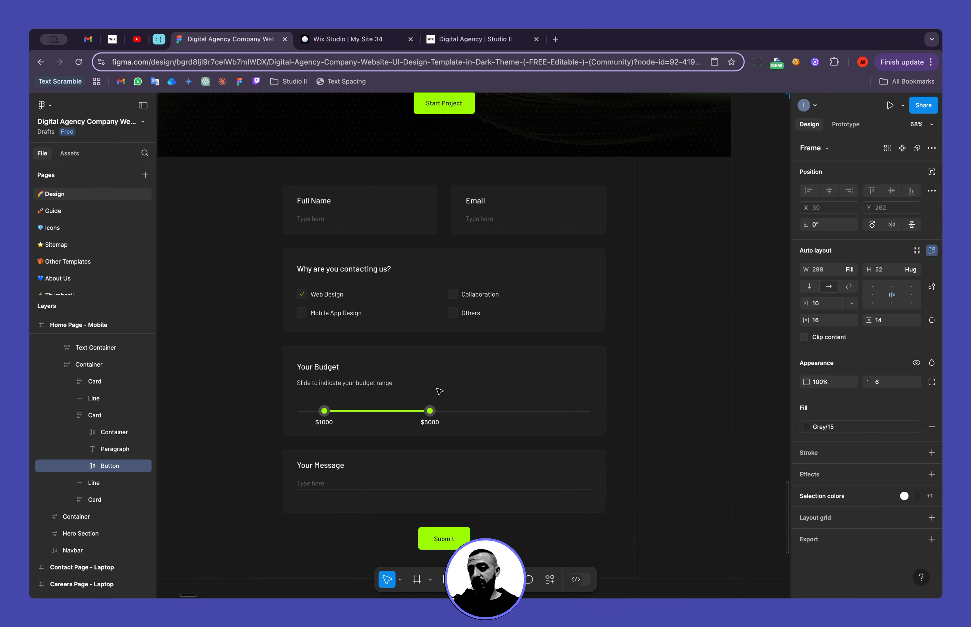
scroll(439, 392, "up", 3)
scroll(439, 392, "down", 2)
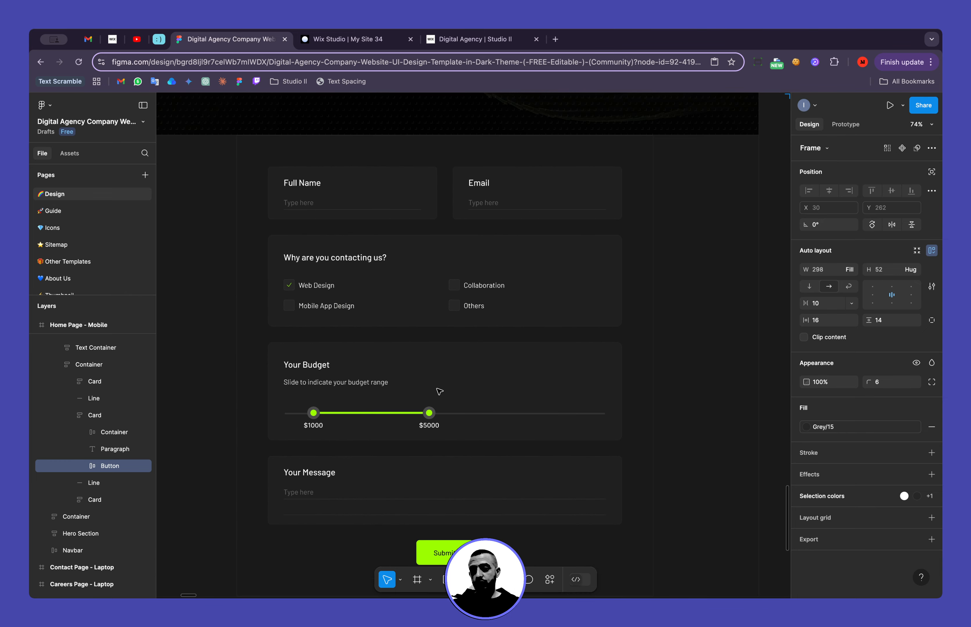
scroll(422, 469, "down", 2)
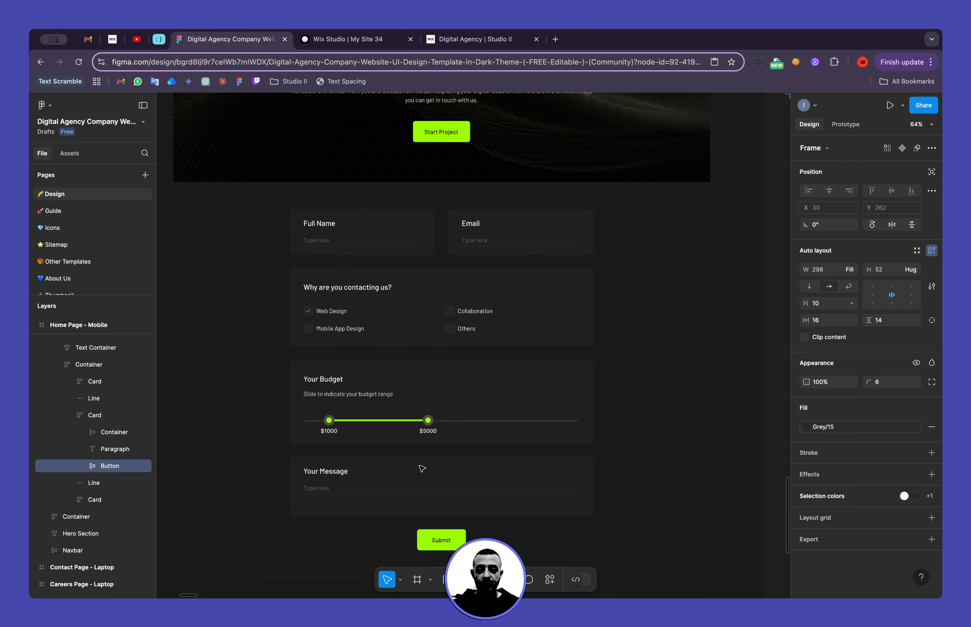
scroll(408, 534, "down", 4)
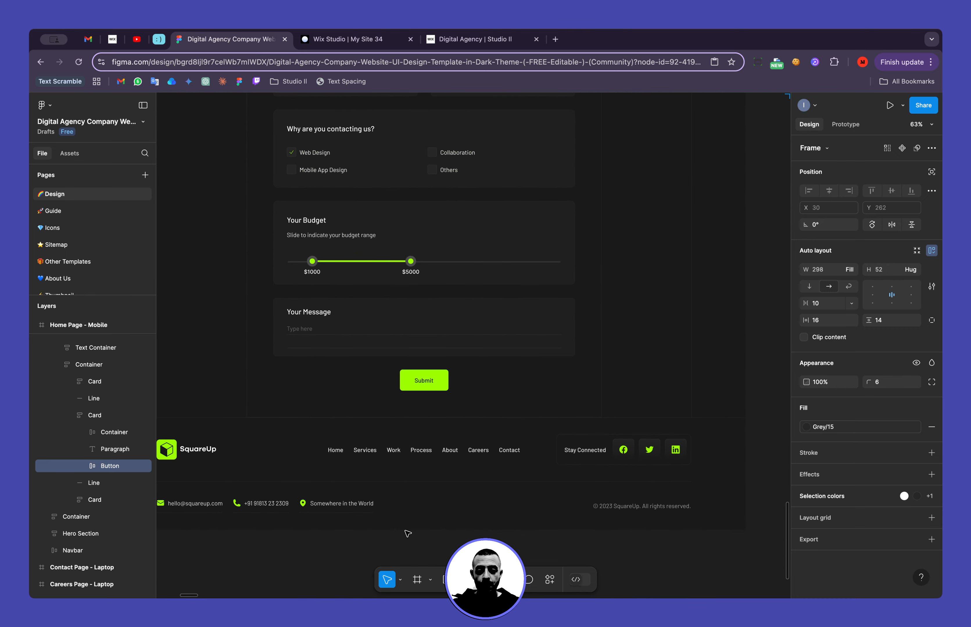
scroll(408, 534, "down", 3)
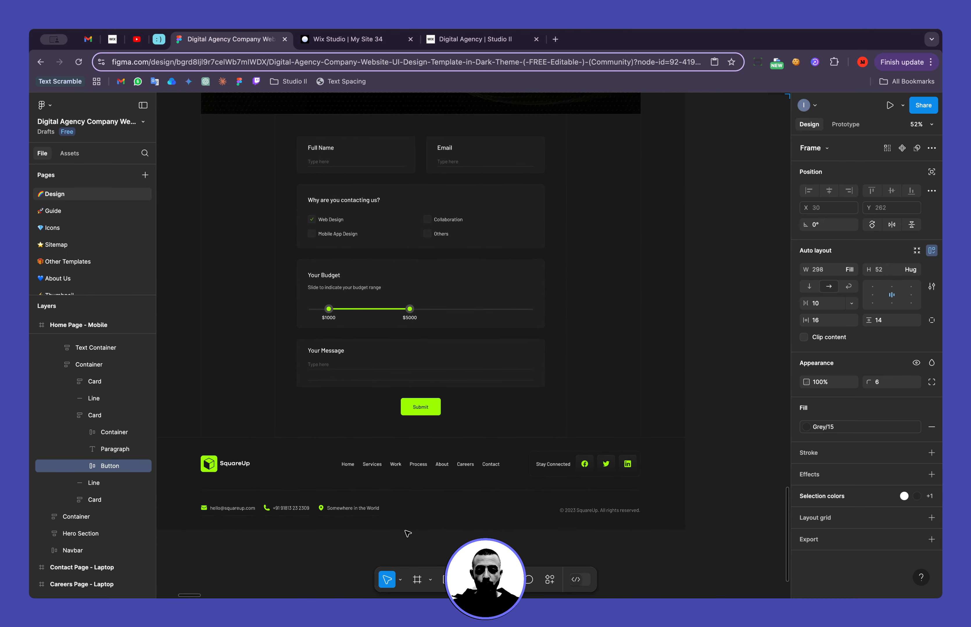
scroll(394, 495, "down", 10)
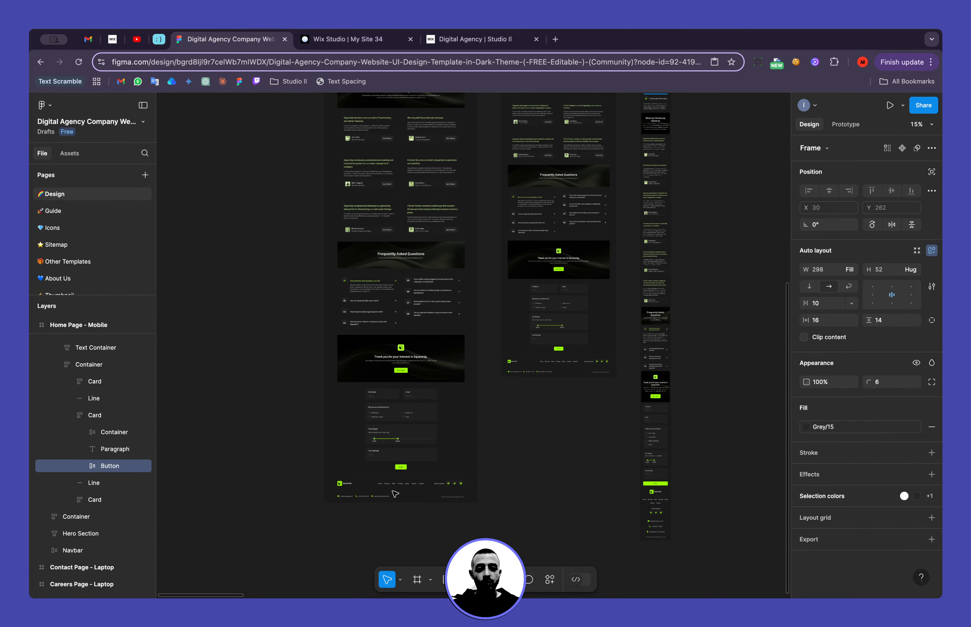
scroll(394, 494, "up", 3)
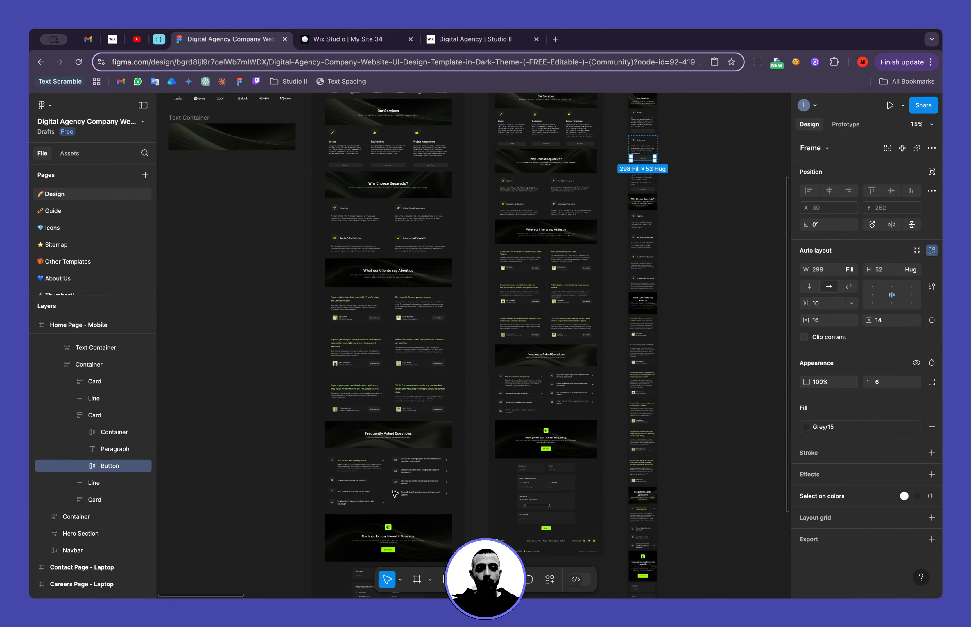
scroll(395, 494, "up", 5)
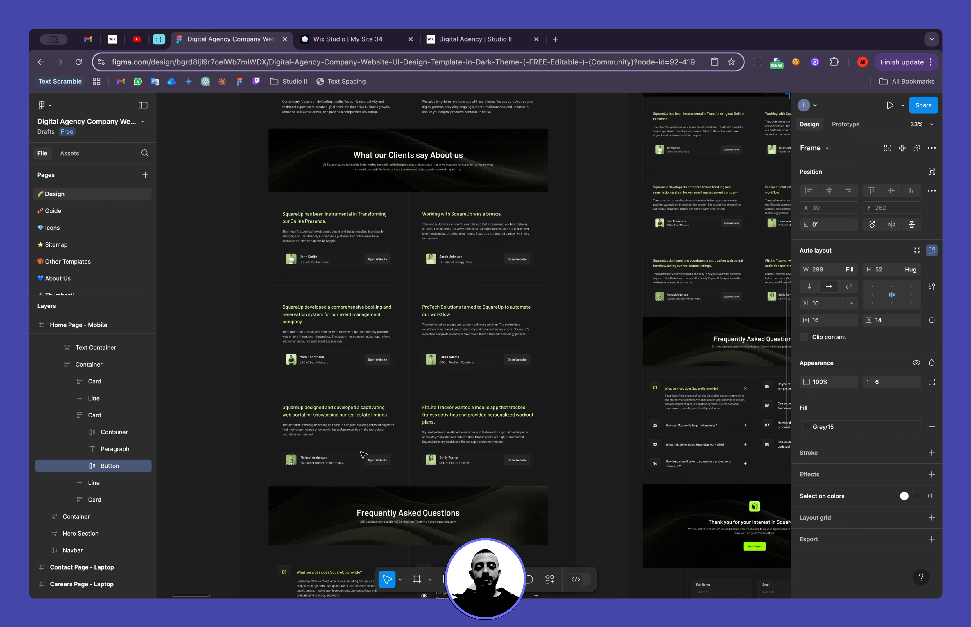
Switch to the published digital-agency page and review its testimonial section.
left_click(345, 39)
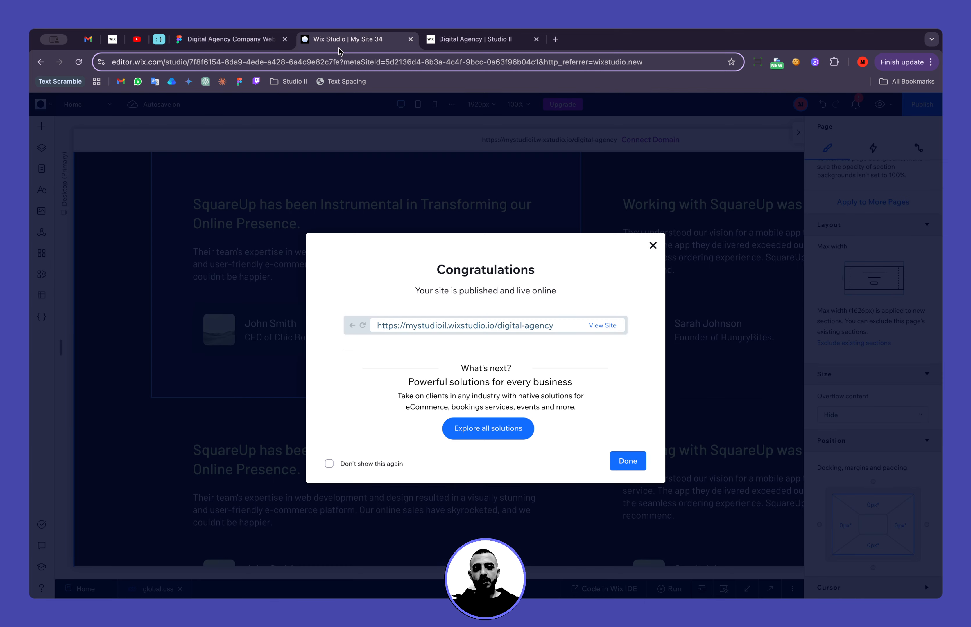
left_click(465, 41)
scroll(533, 227, "up", 5)
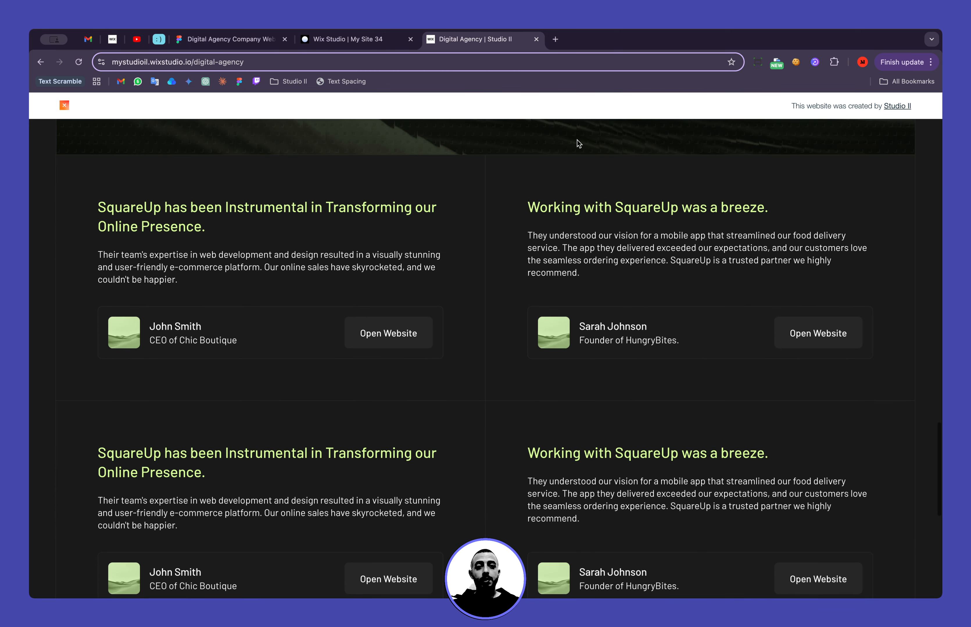